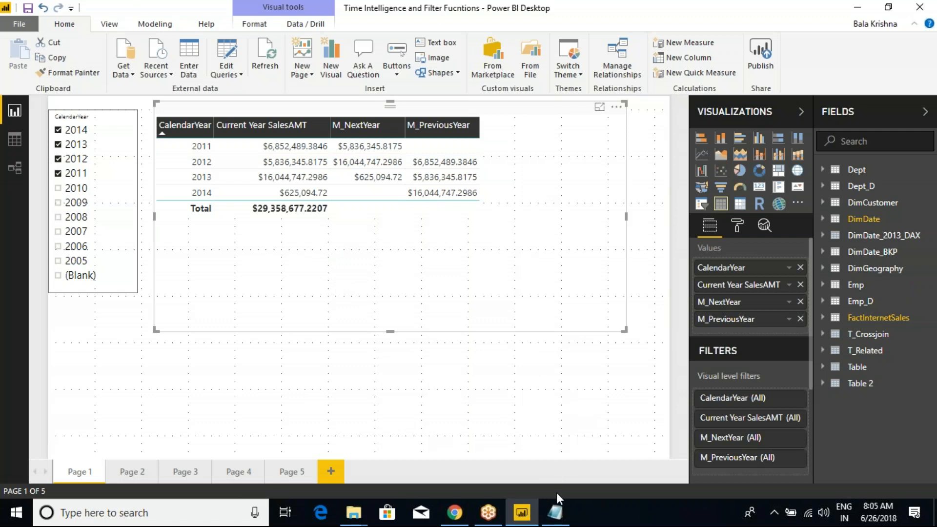
Switch to the Class Notes file in Notepad and review the functions from DATEADD to USERELATIONSHIP
left_click(555, 513)
left_click(319, 295)
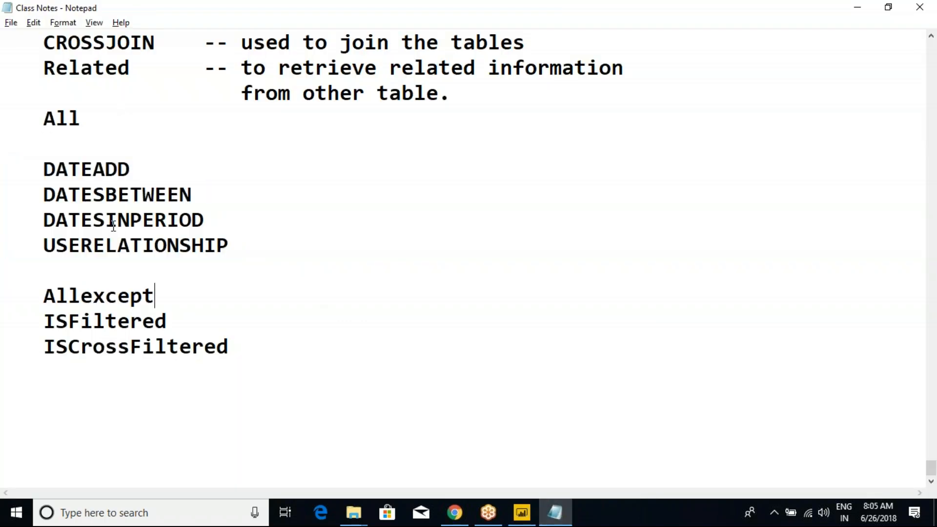
scroll(113, 225, "up", 2)
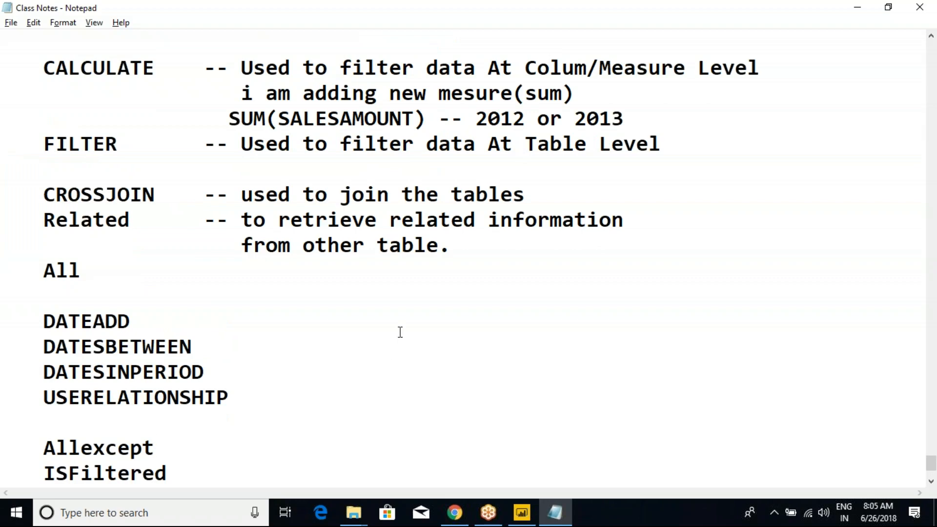
scroll(400, 332, "down", 2)
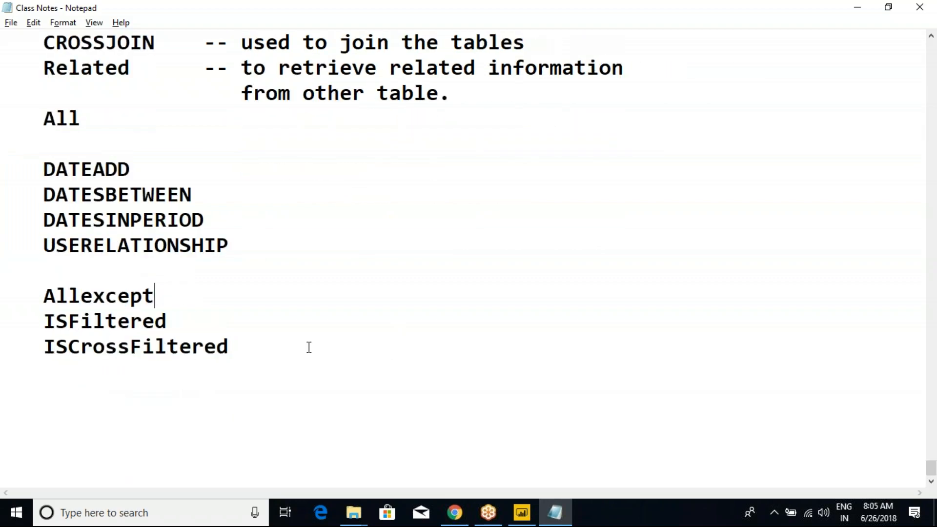
mouse_move(241, 250)
left_mouse_down()
mouse_move(8, 177)
mouse_move(24, 167)
mouse_move(248, 245)
mouse_move(241, 250)
left_mouse_up()
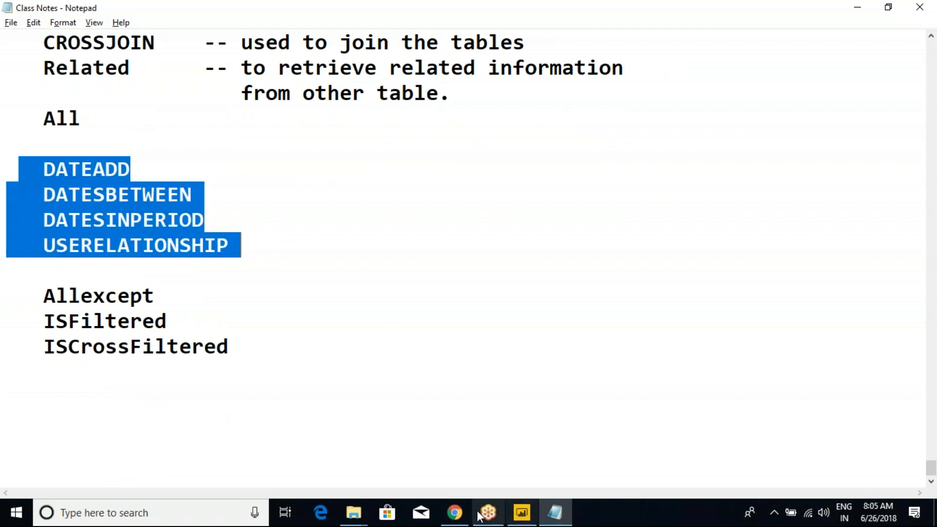
Switch to Chrome and examine the Filter Functions (DAX) reference page and its function list in the table of contents
left_click(454, 513)
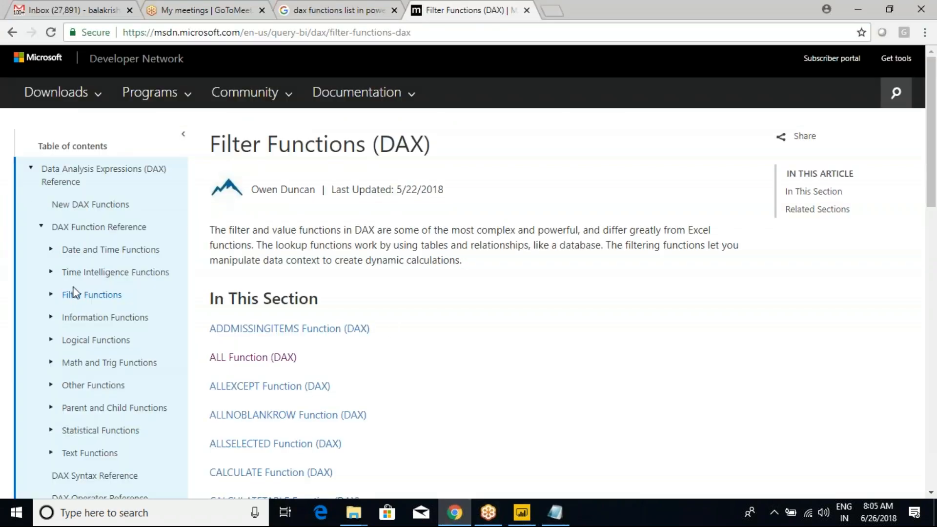
scroll(91, 278, "down", 3)
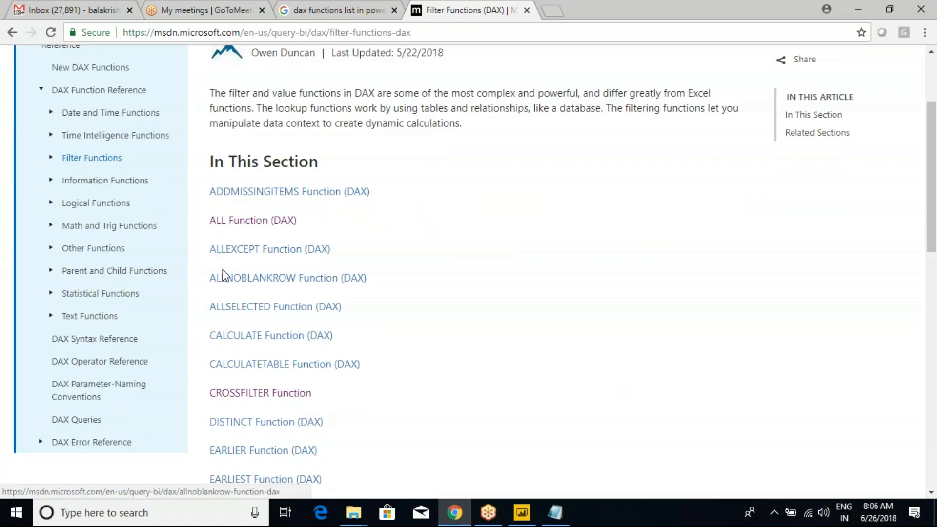
left_click(51, 159)
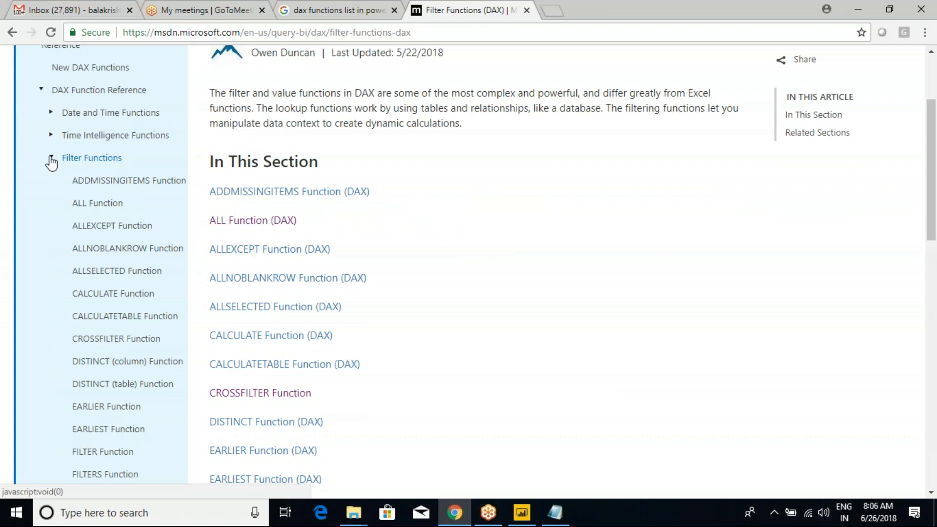
left_click(50, 159)
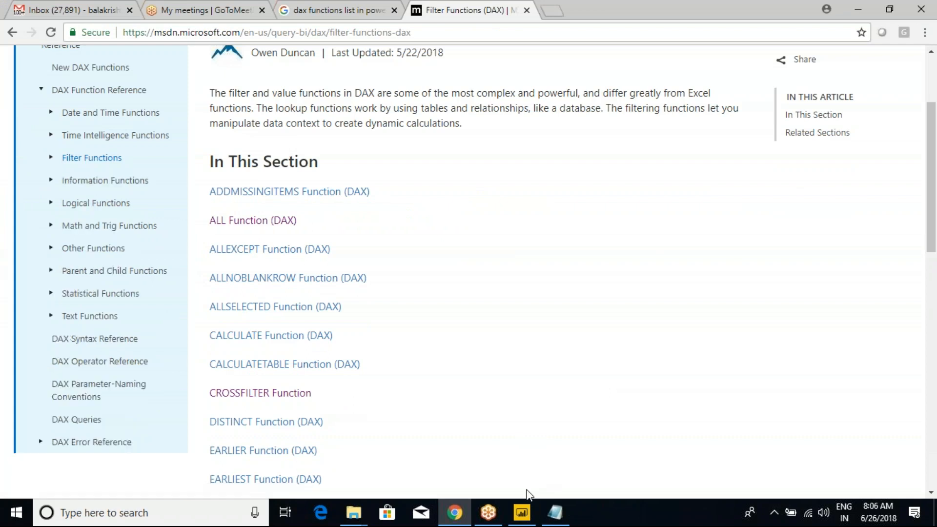
Return to the Class Notes in Notepad and review the time intelligence functions and the Filter Functions section
left_click(555, 512)
left_click(321, 293)
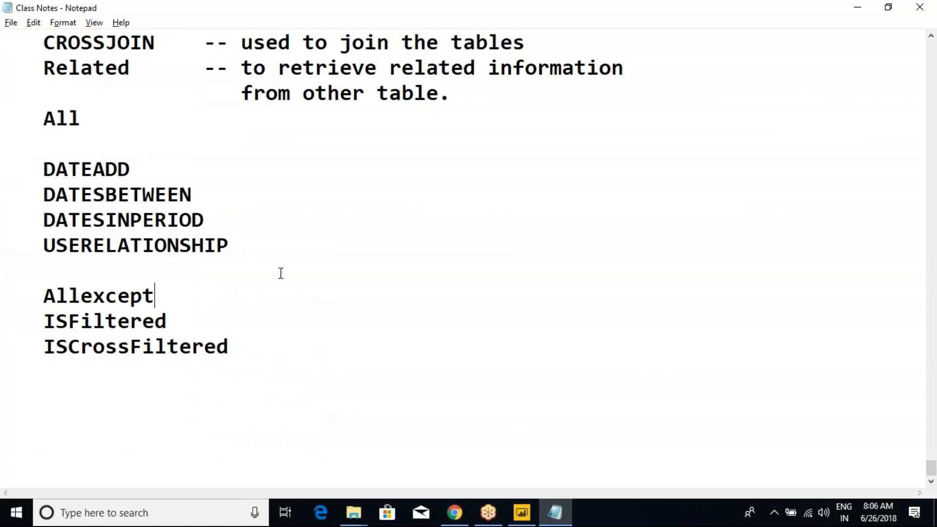
scroll(281, 273, "up", 4)
scroll(279, 273, "up", 6)
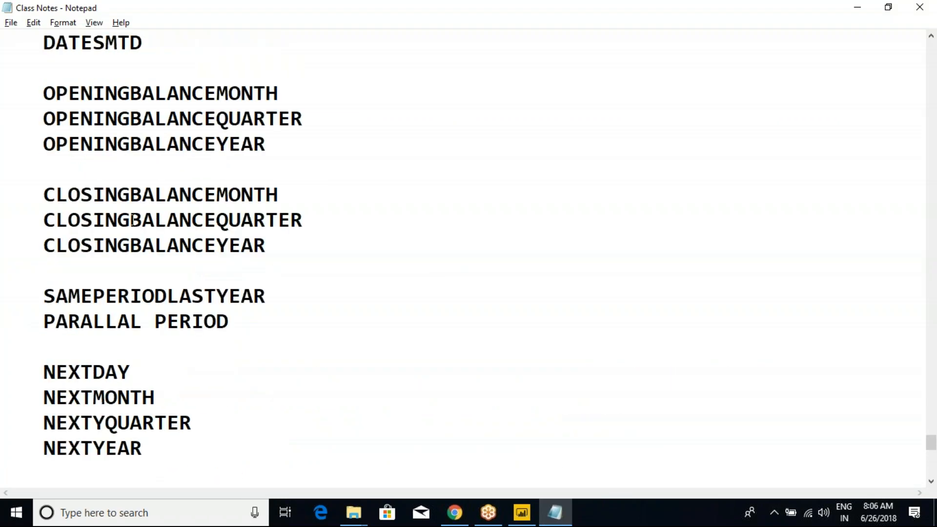
scroll(132, 206, "down", 3)
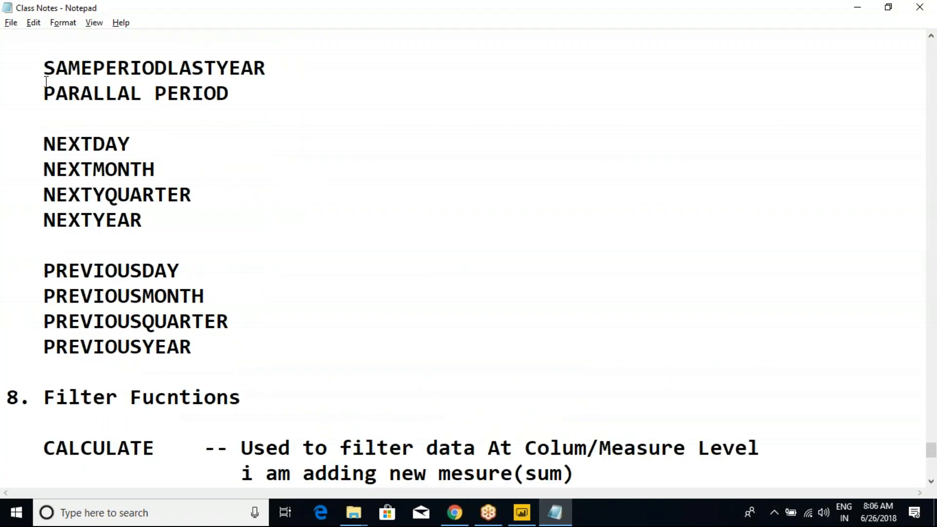
left_click_drag(27, 69, 219, 341)
left_click(218, 344)
scroll(219, 337, "down", 1)
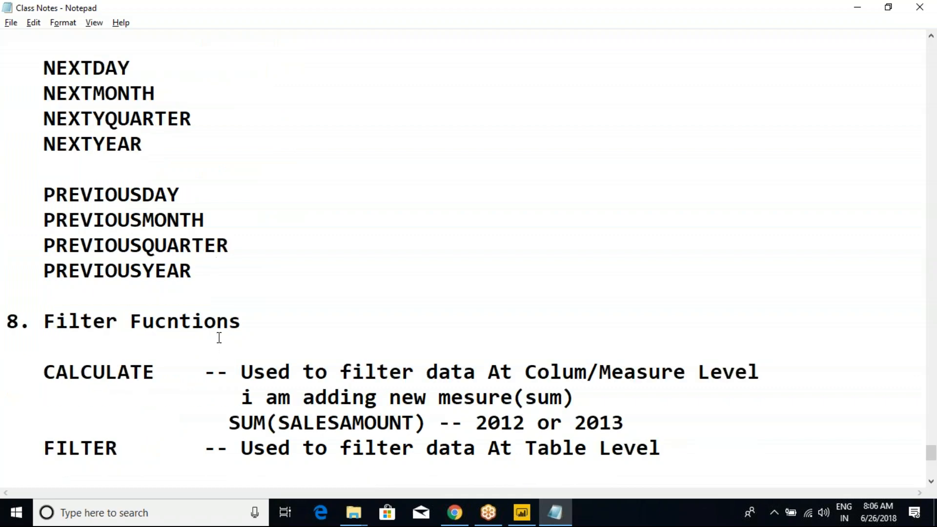
scroll(219, 338, "down", 2)
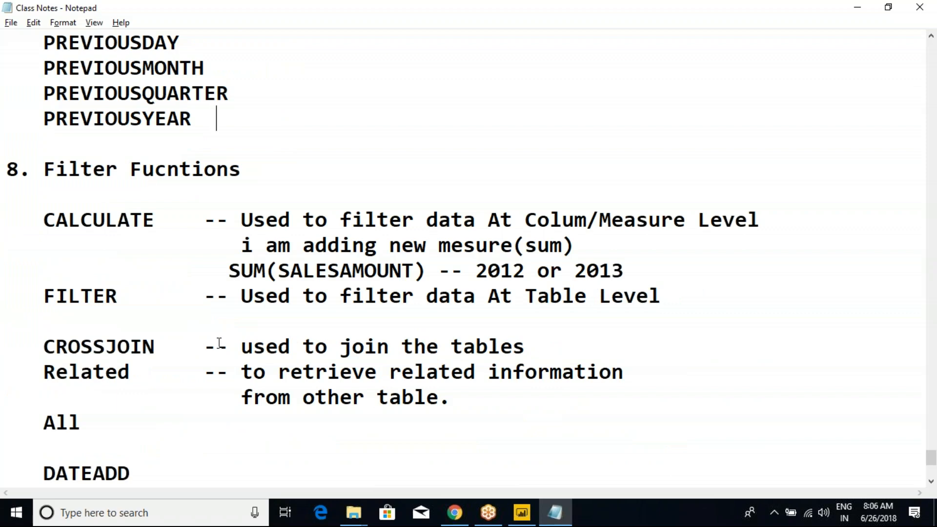
left_click_drag(7, 169, 424, 395)
left_click(425, 396)
scroll(423, 395, "down", 3)
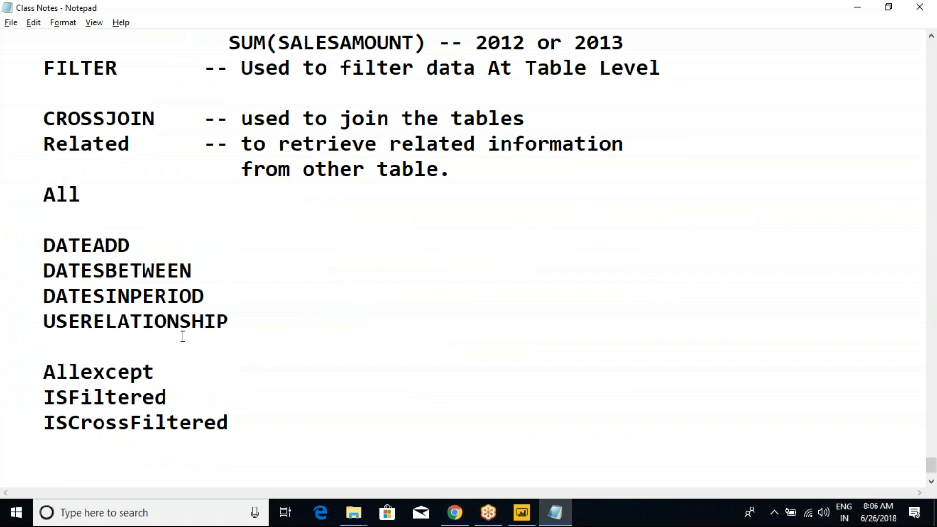
scroll(182, 336, "down", 1)
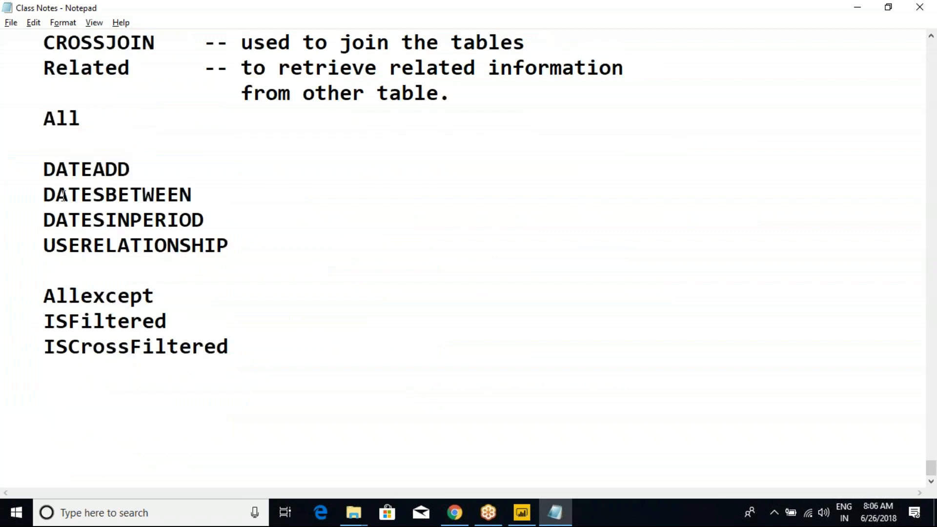
Examine the function names without descriptions in the notes, from DATEADD through ISCrossFiltered
left_click_drag(43, 168, 241, 338)
left_click(241, 339)
left_click_drag(34, 168, 161, 225)
left_click(258, 256)
left_click(31, 169)
left_click(161, 224)
double_click(81, 321)
double_click(54, 346)
left_click_drag(34, 292, 247, 370)
left_click(248, 369)
left_click_drag(44, 296, 80, 297)
left_click(97, 297)
left_click_drag(229, 348, 20, 161)
left_click(102, 169)
left_click(86, 139)
left_click(822, 18)
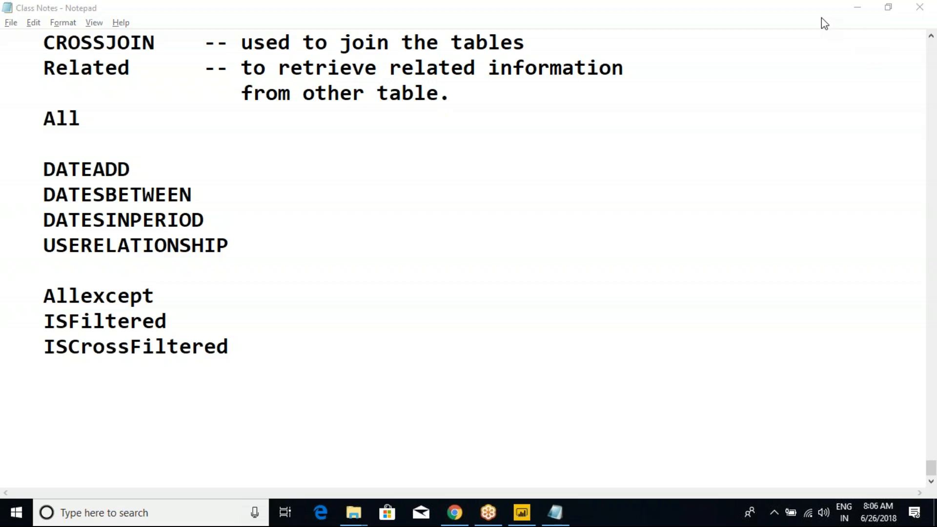
left_click(236, 282)
Add the note "-- Return type --> Table" after DATEADD
left_click(170, 168)
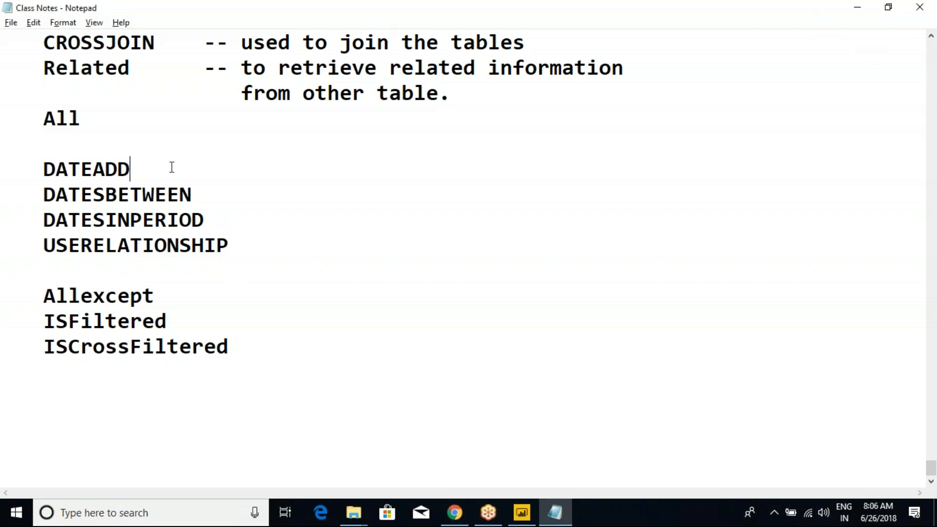
left_click(864, 12)
left_click(787, 23)
type("-- Retur")
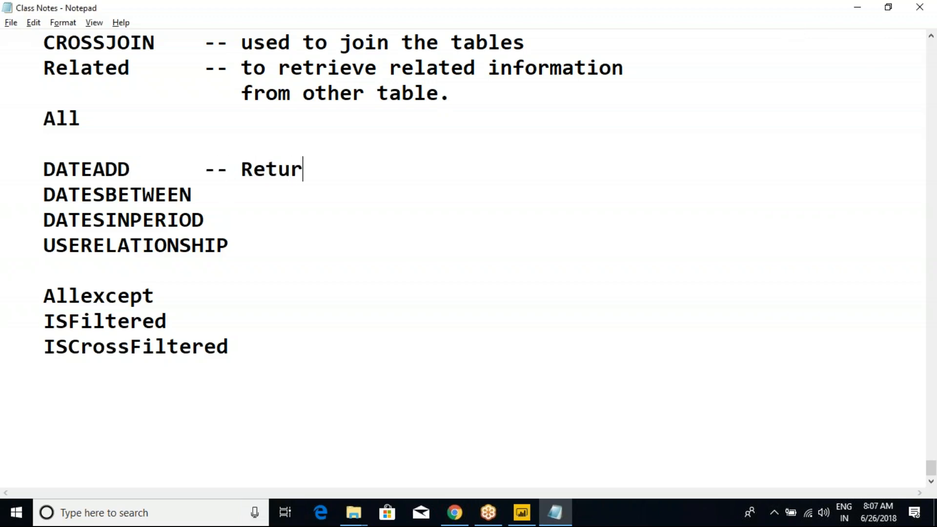
type("n type")
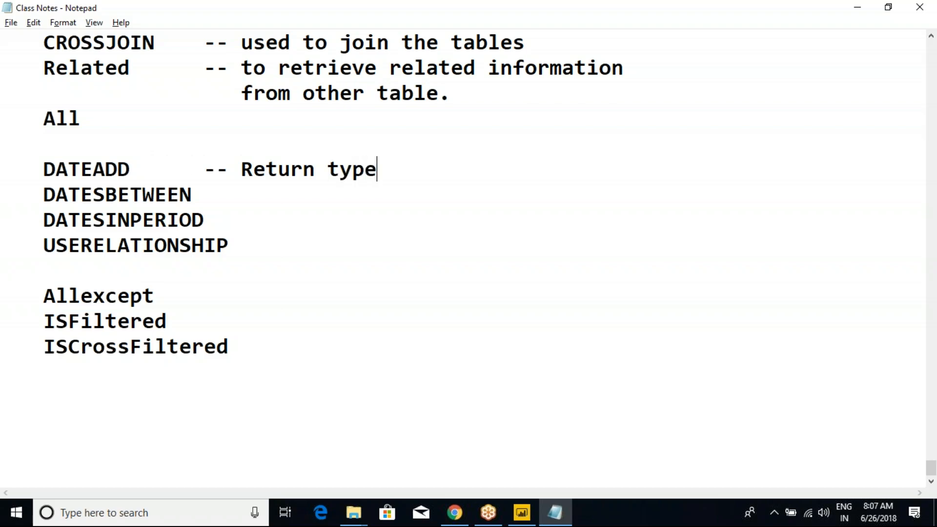
key("BackSpace")
key("BackSpace")
key("BackSpace")
key("BackSpace")
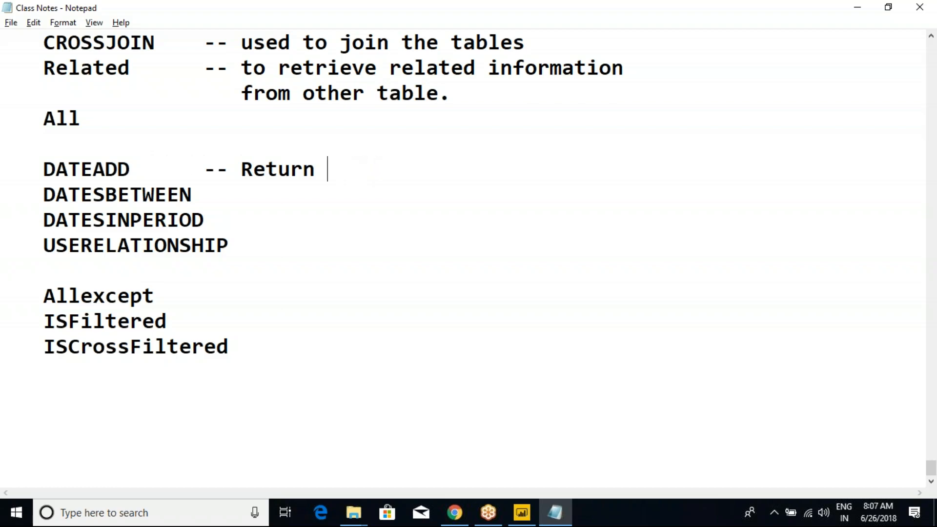
type("type ")
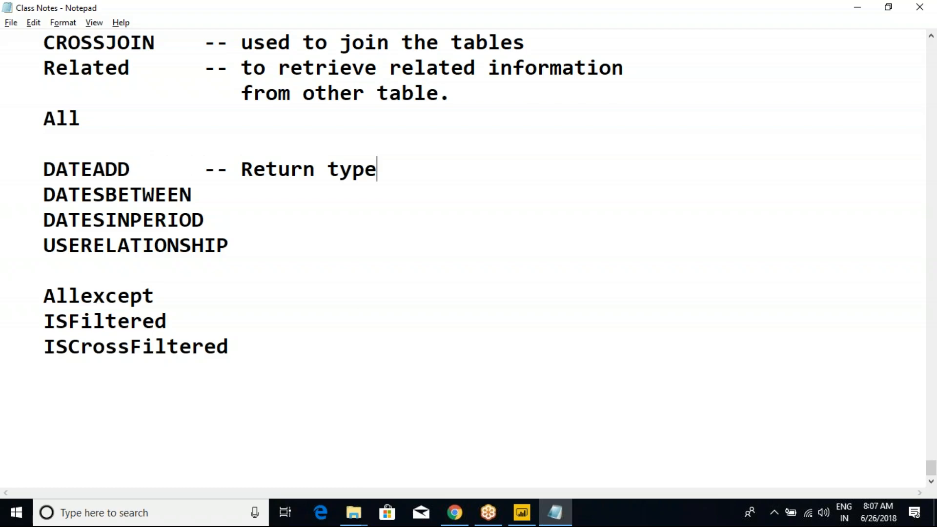
type("--< Table")
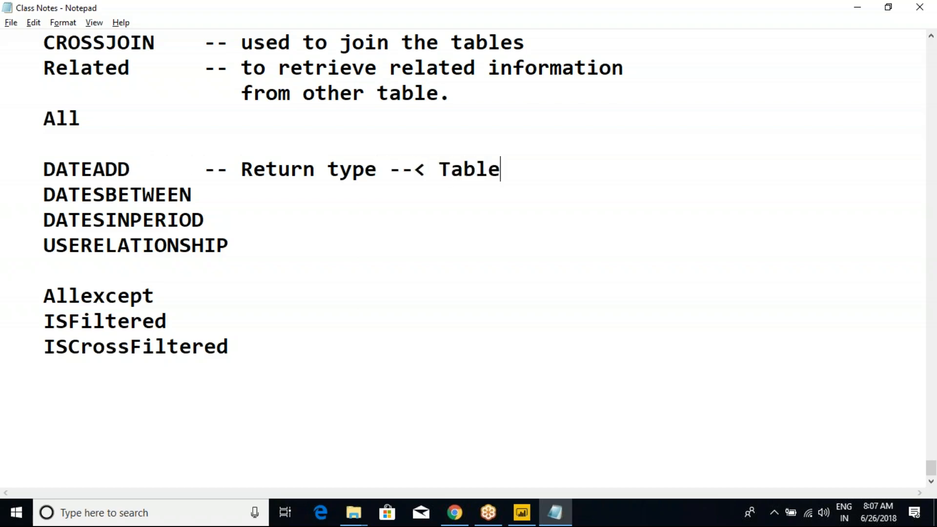
left_click(432, 169)
key("BackSpace")
type(">")
Copy DATEADD's return type note to the DATESBETWEEN and DATESINPERIOD lines
left_click_drag(204, 167, 505, 162)
key("ctrl+c")
left_click(328, 190)
key("ctrl+v")
left_click(280, 218)
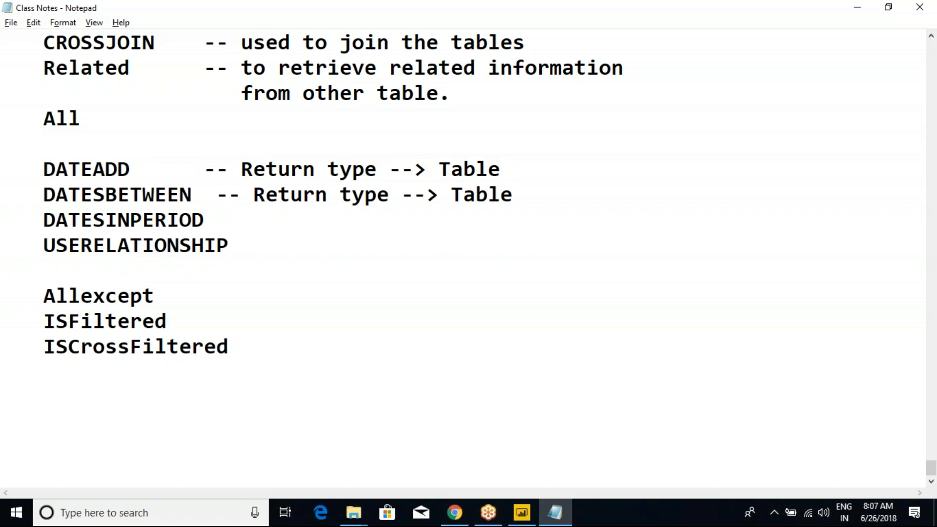
key("ctrl+v")
Add the note "-- How Make use of In active relationship" after USERELATIONSHIP
left_click(257, 243)
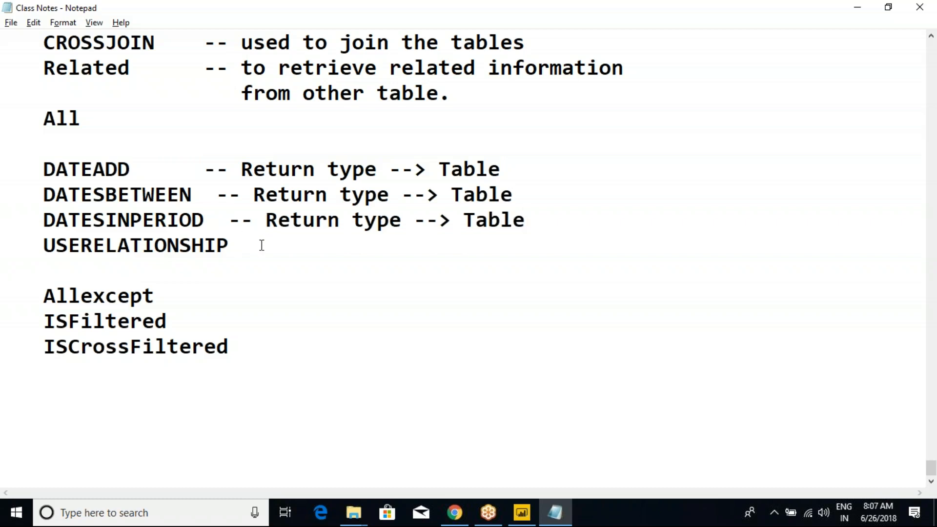
type("-- How ma")
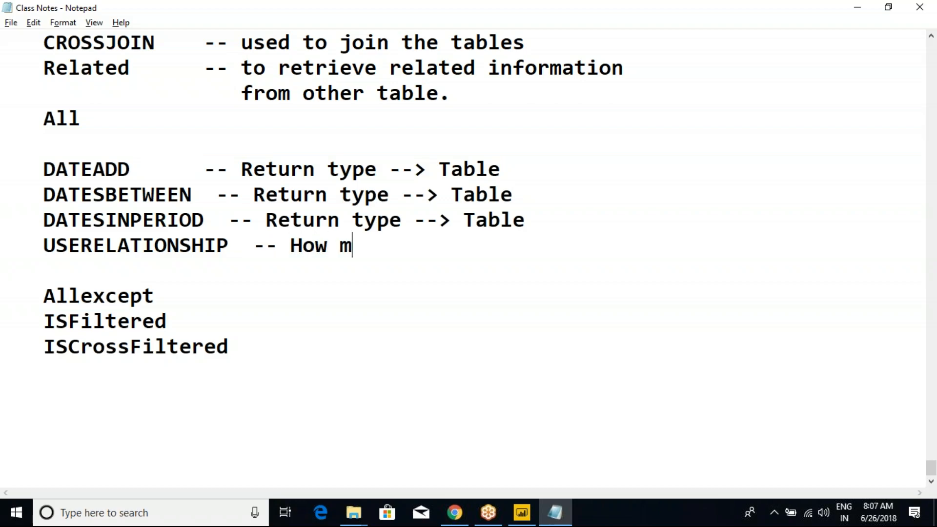
key("BackSpace")
key("BackSpace")
type("Make u")
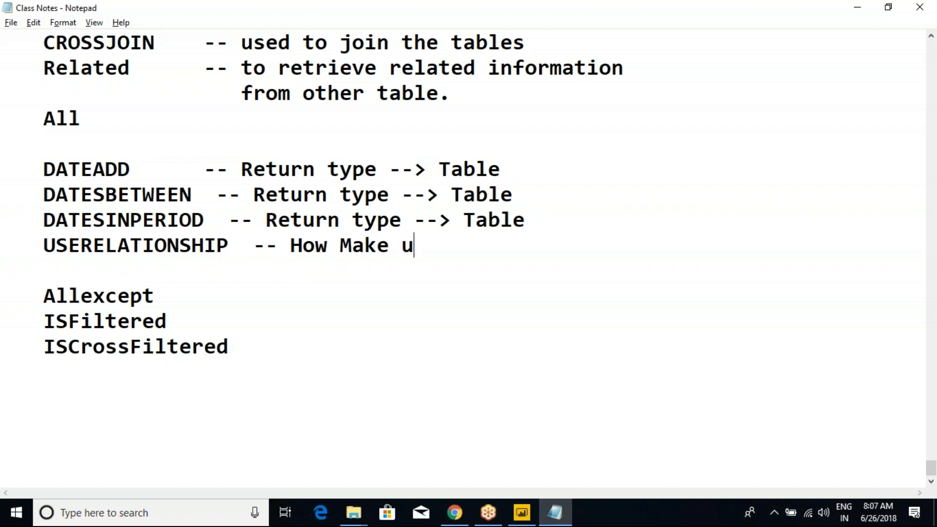
type("se of In")
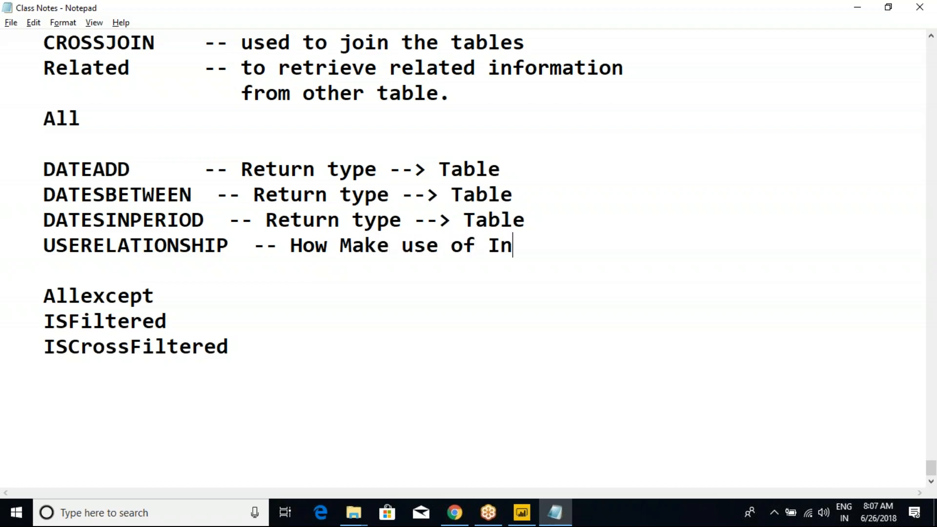
type(" active ")
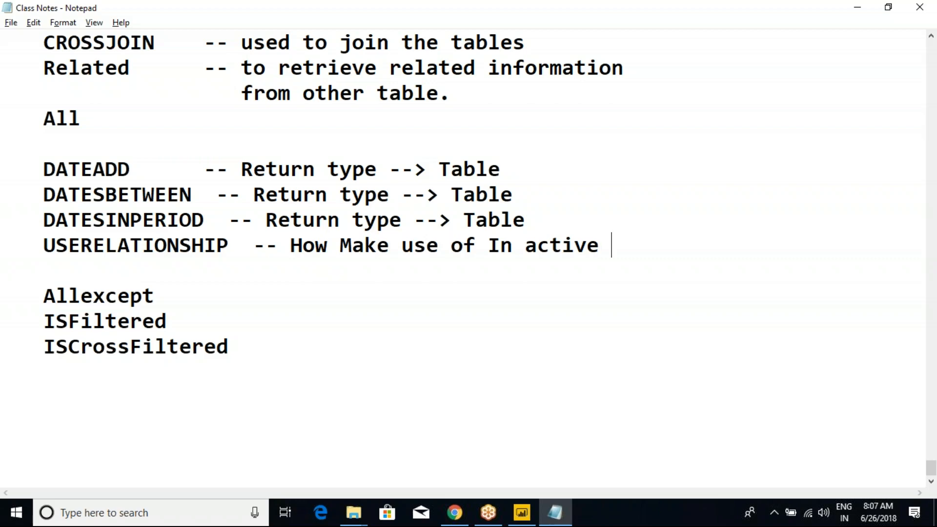
type("relationship")
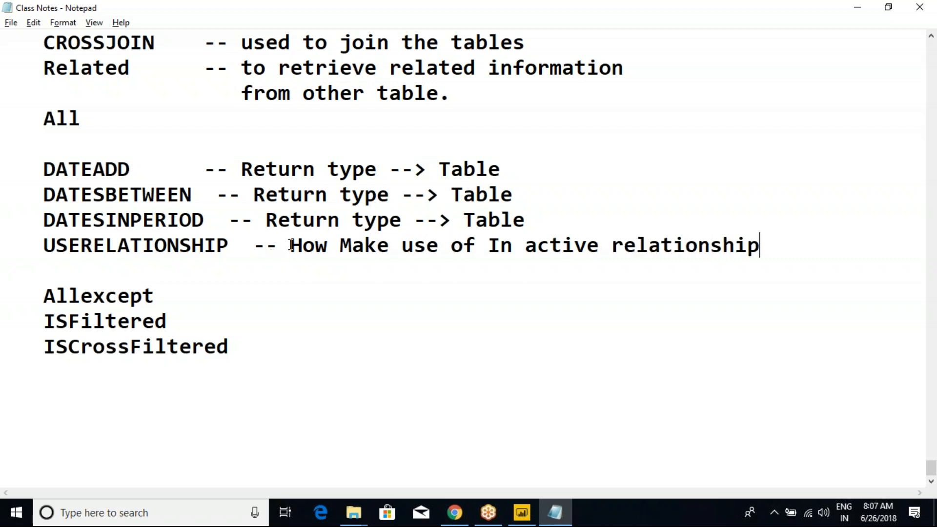
Review the USERELATIONSHIP description and the DATEADD entry in the notes
left_click_drag(290, 244, 711, 240)
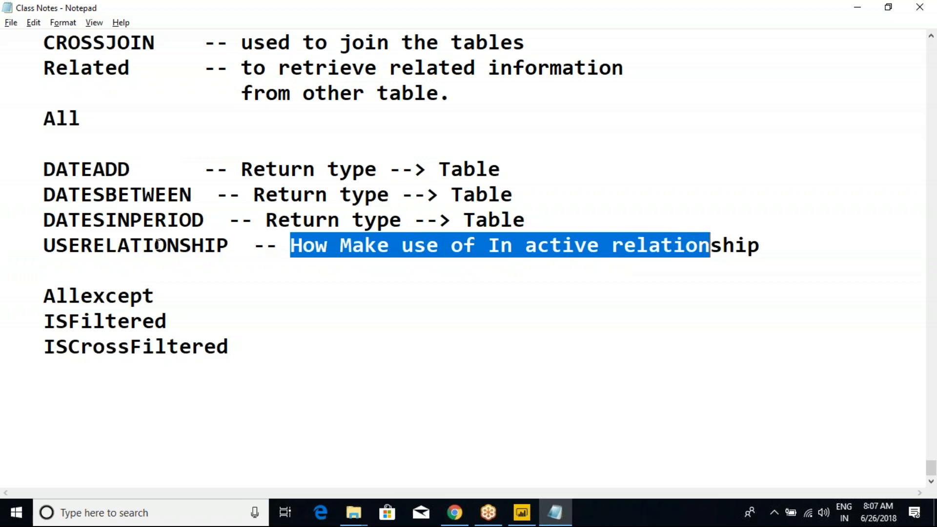
left_click_drag(80, 244, 230, 233)
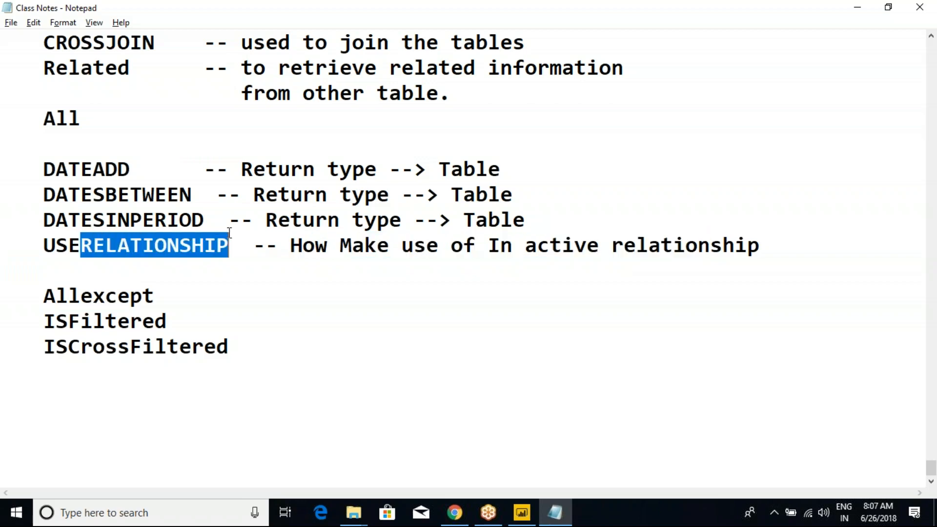
left_click(229, 234)
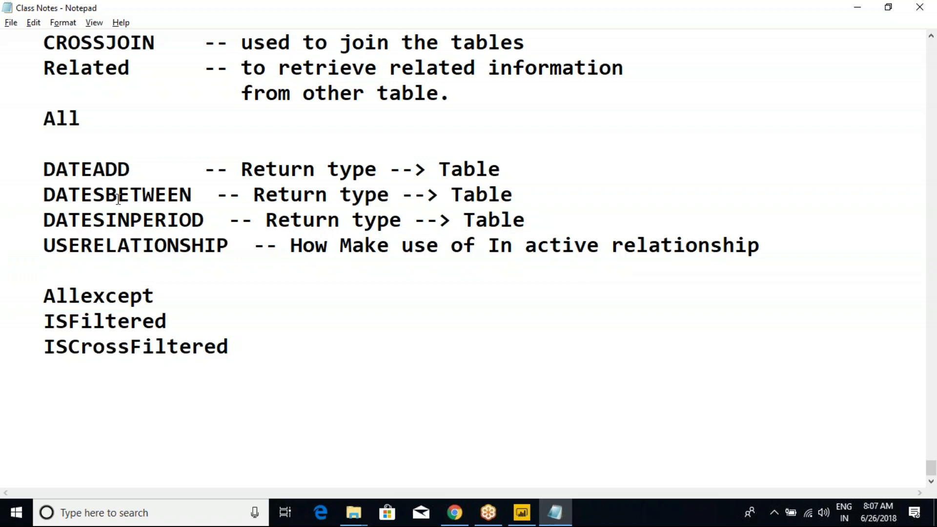
left_click_drag(33, 168, 146, 169)
left_click(147, 168)
Switch to Power BI Desktop, open the data view and select the Dept table's DeptName column
left_click(522, 512)
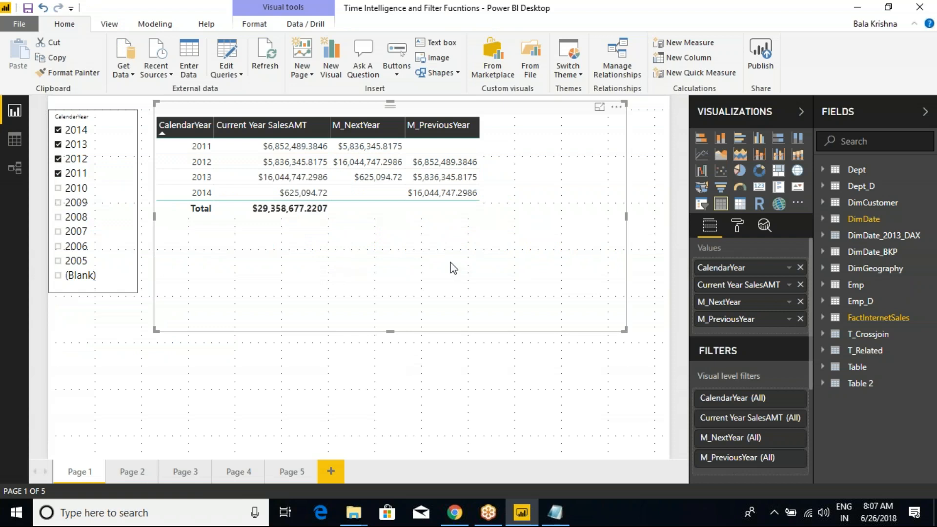
left_click(18, 142)
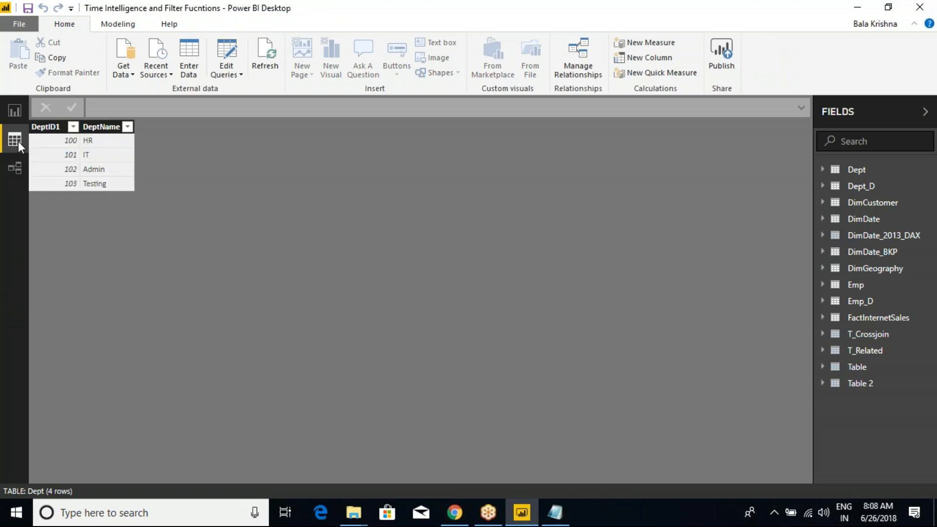
left_click(100, 127)
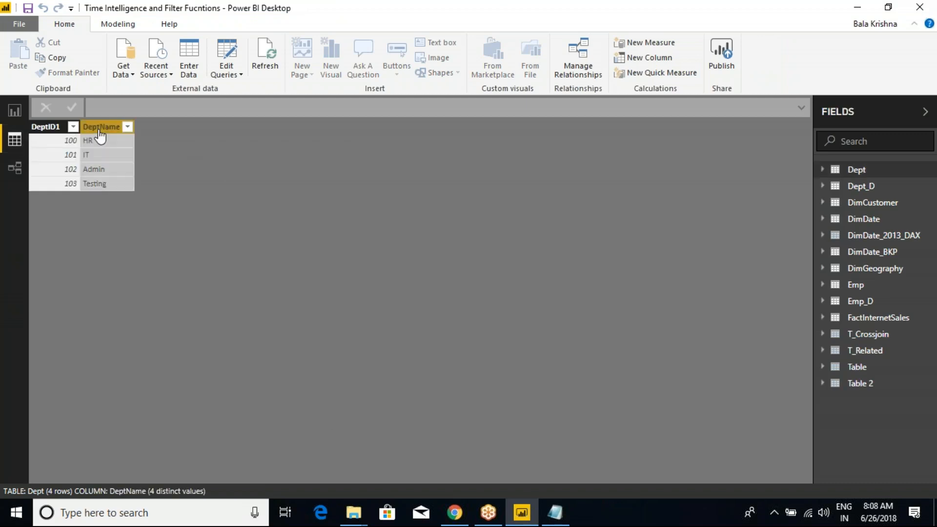
Add a calculated column to the Dept table with the formula Column = NOW()
right_click(99, 128)
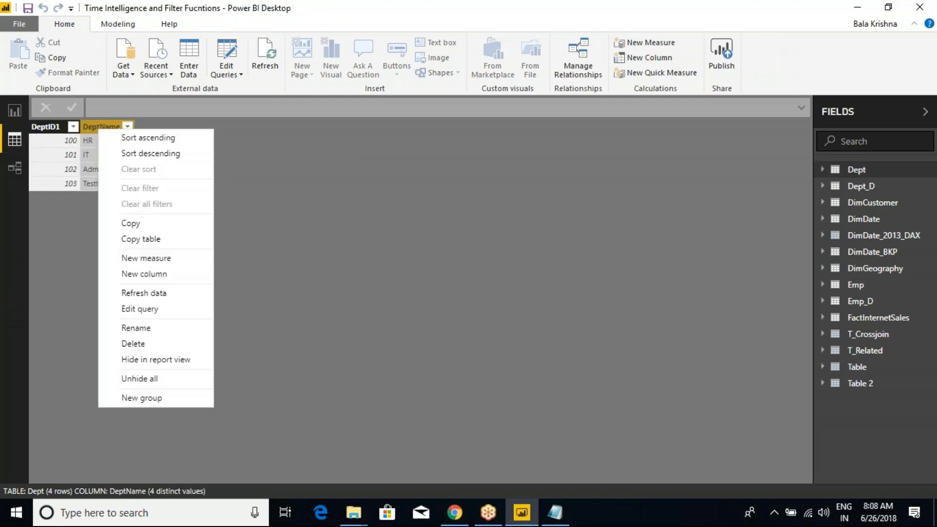
left_click(148, 274)
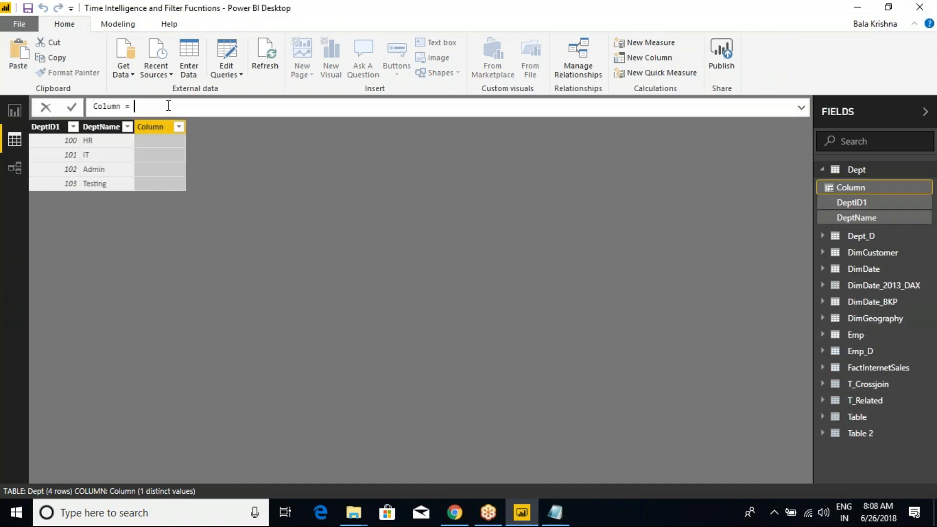
type("NOW()")
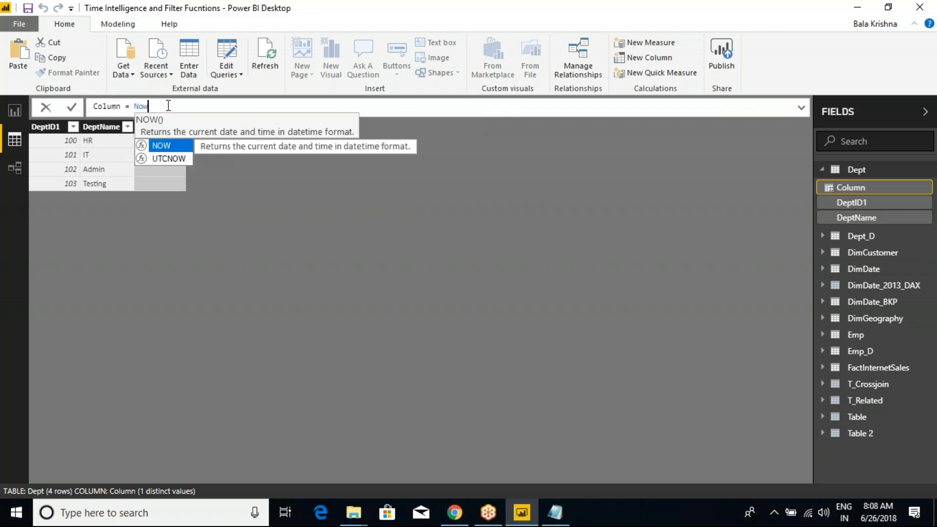
key("Return")
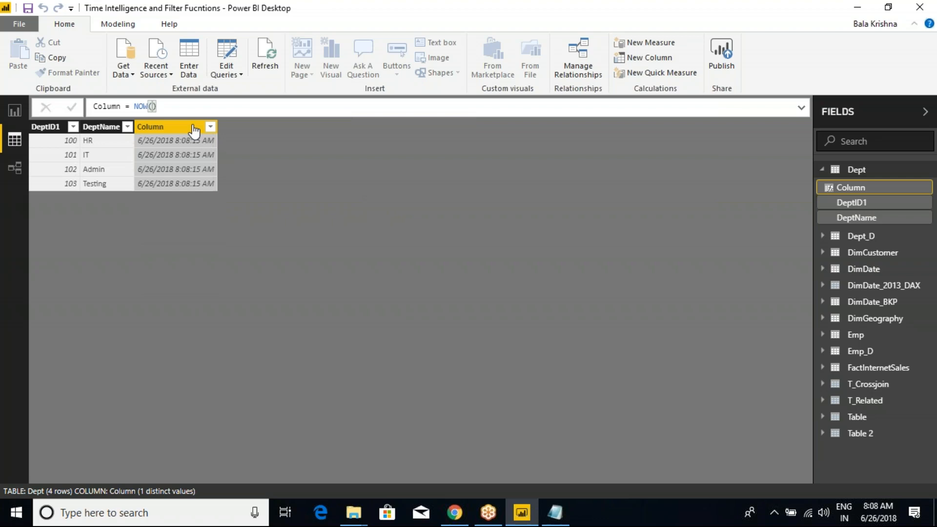
Add a second calculated column to the Dept table with the formula Column 2 = TODAY(), and collapse Dept's field list
right_click(195, 128)
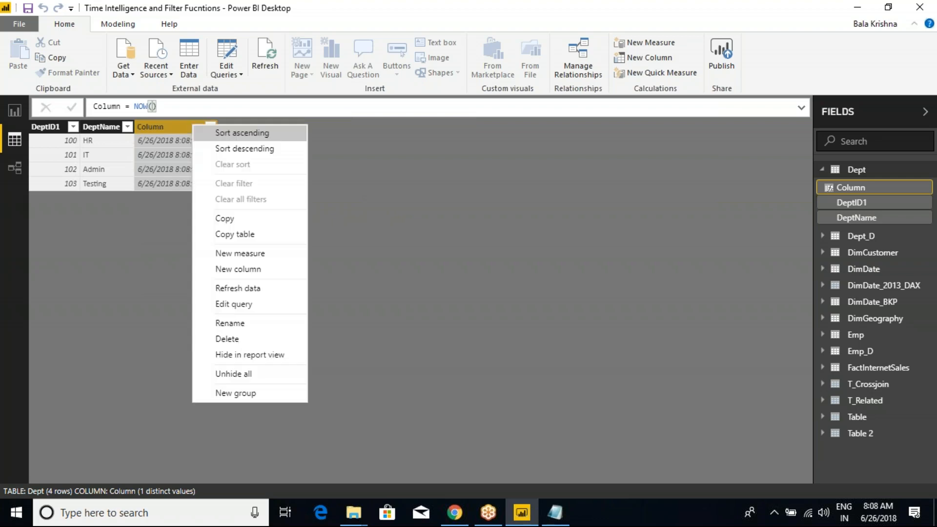
left_click(236, 269)
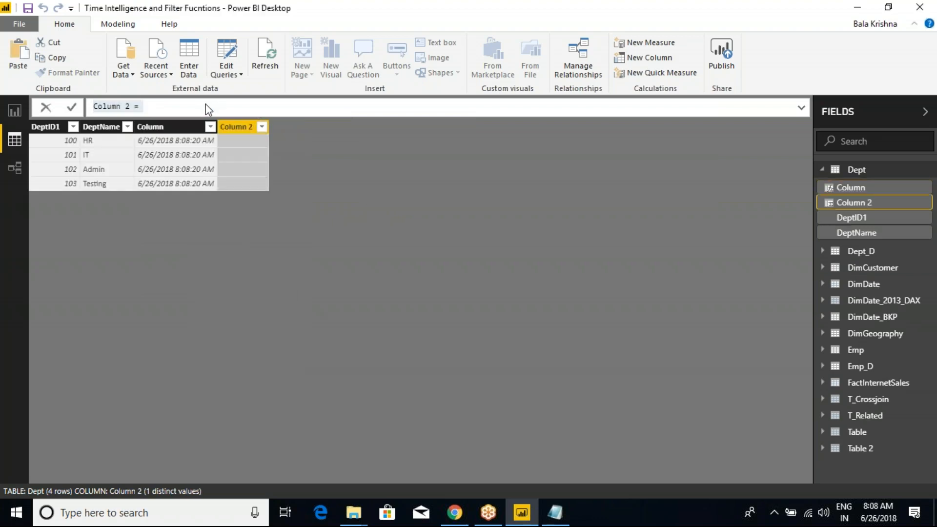
type("toda")
key("Tab")
type(")")
key("Return")
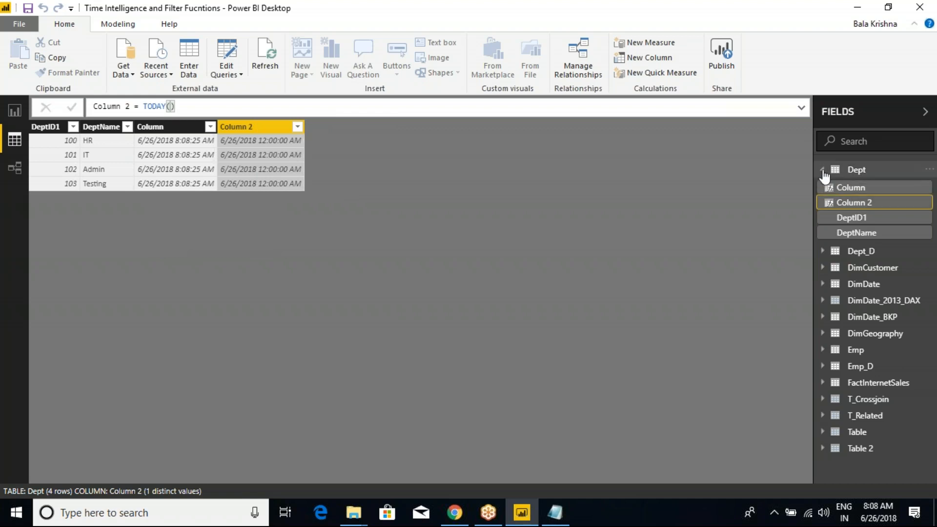
left_click(855, 169)
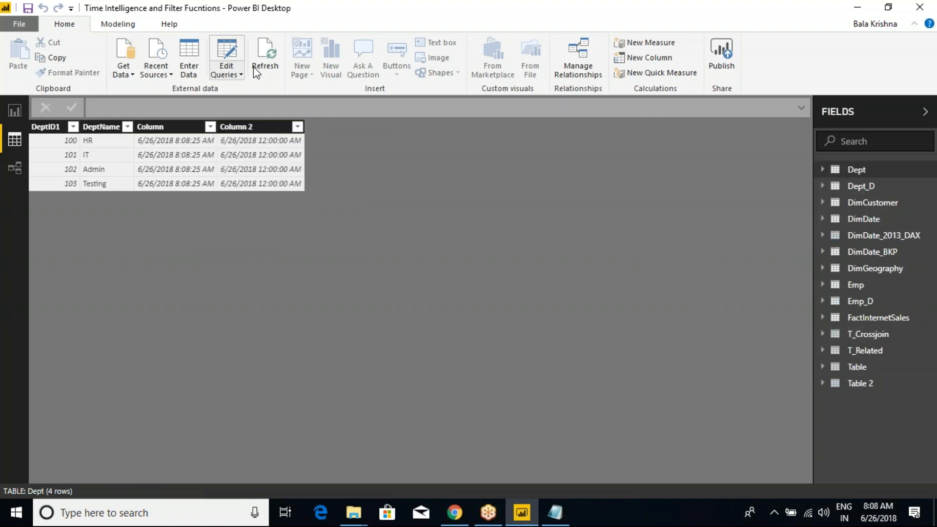
Start a manually entered table named OrderDetails with the columns Tdate, Qty and SalesAmt
left_click(189, 66)
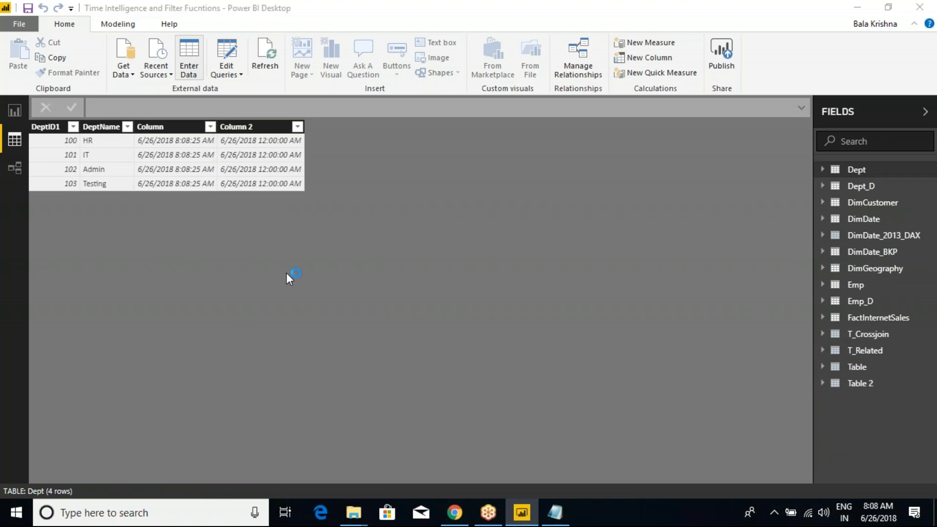
key("Tab")
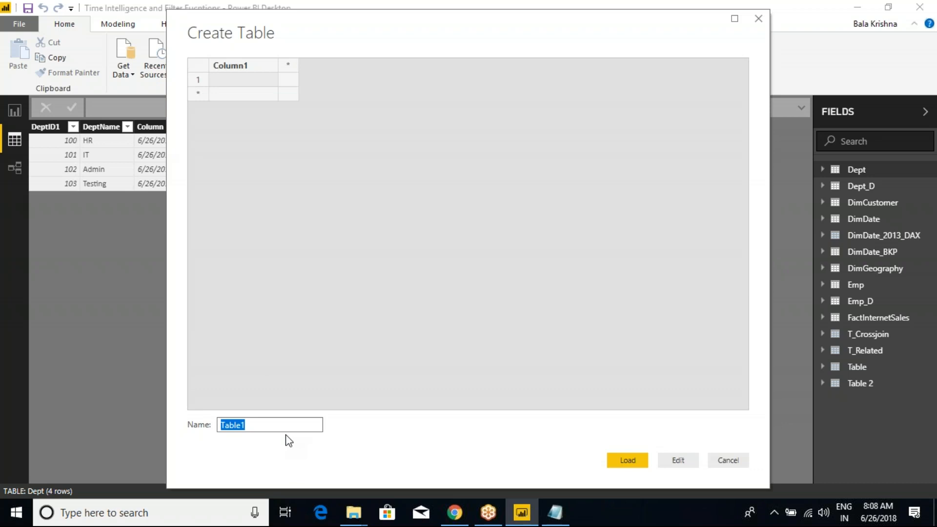
type("OrderDetails")
left_click(242, 67)
type("Tdate")
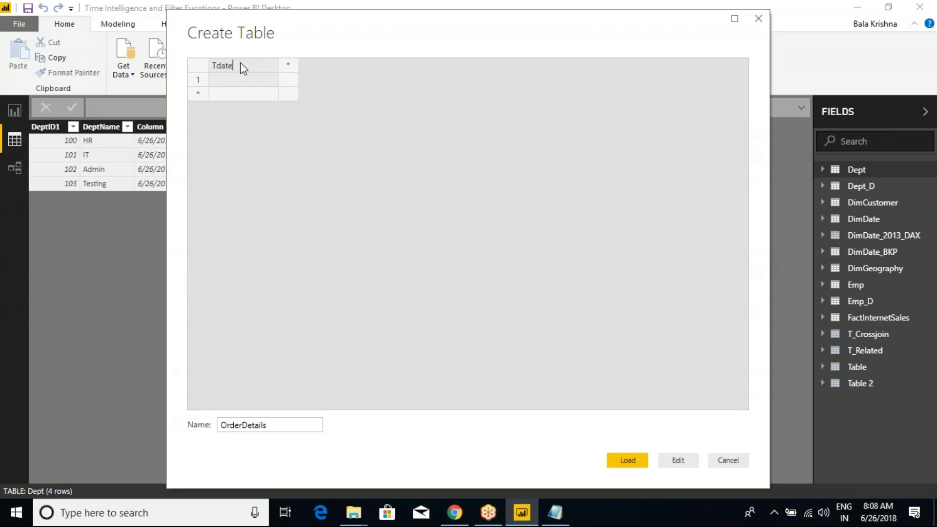
key("Return")
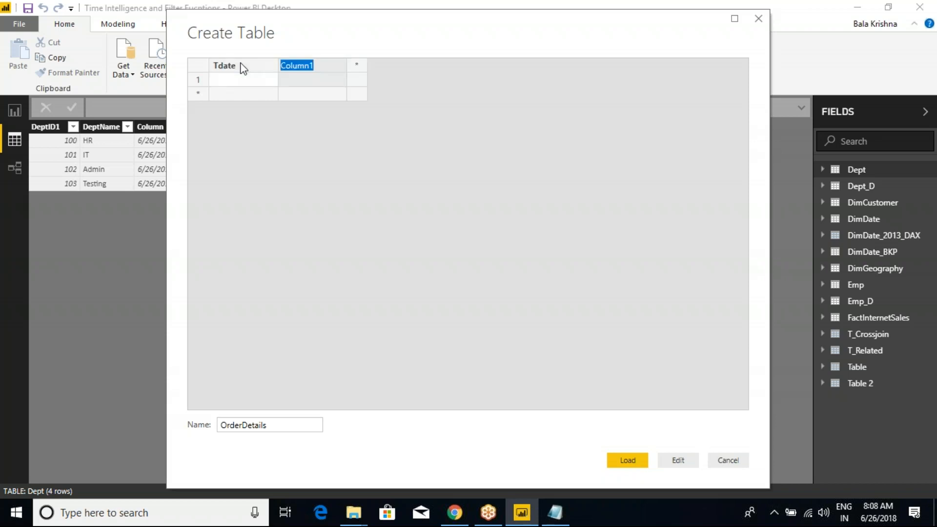
type("Qty")
key("Return")
type("Sale")
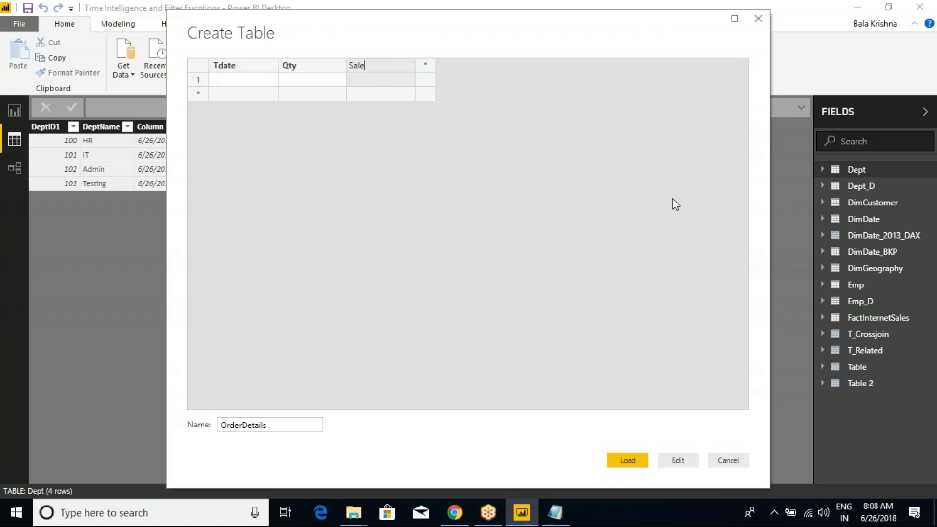
type("sAmt")
Fill the first row of OrderDetails with Tdate 5-25-2018, Qty 2 and SalesAmt 500
left_click(243, 78)
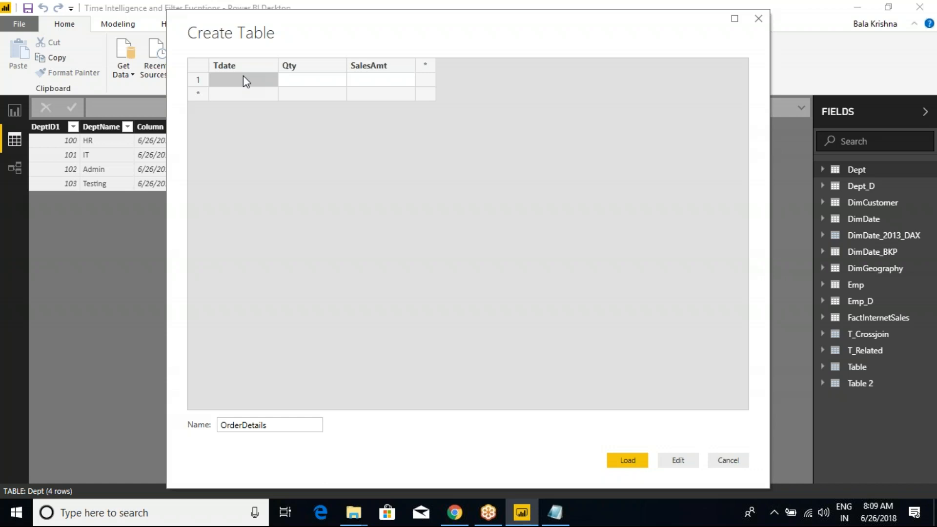
type("0")
key("BackSpace")
key("BackSpace")
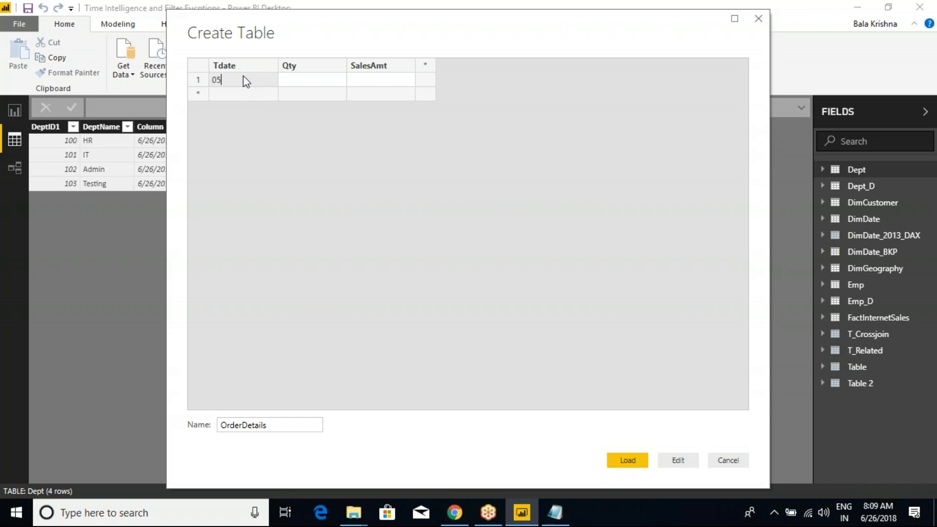
key("BackSpace")
key("BackSpace")
type("5-25-2018")
left_click(300, 85)
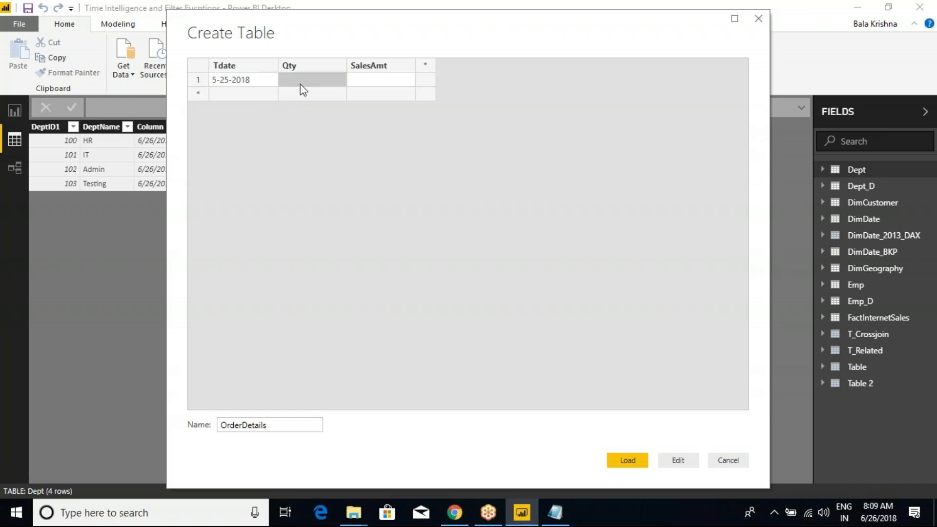
type("2")
left_click(377, 86)
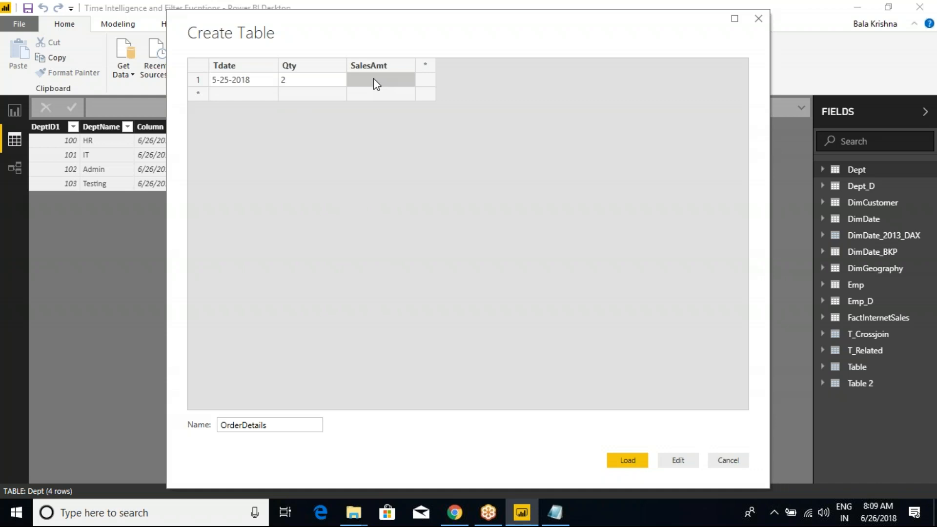
type("500")
Fill the second row of OrderDetails with Tdate 5-26-2018, Qty 1 and SalesAmt 100
left_click(250, 94)
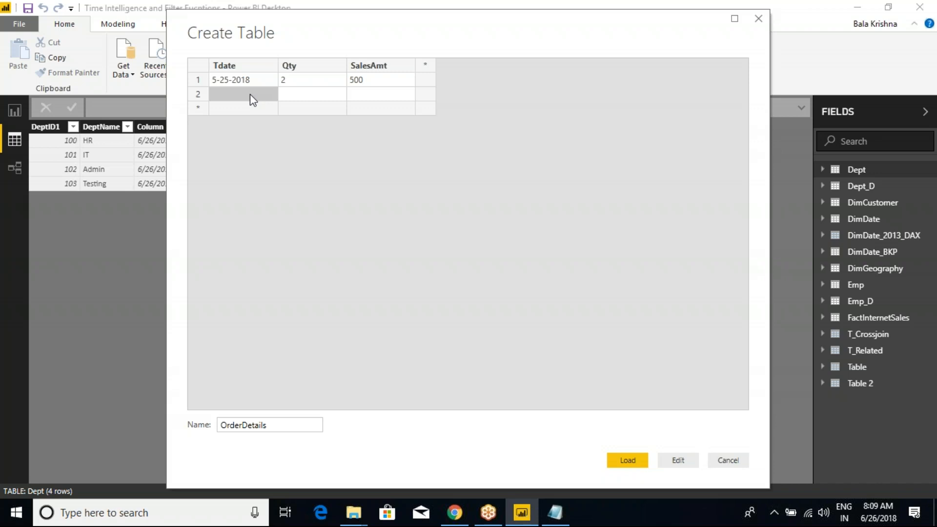
type("5-26-201")
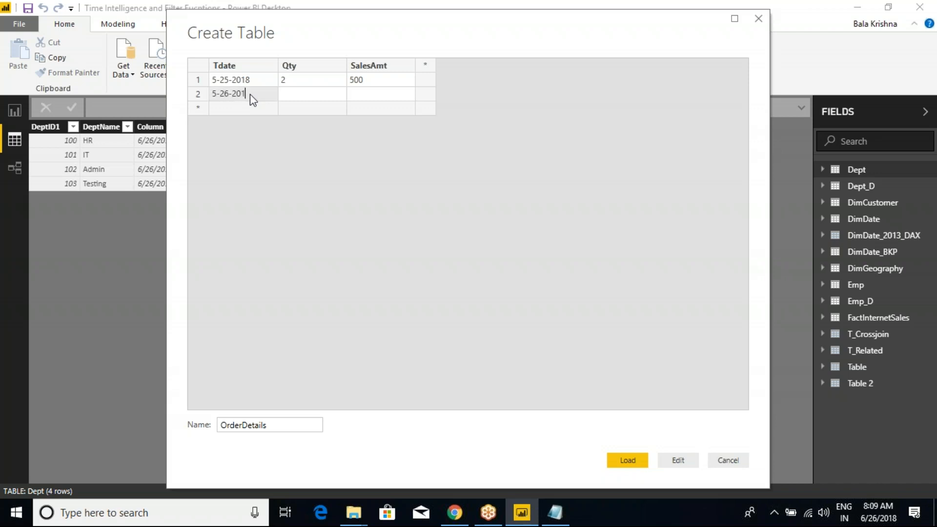
type("8")
left_click(313, 93)
type("1")
left_click(367, 96)
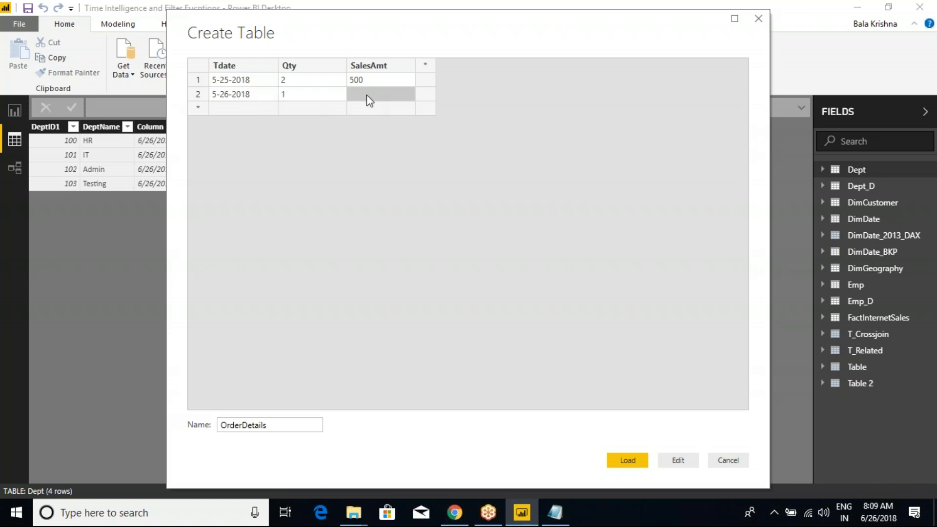
type("100")
Copy the second row of OrderDetails into rows 3 to 7
left_click(205, 97)
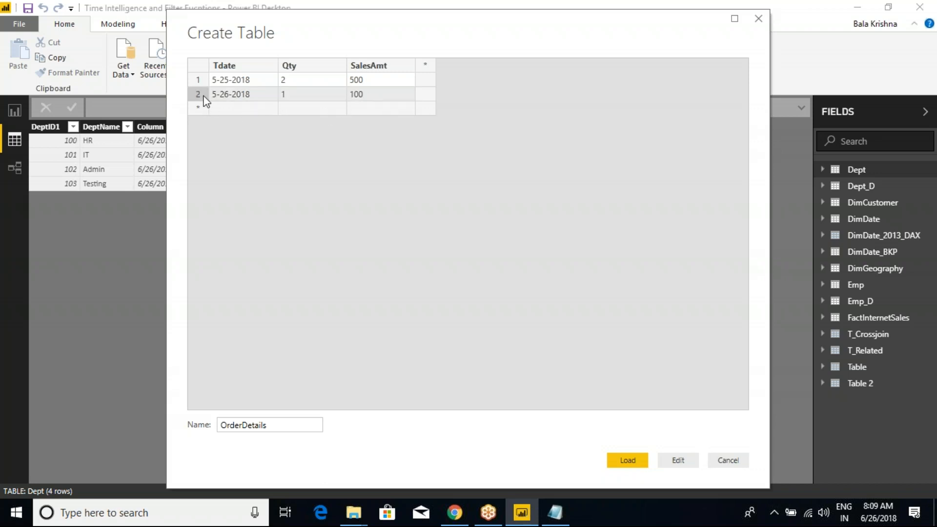
left_click(199, 109)
key("ctrl+v")
left_click(199, 125)
key("ctrl+v")
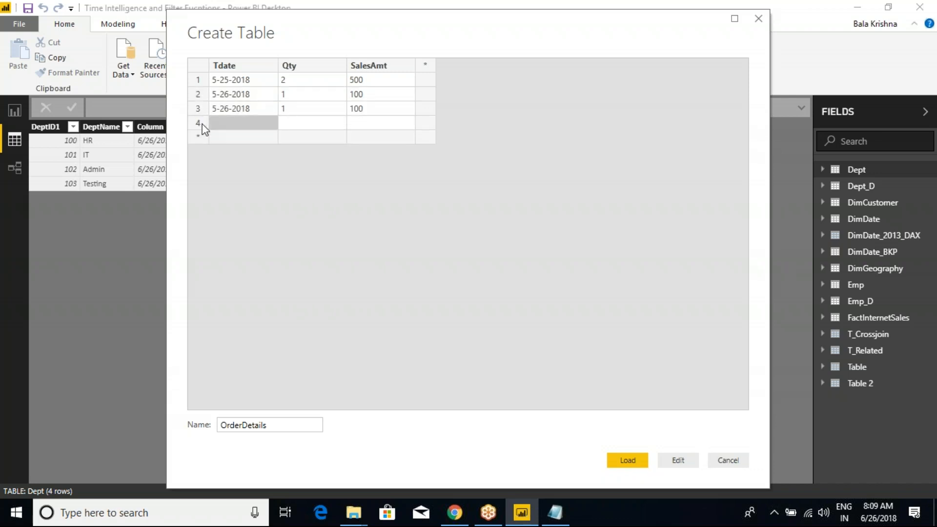
left_click(195, 139)
key("ctrl+v")
left_click(199, 154)
key("ctrl+v")
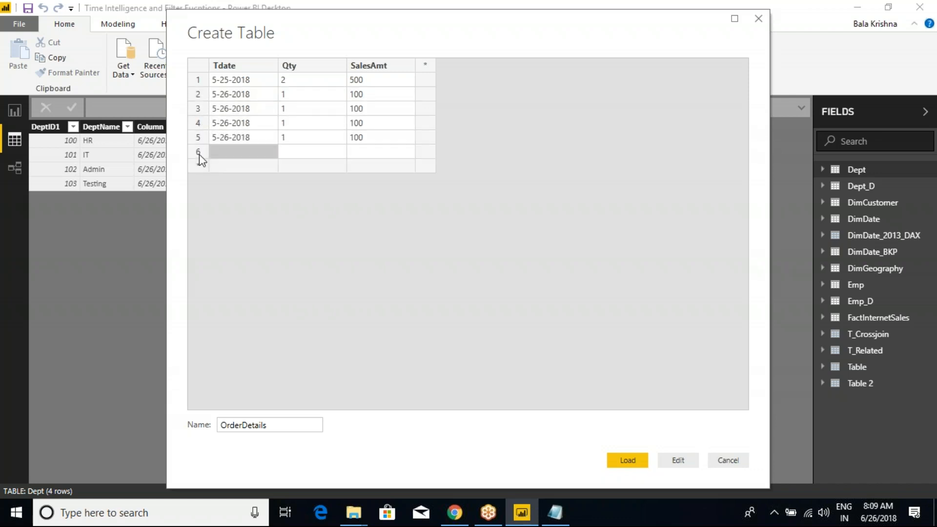
left_click(203, 169)
key("ctrl+v")
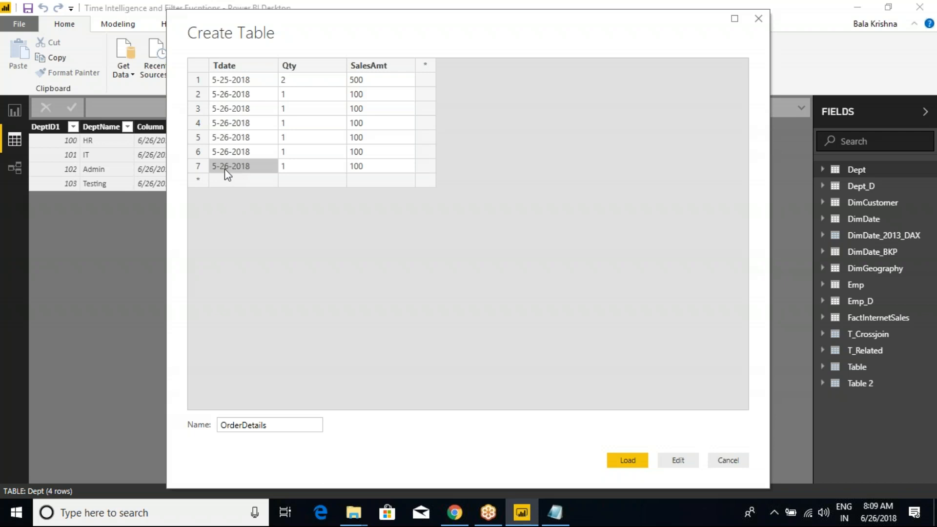
Change the month of the Tdate values in rows 7, 6 and 5 to 06
double_click(219, 167)
left_click(216, 167)
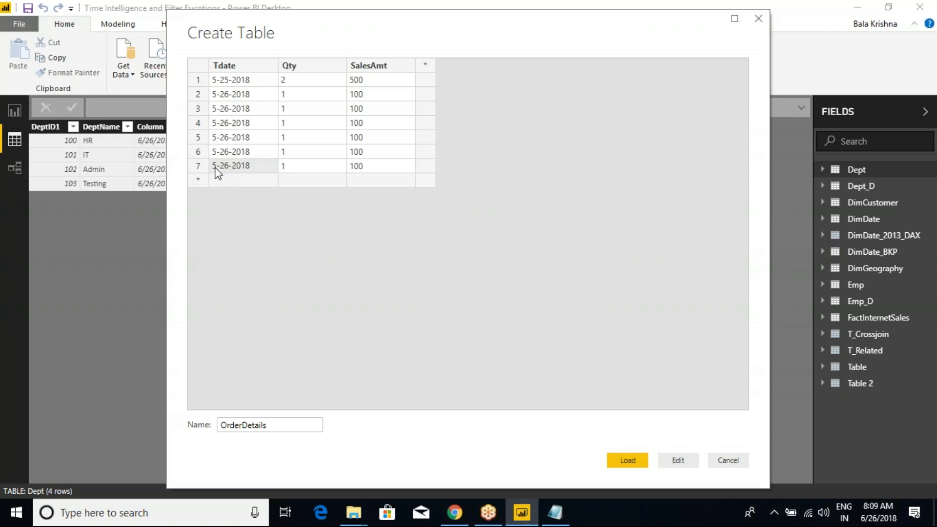
key("BackSpace")
type("06")
key("Return")
double_click(217, 156)
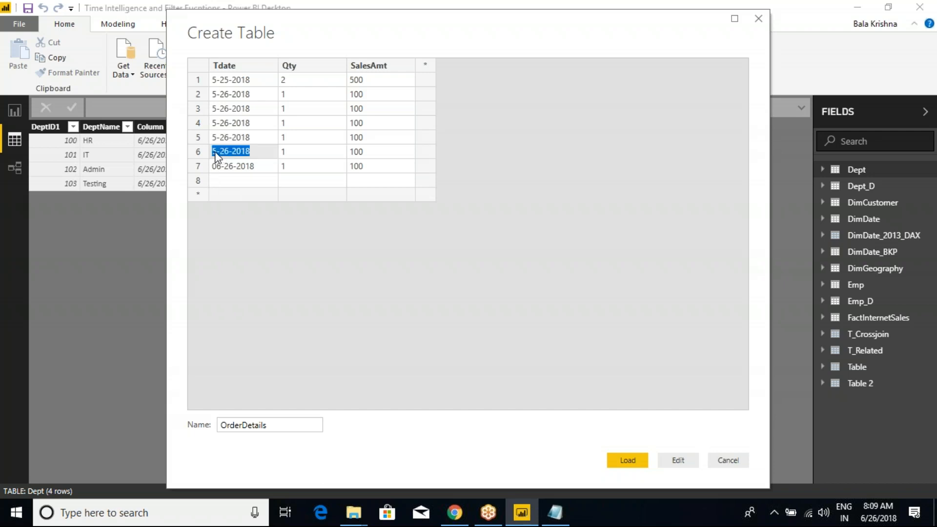
left_click(216, 152)
key("BackSpace")
type("06")
key("Return")
double_click(218, 142)
left_click(218, 142)
key("BackSpace")
type("06")
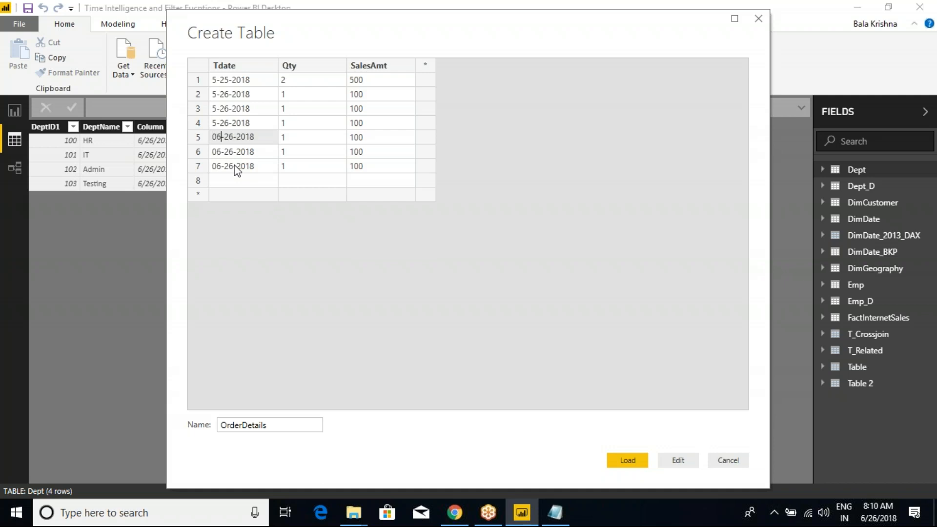
Set the Tdate in row 5 to 06-24-2018 and in row 6 to 06-25-2018
key("Right")
key("Right")
key("Right")
key("BackSpace")
type("4")
key("Return")
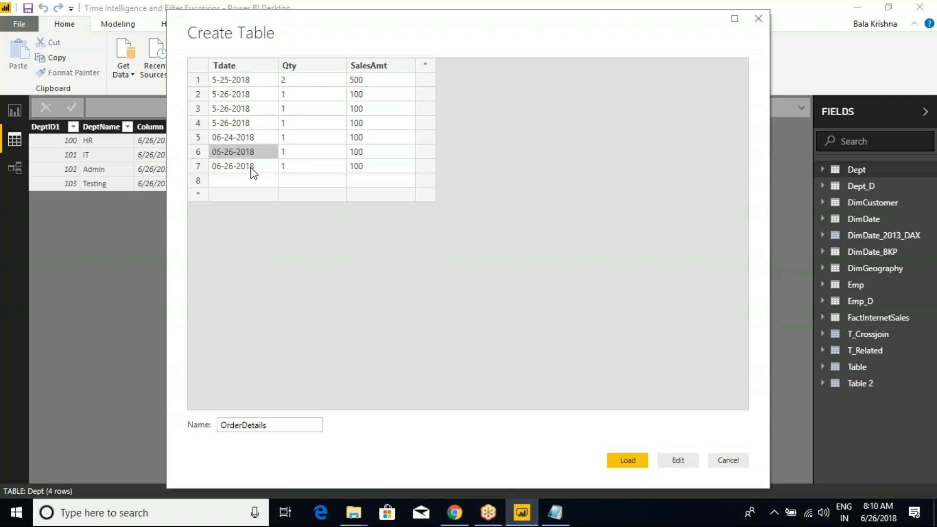
left_click(232, 156)
key("BackSpace")
type("5")
key("Return")
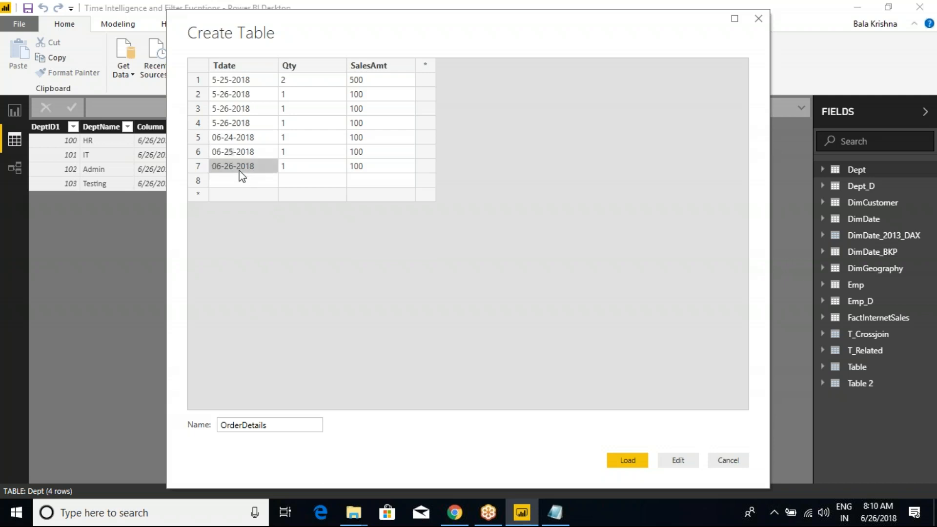
Set SalesAmt to 300 in row 7, 200 in row 6 and 700 in row 5, and select row 3's Tdate cell
left_click(367, 168)
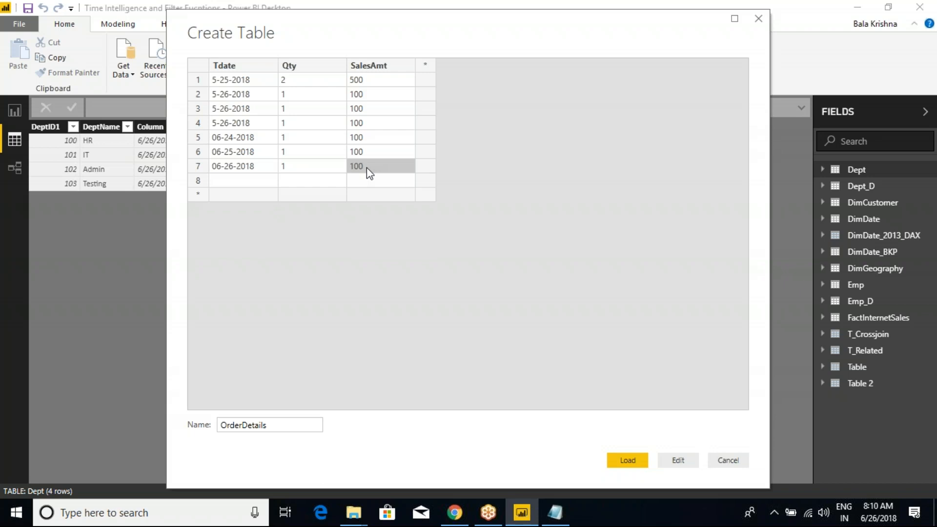
type("300")
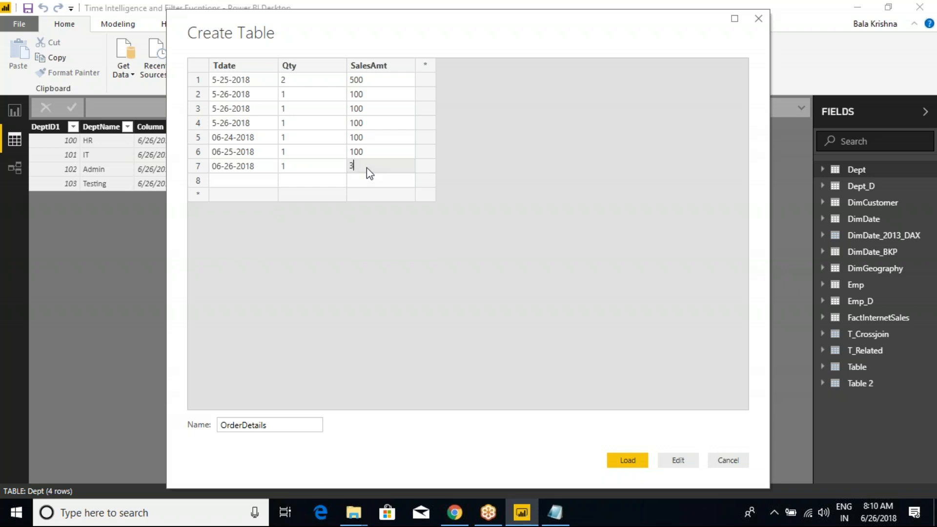
left_click(371, 154)
type("200")
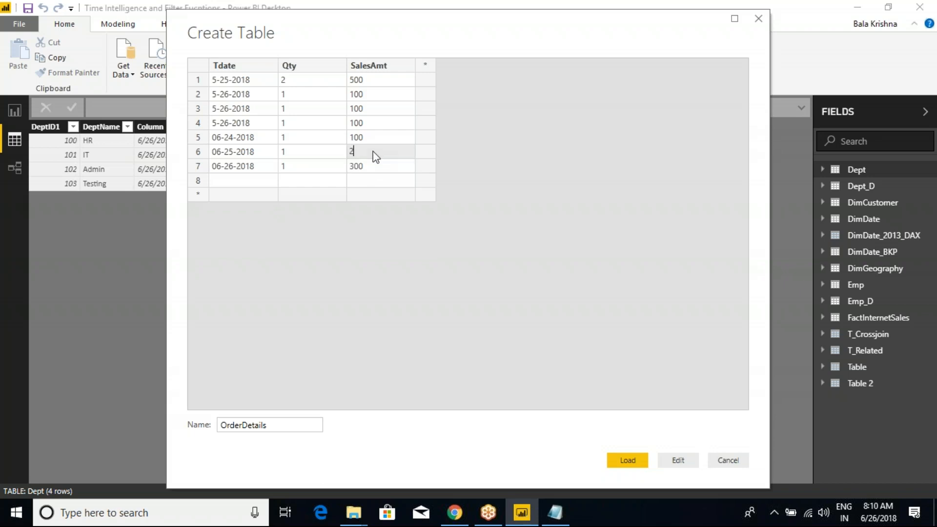
left_click(371, 138)
type("700")
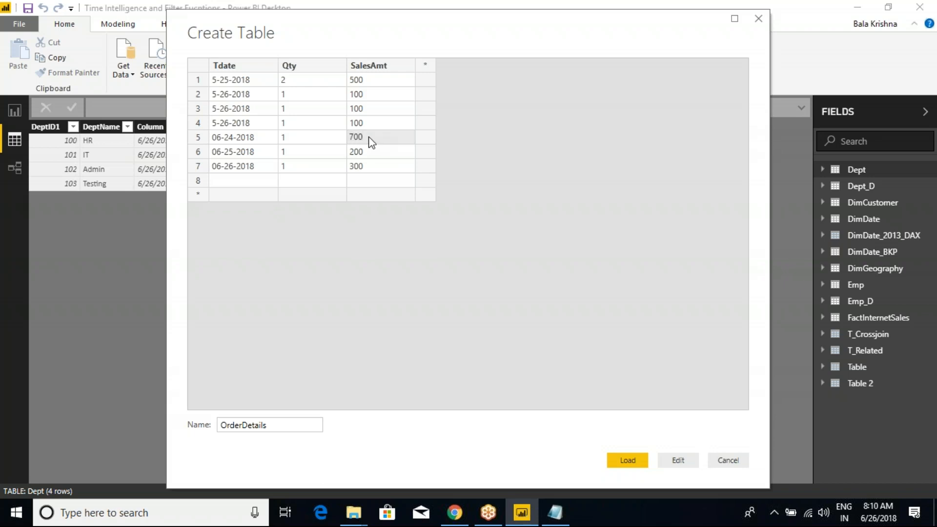
left_click(240, 126)
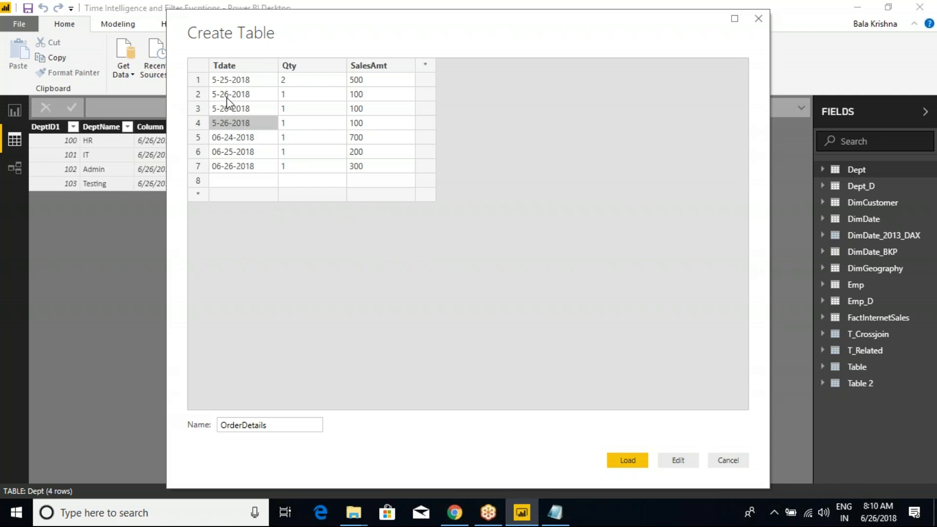
left_click(224, 110)
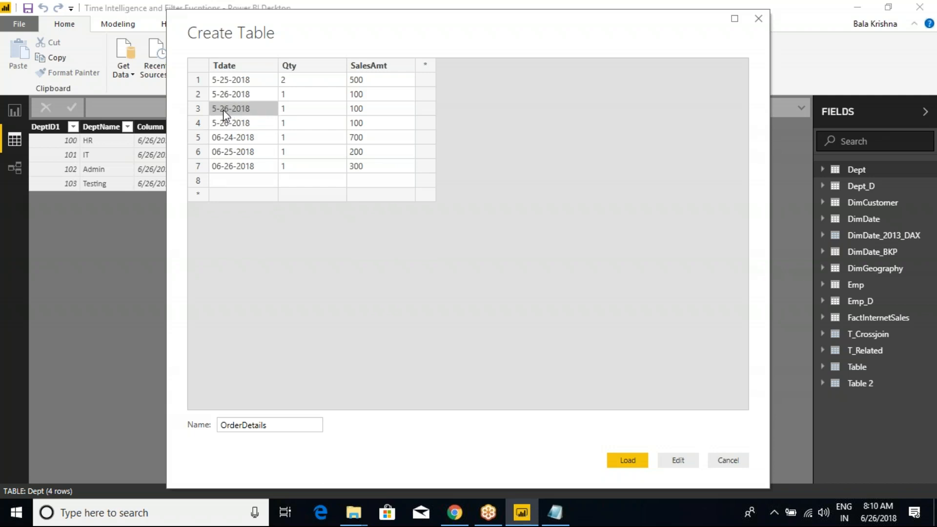
Change the month of row 4's Tdate to 03, making the date 03-26-2018
double_click(218, 121)
left_click(218, 121)
key("BackSpace")
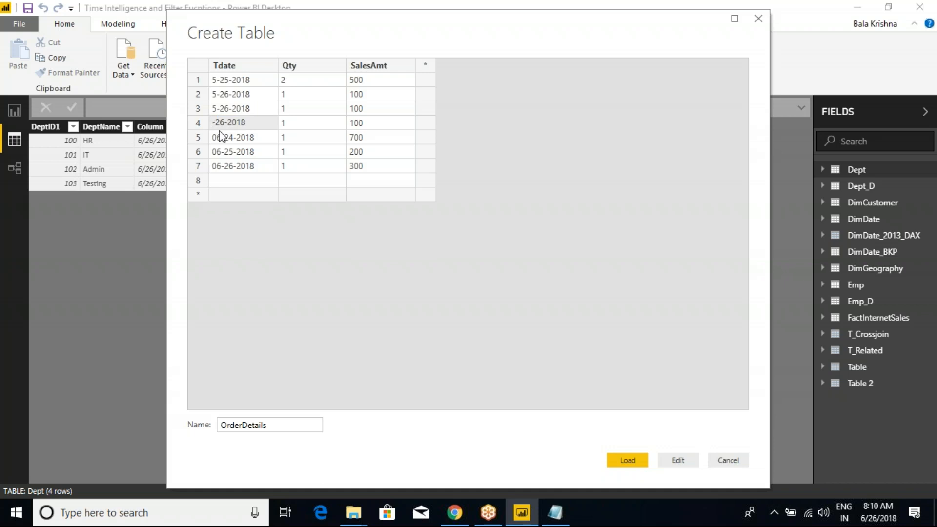
type("03")
key("Right")
key("Right")
key("Down")
left_click(224, 125)
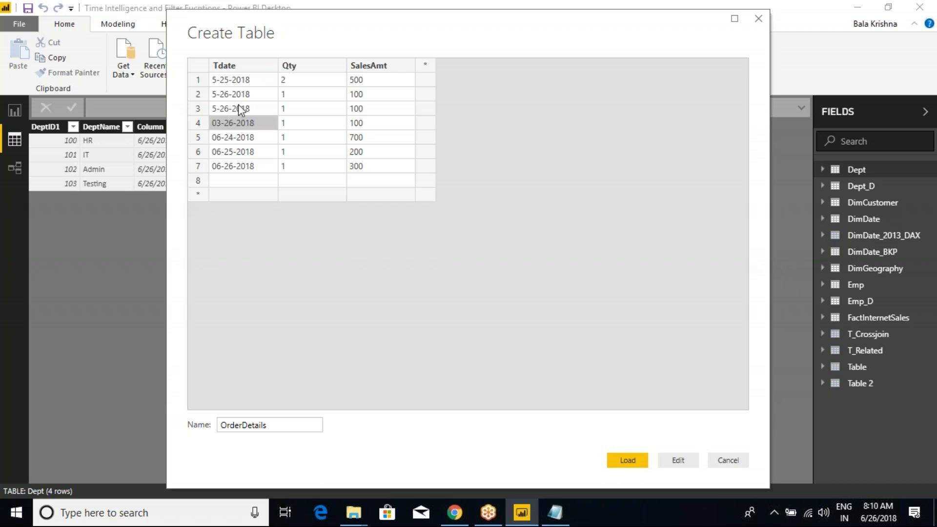
left_click(234, 82)
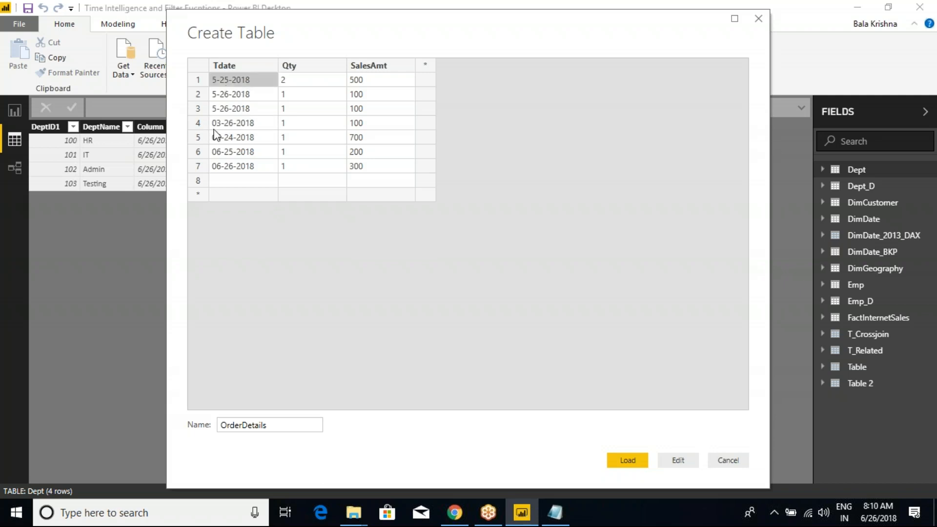
left_click(235, 167)
left_click(231, 152)
left_click(238, 109)
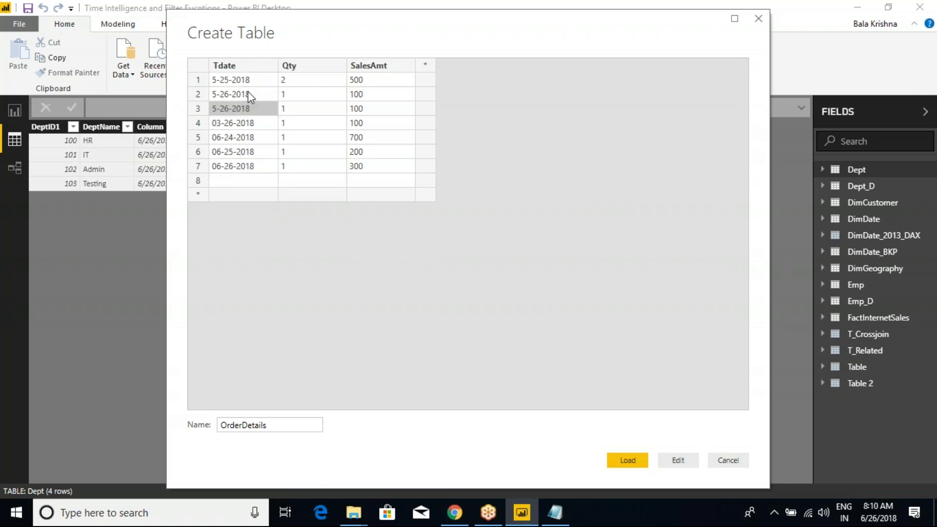
Set Qty to 2 in row 3, 4 in row 5 and 3 in row 7, and set row 3's SalesAmt to 400
left_click(299, 112)
type("2")
left_click(302, 142)
type("4")
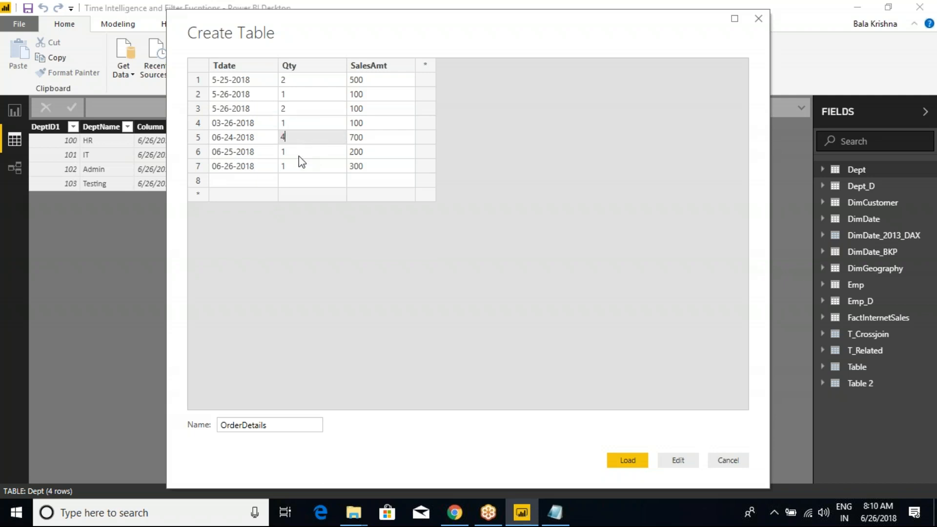
left_click(299, 167)
type("3")
left_click(387, 112)
type("400")
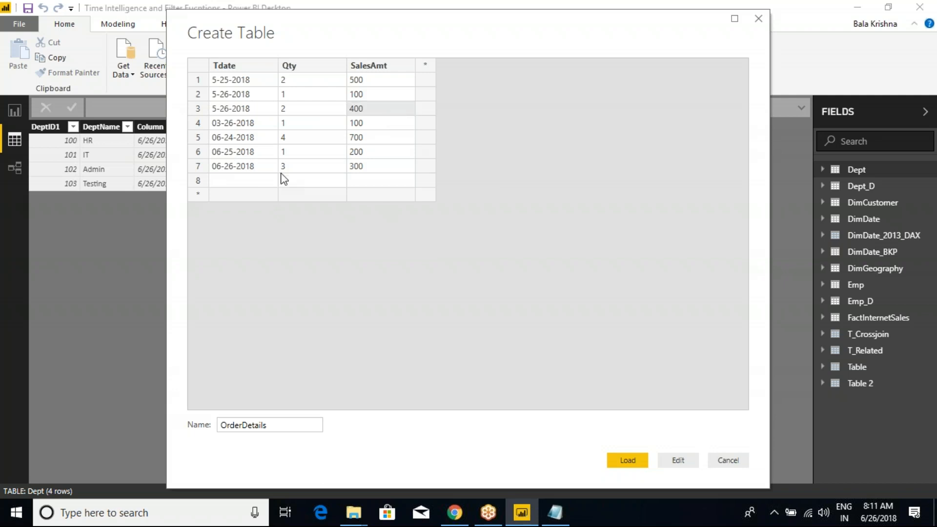
Load the OrderDetails table into the model and display its data
left_click(229, 82)
left_click(628, 460)
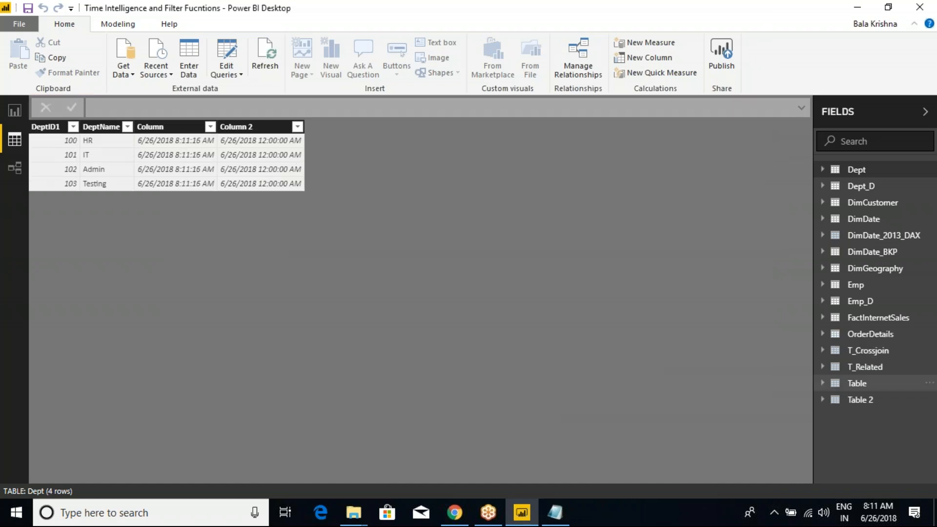
left_click(836, 335)
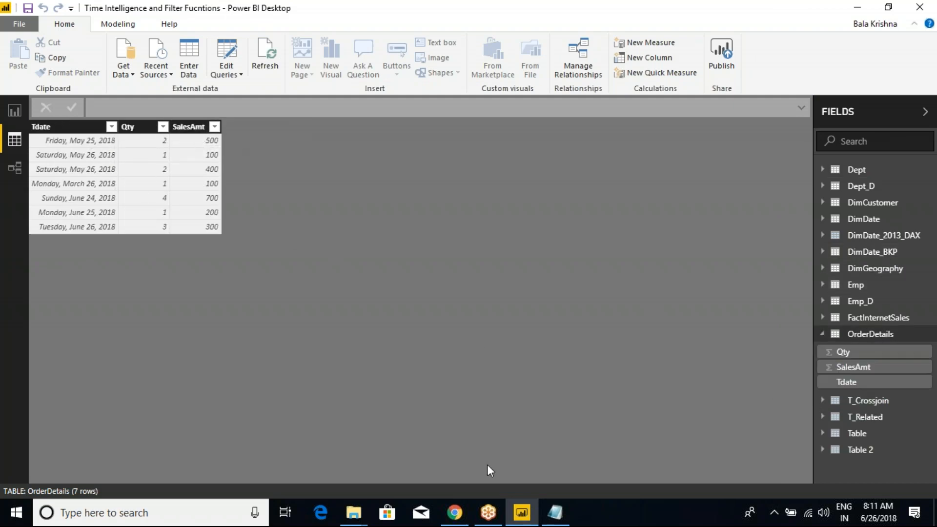
Switch to the Notepad class notes and review the DATEADD entry and the return types of the date functions
left_click(555, 512)
left_click_drag(241, 169, 513, 220)
left_click(179, 166)
double_click(114, 160)
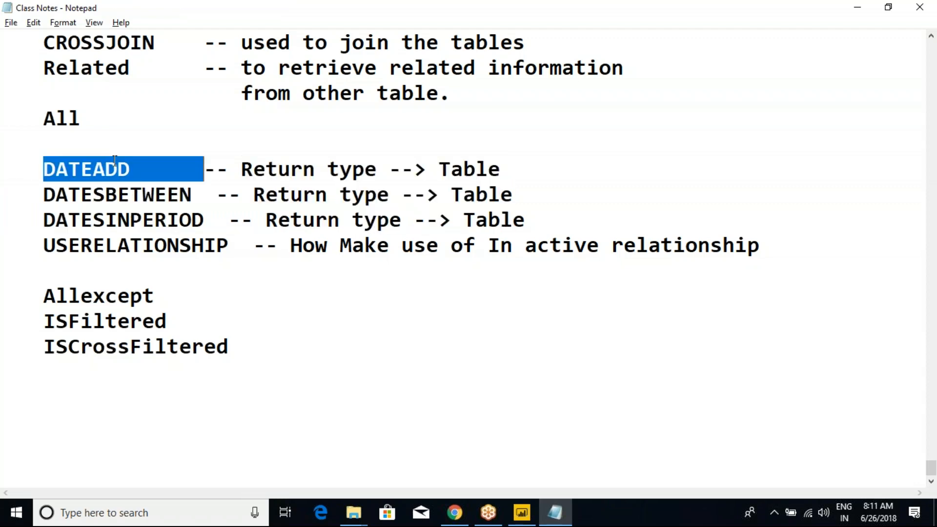
Switch back to Power BI Desktop and start a new calculated table named T_DATEADD with the DATEADD function
key("alt+Tab")
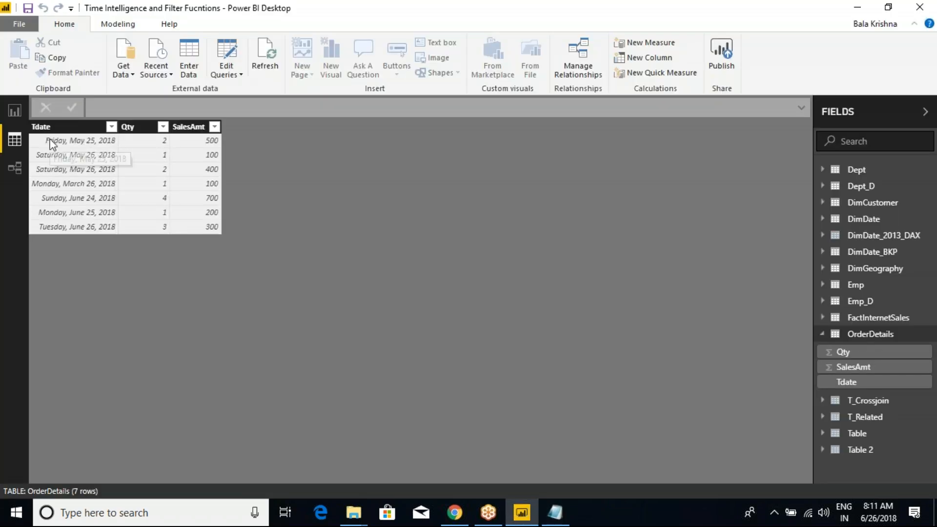
left_click(117, 27)
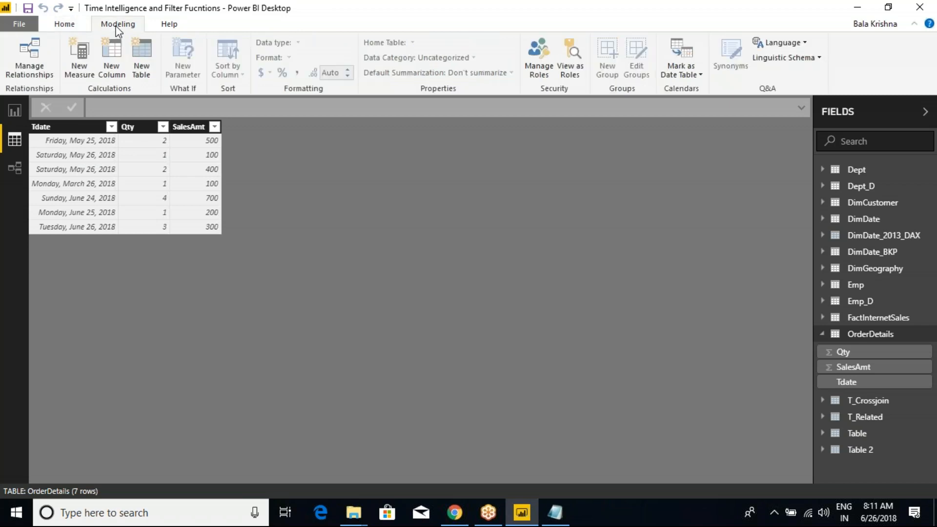
left_click(143, 71)
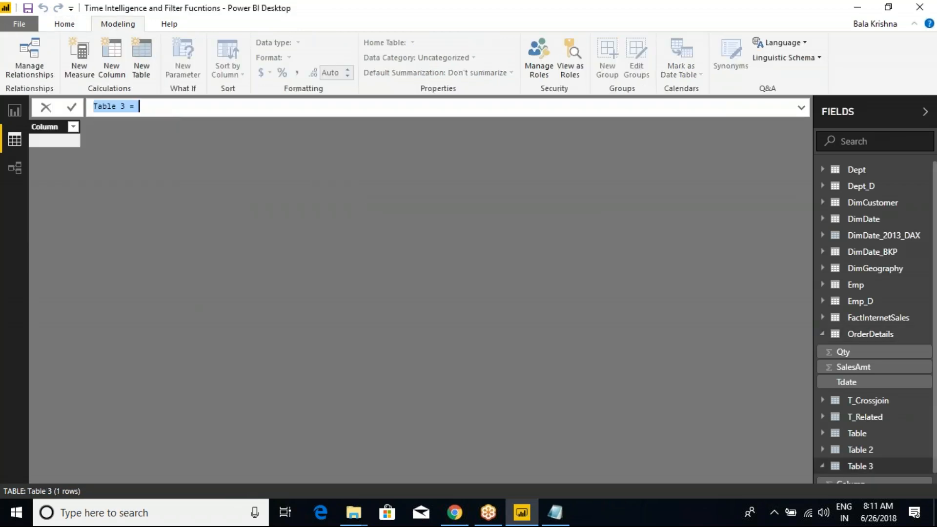
type("T_de")
key("BackSpace")
key("BackSpace")
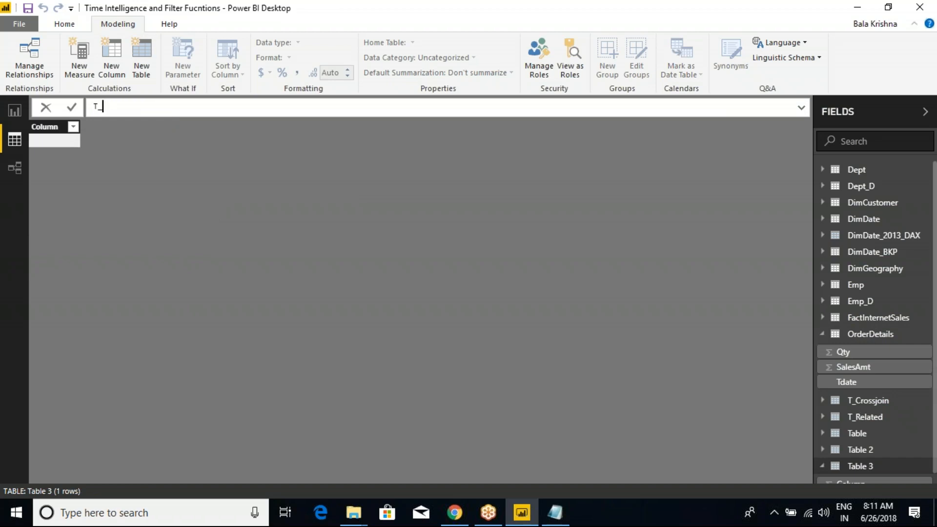
type("DATEADD = DATEAD")
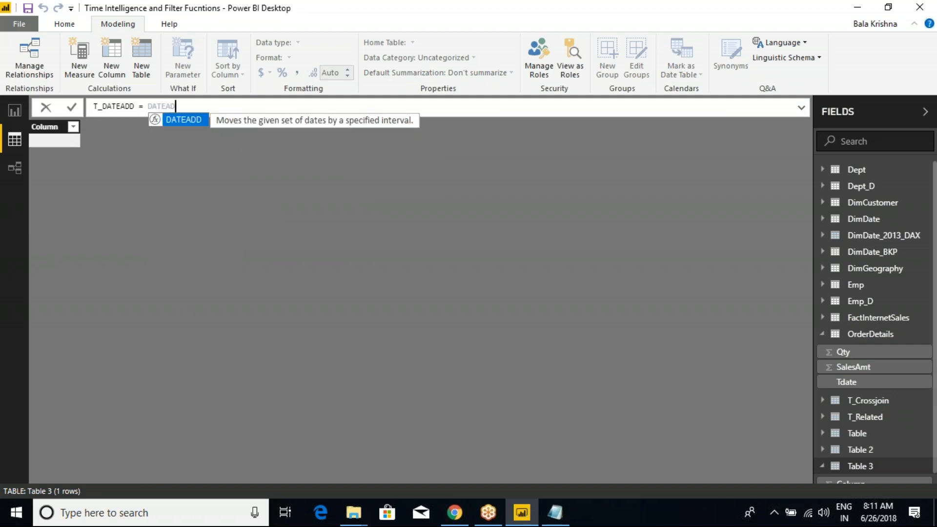
key("Tab")
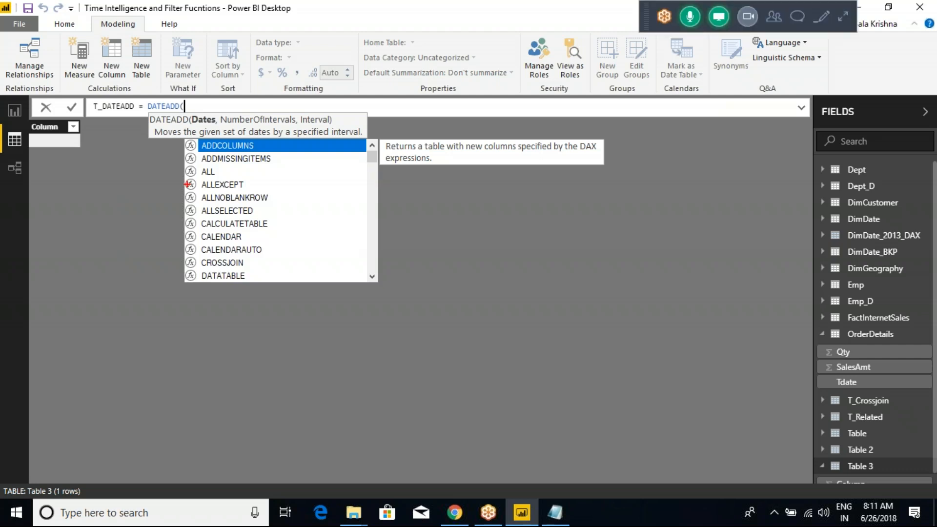
Mark DATEADD's syntax hint on screen and bring it up again to read its arguments
left_click_drag(145, 126, 379, 146)
key("Escape")
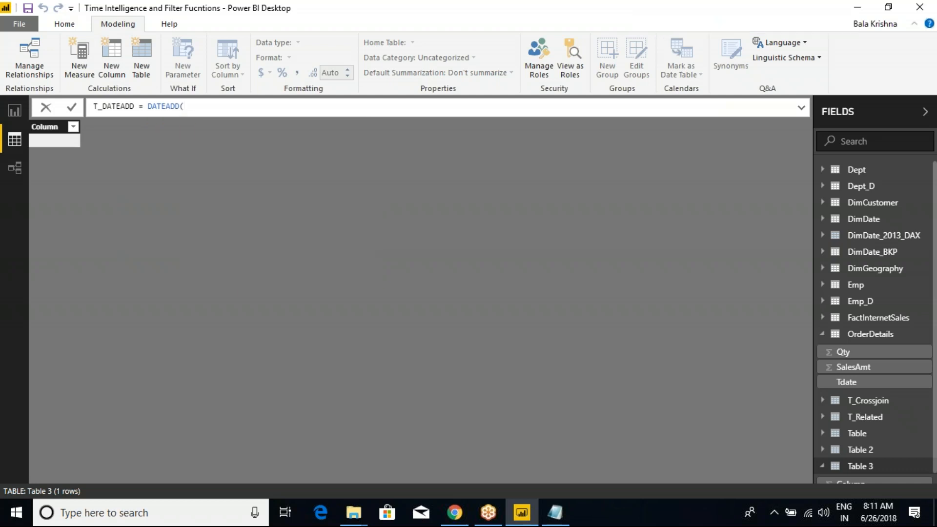
key("BackSpace")
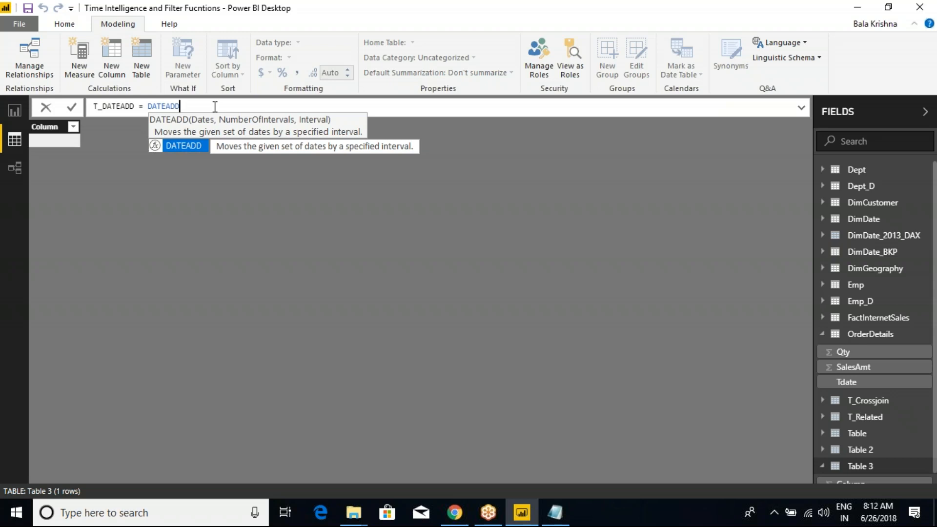
type("(")
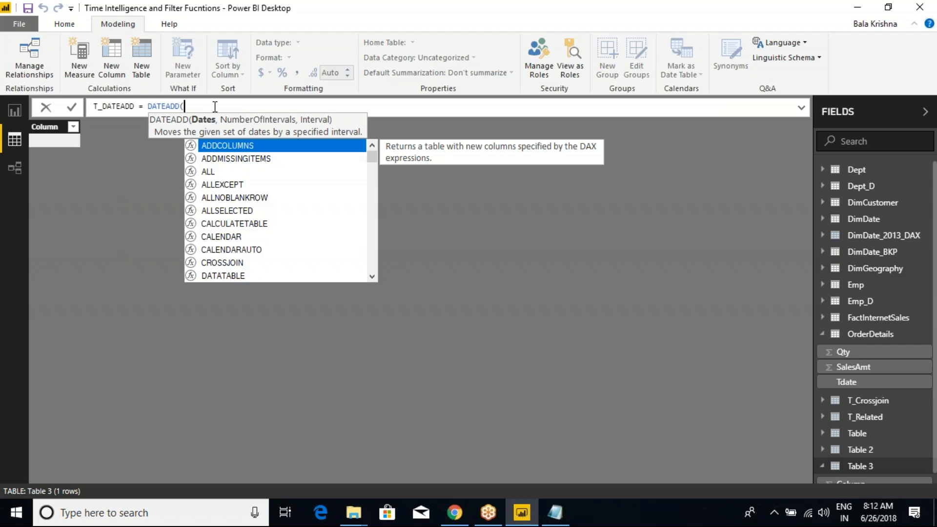
Enter OrderDetails[Tdate] as the dates argument and -1 as the number of intervals in the T_DATEADD formula
type("Tda")
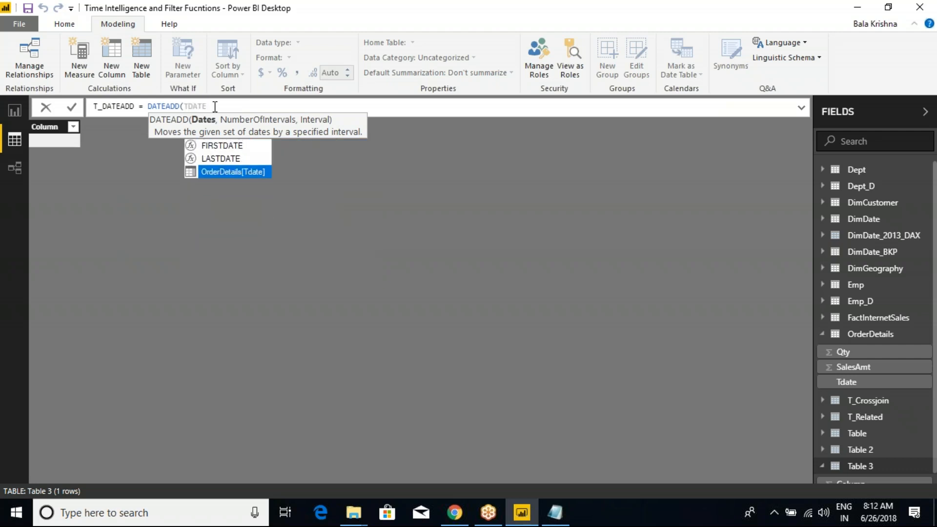
key("Tab")
type(",")
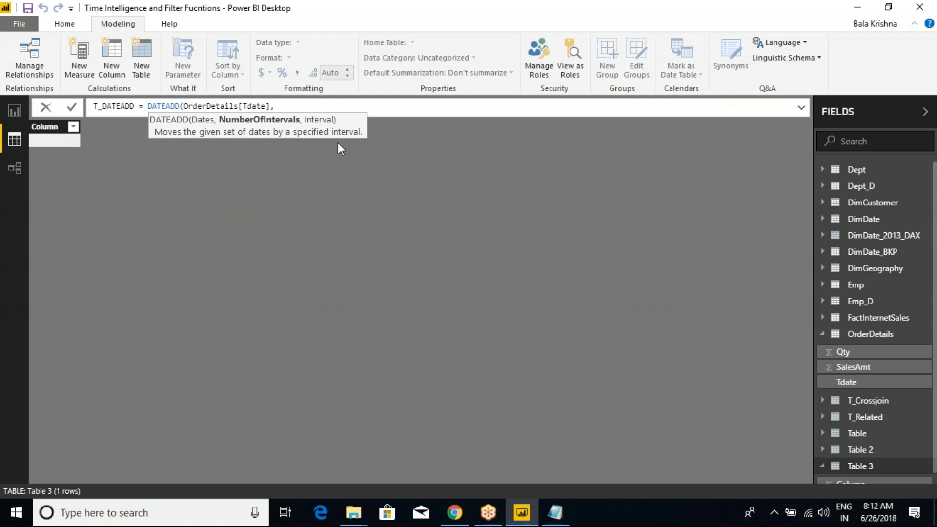
type("-1,")
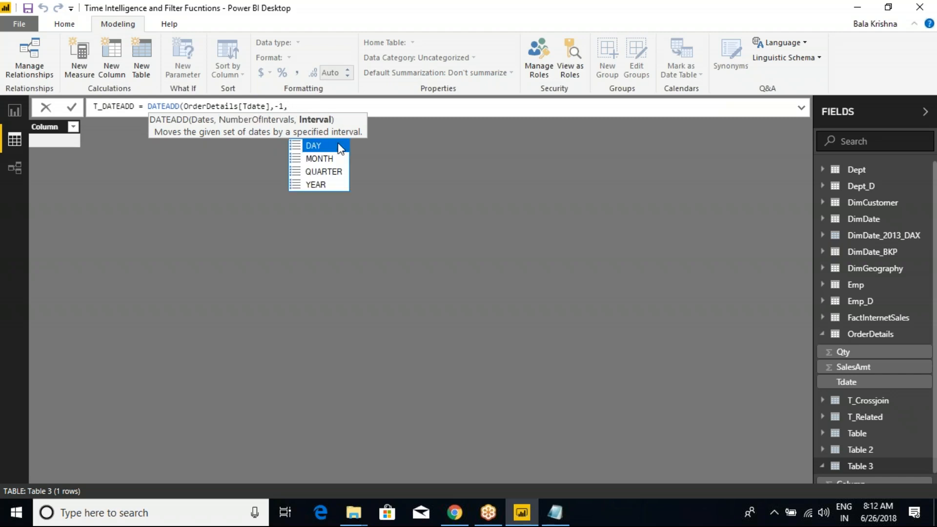
Mark the list of DATEADD interval options with a rectangle to review them
key("ctrl+2")
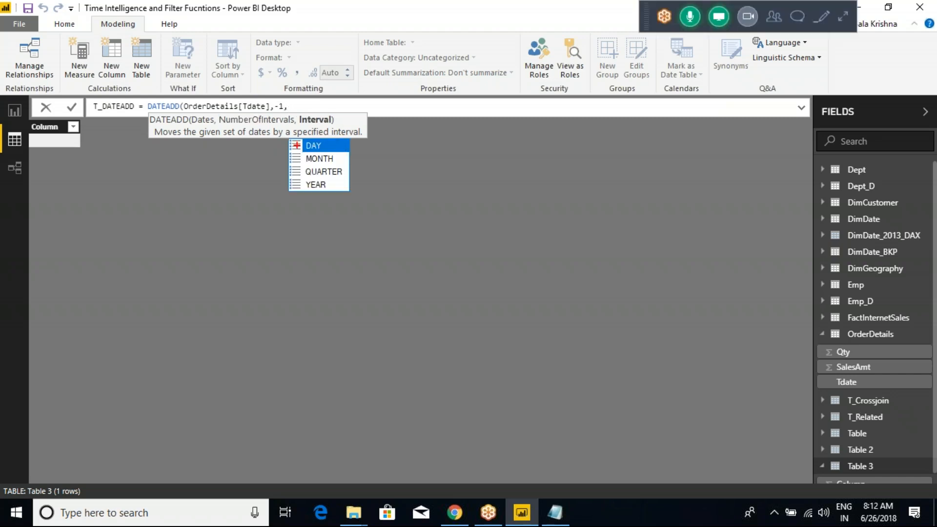
left_click_drag(285, 141, 353, 199)
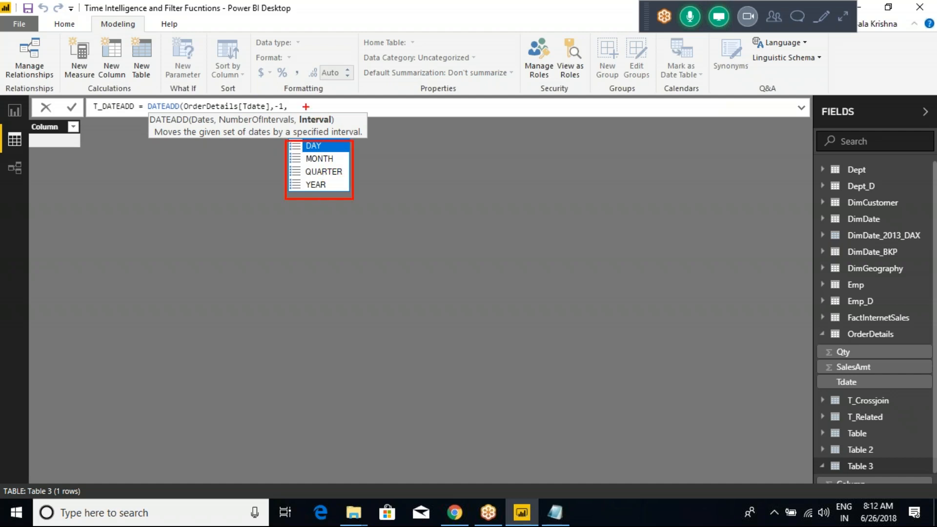
key("Escape")
Complete the T_DATEADD formula with DAY as the interval and commit it
left_click(333, 133)
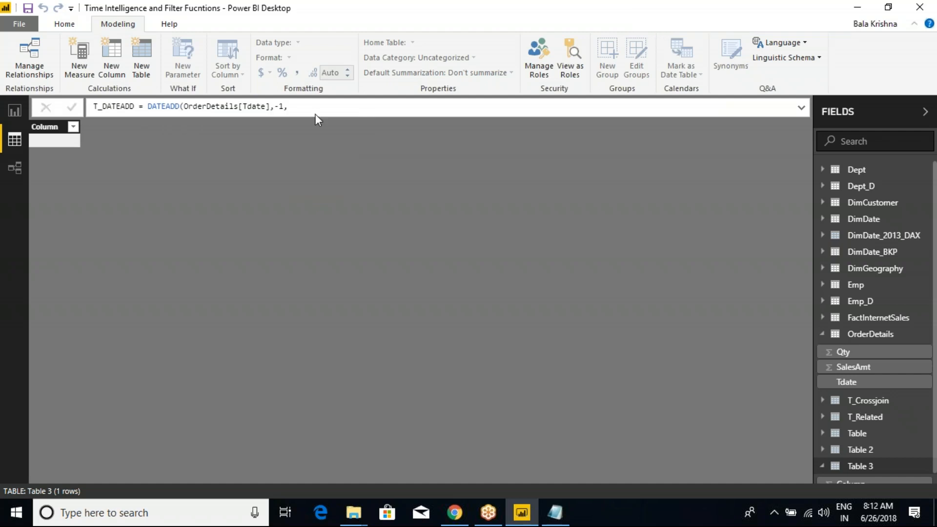
left_click(290, 111)
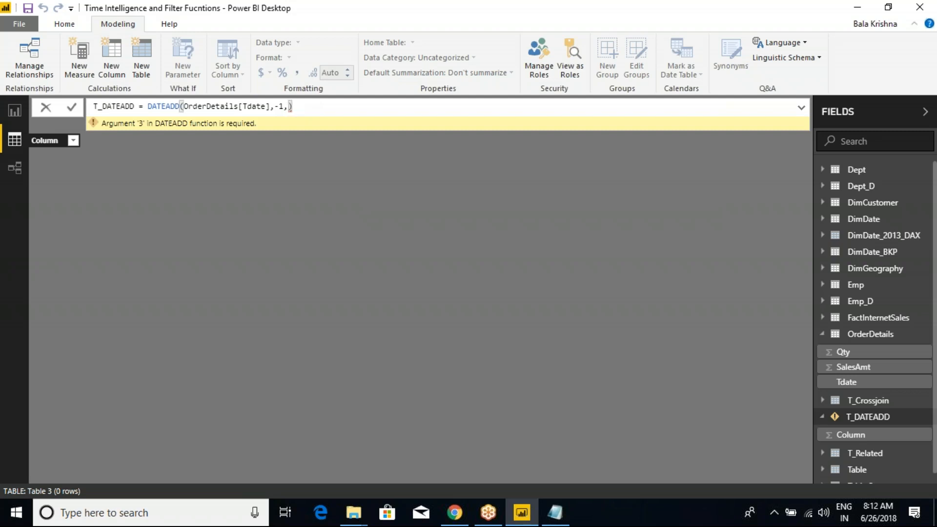
type("DAY")
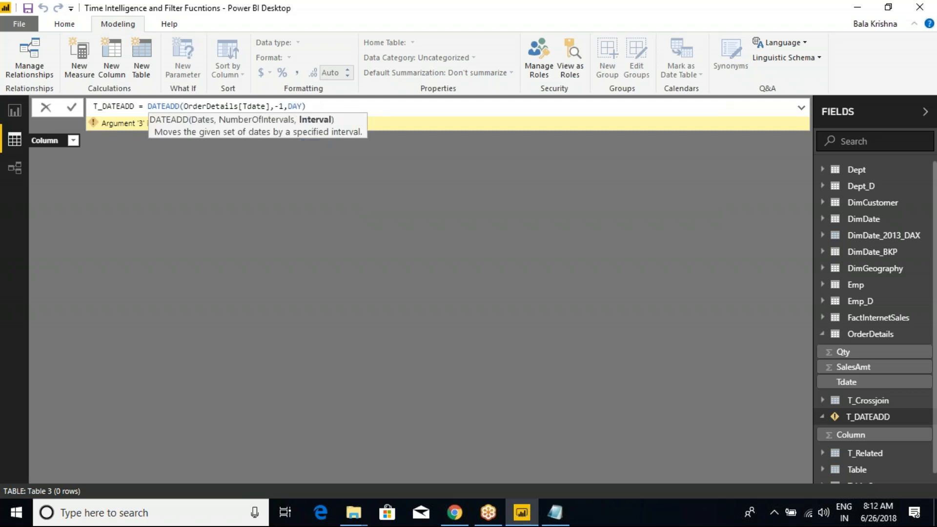
key("Return")
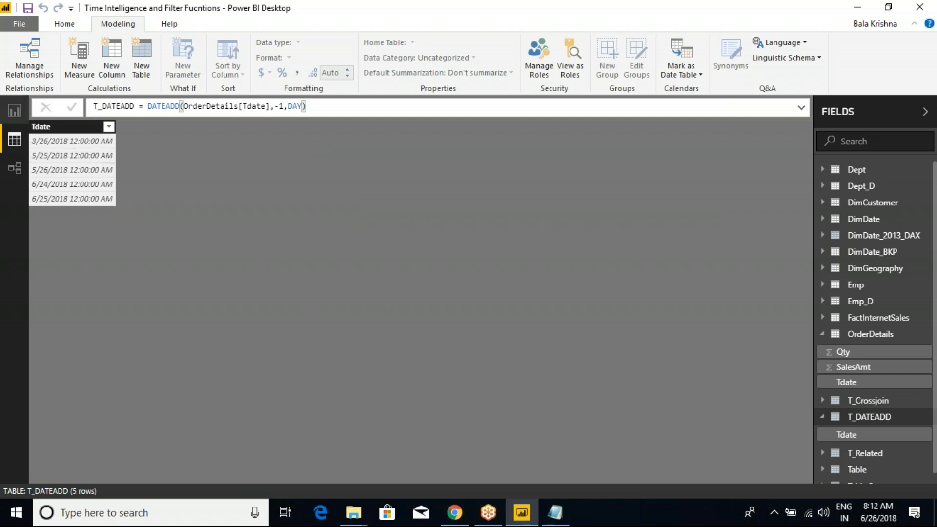
Add a new report page, insert an empty table visual and enlarge it
left_click(14, 110)
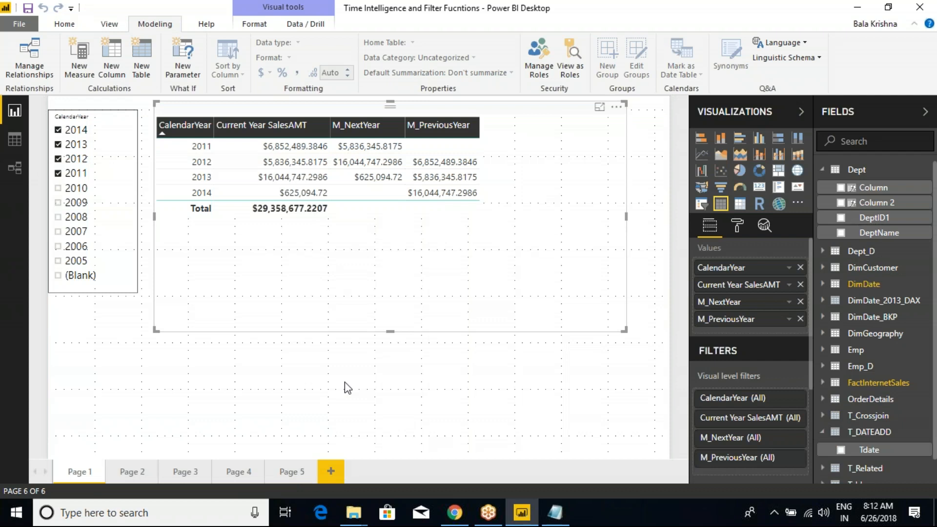
left_click(331, 472)
left_click(721, 204)
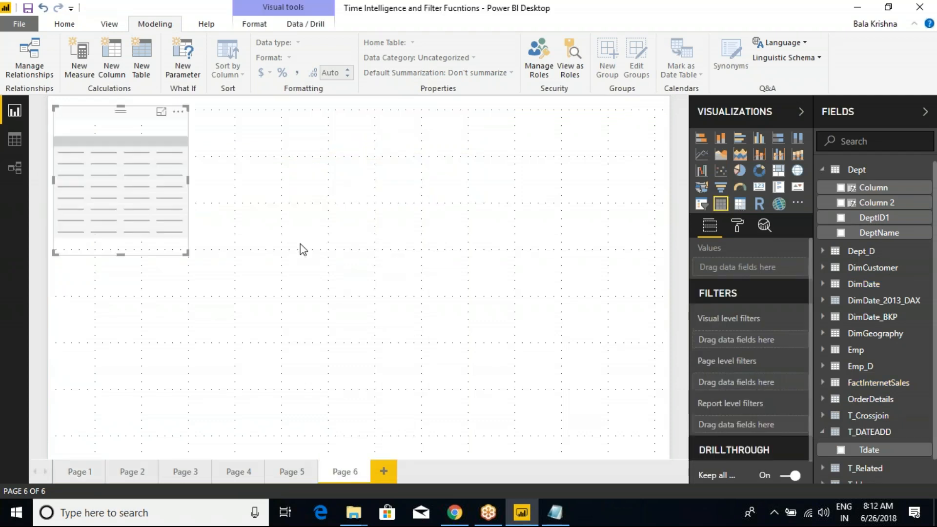
left_click_drag(186, 253, 369, 300)
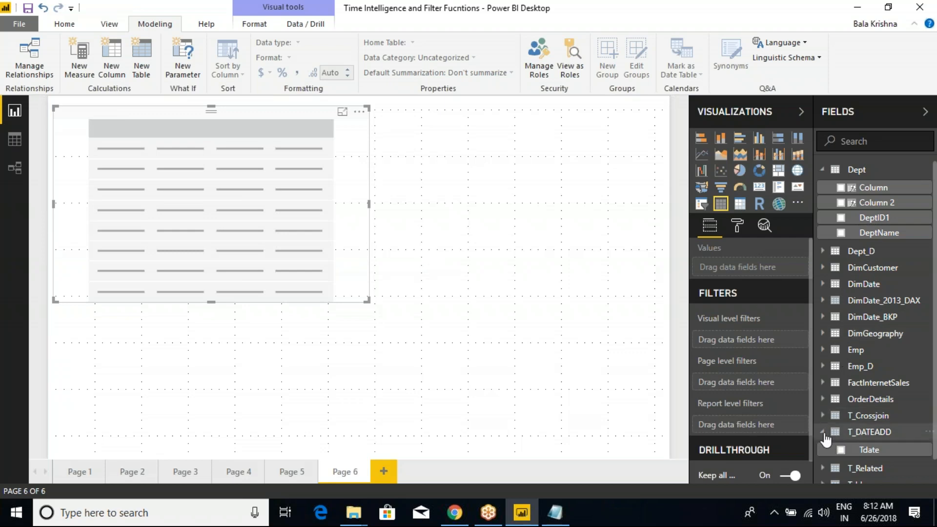
Add Tdate, SalesAmt and Qty from OrderDetails to the table visual, showing Tdate as plain dates instead of a date hierarchy
left_click(847, 433)
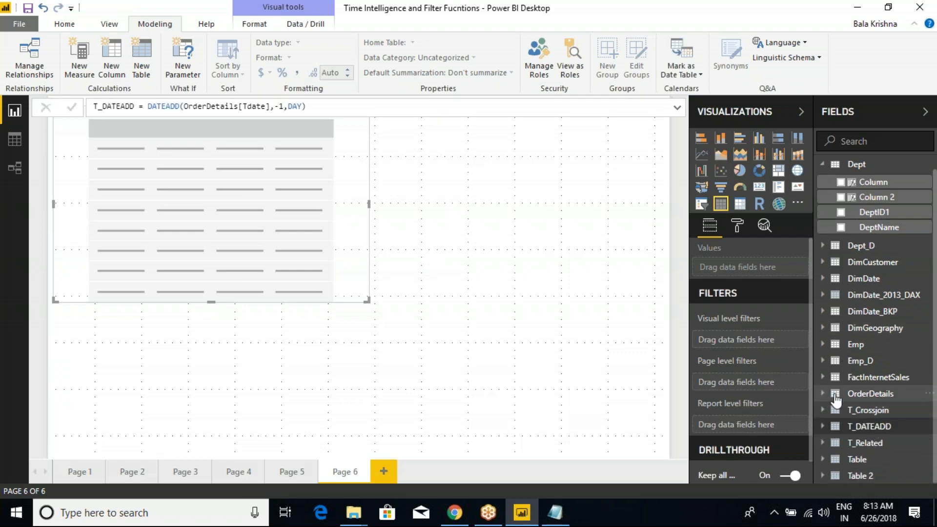
left_click(824, 395)
left_click(841, 443)
left_click(841, 427)
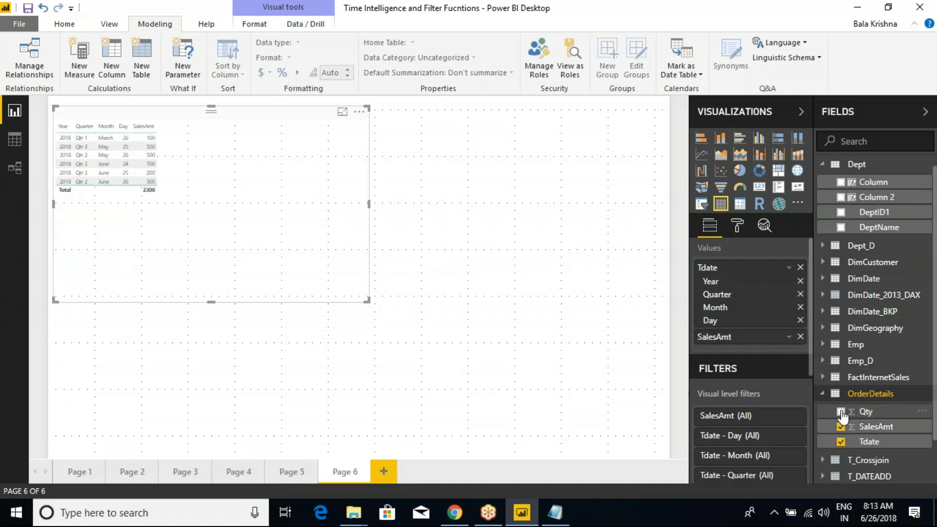
left_click(841, 413)
left_click(824, 395)
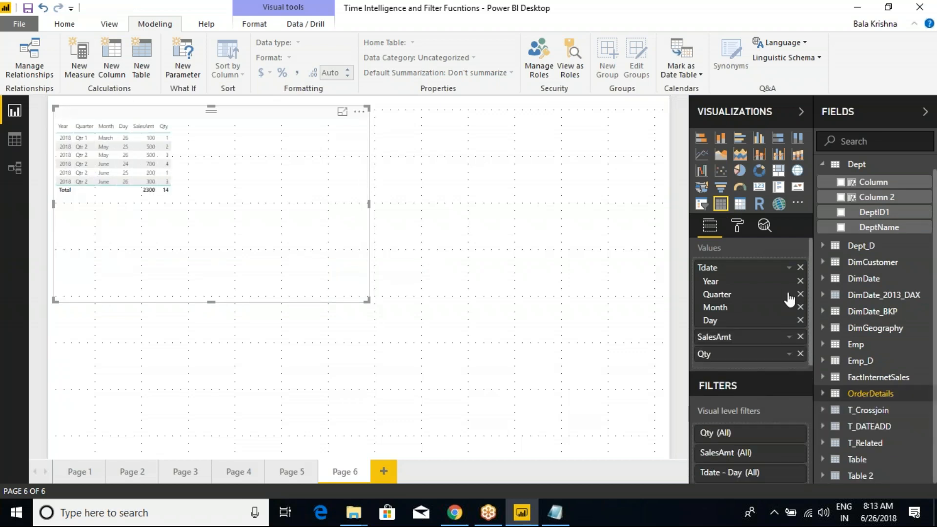
left_click(788, 268)
left_click(781, 334)
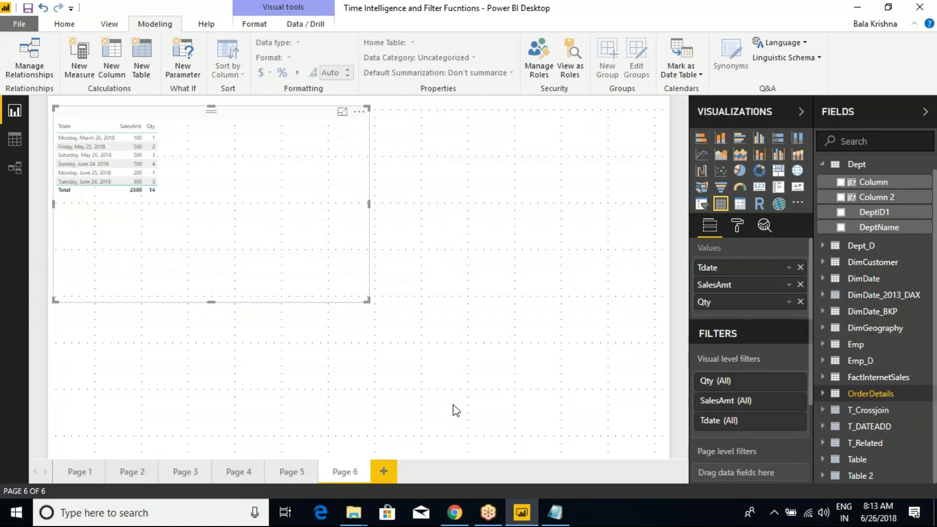
Set the table visual's grid text size to 16 and shrink the visual to fit its rows
left_click(737, 226)
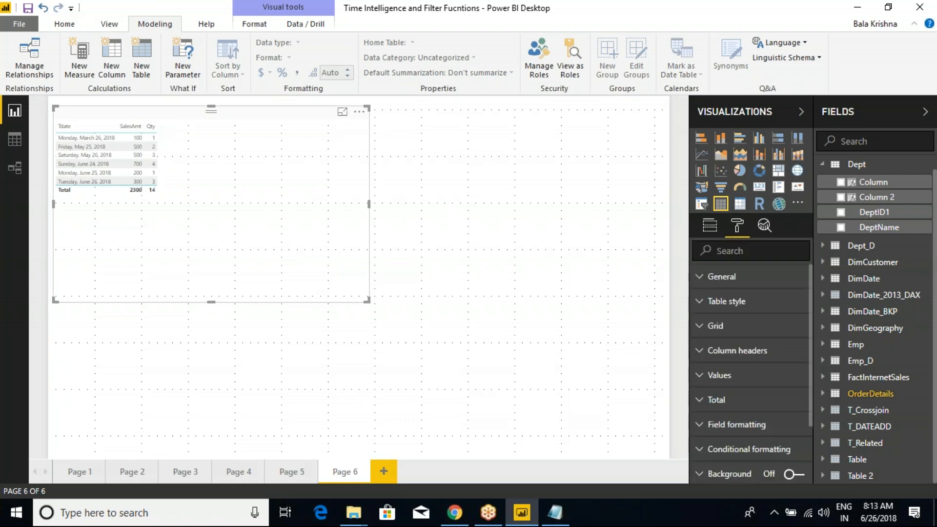
left_click(710, 335)
scroll(710, 335, "down", 3)
left_click(796, 381)
left_click(795, 382)
left_click(796, 382)
left_click(795, 382)
left_click(796, 382)
left_click(795, 382)
left_click(796, 382)
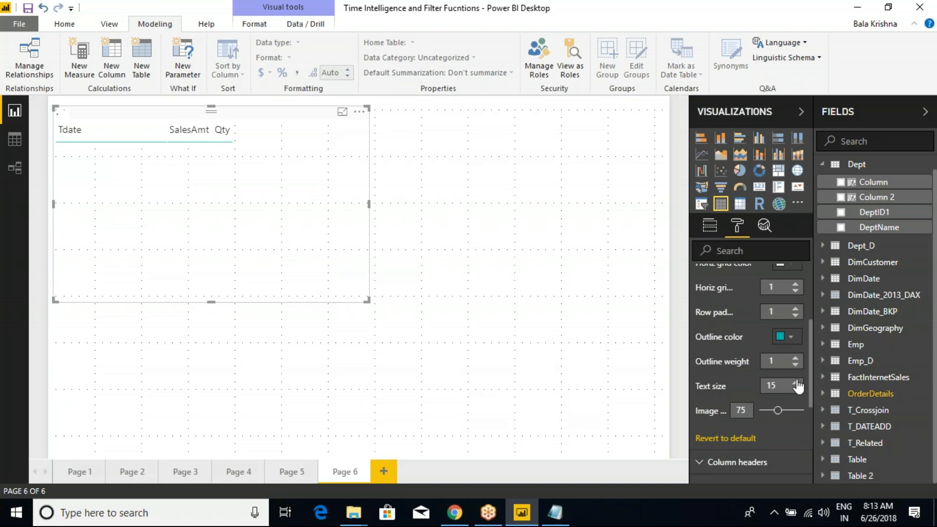
left_click(796, 381)
left_click_drag(367, 300, 299, 256)
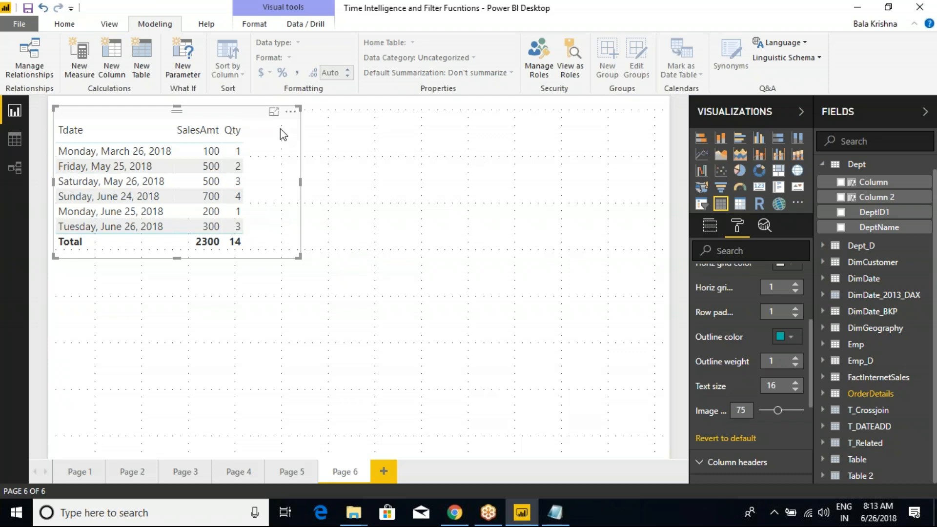
Duplicate the table visual and place the copy beside the original
left_click(362, 151)
key("ctrl+v")
left_click_drag(257, 118, 536, 121)
Turn on the border for both the original table visual and its copy
left_click(254, 118)
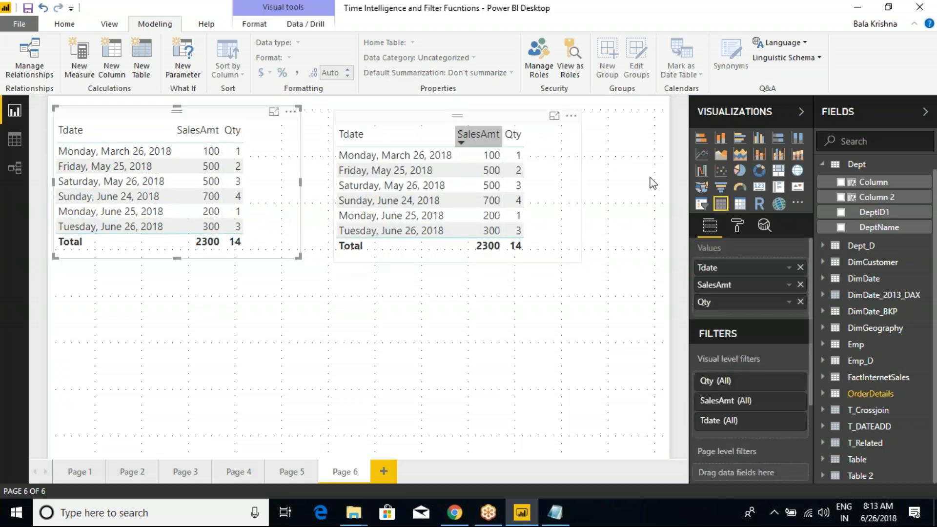
left_click(737, 227)
scroll(781, 429, "down", 3)
left_click(794, 447)
left_click(483, 114)
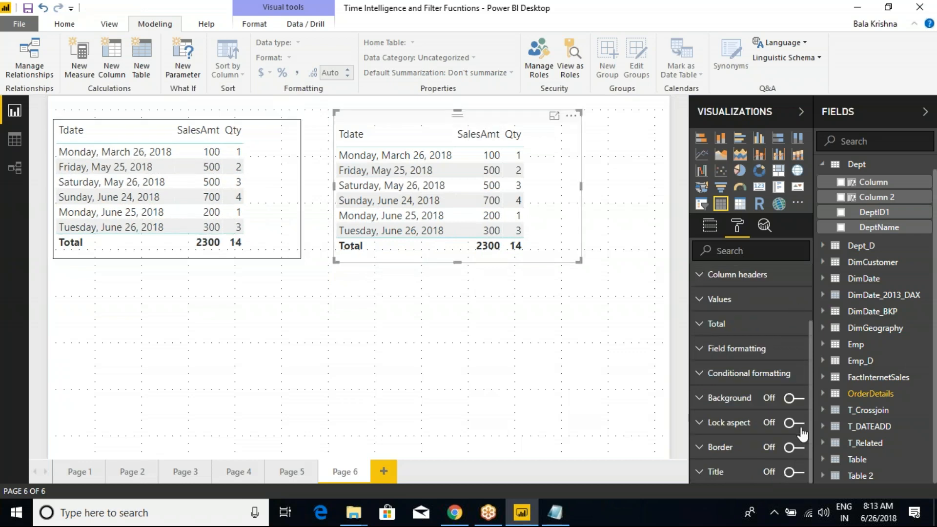
left_click(794, 447)
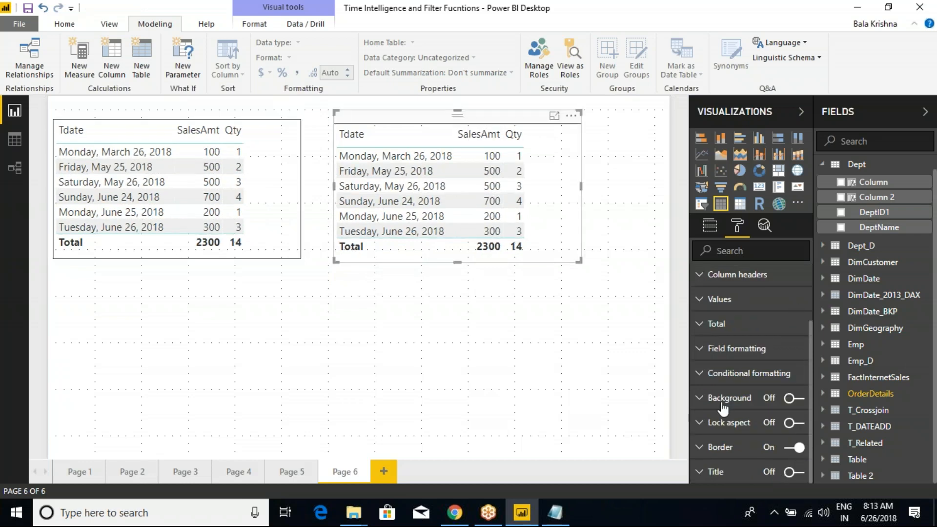
Replace Tdate, SalesAmt and Qty in the copied table visual with the Tdate column from T_DATEADD
left_click(709, 227)
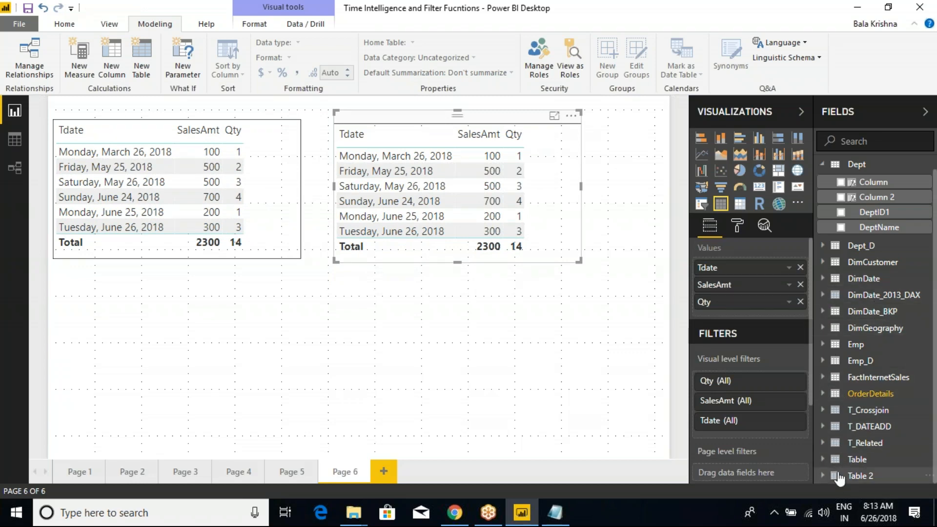
left_click(838, 427)
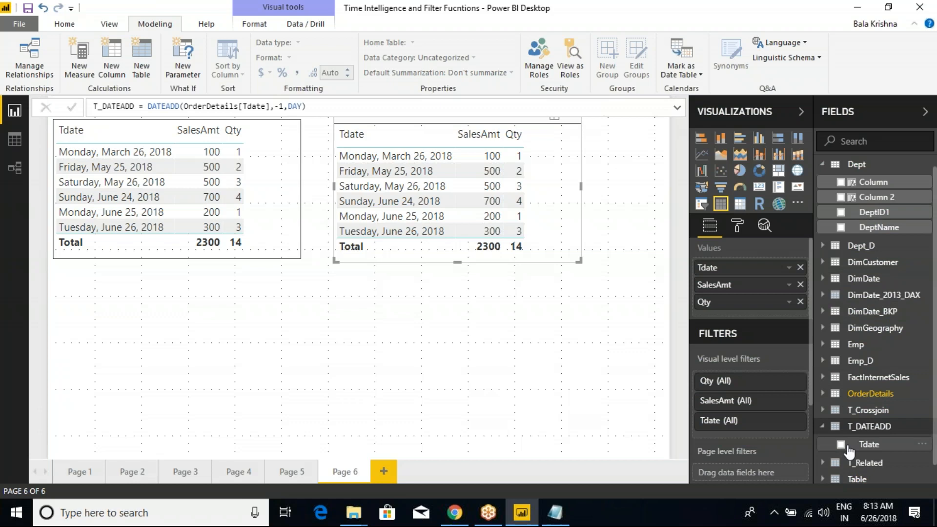
left_click_drag(859, 446, 774, 295)
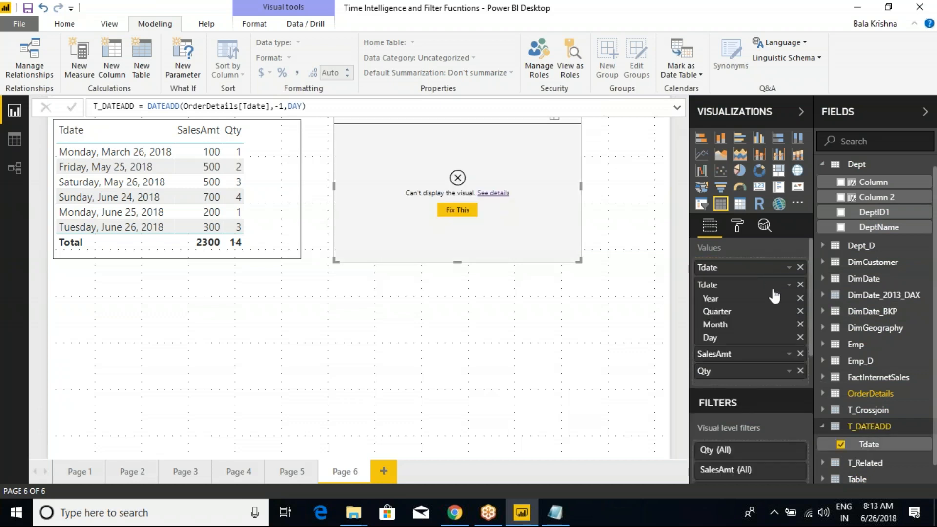
left_click(801, 267)
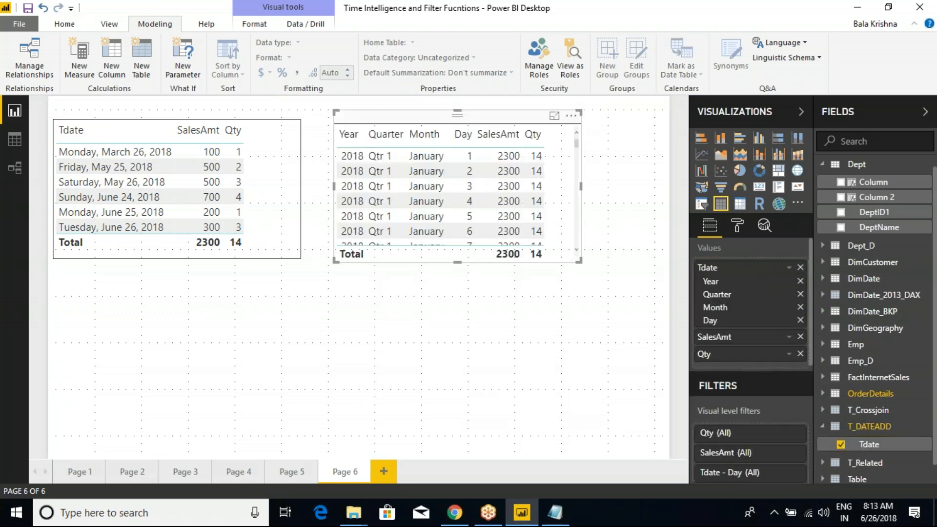
left_click(800, 337)
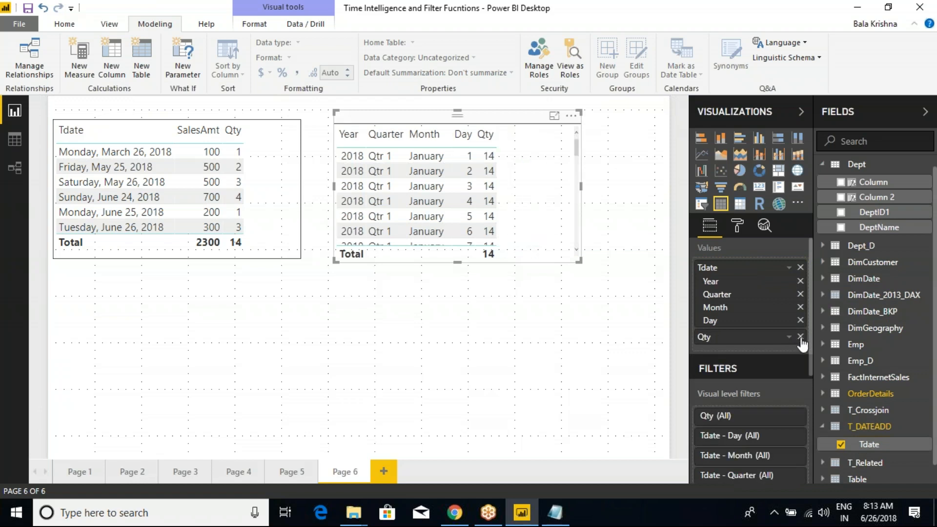
left_click(800, 337)
Show the copied visual's Tdate as plain dates instead of a date hierarchy and shrink the visual
right_click(744, 270)
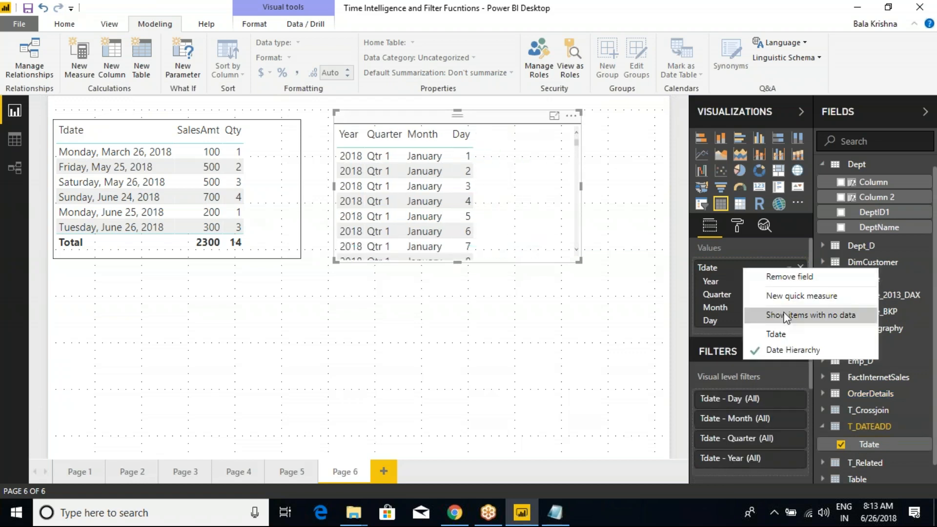
left_click(777, 334)
left_click_drag(580, 262, 557, 239)
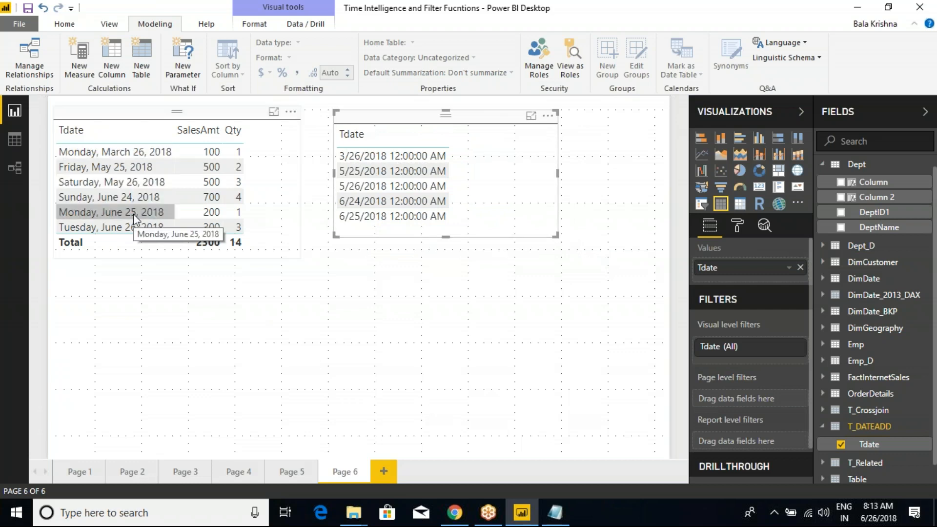
left_click(788, 267)
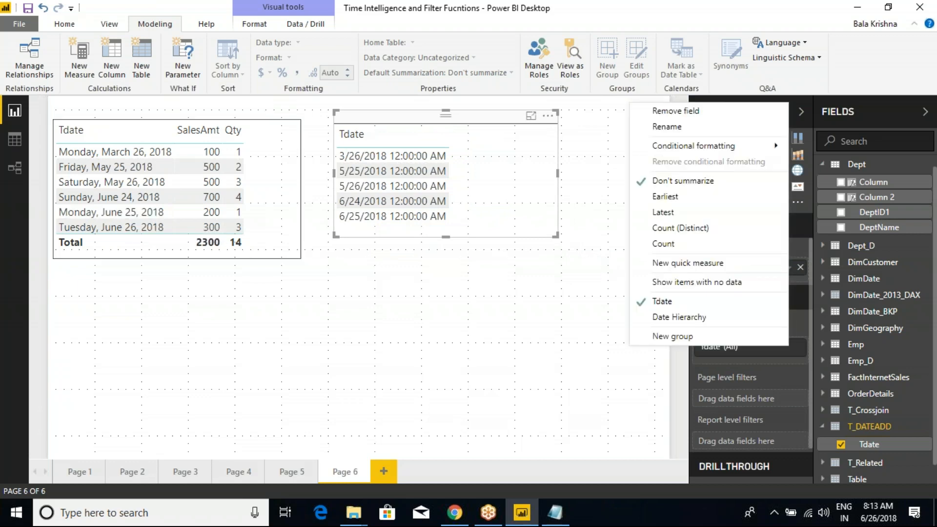
left_click(445, 308)
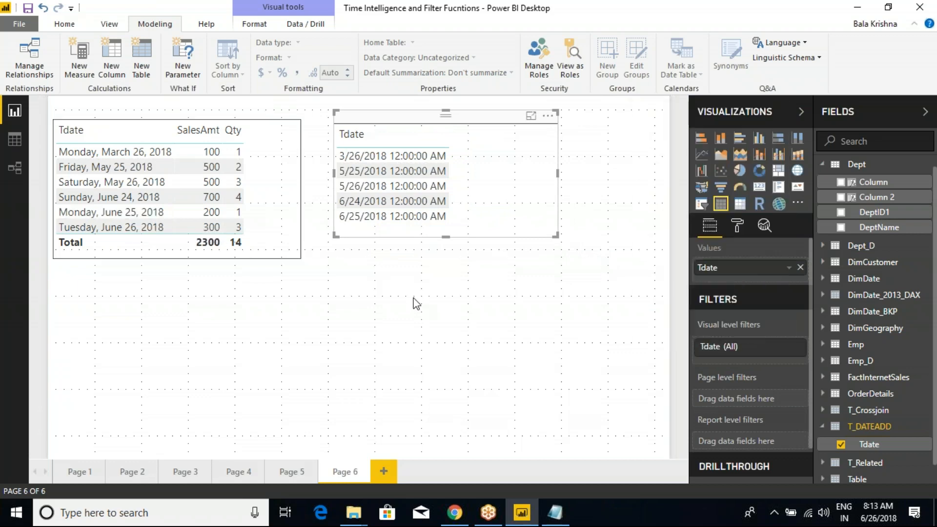
left_click(183, 145)
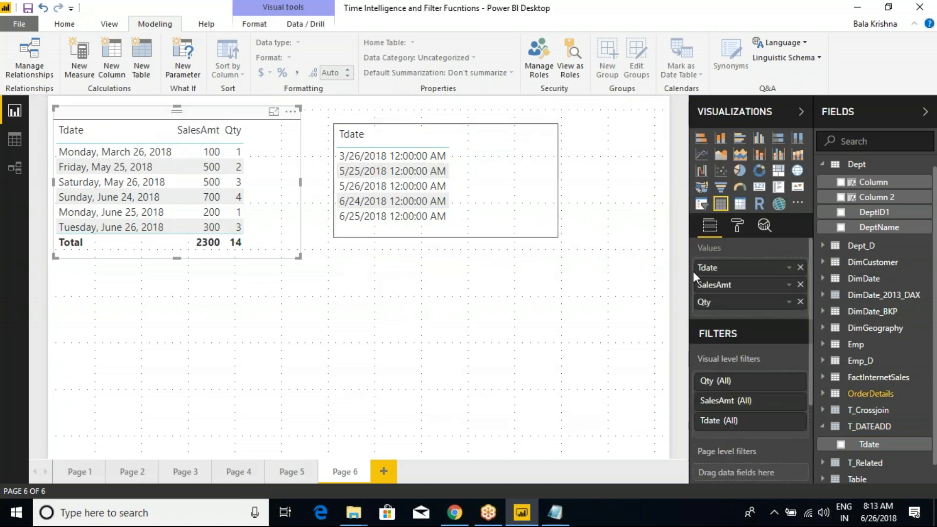
right_click(743, 269)
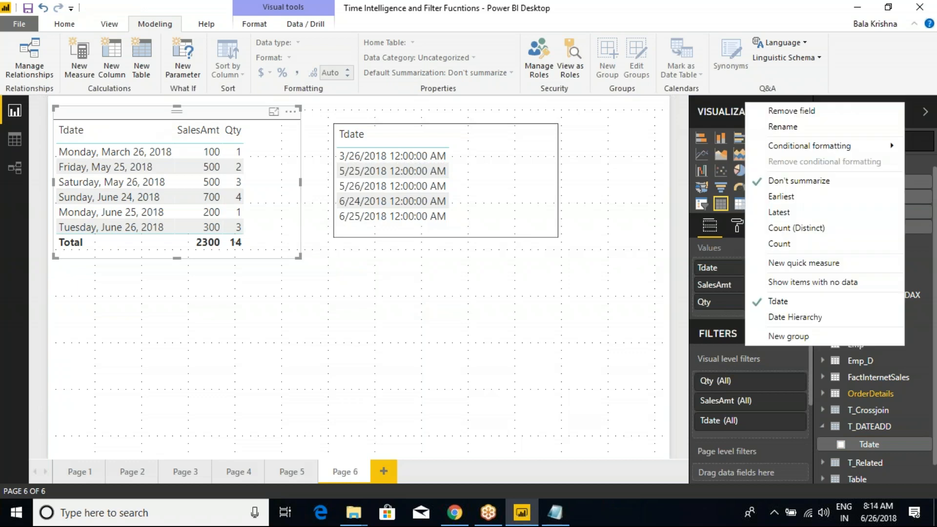
left_click(399, 305)
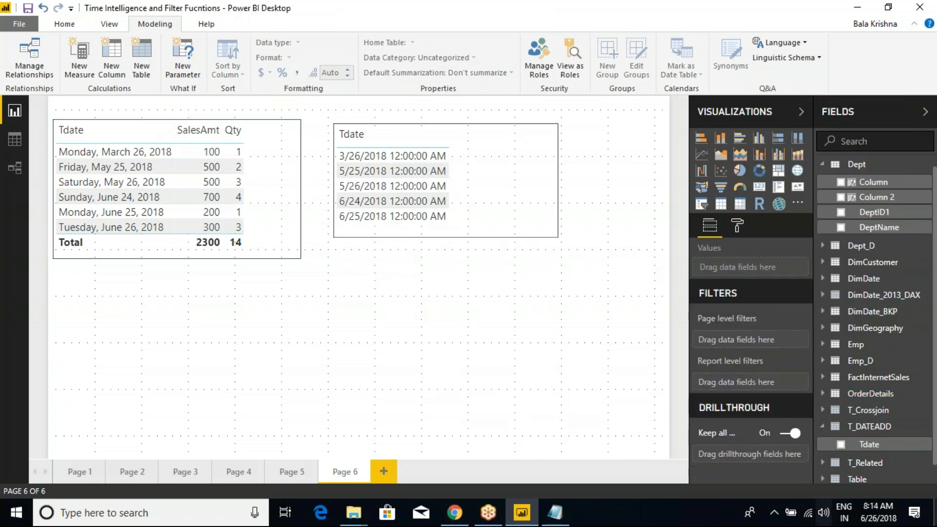
Mark the OrderDetails dates and the last T_DATEADD date on screen to compare the two table visuals
key("ctrl+2")
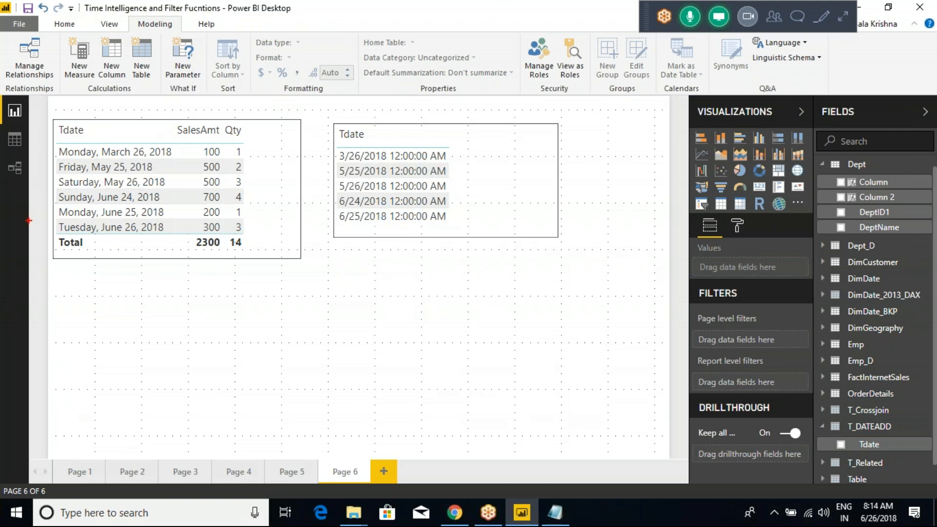
mouse_move(38, 118)
left_mouse_down()
mouse_move(183, 254)
mouse_move(210, 224)
mouse_move(199, 221)
left_mouse_up()
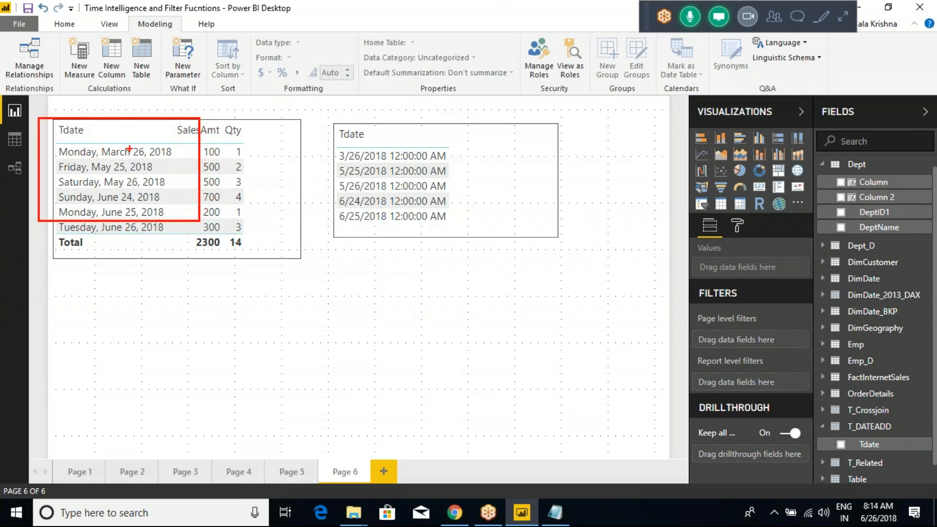
left_click_drag(107, 144, 140, 156)
mouse_move(117, 172)
left_mouse_down()
mouse_move(137, 163)
mouse_move(136, 205)
left_mouse_up()
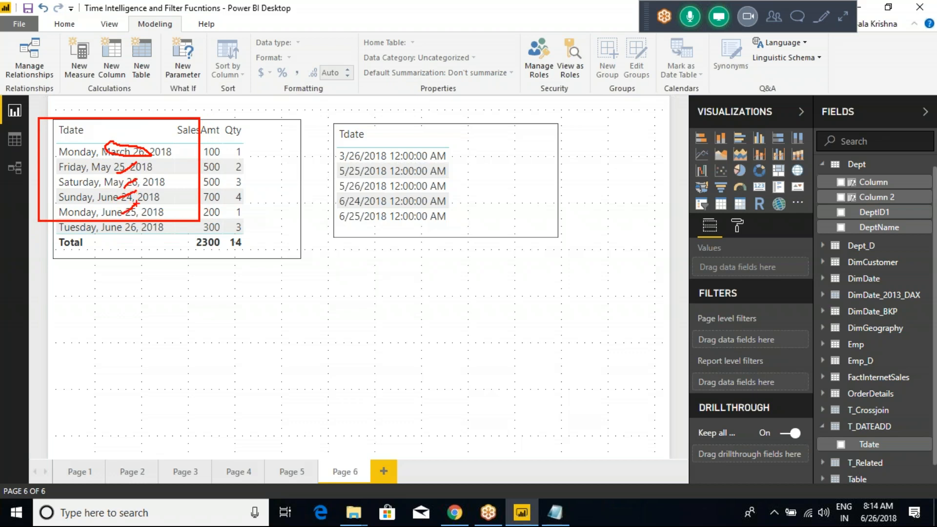
mouse_move(342, 230)
left_mouse_down()
mouse_move(470, 226)
mouse_move(363, 116)
mouse_move(308, 185)
mouse_move(381, 213)
left_mouse_up()
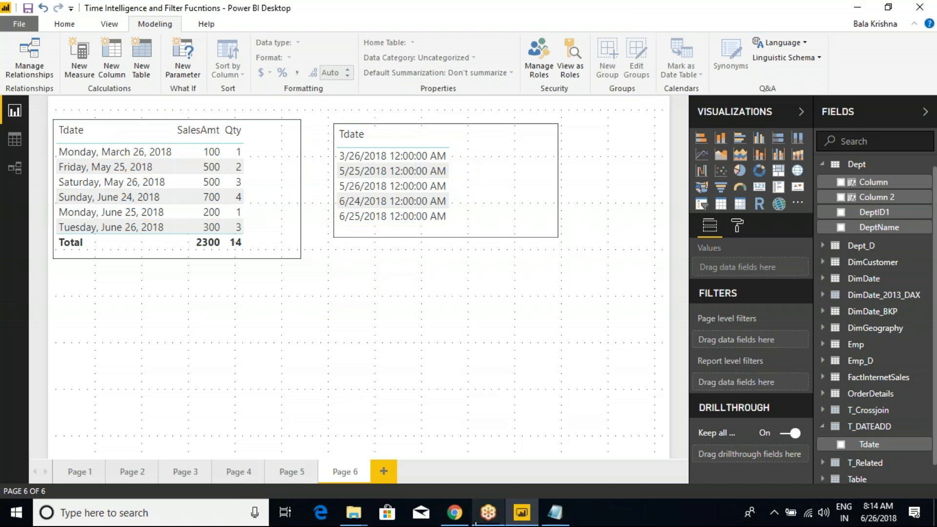
Display the T_DATEADD formula and mark the source dates and the formula's column and interval arguments to explain the shift
left_click(467, 143)
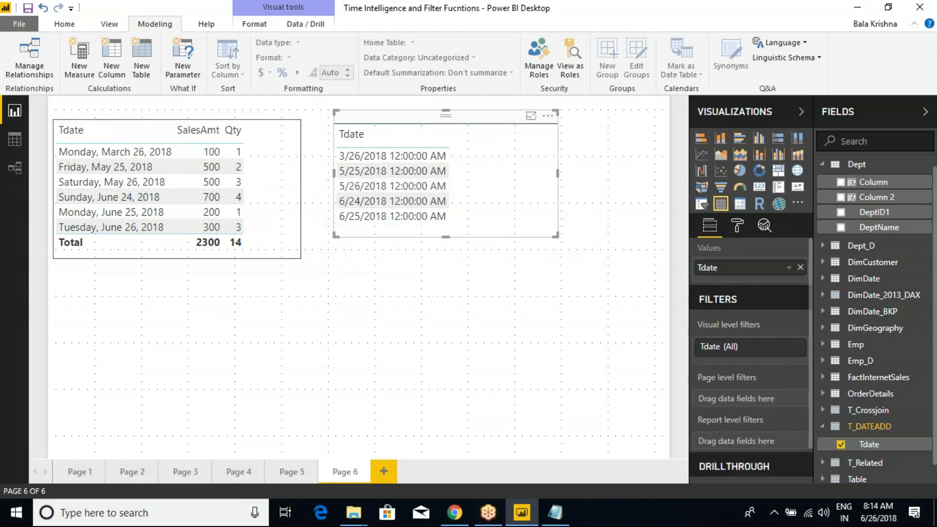
left_click(880, 426)
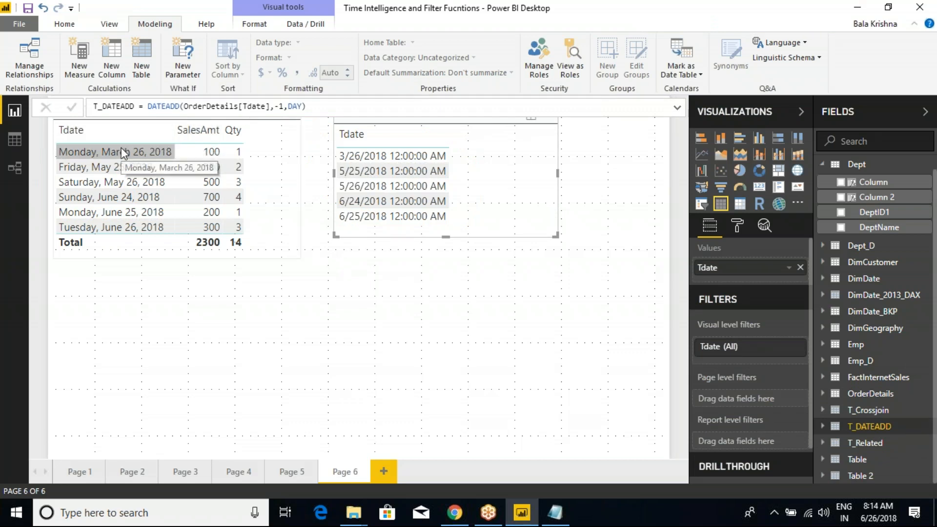
left_click_drag(106, 140, 107, 218)
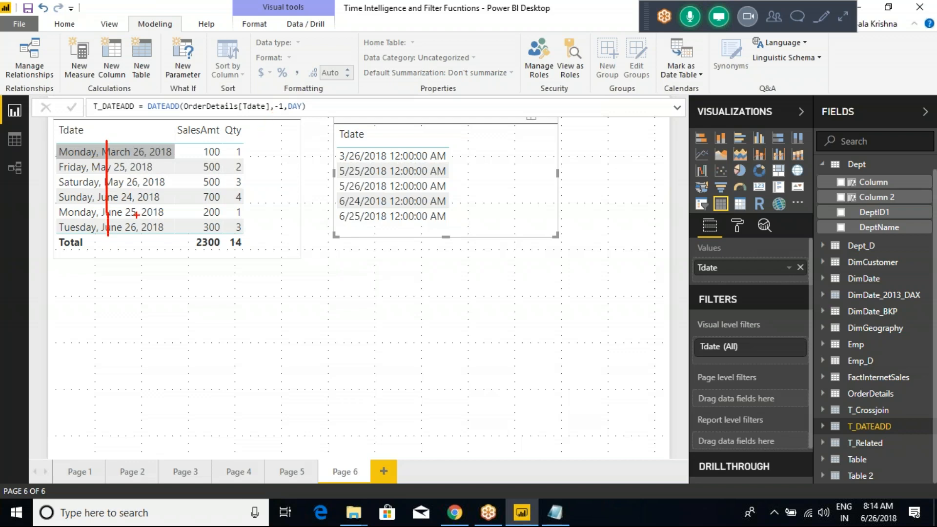
mouse_move(123, 209)
left_mouse_down()
mouse_move(52, 202)
mouse_move(174, 213)
mouse_move(114, 205)
left_mouse_up()
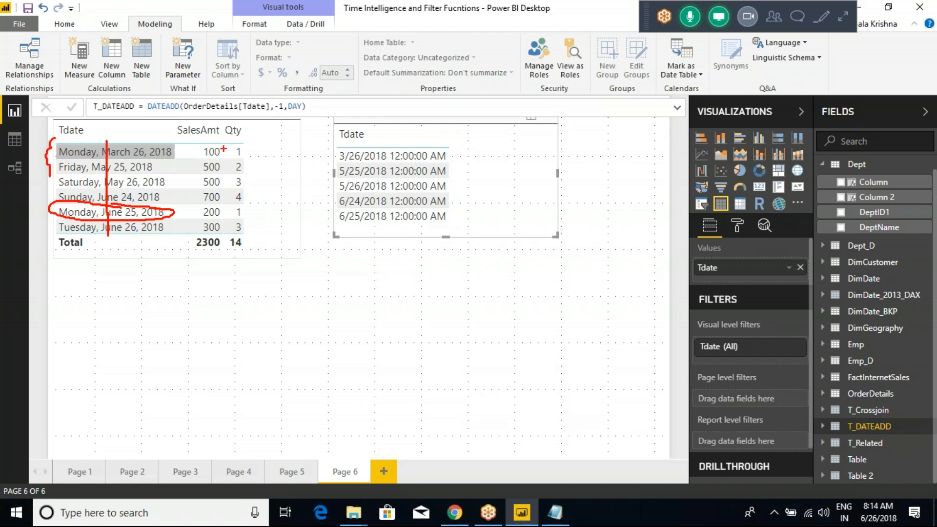
left_click_drag(272, 115, 292, 114)
mouse_move(268, 114)
left_mouse_down()
mouse_move(214, 114)
mouse_move(257, 89)
left_mouse_up()
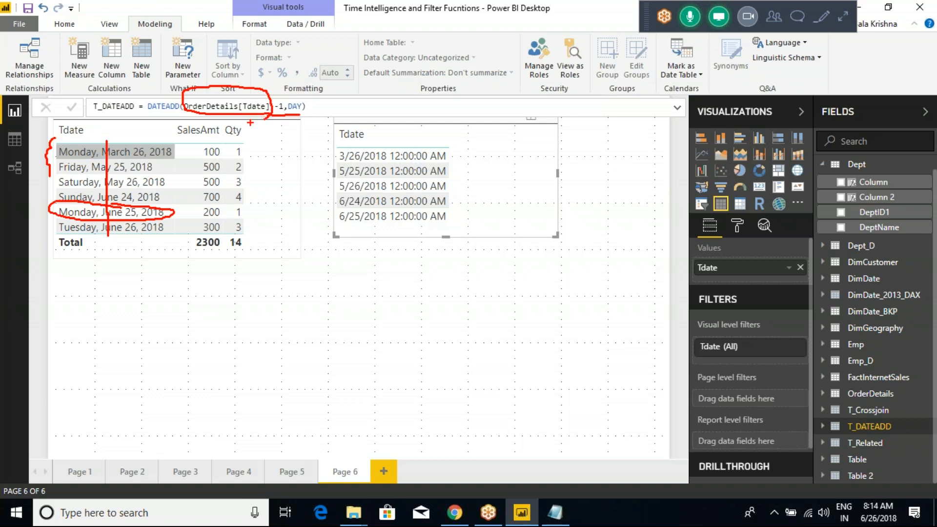
key("Escape")
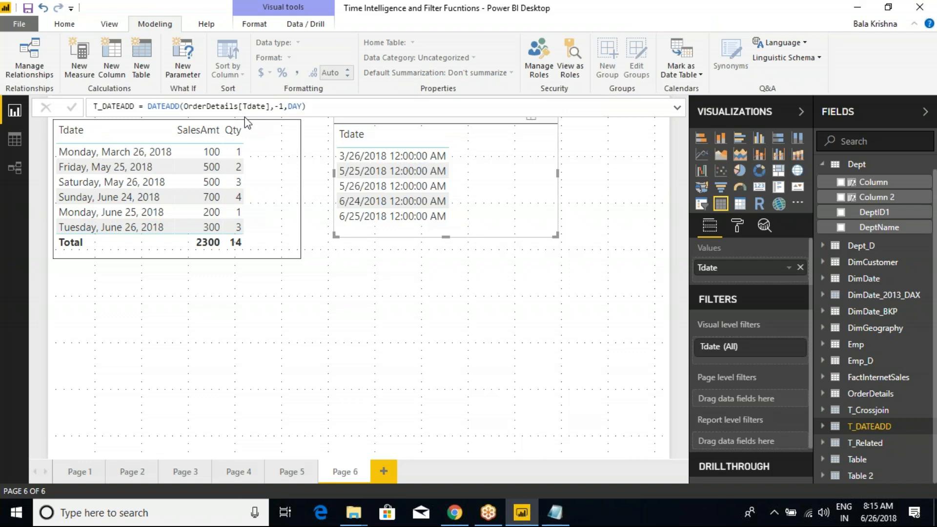
Replace the date column in the T_DATEADD formula with DimDate[FullDateAlternateKey], commit it, and fix the broken table visual
left_click(267, 106)
key("BackSpace")
key("BackSpace")
key("BackSpace")
key("BackSpace")
key("BackSpace")
key("BackSpace")
key("BackSpace")
key("BackSpace")
key("BackSpace")
key("BackSpace")
key("BackSpace")
key("BackSpace")
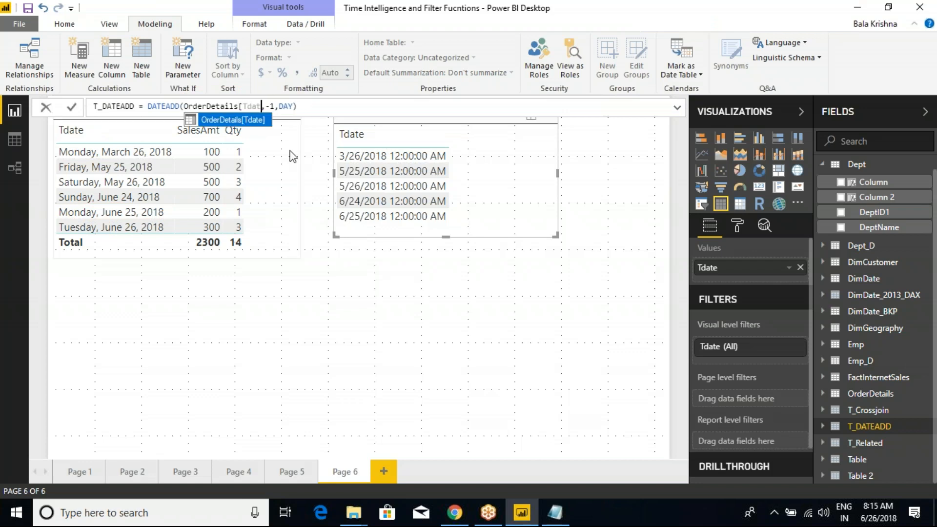
key("BackSpace")
key("BackSpace")
key("BackSpace")
key("BackSpace")
key("BackSpace")
key("BackSpace")
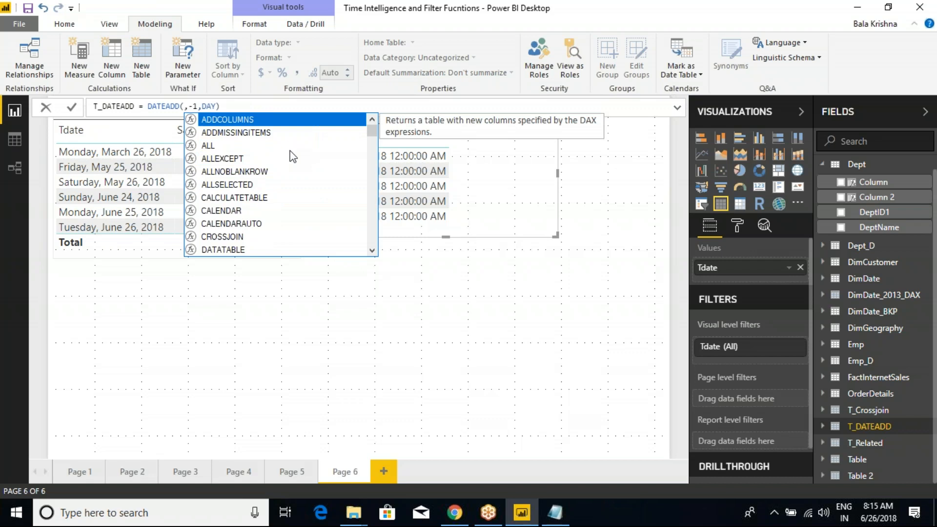
type("FUL")
key("Tab")
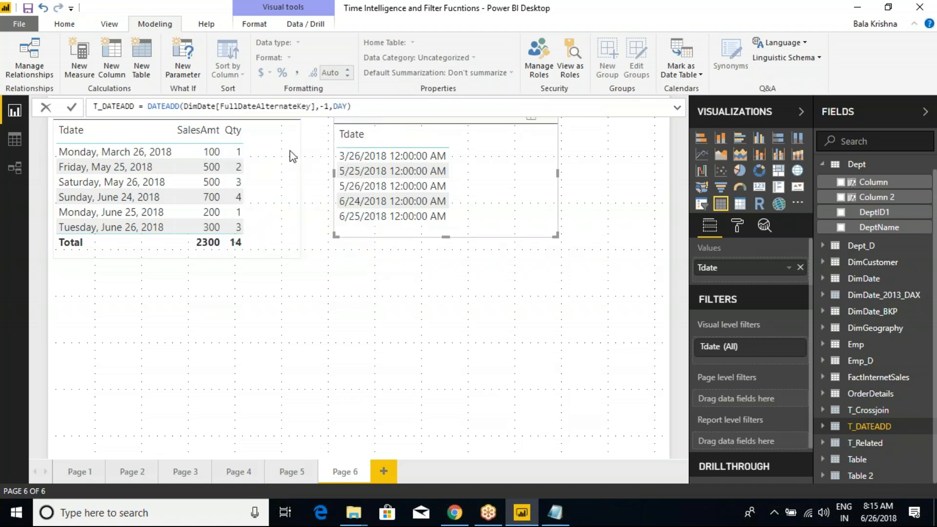
key("Return")
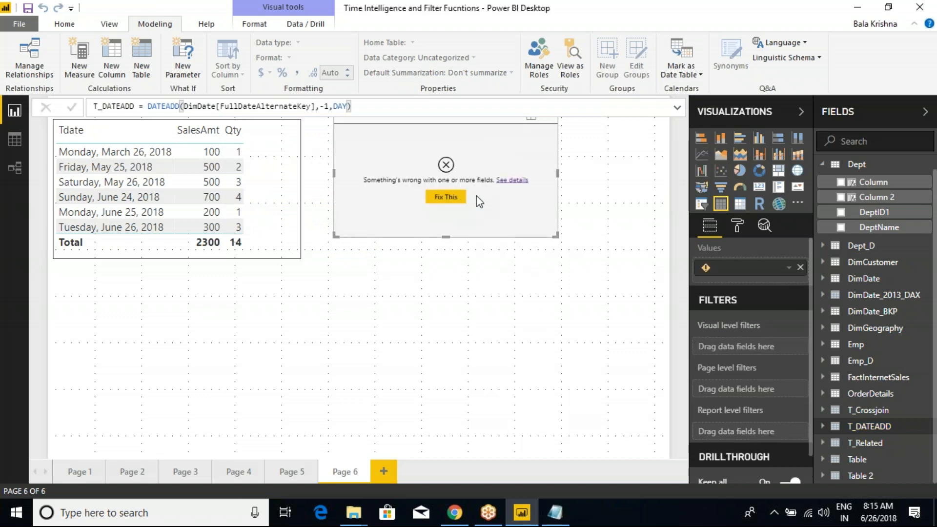
left_click(446, 198)
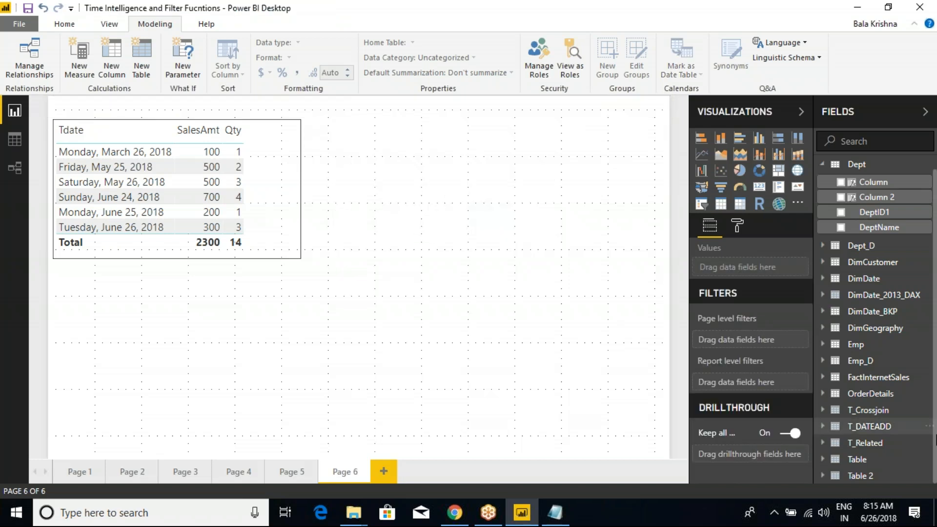
Examine the T_DATEADD table's rows in data view from the first date through the last one
left_click(858, 426)
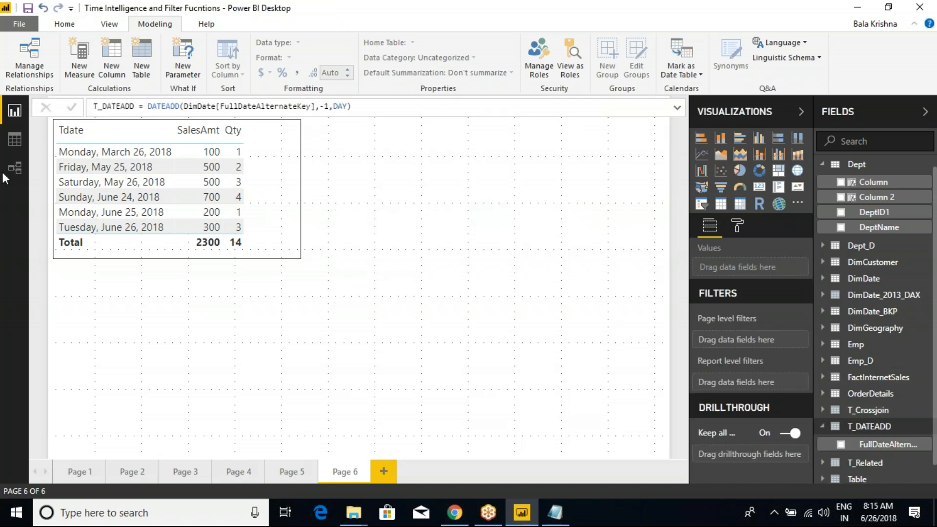
left_click(14, 140)
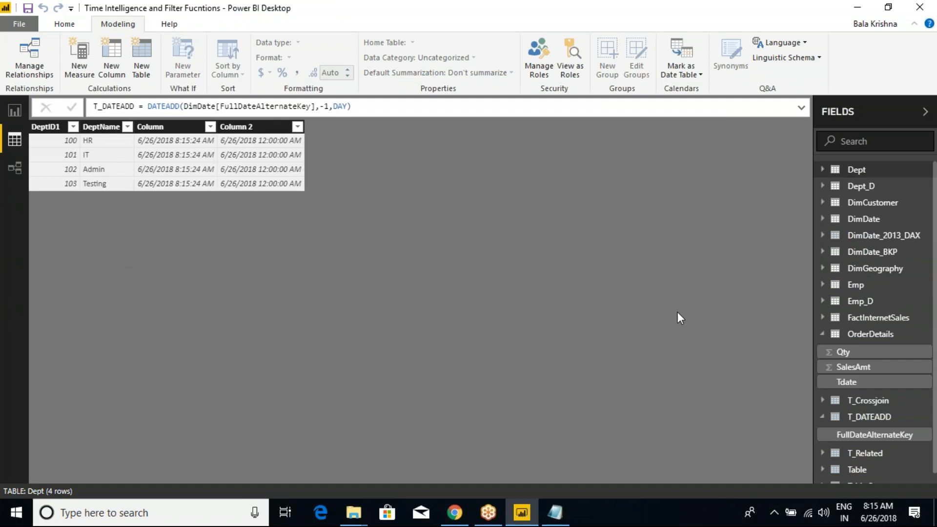
left_click(882, 418)
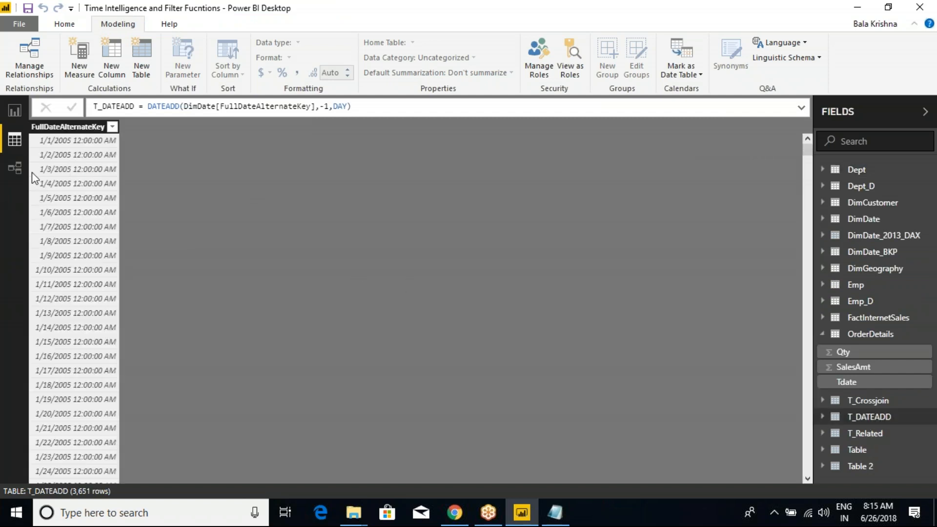
scroll(72, 190, "down", 15)
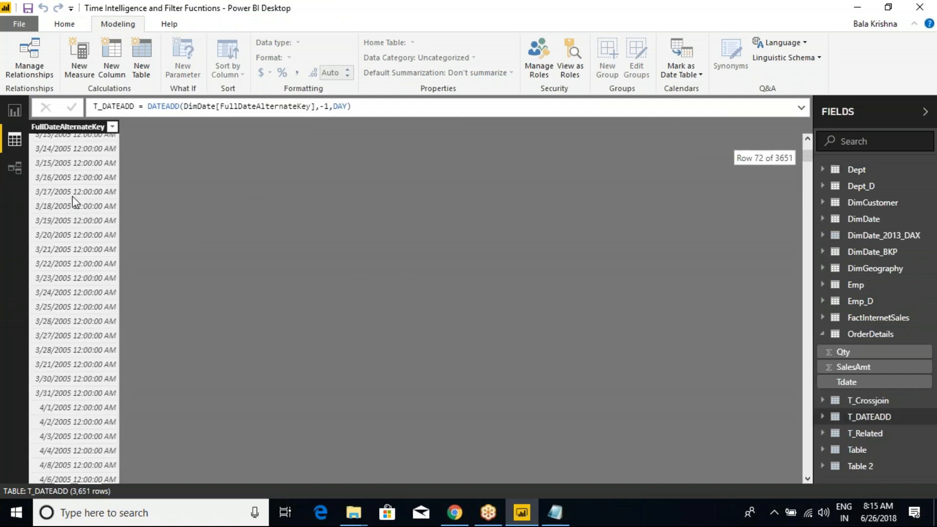
left_click_drag(807, 156, 809, 486)
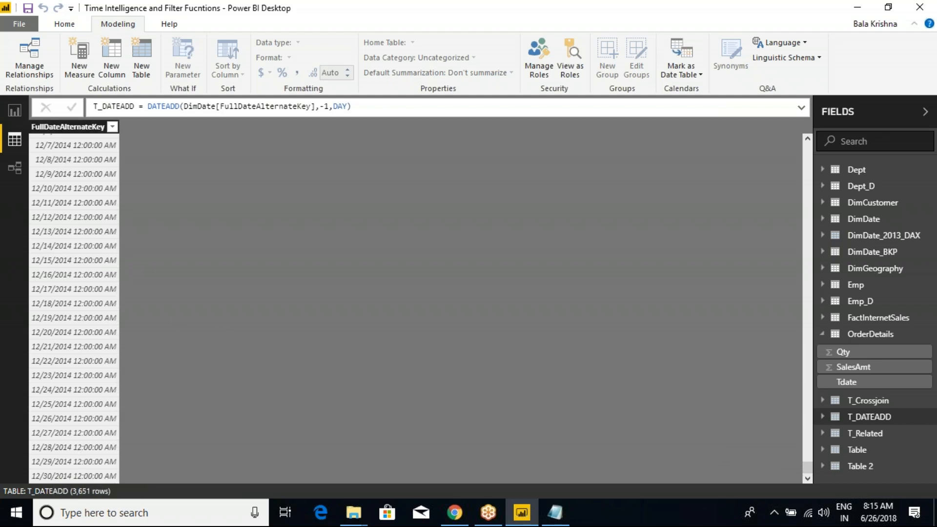
Show the OrderDetails table in data view and examine its Tdate values
left_click(13, 109)
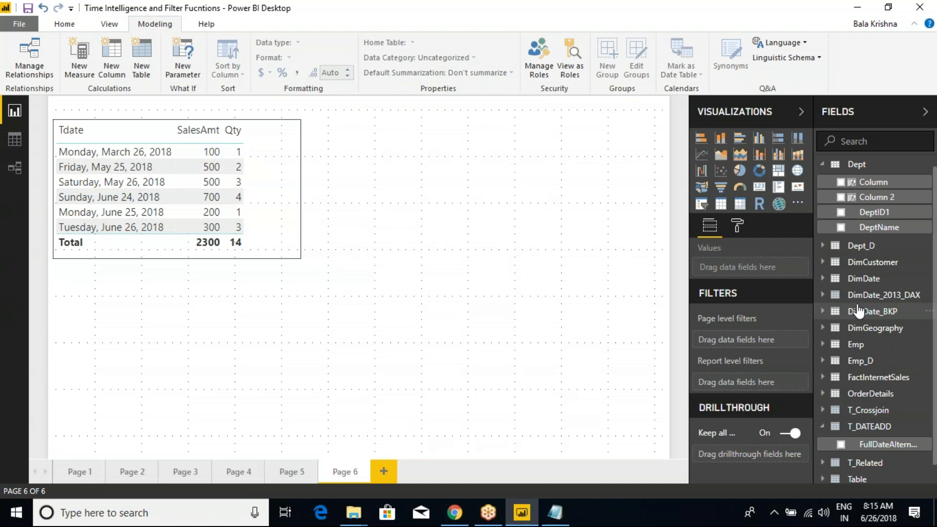
left_click(825, 427)
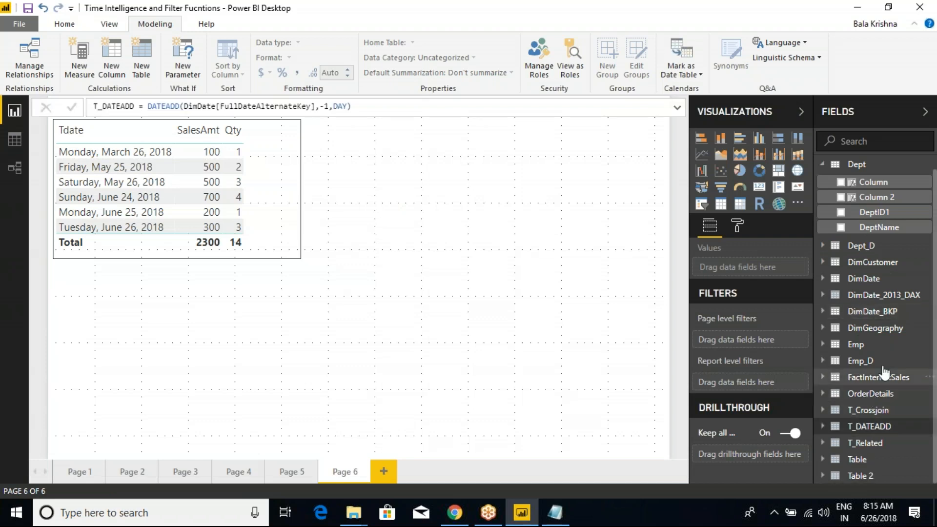
left_click(871, 394)
left_click(15, 140)
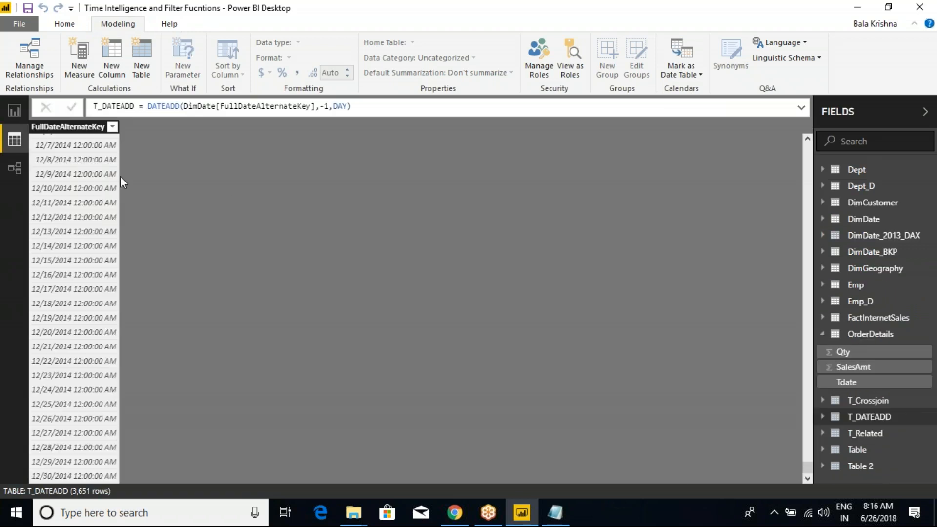
left_click(879, 336)
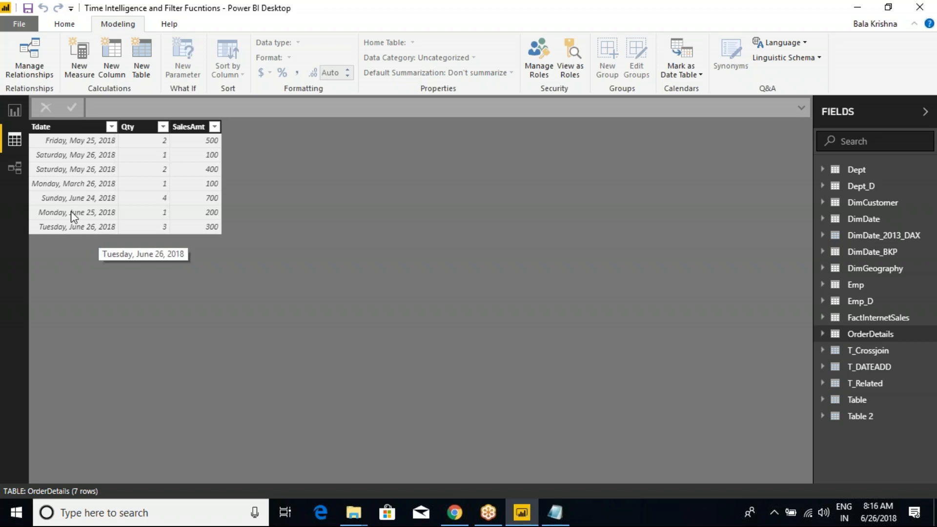
Go back to the report page, restore the removed T_DATEADD table visual and collapse the OrderDetails fields
left_click(14, 111)
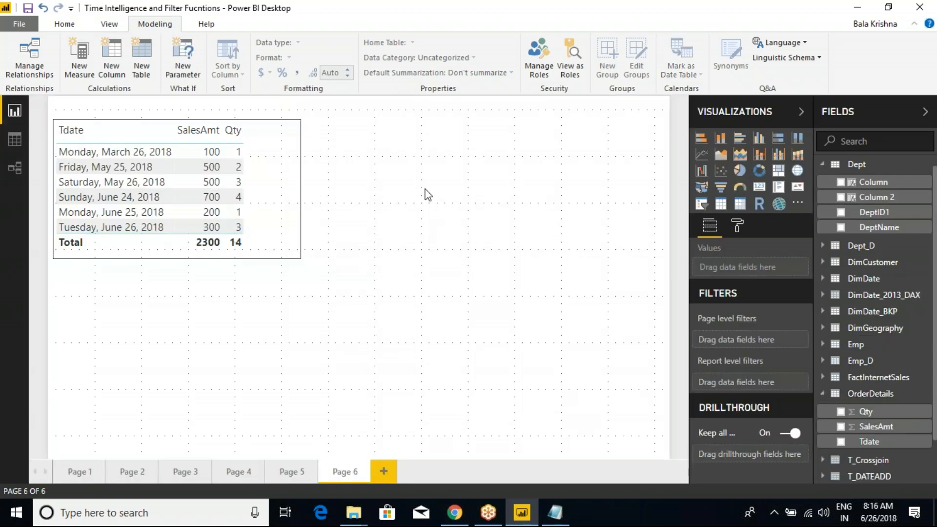
key("ctrl+z")
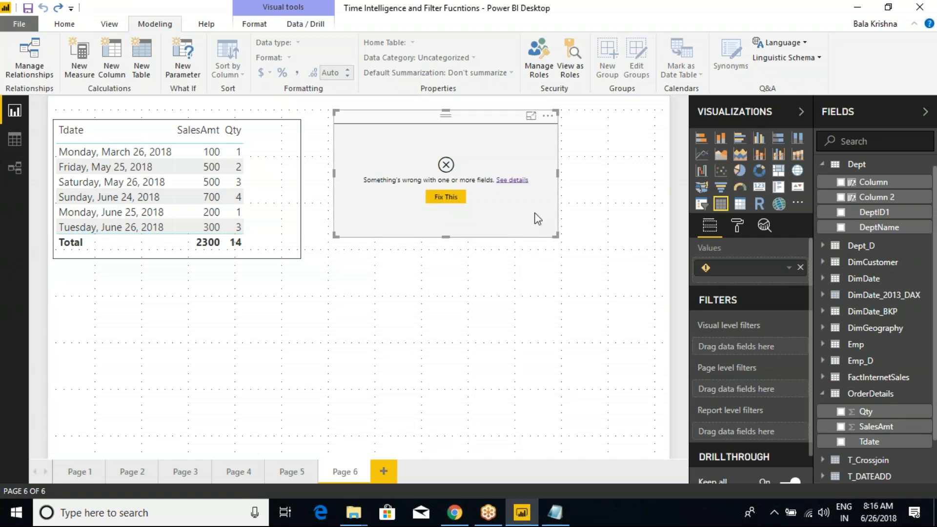
left_click(825, 394)
Replace the date column in the T_DATEADD formula with OrderDetails[Tdate], commit it, and make the T_DATEADD table visual taller
left_click(874, 426)
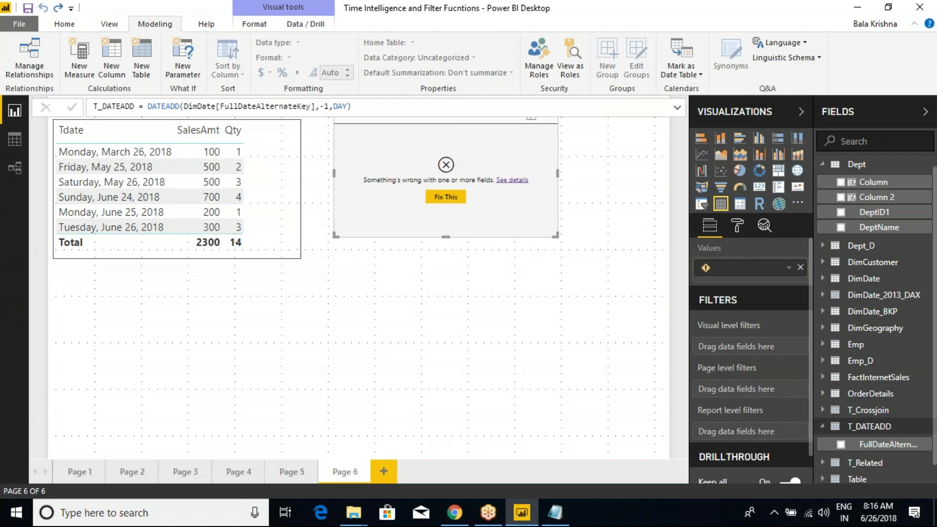
left_click_drag(319, 106, 185, 106)
key("BackSpace")
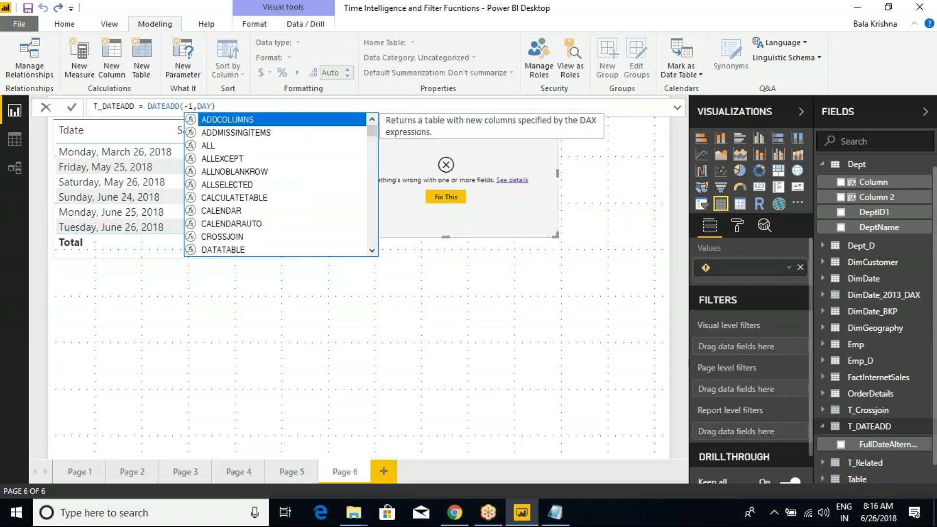
left_click(184, 107)
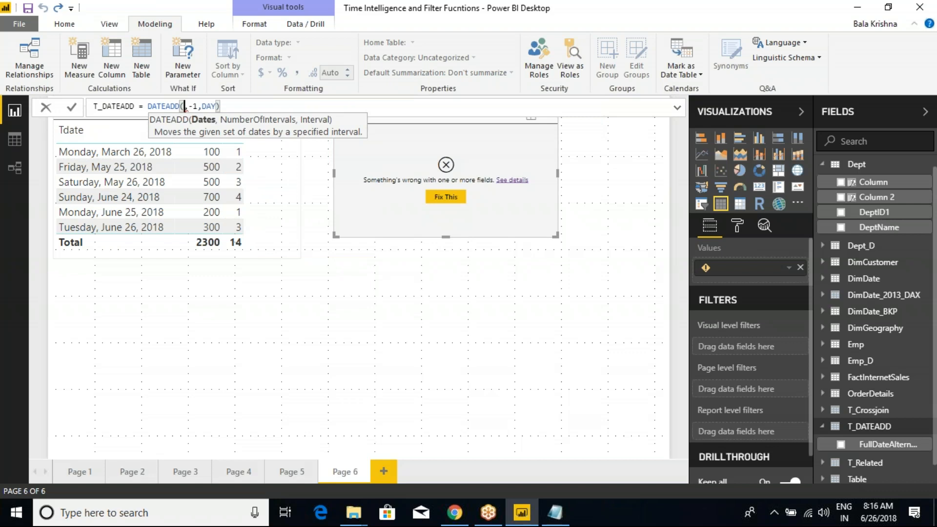
type("OrderDetails[Tdate]")
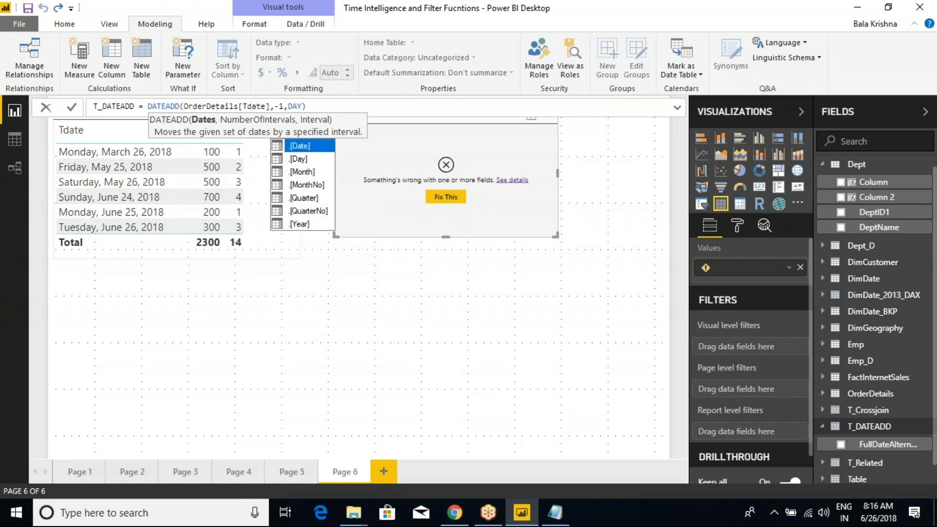
key("Tab")
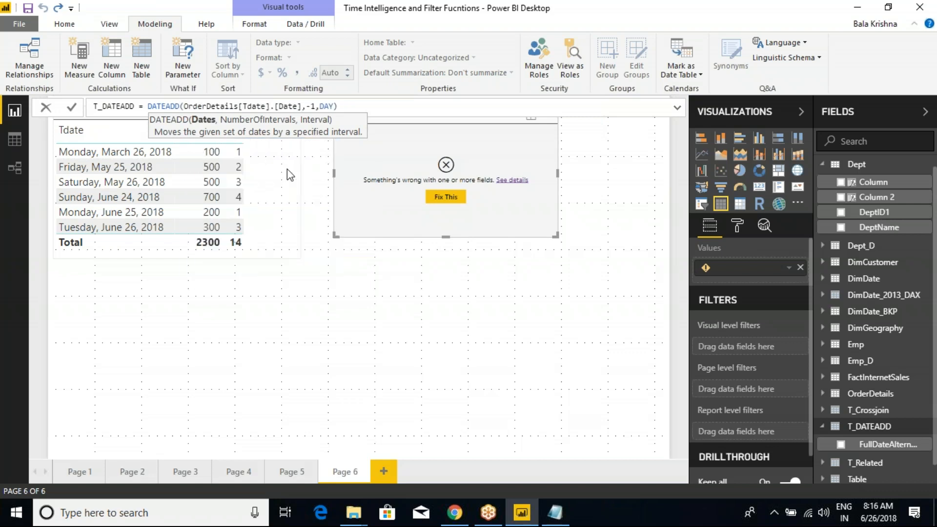
left_click_drag(302, 106, 271, 106)
key("BackSpace")
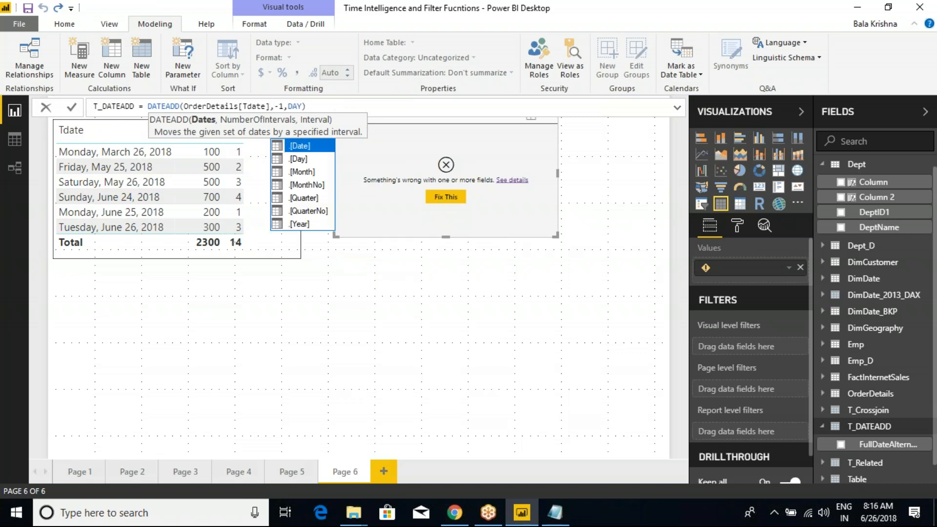
key("Escape")
key("Return")
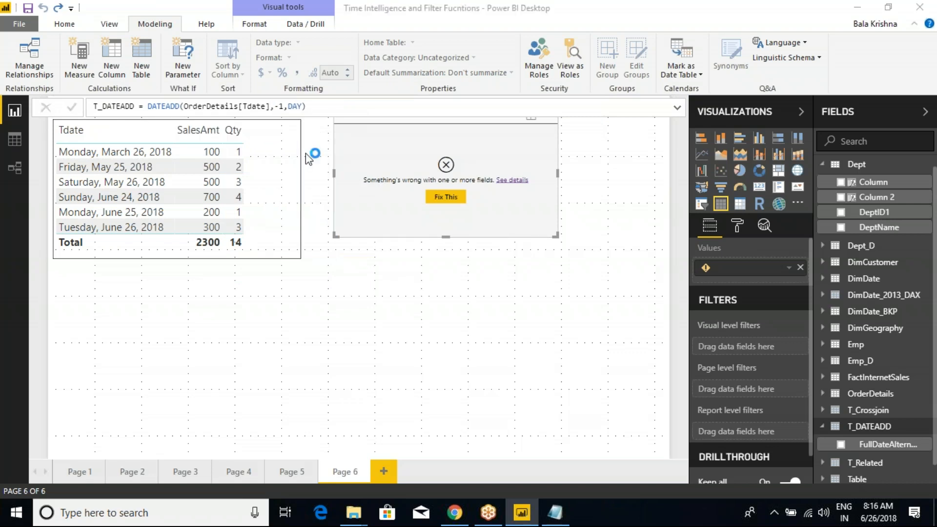
left_click_drag(555, 235, 557, 278)
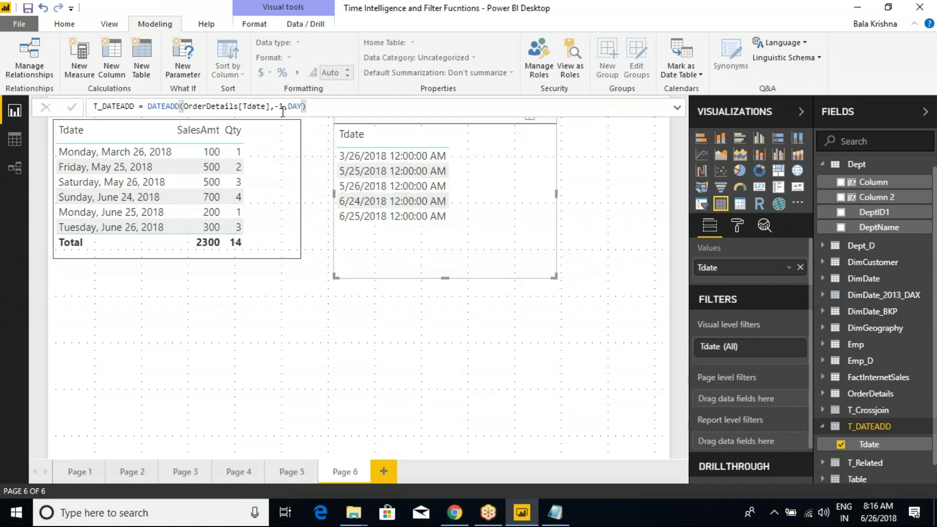
Set the T_DATEADD formula's interval to -3 days, marking the source dates on screen before committing it
key("BackSpace")
type("3")
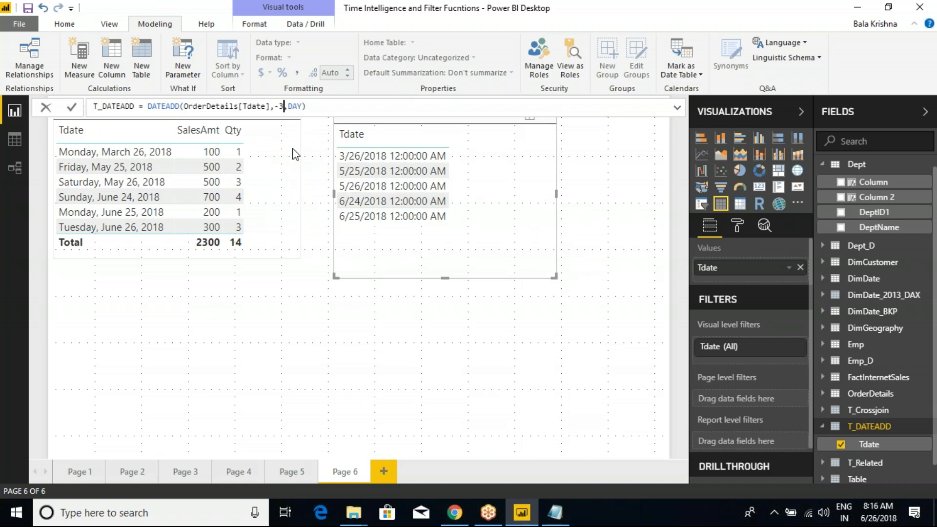
mouse_move(116, 221)
left_mouse_down()
mouse_move(149, 219)
mouse_move(136, 202)
mouse_move(148, 201)
left_mouse_up()
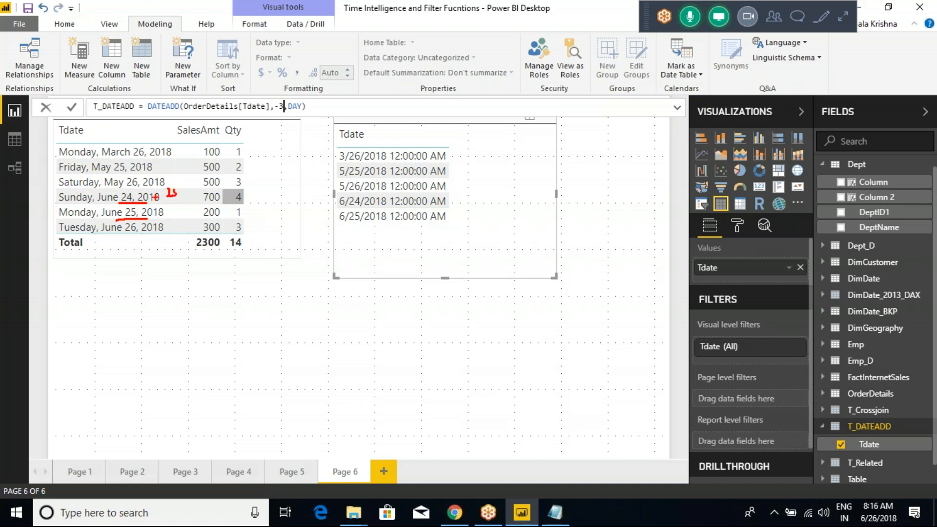
left_click_drag(100, 199, 113, 200)
mouse_move(51, 141)
left_mouse_down()
mouse_move(82, 182)
mouse_move(172, 193)
left_mouse_up()
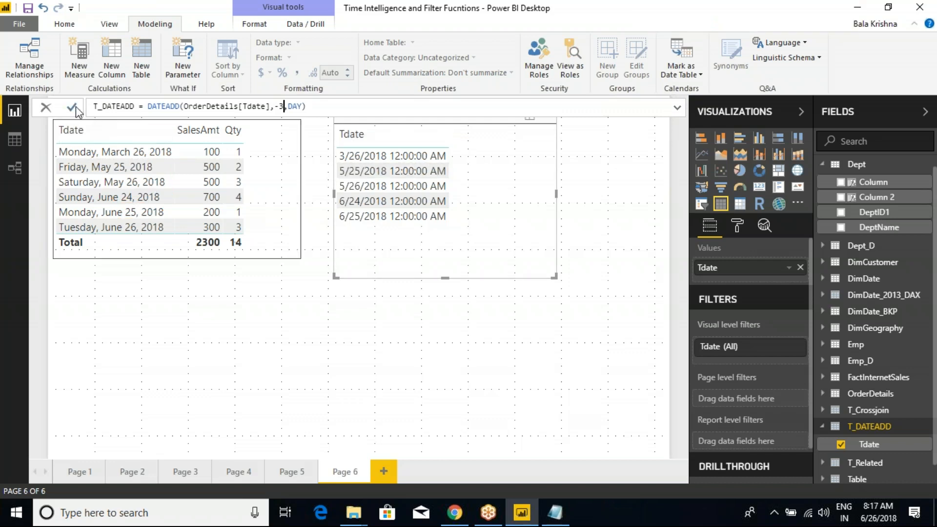
left_click(75, 108)
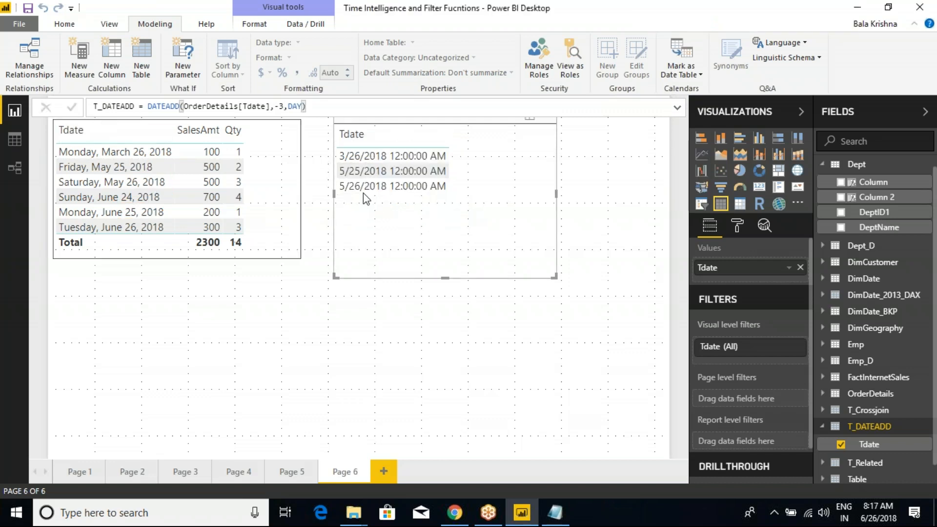
Mark the T_DATEADD dates and the last three OrderDetails dates on screen to explain the shift, and clear the marks
left_click(363, 192)
mouse_move(320, 144)
left_mouse_down()
mouse_move(364, 174)
mouse_move(425, 197)
mouse_move(455, 198)
left_mouse_up()
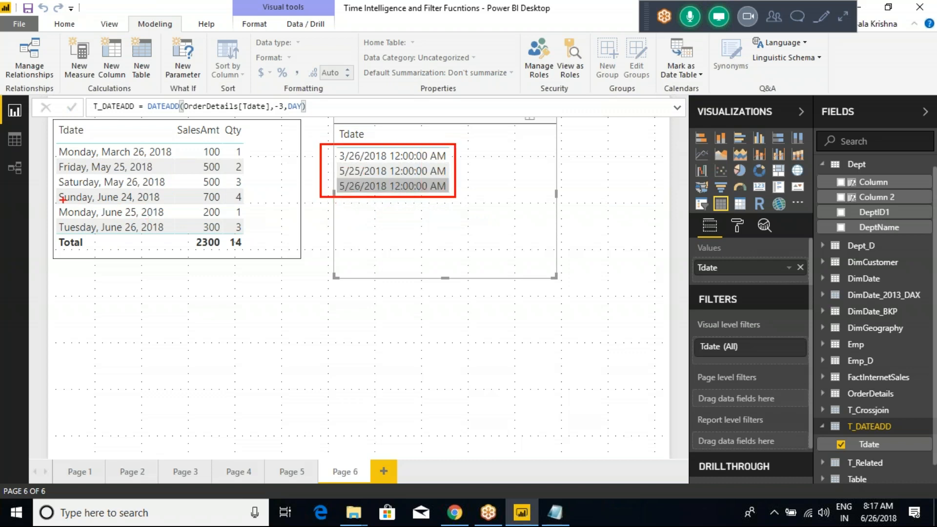
mouse_move(48, 191)
left_mouse_down()
mouse_move(159, 214)
mouse_move(176, 236)
left_mouse_up()
mouse_move(179, 188)
left_mouse_down()
mouse_move(191, 194)
mouse_move(171, 172)
mouse_move(184, 174)
left_mouse_up()
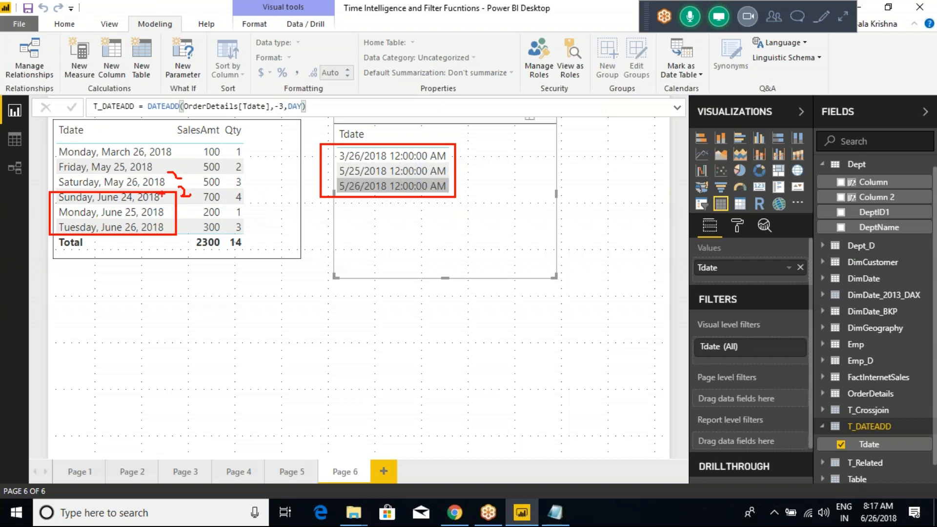
key("Escape")
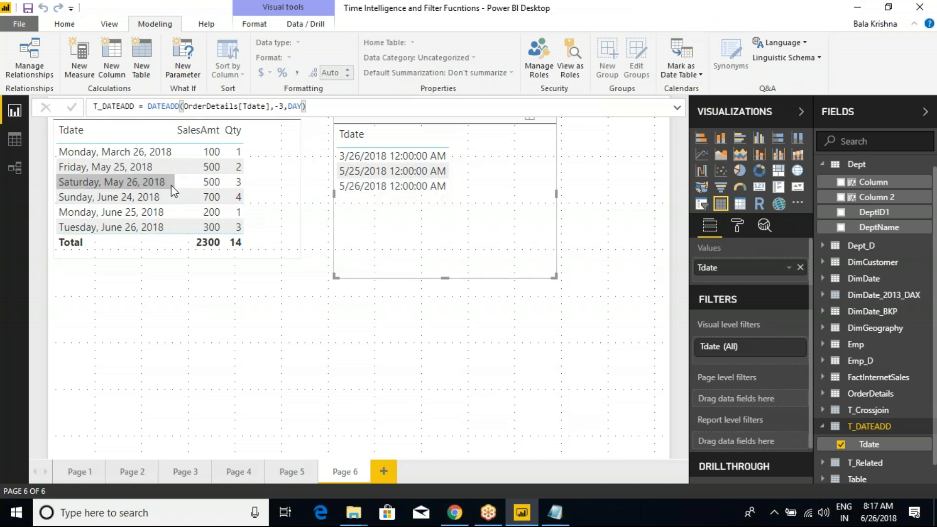
Save the report and shrink the T_DATEADD table visual to fit its dates
left_click(154, 126)
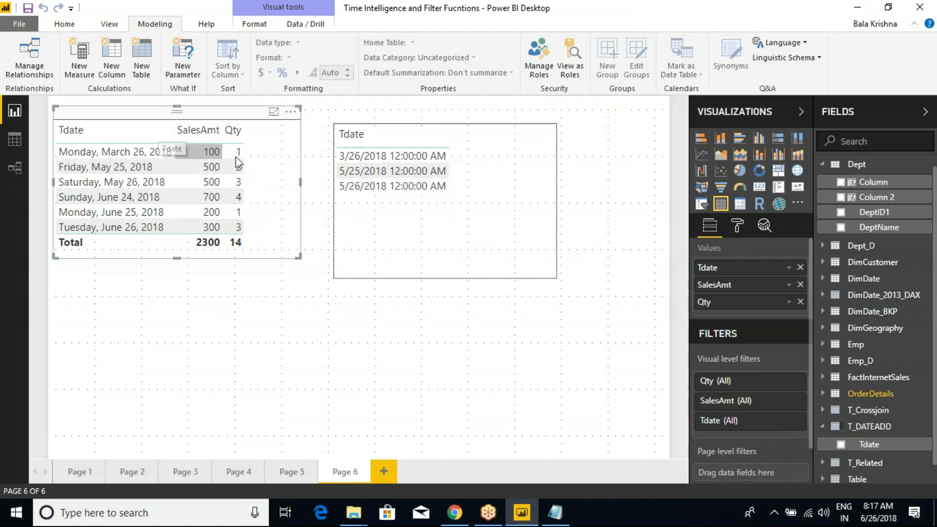
left_click(387, 123)
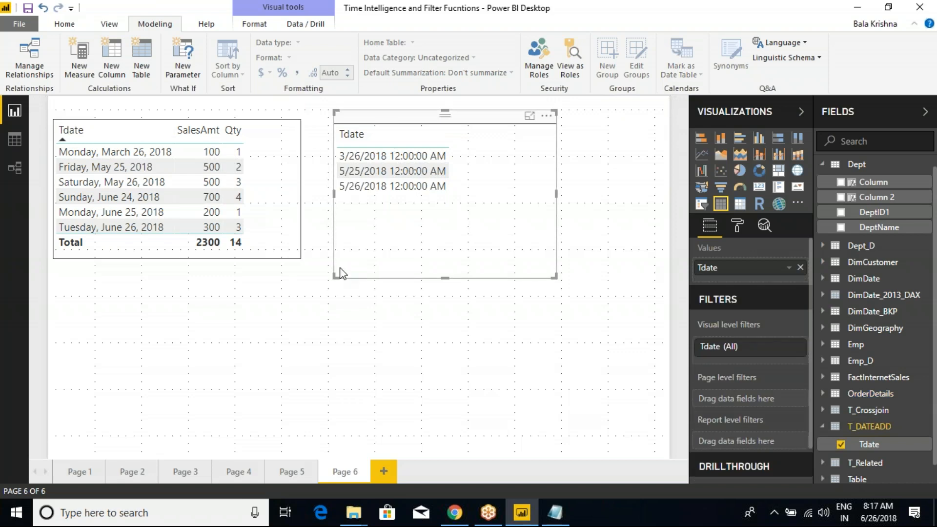
key("ctrl+s")
left_click_drag(555, 277, 486, 230)
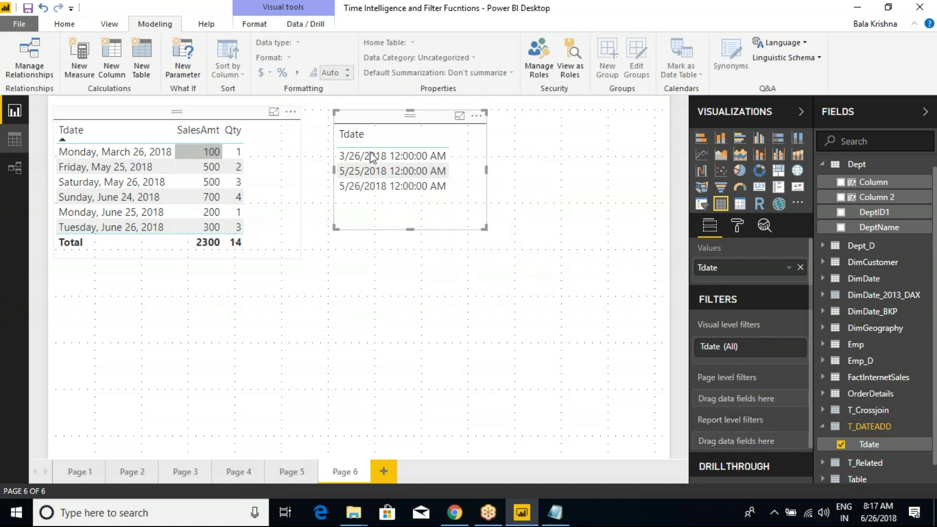
Start a new calculated table T_DATESBETWEEN using DATESBETWEEN with OrderDetails[Tdate] as its dates column
left_click(825, 427)
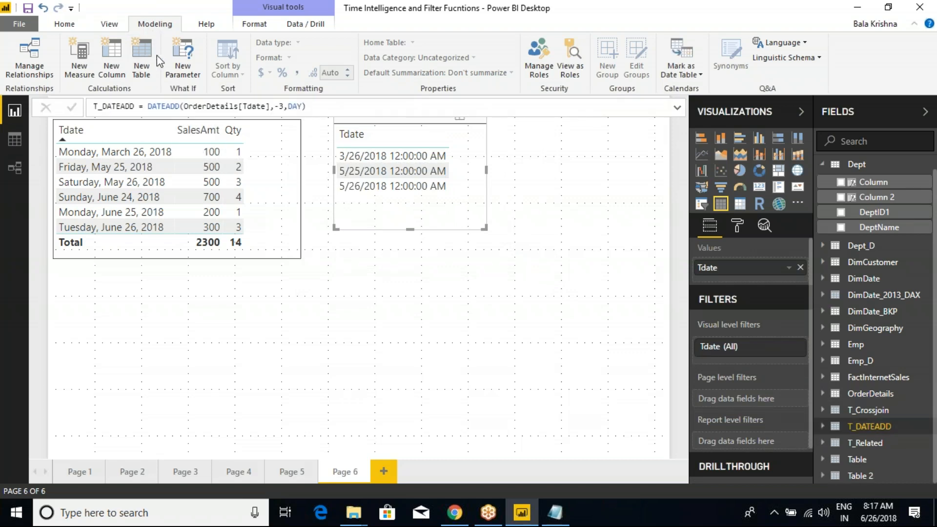
left_click(141, 70)
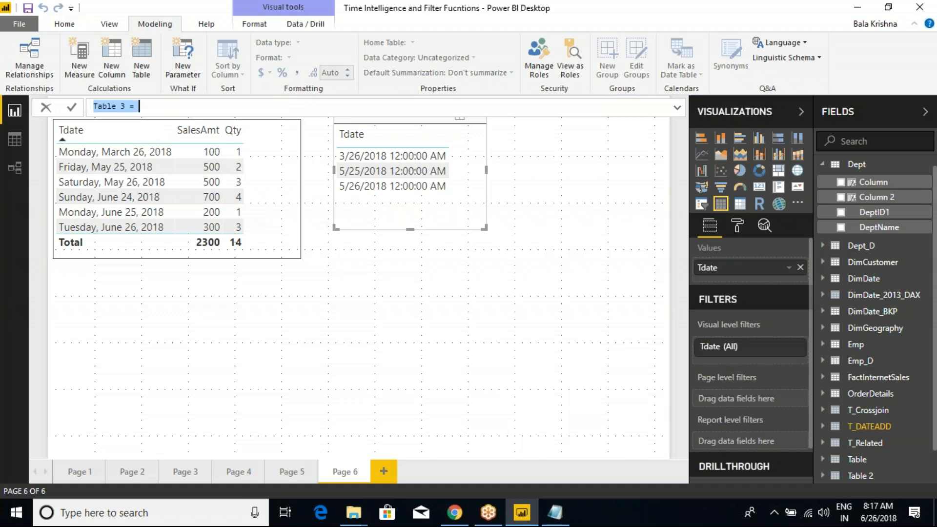
type("T")
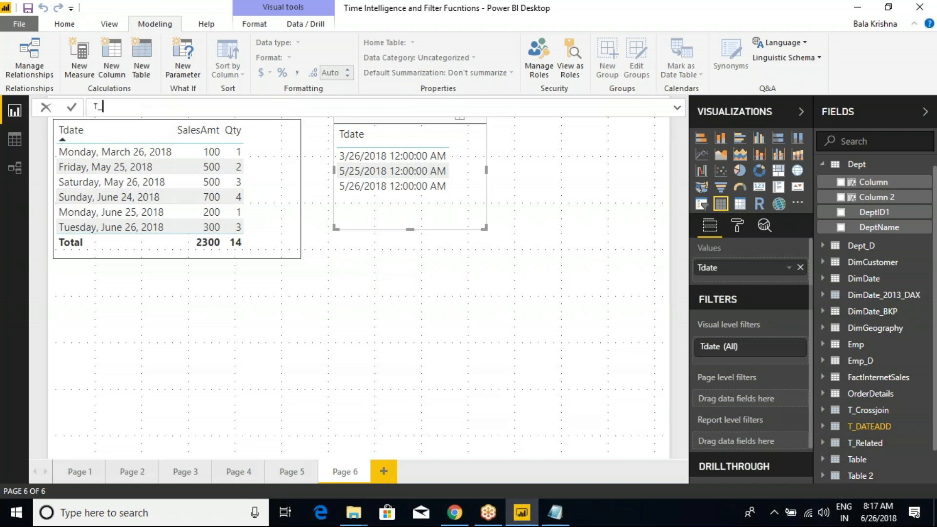
type("_DATESBETWEEN =DATES")
key("Tab")
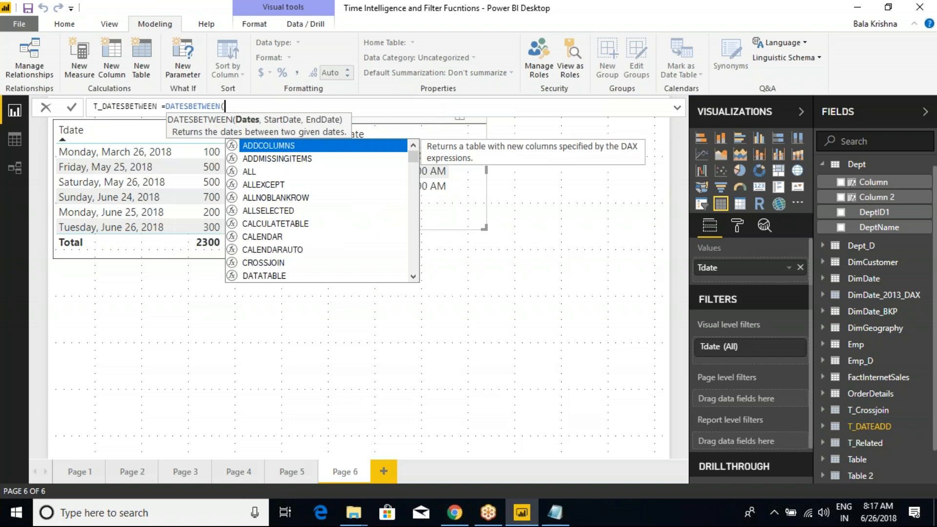
type("TDATE")
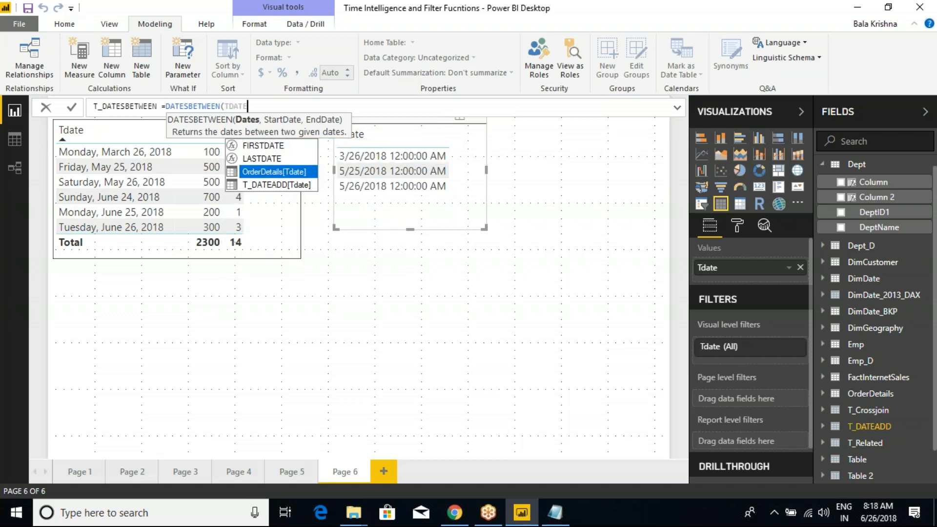
key("Tab")
type(",")
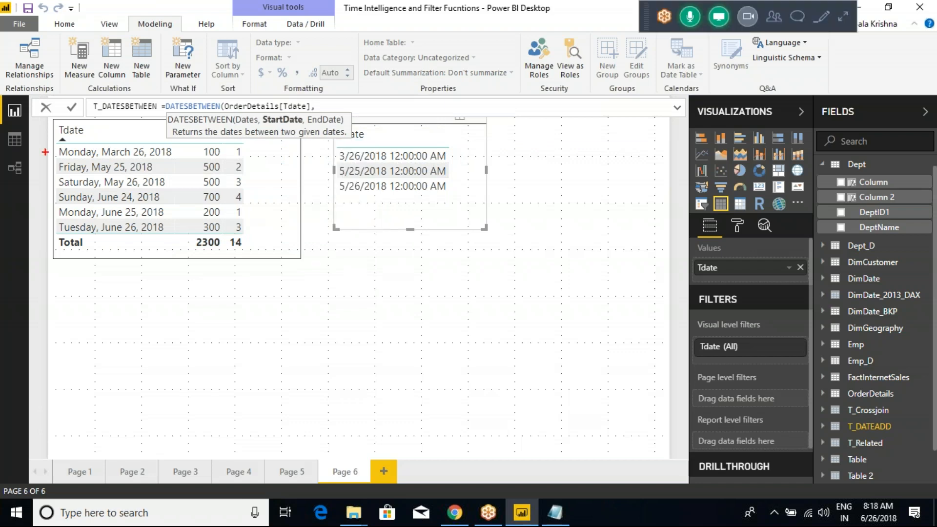
Mark the OrderDetails Tdate column and individual dates in it on screen to explain the date range, and clear the marks
left_click_drag(42, 120, 168, 277)
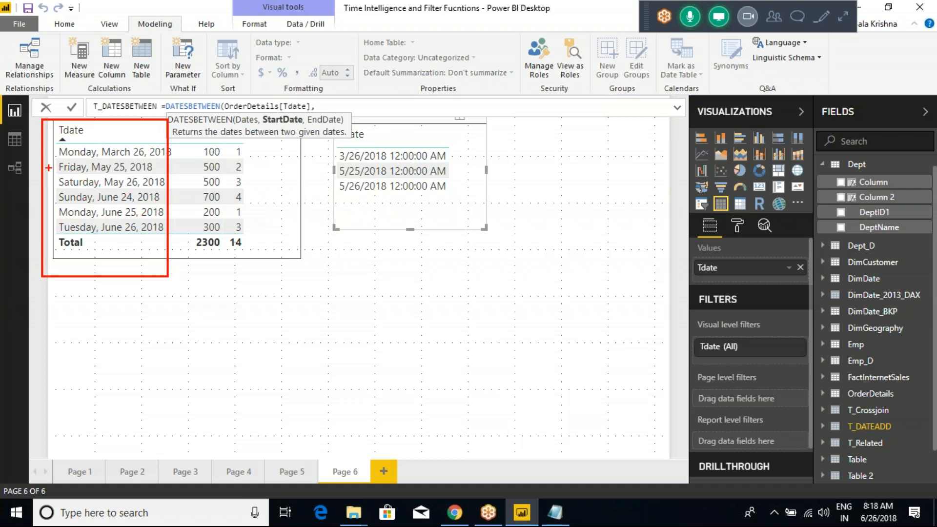
left_click_drag(43, 167, 68, 167)
left_click_drag(45, 201, 67, 201)
key("Escape")
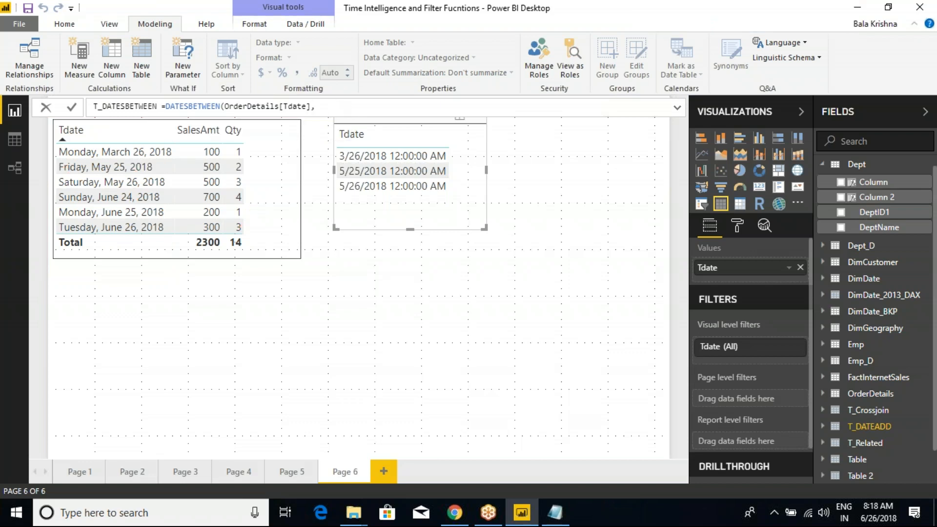
Complete the T_DATESBETWEEN formula with start date DATE(2018,05,01) and end date DATE(2018,06,24), and commit it
type("DATE(")
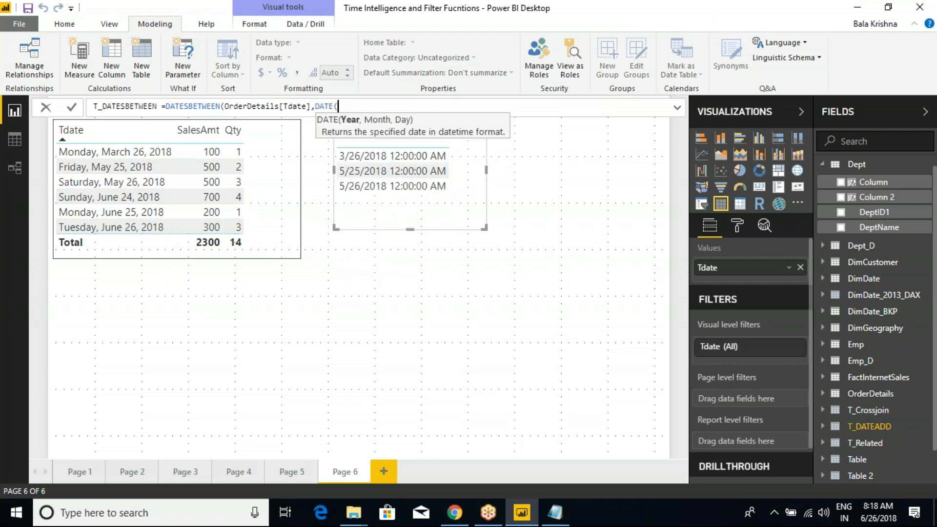
type("2018,")
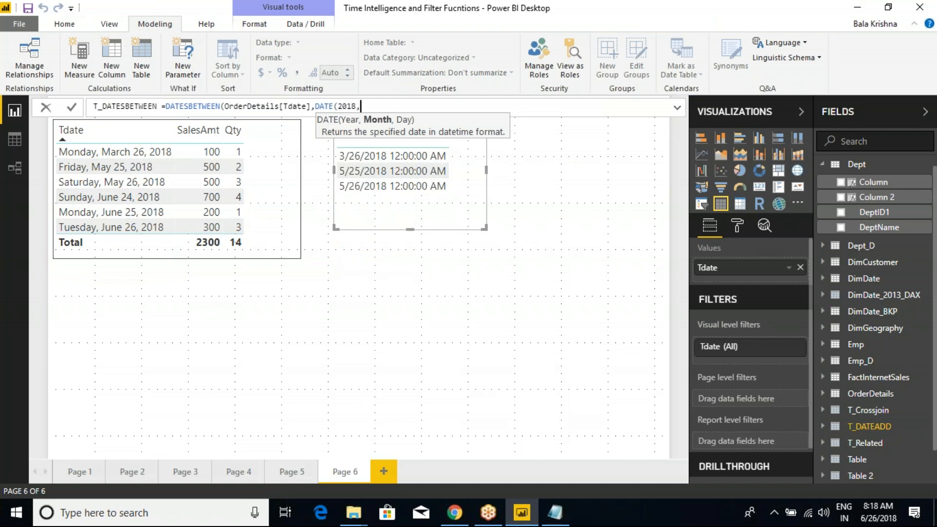
type("05,01")
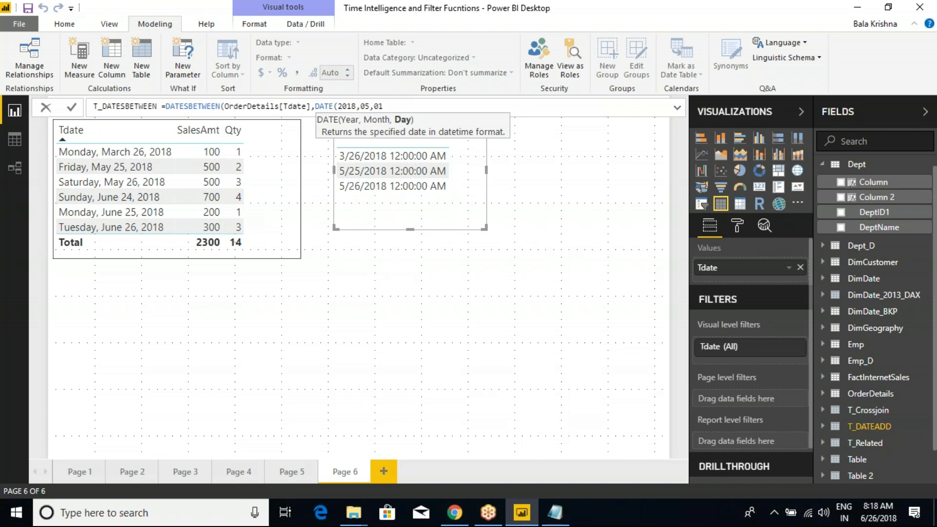
type(")")
type(",DATE(")
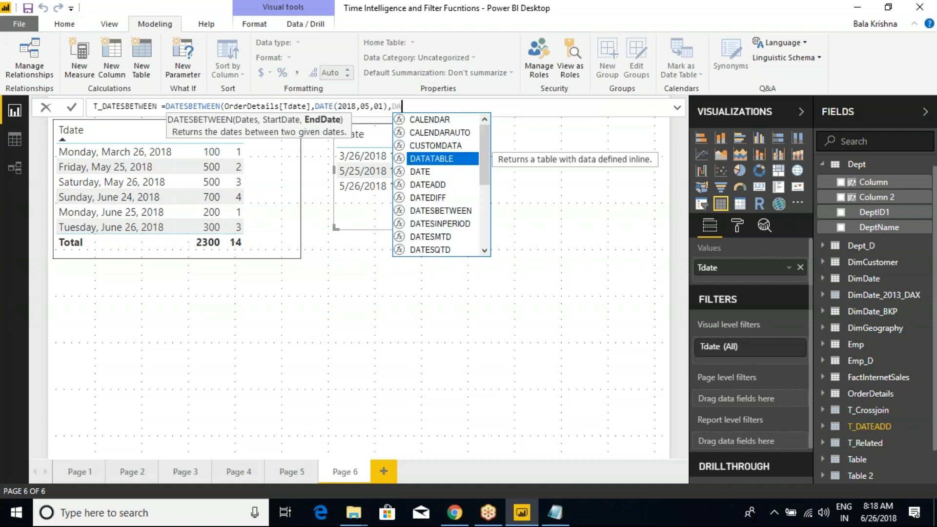
type("2018")
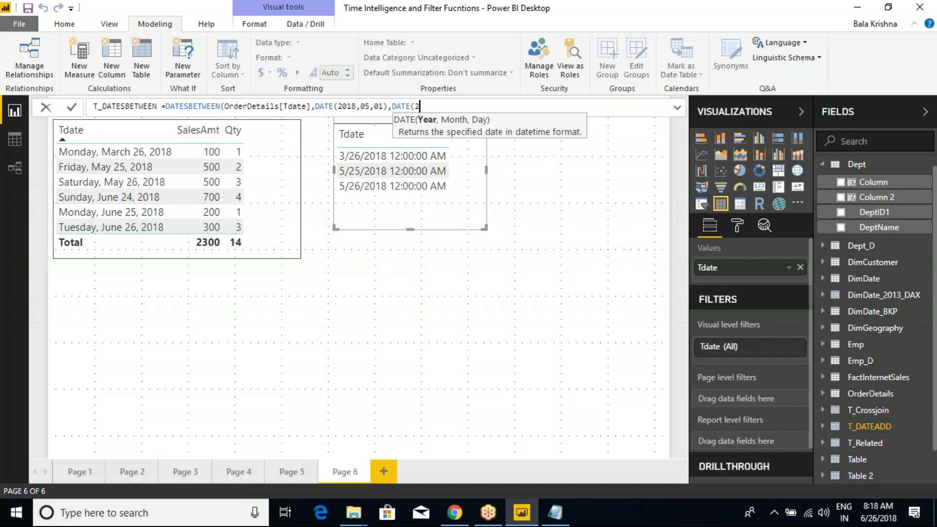
type(",")
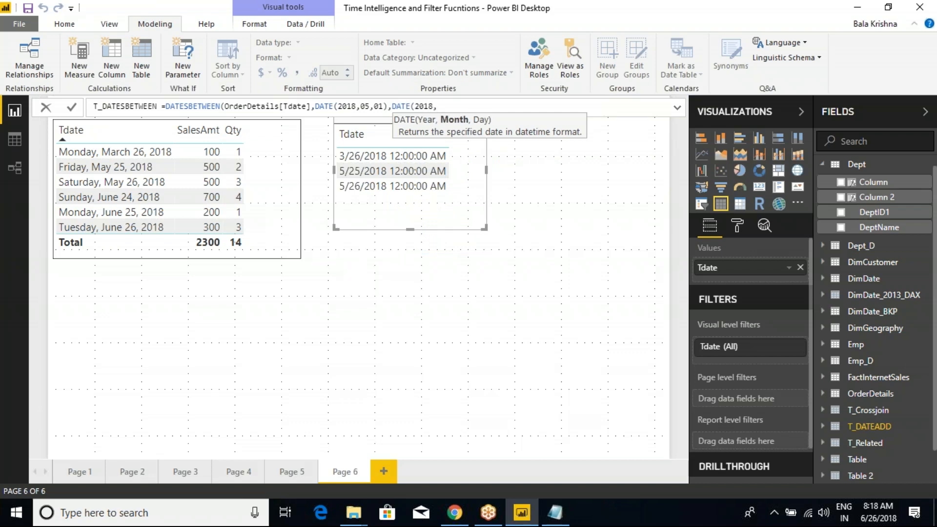
type("06,")
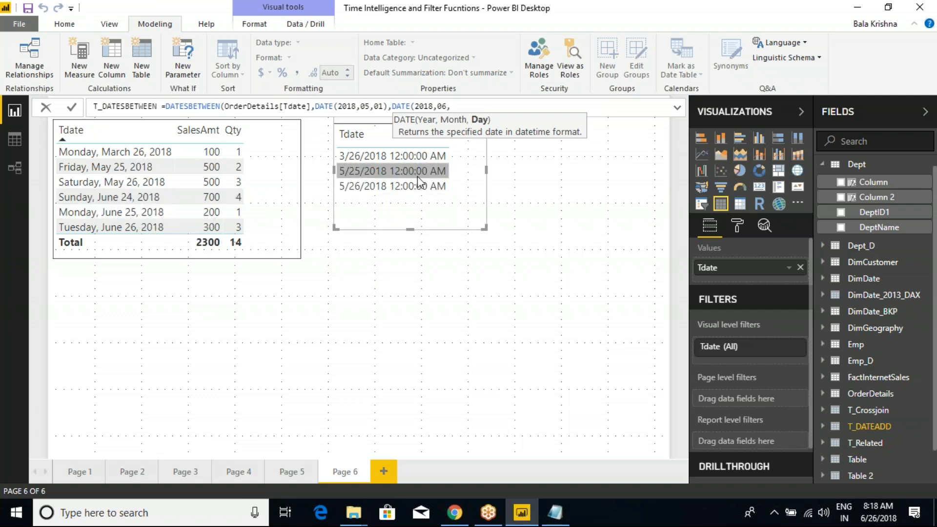
type("24)")
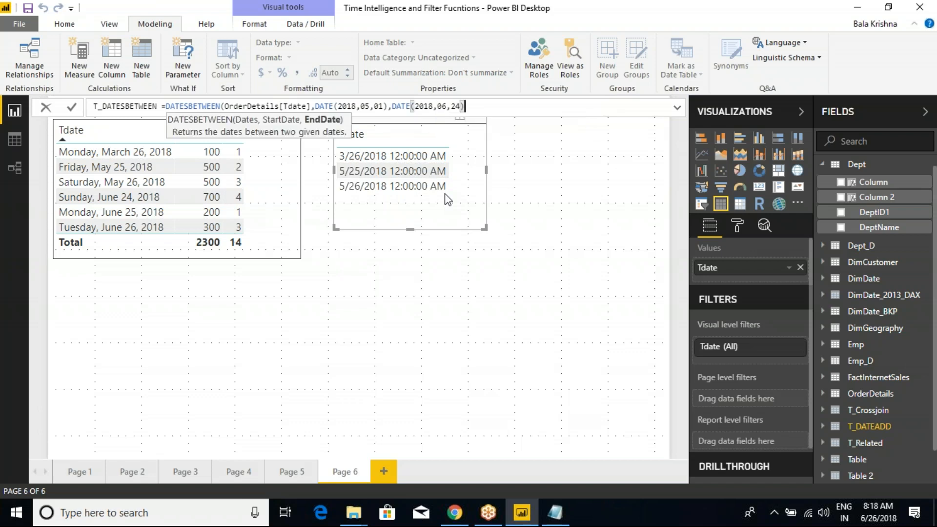
type(")")
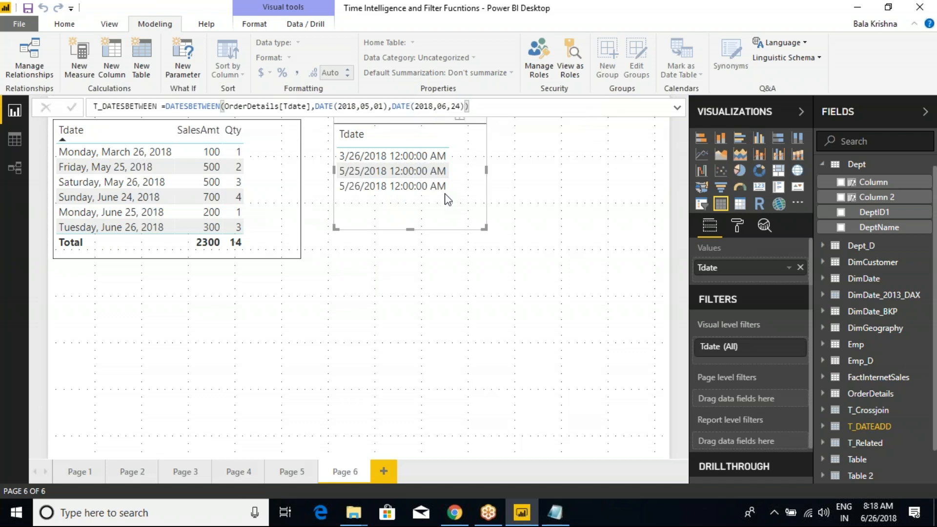
key("Return")
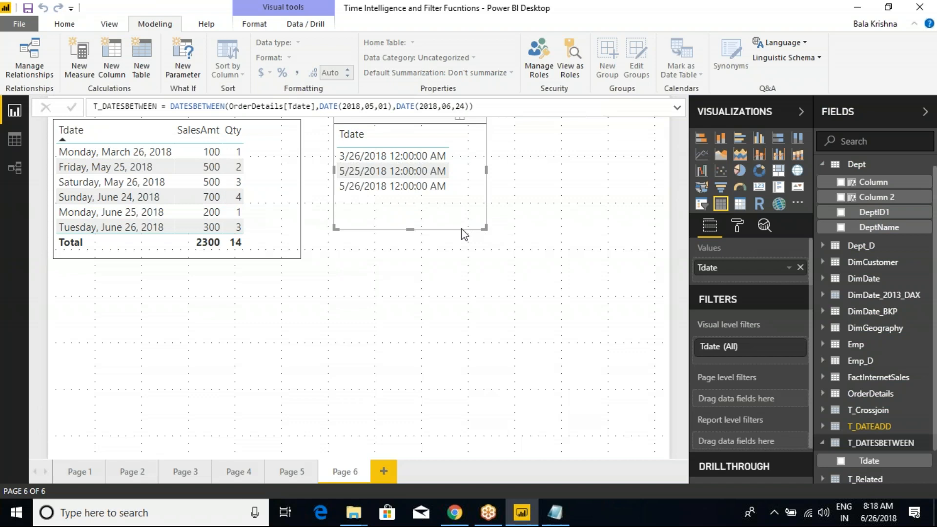
Shrink the T_DATEADD table visual and place a copy of it directly below the original
left_click_drag(482, 227, 473, 192)
left_click(441, 125)
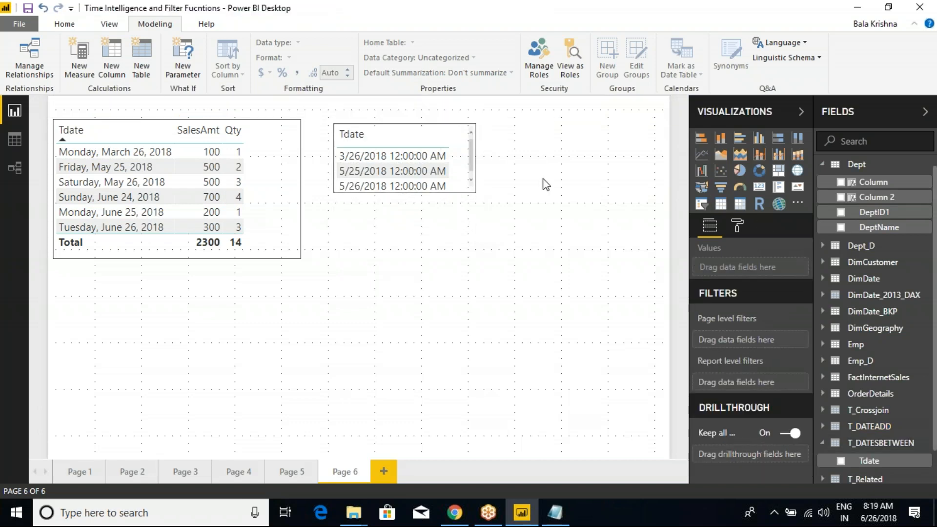
left_click_drag(416, 115, 421, 120)
left_click_drag(441, 215, 417, 215)
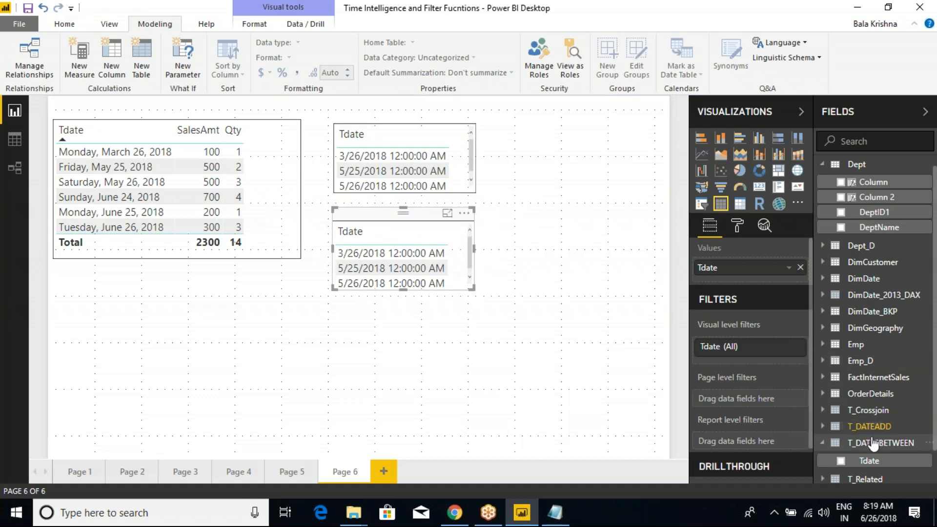
Replace the copied visual's field with Tdate from T_DATESBETWEEN, shown as plain dates instead of a date hierarchy, and make the visual taller
scroll(864, 429, "down", 1)
left_click_drag(854, 428, 761, 283)
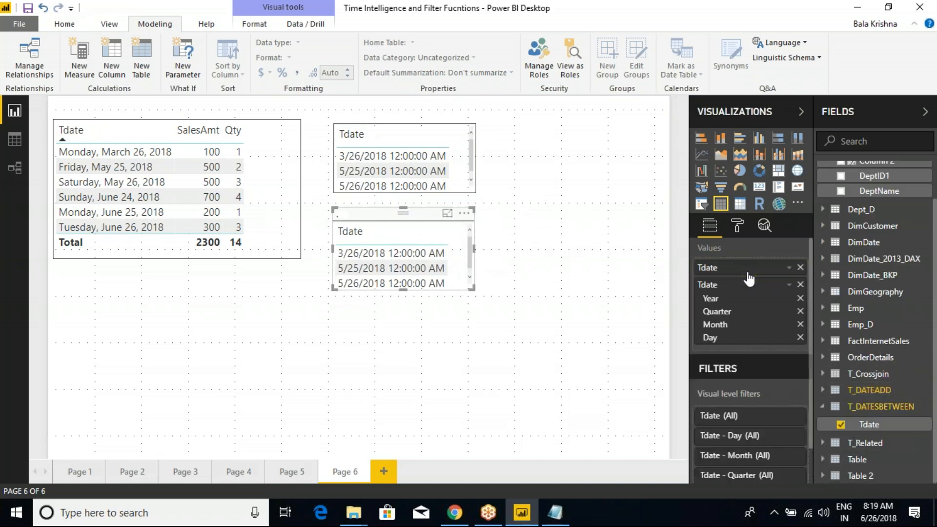
left_click(801, 267)
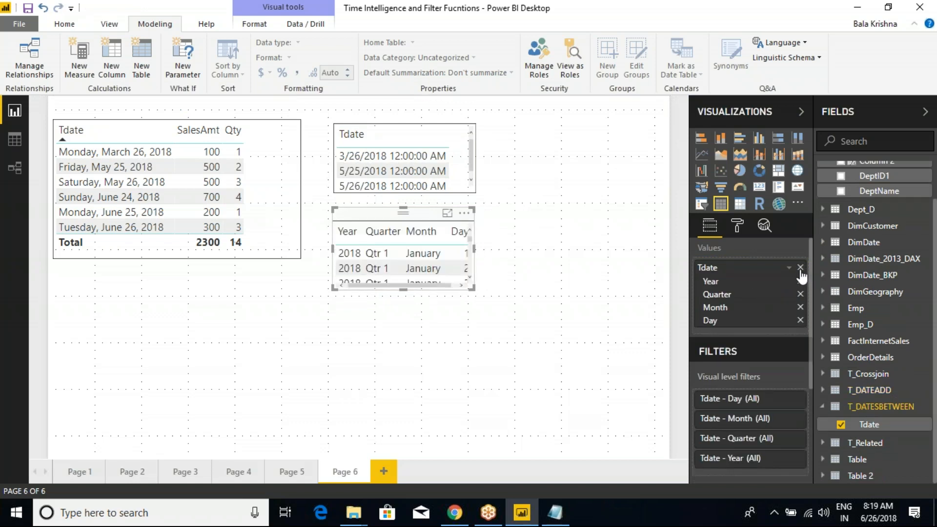
right_click(769, 271)
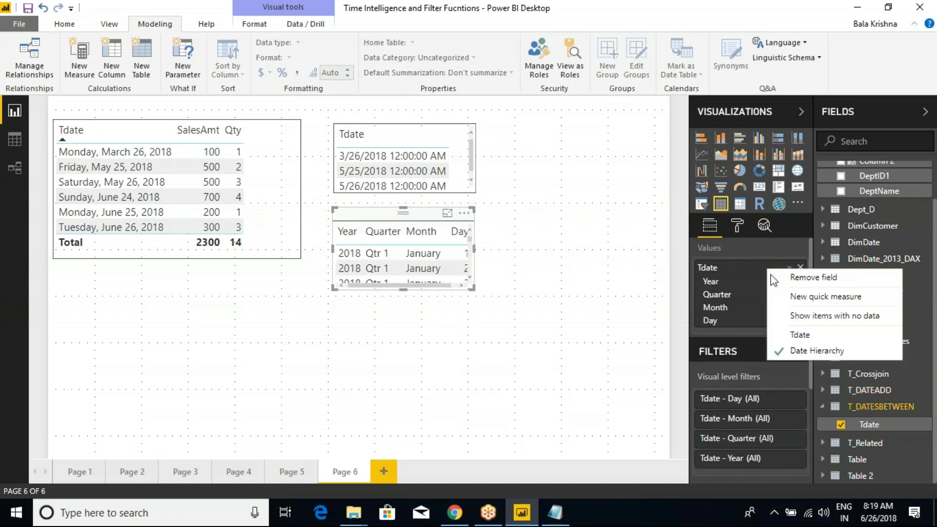
left_click(800, 334)
left_click_drag(472, 289, 471, 320)
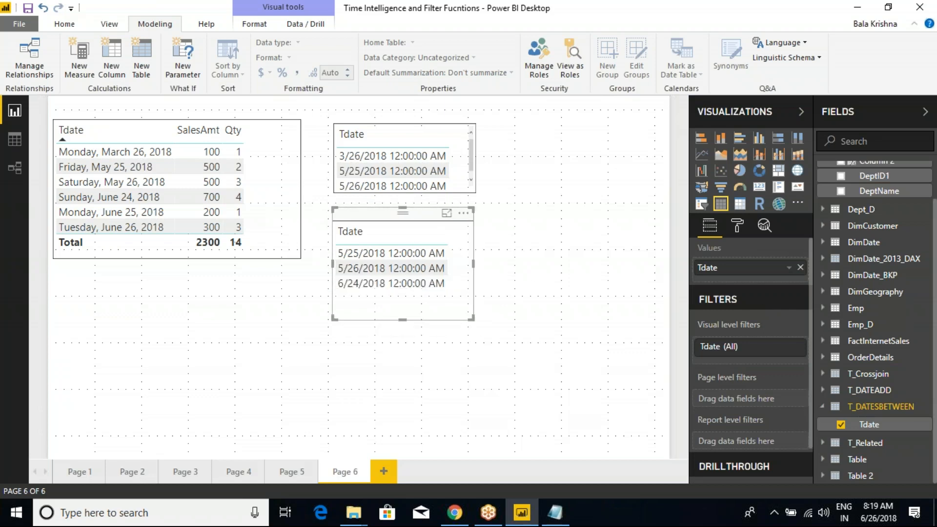
Compare the T_DATESBETWEEN dates with the formula's end date and the OrderDetails dates by marking them on screen, and clear the marks
left_click_drag(321, 291, 409, 291)
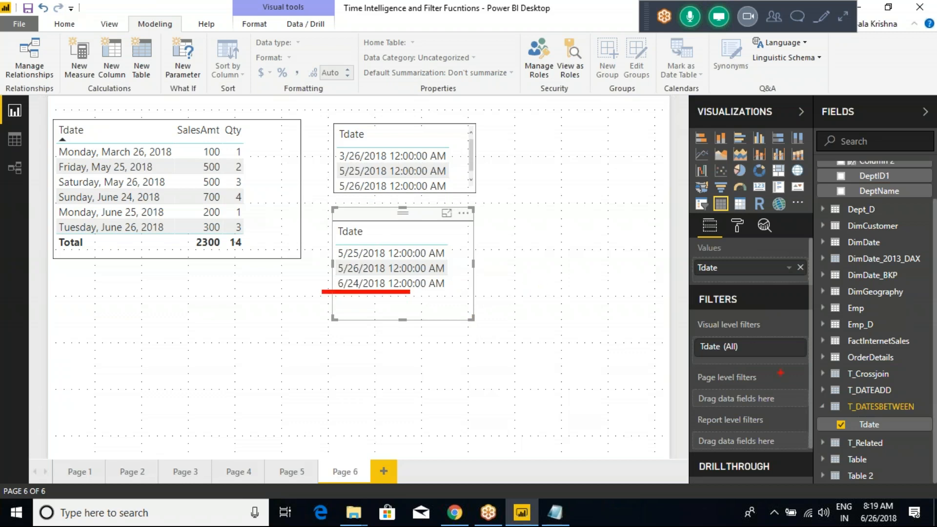
left_click(908, 407)
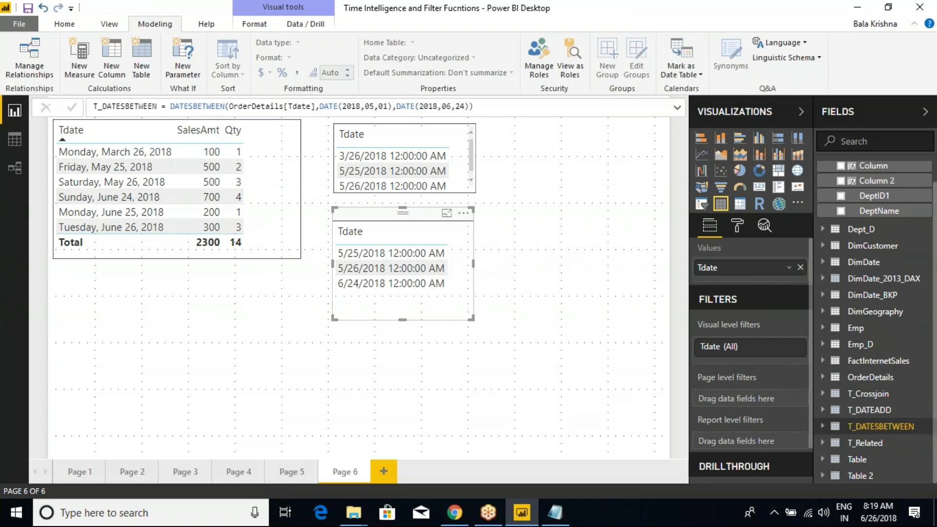
left_click_drag(419, 107, 461, 108)
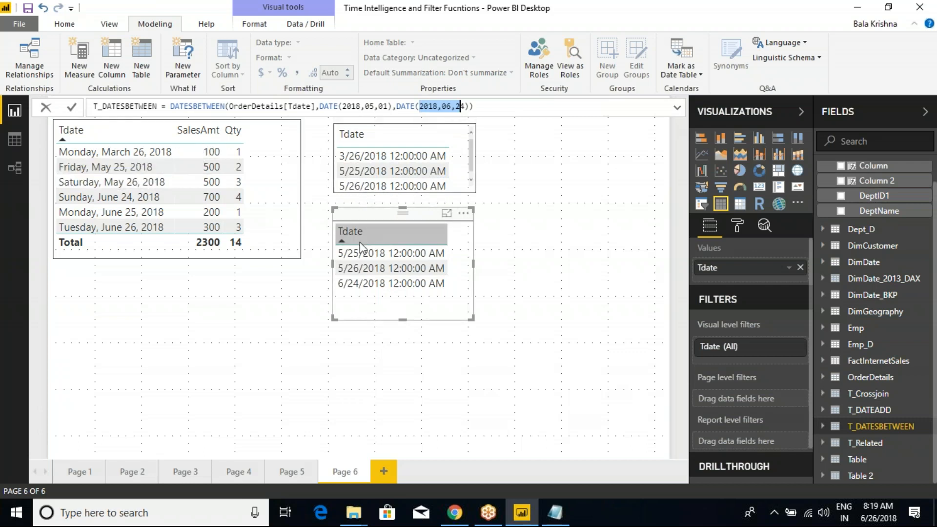
key("ctrl+2")
mouse_move(315, 251)
left_mouse_down()
mouse_move(334, 250)
mouse_move(322, 270)
left_mouse_up()
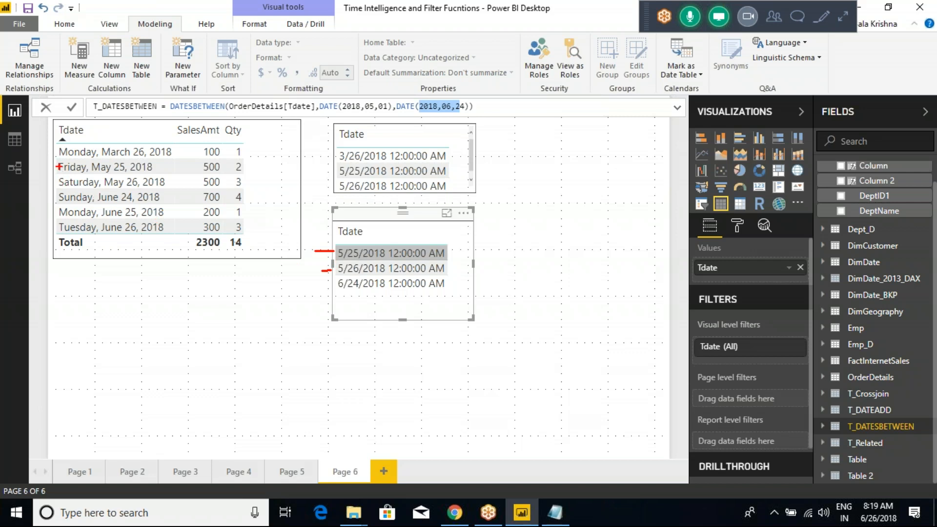
mouse_move(50, 157)
left_mouse_down()
mouse_move(133, 192)
mouse_move(169, 191)
left_mouse_up()
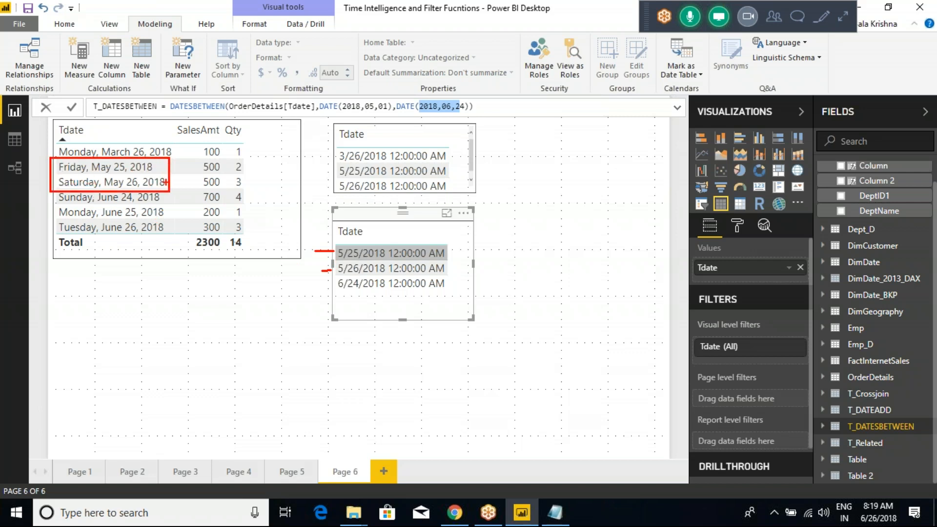
mouse_move(57, 171)
left_mouse_down()
mouse_move(45, 186)
mouse_move(48, 233)
left_mouse_up()
key("Escape")
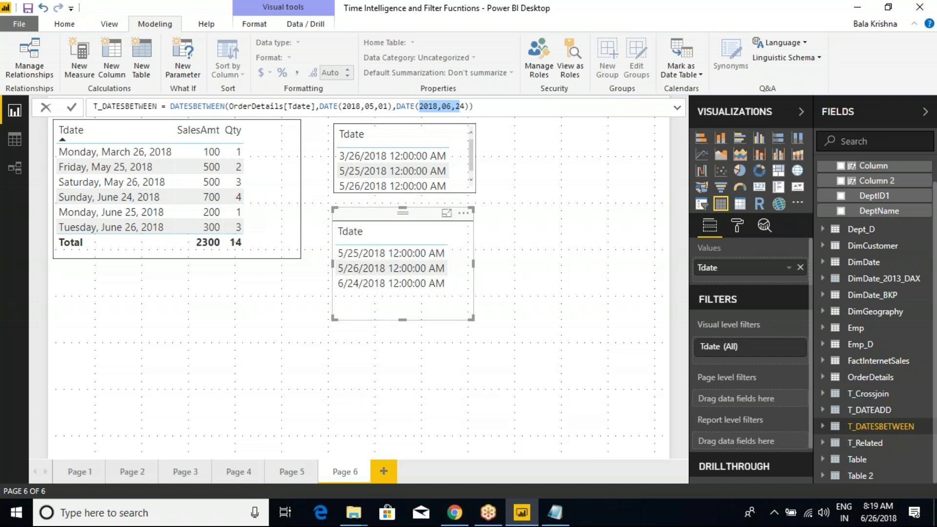
Switch to the Class Notes file in Notepad, highlight the DATEADD and DATESBETWEEN return-type lines, and return to Power BI Desktop
key("End")
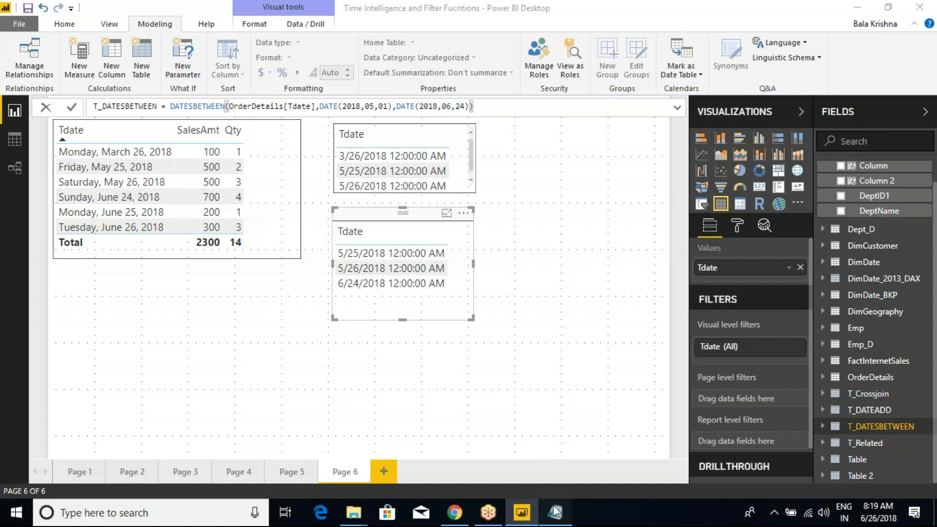
left_click(555, 513)
double_click(83, 197)
left_click(177, 188)
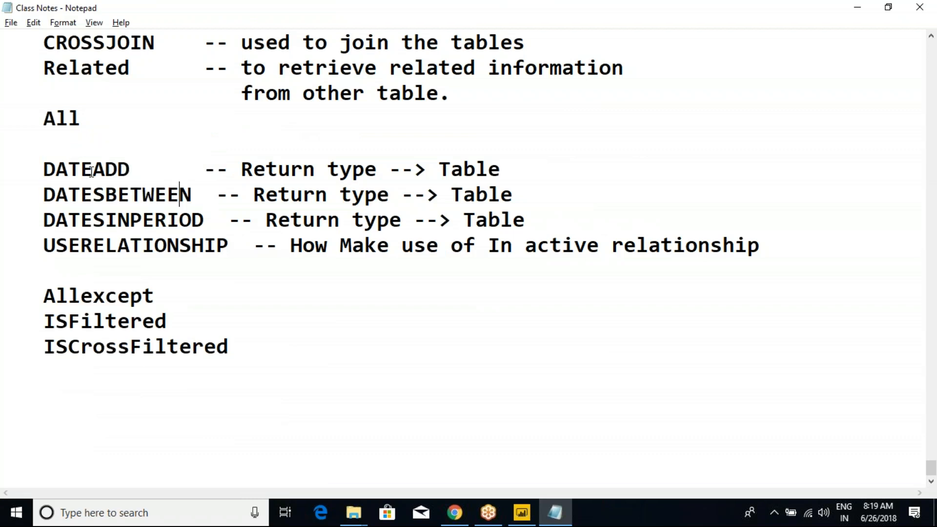
left_click_drag(27, 163, 475, 195)
left_click(482, 195)
key("alt+Tab")
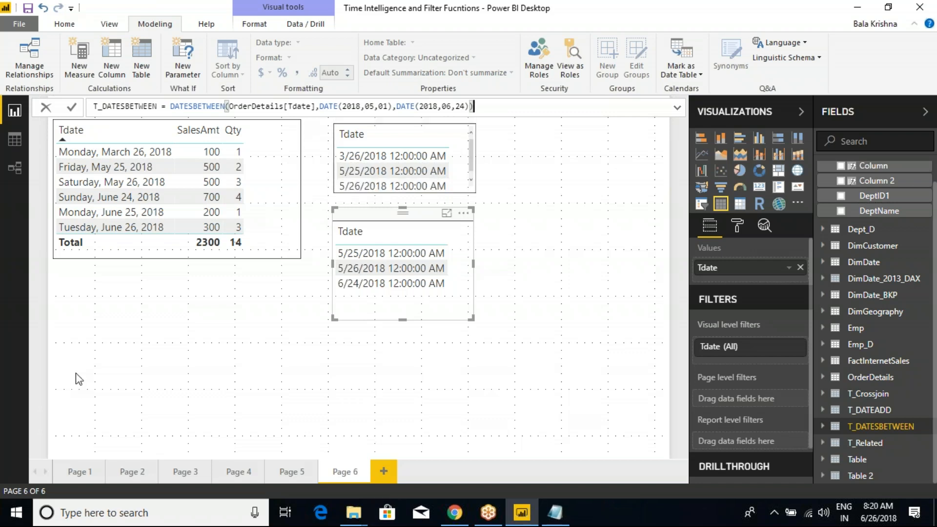
Highlight the end date argument in the T_DATESBETWEEN formula, and display the T_DATEADD formula for comparison
left_click(395, 144)
left_click_drag(402, 107, 452, 105)
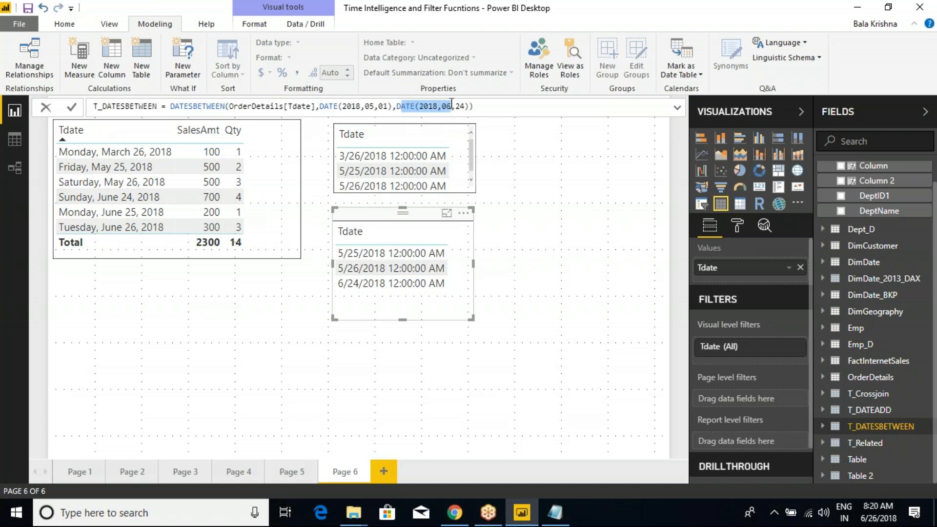
left_click(451, 105)
left_click_drag(401, 106, 455, 105)
left_click(433, 126)
left_click(878, 411)
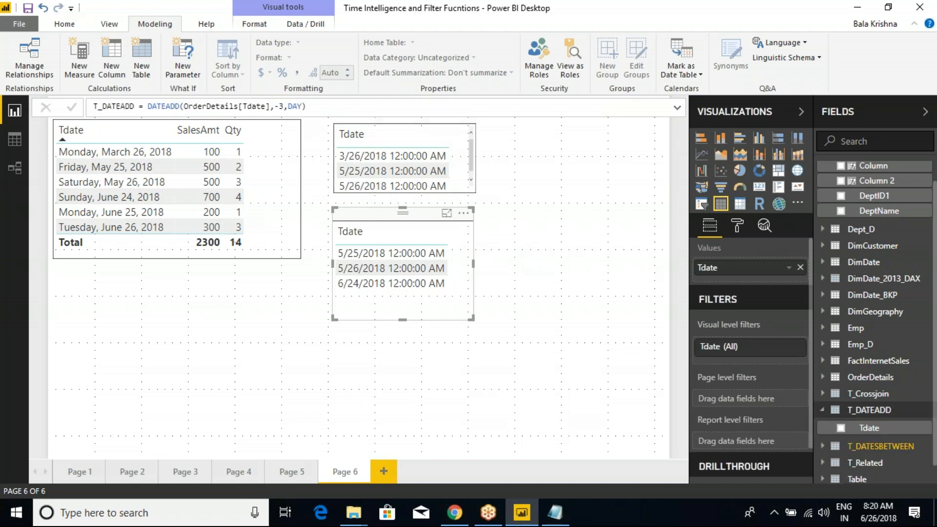
Edit the T_DATEADD formula to DATEADD(OrderDetails[Tdate],-1,MONTH)
left_click(303, 107)
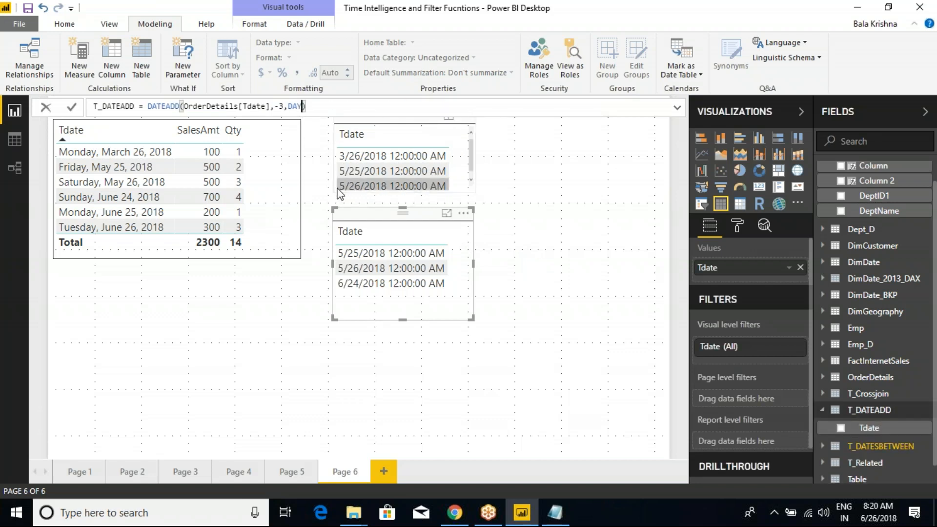
key("BackSpace")
key("BackSpace")
key("BackSpace")
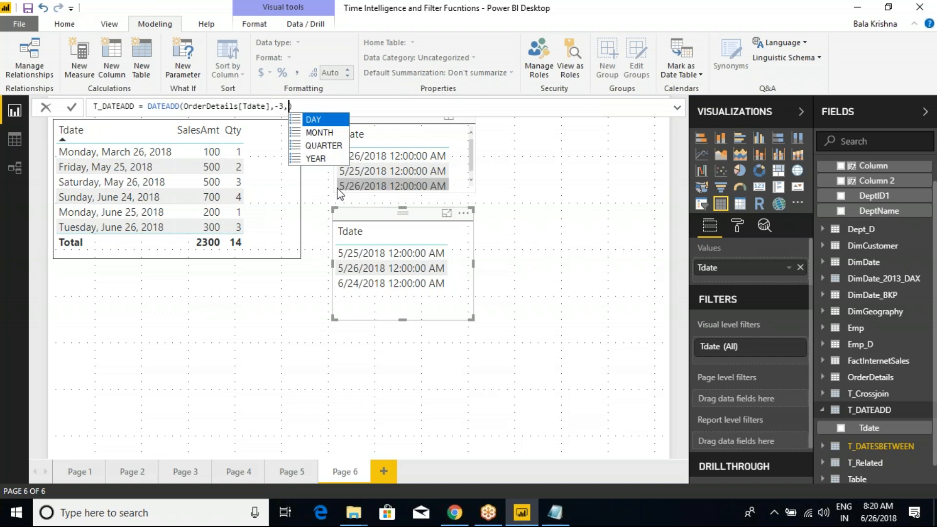
key("BackSpace")
key("BackSpace")
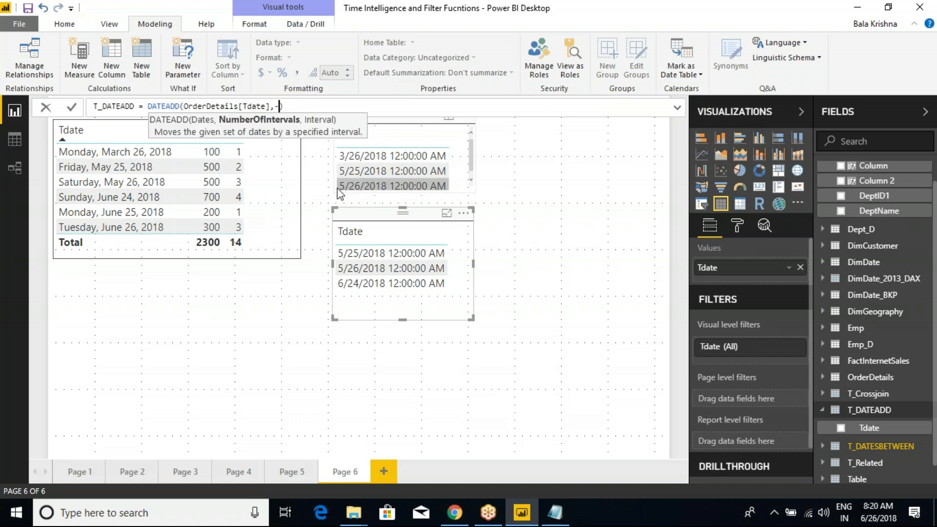
type("1,")
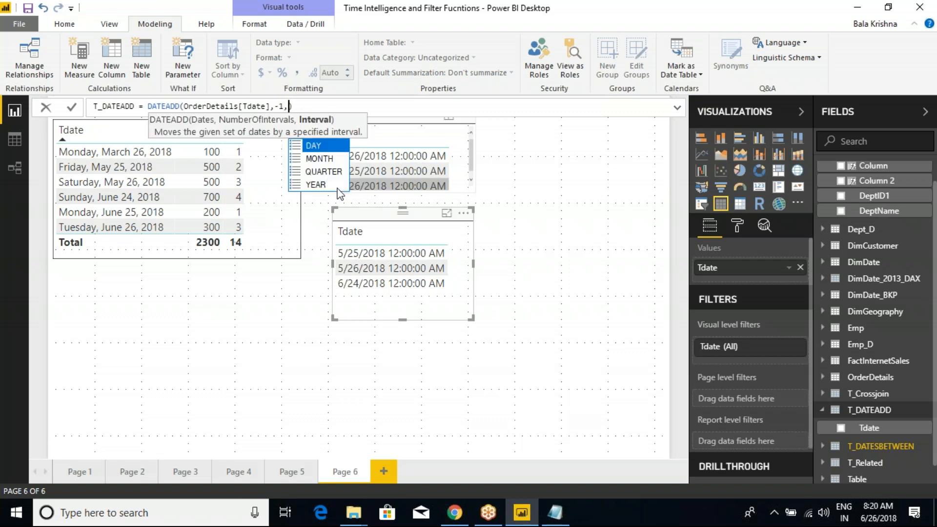
key("Down")
key("Tab")
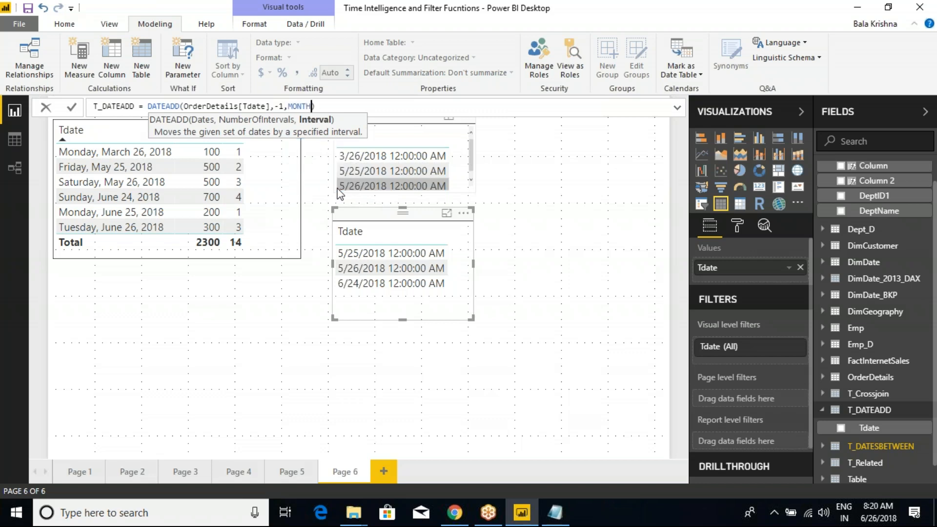
type(")")
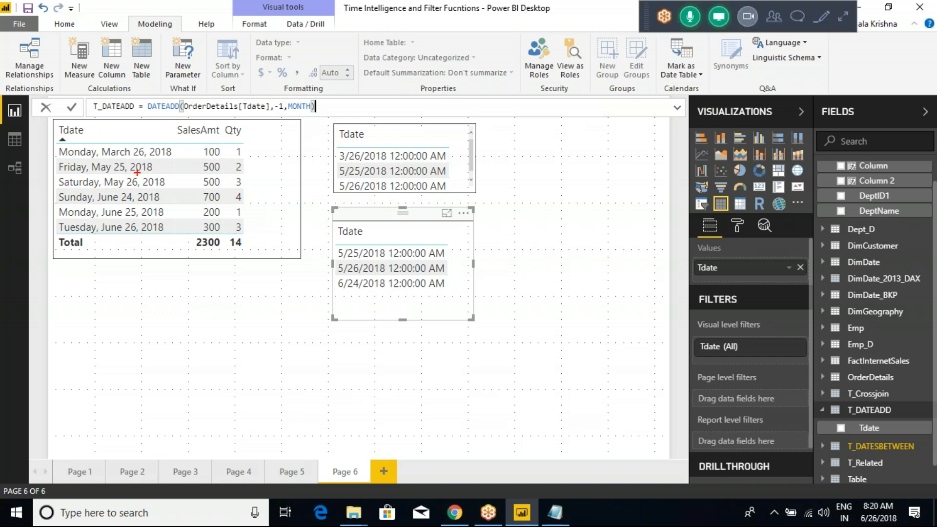
Mark the OrderDetails Tdate column, its June dates and the March and May dates on screen, and clear the marks
left_click_drag(47, 121, 182, 262)
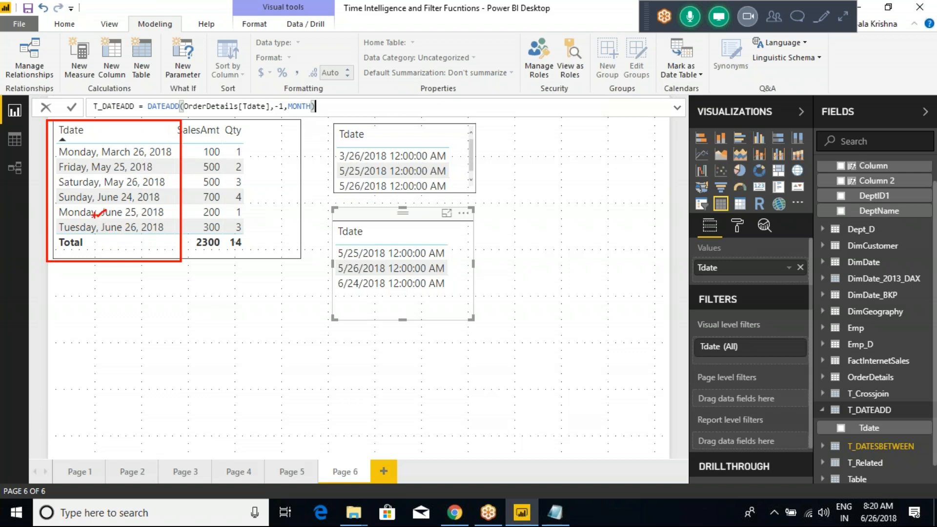
left_click_drag(92, 197, 108, 227)
mouse_move(67, 191)
left_mouse_down()
mouse_move(180, 189)
mouse_move(186, 152)
mouse_move(71, 136)
mouse_move(52, 171)
mouse_move(58, 189)
left_mouse_up()
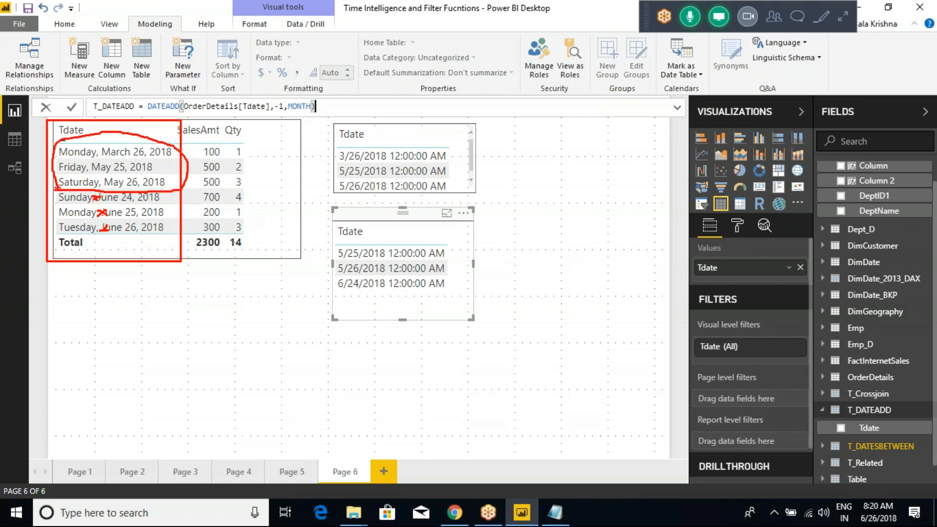
key("Escape")
Commit the edited T_DATEADD formula, and reposition and enlarge its table visual to fit the dates
left_click(74, 109)
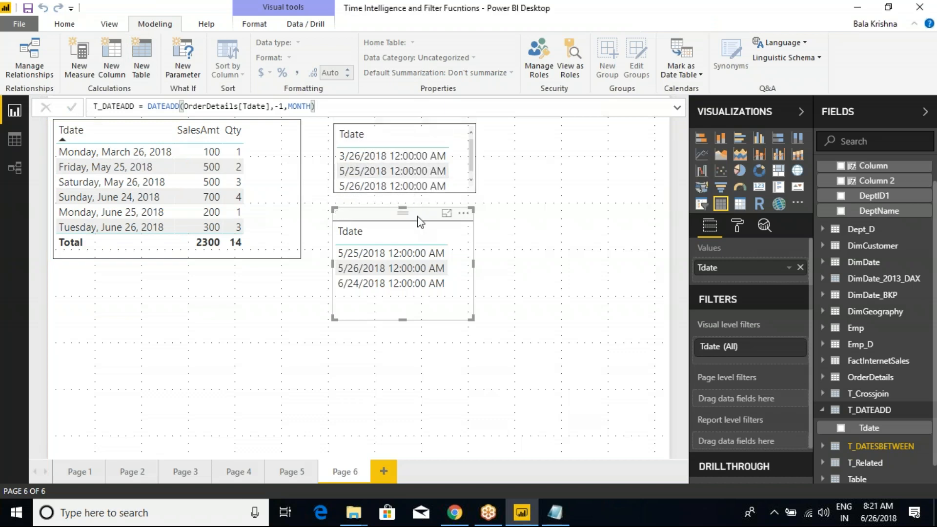
left_click_drag(353, 161, 363, 151)
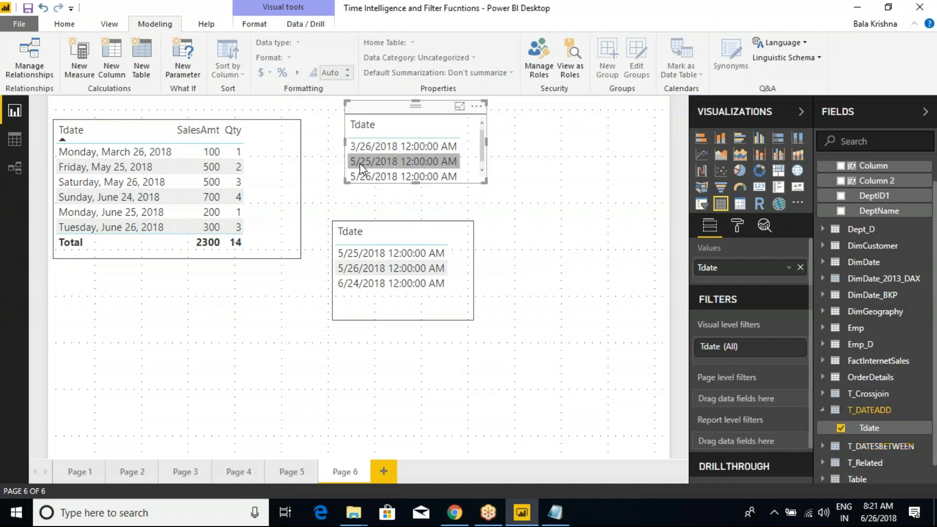
left_click_drag(484, 181, 484, 199)
left_click_drag(435, 115, 433, 119)
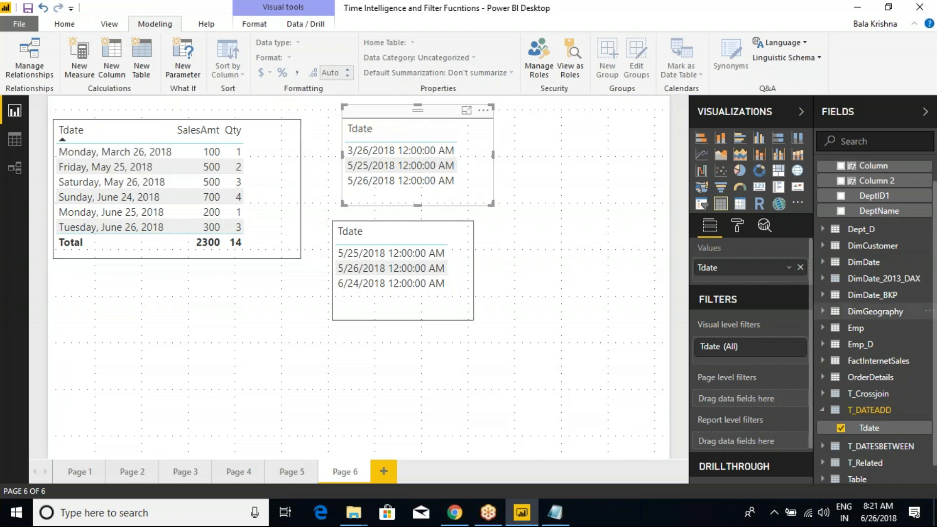
Change the interval argument of the T_DATEADD formula to QUARTER and apply it
left_click(882, 411)
left_click(312, 106)
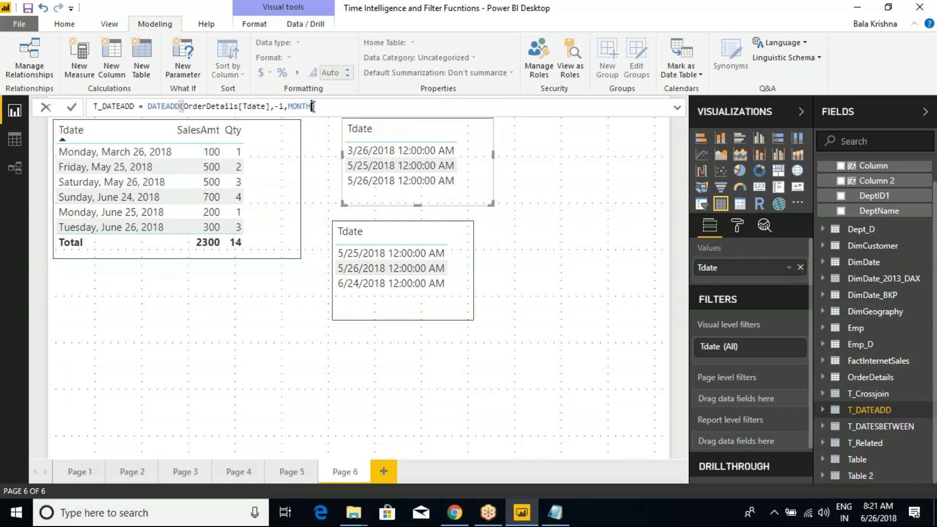
key("BackSpace")
key("BackSpace")
key("BackSpace")
key("BackSpace")
key("BackSpace")
type("Q")
key("Tab")
key("Return")
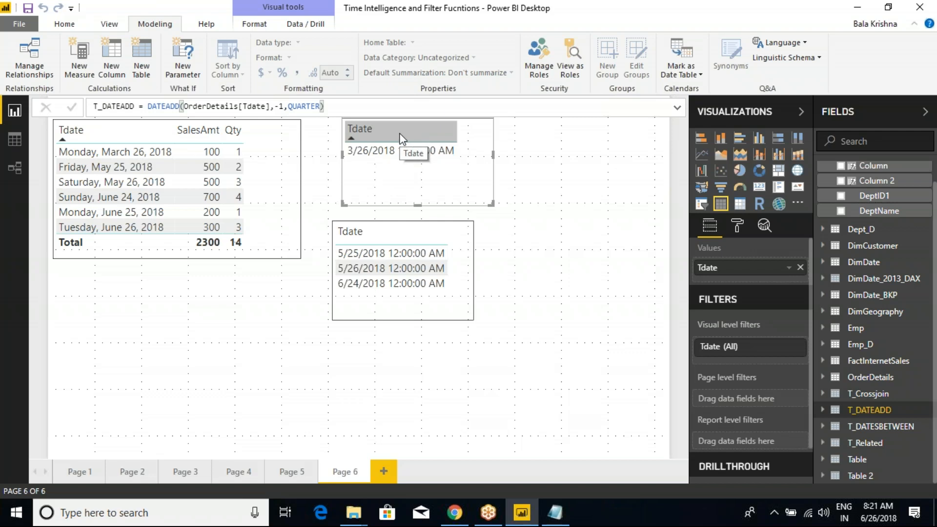
Handwrite an on-screen note about getting sales by quarter in the empty area below the visuals
key("ctrl+2")
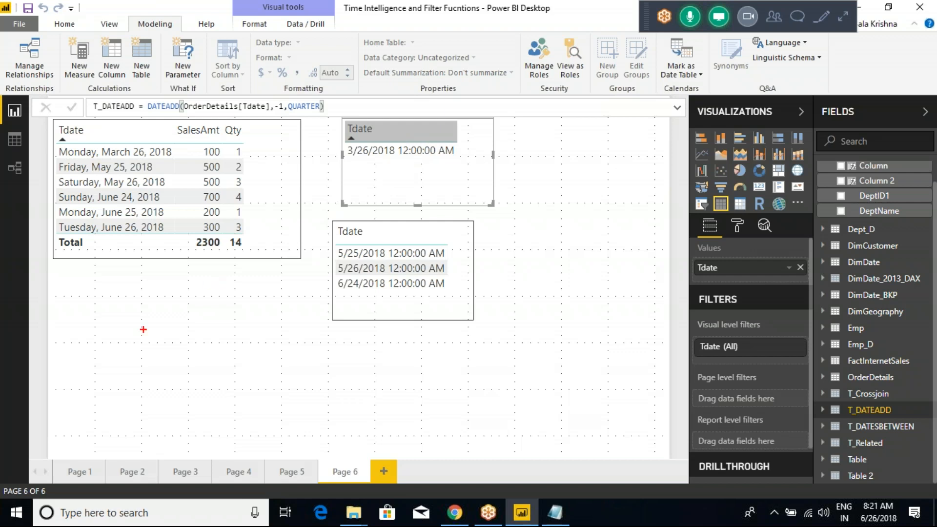
mouse_move(128, 289)
left_mouse_down()
mouse_move(98, 328)
mouse_move(106, 319)
mouse_move(114, 337)
mouse_move(135, 334)
left_mouse_up()
mouse_move(140, 317)
left_mouse_down()
mouse_move(140, 334)
mouse_move(165, 325)
mouse_move(195, 335)
mouse_move(220, 315)
mouse_move(270, 346)
left_mouse_up()
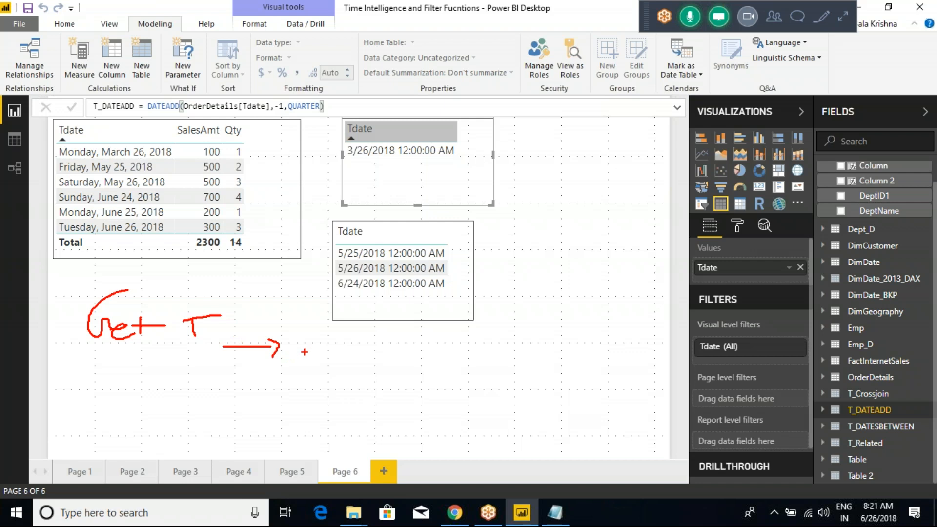
mouse_move(318, 352)
left_mouse_down()
mouse_move(311, 388)
mouse_move(287, 403)
mouse_move(351, 385)
left_mouse_up()
mouse_move(379, 326)
left_mouse_down()
mouse_move(385, 343)
mouse_move(364, 367)
mouse_move(372, 368)
mouse_move(370, 390)
mouse_move(398, 393)
left_mouse_up()
left_click(378, 367)
left_click_drag(380, 388, 386, 407)
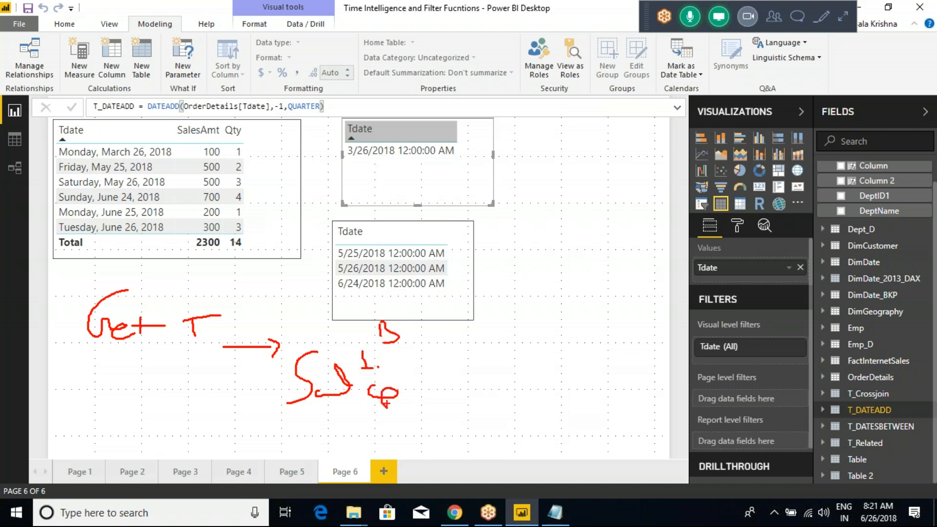
Mark the DATEADD formula, its QUARTER argument and the March 26, 2018 date in both visuals, and clear all marks
mouse_move(151, 92)
left_mouse_down()
mouse_move(164, 117)
mouse_move(302, 126)
mouse_move(268, 88)
mouse_move(152, 89)
left_mouse_up()
mouse_move(267, 116)
left_mouse_down()
mouse_move(284, 124)
mouse_move(317, 101)
mouse_move(312, 148)
left_mouse_up()
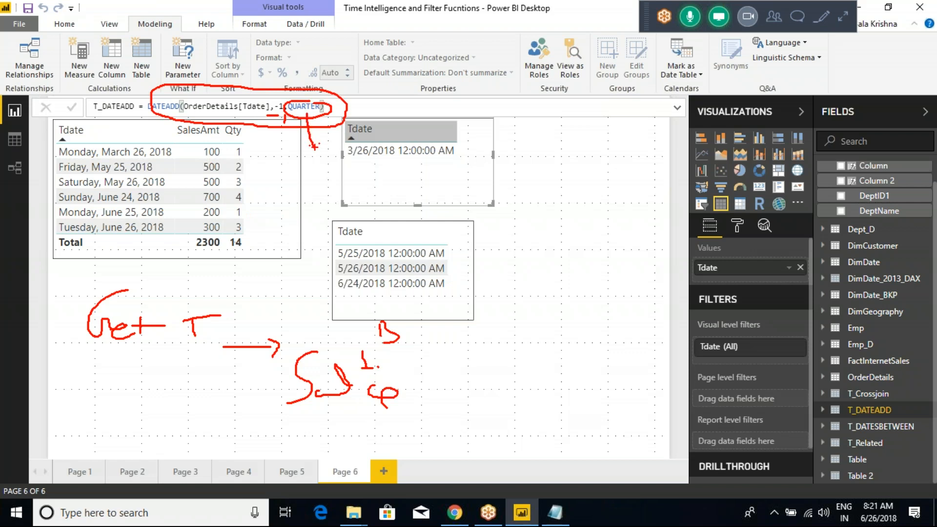
left_click_drag(60, 156, 210, 157)
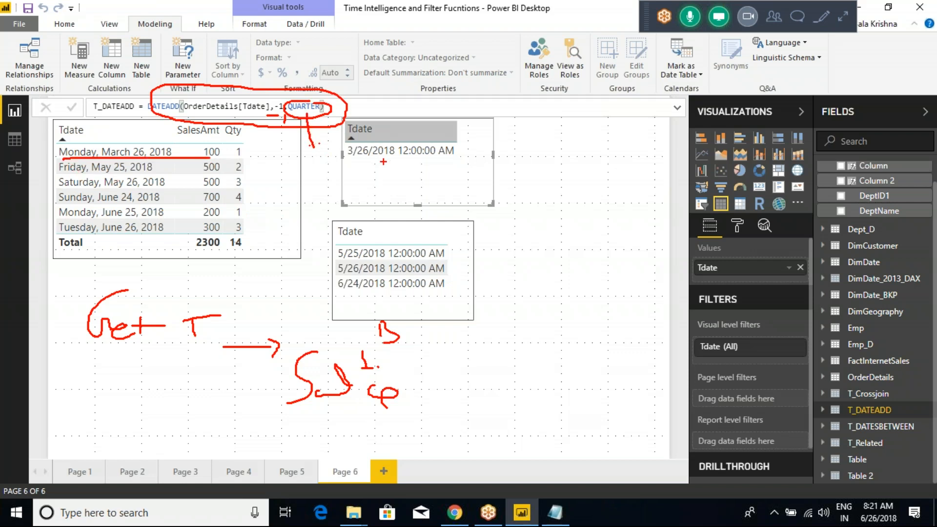
left_click_drag(344, 161, 450, 156)
key("Escape")
Change the interval argument of the T_DATEADD formula to YEAR and apply it
left_click(323, 107)
key("BackSpace")
key("BackSpace")
key("BackSpace")
key("BackSpace")
key("BackSpace")
key("BackSpace")
key("BackSpace")
type("YEAR")
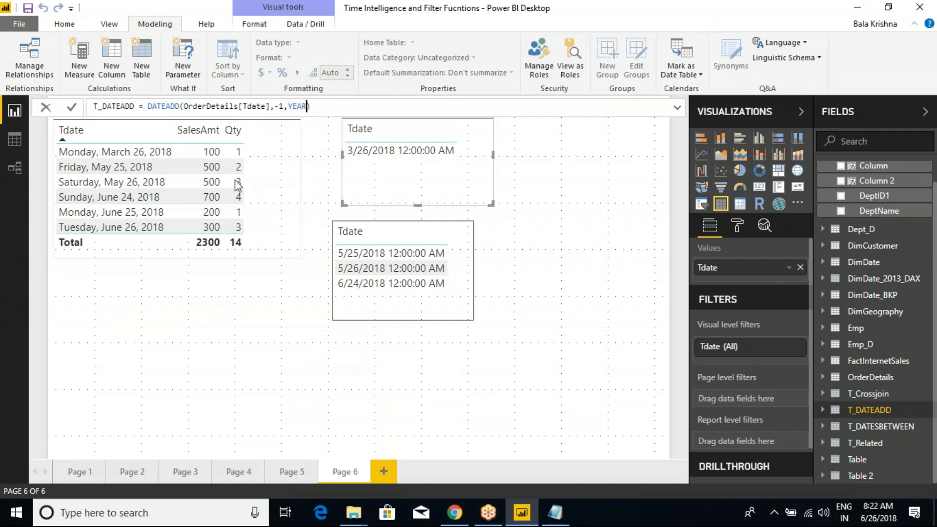
left_click(315, 105)
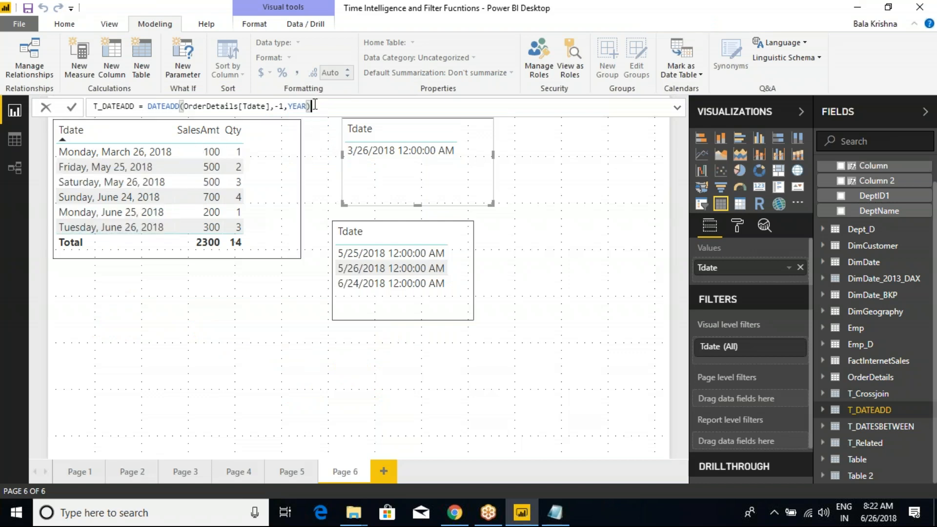
key("Return")
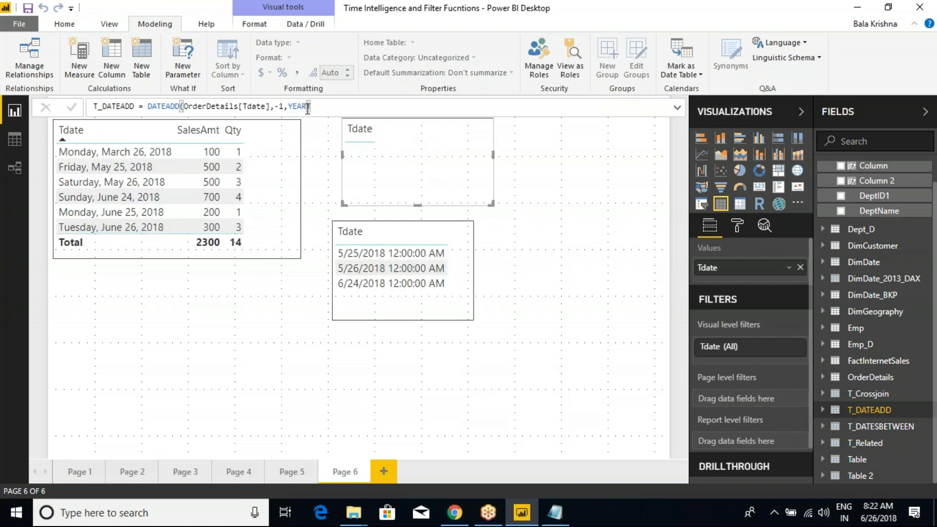
Set the interval argument of the T_DATEADD formula to DAY, apply it, and select the T_DATESBETWEEN visual
key("BackSpace")
type("DAY")
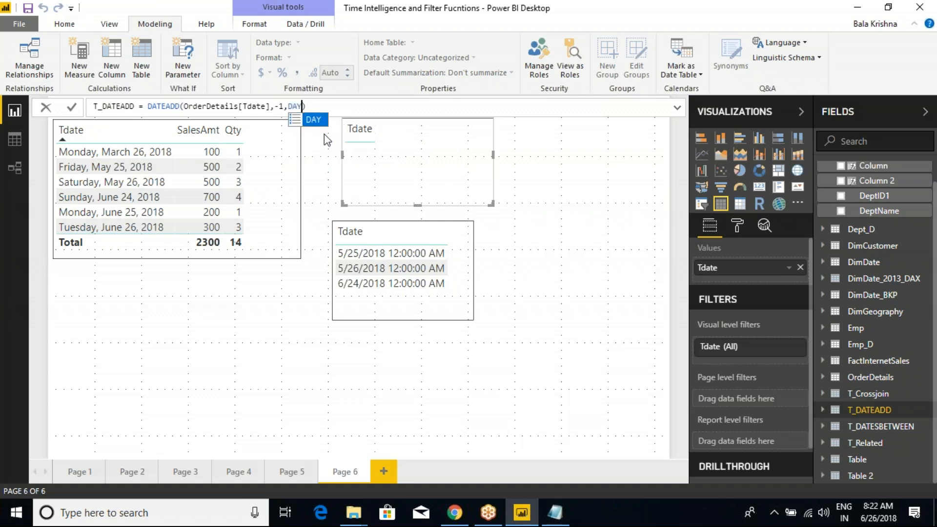
type(")")
key("Return")
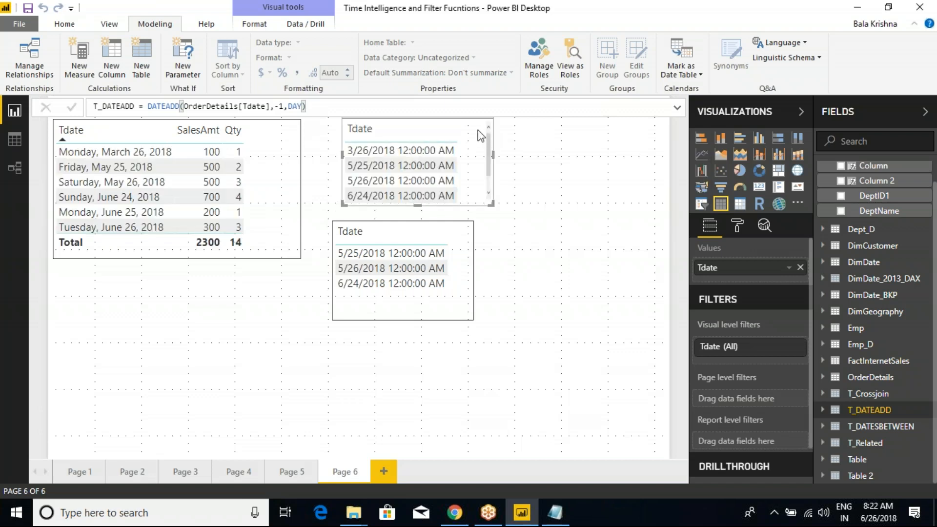
left_click(469, 140)
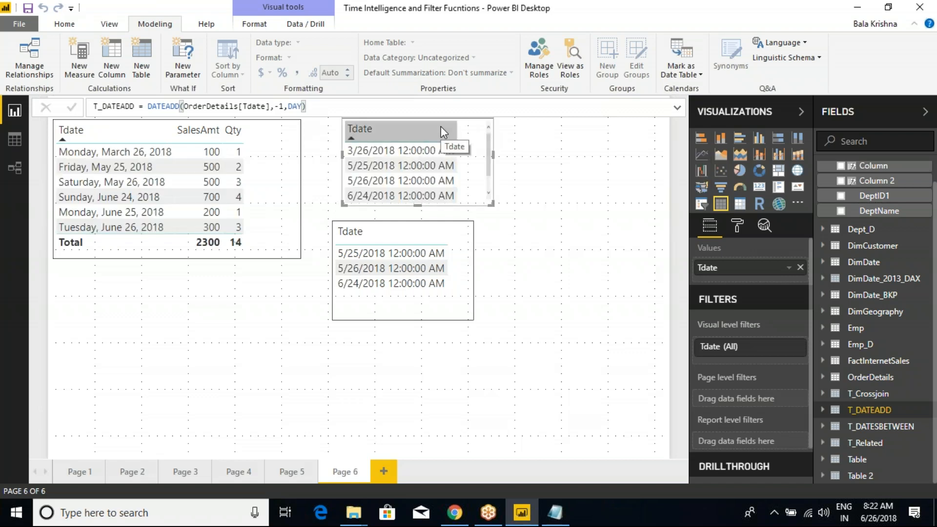
left_click(427, 221)
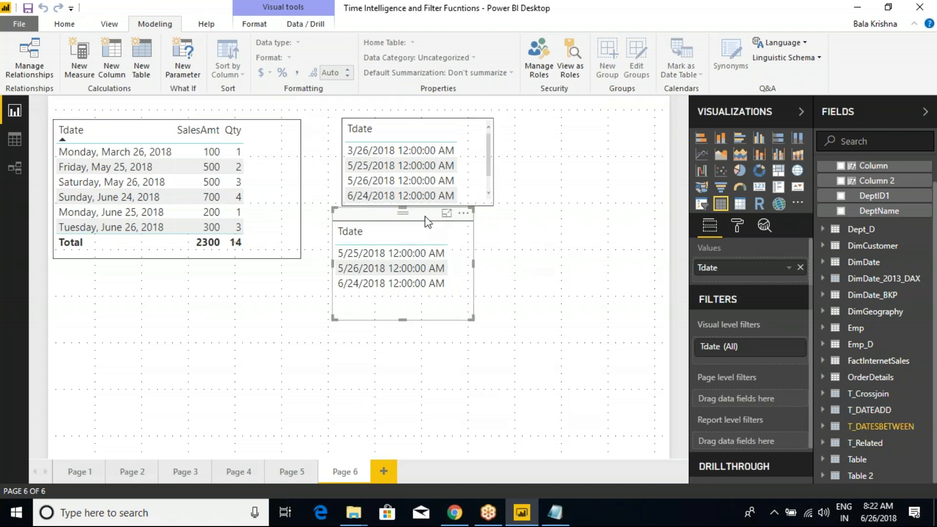
Switch to the Class Notes file in Notepad and highlight the DATEADD, DATESBETWEEN and DATESINPERIOD lines
left_click(555, 512)
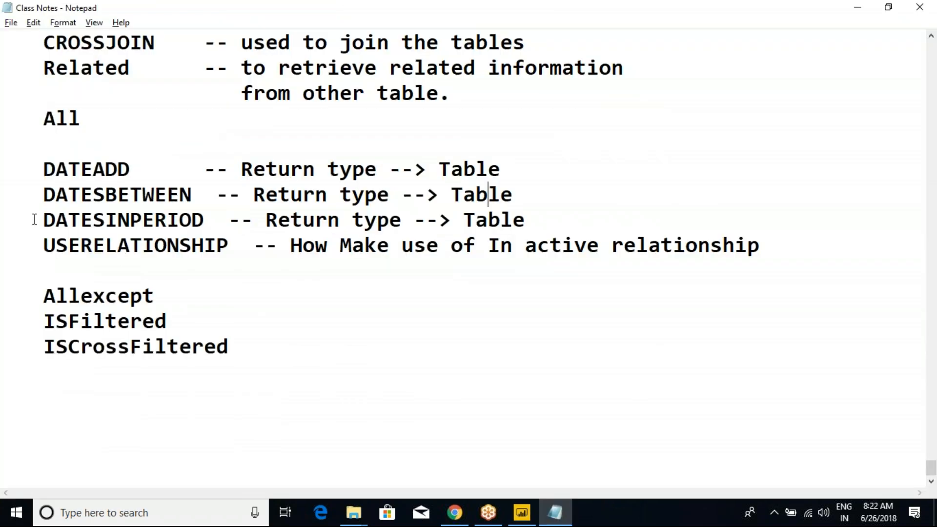
left_click_drag(44, 194, 218, 196)
left_click(218, 196)
left_click_drag(44, 220, 243, 220)
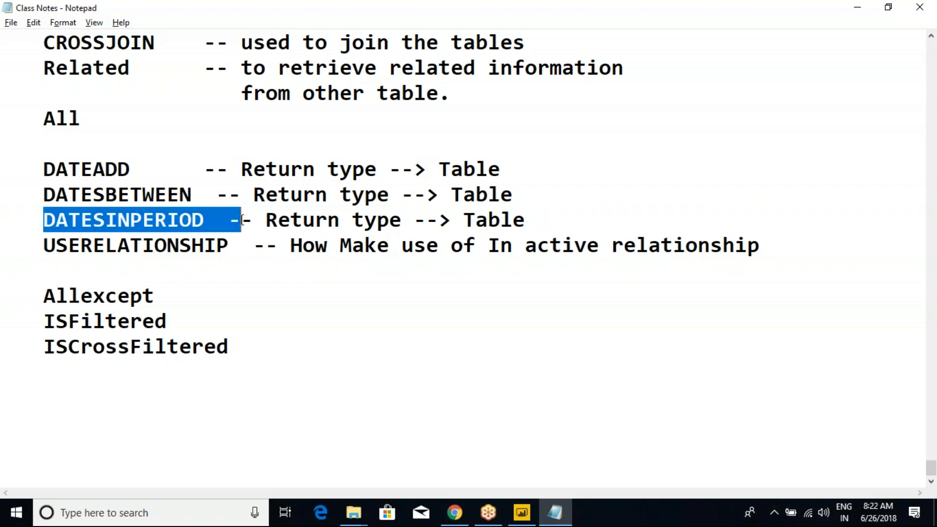
left_click(239, 219)
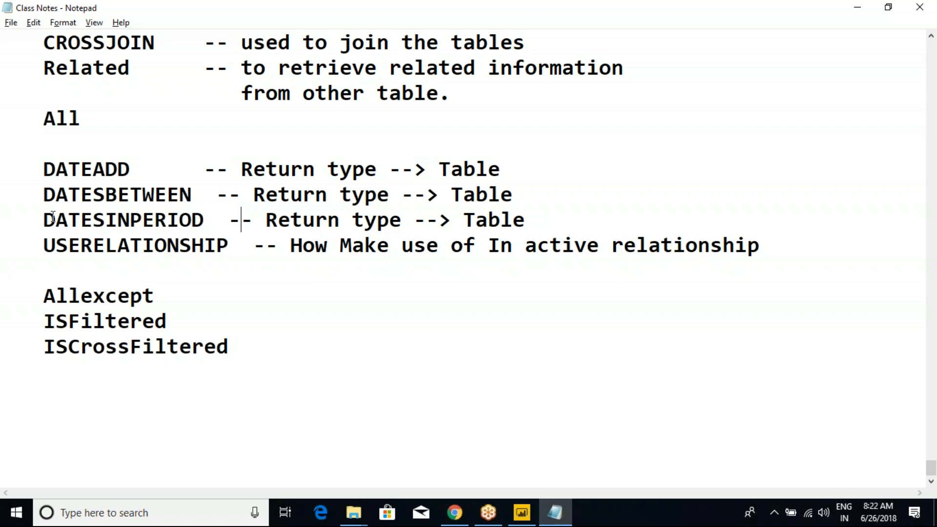
left_click_drag(44, 220, 353, 220)
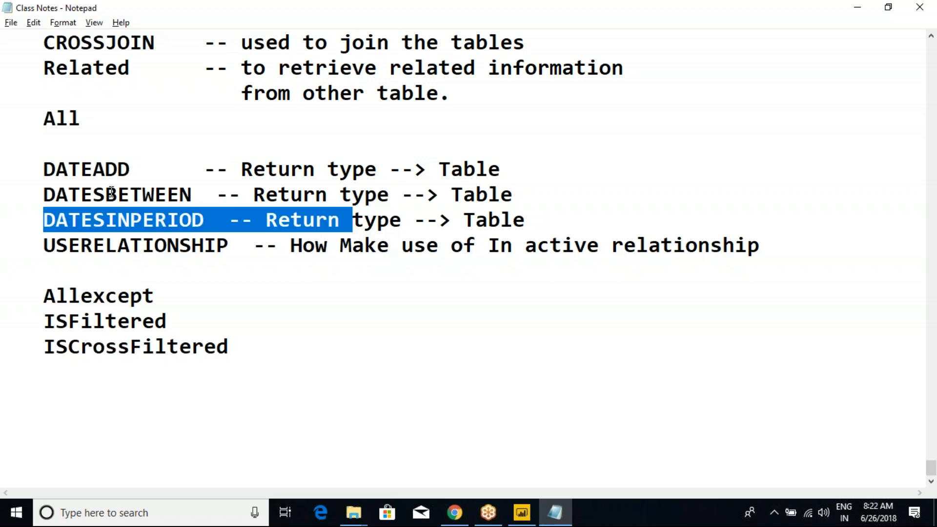
left_click_drag(33, 169, 513, 206)
left_click(513, 205)
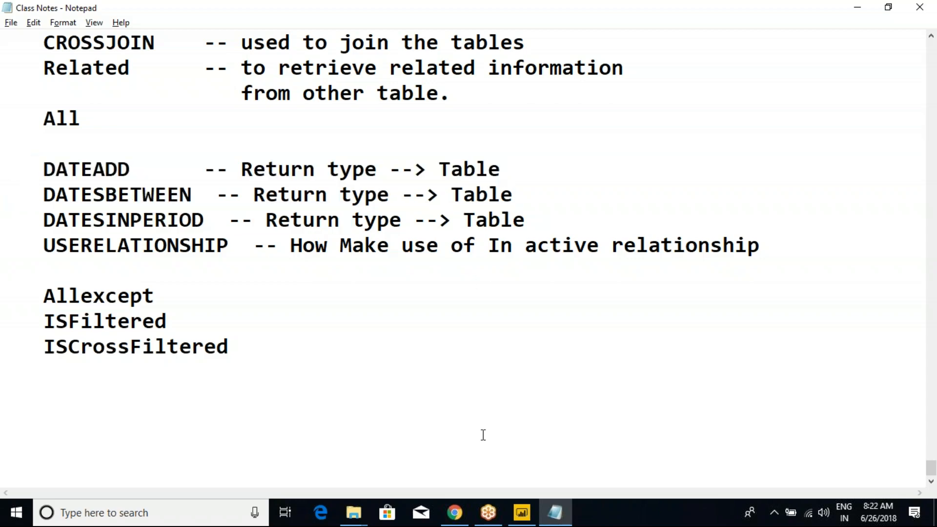
Return to Power BI Desktop, shift the T_DATESBETWEEN visual slightly, and collapse the Dept table's fields
left_click(522, 513)
left_click_drag(432, 231, 462, 233)
scroll(845, 244, "up", 1)
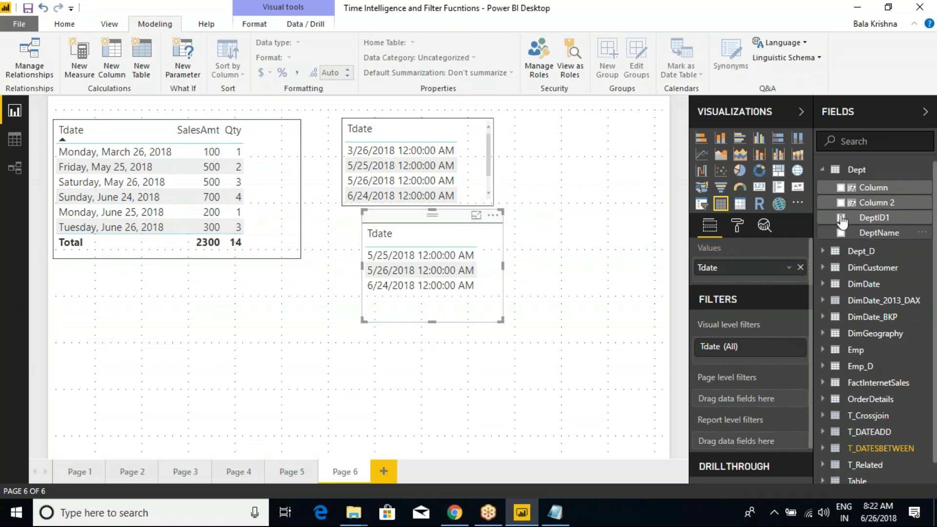
left_click(857, 169)
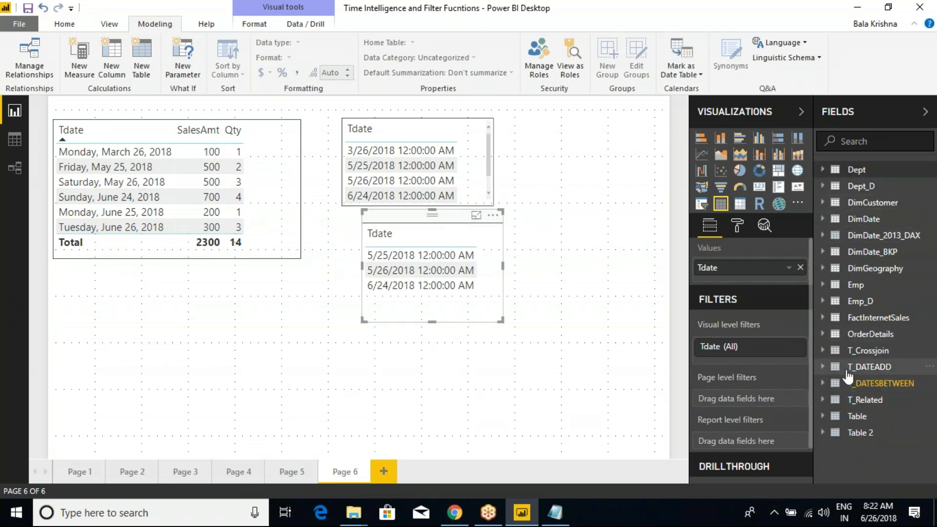
Create a new measure in the OrderDetails table, ready for its formula after the default name
left_click(822, 335)
right_click(865, 340)
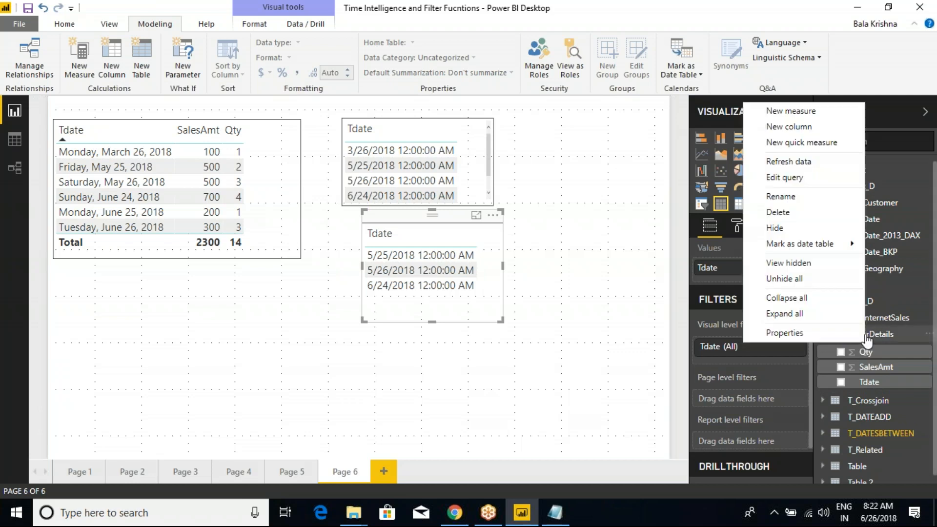
left_click(775, 111)
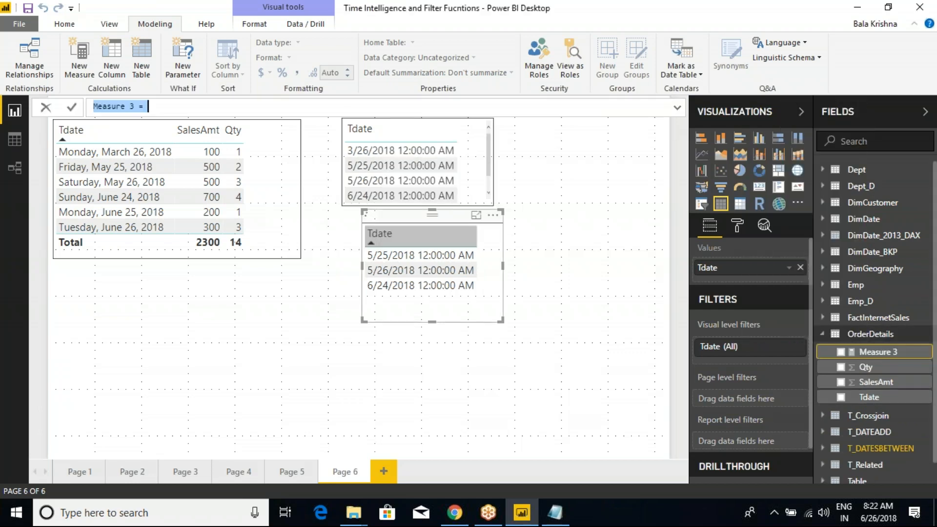
left_click(174, 106)
key("ctrl+a")
left_click(175, 106)
Begin the measure's formula with CALCULATE(SUM(OrderDetails[SalesAmt]), as the expression argument
type("CAL")
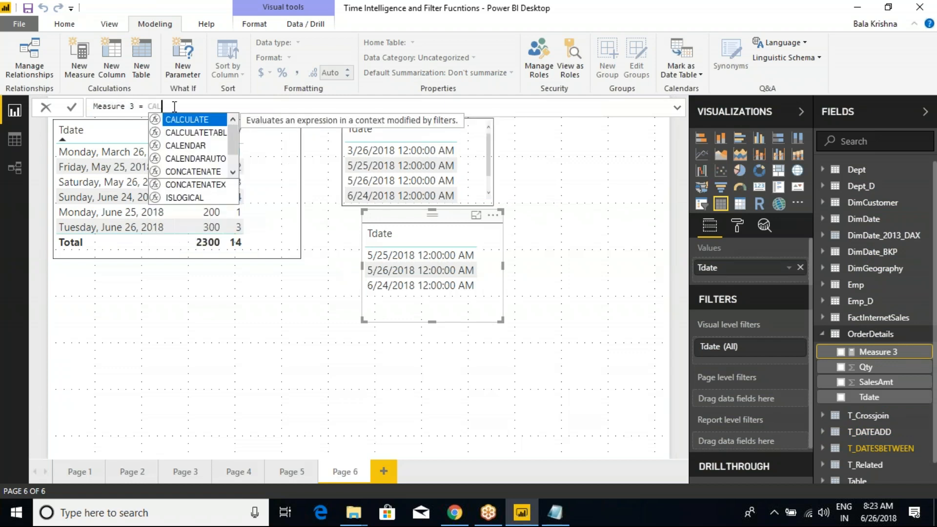
type("CULATE(S")
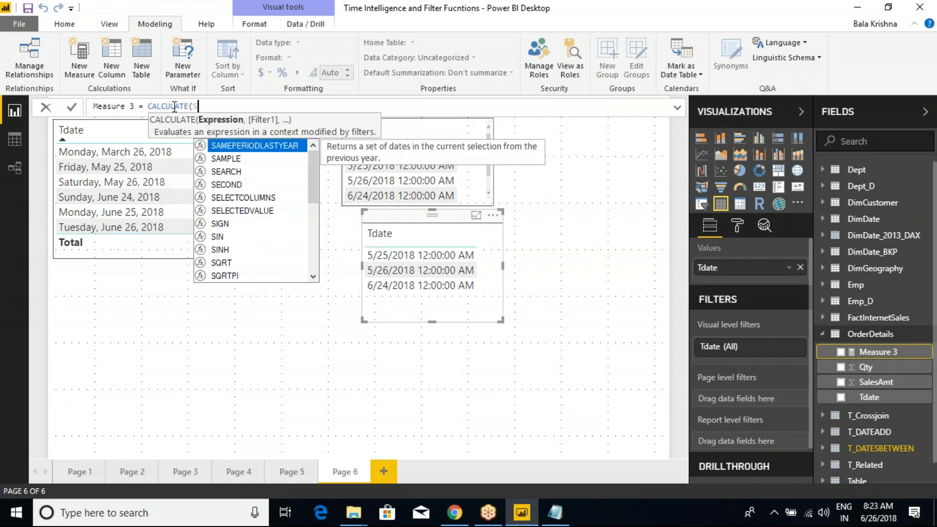
type("UM(SALES")
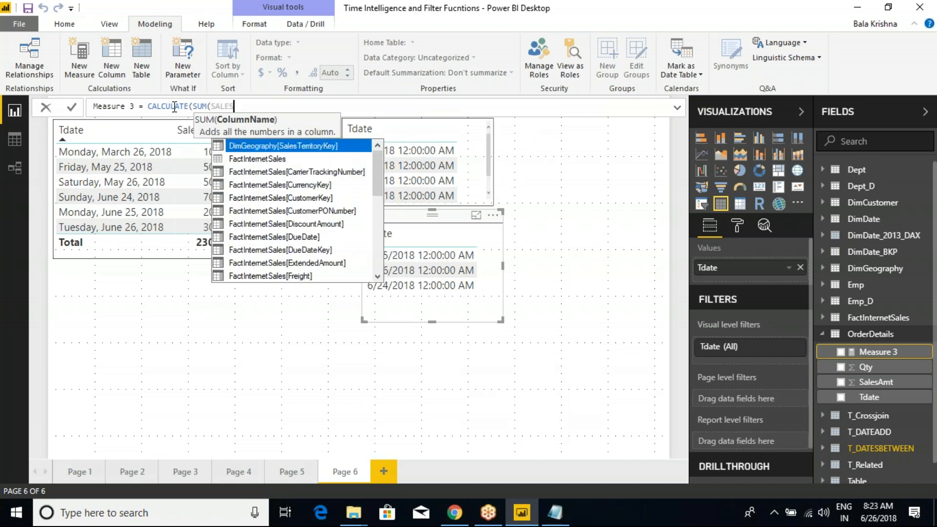
key("BackSpace")
key("BackSpace")
key("BackSpace")
key("BackSpace")
key("BackSpace")
type("AMT")
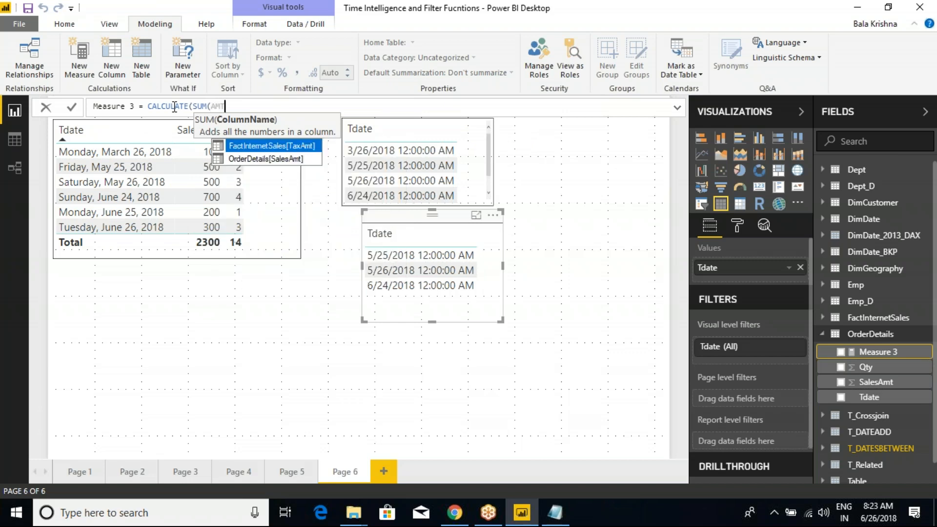
key("Down")
key("Tab")
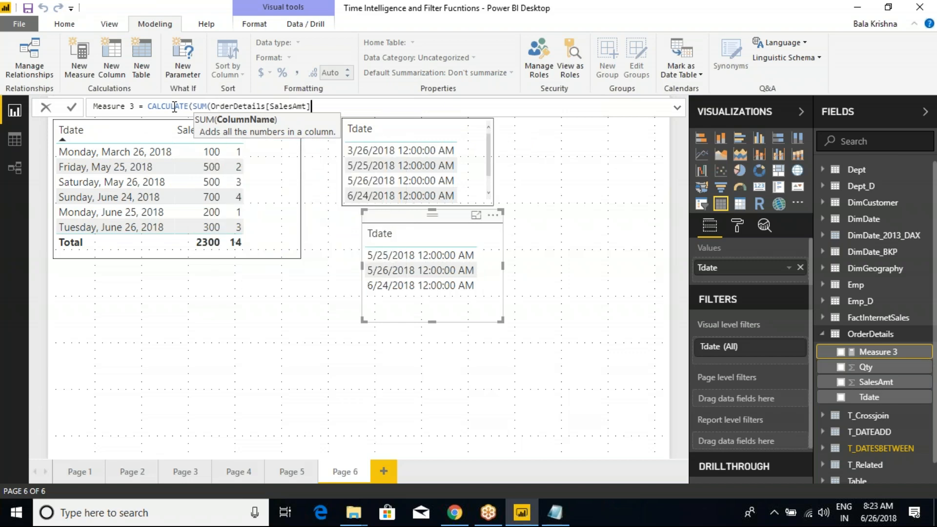
type("),")
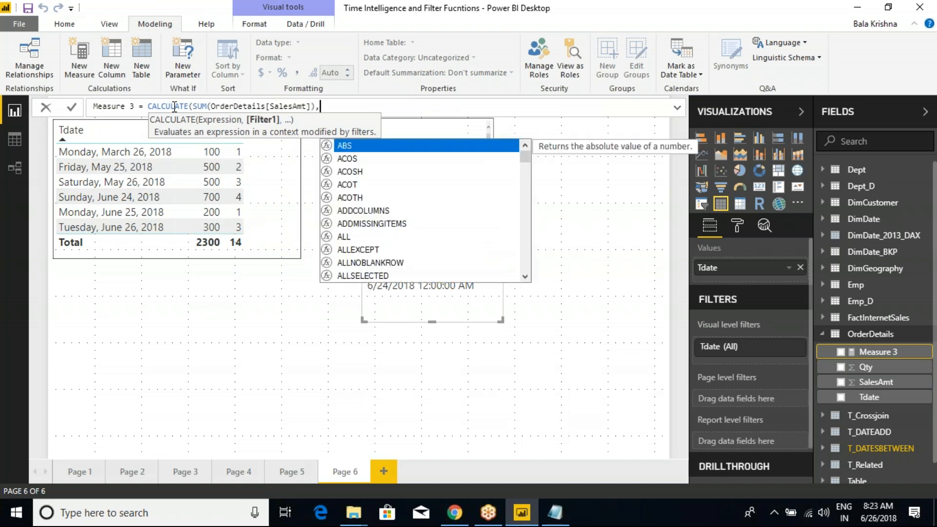
Complete the measure with the filter DATEADD(OrderDetails[Tdate],-1,MONTH) and commit the formula
type("DA")
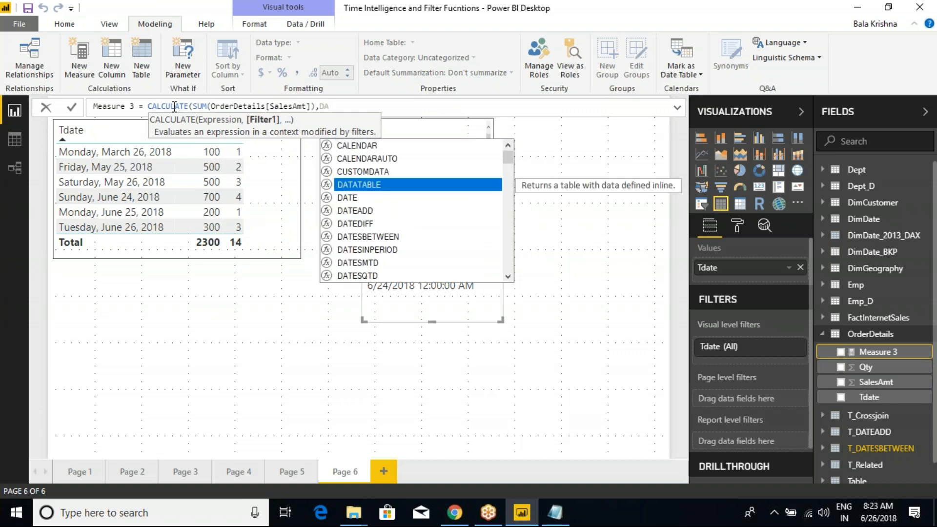
type("TEADD(")
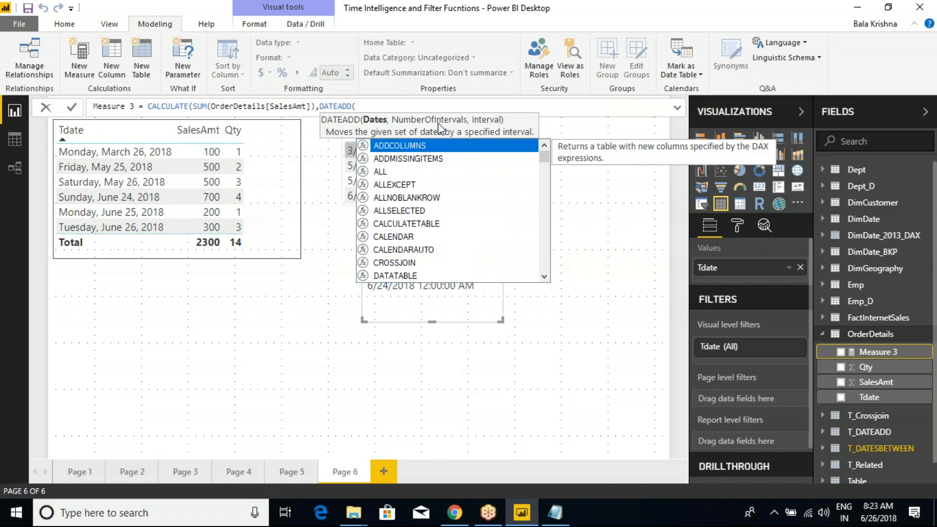
type("OrderDetails[Tdate]")
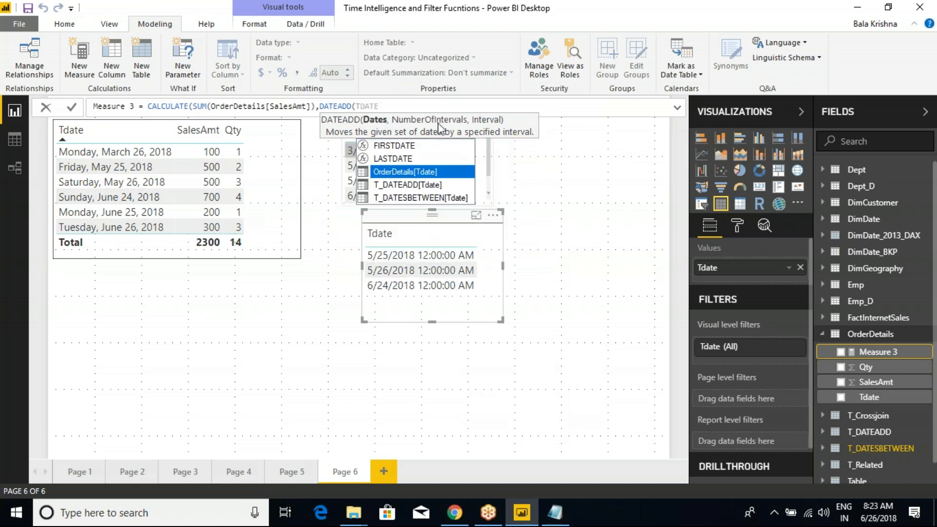
key("Tab")
type(",")
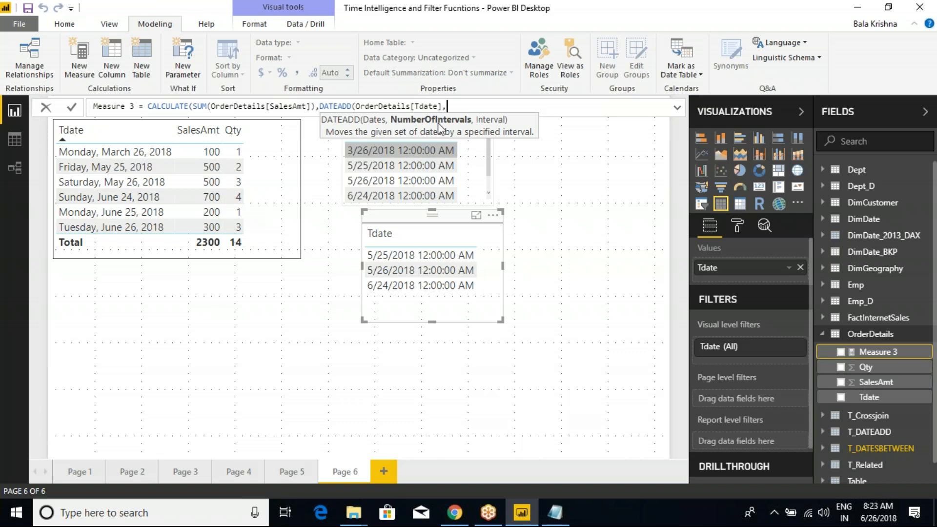
type("-1,")
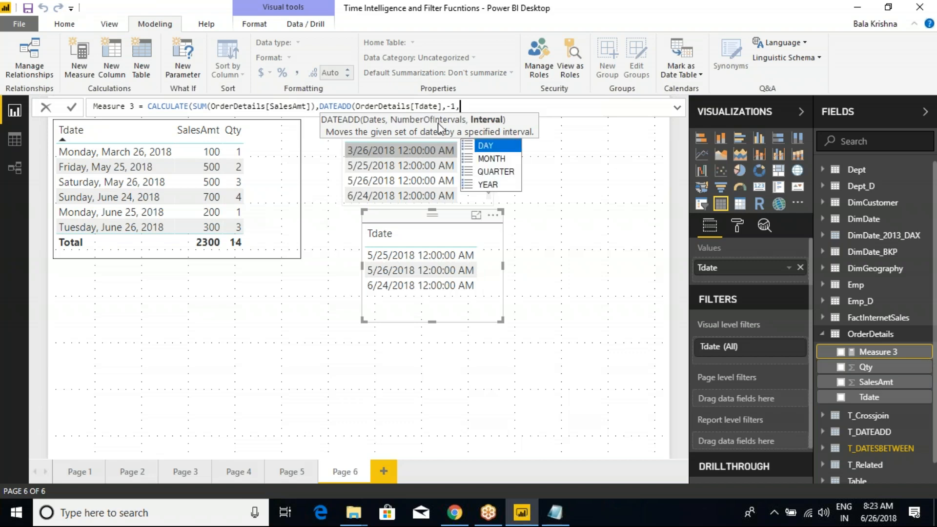
key("Down")
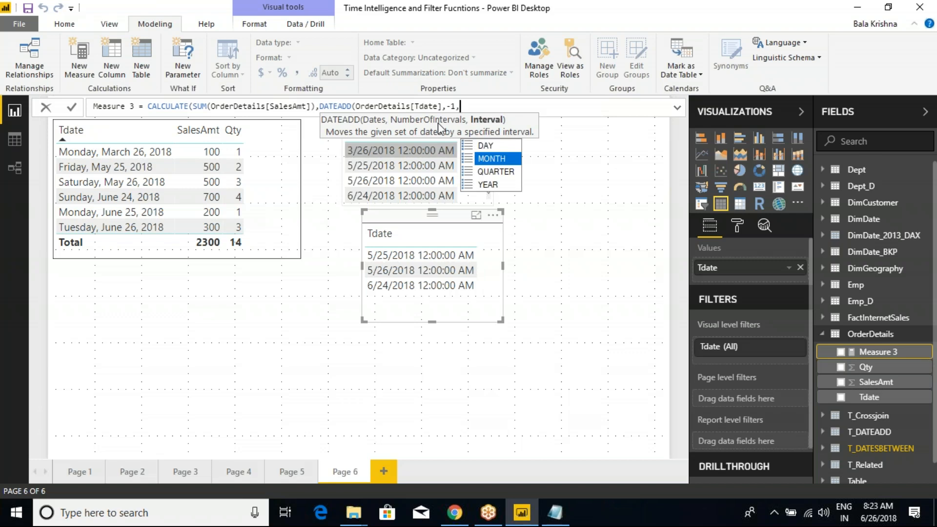
key("Tab")
type(")")
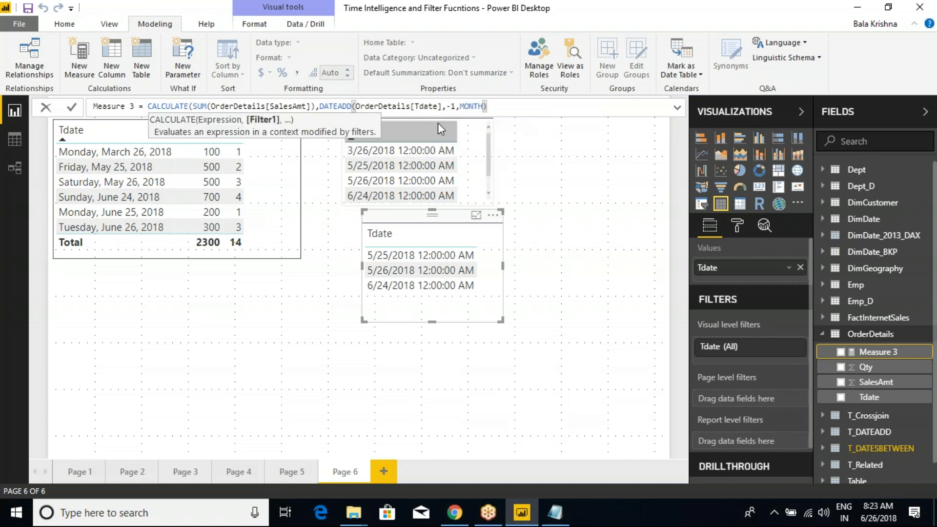
type(")")
key("Return")
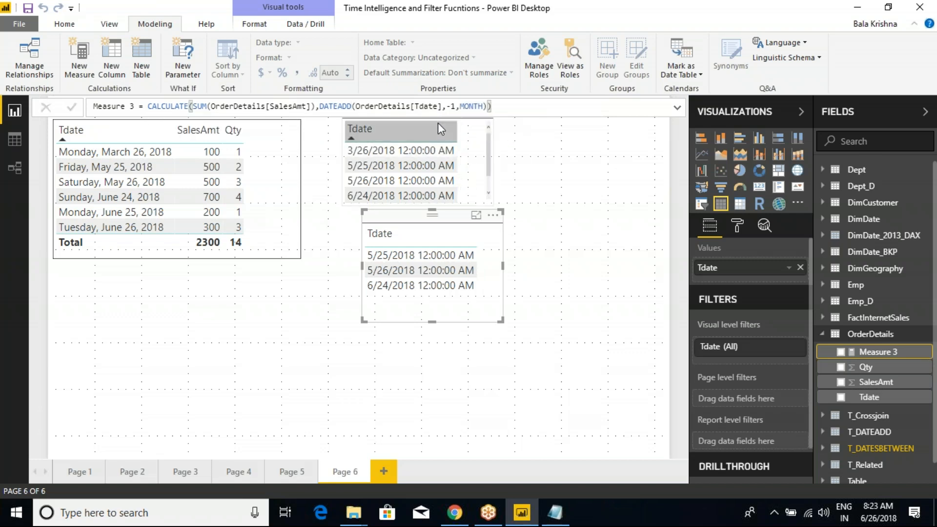
Move the T_DATESBETWEEN visual beside the T_DATEADD visual and add a small card visual below the T_DATEADD visual
left_click_drag(429, 227, 582, 132)
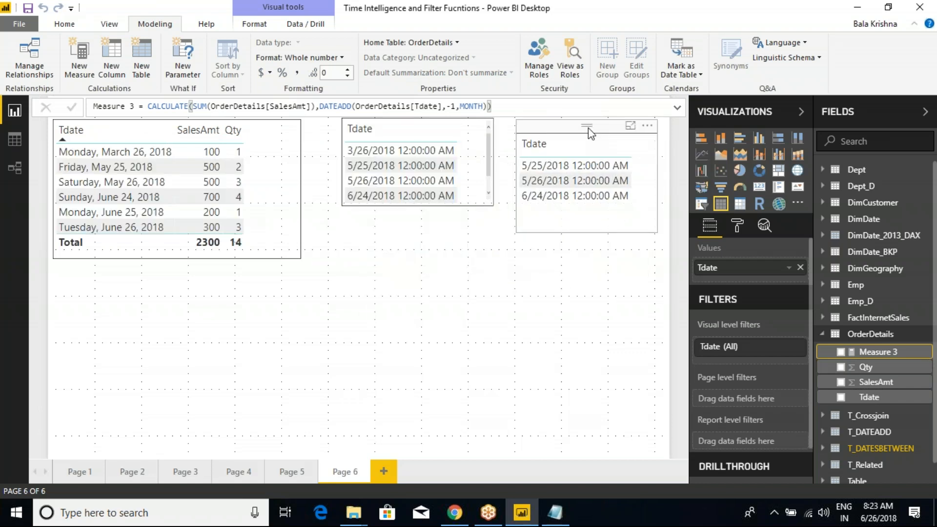
left_click(397, 247)
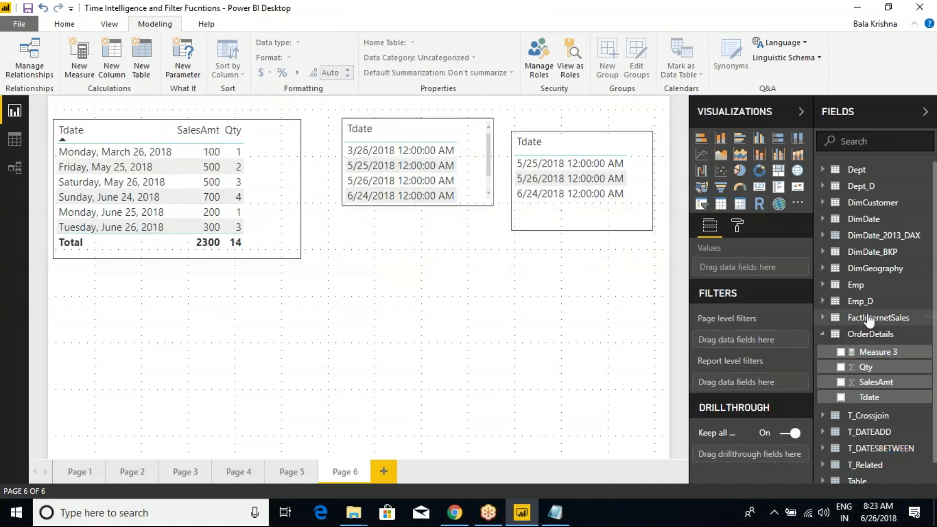
left_click(766, 192)
left_click_drag(159, 317, 169, 341)
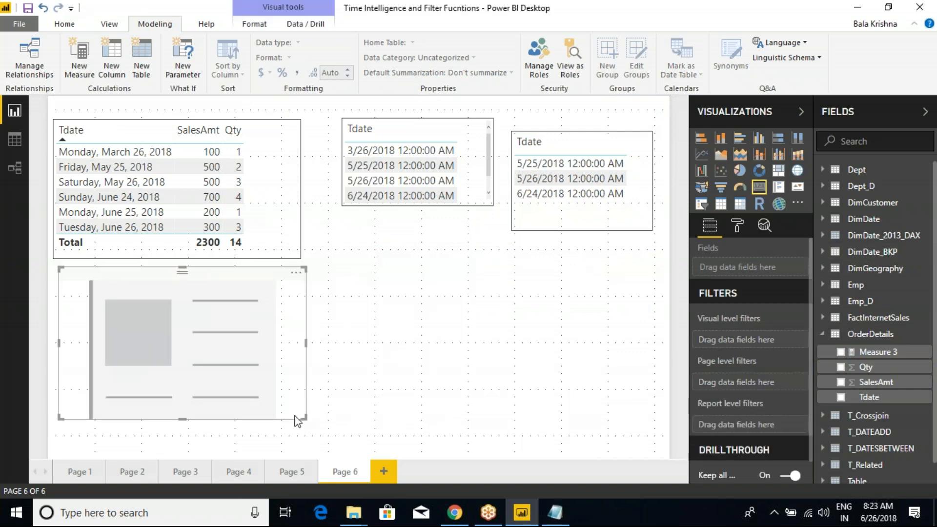
left_click_drag(296, 420, 174, 387)
left_click_drag(146, 346, 409, 317)
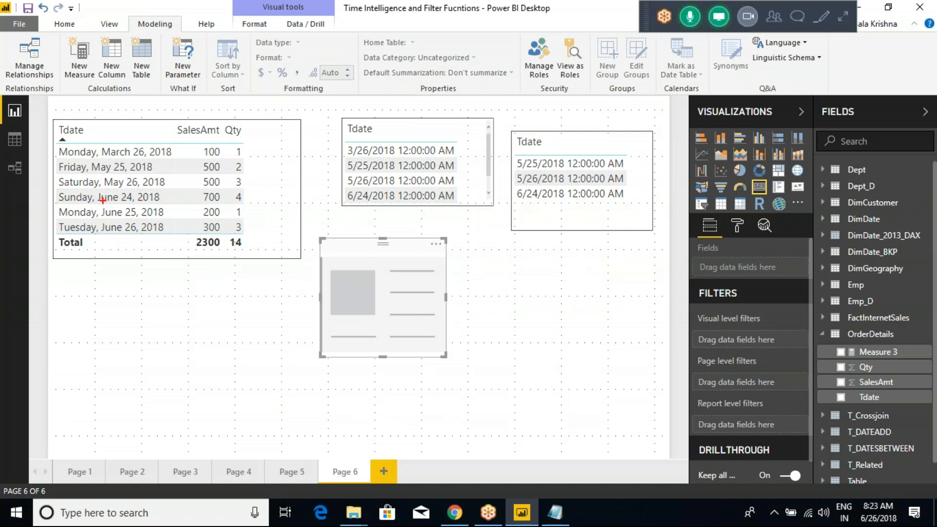
Outline the first three Tdate values and their SalesAmt amounts in the OrderDetails table visual, then clear the marks
mouse_move(50, 142)
left_mouse_down()
mouse_move(122, 184)
mouse_move(174, 189)
left_mouse_up()
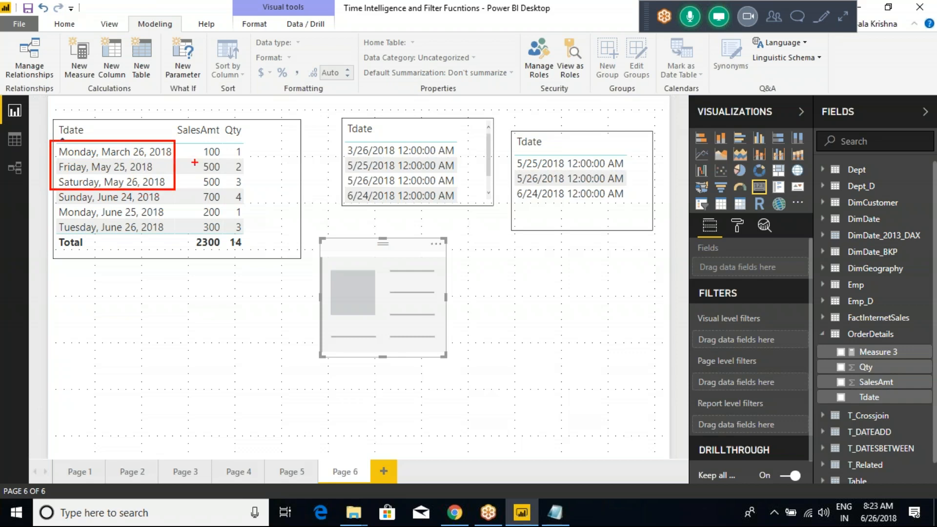
mouse_move(185, 142)
left_mouse_down()
mouse_move(214, 187)
mouse_move(229, 190)
left_mouse_up()
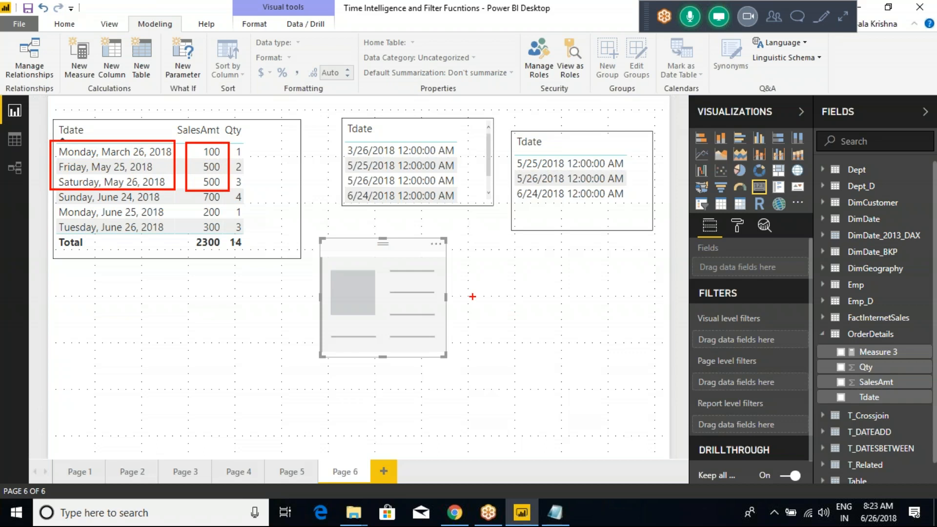
key("Escape")
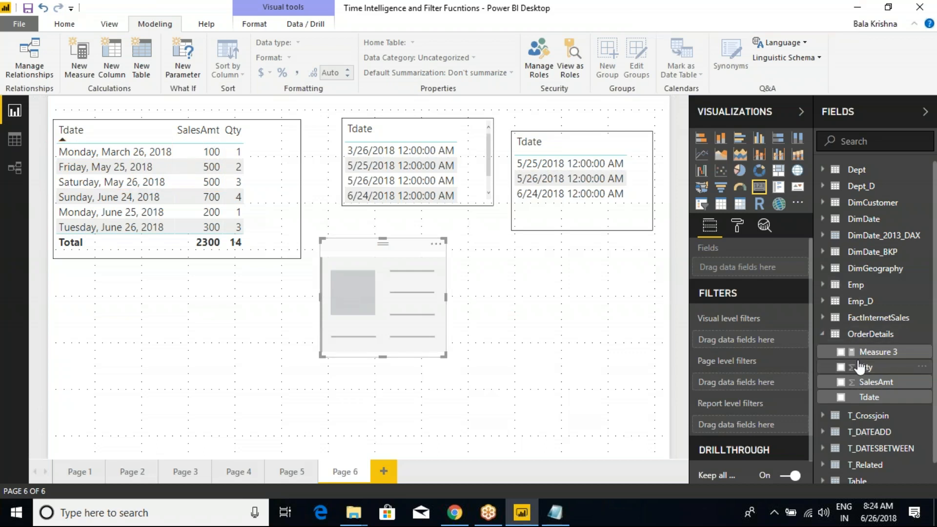
Add Measure 3 to the card and format its category label with slightly larger, black text
left_click_drag(874, 351, 747, 267)
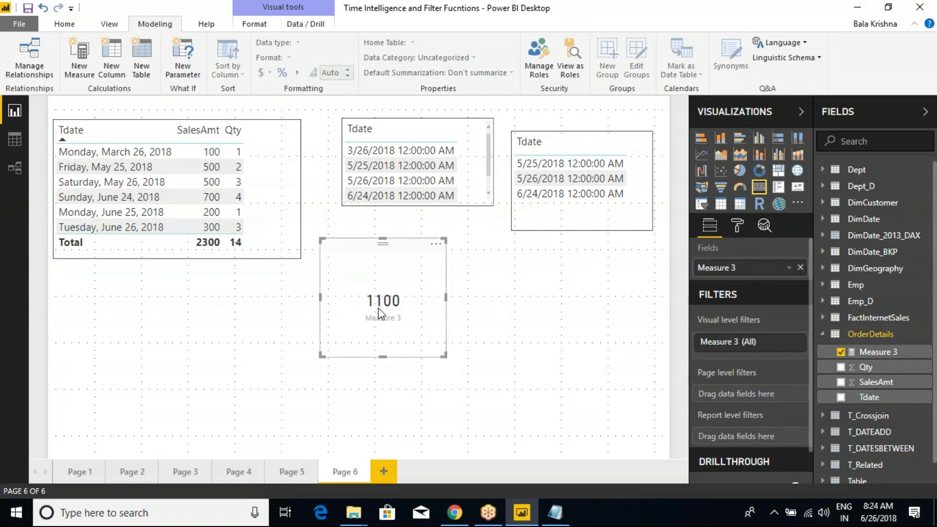
left_click(737, 225)
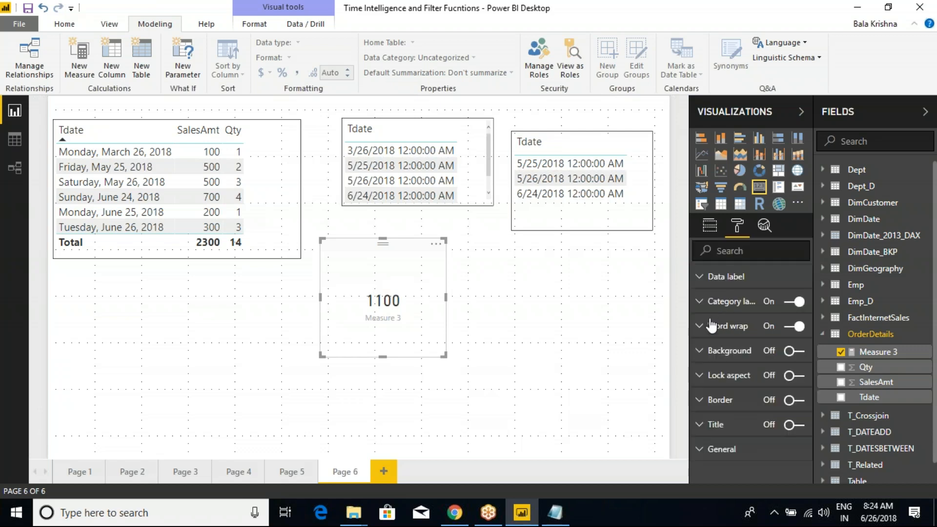
left_click(699, 302)
left_click(796, 348)
left_click(796, 347)
left_click(787, 325)
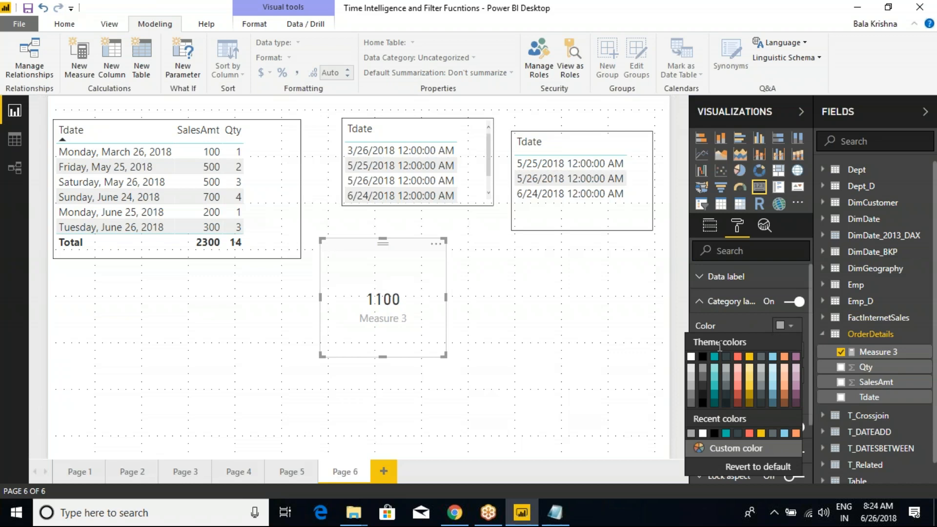
left_click(702, 357)
left_click(699, 301)
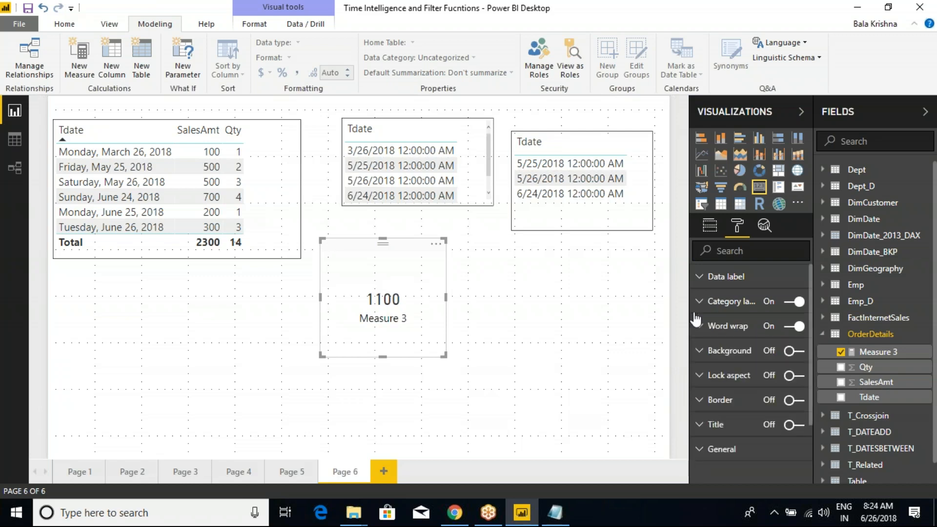
Set the card's data label to text size 32 and black
left_click(700, 276)
left_click(796, 371)
left_click(796, 372)
left_click(795, 372)
left_click(795, 372)
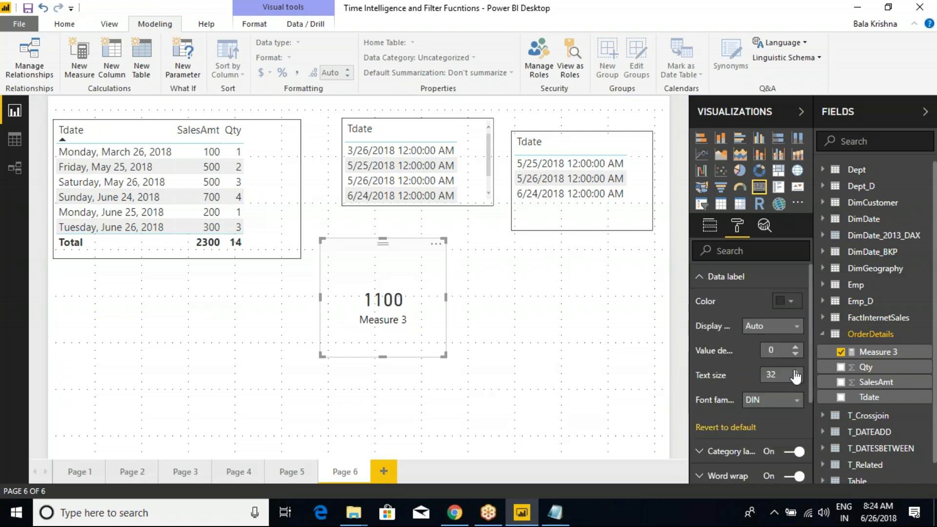
left_click(786, 301)
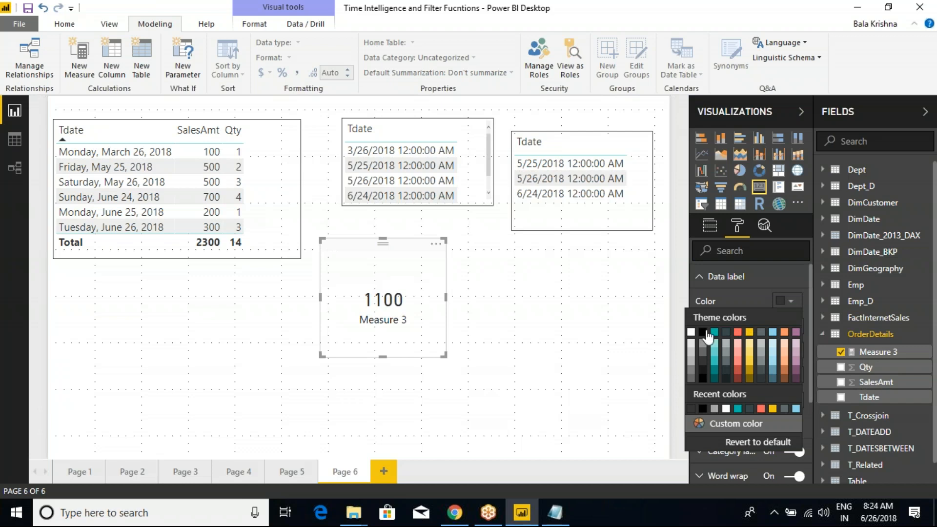
left_click(705, 333)
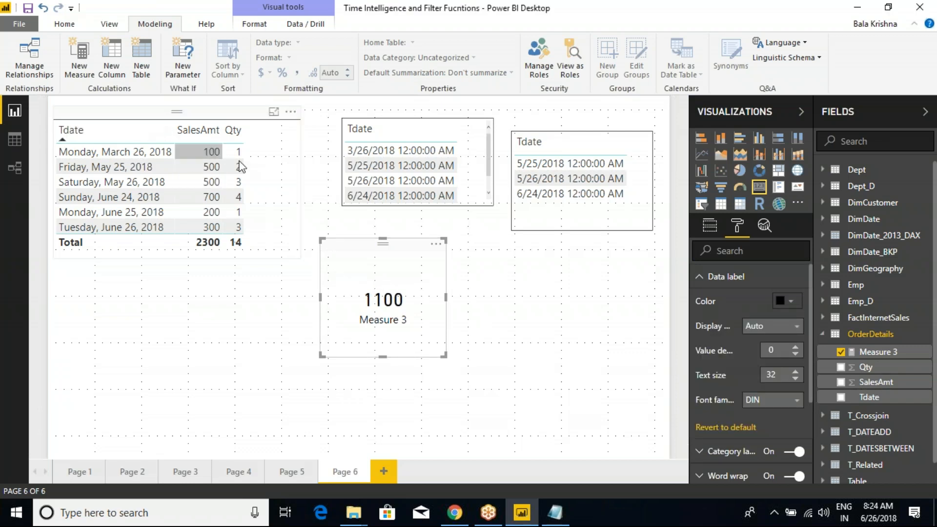
Mark the rows of the OrderDetails table visual with a downward freehand arrow, then clear it
left_click(252, 185)
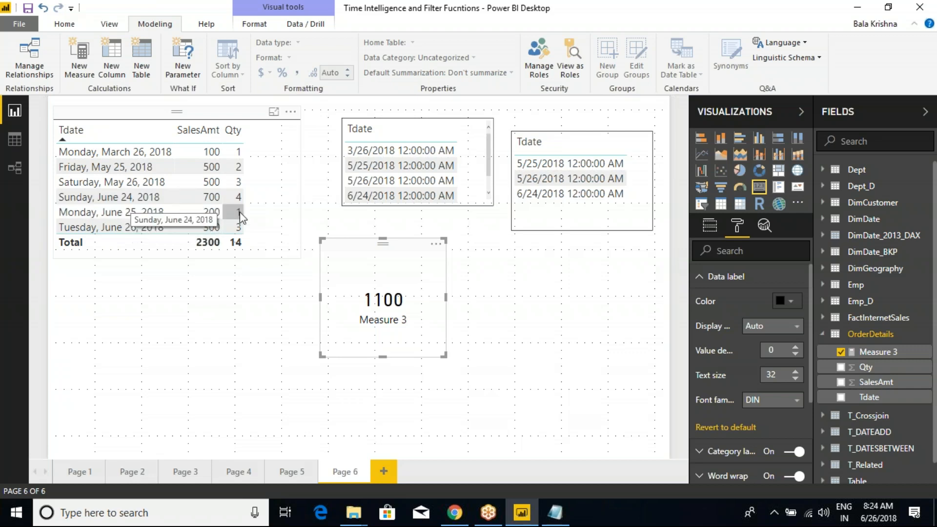
mouse_move(287, 162)
left_mouse_down()
mouse_move(278, 305)
mouse_move(258, 299)
left_mouse_up()
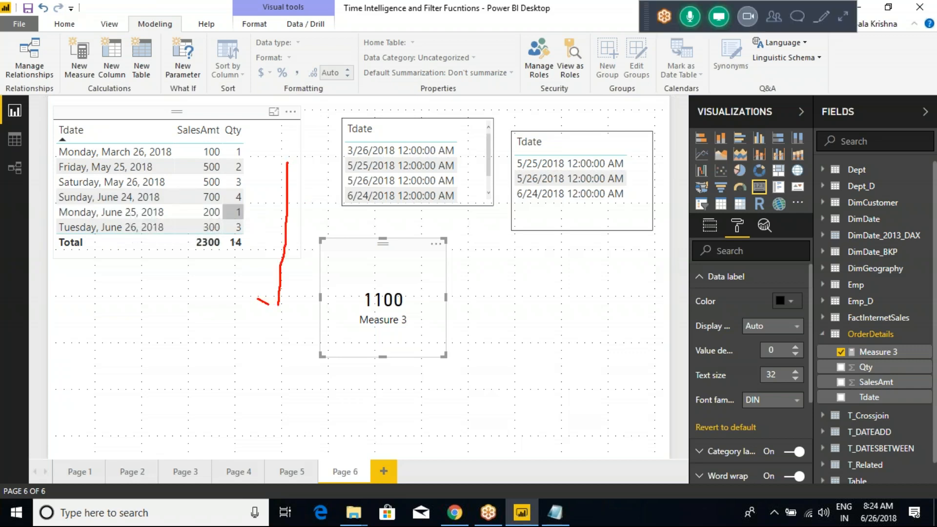
left_click(285, 304)
key("Escape")
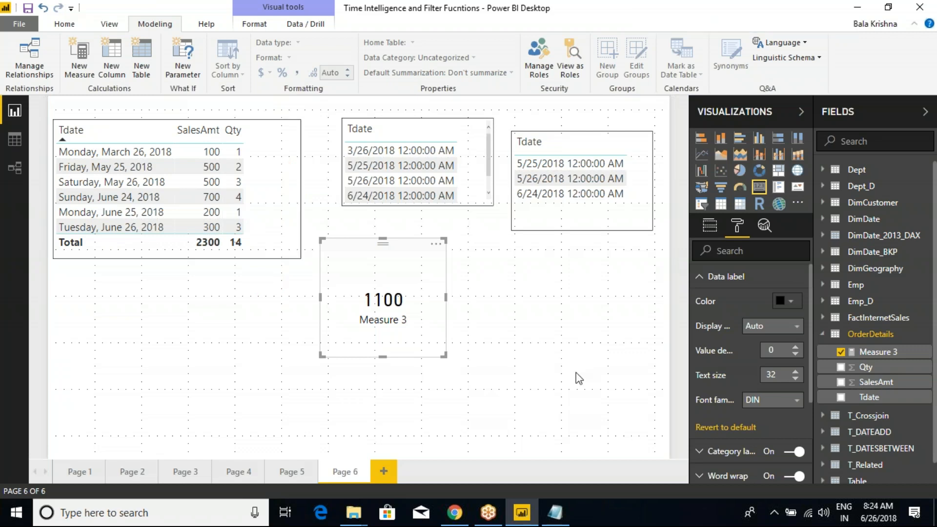
Shrink the Measure 3 card, place a copy to its right below the T_DATESBETWEEN visual, and select the original card
left_click_drag(445, 355, 429, 302)
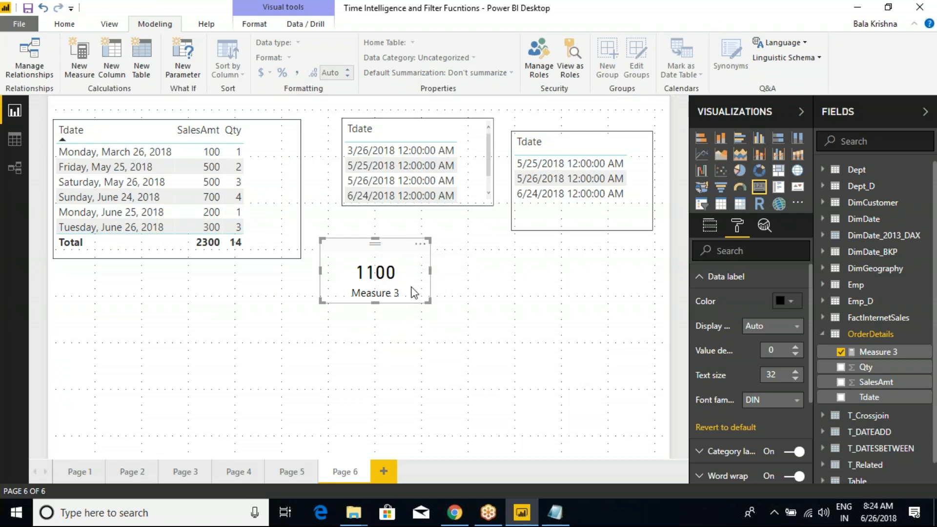
left_click(490, 288)
key("ctrl+v")
left_click_drag(372, 258, 503, 257)
left_click(428, 253)
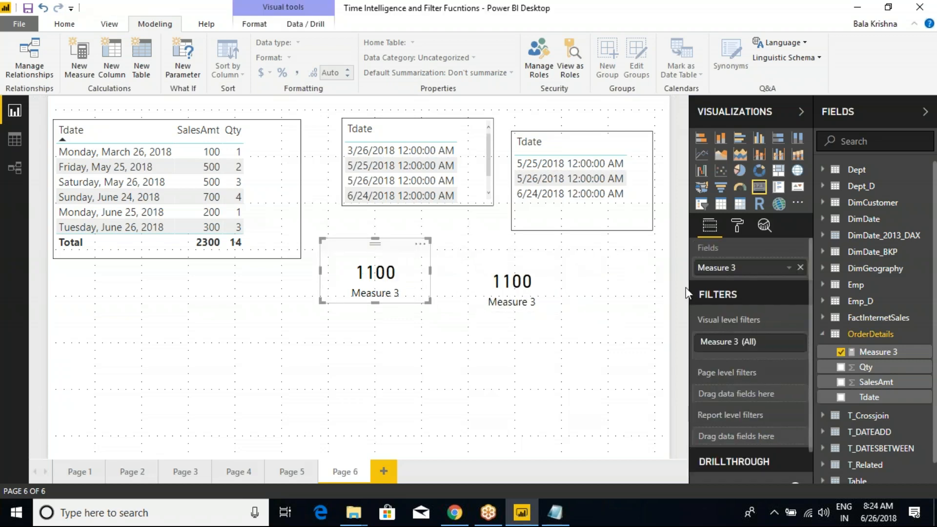
Turn on the border for both Measure 3 cards
left_click(737, 226)
left_click(794, 400)
left_click(535, 252)
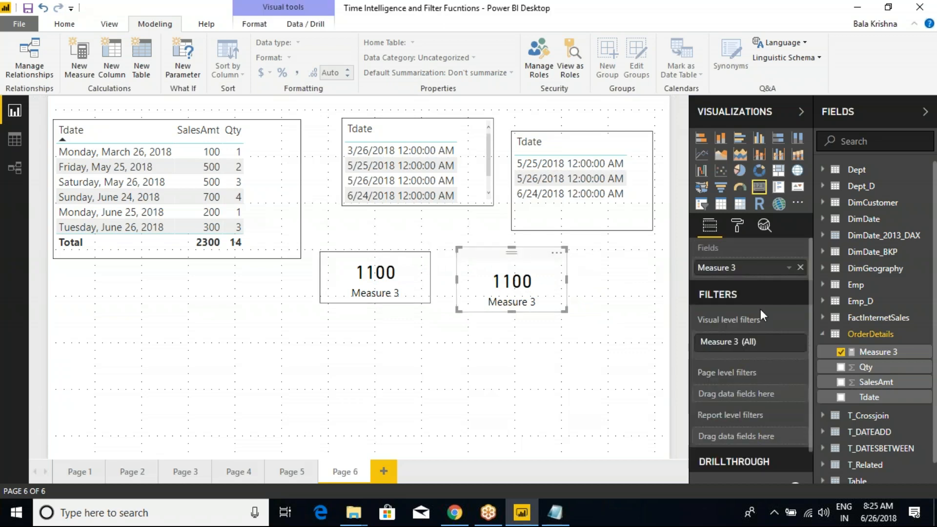
left_click(737, 225)
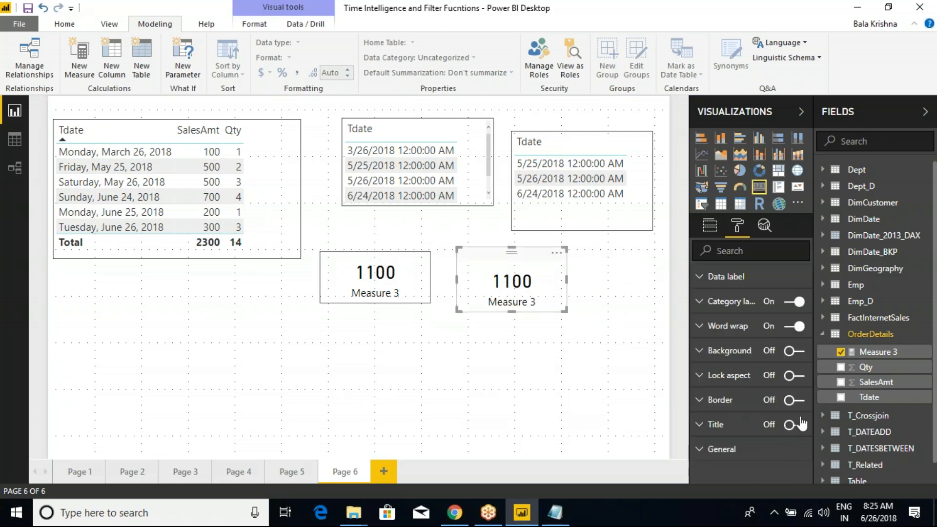
left_click(794, 401)
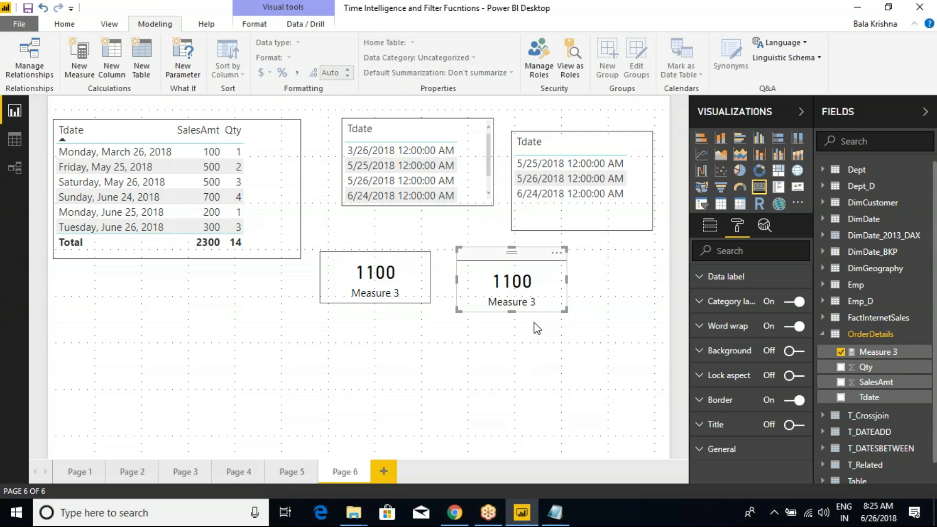
Create a new measure in OrderDetails, starting its formula with CALCULATE(SUM(OrderDetails[SalesAmt]),
right_click(878, 334)
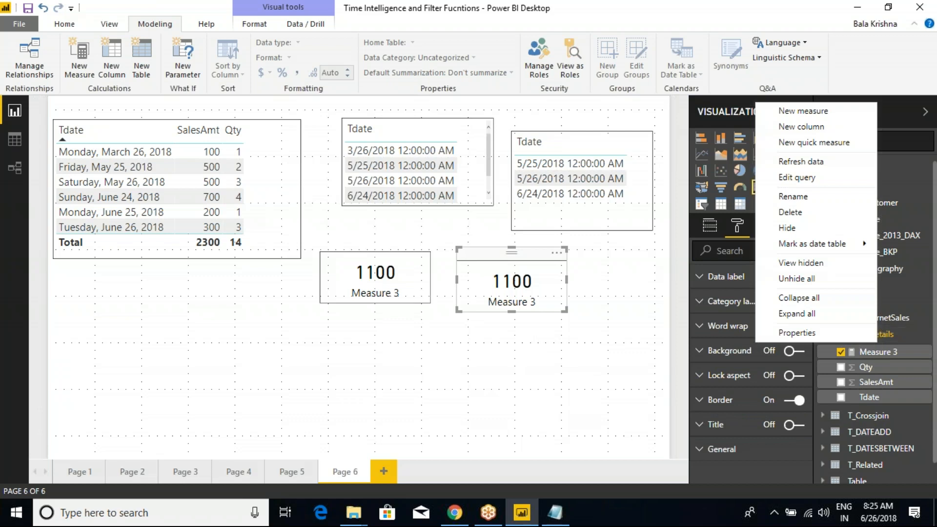
left_click(787, 112)
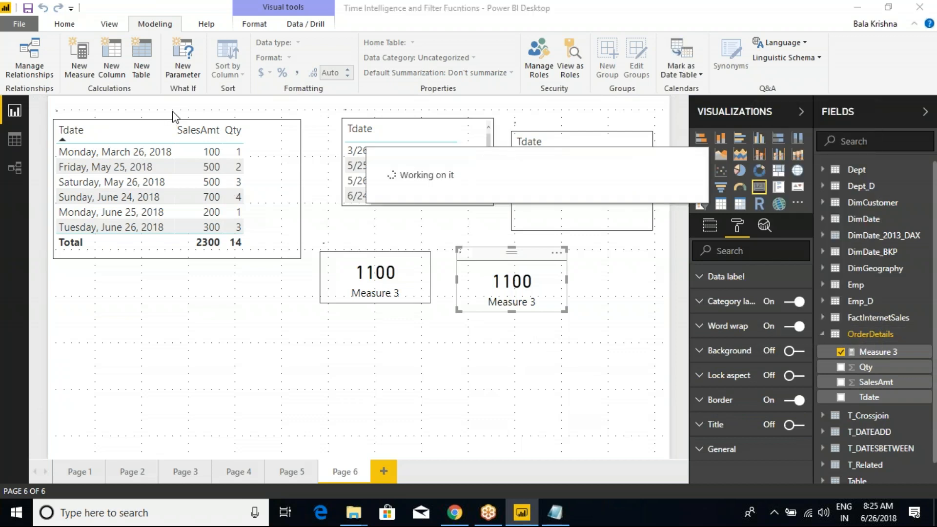
type("CALCU")
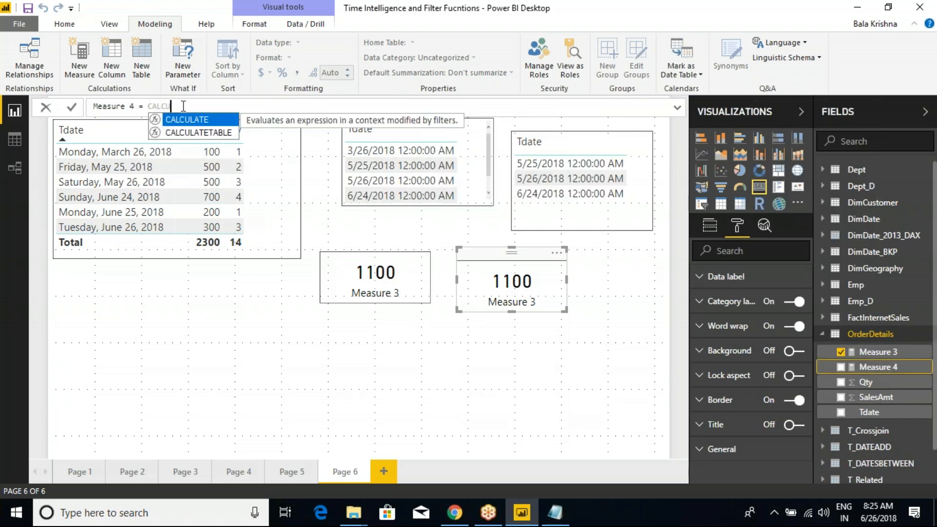
type("LATE(SUM(SALES")
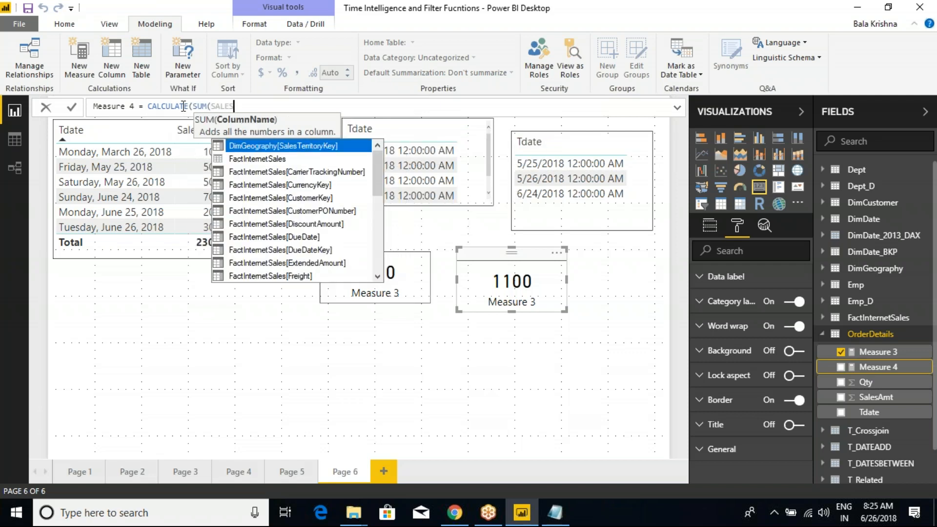
key("BackSpace")
key("BackSpace")
key("BackSpace")
key("BackSpace")
key("BackSpace")
type("AMT")
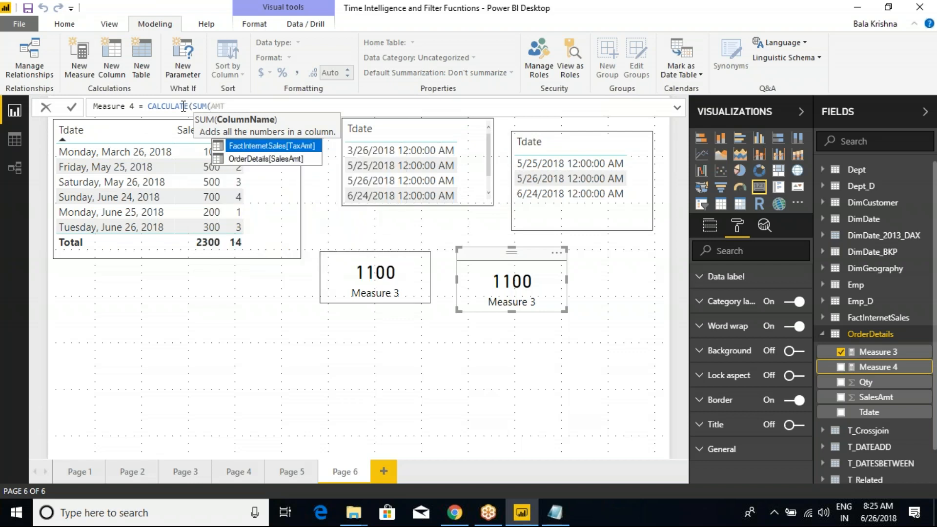
key("Down")
key("Tab")
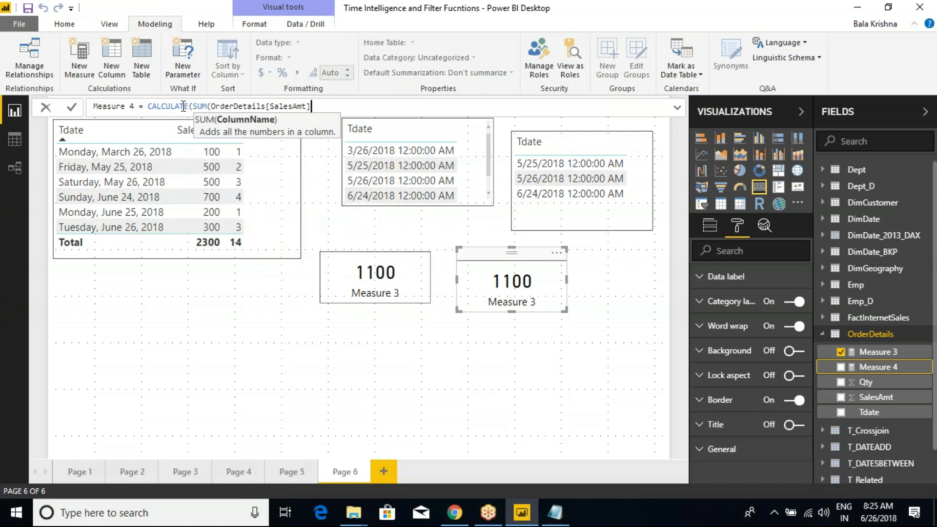
type("),")
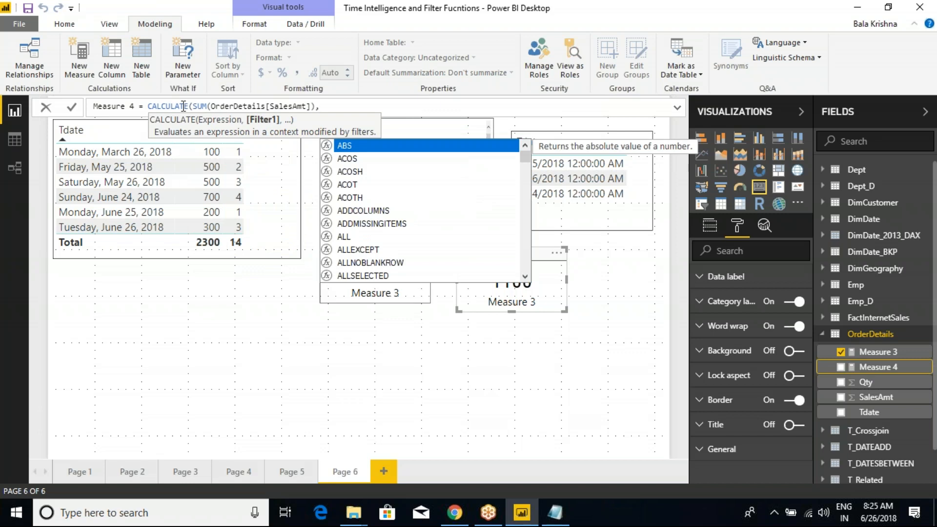
Add a DATESBETWEEN filter to the measure on OrderDetails[Tdate] with the start date DATE(2018,01,01)
type("DATESBET")
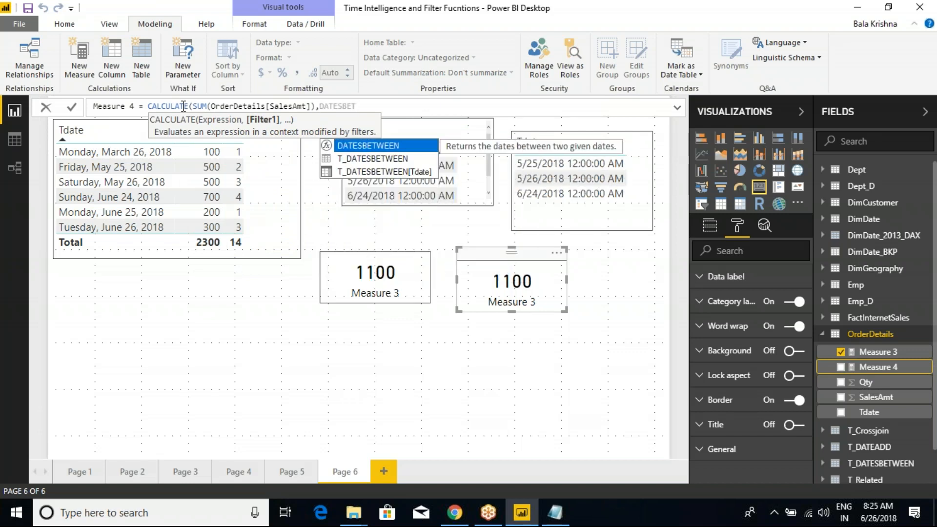
key("Tab")
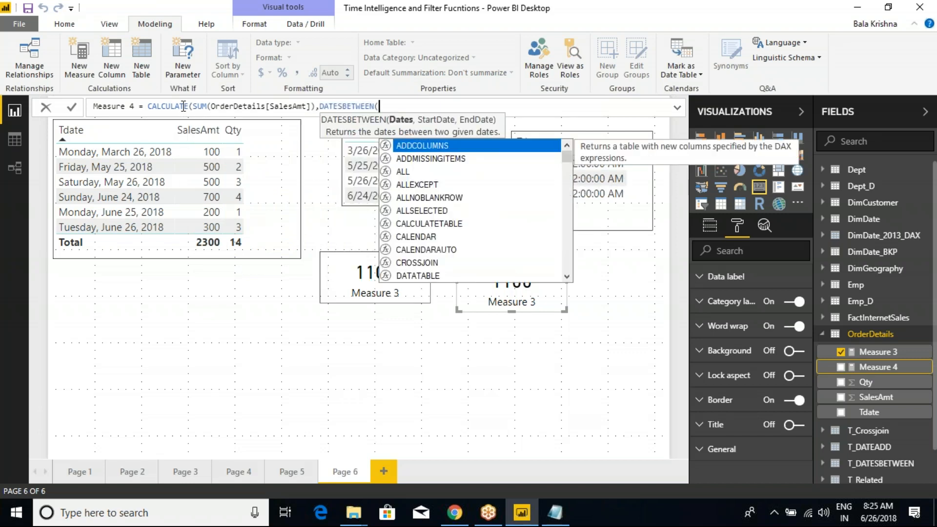
type("TDATE")
key("Tab")
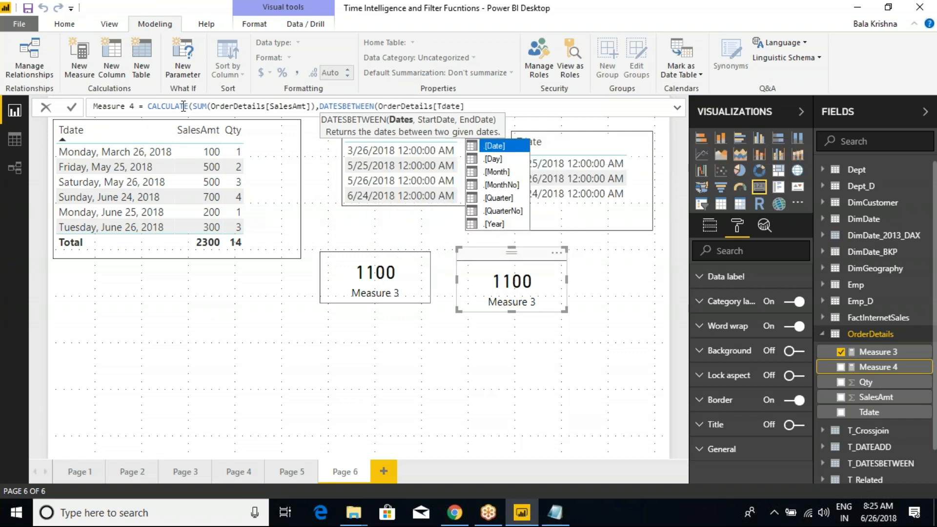
type(",")
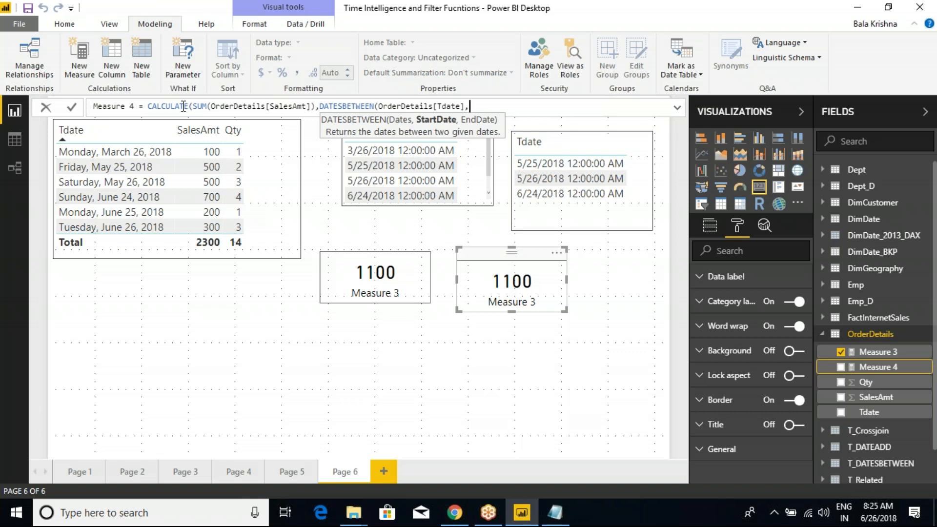
type("DATE(")
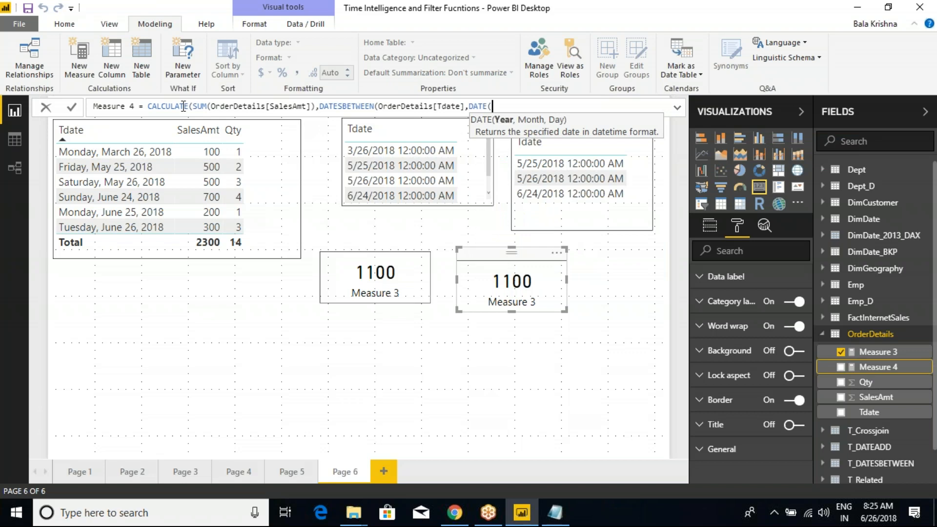
type("2018,01,01")
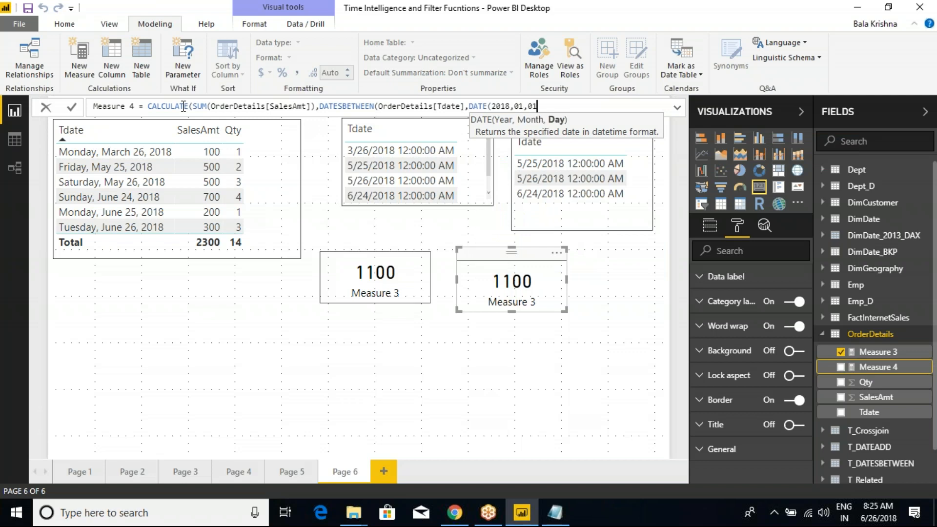
type(",")
key("BackSpace")
type(")")
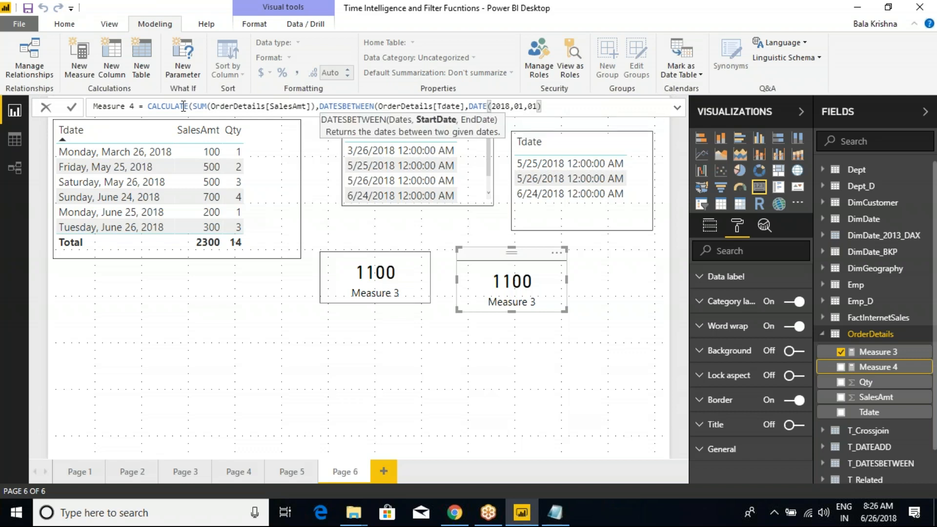
Set the DATESBETWEEN end date to TODAY(), close the formula's parentheses and commit the measure
type(",")
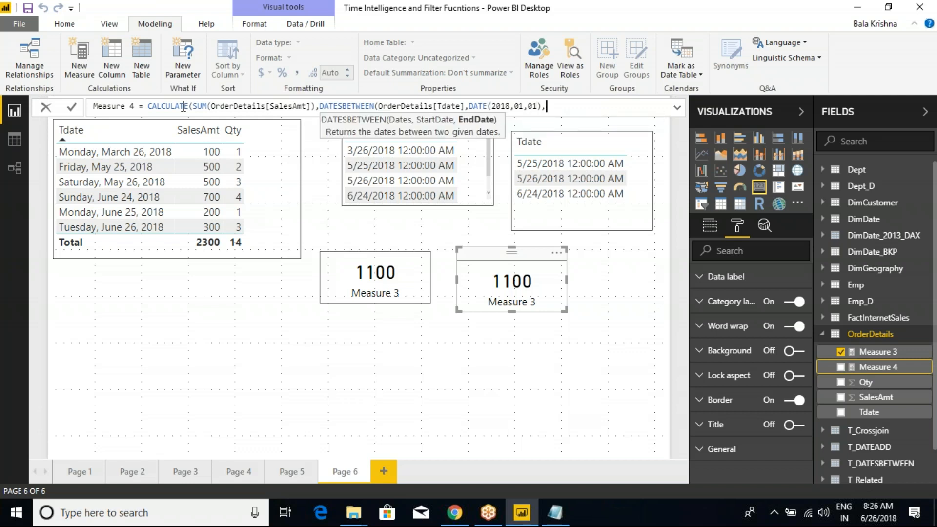
type("TOD")
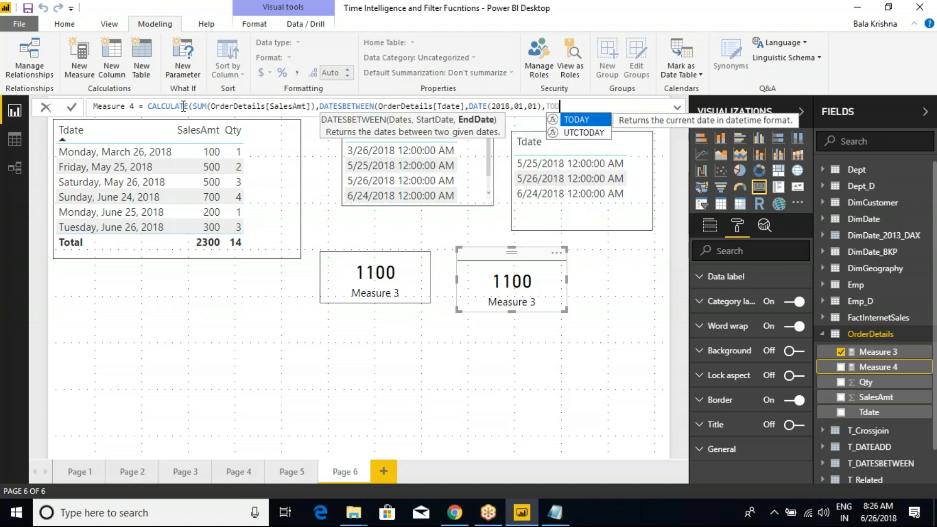
type("AY())")
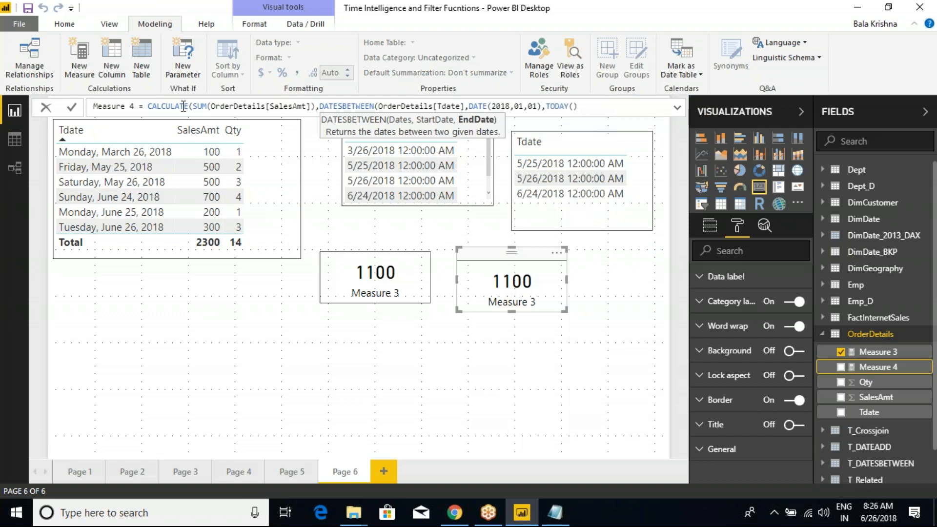
type(")")
key("Return")
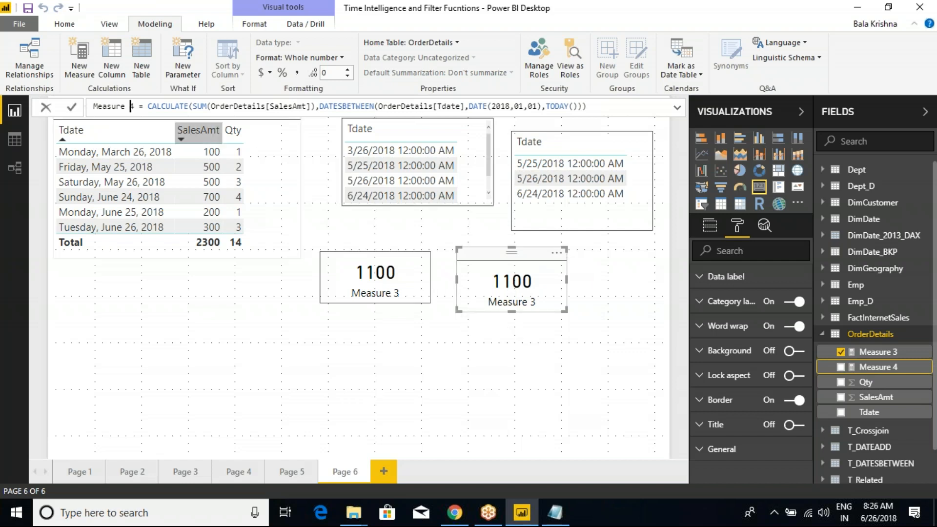
Replace Measure 3 with Measure 4 in the second card's fields
mouse_move(879, 368)
left_mouse_down()
mouse_move(783, 299)
mouse_move(864, 367)
left_mouse_up()
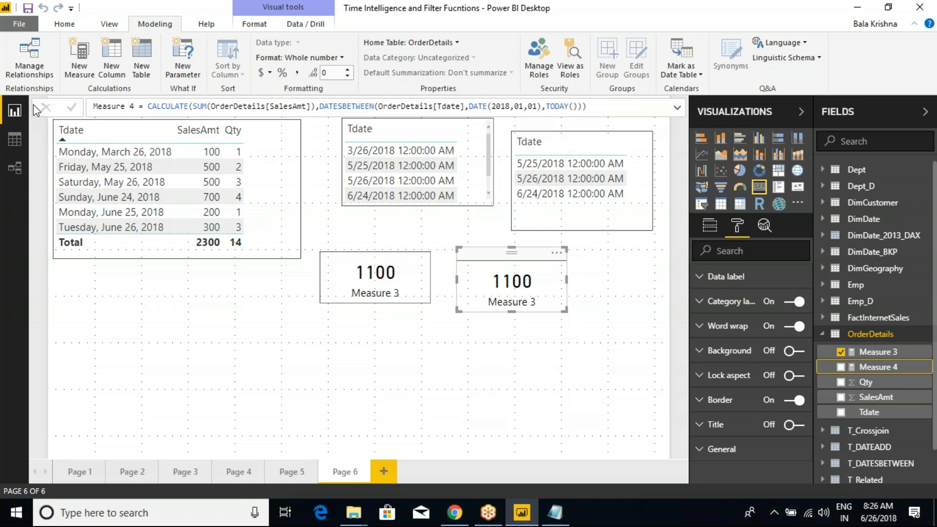
left_click(14, 140)
left_click(14, 111)
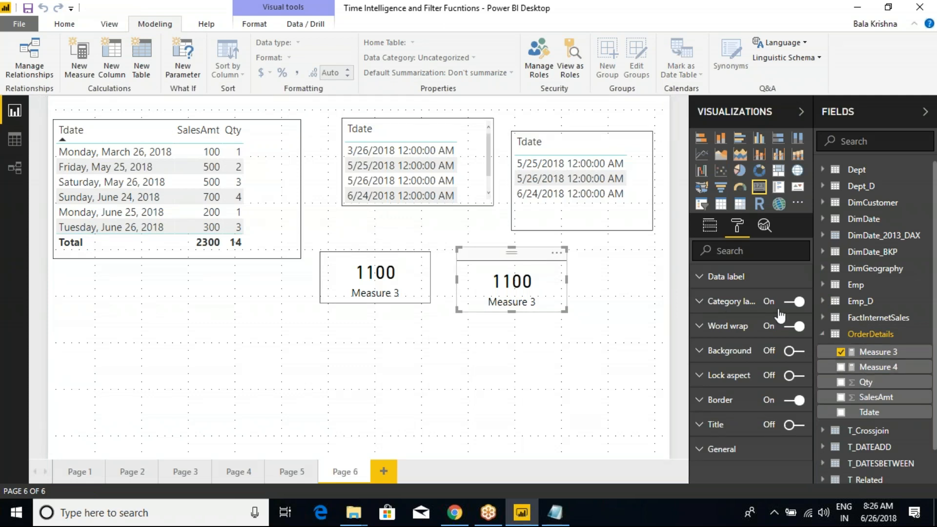
left_click(710, 226)
left_click_drag(876, 367, 761, 268)
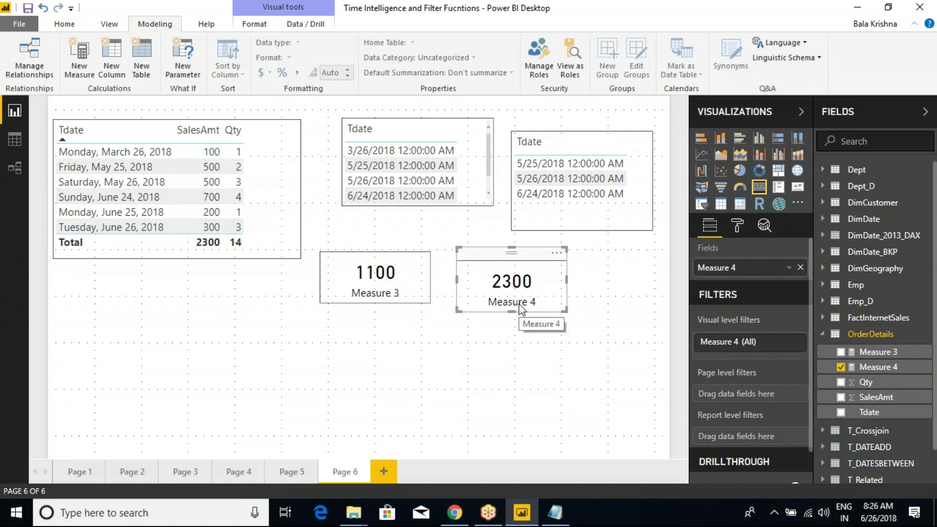
Mark the SalesAmt values and total of the OrderDetails table visual with a red rectangle, then clear the annotations
key("ctrl+2")
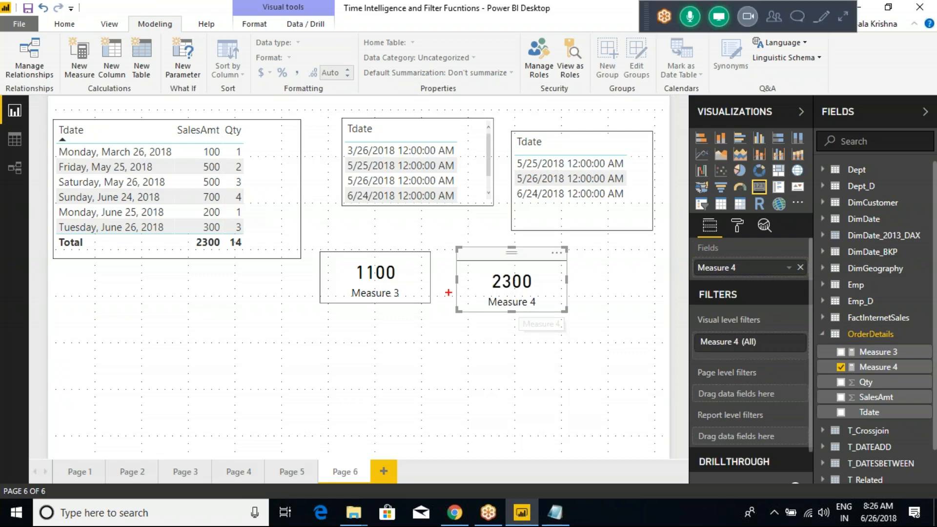
left_click_drag(187, 141, 227, 253)
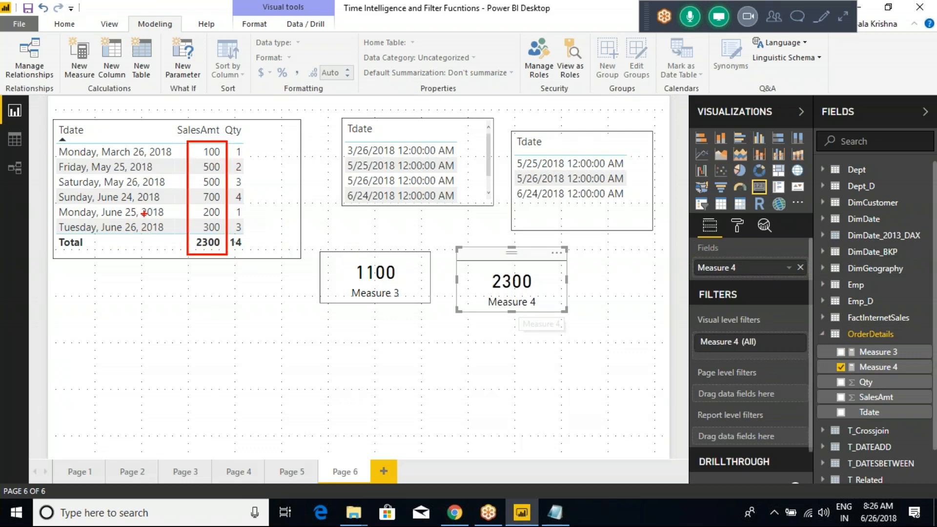
mouse_move(99, 192)
left_mouse_down()
mouse_move(95, 201)
mouse_move(159, 210)
mouse_move(150, 186)
mouse_move(96, 193)
left_mouse_up()
key("Escape")
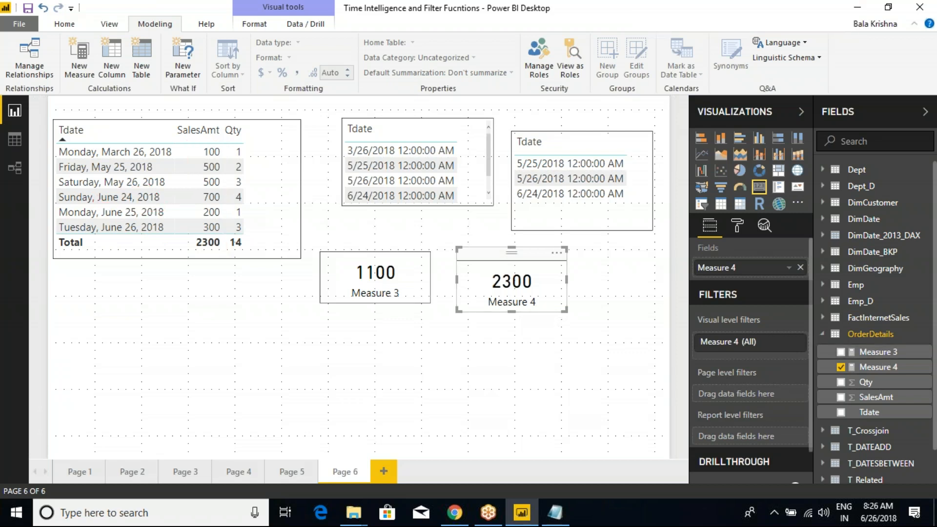
Change the DATESBETWEEN start date in Measure 4 to DATE(2018,06,01) and commit the formula
left_click(878, 367)
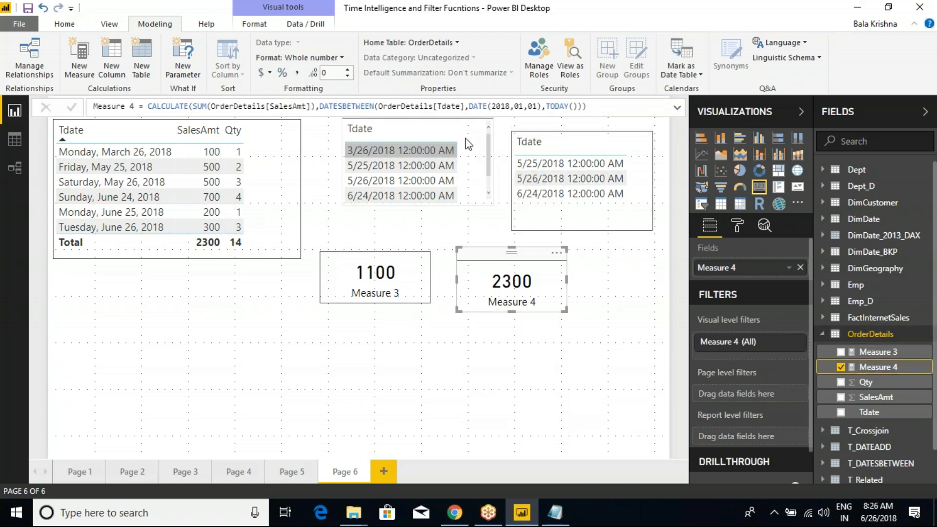
left_click(524, 106)
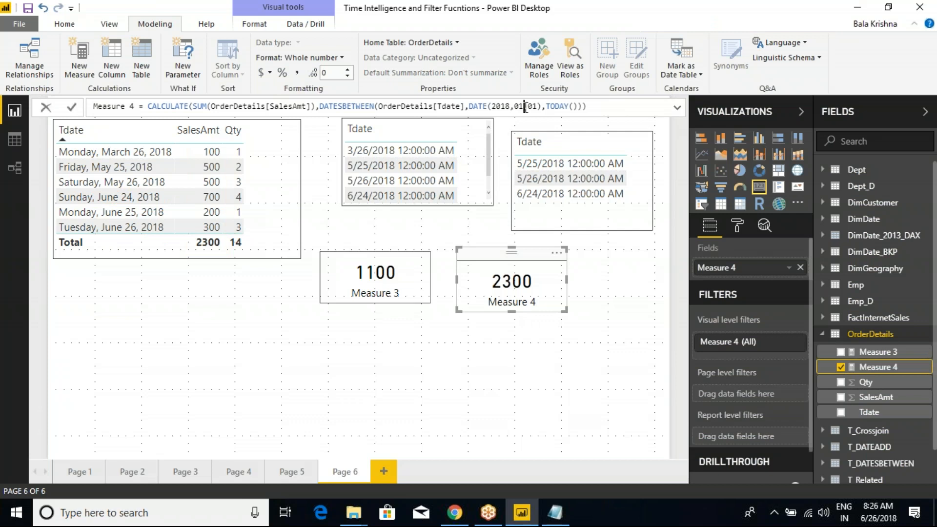
key("BackSpace")
type("6")
key("Return")
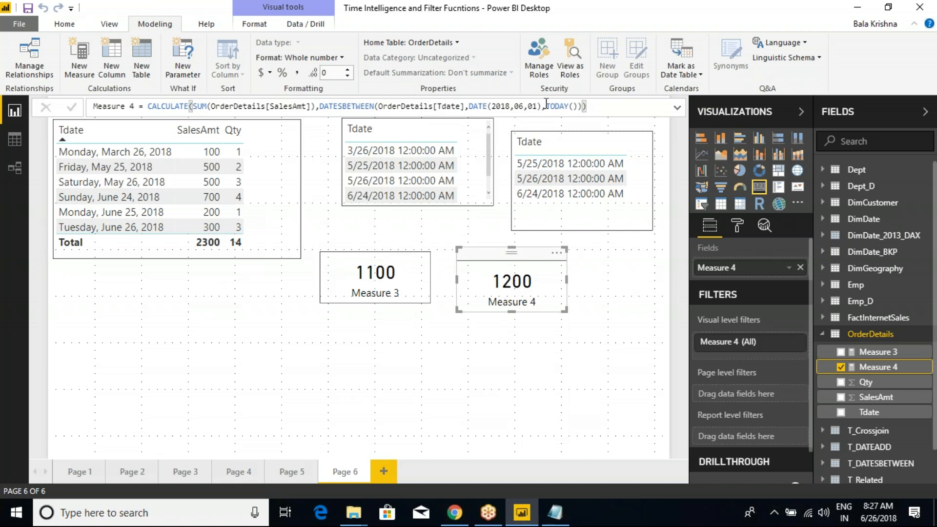
Highlight the TODAY() and DATE(2018,06,01) arguments of Measure 4, then annotate the DATE argument with a freehand circle and a downward arrow
left_click_drag(546, 102, 578, 105)
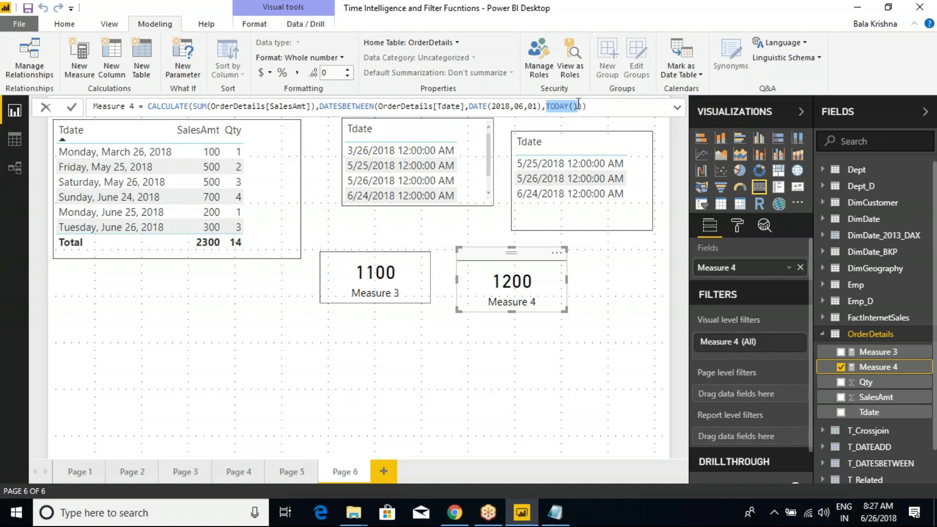
left_click(565, 106)
left_click_drag(469, 106, 538, 106)
left_click(539, 105)
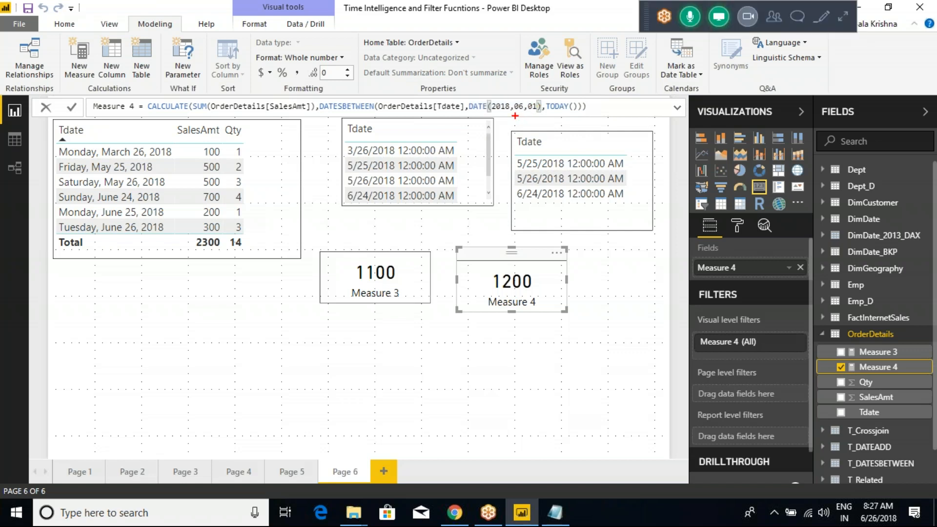
mouse_move(511, 114)
left_mouse_down()
mouse_move(484, 153)
mouse_move(445, 308)
mouse_move(428, 335)
mouse_move(445, 331)
left_mouse_up()
mouse_move(501, 93)
left_mouse_down()
mouse_move(457, 109)
mouse_move(514, 123)
mouse_move(544, 100)
mouse_move(473, 90)
mouse_move(460, 107)
left_mouse_up()
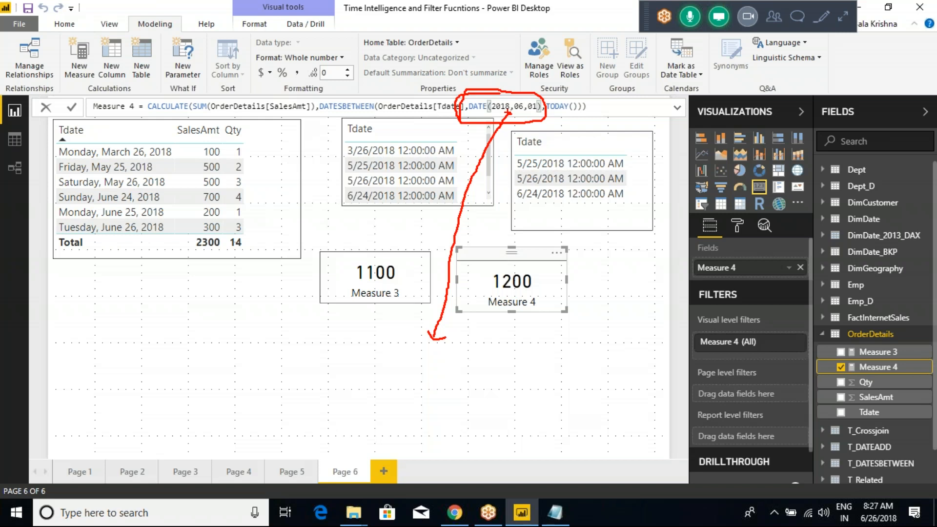
Handwrite and circle freehand notes below the OrderDetails table visual and tick its June 24, 2018 row
mouse_move(102, 241)
left_mouse_down()
mouse_move(140, 243)
mouse_move(126, 266)
mouse_move(147, 263)
mouse_move(153, 278)
left_mouse_up()
left_click_drag(103, 302, 92, 316)
mouse_move(87, 302)
left_mouse_down()
mouse_move(106, 296)
mouse_move(129, 306)
left_mouse_up()
left_click(135, 308)
mouse_move(112, 338)
left_mouse_down()
mouse_move(104, 347)
mouse_move(136, 342)
left_mouse_up()
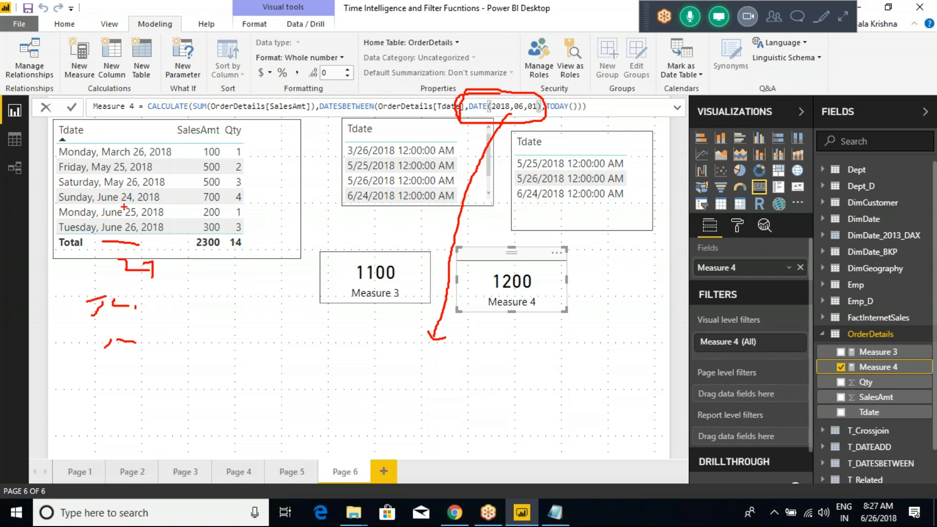
left_click_drag(161, 199, 192, 194)
mouse_move(117, 295)
left_mouse_down()
mouse_move(164, 342)
mouse_move(139, 360)
left_mouse_up()
mouse_move(90, 312)
left_mouse_down()
mouse_move(110, 367)
mouse_move(186, 327)
mouse_move(105, 303)
left_mouse_up()
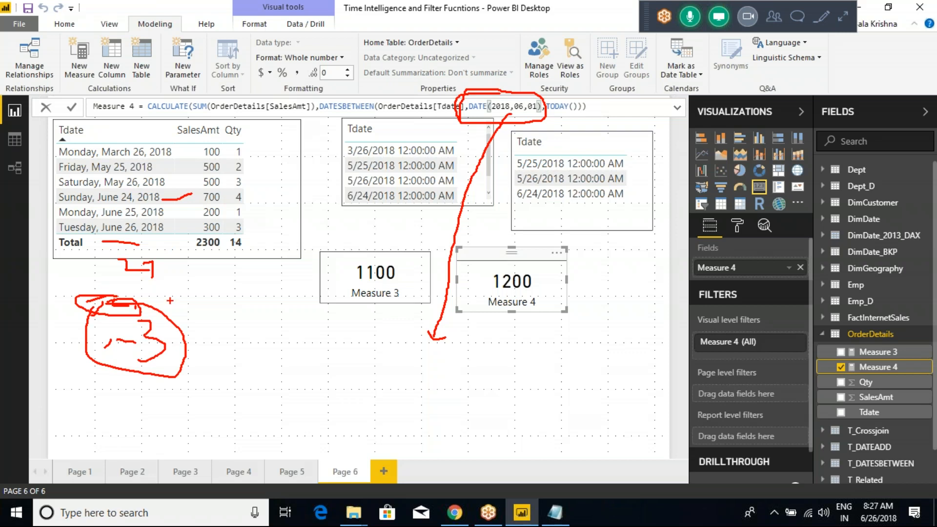
Draw two short freehand strokes beside the circled notes and outline the TODAY() argument in the formula
left_click_drag(168, 298, 218, 288)
mouse_move(200, 364)
left_mouse_down()
mouse_move(251, 351)
mouse_move(202, 365)
left_mouse_up()
mouse_move(579, 96)
left_mouse_down()
mouse_move(545, 98)
mouse_move(541, 122)
mouse_move(596, 124)
mouse_move(583, 100)
left_mouse_up()
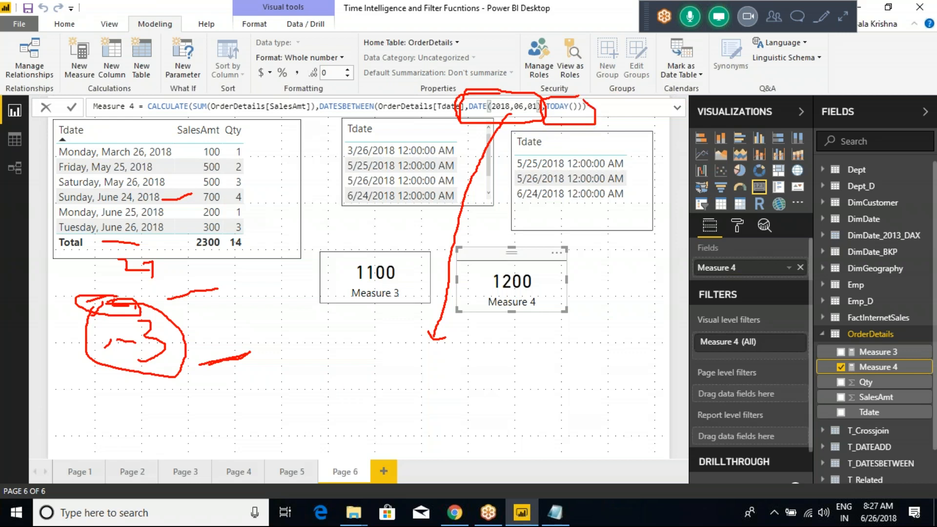
mouse_move(498, 116)
left_mouse_down()
mouse_move(504, 147)
mouse_move(517, 144)
left_mouse_up()
key("Escape")
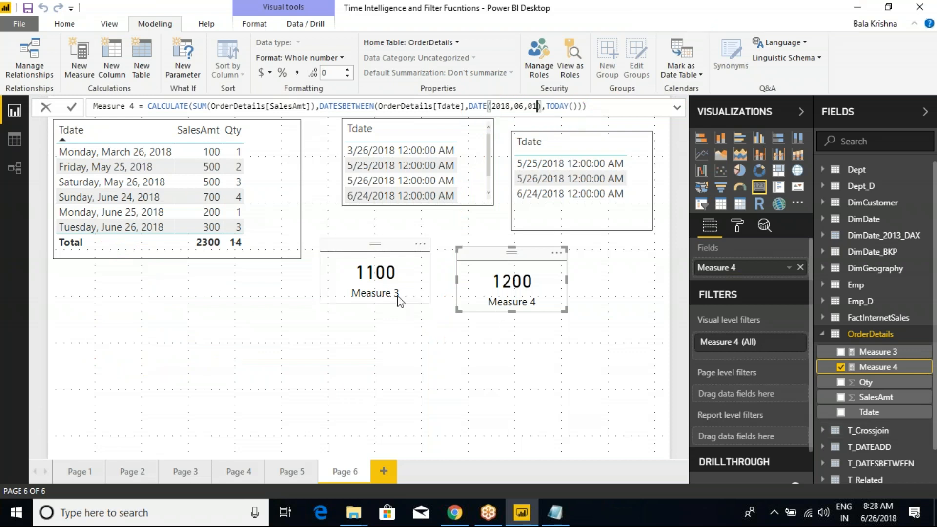
left_click(821, 53)
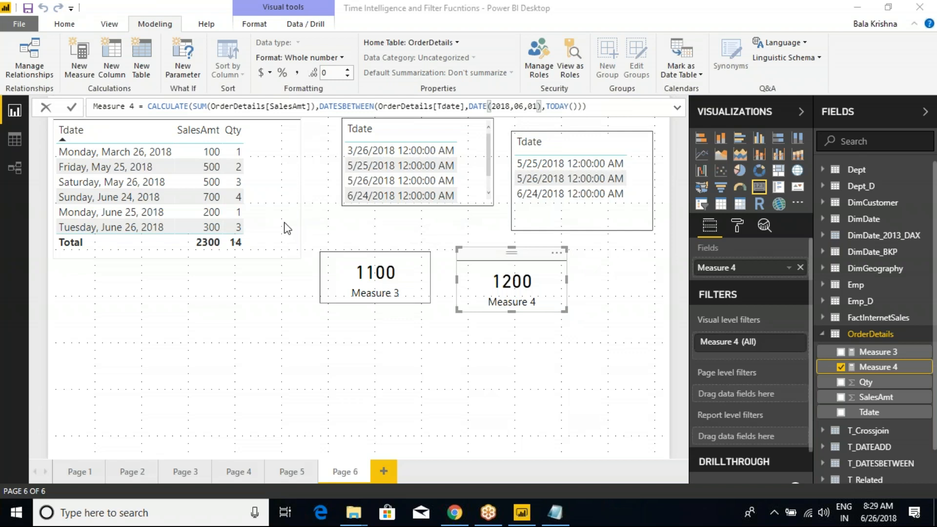
left_click(426, 133)
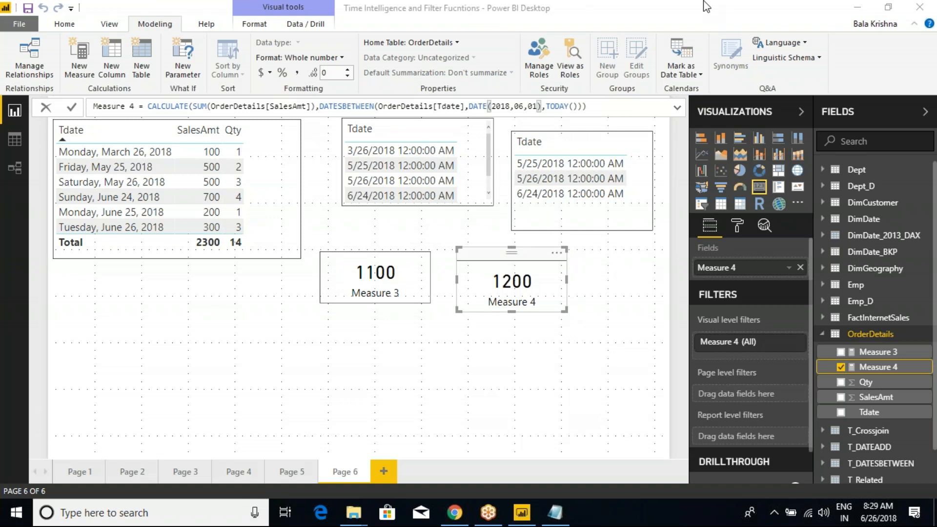
mouse_move(466, 96)
left_mouse_down()
mouse_move(540, 116)
mouse_move(505, 149)
left_mouse_up()
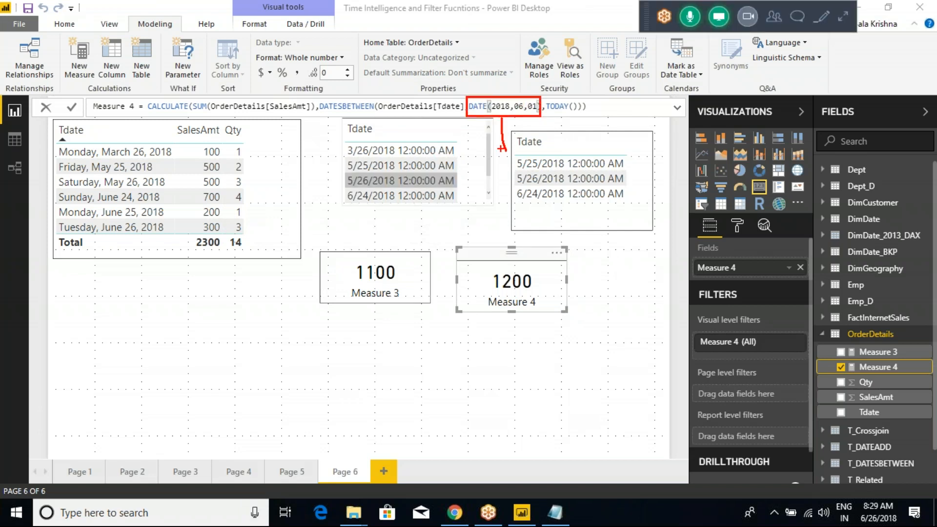
key("Escape")
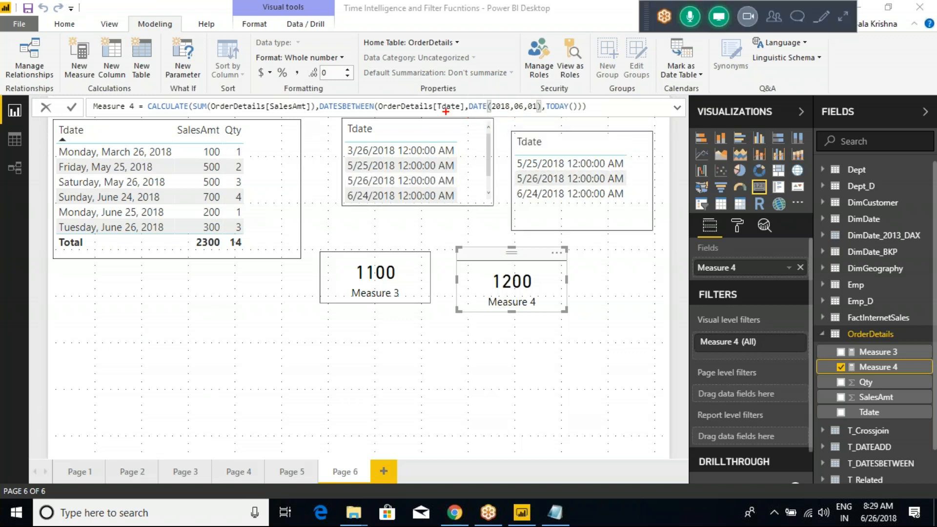
mouse_move(469, 92)
left_mouse_down()
mouse_move(495, 123)
mouse_move(590, 127)
left_mouse_up()
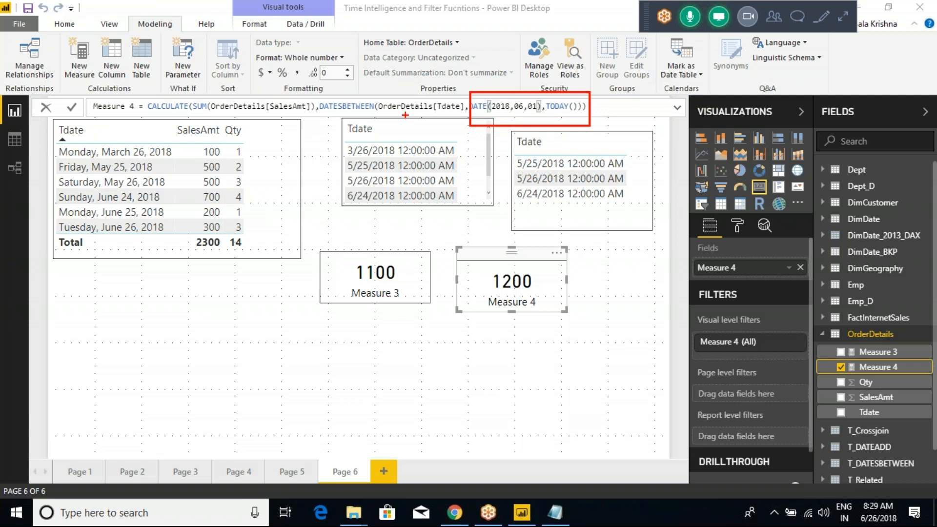
mouse_move(488, 98)
left_mouse_down()
mouse_move(478, 103)
mouse_move(488, 119)
mouse_move(510, 111)
left_mouse_up()
mouse_move(564, 98)
left_mouse_down()
mouse_move(549, 119)
mouse_move(586, 106)
mouse_move(574, 130)
left_mouse_up()
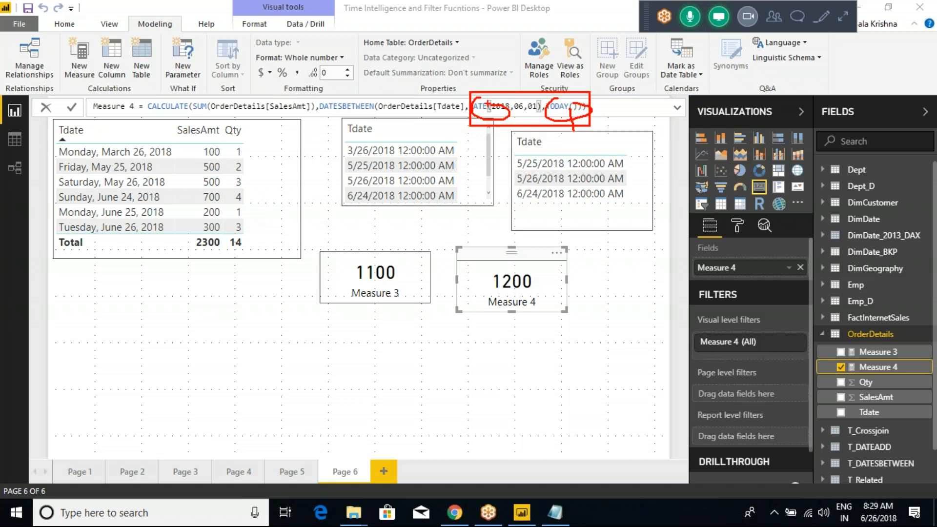
left_click_drag(488, 80, 487, 97)
key("Escape")
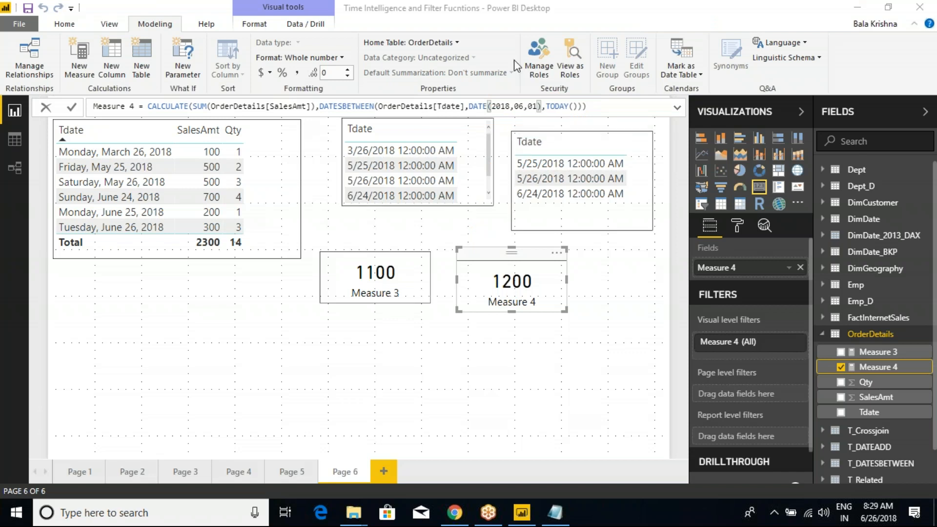
key("ctrl+2")
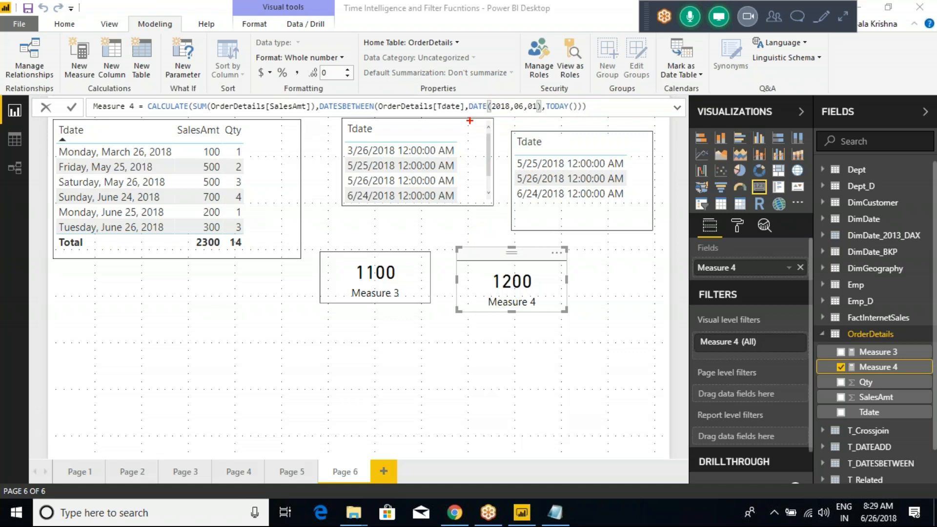
left_click_drag(479, 114, 477, 128)
key("Escape")
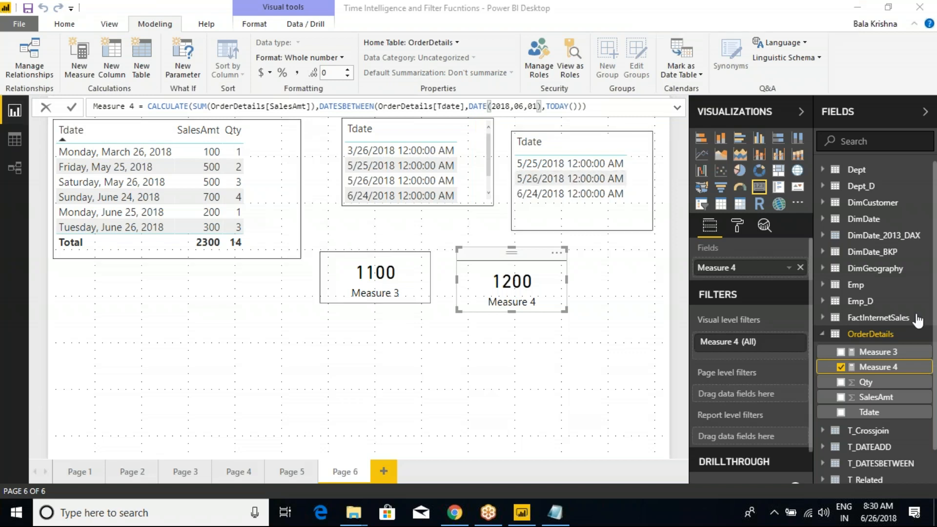
Look through the fields of the DimDate table from the report view
left_click(823, 336)
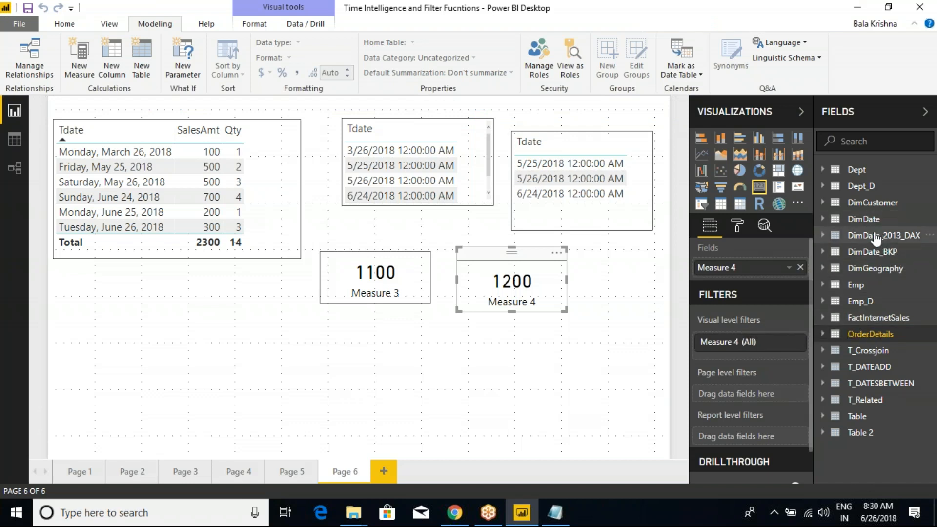
left_click(863, 220)
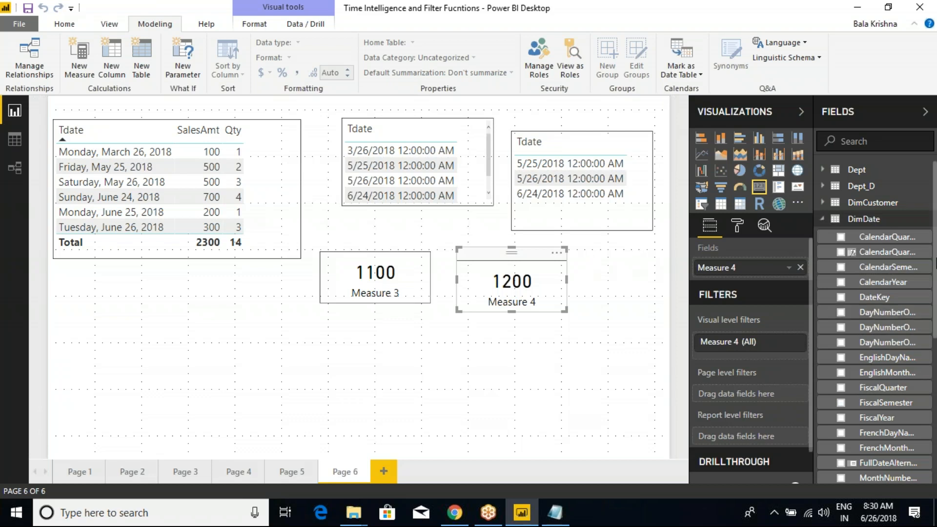
scroll(854, 309, "down", 5)
scroll(854, 303, "up", 5)
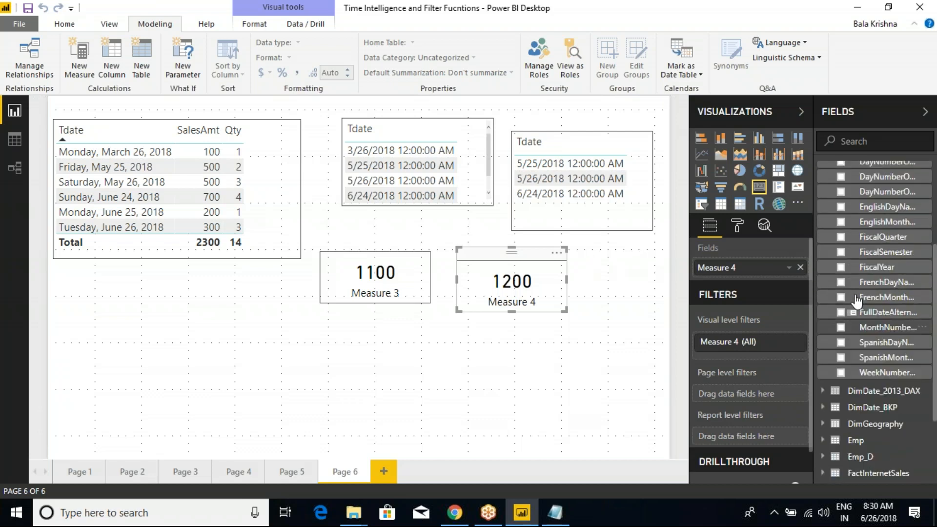
left_click(864, 219)
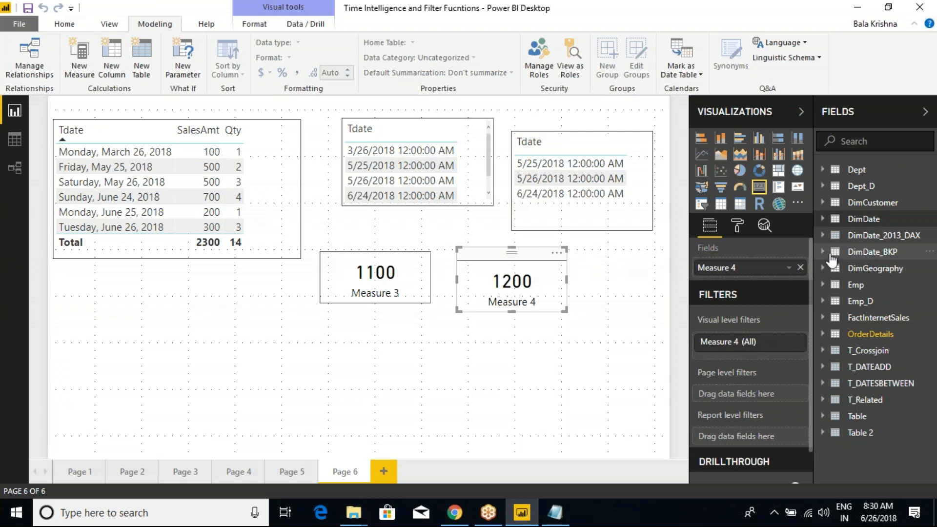
left_click(860, 236)
Examine the rows and fields of the DimDate_BKP and DimDate_2013_DAX tables in the data view
left_click(13, 141)
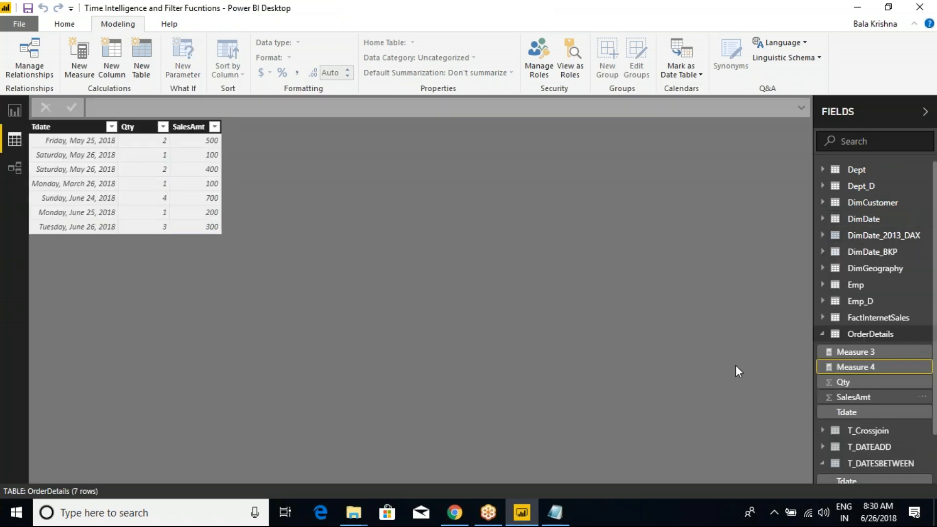
left_click(868, 252)
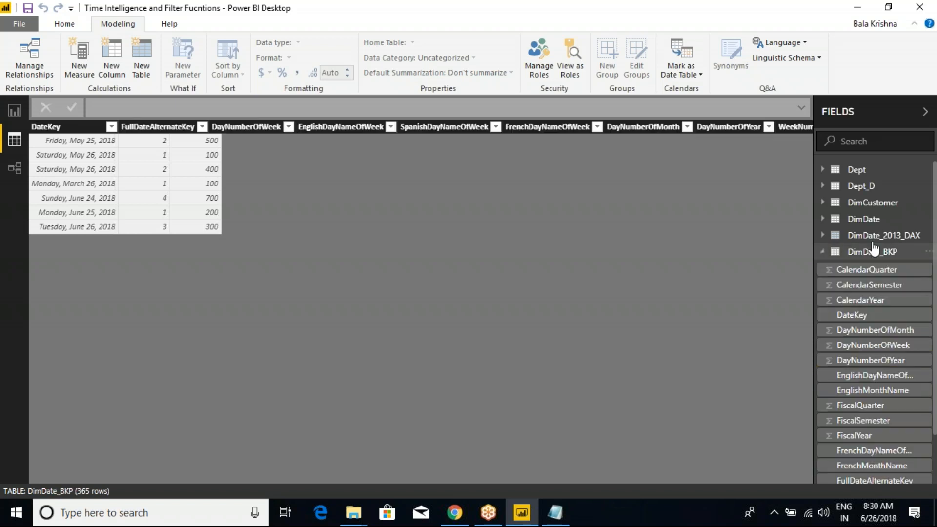
left_click(878, 235)
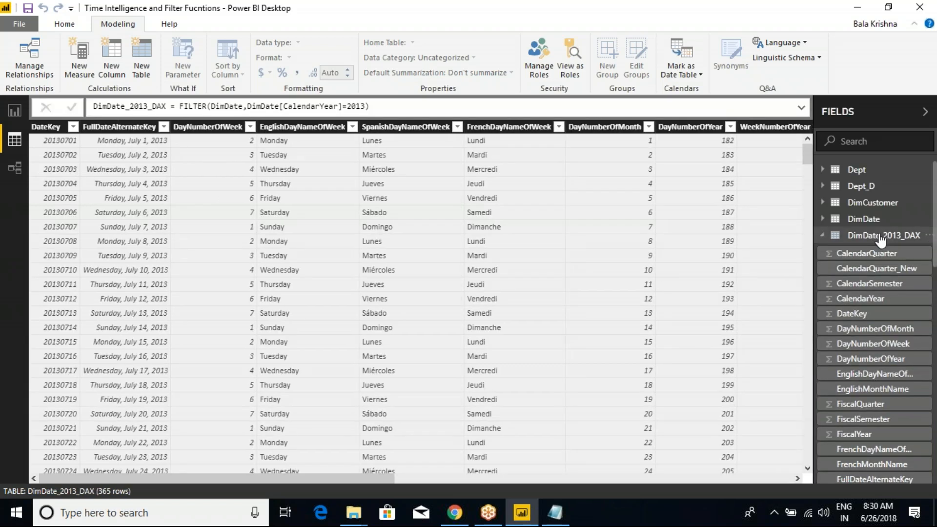
left_click(823, 235)
scroll(871, 308, "down", 4)
scroll(871, 308, "up", 5)
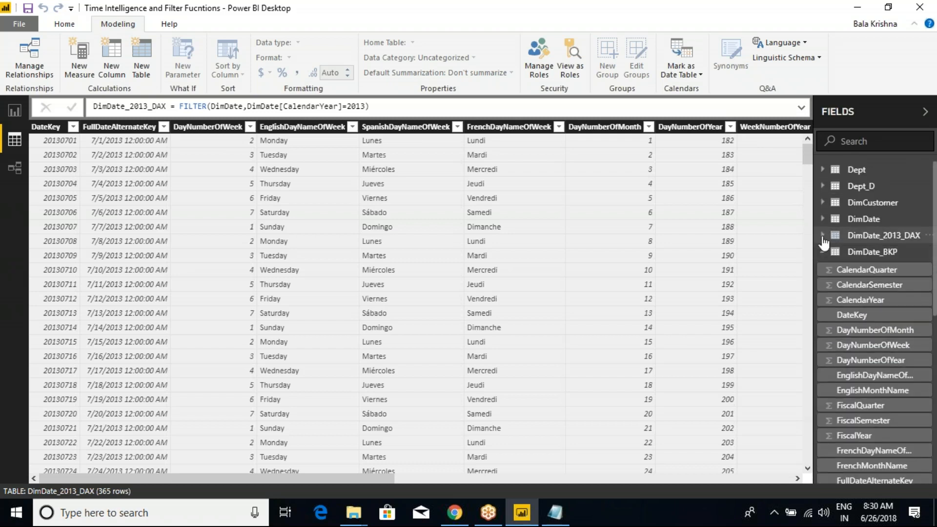
left_click(831, 239)
left_click(829, 237)
left_click(827, 253)
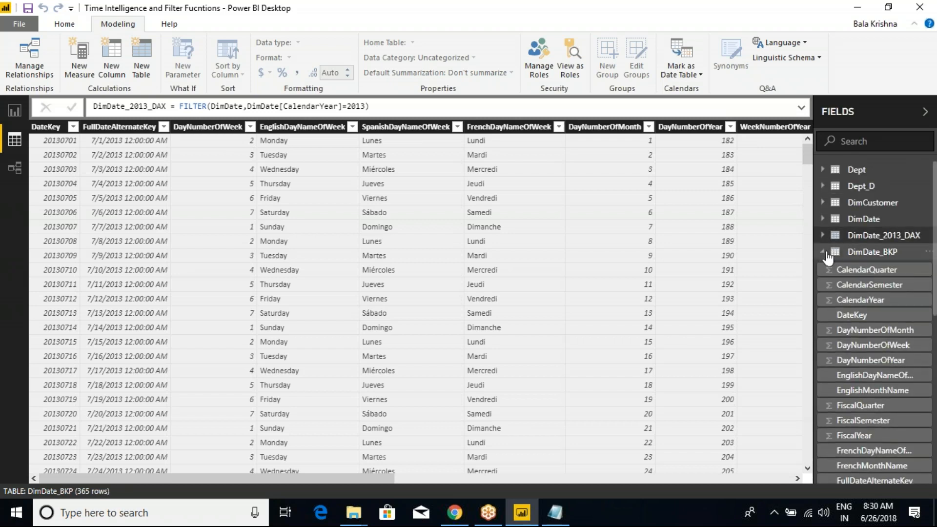
left_click(822, 252)
scroll(878, 314, "down", 3)
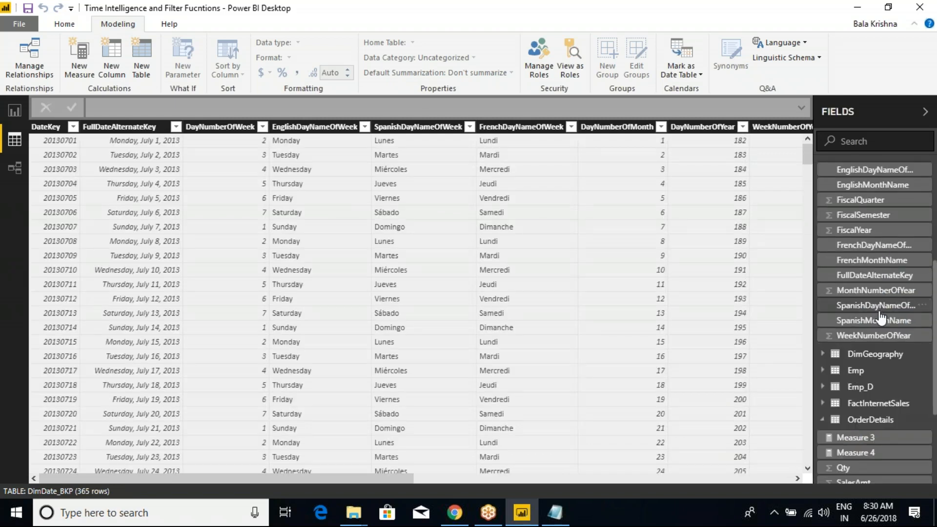
scroll(881, 317, "up", 5)
left_click(823, 252)
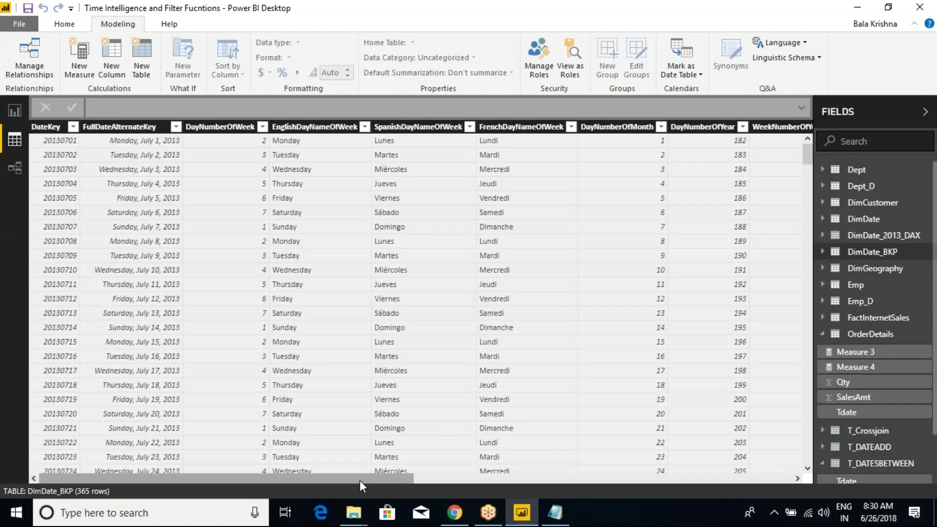
mouse_move(364, 478)
left_mouse_down()
mouse_move(670, 476)
mouse_move(357, 464)
left_mouse_up()
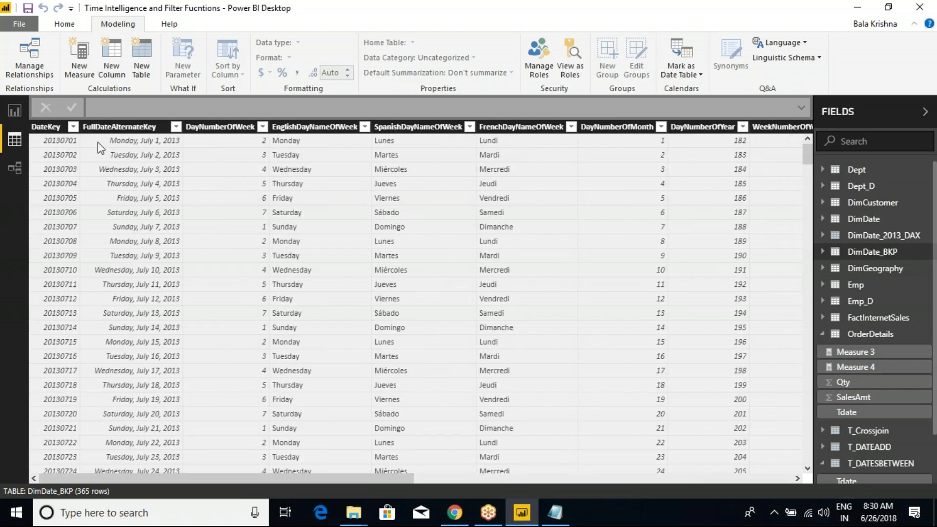
left_click(14, 110)
left_click(14, 140)
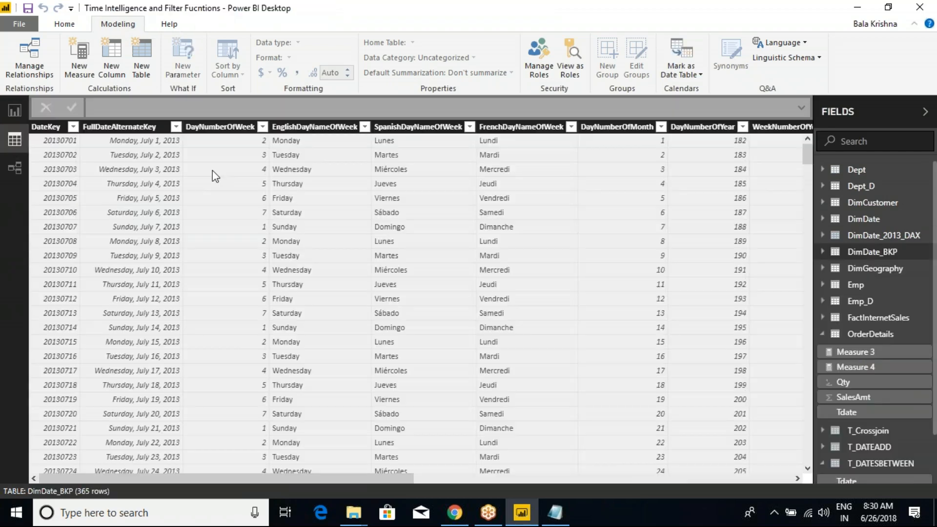
Add a calculated column to the OrderDetails table with the formula C_Edate = EDATE(NOW(),-1)
left_click(824, 334)
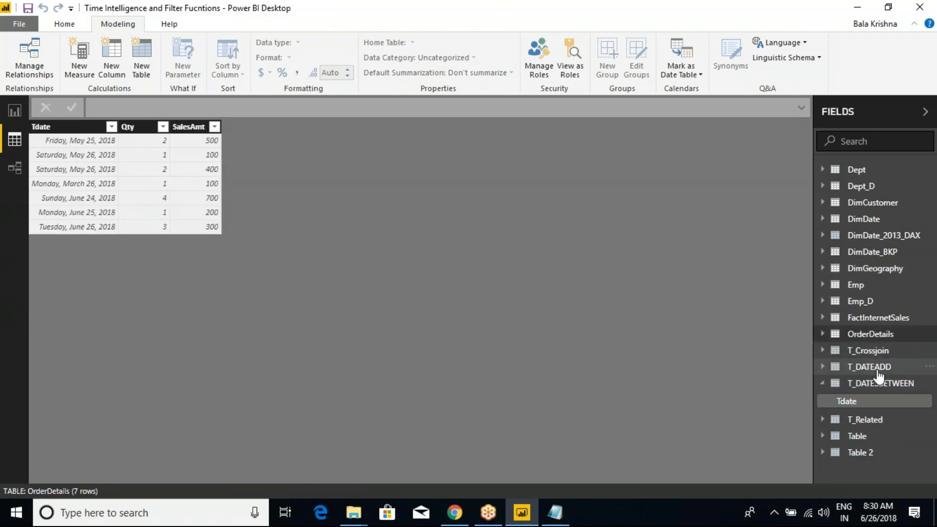
left_click(837, 335)
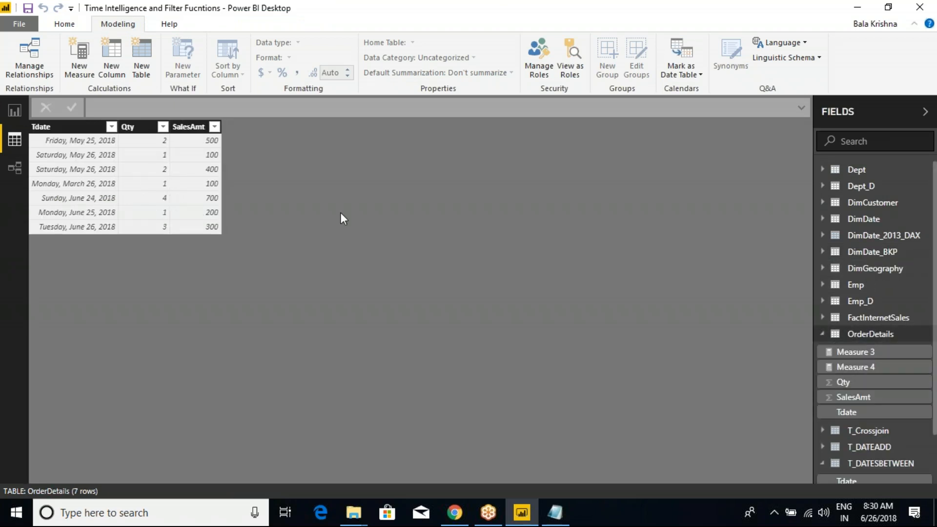
left_click(186, 130)
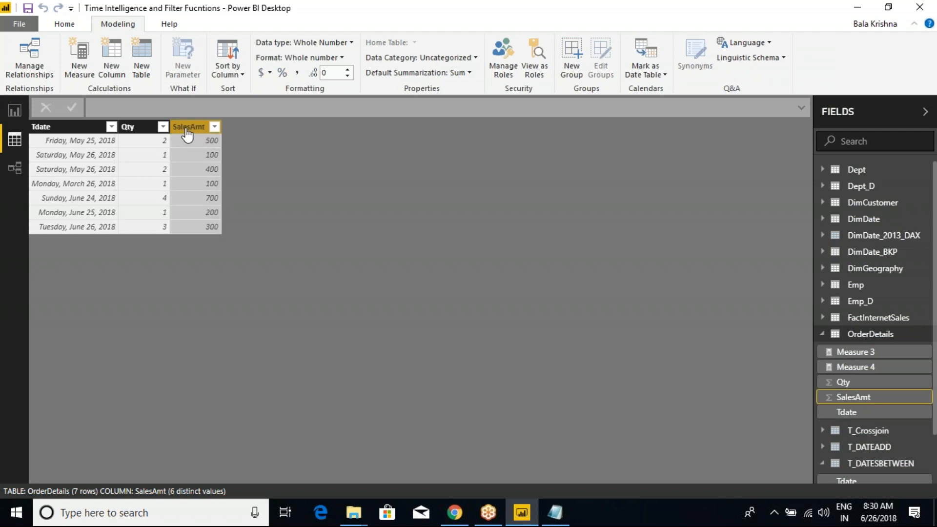
right_click(187, 130)
left_click(321, 175)
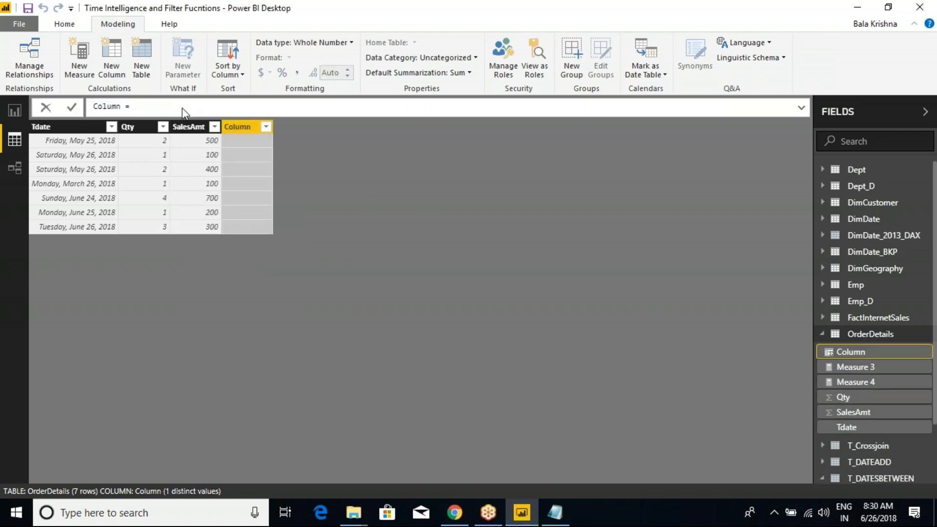
type("C_Edate = EDATE(")
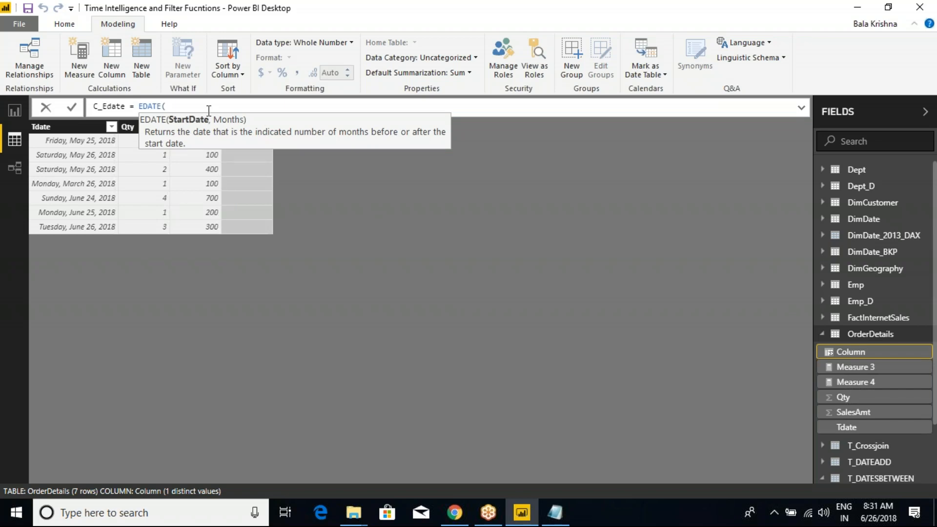
type("NOW(),-1)")
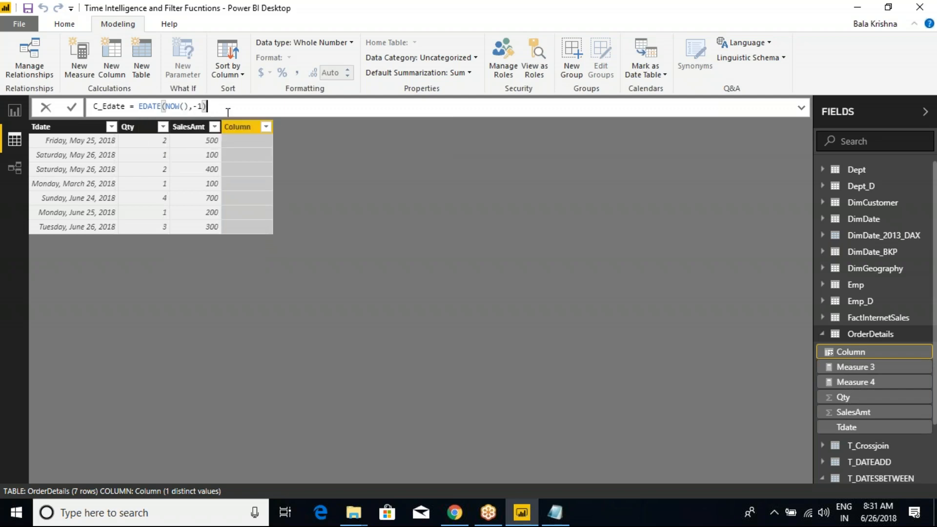
key("ctrl+2")
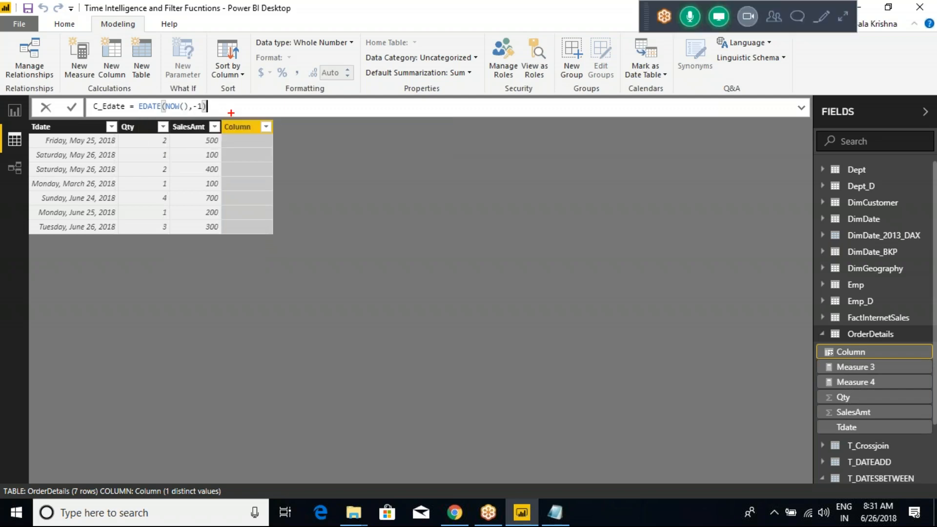
key("Escape")
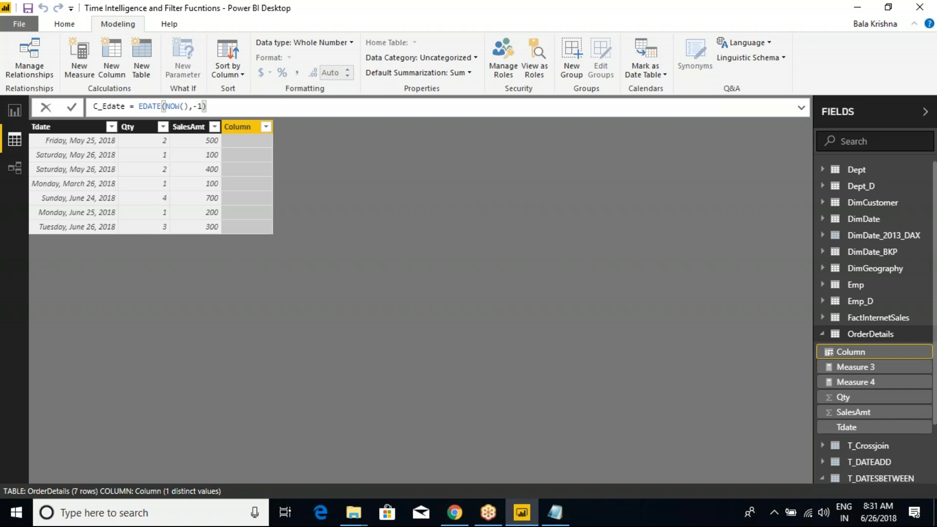
double_click(150, 106)
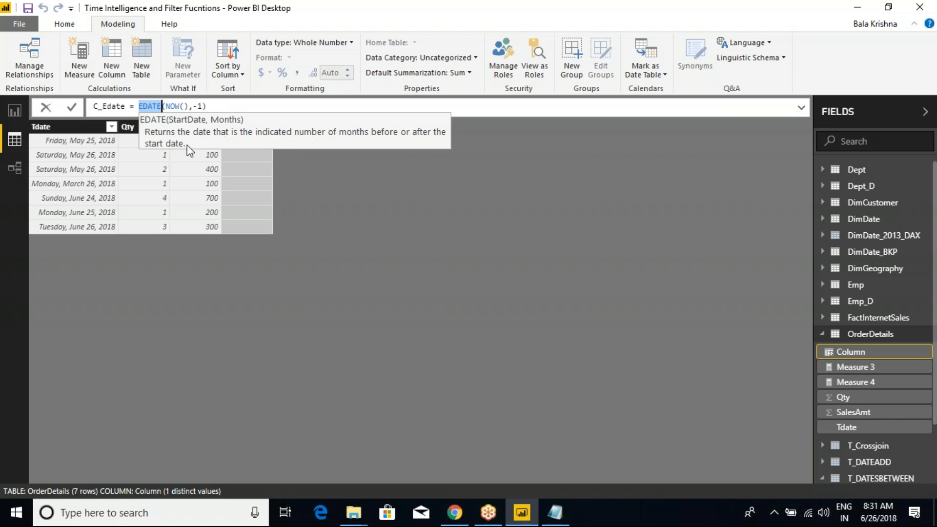
left_click(218, 107)
key("Return")
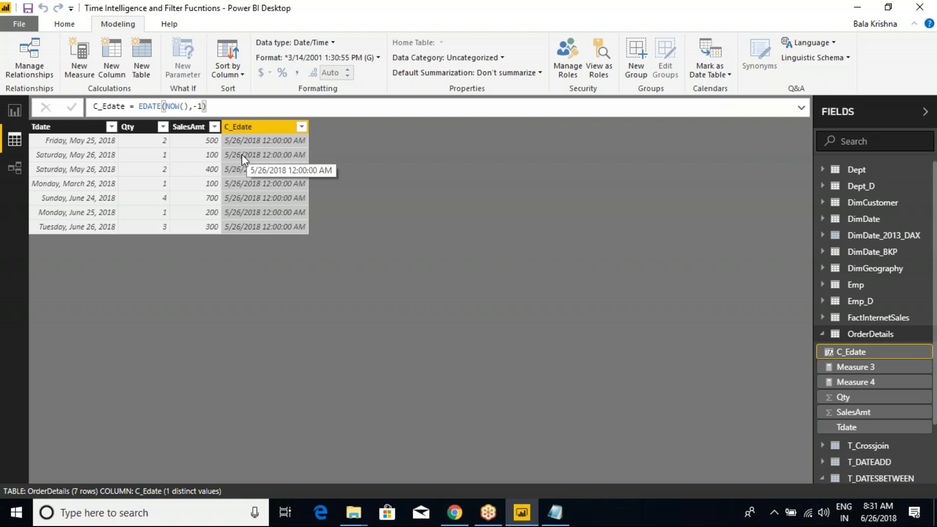
key("ctrl+2")
left_click_drag(241, 250, 264, 244)
left_click_drag(268, 246, 289, 257)
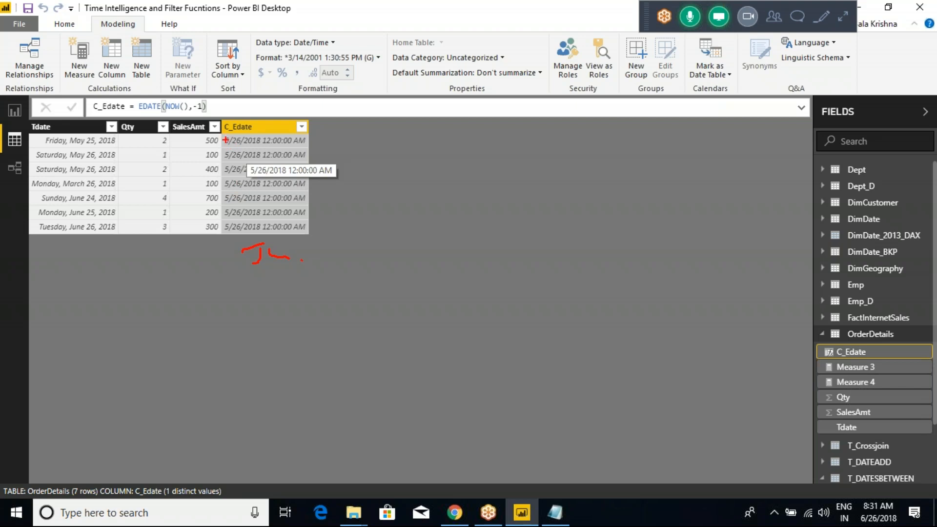
key("Escape")
left_click(213, 107)
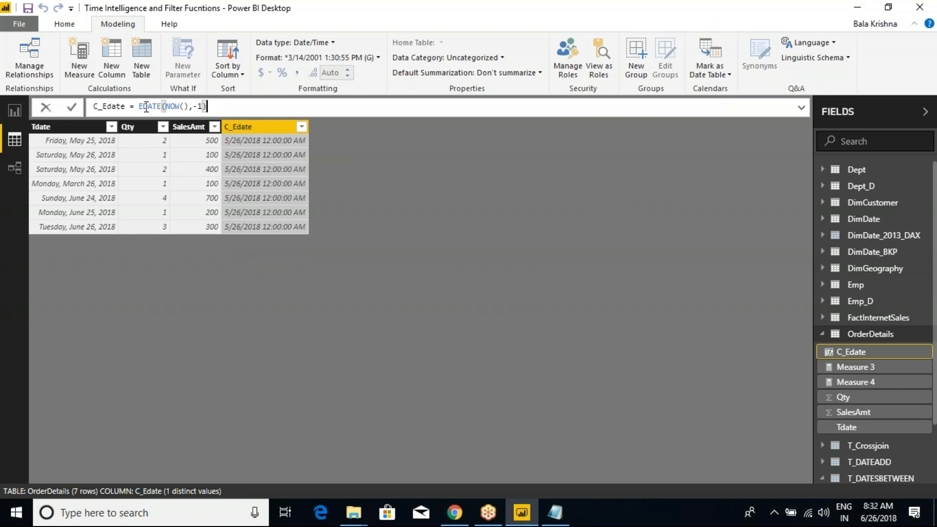
Change the C_Edate column formula to use the end-of-month function: C_Edate = EOMONTH(NOW(),-1)
double_click(147, 107)
type("eo")
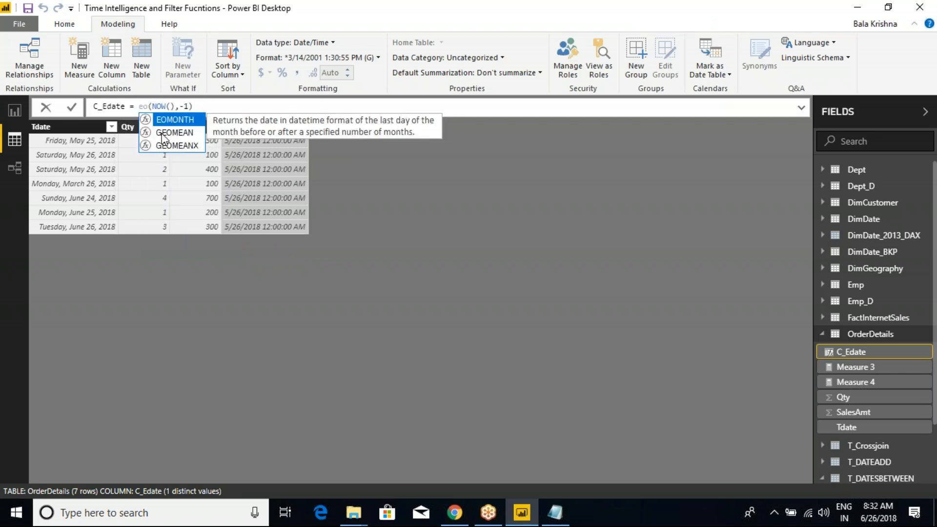
key("Tab")
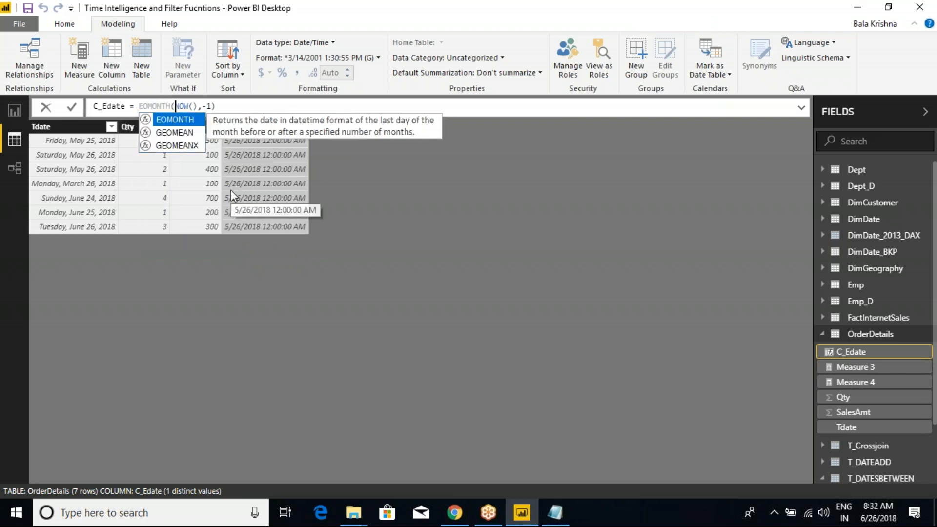
left_click(234, 105)
key("BackSpace")
key("BackSpace")
key("BackSpace")
key("BackSpace")
key("BackSpace")
key("BackSpace")
key("BackSpace")
key("BackSpace")
key("BackSpace")
key("BackSpace")
type("(")
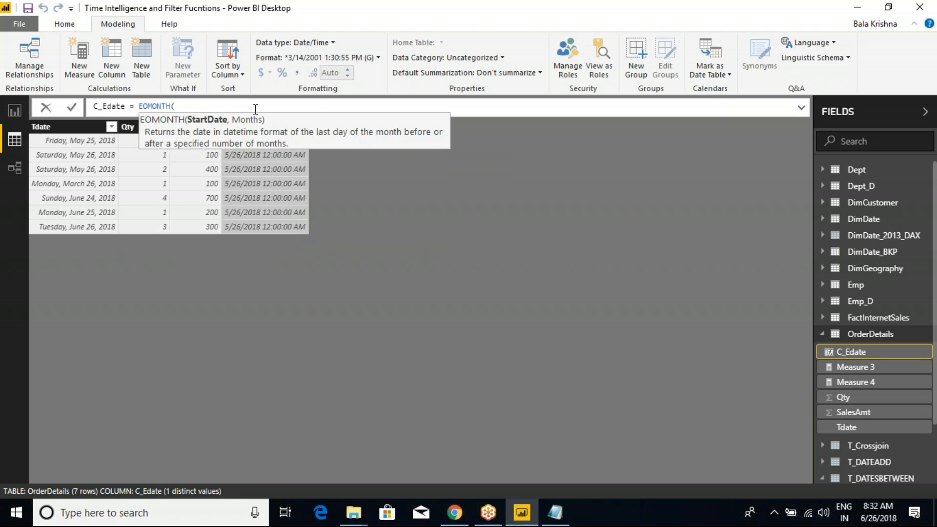
type("NOW(),-1)")
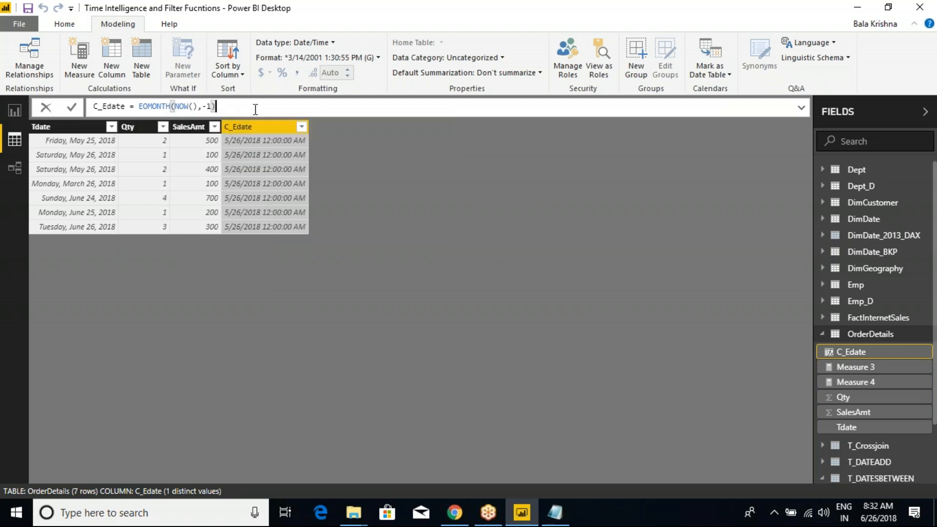
key("Return")
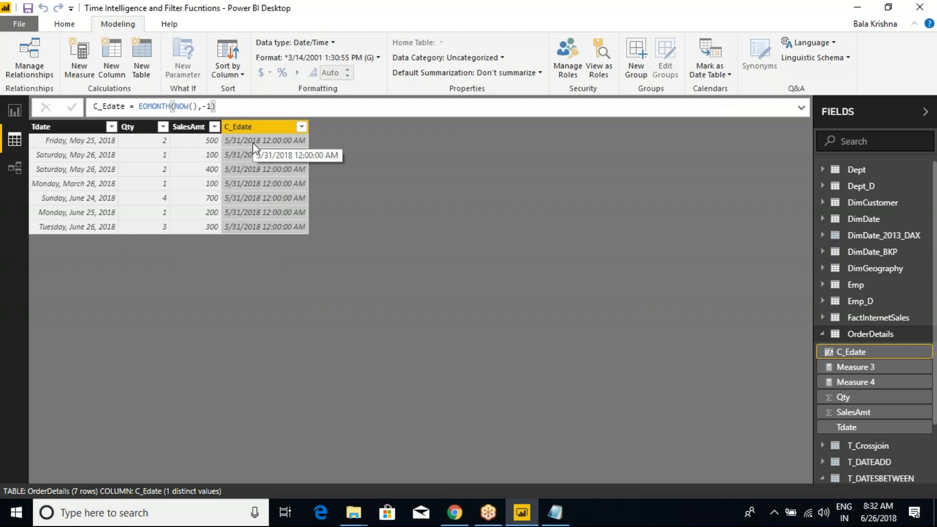
Set the months argument of the C_Edate EOMONTH formula to 1
left_click(215, 107)
key("Left")
key("BackSpace")
key("BackSpace")
type("1")
key("Return")
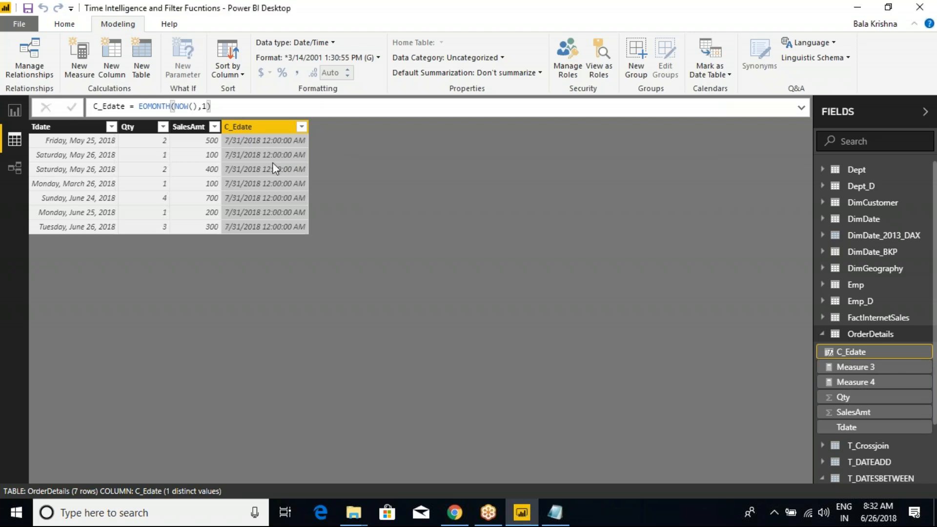
Set the months argument of the C_Edate EOMONTH formula to 0
left_click(210, 107)
key("BackSpace")
type("0")
key("Return")
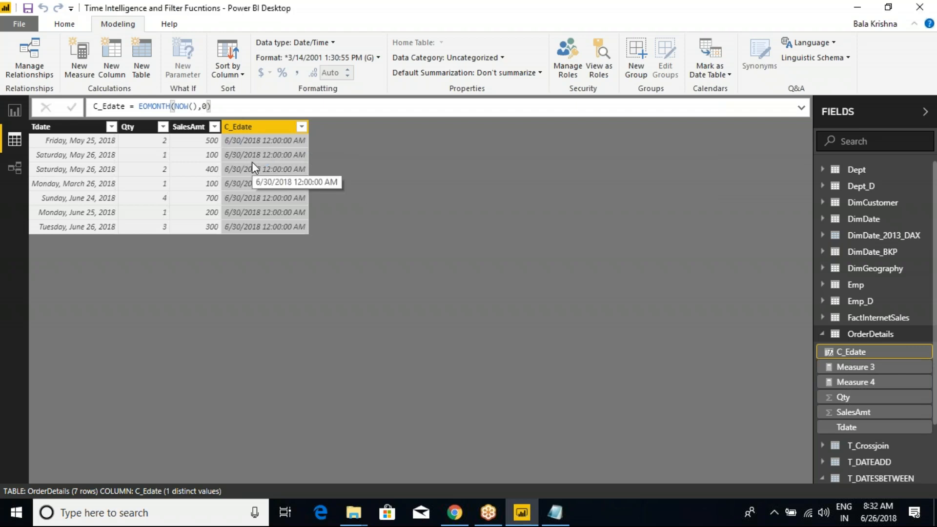
left_click_drag(221, 129, 274, 122)
left_click_drag(275, 204, 309, 248)
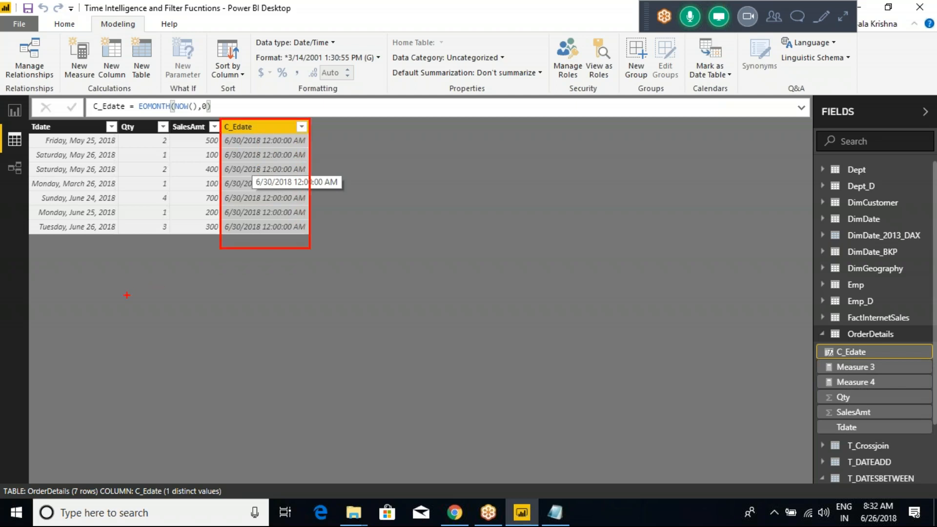
mouse_move(172, 297)
left_mouse_down()
mouse_move(174, 311)
mouse_move(186, 293)
mouse_move(185, 303)
left_mouse_up()
mouse_move(213, 287)
left_mouse_down()
mouse_move(213, 305)
mouse_move(242, 297)
left_mouse_up()
mouse_move(182, 318)
left_mouse_down()
mouse_move(257, 322)
mouse_move(242, 337)
left_mouse_up()
key("Escape")
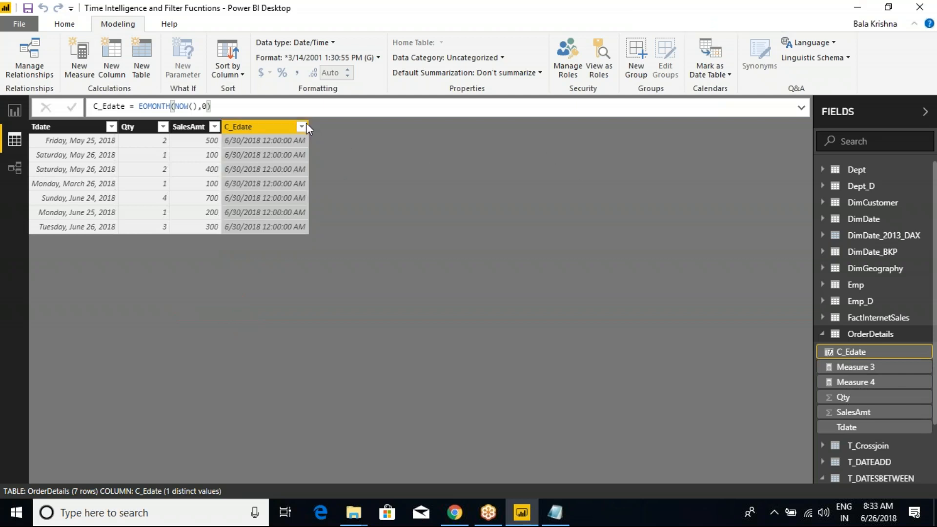
Set the months argument of the C_Edate EOMONTH formula back to -1
left_click(179, 106)
left_click_drag(179, 106, 193, 105)
left_click(194, 106)
left_click(208, 105)
key("BackSpace")
type("-1")
key("Return")
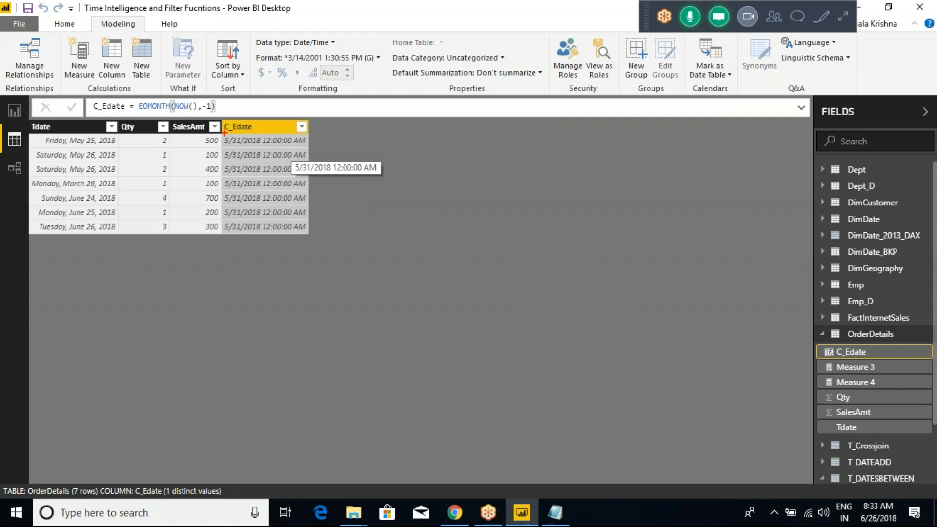
mouse_move(220, 120)
left_mouse_down()
mouse_move(305, 218)
mouse_move(313, 250)
left_mouse_up()
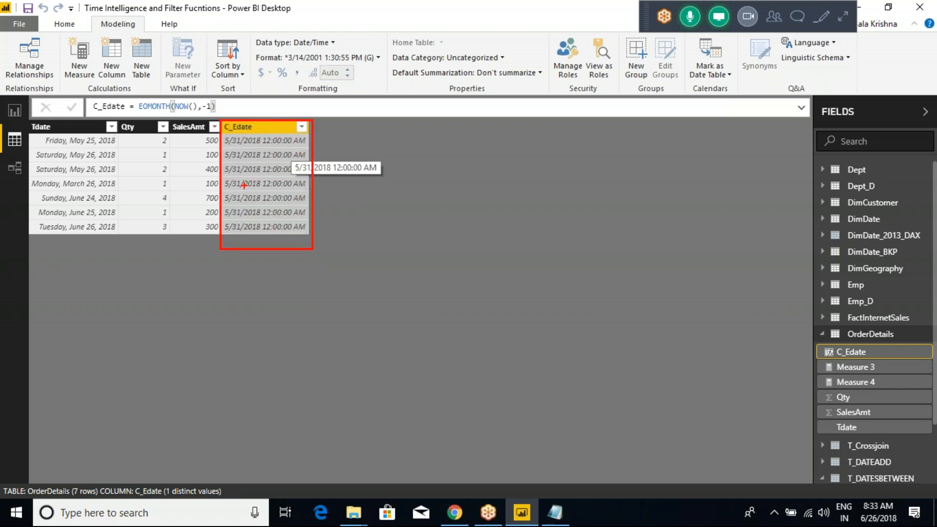
mouse_move(231, 244)
left_mouse_down()
mouse_move(228, 260)
mouse_move(239, 248)
left_mouse_up()
mouse_move(314, 144)
left_mouse_down()
mouse_move(344, 144)
mouse_move(331, 147)
mouse_move(345, 154)
left_mouse_up()
mouse_move(232, 119)
left_mouse_down()
mouse_move(229, 215)
mouse_move(251, 133)
mouse_move(237, 131)
left_mouse_up()
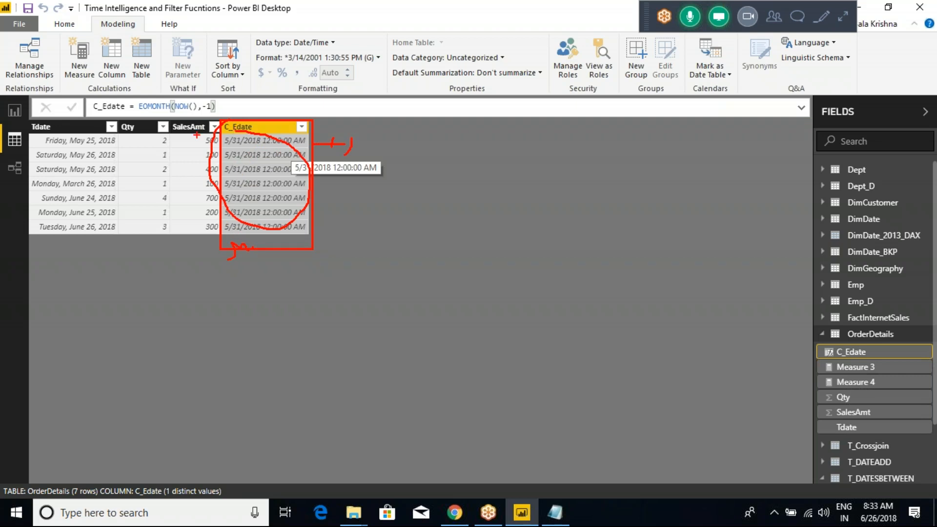
mouse_move(135, 101)
left_mouse_down()
mouse_move(179, 115)
mouse_move(227, 100)
mouse_move(141, 86)
mouse_move(134, 110)
mouse_move(219, 108)
left_mouse_up()
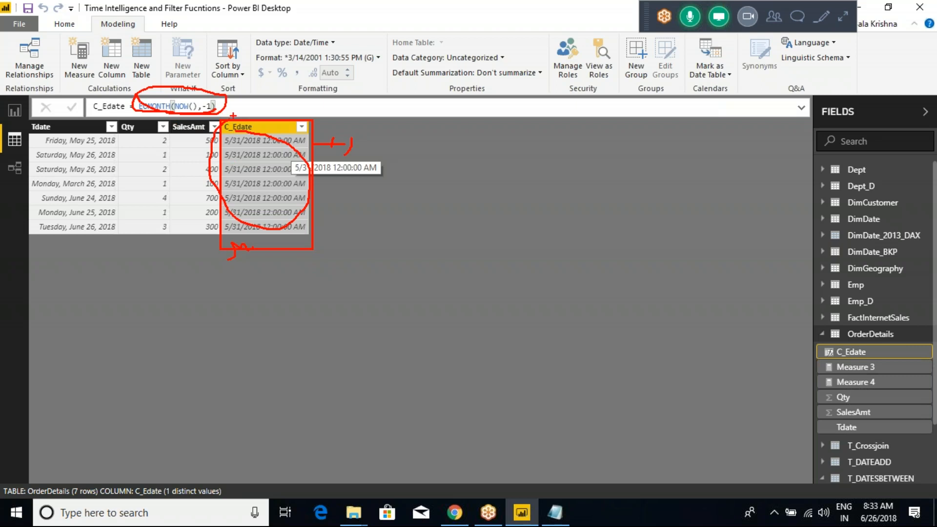
key("Escape")
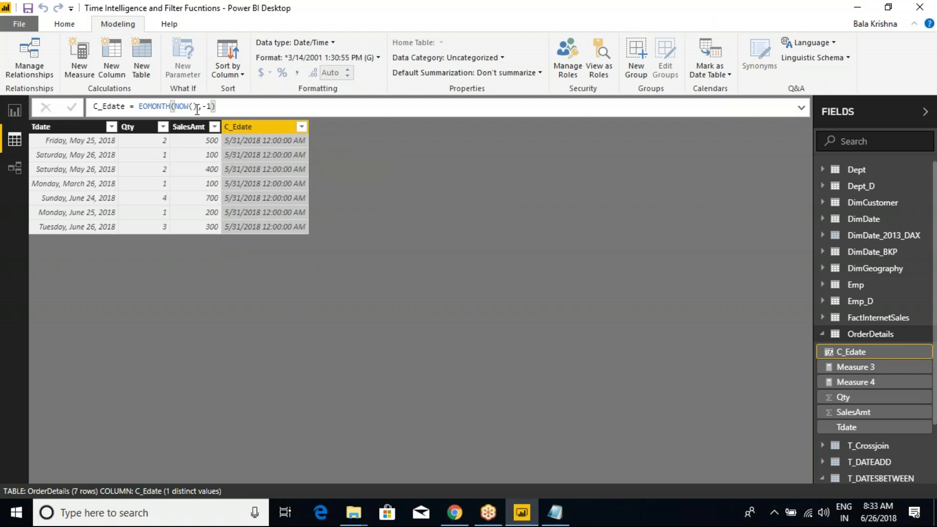
left_click_drag(230, 105, 138, 106)
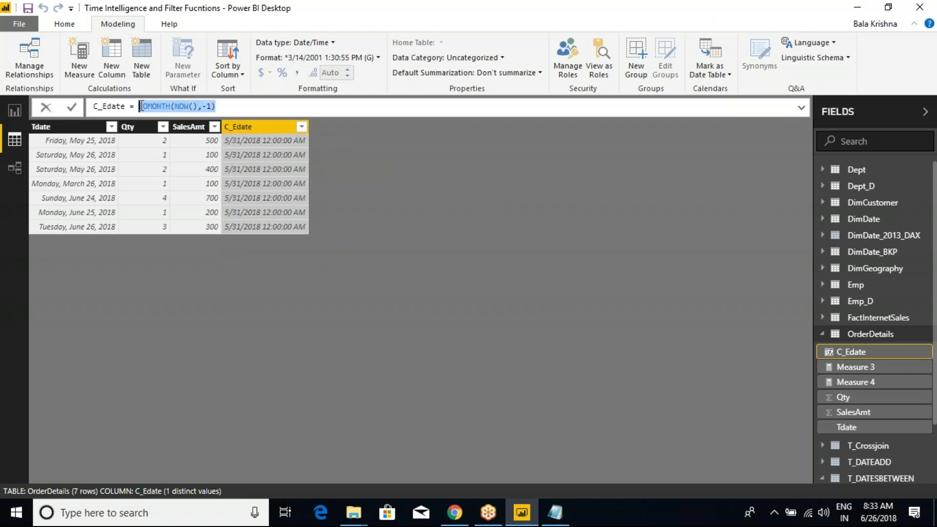
left_click(237, 106)
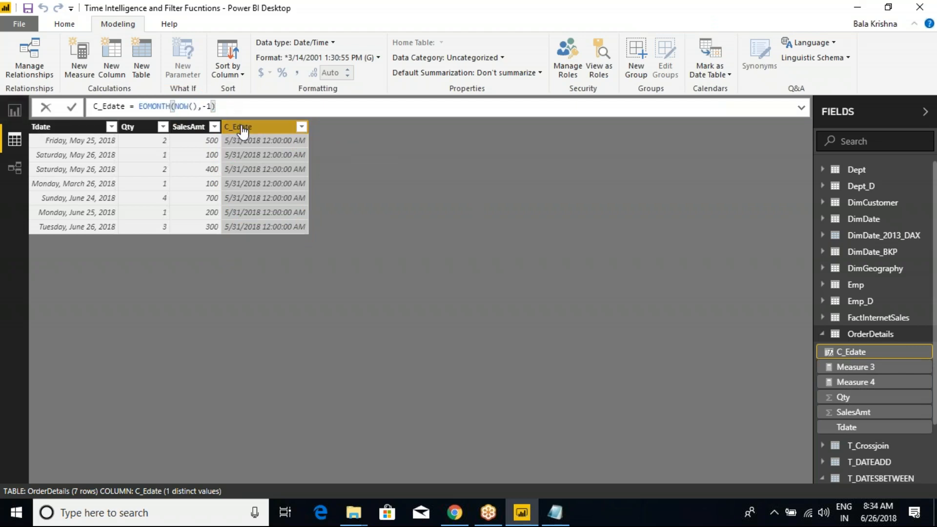
right_click(241, 127)
left_click(295, 255)
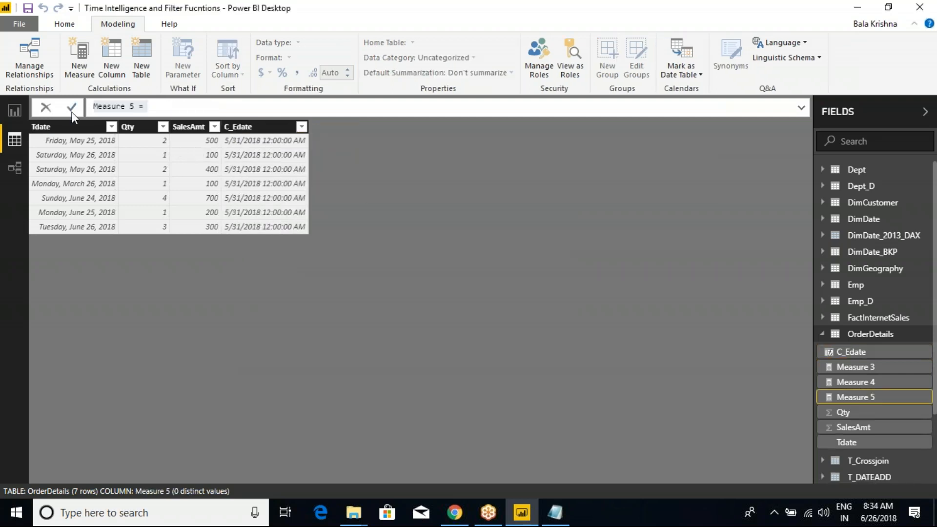
left_click(47, 108)
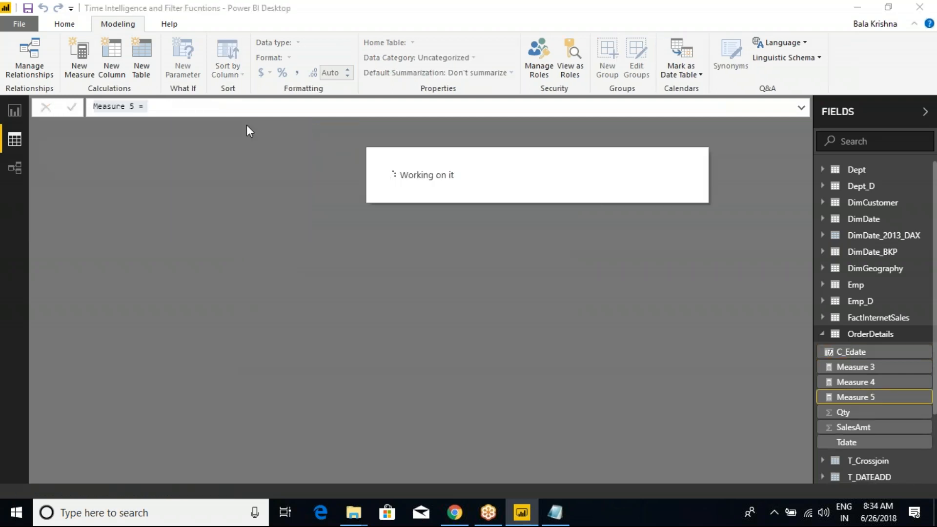
Add a new calculated column to the OrderDetails table with the formula Column = NOW()+1
left_click(247, 127)
right_click(247, 127)
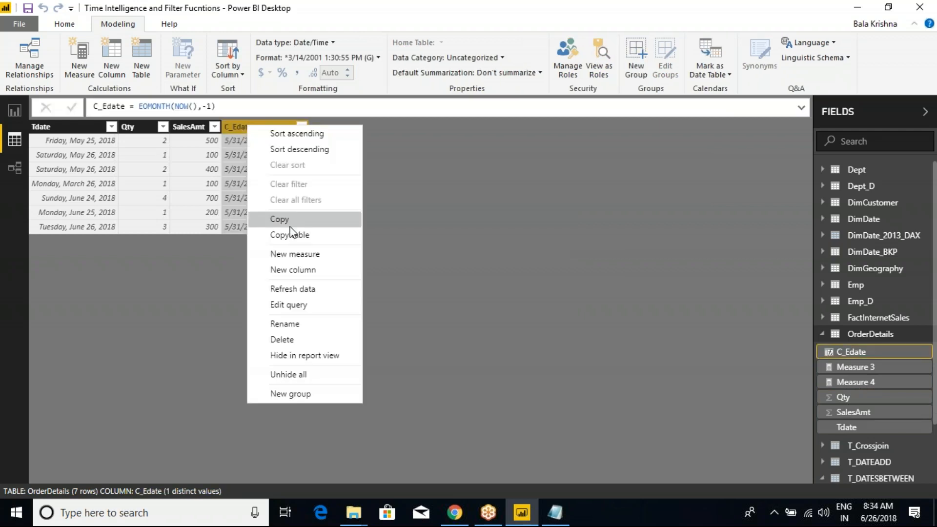
left_click(294, 269)
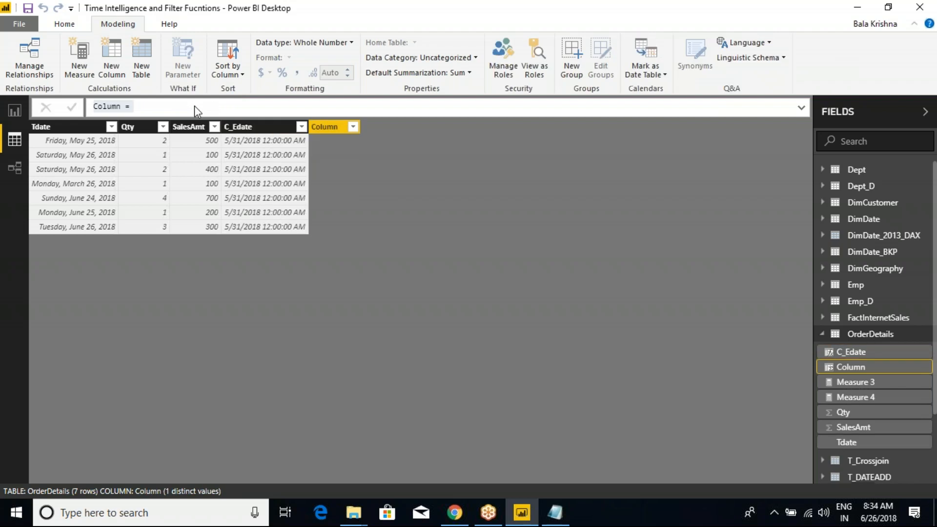
type("now")
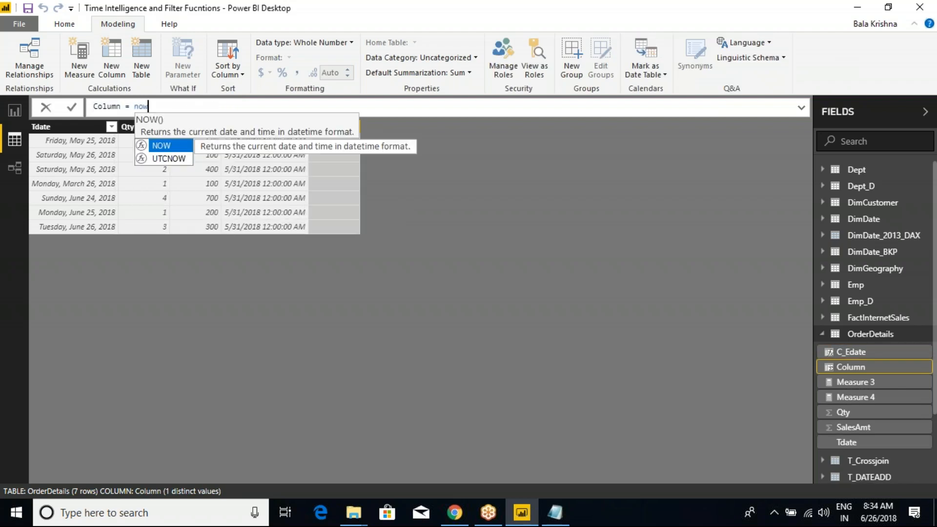
key("Tab")
type(")+1")
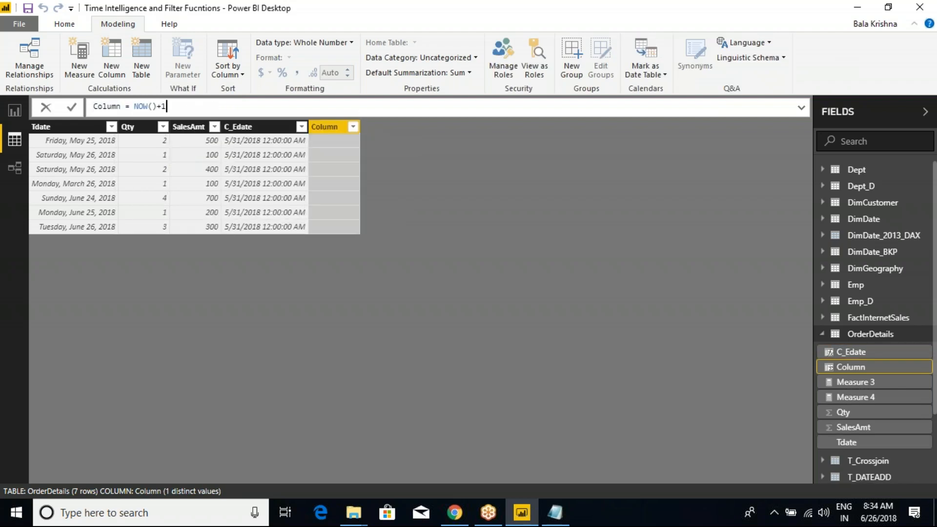
key("Return")
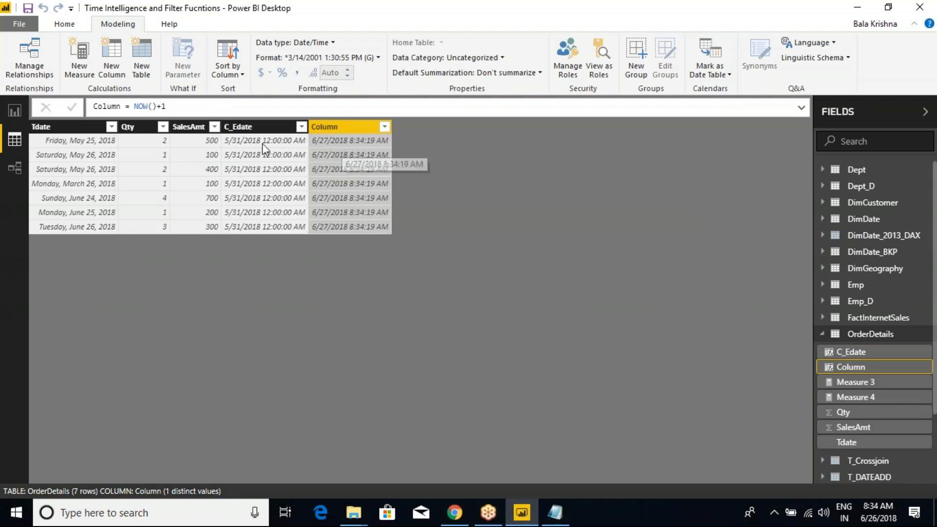
Try adding one day to the start date inside C_Edate, making it EOMONTH(NOW()+1,-1)
left_click(259, 126)
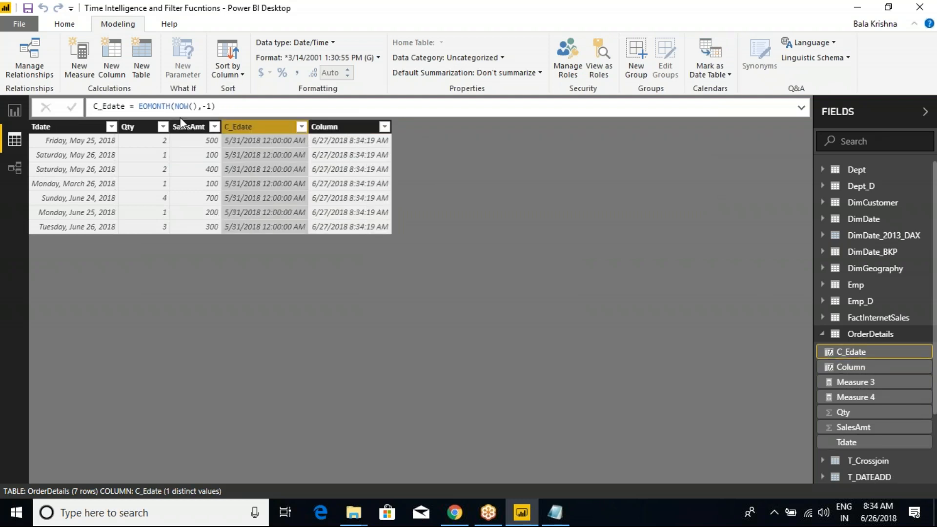
left_click(197, 106)
type("+1")
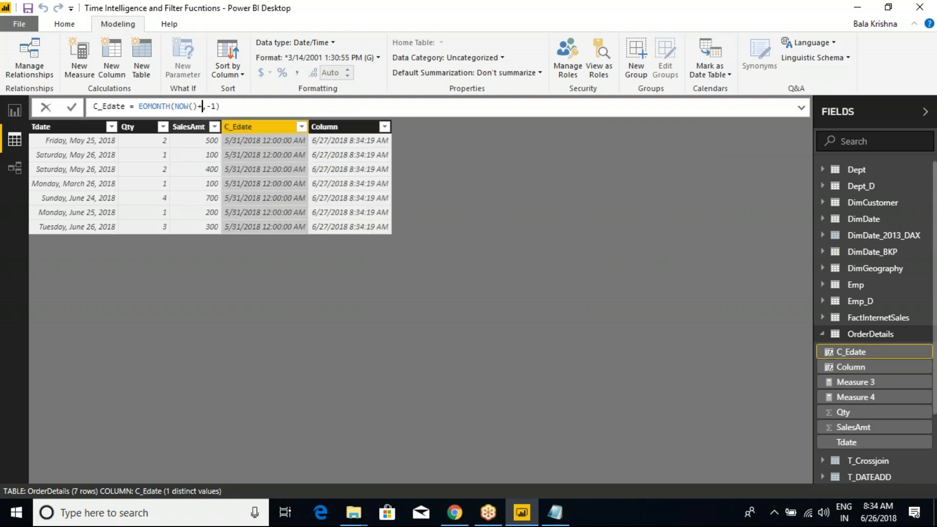
key("Return")
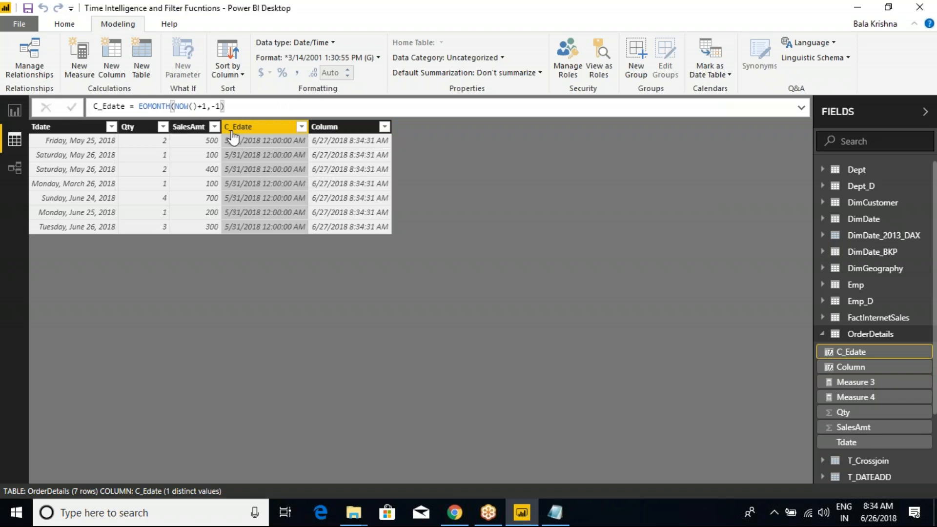
Remove the +1 after NOW() in the C_Edate formula, restoring EOMONTH(NOW(),-1)
left_click(182, 106)
mouse_move(175, 107)
left_mouse_down()
mouse_move(205, 106)
mouse_move(180, 108)
left_mouse_up()
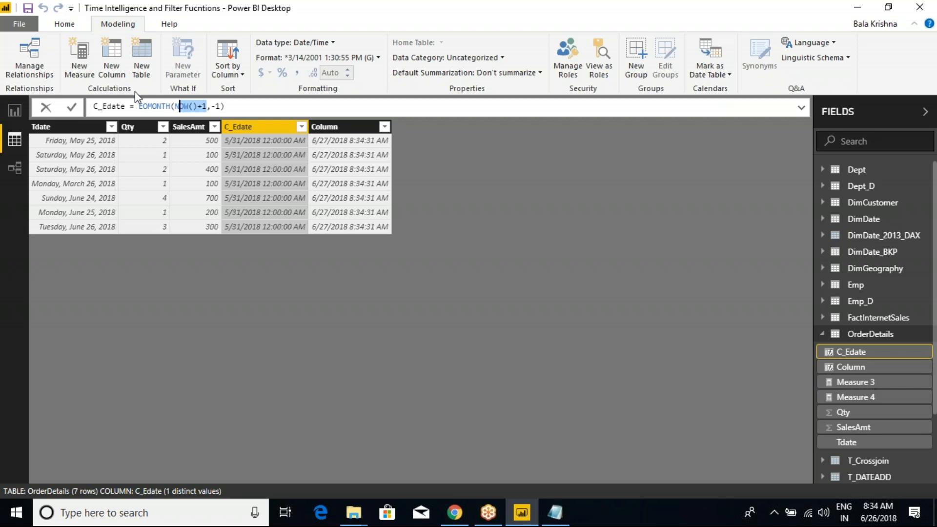
left_click(208, 106)
key("BackSpace")
key("BackSpace")
key("Return")
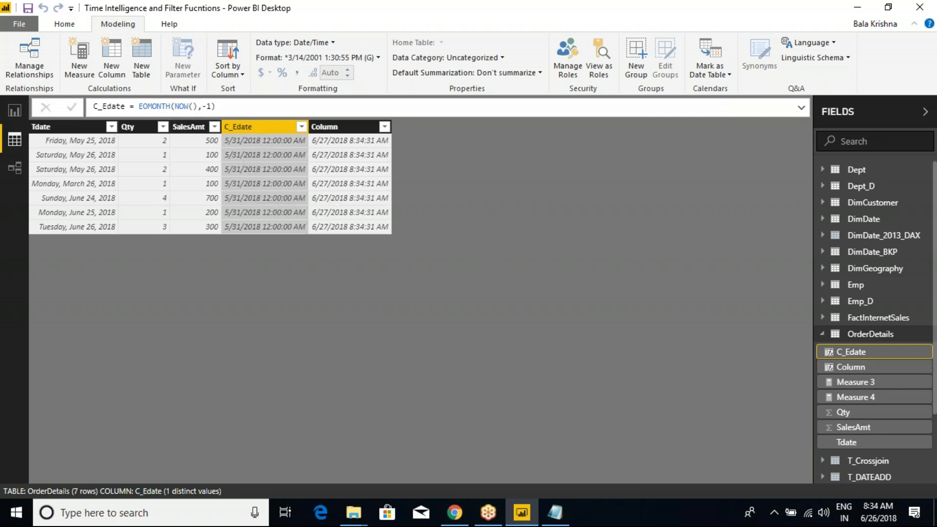
Add one day to the result of the C_Edate formula, making it EOMONTH(NOW(),-1) + 1
left_click_drag(139, 107, 208, 106)
left_click(243, 108)
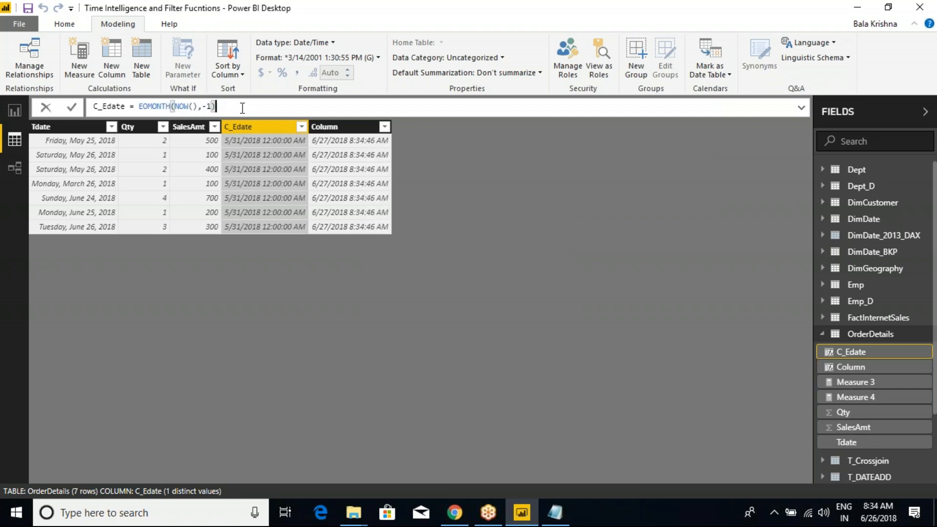
type("+ 1")
key("Return")
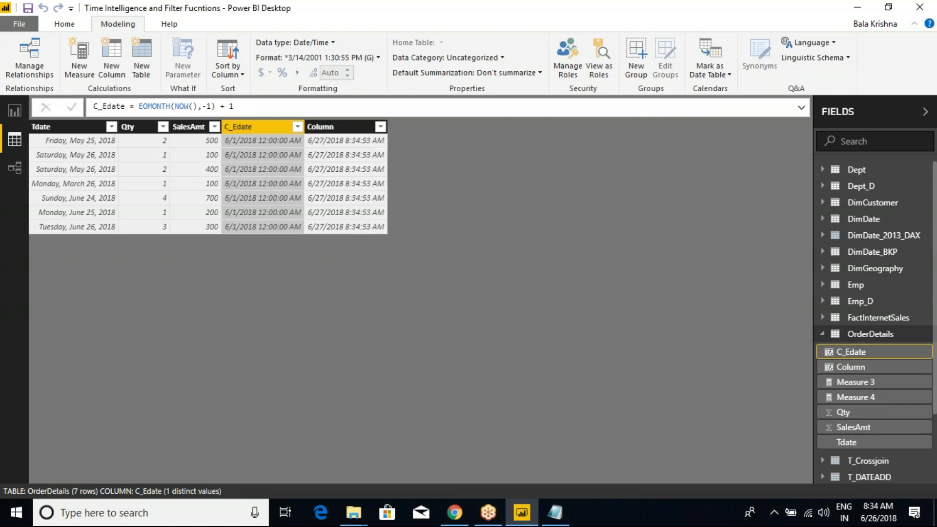
Copy the C_Edate expression EOMONTH(NOW(),-1) + 1 into Measure 4 as the start date of its DATESBETWEEN function
left_click_drag(139, 106, 244, 104)
left_click(244, 105)
left_click_drag(140, 106, 239, 104)
key("ctrl+c")
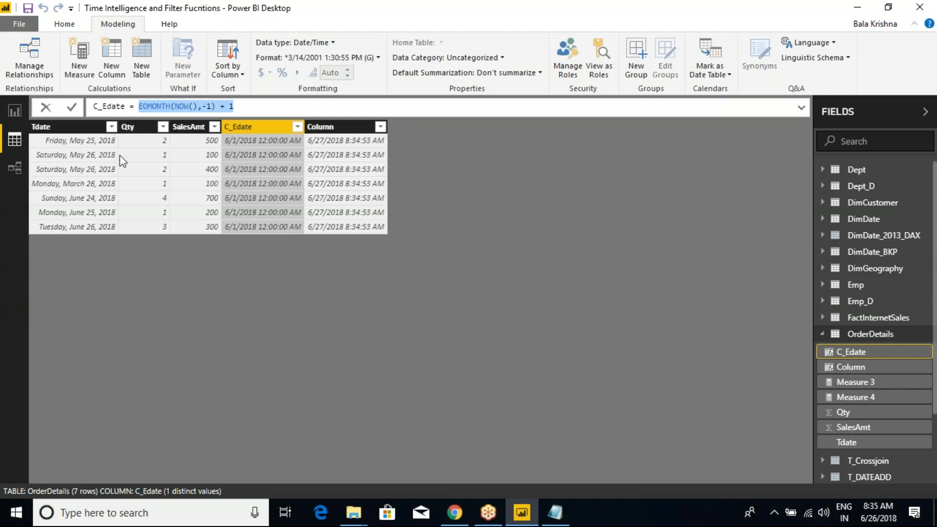
left_click(867, 399)
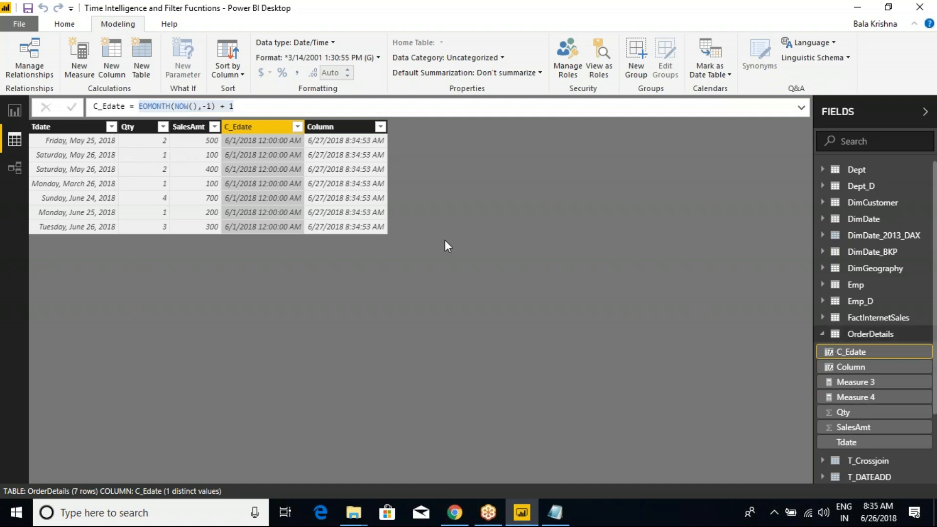
left_click(871, 398)
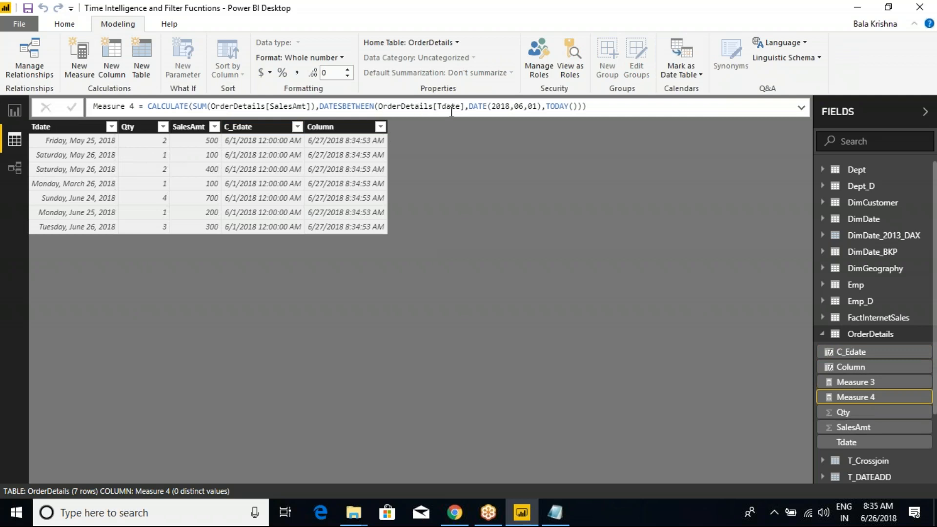
left_click_drag(469, 107, 540, 111)
key("ctrl+v")
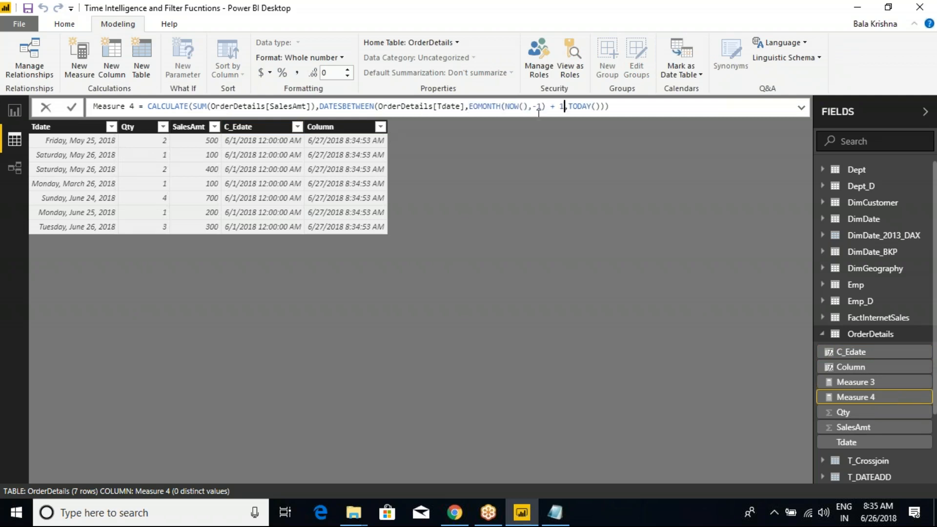
key("End")
key("Return")
Check the Measure 4 card on Page 6 of the report view
left_click(14, 110)
left_click(585, 269)
left_click(527, 254)
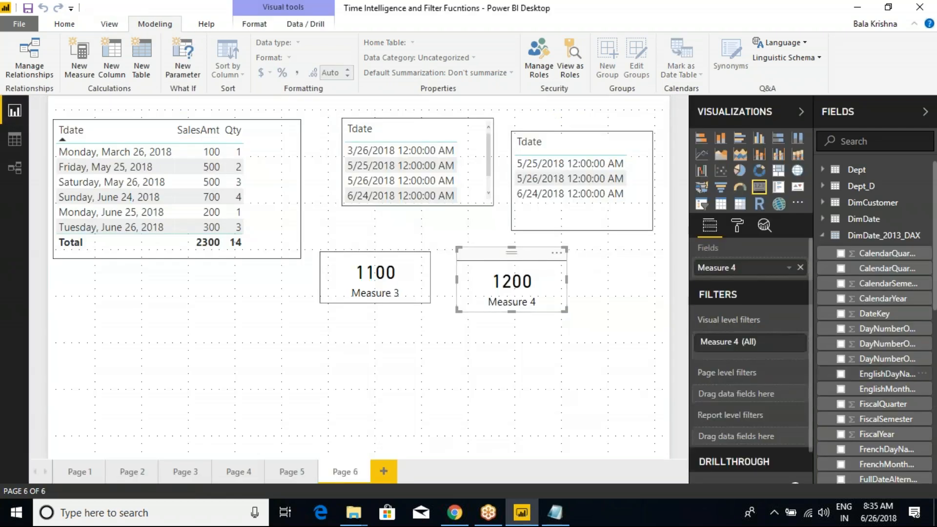
Review Measure 4's formula and compare the June rows of the sales table with the Measure 4 card
left_click(884, 235)
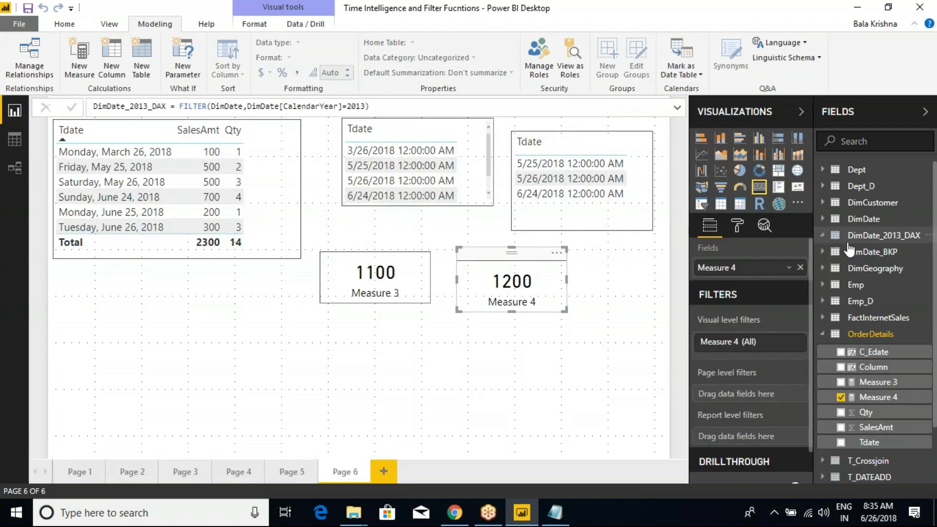
left_click(878, 397)
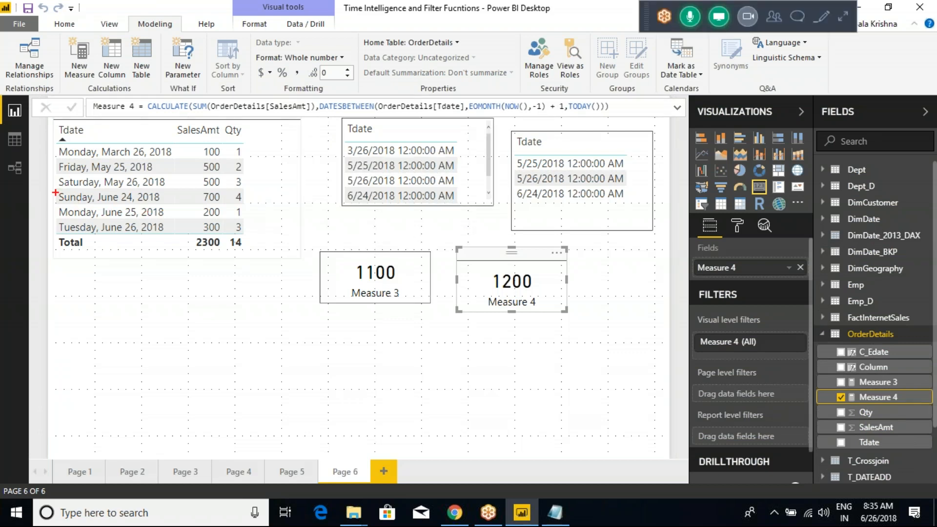
left_click_drag(52, 190, 224, 232)
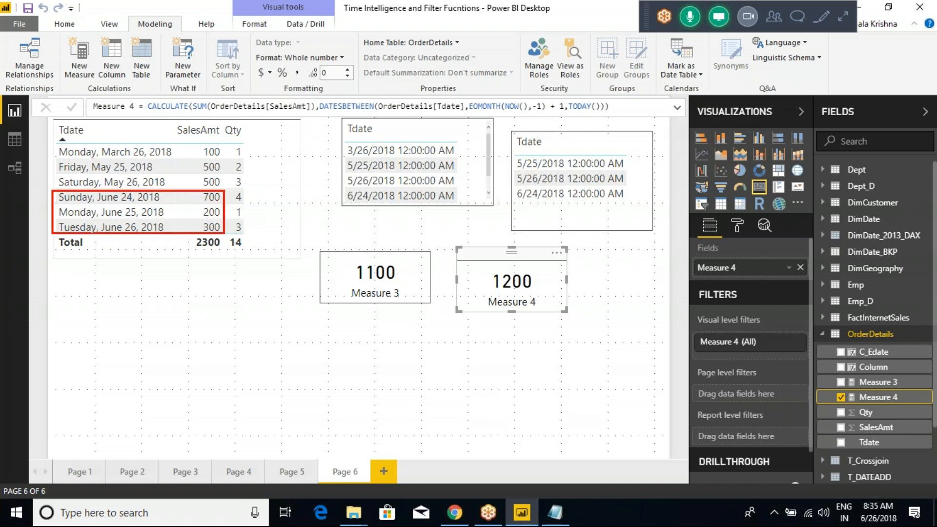
left_click_drag(457, 252, 564, 321)
key("Escape")
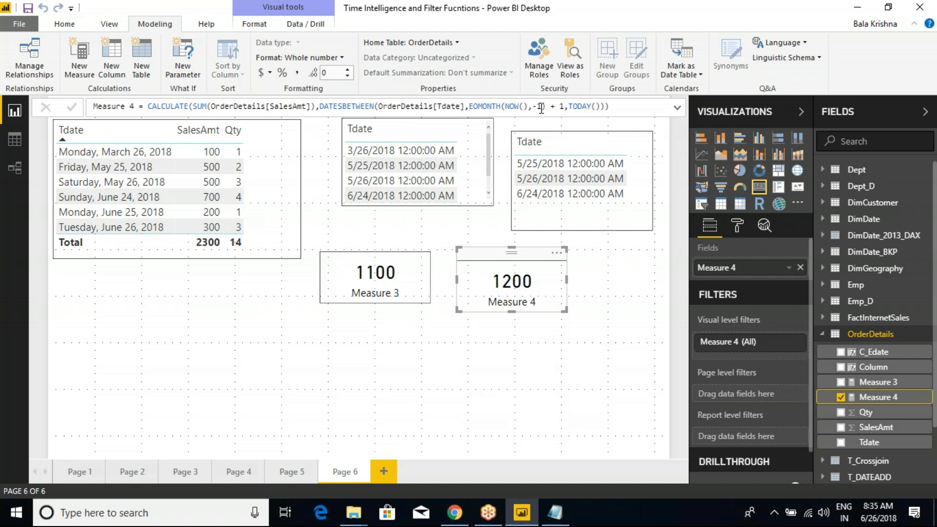
Try an EOMONTH month offset of -2 in Measure 4 and compare its card with the May and June sales rows
key("BackSpace")
type("2")
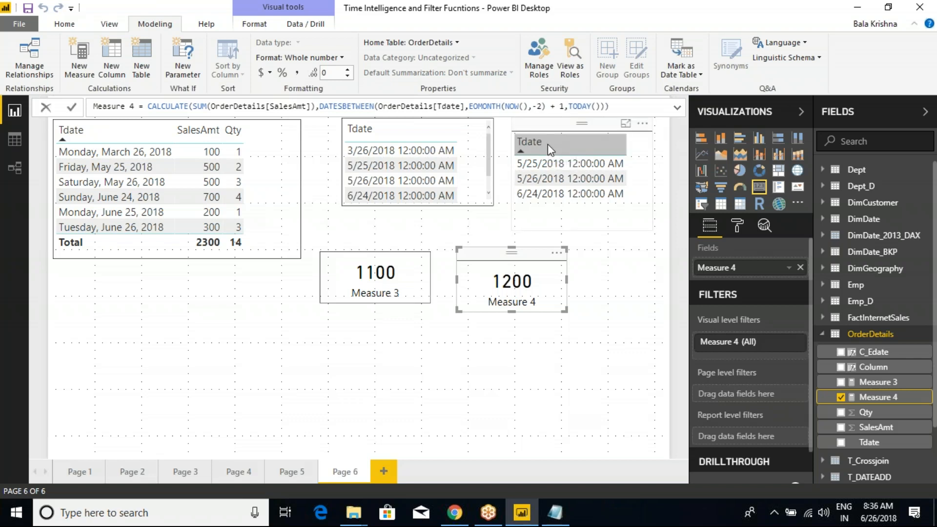
key("Return")
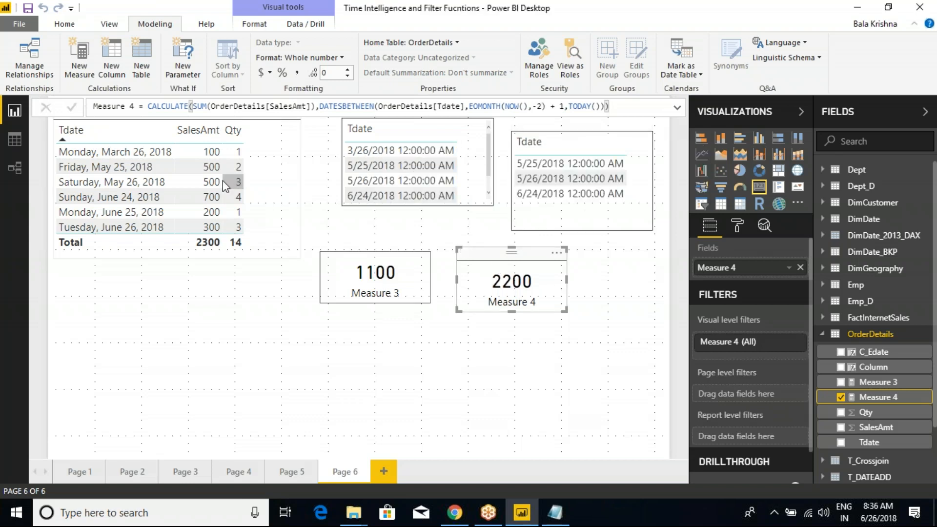
mouse_move(54, 161)
left_mouse_down()
mouse_move(115, 178)
mouse_move(229, 227)
mouse_move(227, 235)
left_mouse_up()
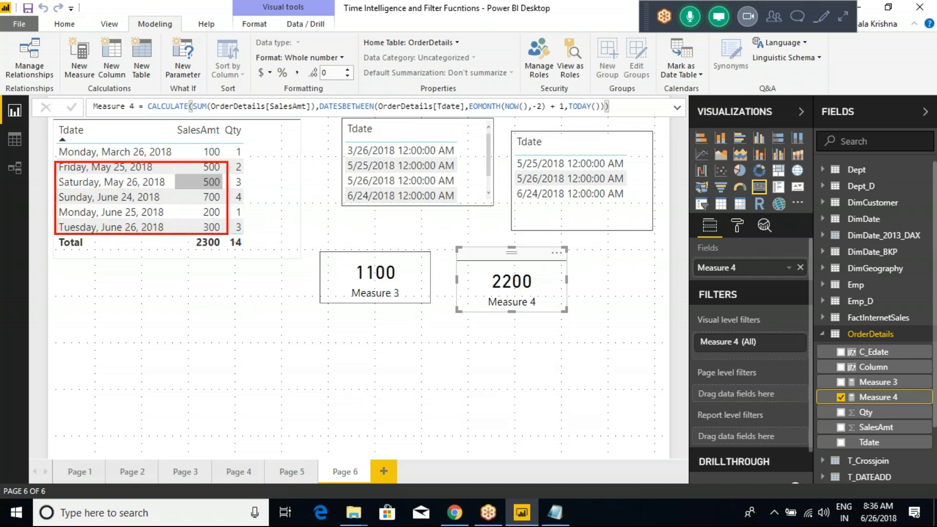
left_click_drag(503, 296, 541, 280)
mouse_move(216, 144)
left_mouse_down()
mouse_move(195, 156)
mouse_move(218, 145)
left_mouse_up()
mouse_move(192, 236)
left_mouse_down()
mouse_move(404, 325)
mouse_move(483, 308)
mouse_move(485, 326)
left_mouse_up()
key("Escape")
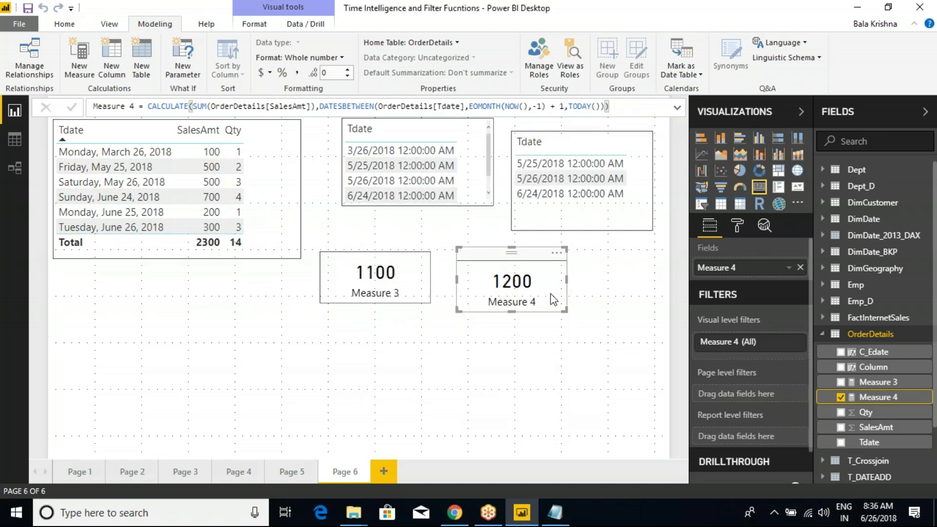
Make the Measure 4 card taller and turn on its title
left_click_drag(566, 310, 570, 334)
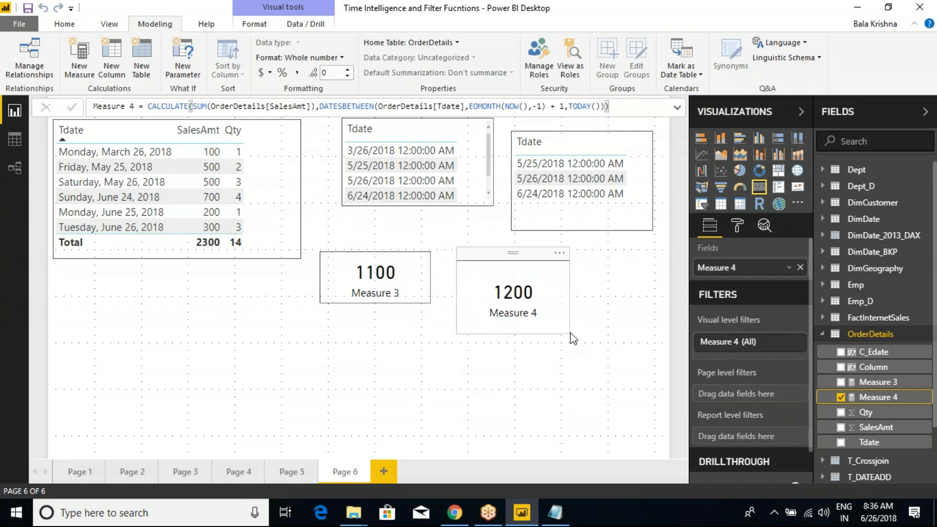
left_click(523, 260)
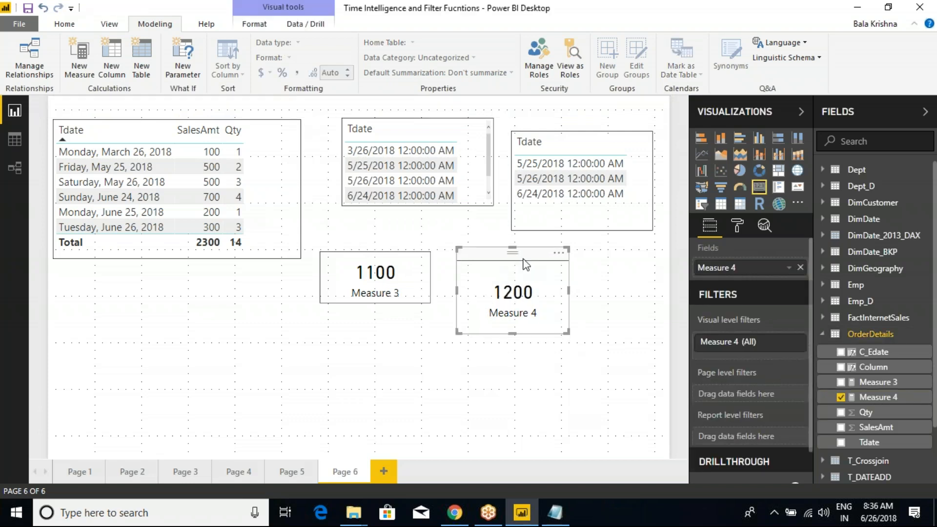
left_click(741, 232)
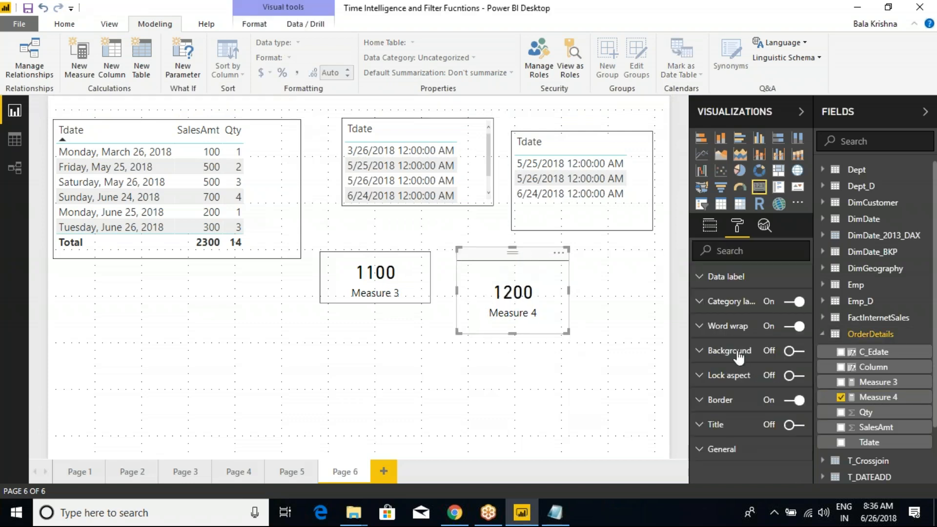
left_click(707, 425)
left_click(794, 425)
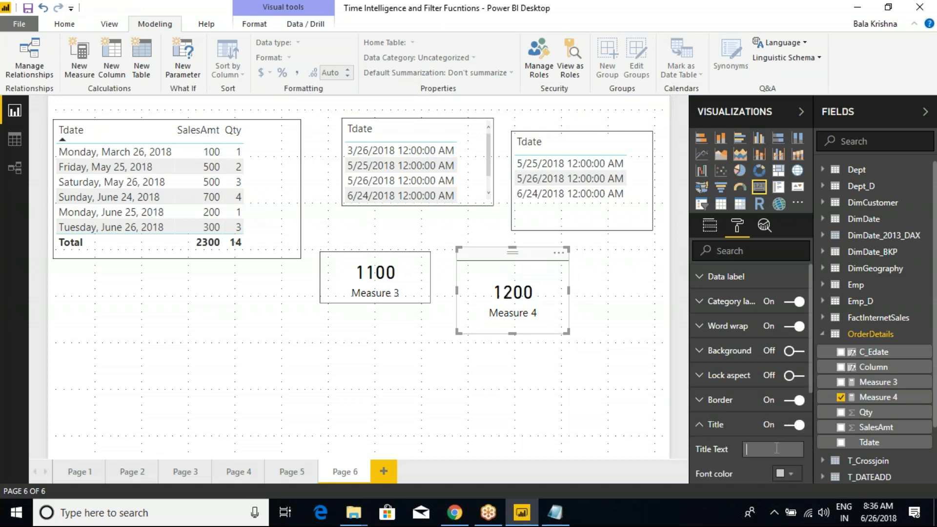
Set the Measure 4 card's title text to "Current Month sales"
left_click(776, 448)
type("Current MO")
scroll(752, 371, "down", 5)
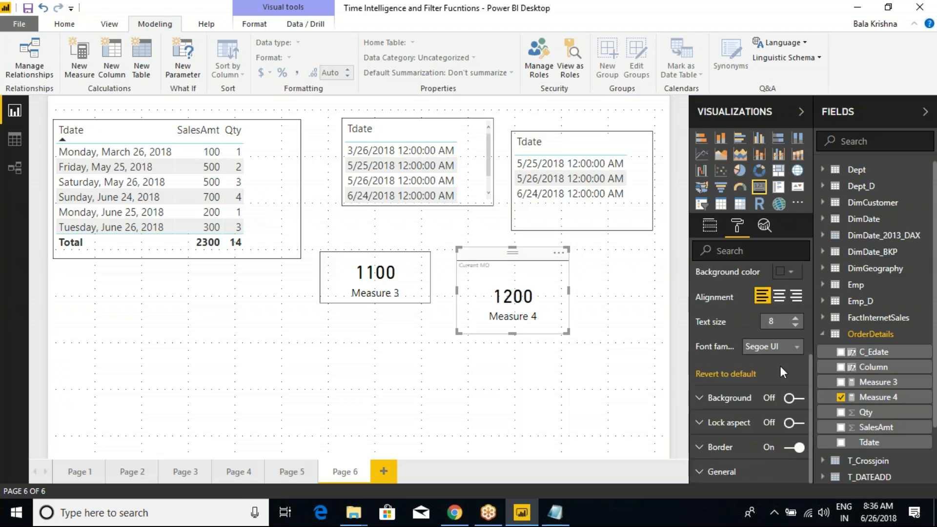
scroll(761, 356, "up", 3)
left_click(799, 364)
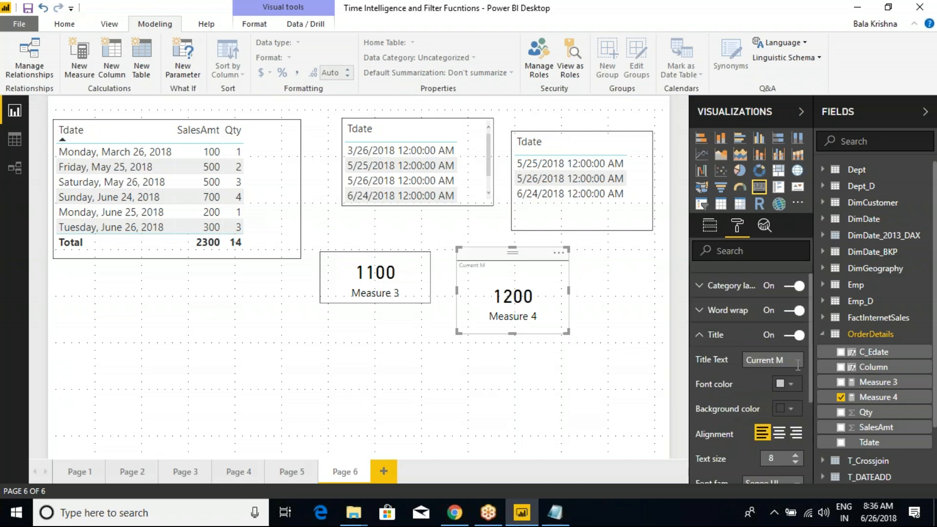
key("BackSpace")
type("rent Month sales")
Centre the title of the Measure 4 card and set its text size to 17
left_click(779, 433)
left_click(794, 456)
left_click(794, 456)
left_click(795, 455)
left_click(795, 456)
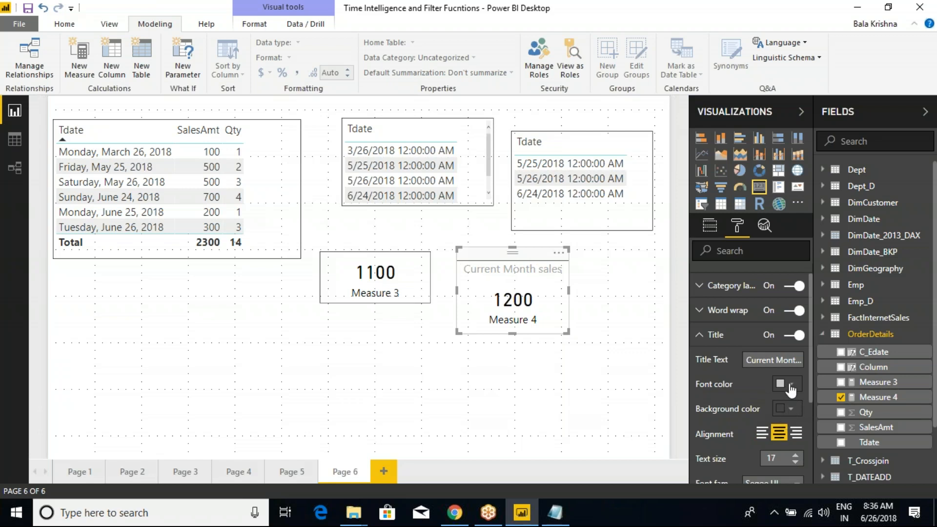
Give the Measure 4 card's title a teal background and a black font
left_click(791, 409)
left_click(716, 355)
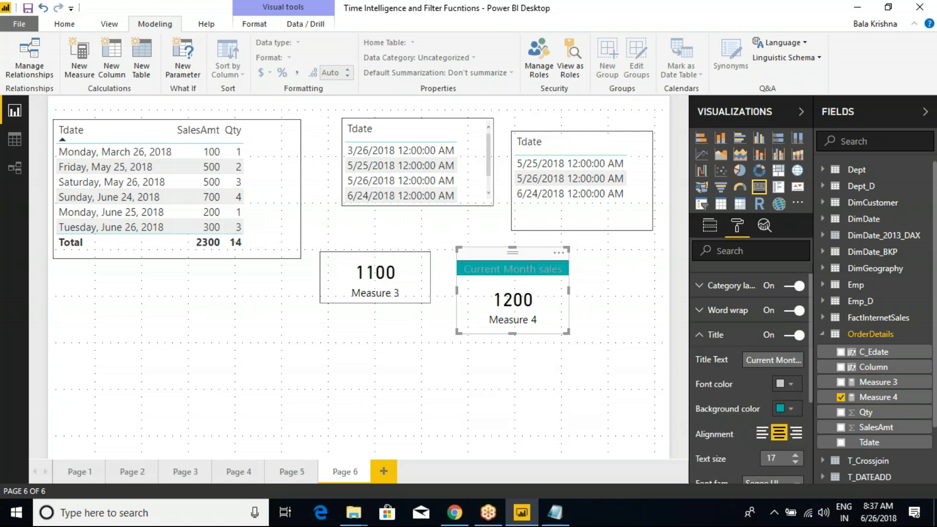
left_click(790, 386)
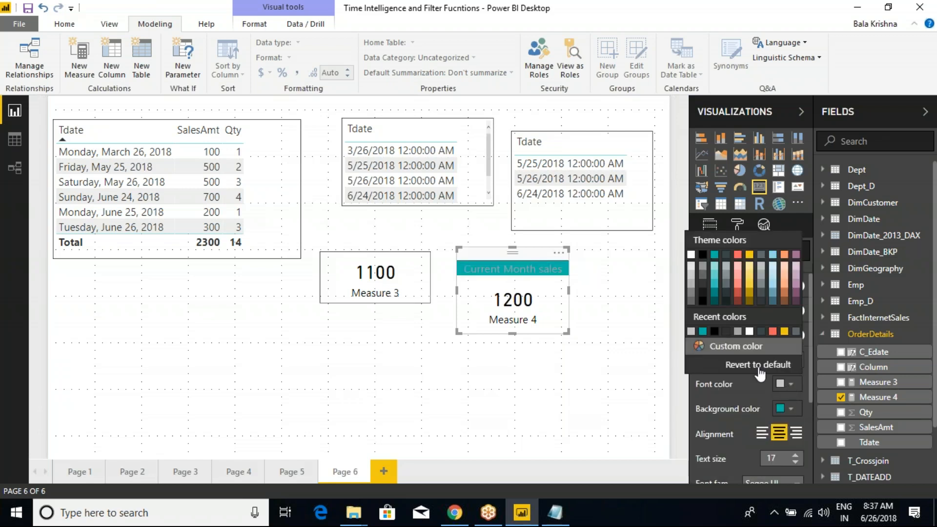
left_click(703, 256)
Make the Measure 4 card slightly wider and shorter so it fits its title and value
left_click_drag(569, 291, 583, 289)
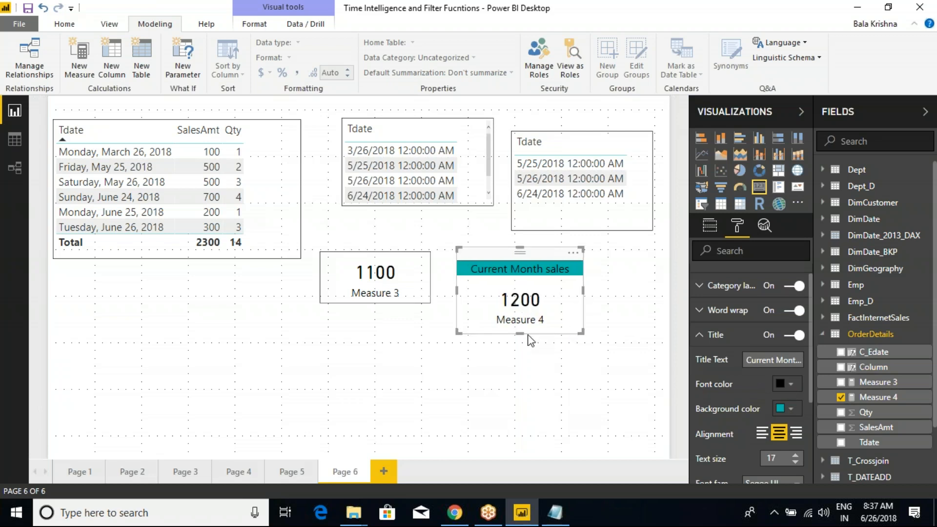
left_click_drag(522, 335, 522, 321)
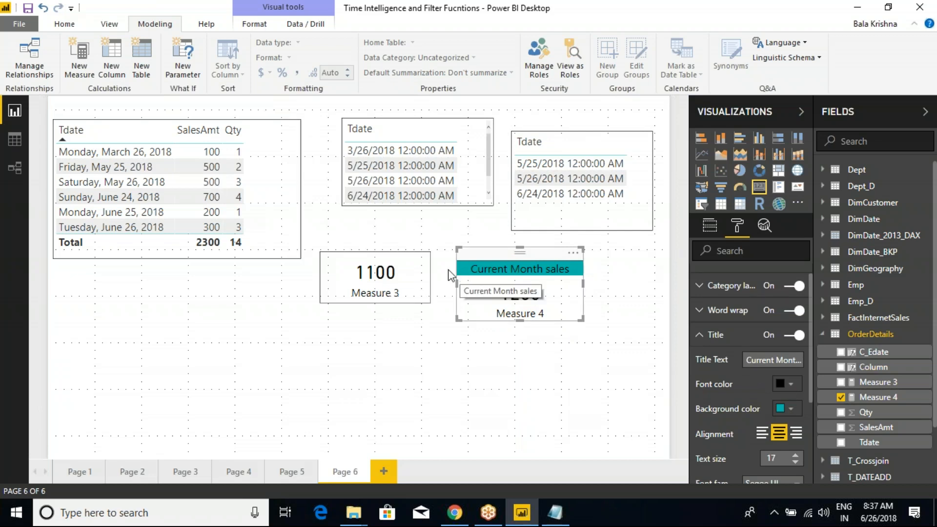
left_click(349, 252)
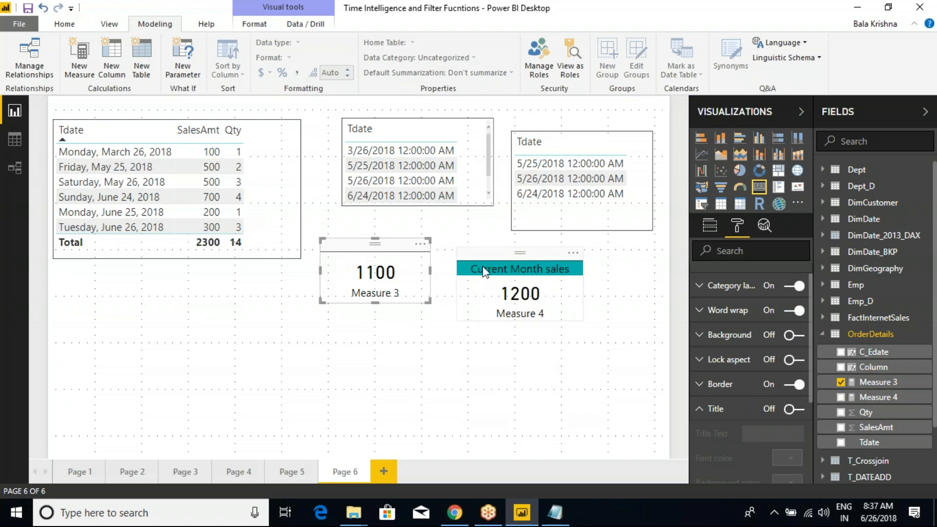
left_click(482, 253)
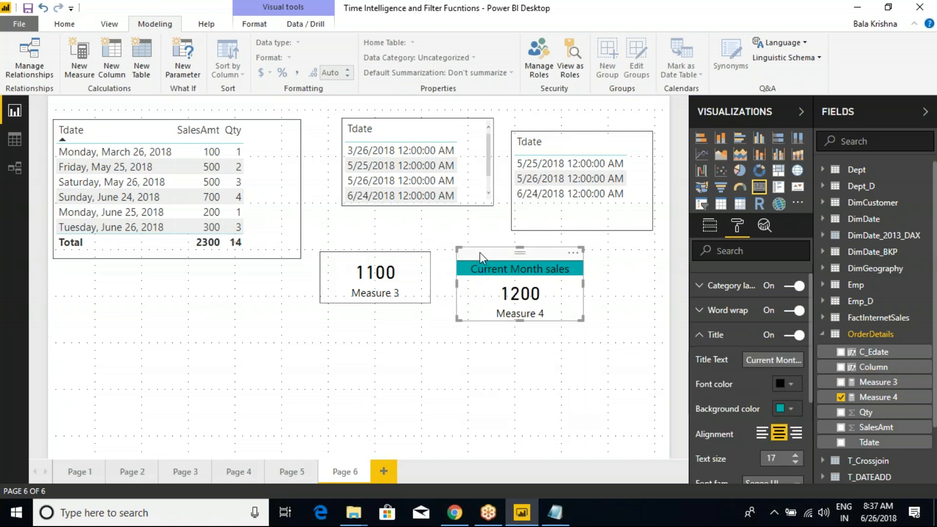
left_click_drag(466, 337, 542, 344)
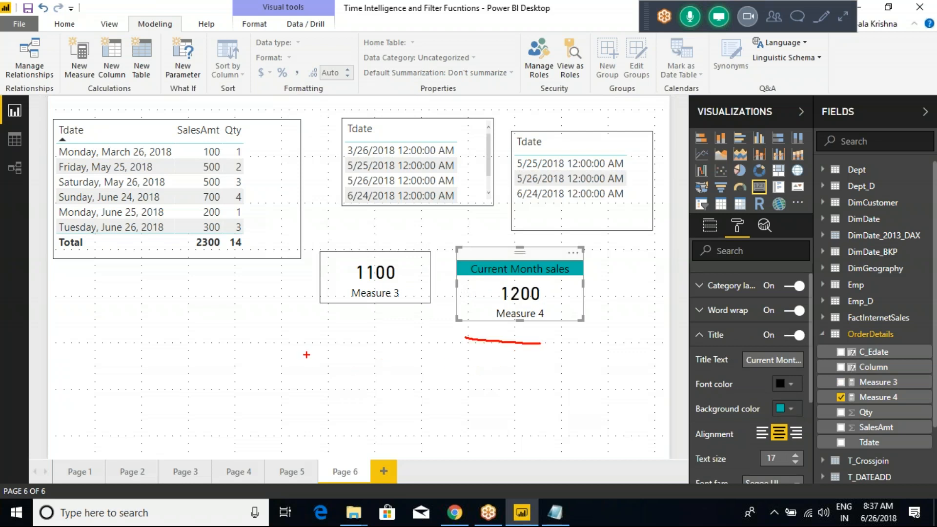
mouse_move(310, 342)
left_mouse_down()
mouse_move(364, 394)
mouse_move(430, 433)
left_mouse_up()
left_click_drag(310, 364, 421, 370)
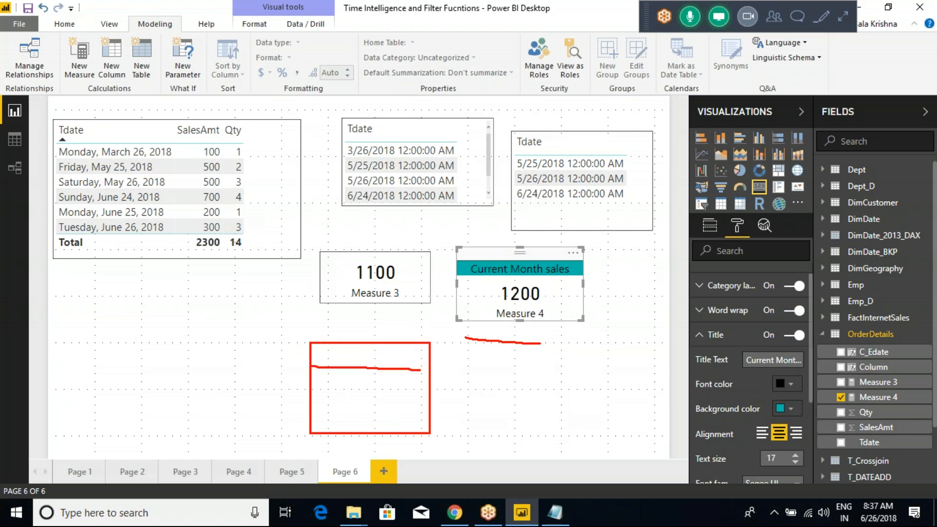
mouse_move(84, 343)
left_mouse_down()
mouse_move(224, 424)
mouse_move(251, 430)
left_mouse_up()
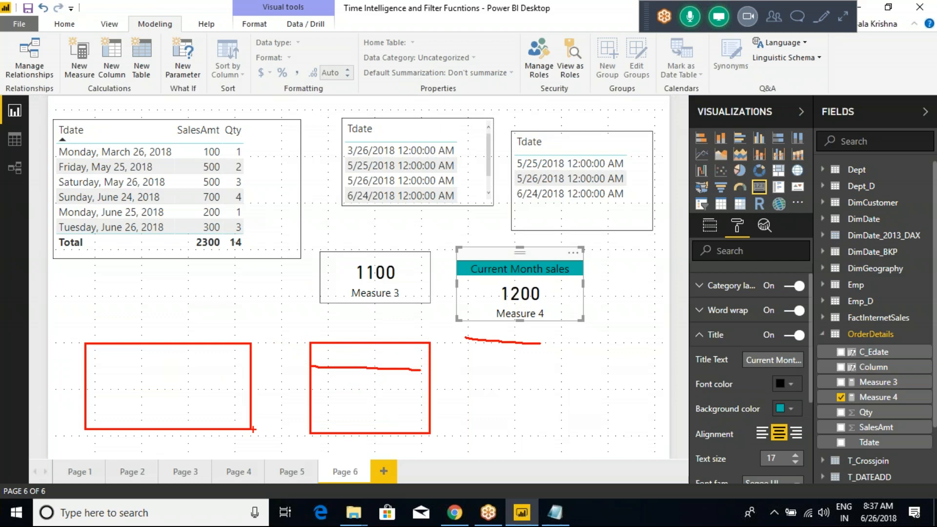
left_click_drag(80, 272, 252, 332)
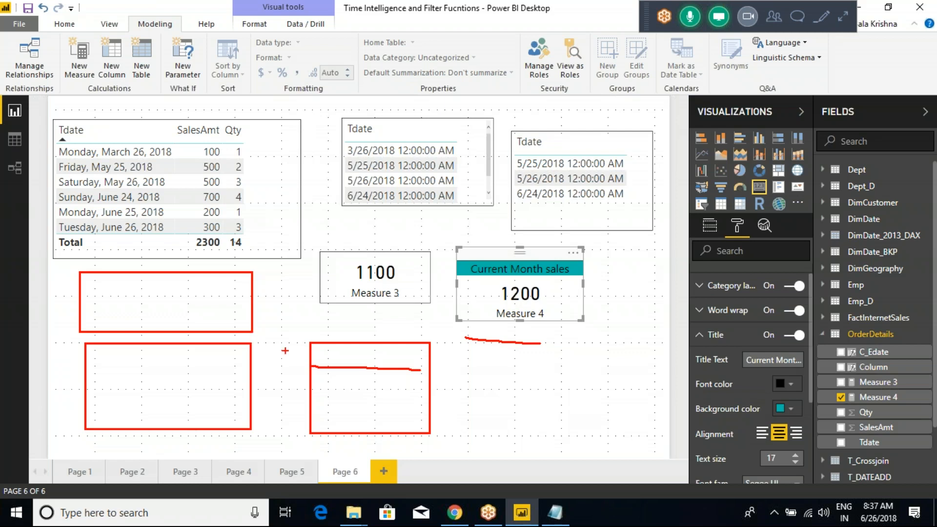
mouse_move(252, 303)
left_mouse_down()
mouse_move(282, 358)
mouse_move(260, 374)
left_mouse_up()
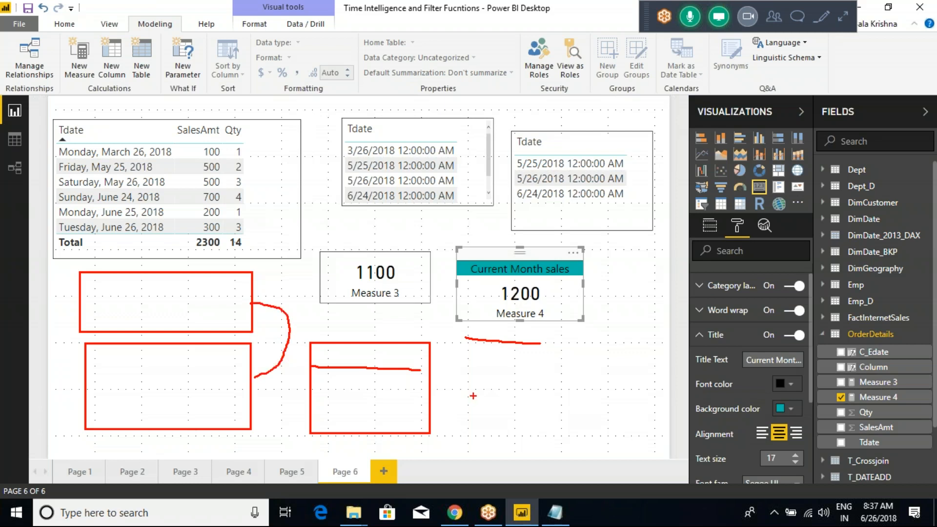
mouse_move(467, 378)
left_mouse_down()
mouse_move(468, 408)
mouse_move(469, 376)
mouse_move(468, 398)
left_mouse_up()
left_click_drag(311, 347, 405, 424)
left_click_drag(77, 349, 231, 409)
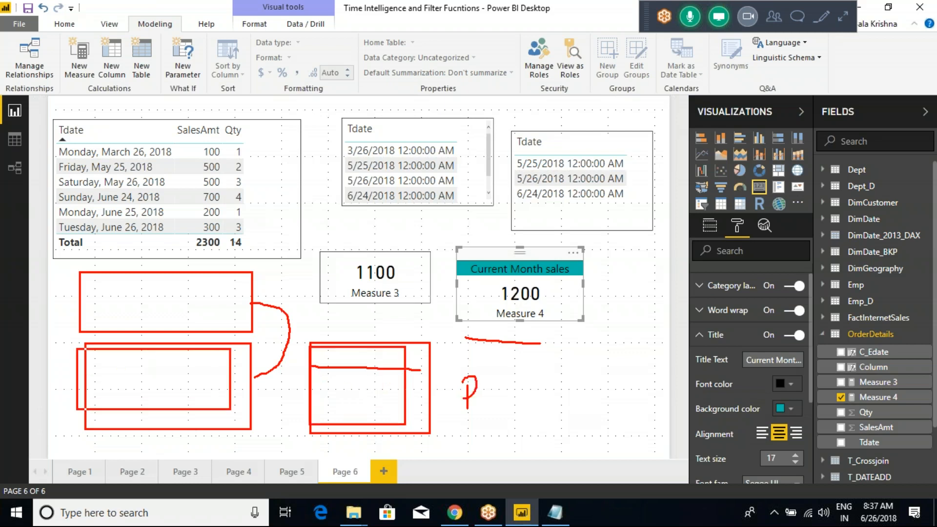
left_click_drag(69, 272, 232, 332)
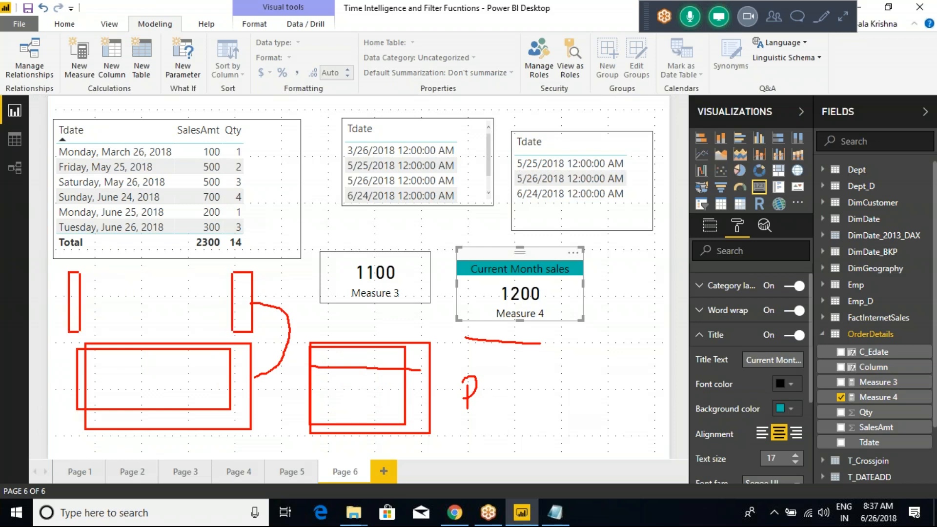
key("Escape")
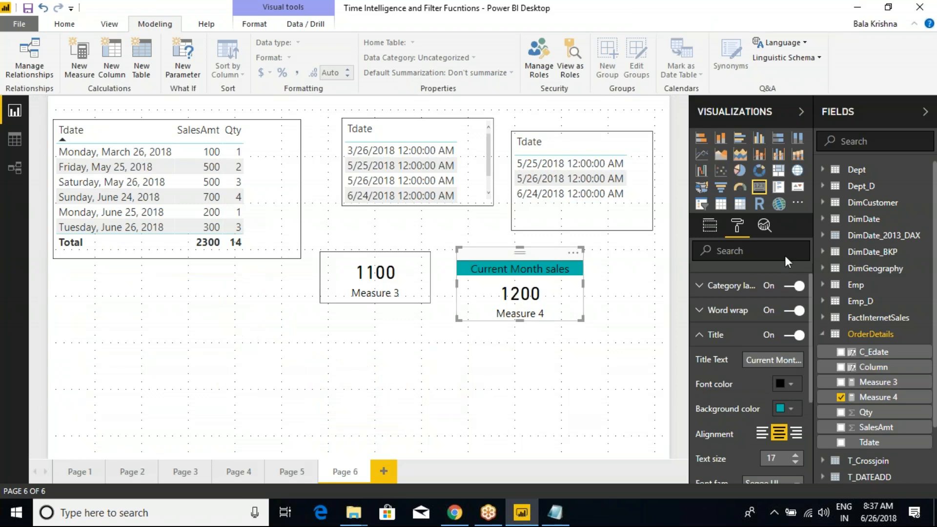
Review the DATESBETWEEN date filter in Measure 4's formula
left_click(878, 399)
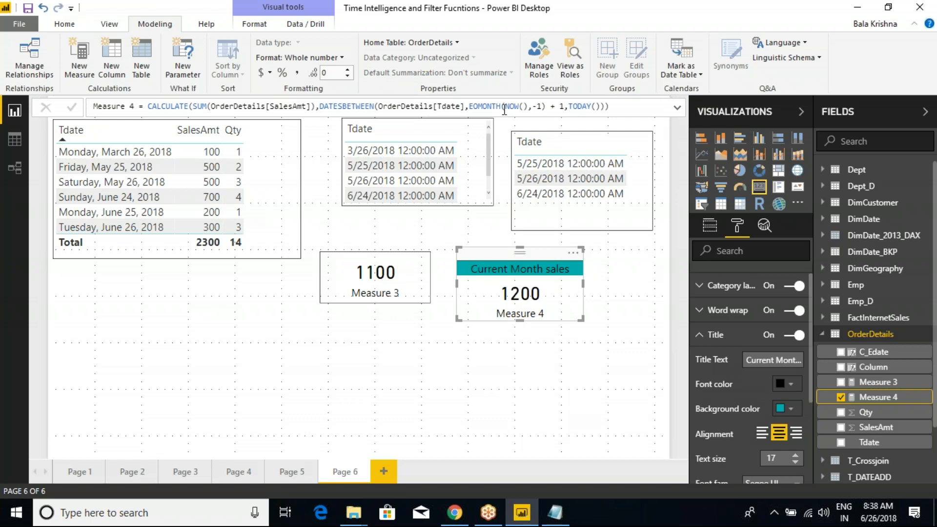
mouse_move(312, 96)
left_mouse_down()
mouse_move(549, 129)
mouse_move(626, 129)
left_mouse_up()
key("Escape")
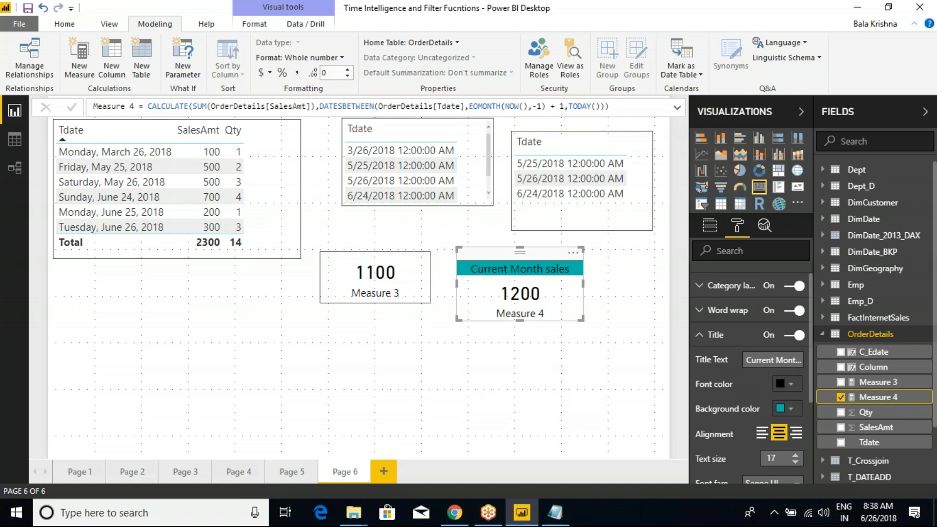
left_click(567, 514)
left_click_drag(42, 220, 202, 215)
left_click(201, 215)
key("alt+Tab")
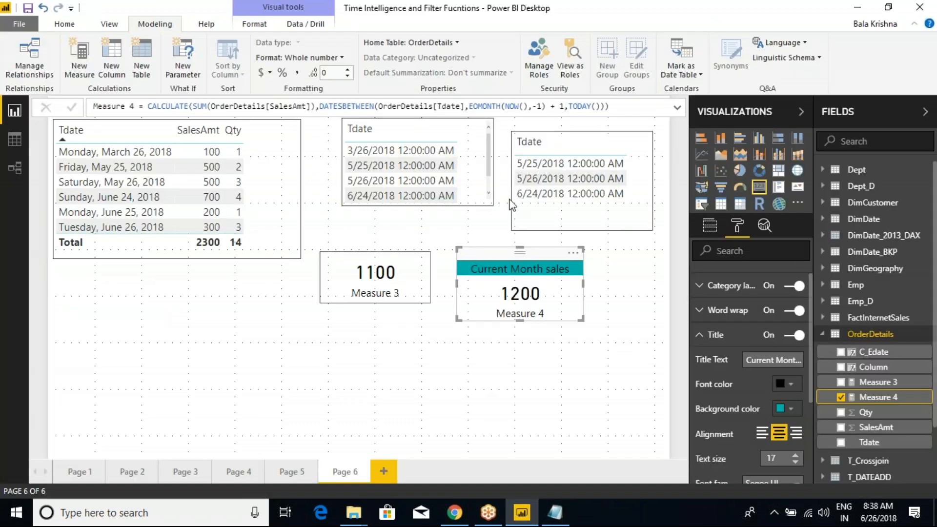
Start a new calculated table T_DATESINPERIOD that applies DATESINPERIOD to OrderDetails[Tdate]
left_click(819, 335)
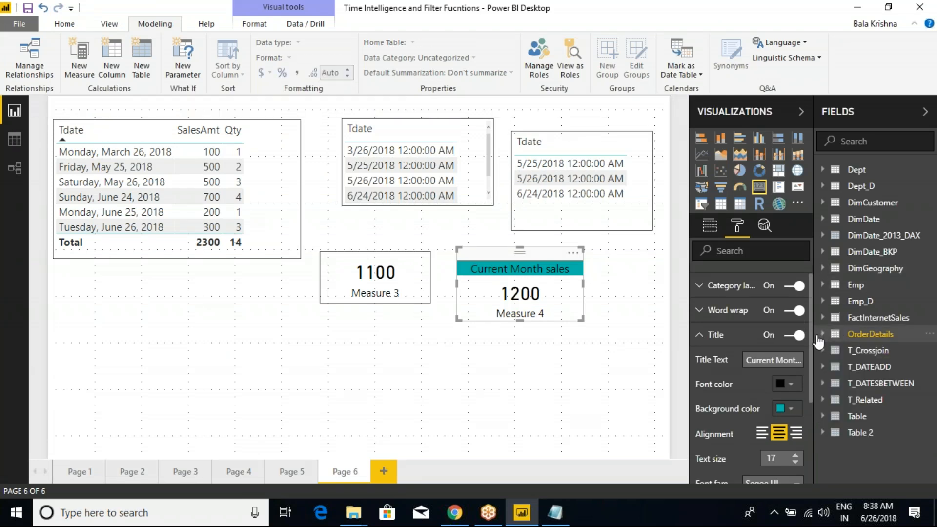
left_click(142, 73)
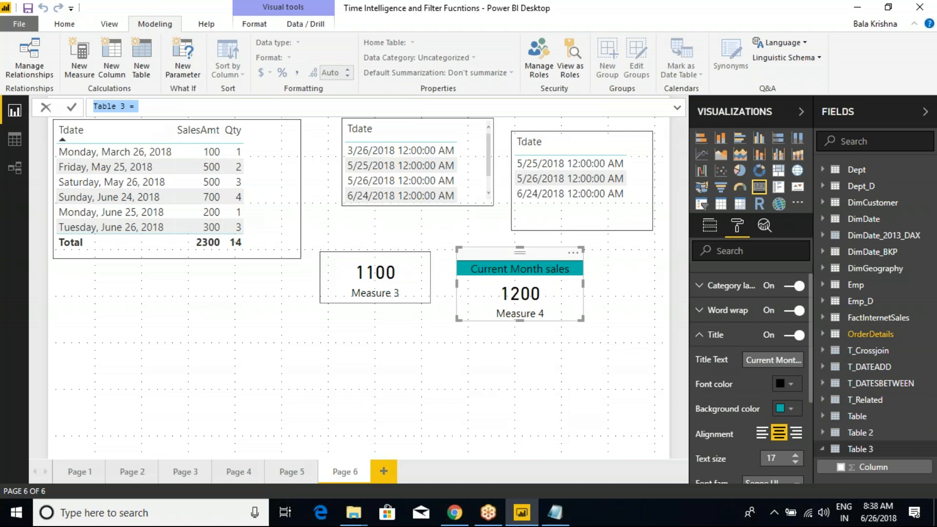
key("shift+Home")
type("T_DATESINPERIOD = DATES")
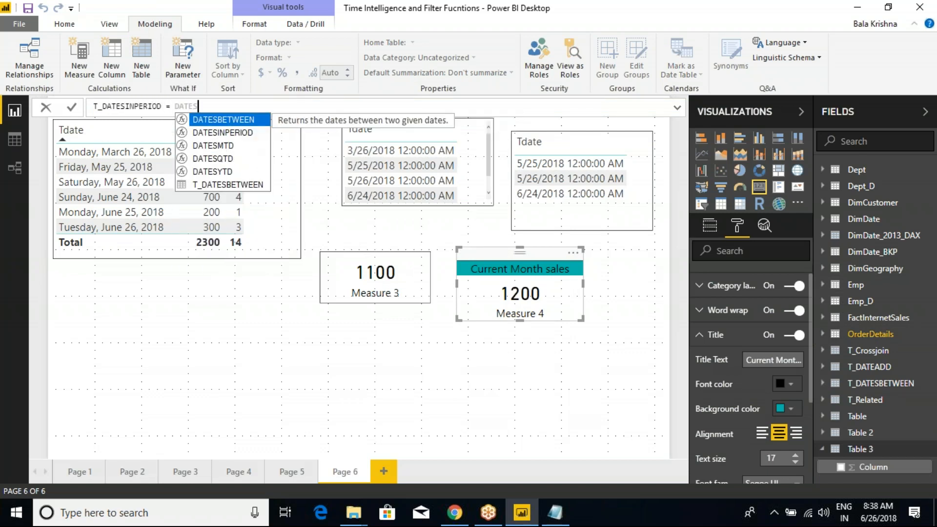
key("Down")
key("Tab")
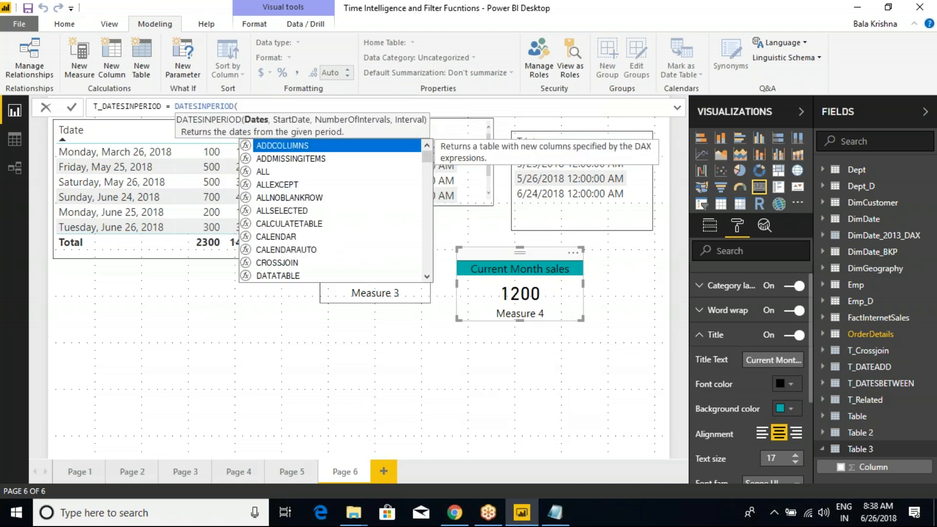
type("TDATE")
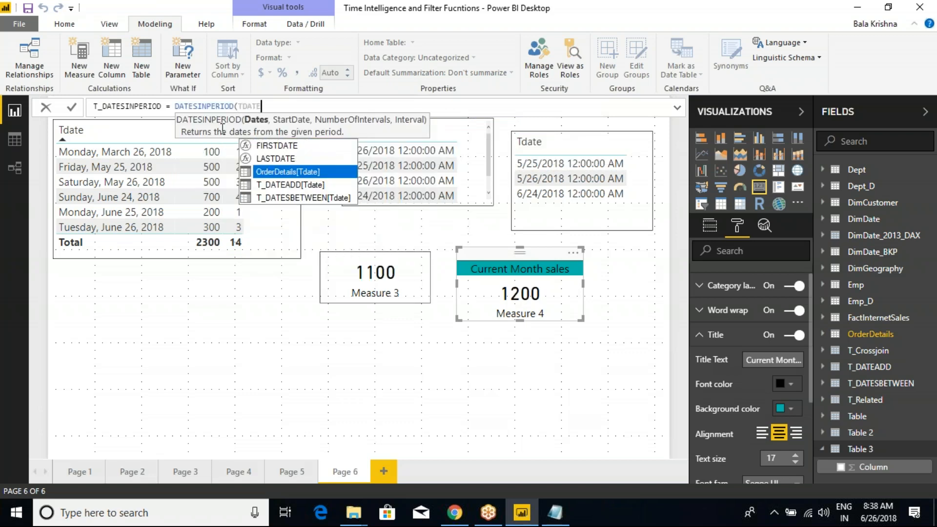
key("Tab")
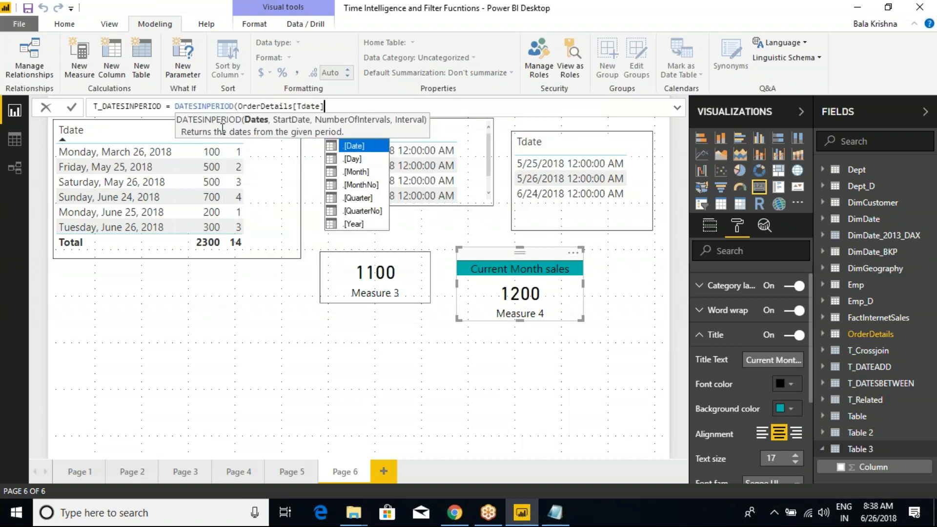
type(",")
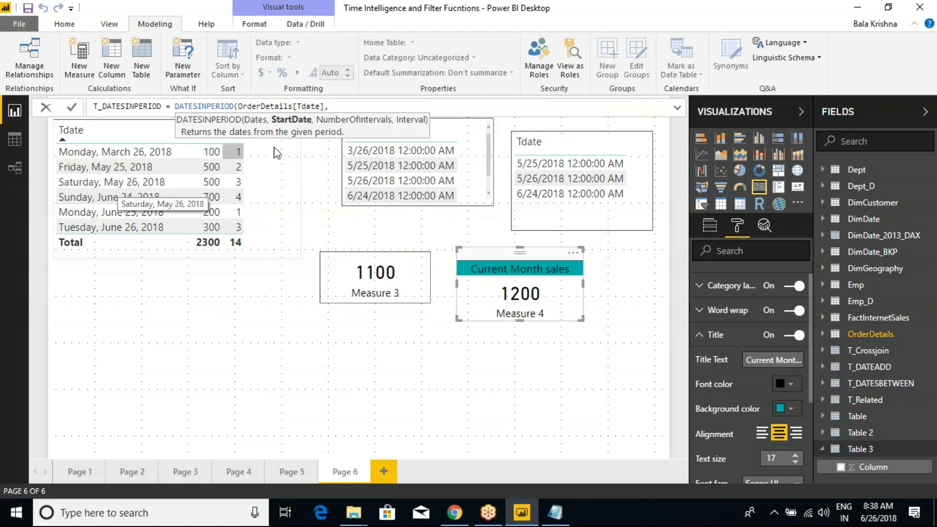
Complete the T_DATESINPERIOD formula with start date DATE(2018,05,01), -1 intervals and the DAY interval, and create the table
type("DATE(")
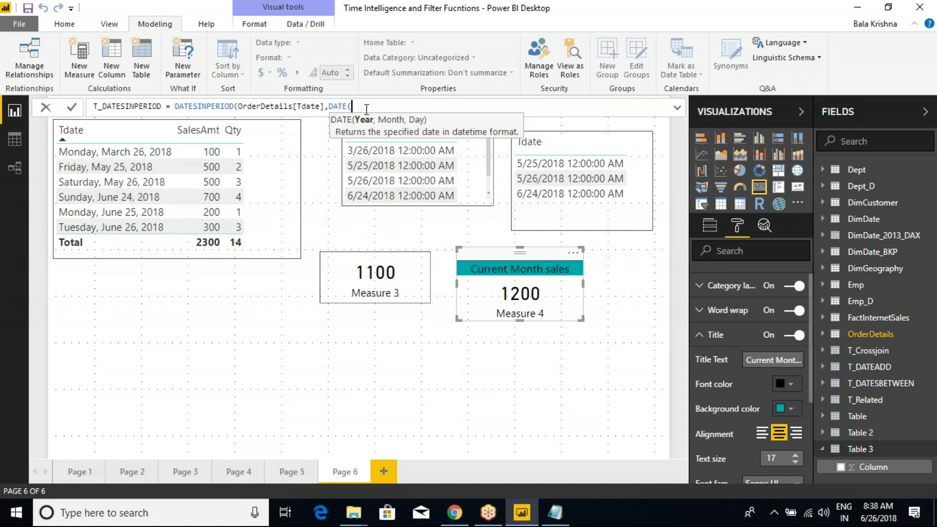
type("2018,")
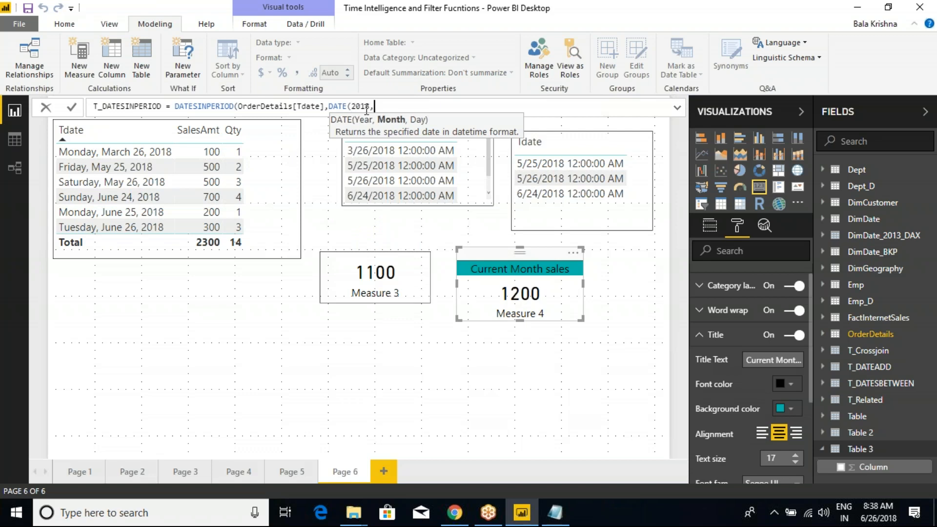
type("05,01")
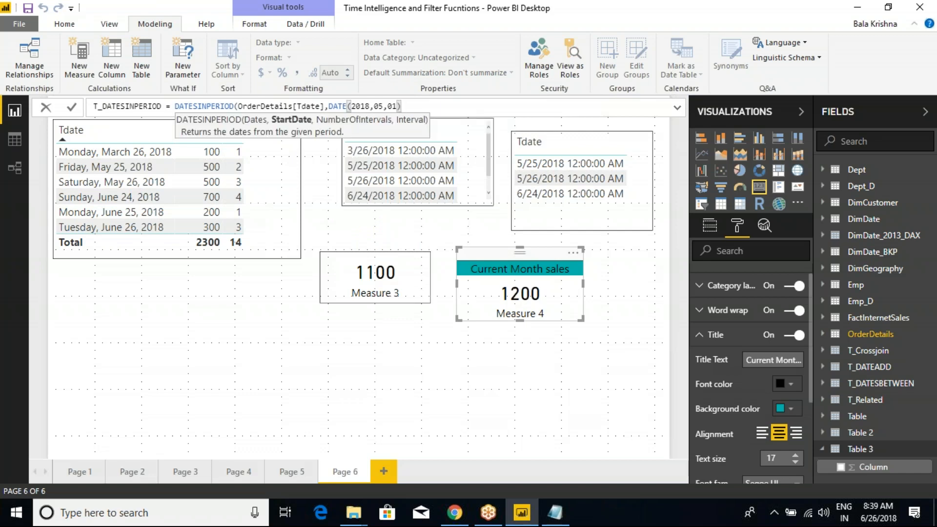
type(",")
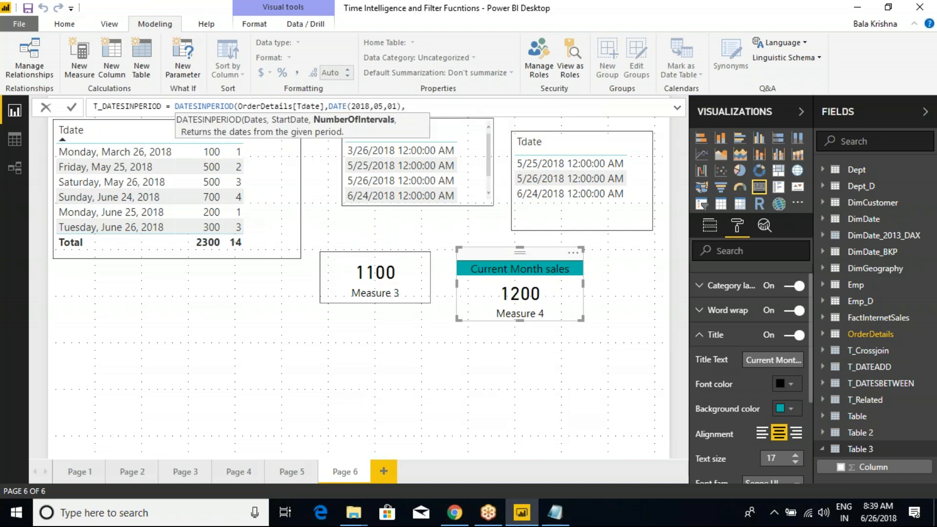
type("-1,DAY")
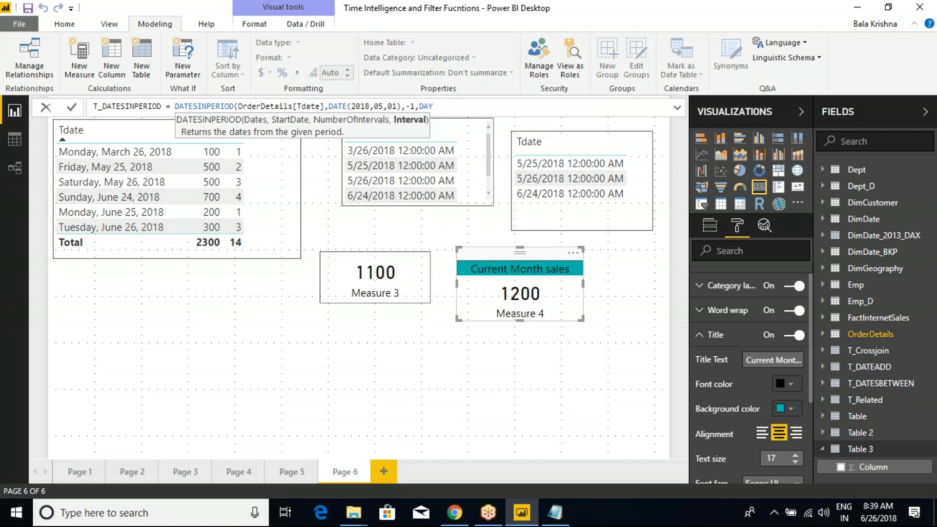
type(")")
key("Return")
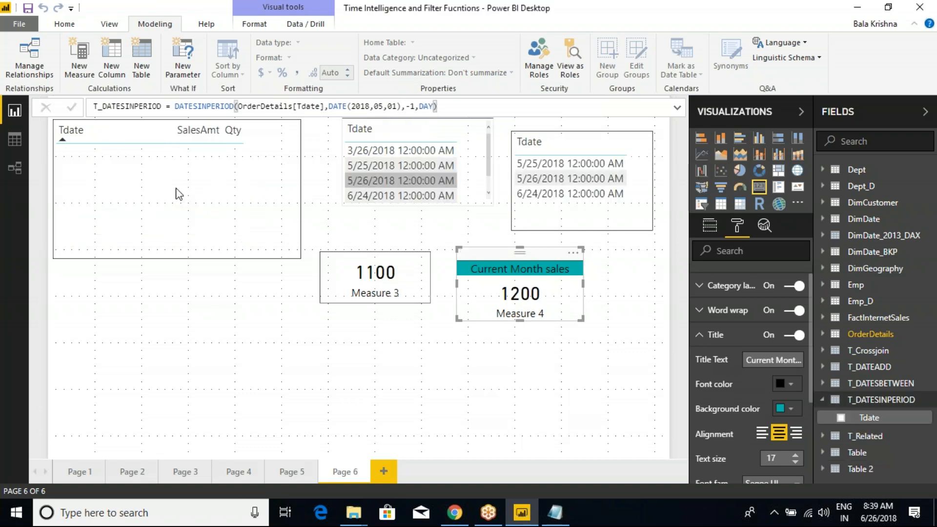
View the rows of the T_DATESINPERIOD table in the data view
left_click(14, 142)
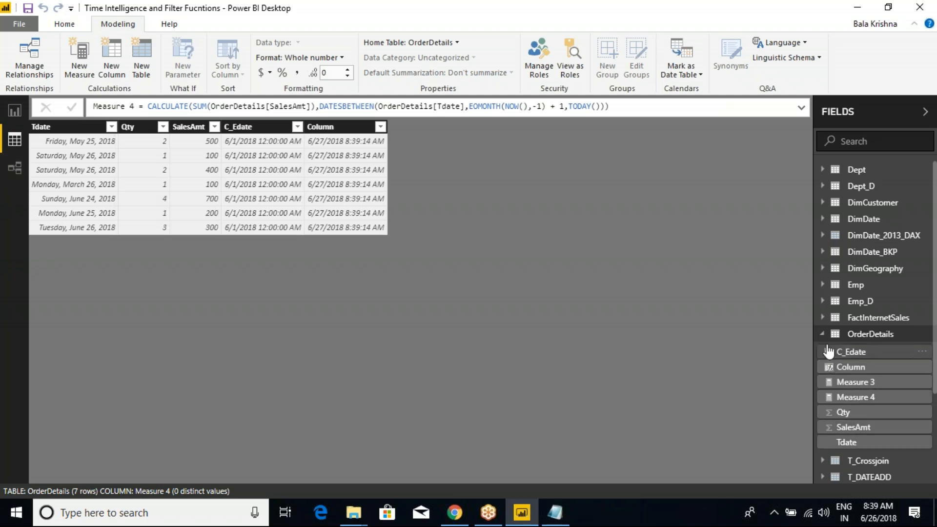
left_click(826, 337)
left_click(825, 383)
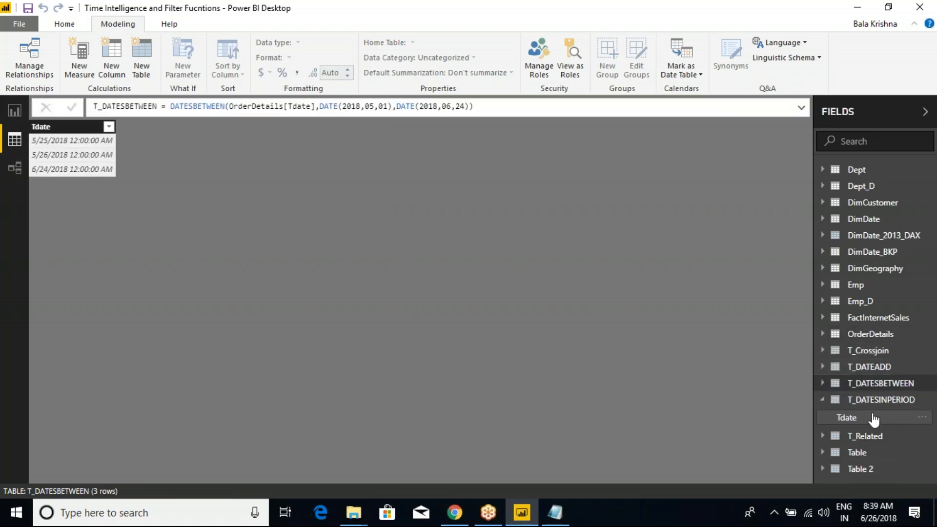
left_click(830, 401)
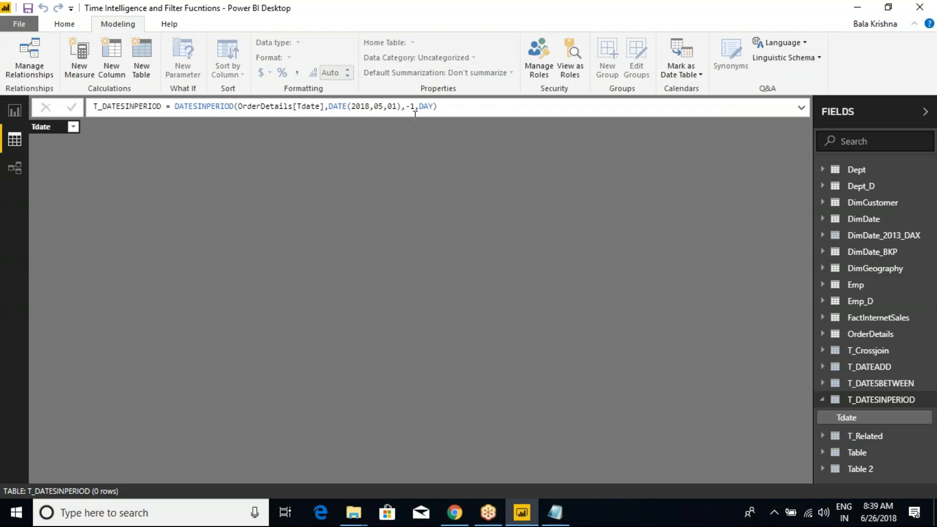
Set the month of the start date in the T_DATESINPERIOD formula to 06
left_click(448, 107)
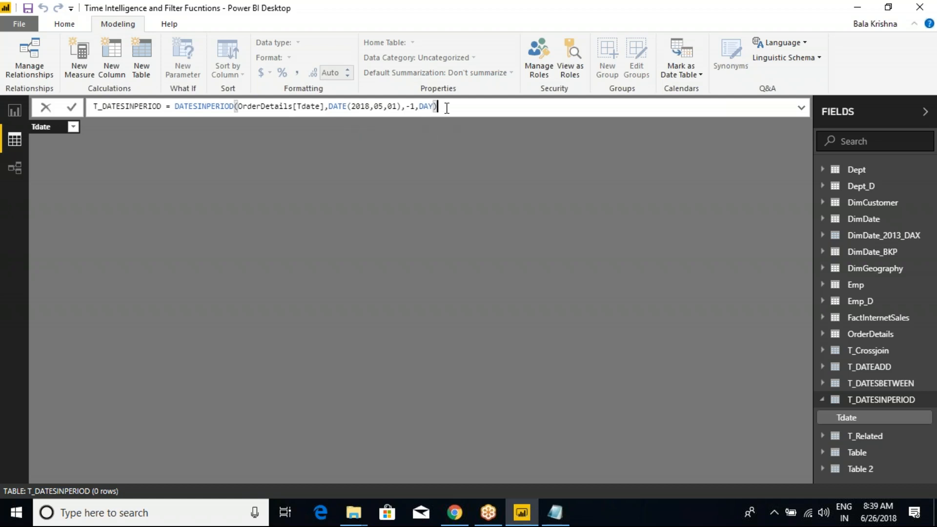
left_click(384, 106)
key("BackSpace")
type("6")
key("Return")
left_click(381, 107)
left_click(396, 115)
key("ctrl+2")
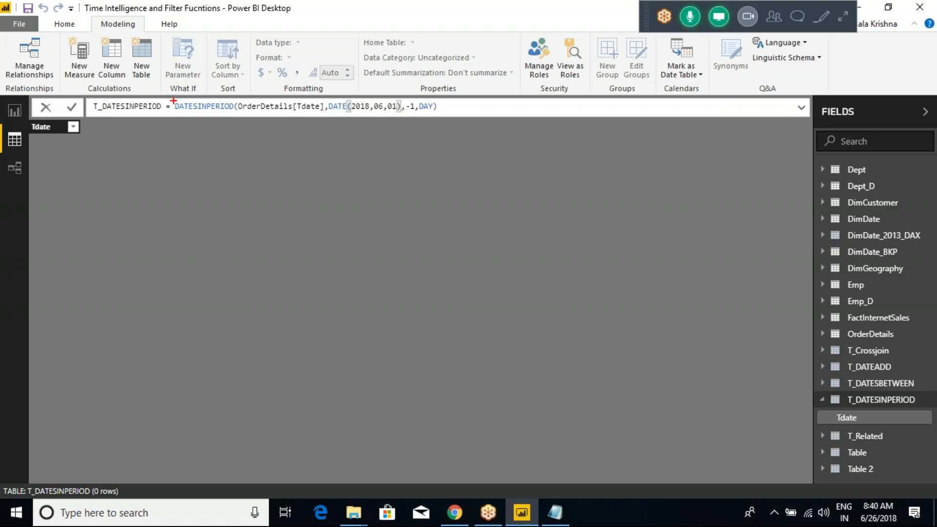
left_click_drag(173, 98, 234, 117)
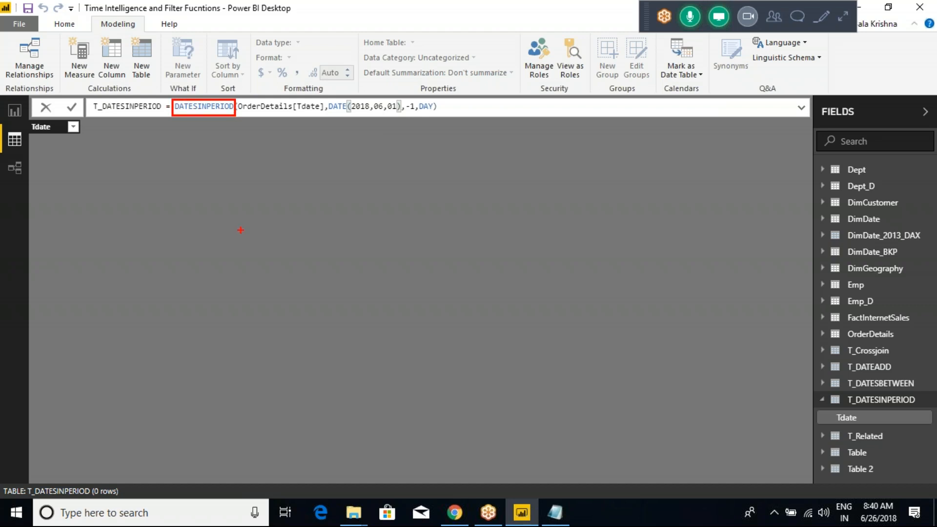
mouse_move(206, 263)
left_mouse_down()
mouse_move(206, 285)
mouse_move(208, 272)
mouse_move(233, 278)
mouse_move(252, 288)
mouse_move(241, 299)
mouse_move(266, 276)
mouse_move(284, 282)
mouse_move(289, 274)
mouse_move(301, 283)
mouse_move(288, 304)
left_mouse_up()
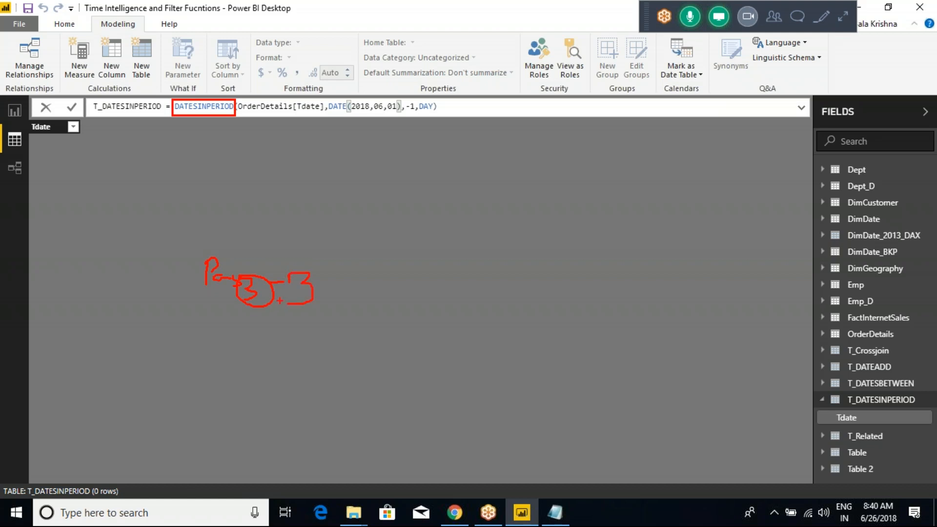
mouse_move(272, 225)
left_mouse_down()
mouse_move(272, 244)
mouse_move(317, 233)
left_mouse_up()
mouse_move(277, 203)
left_mouse_down()
mouse_move(287, 218)
mouse_move(310, 211)
left_mouse_up()
left_click_drag(275, 183, 284, 191)
mouse_move(338, 207)
left_mouse_down()
mouse_move(337, 219)
mouse_move(361, 216)
left_mouse_up()
mouse_move(258, 185)
left_mouse_down()
mouse_move(328, 311)
mouse_move(337, 303)
left_mouse_up()
key("Escape")
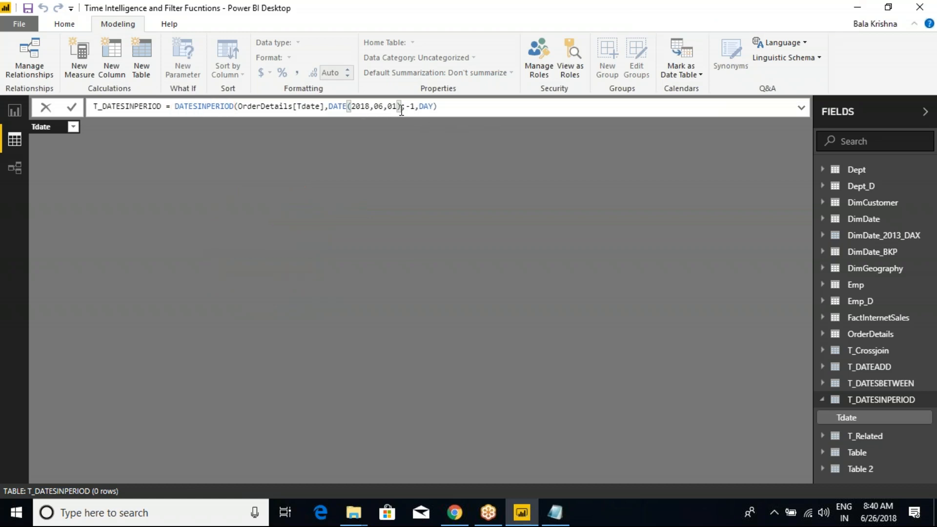
Set the day of the start date in the T_DATESINPERIOD formula to 26
left_click_drag(401, 106, 330, 108)
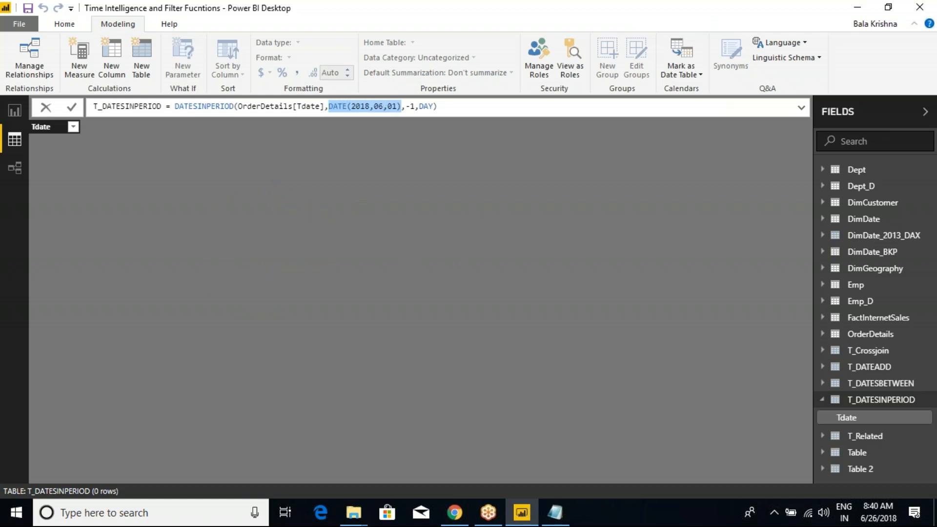
left_click(398, 106)
key("BackSpace")
key("BackSpace")
type("26")
left_click(446, 105)
key("Return")
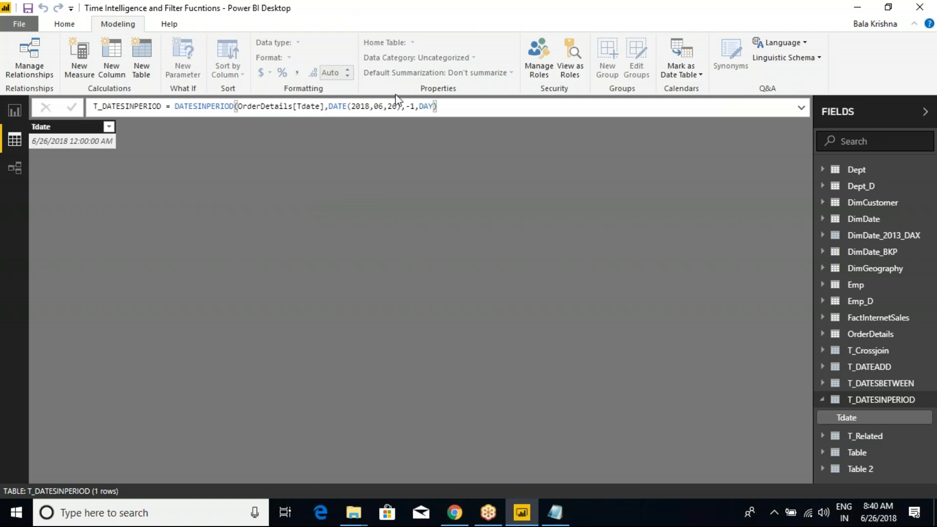
Try the T_DATESINPERIOD formula with the number of intervals set to 0
left_click(409, 108)
left_click(396, 110)
key("shift+Left")
key("shift+Left")
key("shift+Left")
key("shift+Left")
key("shift+Left")
key("shift+Left")
key("shift+Left")
key("shift+Left")
key("shift+Left")
key("shift+Left")
left_click(411, 107)
key("Return")
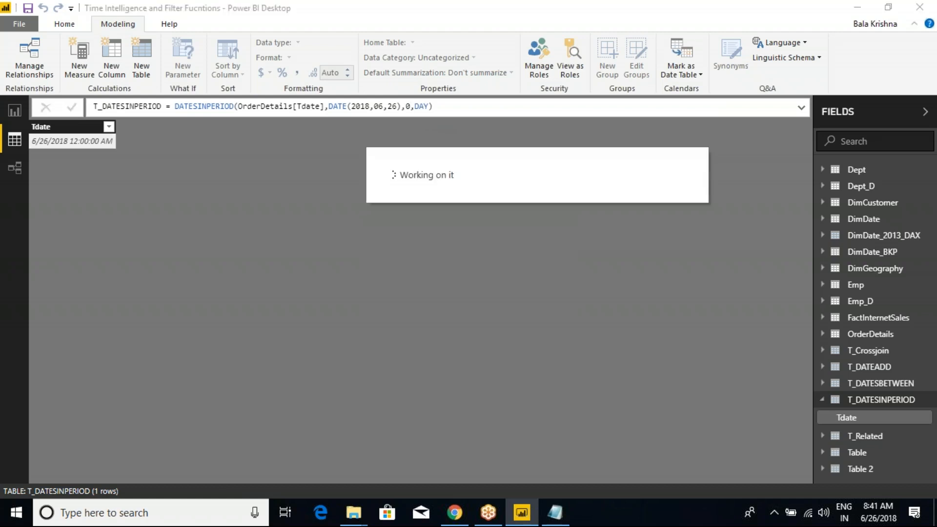
Test the T_DATESINPERIOD formula with 1 interval and with -1 interval
left_click(413, 106)
key("BackSpace")
type("1")
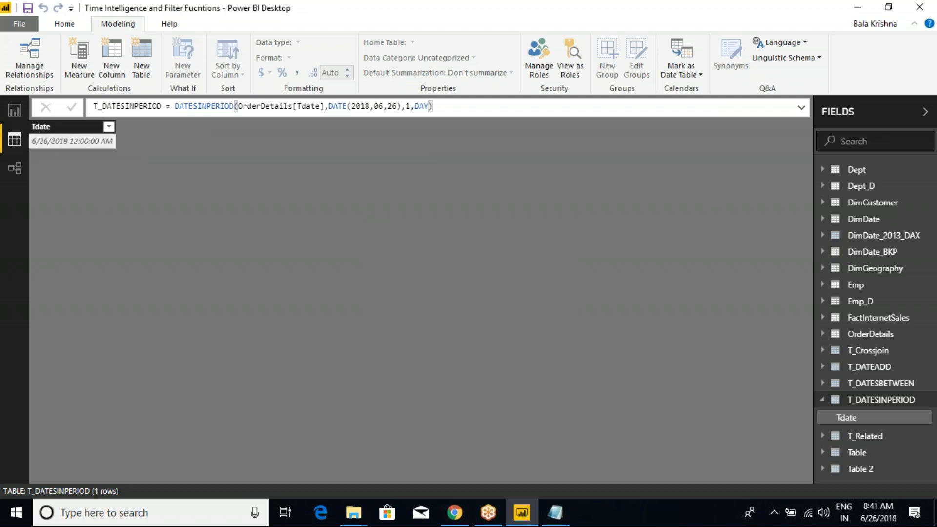
left_click(411, 106)
key("BackSpace")
type("-1")
key("Return")
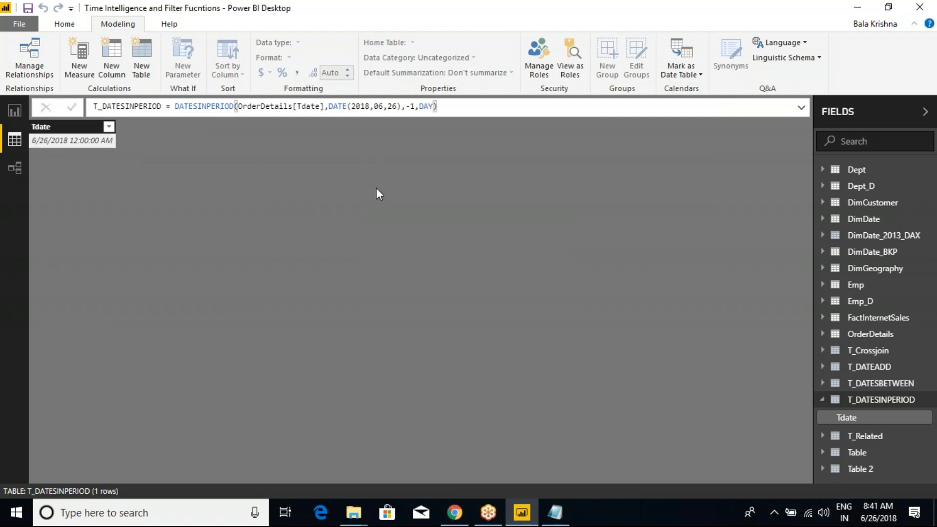
Test the T_DATESINPERIOD formula with -2 and with -3 day intervals
left_click(413, 107)
type("2")
key("Left")
key("BackSpace")
key("Return")
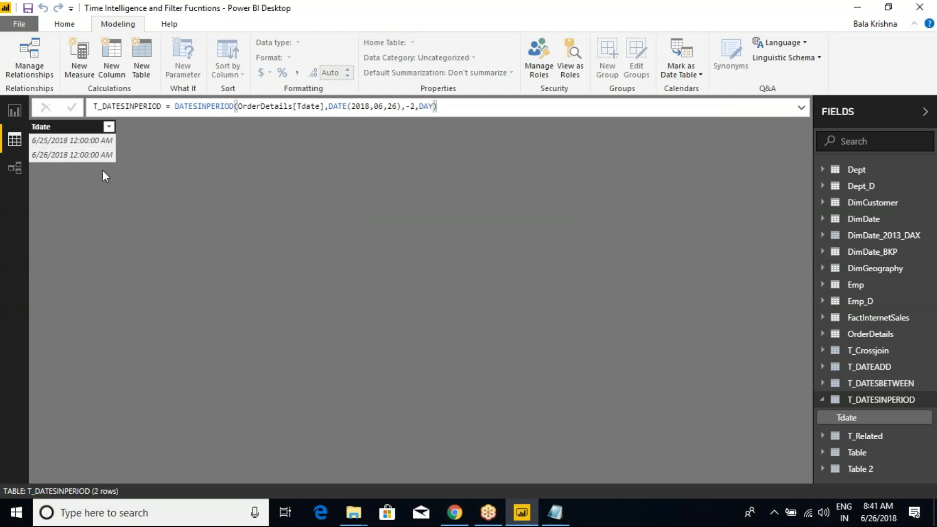
left_click(414, 106)
key("BackSpace")
type("3")
key("Return")
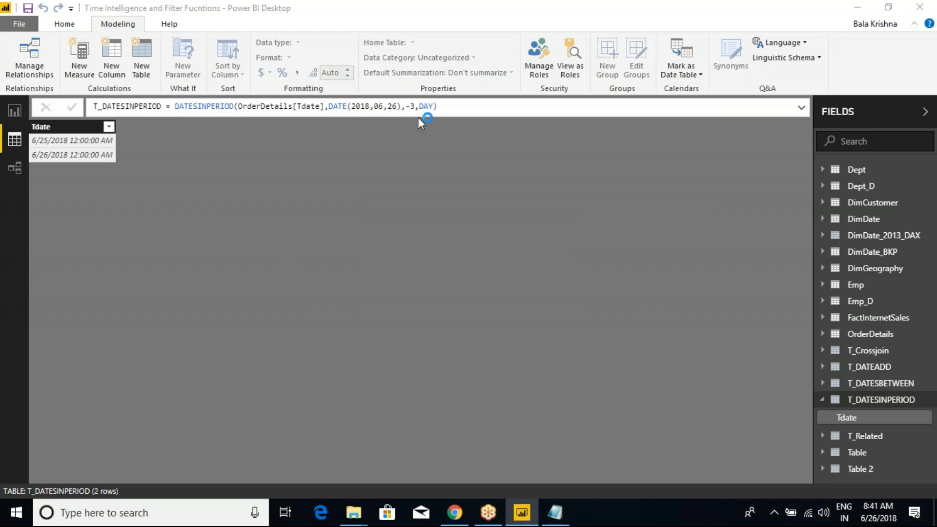
Set the number of day intervals in the T_DATESINPERIOD formula to -10
left_click(415, 105)
key("BackSpace")
type("10")
key("Return")
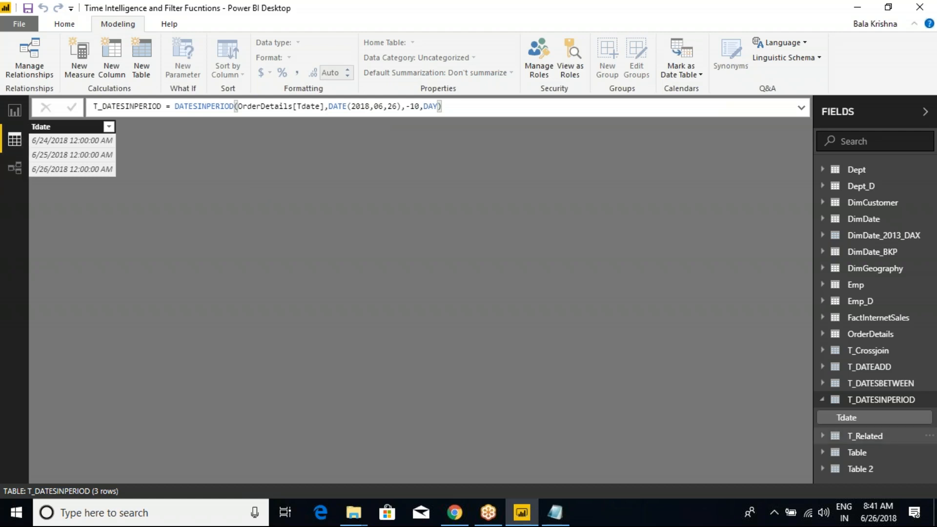
Compare the Tdate values in OrderDetails with the dates in the T_DATESINPERIOD table
left_click(847, 401)
left_click(870, 334)
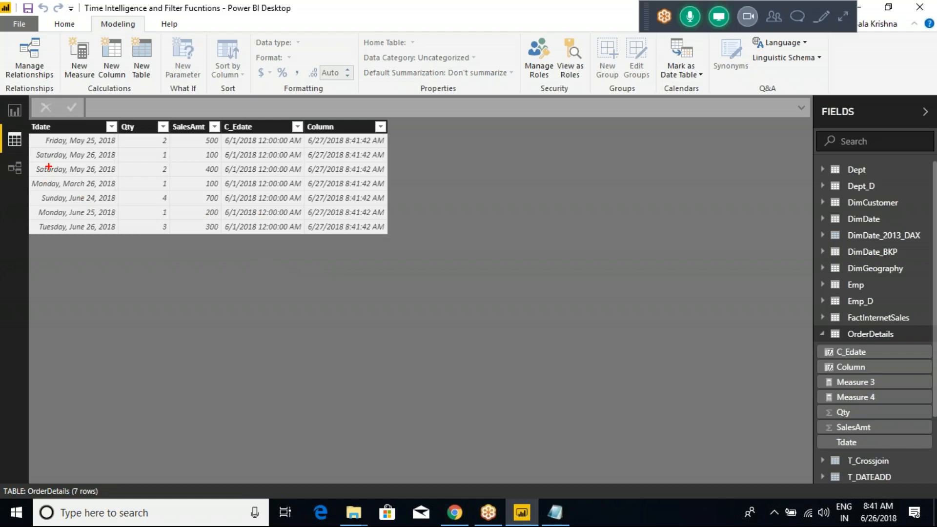
mouse_move(36, 192)
left_mouse_down()
mouse_move(130, 233)
mouse_move(127, 243)
left_mouse_up()
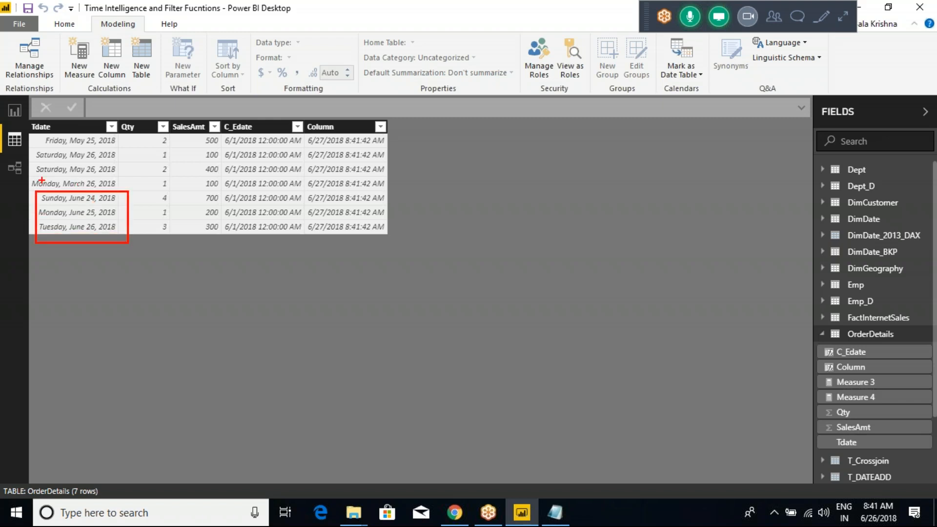
left_click_drag(26, 177, 122, 192)
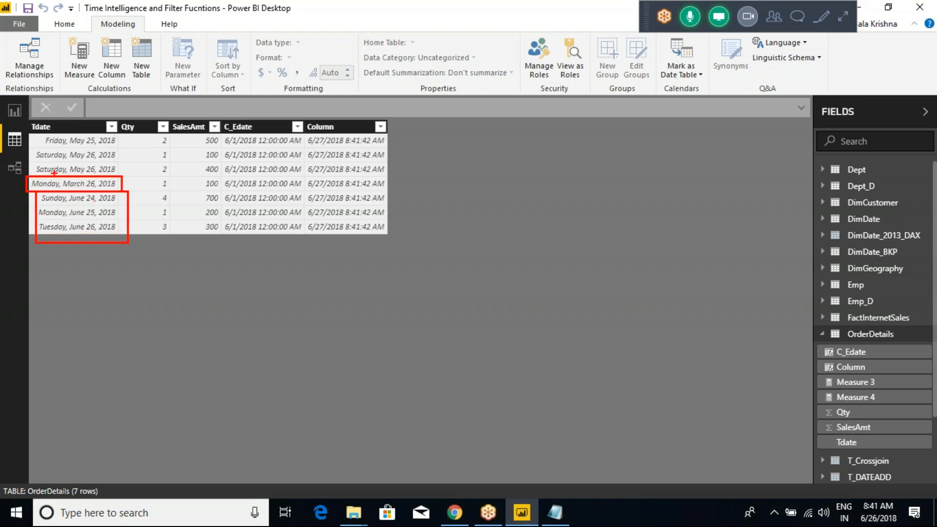
left_click_drag(27, 145, 127, 184)
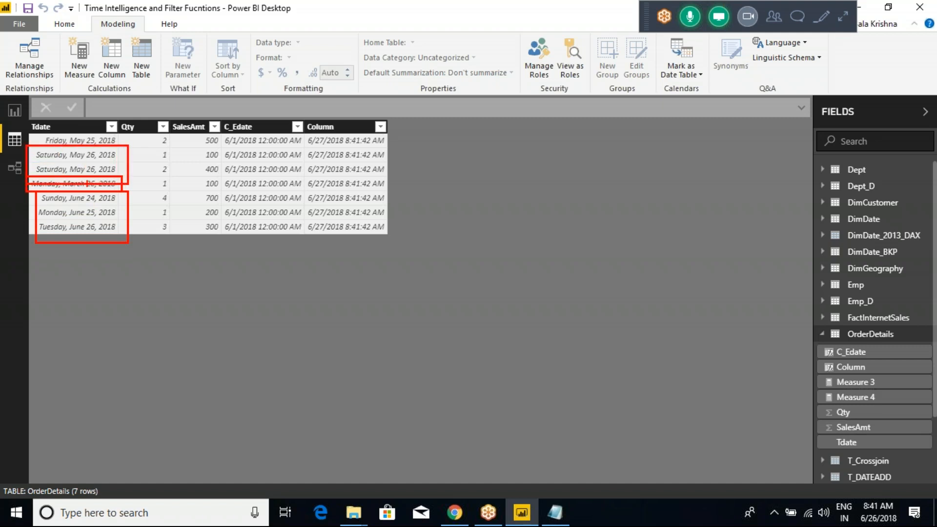
key("Escape")
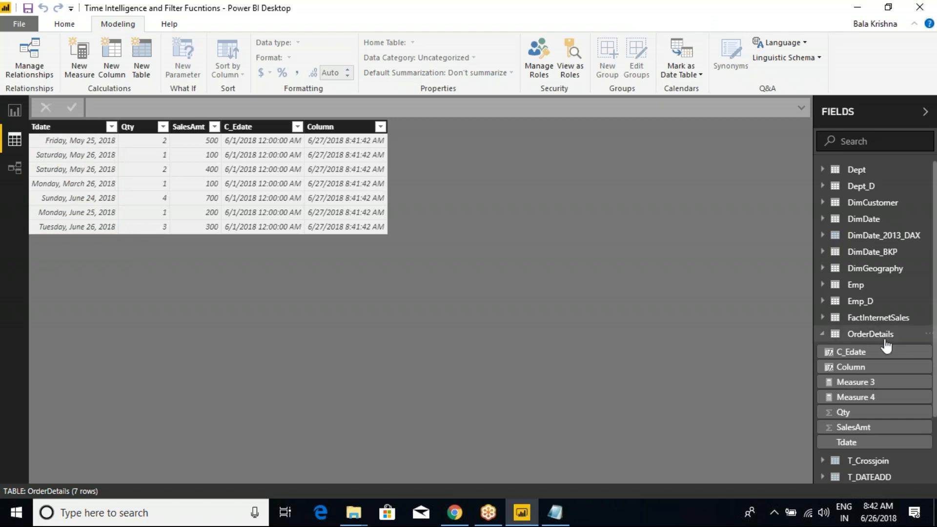
left_click(823, 335)
left_click(878, 399)
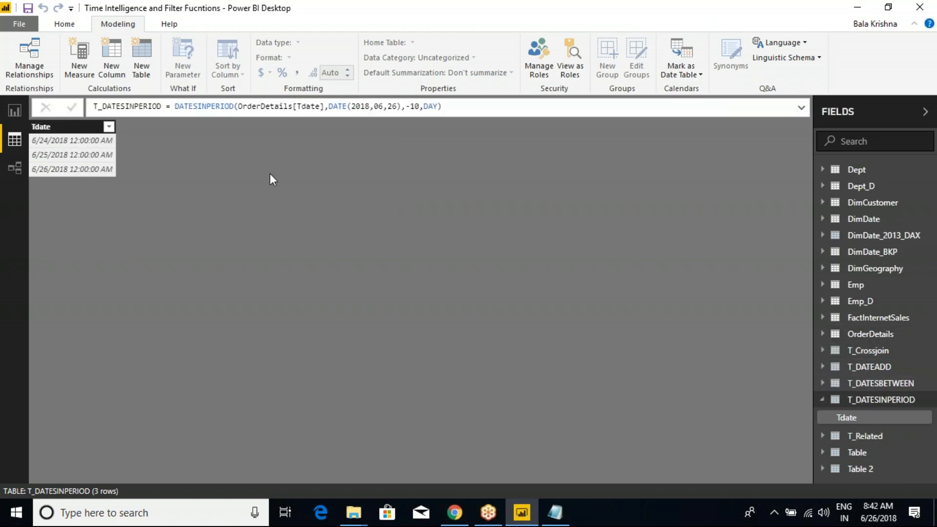
Set the number of day intervals in the T_DATESINPERIOD formula to -60
left_click(382, 107)
left_click(420, 106)
key("Return")
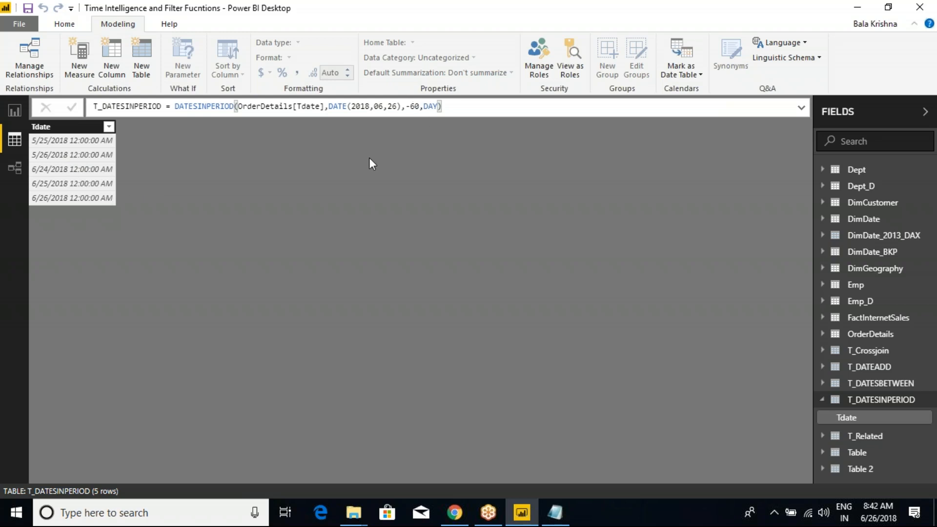
key("ctrl+2")
left_click_drag(238, 222, 307, 226)
left_click_drag(218, 259, 269, 259)
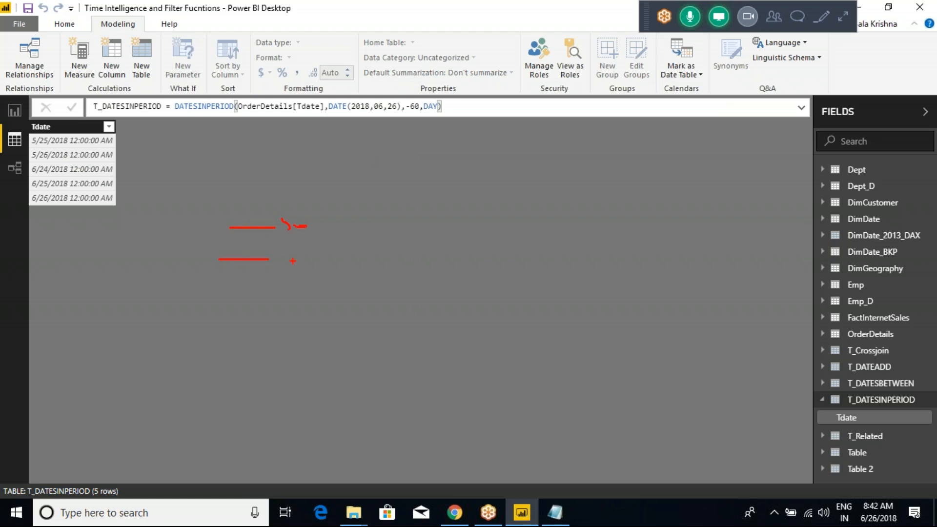
left_click_drag(233, 297, 270, 298)
mouse_move(300, 291)
left_mouse_down()
mouse_move(308, 287)
mouse_move(310, 305)
mouse_move(327, 302)
left_mouse_up()
mouse_move(218, 349)
left_mouse_down()
mouse_move(297, 346)
mouse_move(294, 358)
left_mouse_up()
mouse_move(170, 98)
left_mouse_down()
mouse_move(197, 116)
mouse_move(230, 117)
mouse_move(370, 199)
mouse_move(422, 172)
mouse_move(435, 187)
left_mouse_up()
left_click_drag(355, 206, 400, 205)
left_click_drag(376, 213, 416, 220)
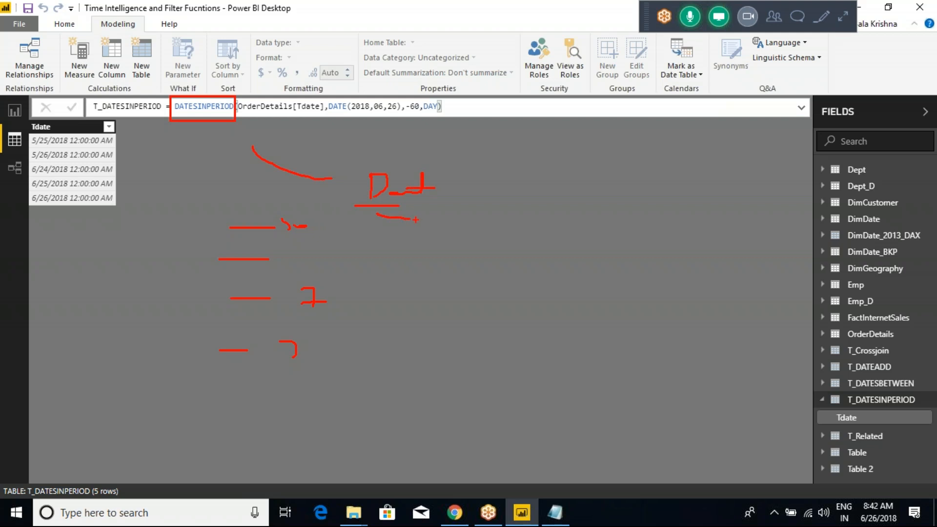
mouse_move(211, 125)
left_mouse_down()
mouse_move(421, 207)
mouse_move(308, 153)
mouse_move(412, 221)
left_mouse_up()
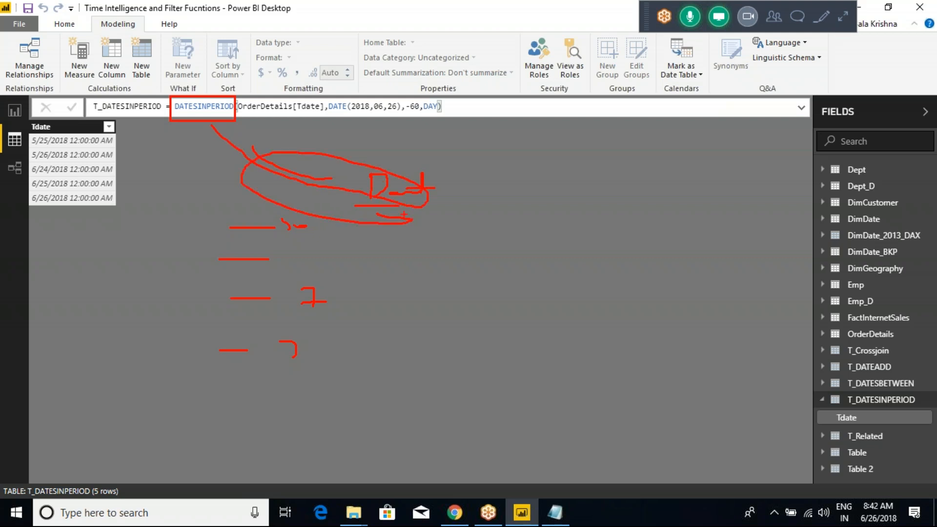
key("Escape")
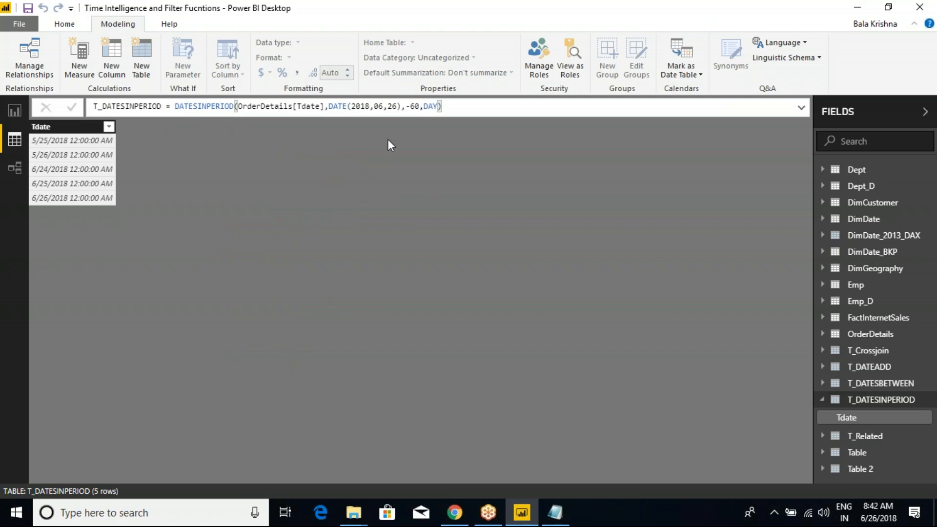
Set the number of day intervals in the T_DATESINPERIOD formula to -2
left_click(420, 107)
key("Return")
Replace the last two arguments of the T_DATESINPERIOD formula with -1 and MONTH
left_click(436, 107)
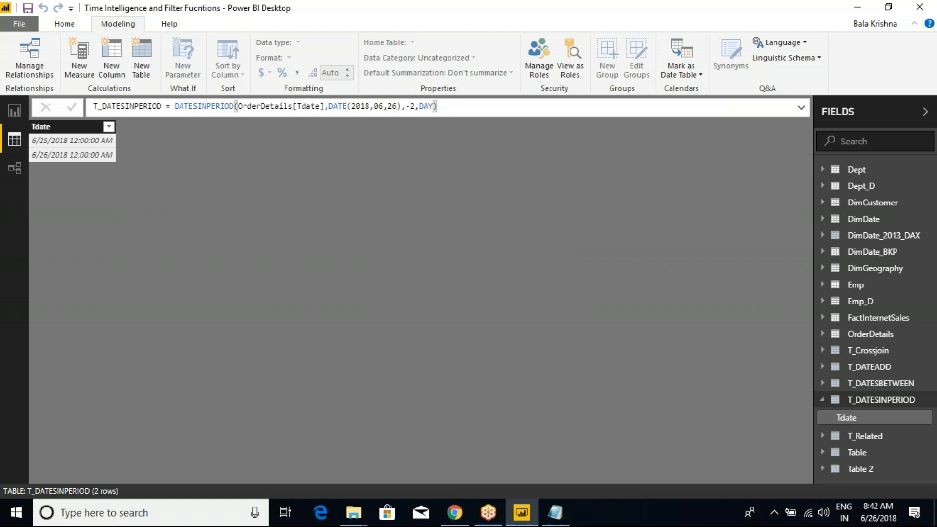
key("BackSpace")
key("BackSpace")
key("BackSpace")
key("BackSpace")
key("BackSpace")
key("BackSpace")
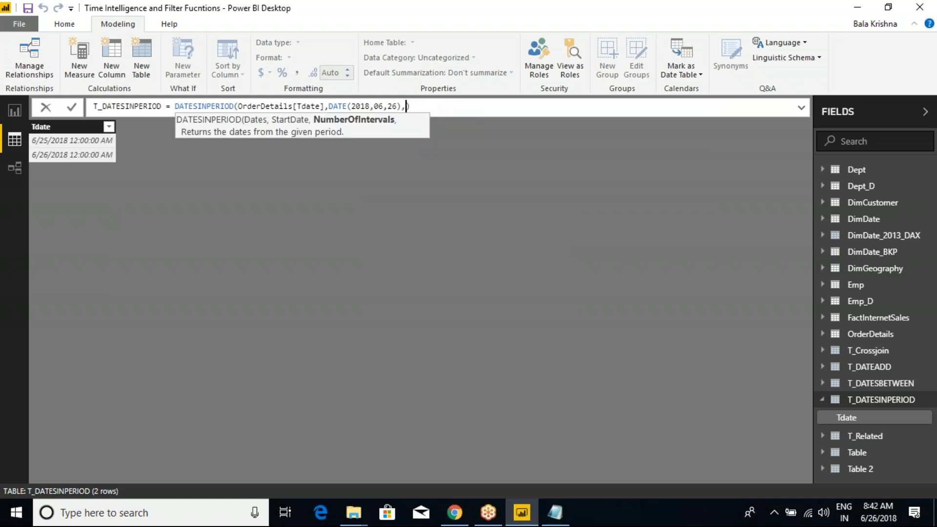
type("-1,")
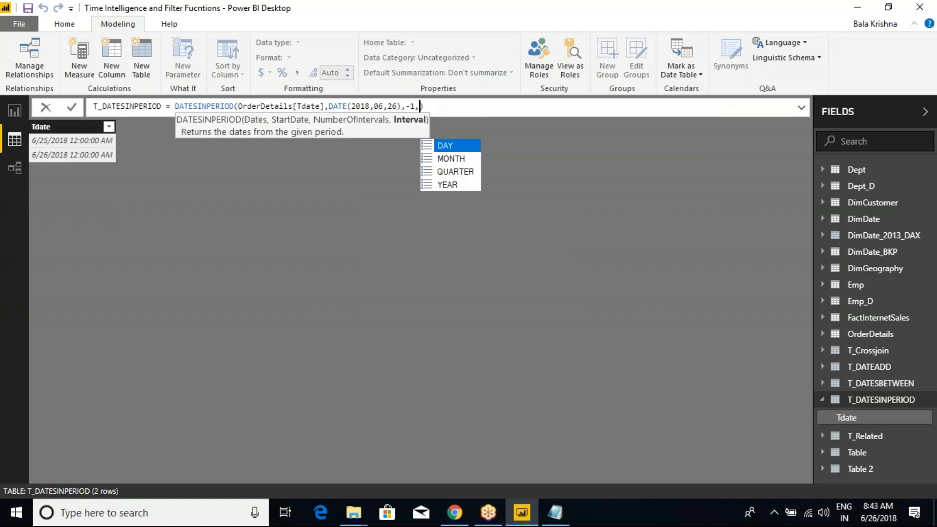
key("Down")
key("Tab")
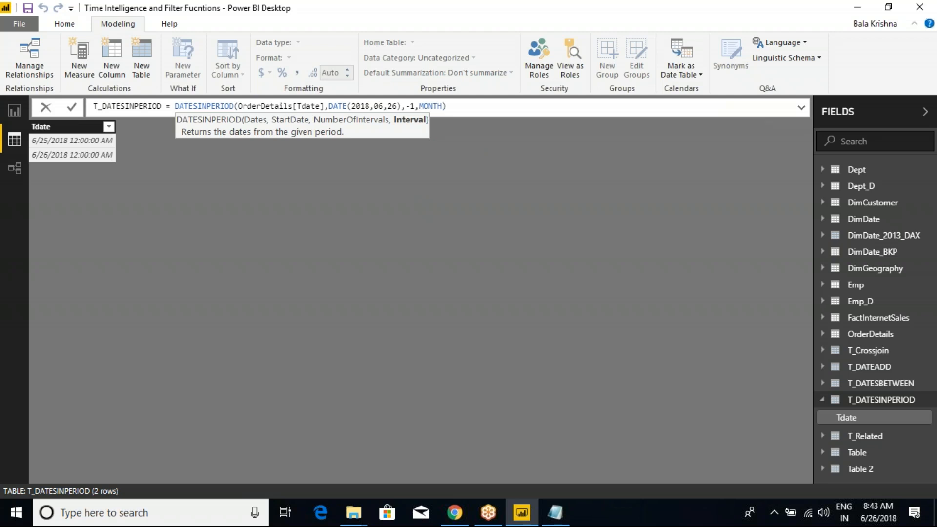
key("Return")
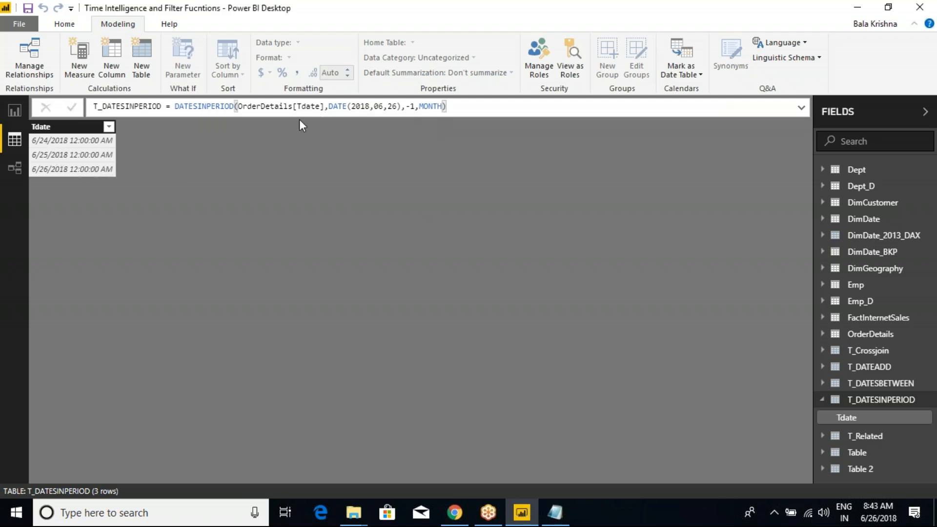
Test the T_DATESINPERIOD formula with -2 month intervals
left_click(416, 107)
key("BackSpace")
type("2")
key("ctrl+2")
left_click_drag(28, 137, 119, 178)
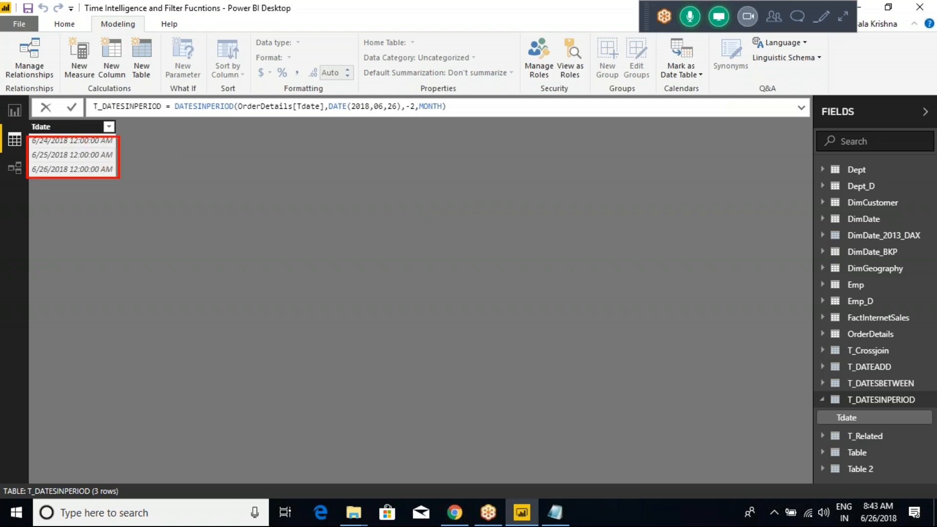
key("Escape")
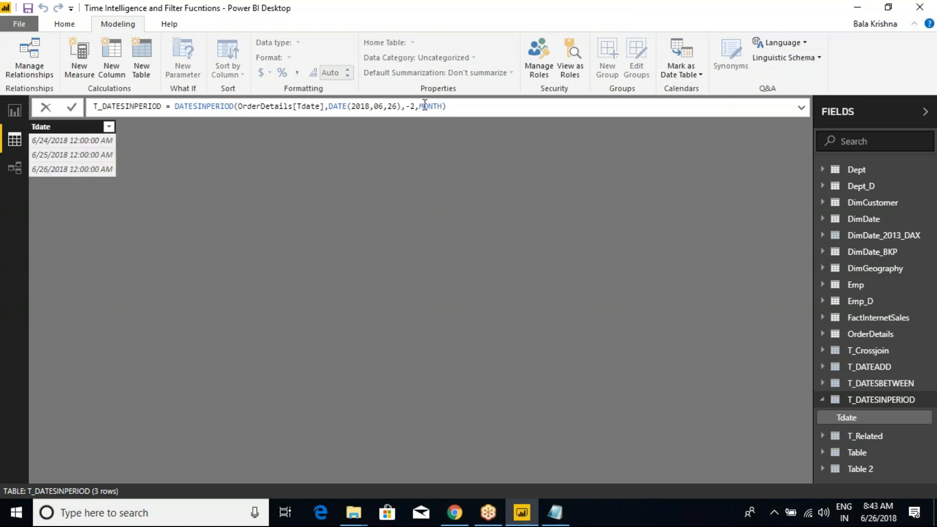
left_click(456, 109)
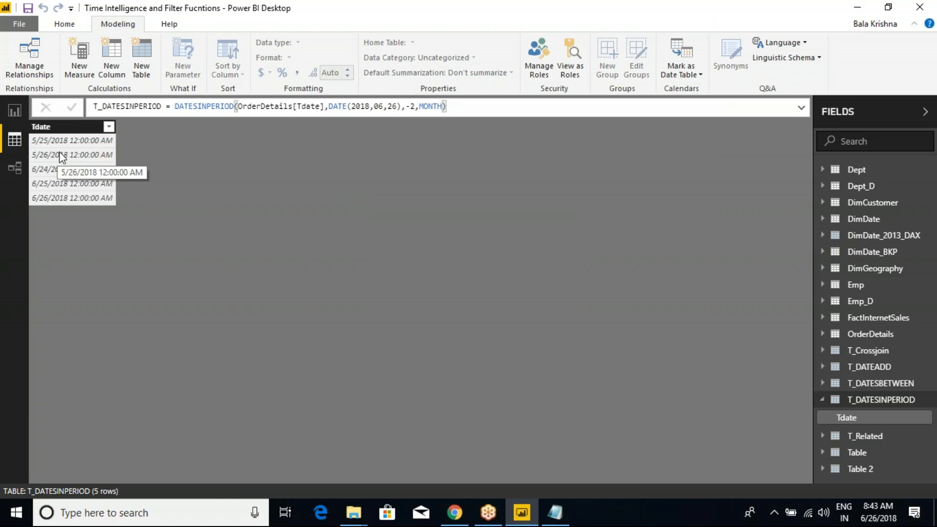
Test the T_DATESINPERIOD formula with -3 and with -4 month intervals
left_click(412, 112)
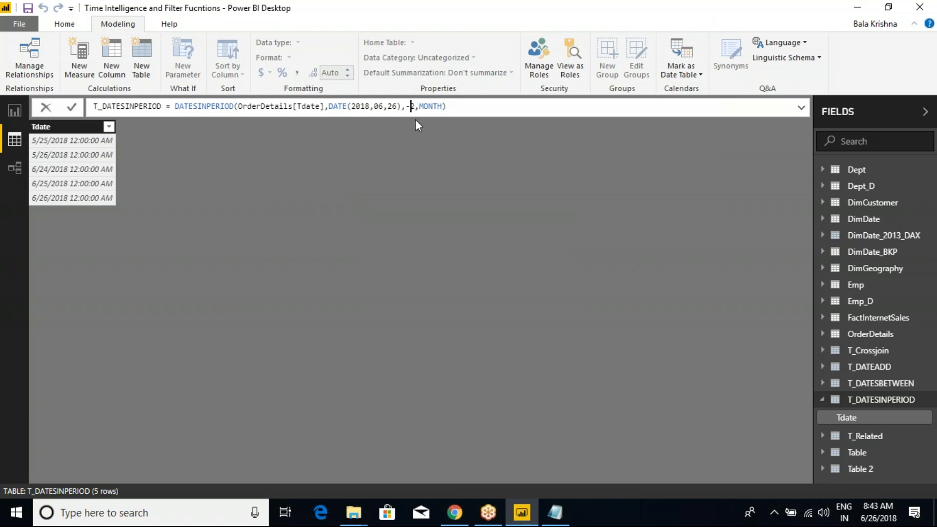
type("3")
key("Return")
left_click(415, 108)
key("BackSpace")
type("4")
key("Return")
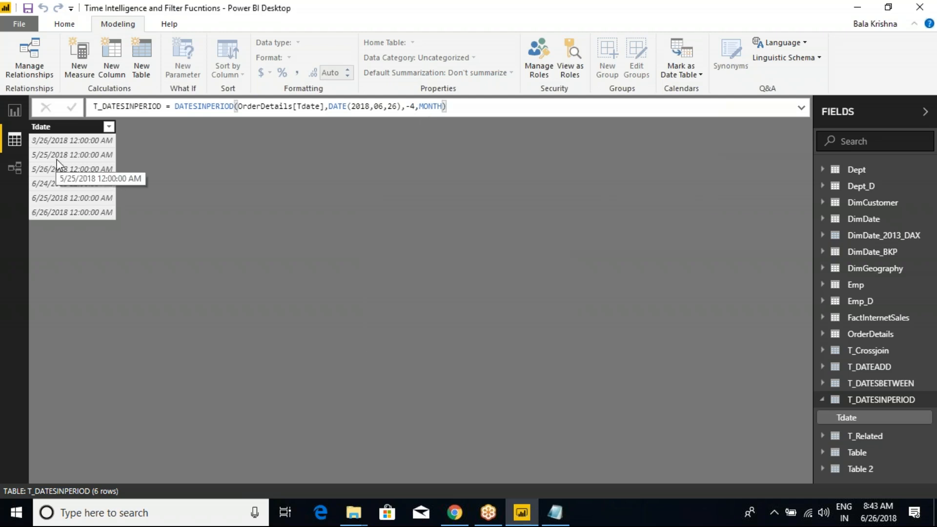
mouse_move(24, 134)
left_mouse_down()
mouse_move(94, 156)
mouse_move(131, 210)
left_mouse_up()
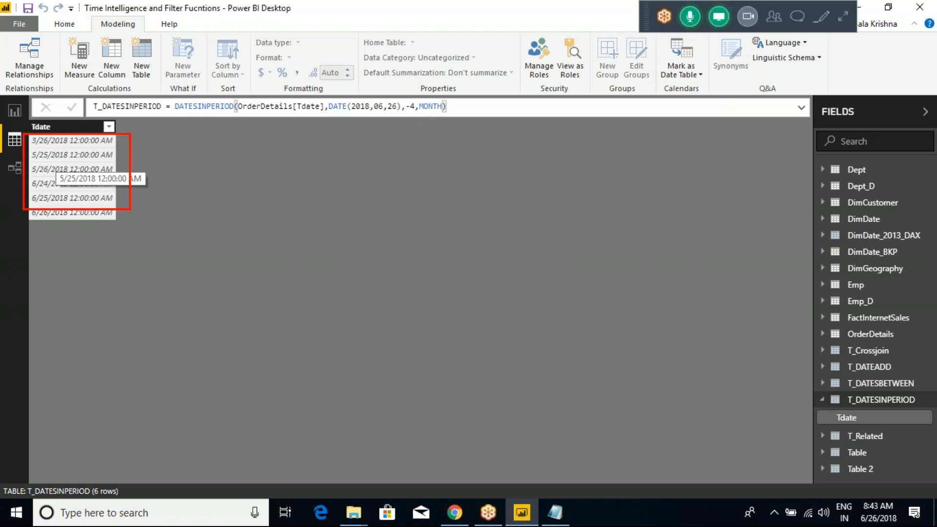
Set the number of month intervals in the T_DATESINPERIOD formula to -1
left_click(415, 107)
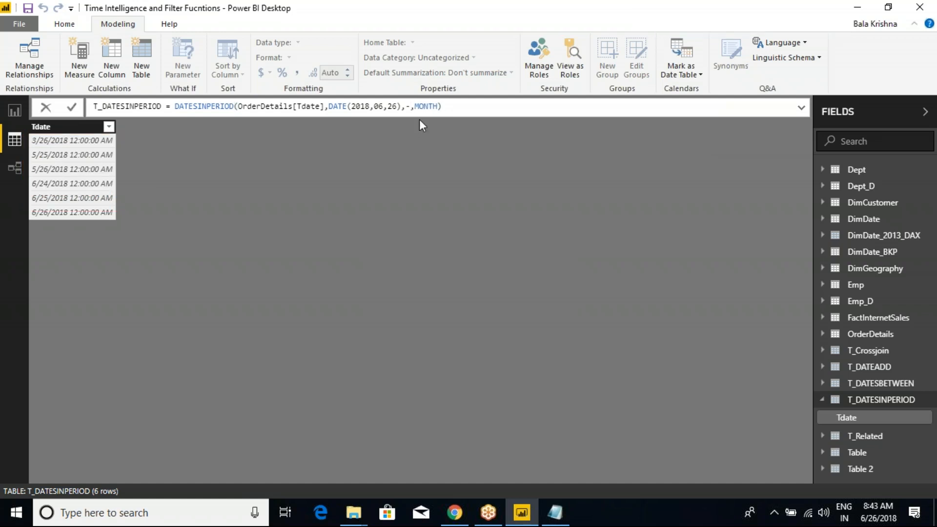
type("1")
left_click(459, 111)
key("Return")
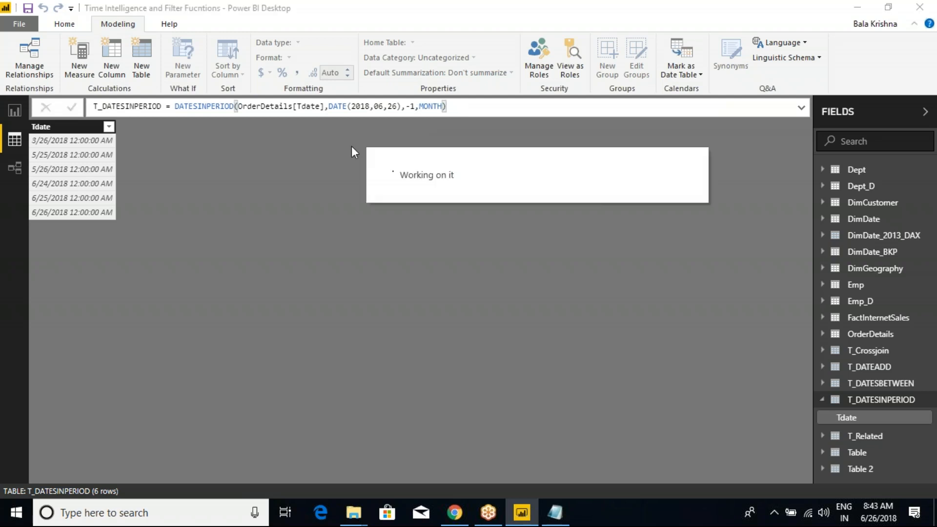
Paste a copy of the Current Month sales card on report Page 6, place it directly below the original and enlarge it to show its value
left_click(14, 111)
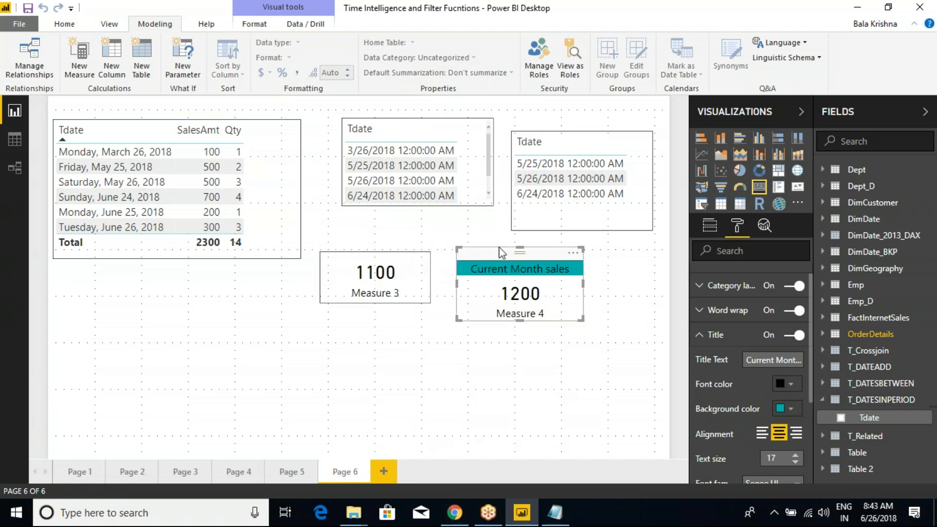
left_click(426, 341)
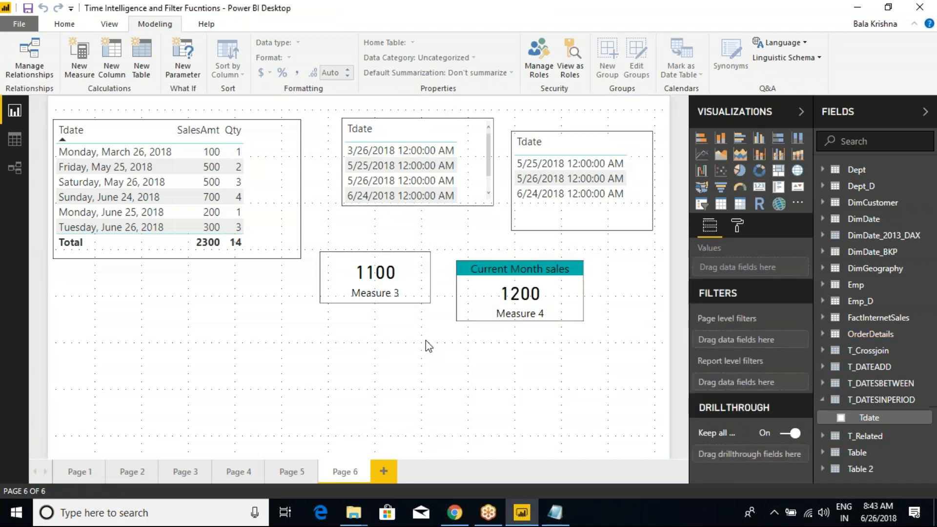
key("ctrl+v")
left_click_drag(525, 261, 424, 333)
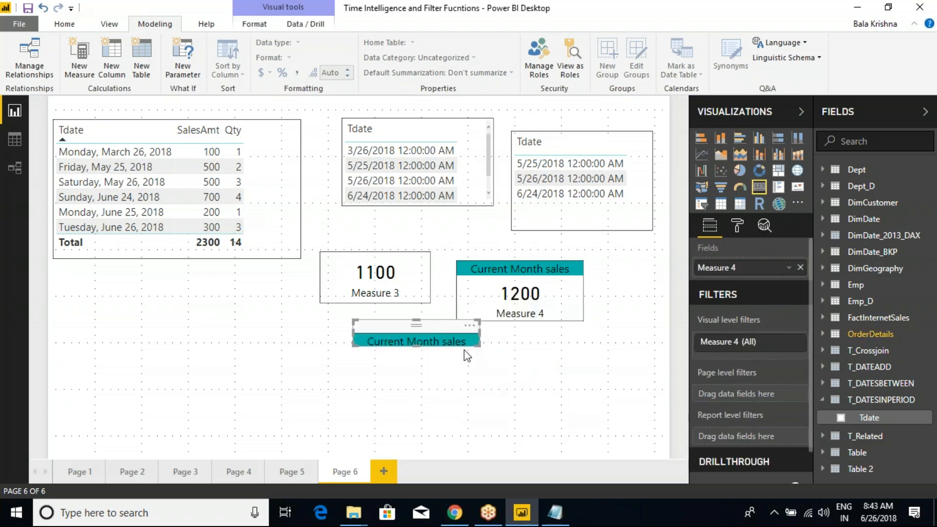
left_click_drag(480, 348, 493, 404)
left_click_drag(449, 332, 542, 334)
left_click_drag(585, 412, 569, 396)
mouse_move(539, 333)
left_mouse_down()
mouse_move(552, 341)
mouse_move(543, 342)
left_mouse_up()
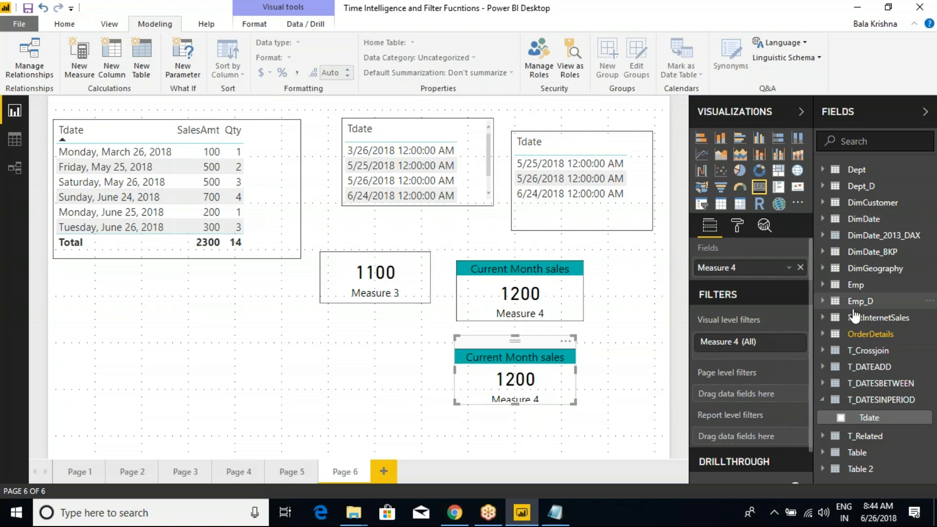
Create a new measure in OrderDetails and begin its formula with DATESINPERIOD, using OrderDetails[Tdate] as the dates argument
left_click(862, 337)
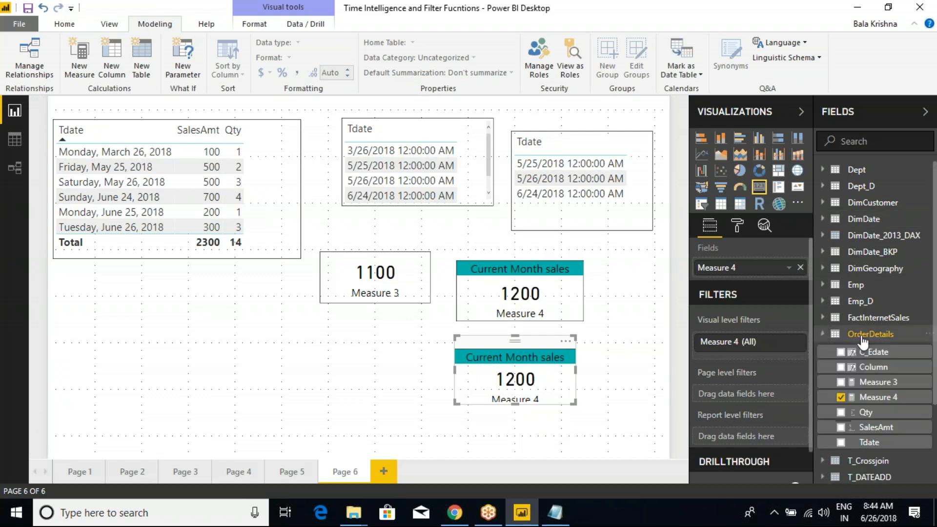
right_click(862, 340)
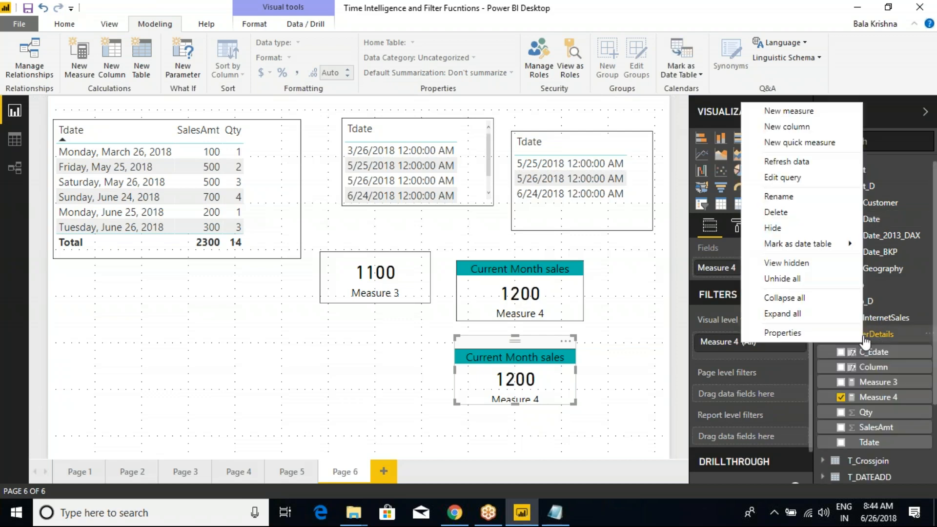
left_click(799, 111)
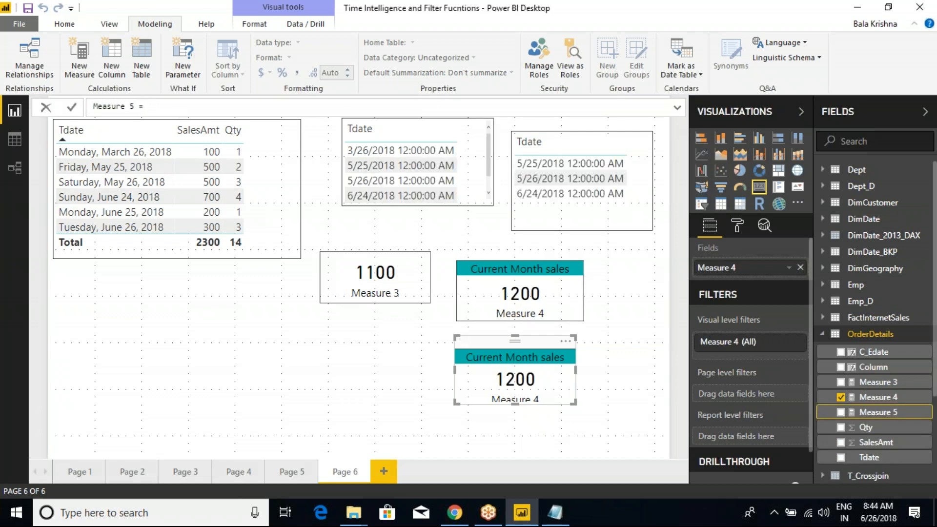
type("DATESINPER")
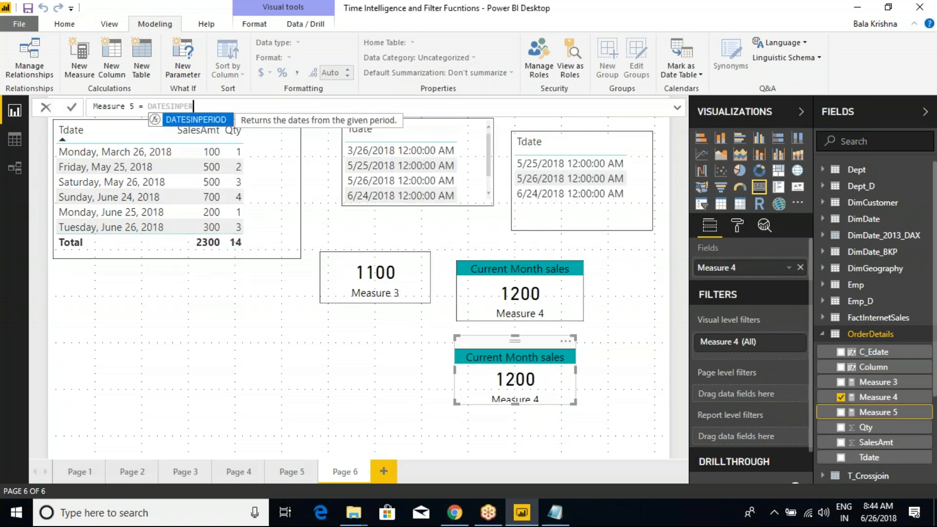
key("Tab")
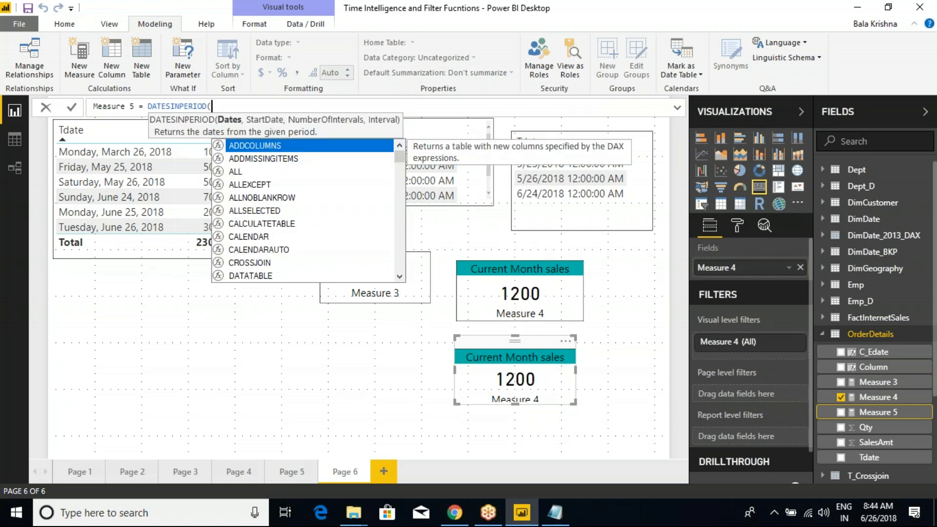
type("TDATE")
key("Tab")
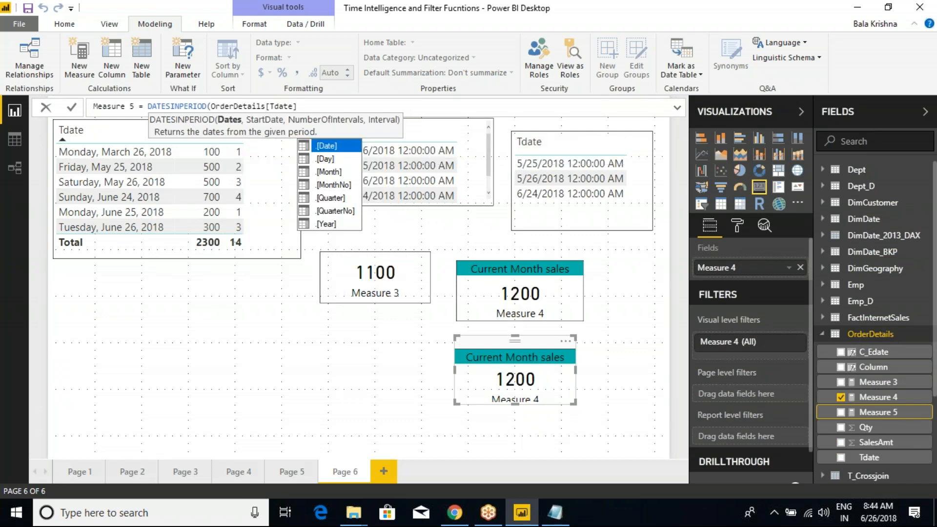
type(",")
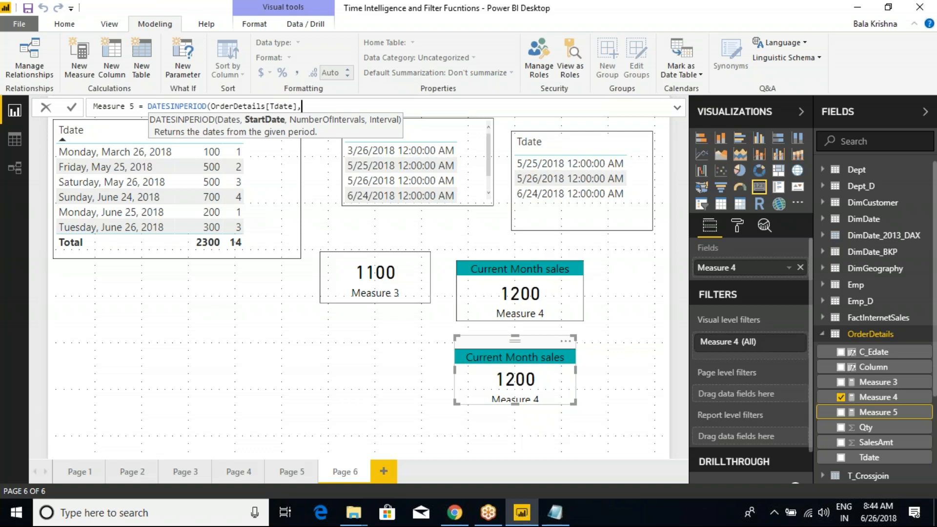
type("DATE(")
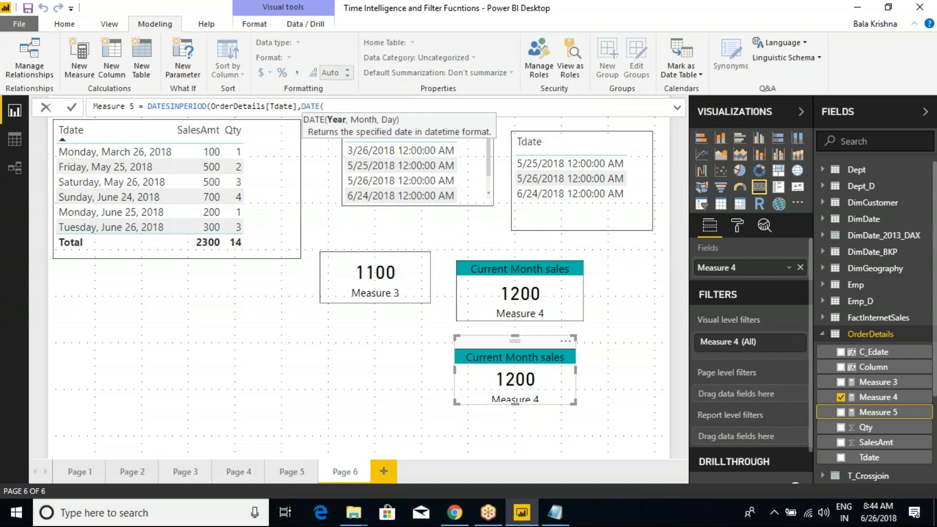
type("2018,")
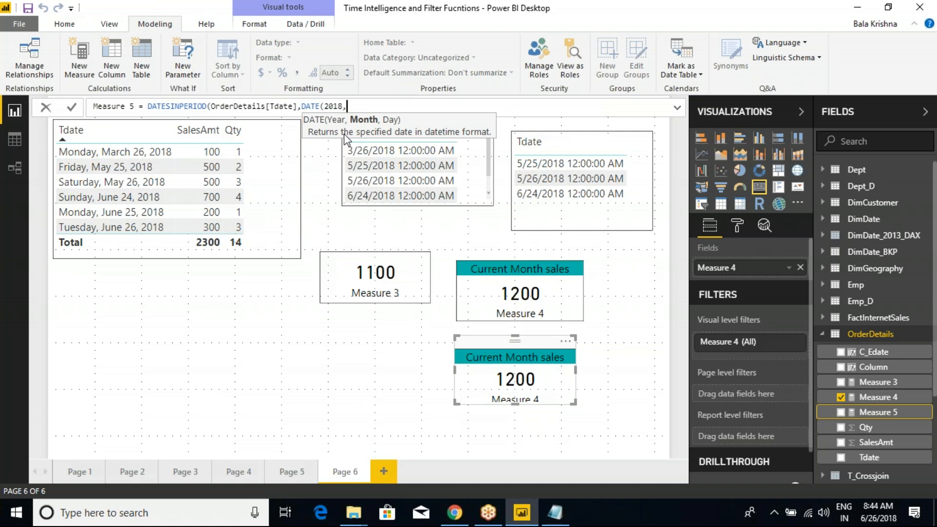
key("BackSpace")
key("BackSpace")
key("BackSpace")
key("BackSpace")
key("BackSpace")
key("BackSpace")
key("BackSpace")
key("BackSpace")
key("BackSpace")
key("BackSpace")
key("BackSpace")
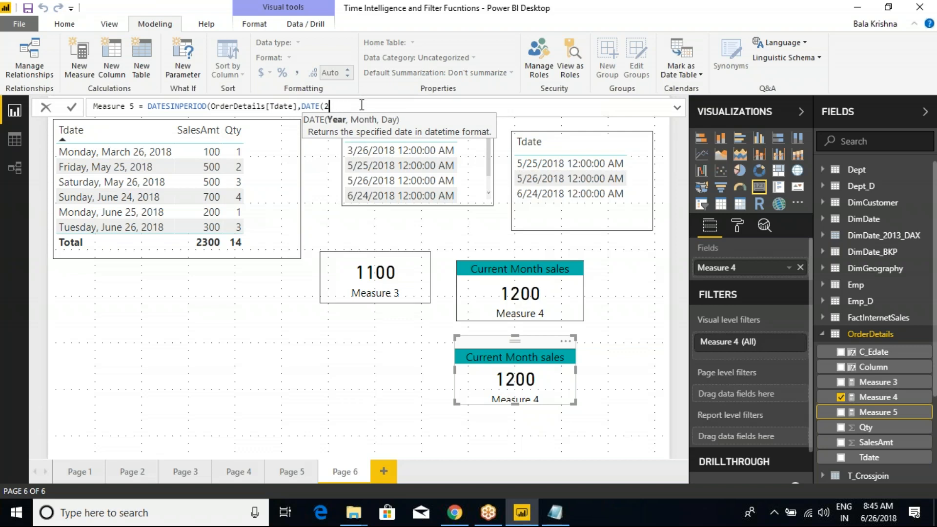
Complete the DATESINPERIOD formula of Measure 5 with start date DATE(2018,06,01), -1 interval and MONTH, and commit it
type(",")
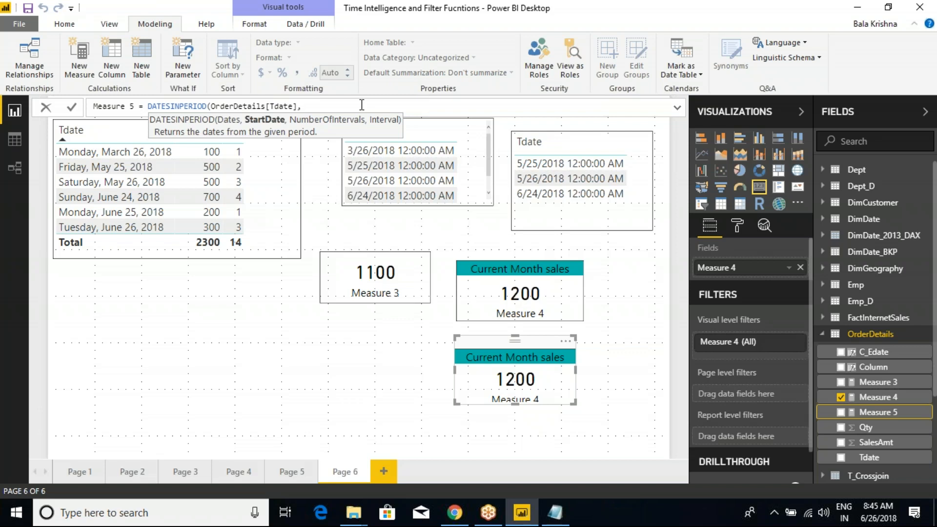
type("DATE")
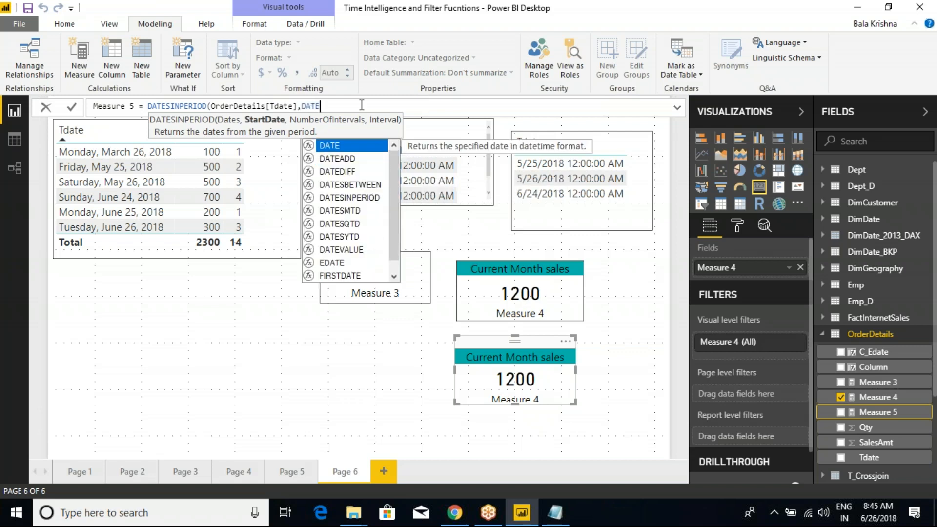
type("(2018,06,01)")
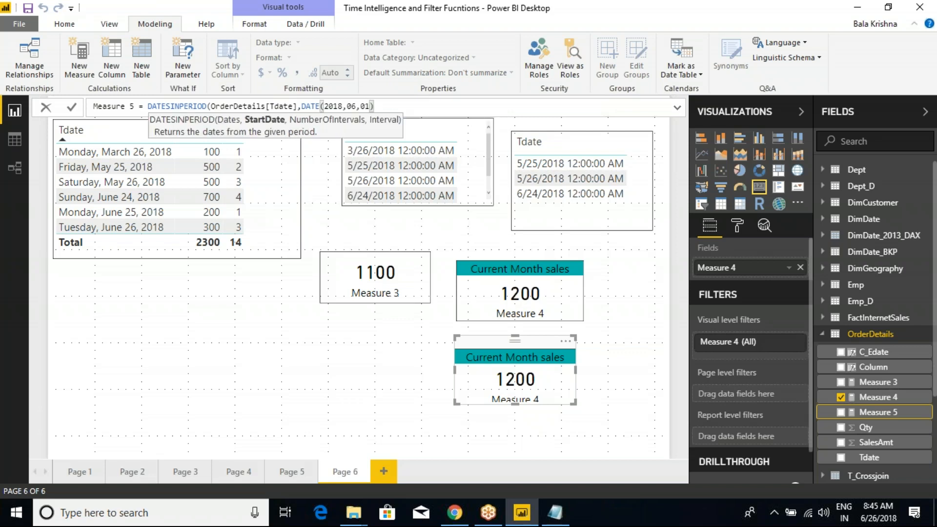
type(",-1")
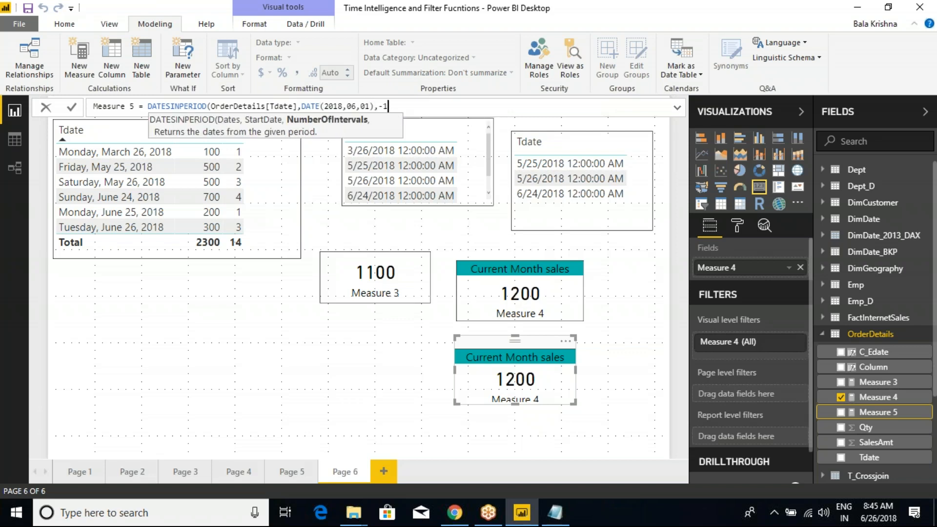
type(",MONTH")
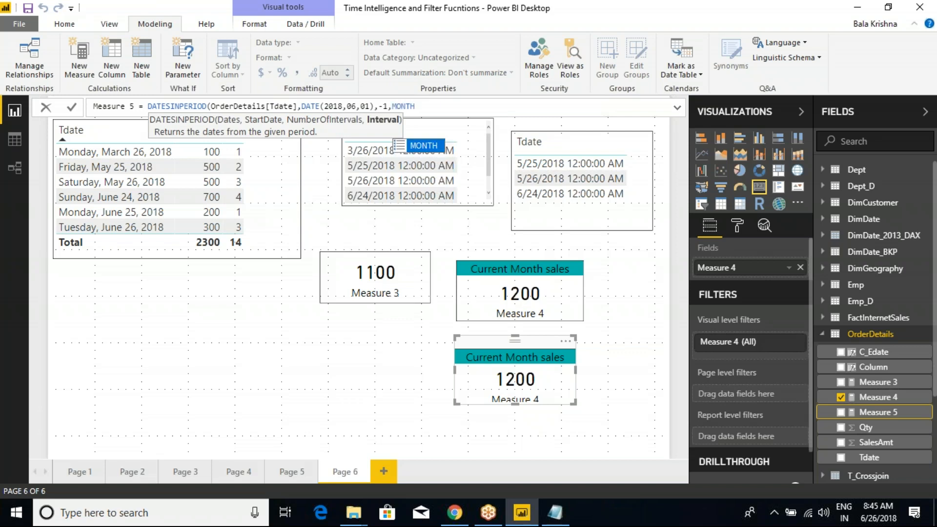
key("Tab")
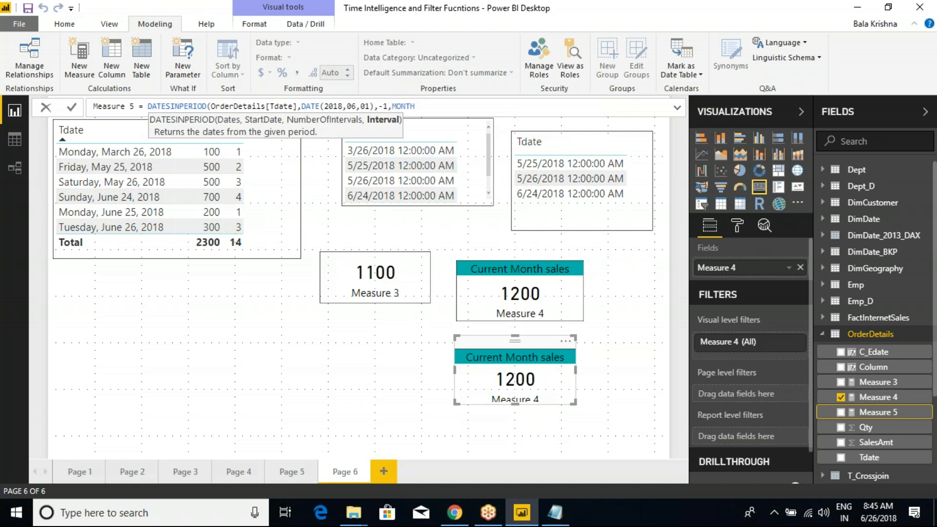
type(")")
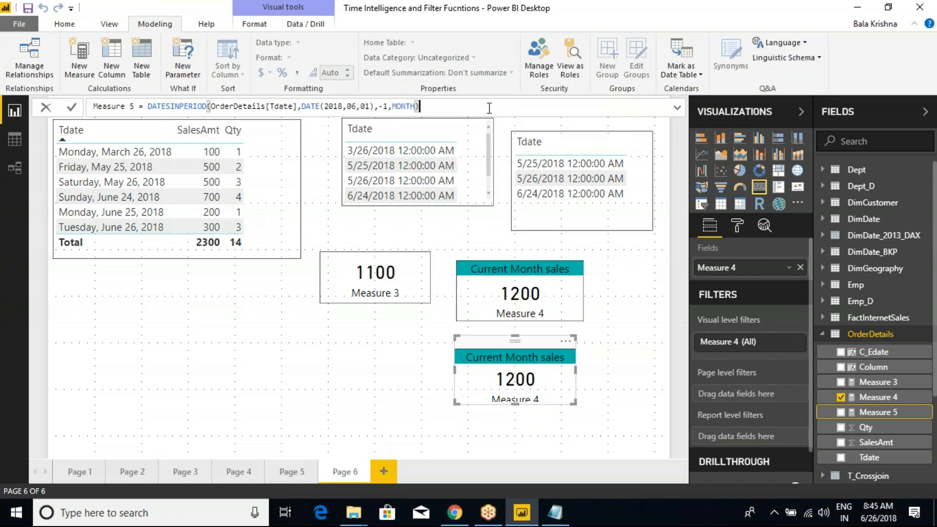
key("Return")
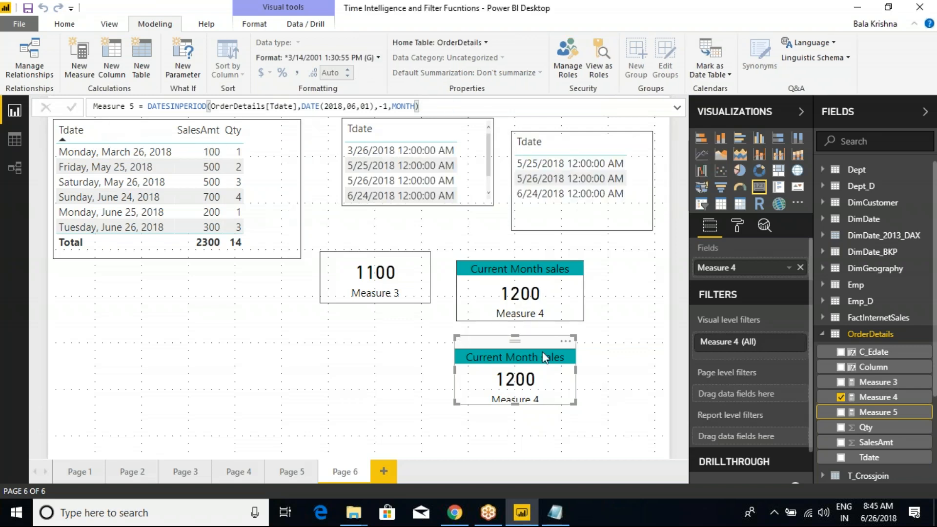
Replace Measure 4 with Measure 5 in the copied sales card and commit the Measure 5 formula again
left_click(591, 343)
left_click(558, 348)
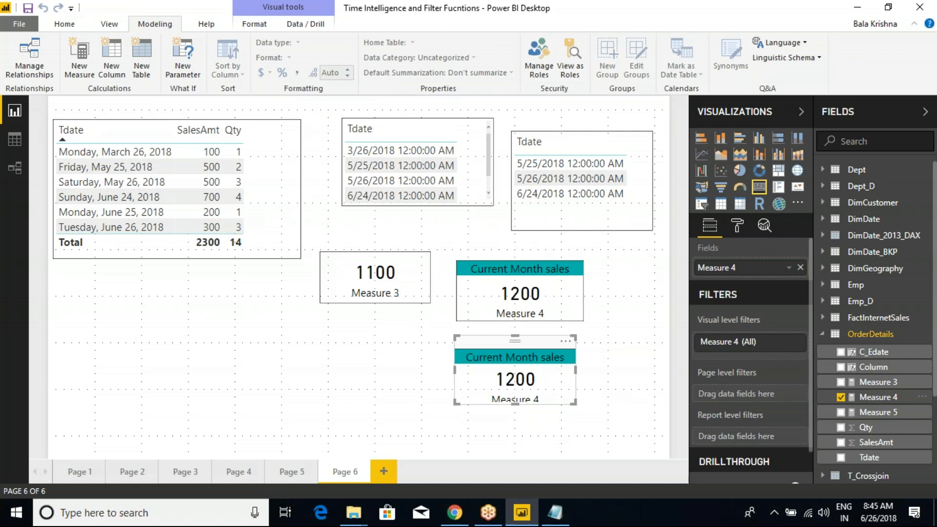
left_click_drag(896, 415, 735, 271)
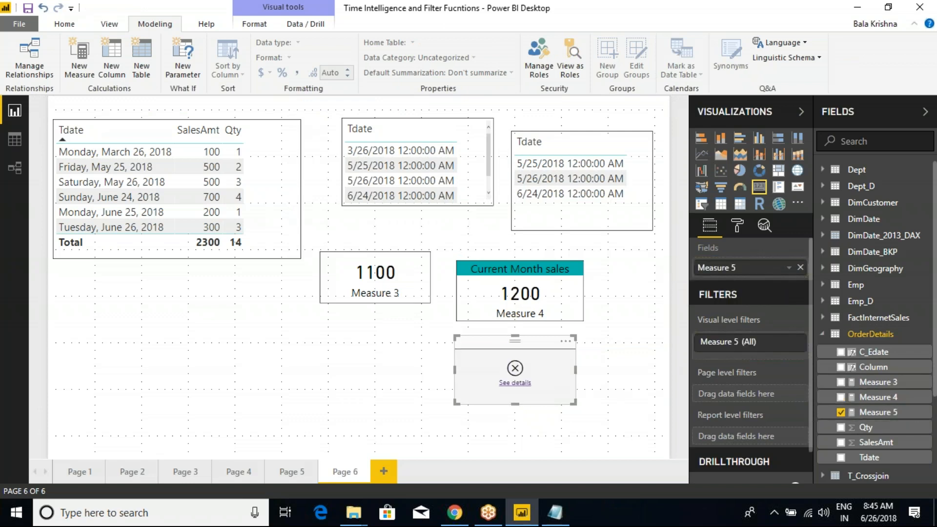
left_click(879, 412)
left_click(424, 106)
key("Return")
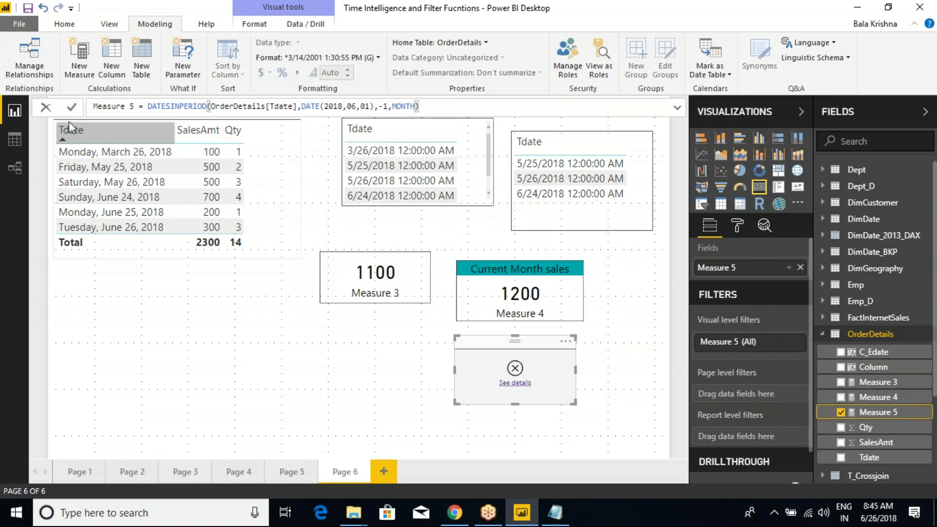
Read the error details of the Measure 5 card and delete that card from the page
left_click(596, 372)
left_click(531, 345)
right_click(751, 272)
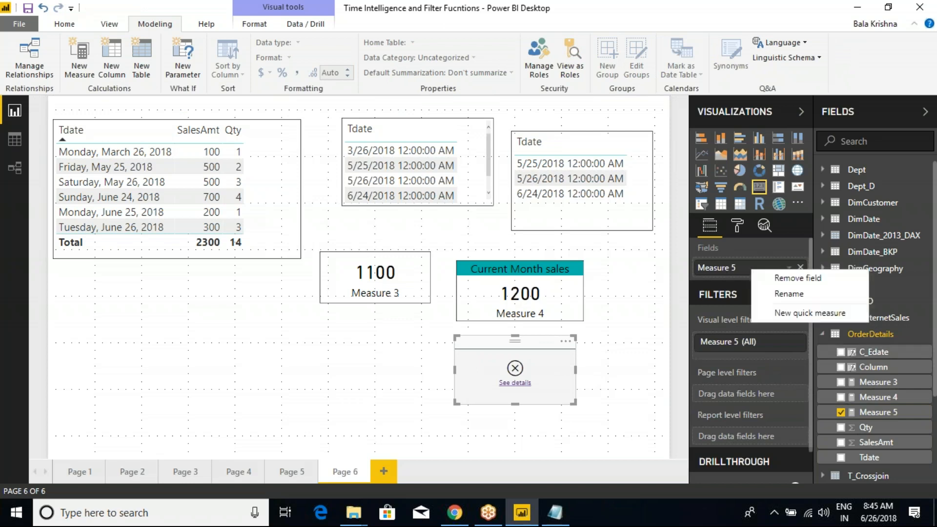
left_click(605, 389)
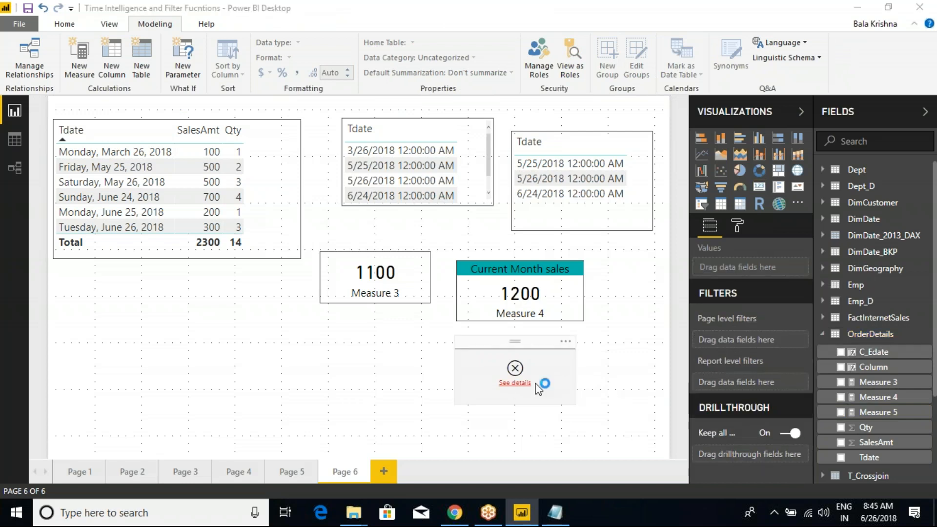
left_click(514, 382)
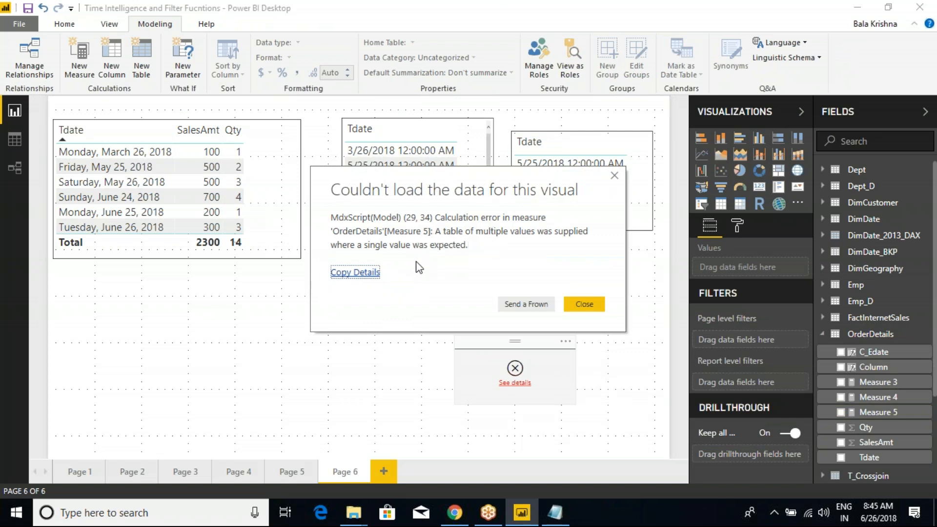
left_click(573, 303)
left_click(568, 347)
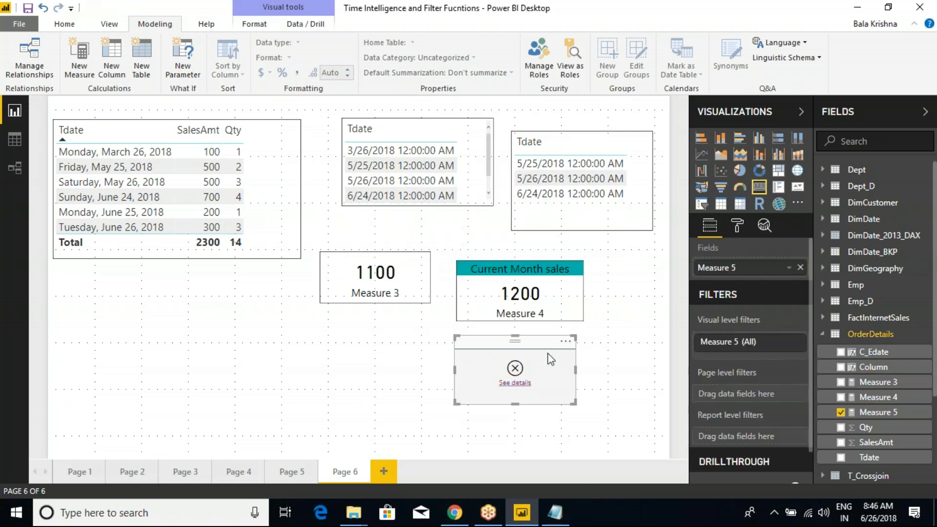
left_click(789, 267)
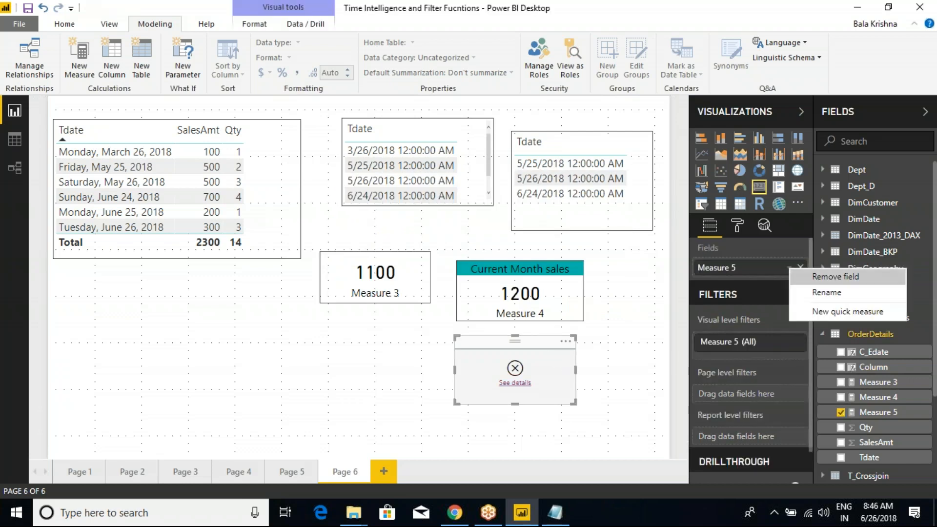
left_click(769, 274)
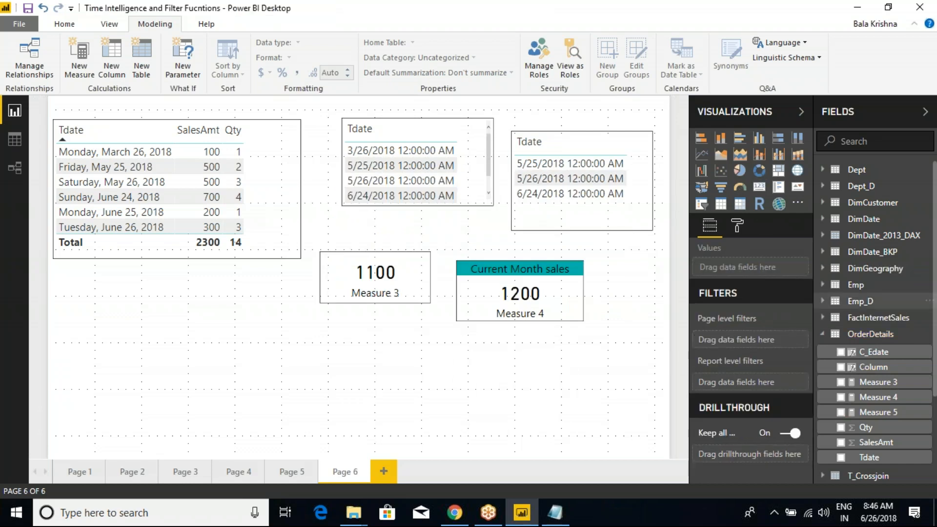
Review the Measure 5 formula, checking its DATESINPERIOD function and OrderDetails[Tdate] argument, and commit it again
left_click(873, 413)
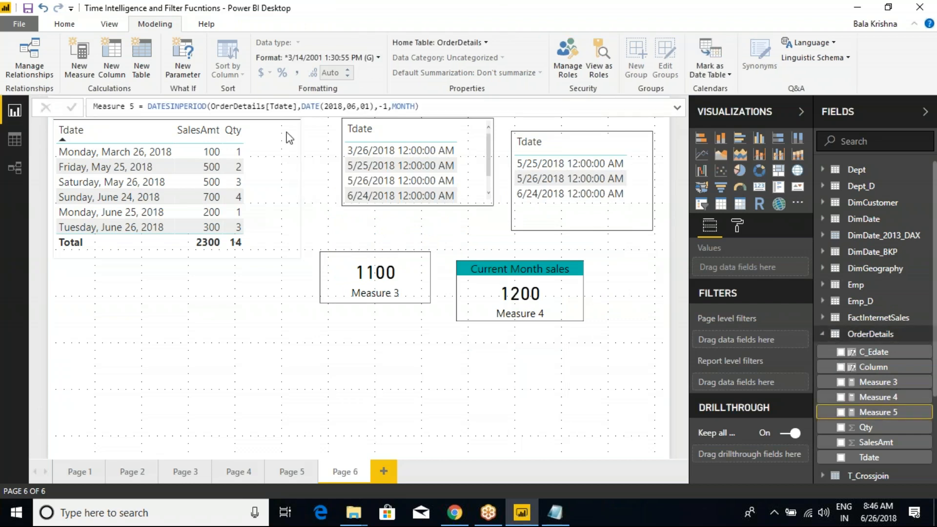
left_click(424, 106)
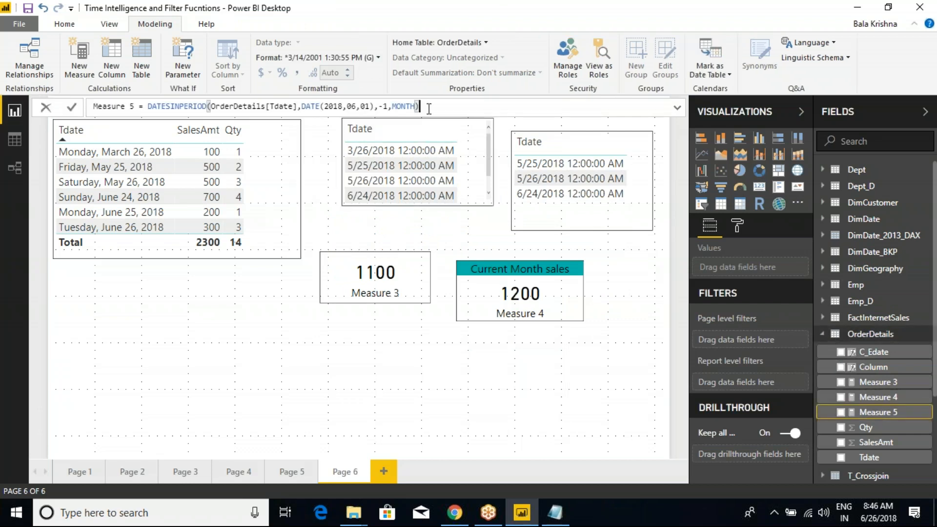
double_click(178, 107)
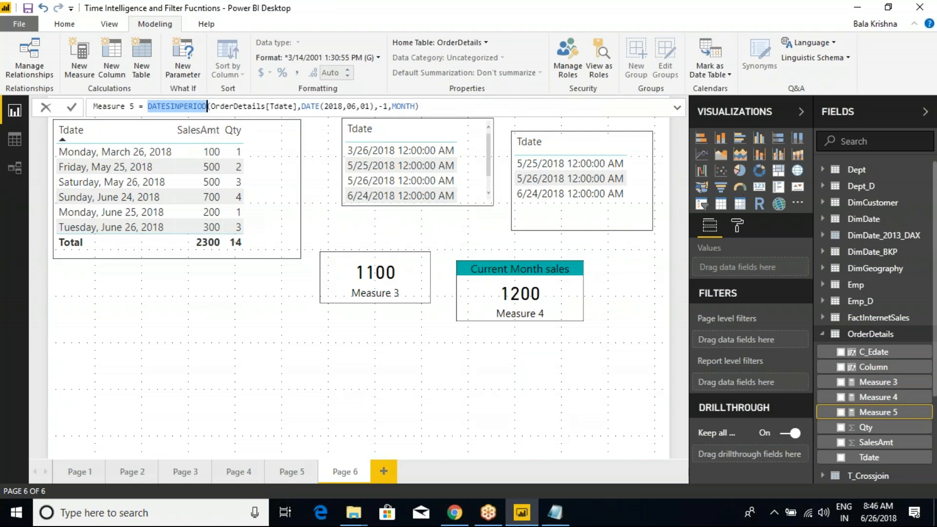
double_click(239, 107)
left_click(275, 107)
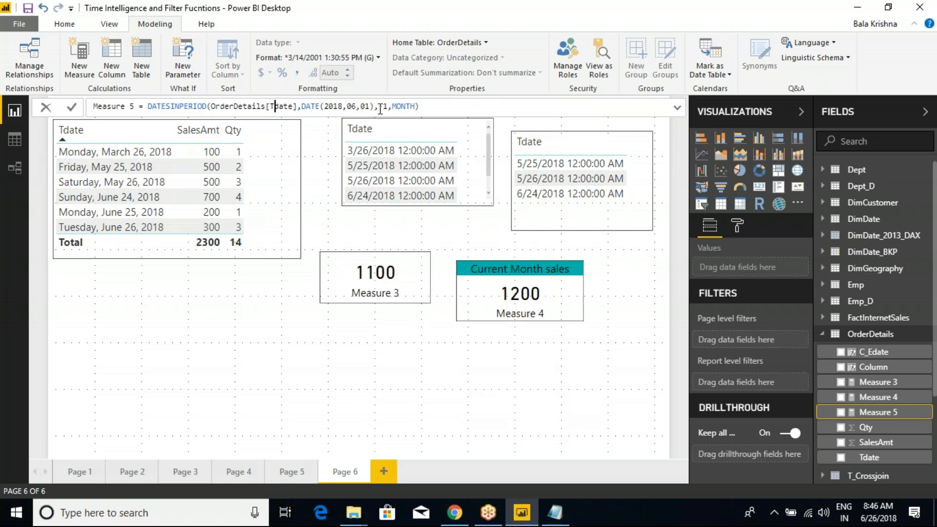
left_click(425, 106)
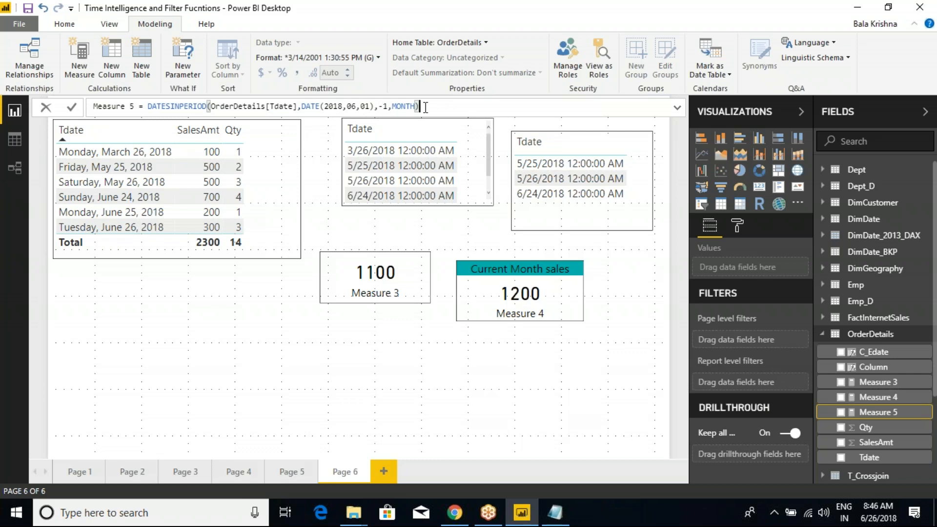
left_click(71, 107)
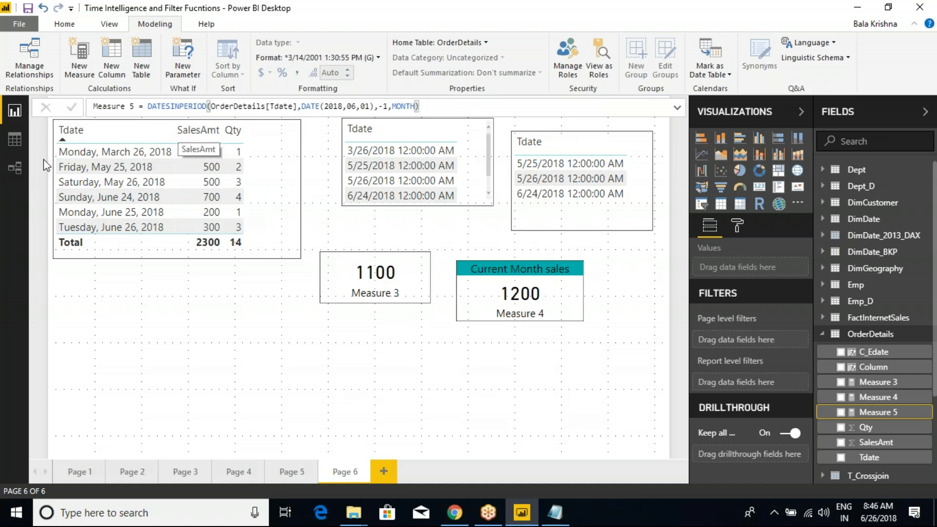
Examine the T_DATESINPERIOD table's formula and dates in the data view and return to the report
left_click(15, 140)
left_click(829, 335)
left_click(859, 417)
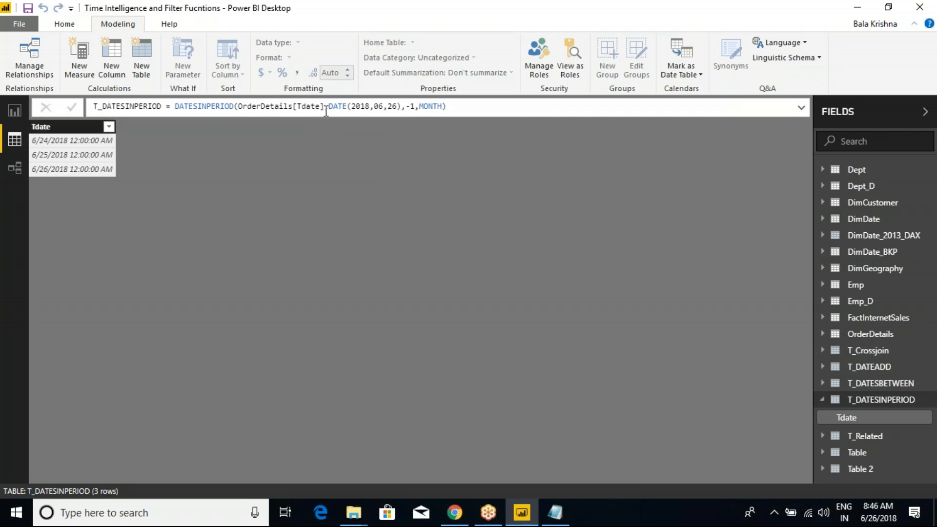
left_click(14, 111)
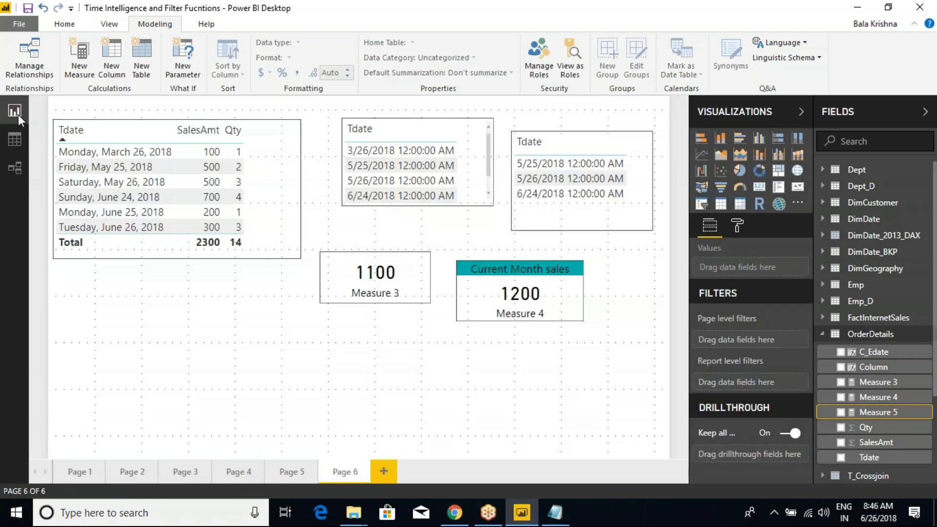
Replace the start date argument in the Measure 5 formula with NOW() and commit it
left_click(874, 412)
left_click_drag(375, 106, 311, 106)
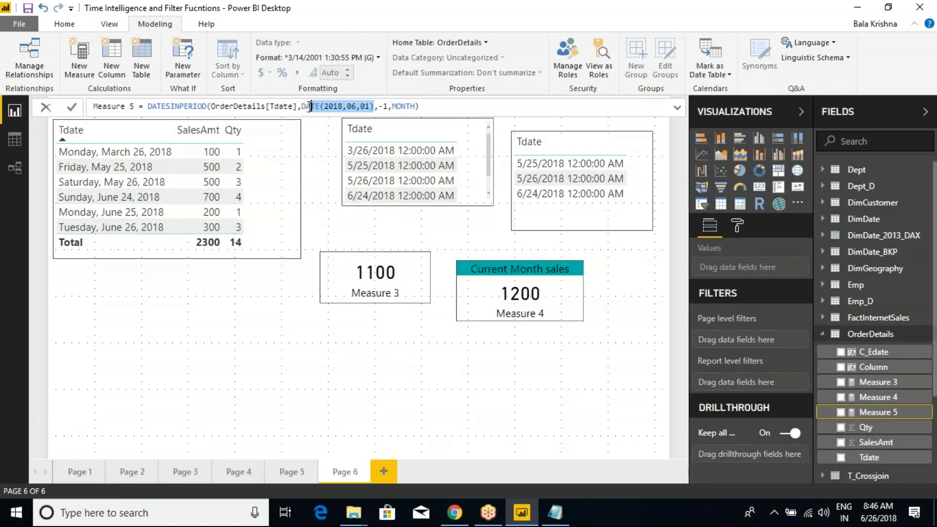
type("now")
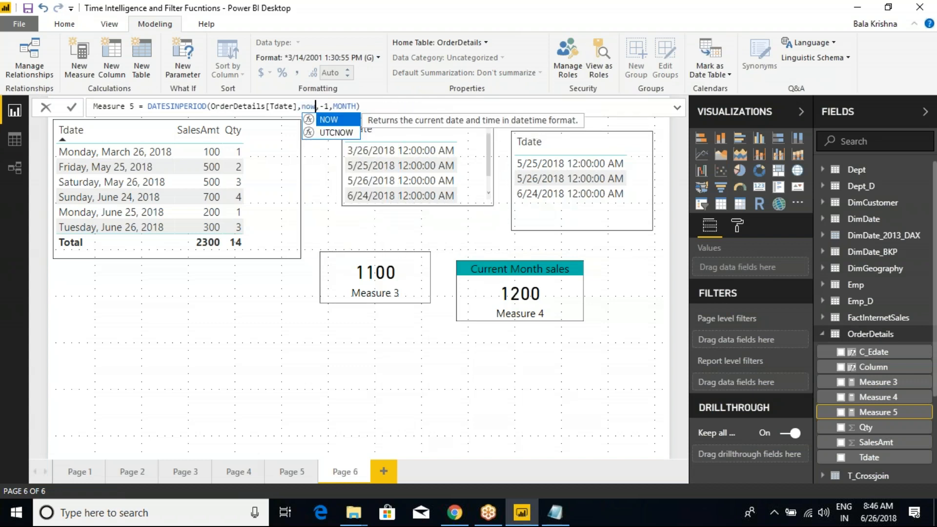
key("Tab")
key("Return")
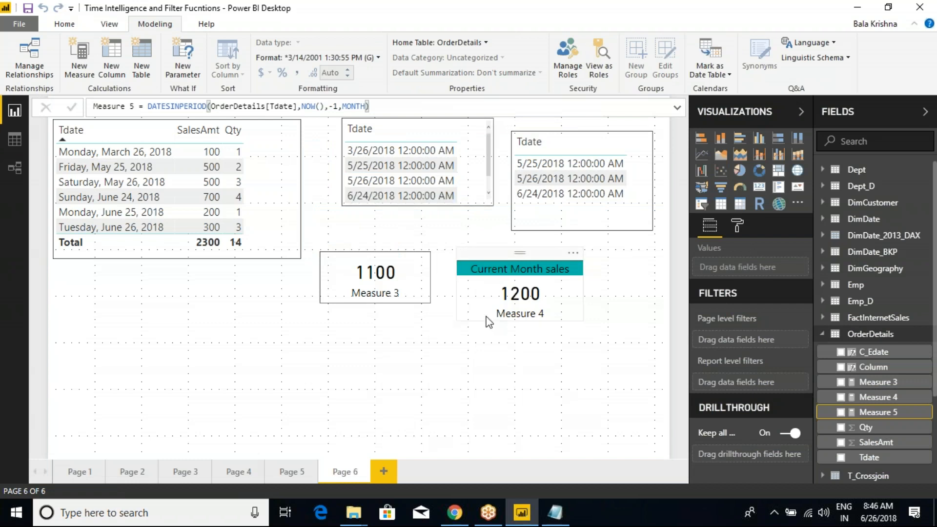
Paste a copy of the Current Month sales card below the original and replace its Measure 4 field with Measure 5
left_click(498, 273)
key("ctrl+c")
left_click(475, 349)
key("ctrl+v")
left_click_drag(501, 256, 509, 371)
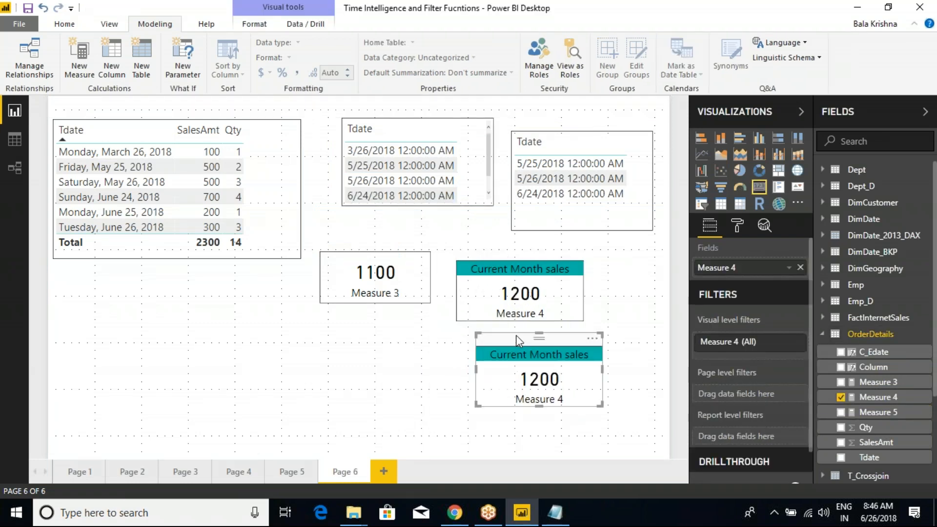
left_click_drag(888, 419, 747, 272)
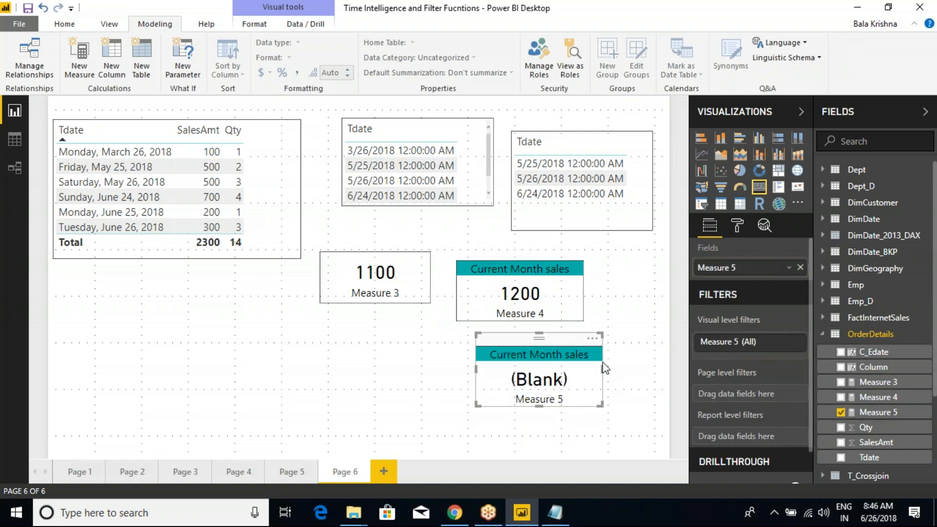
left_click(602, 299)
left_click(578, 341)
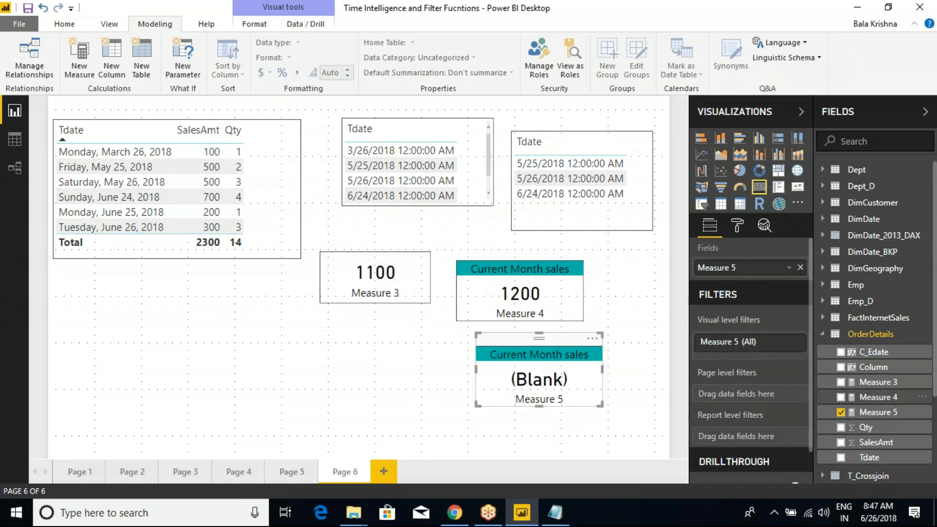
Replace the NOW() start date in the Measure 5 formula with DATE(2018,06,26) and commit it
left_click(887, 413)
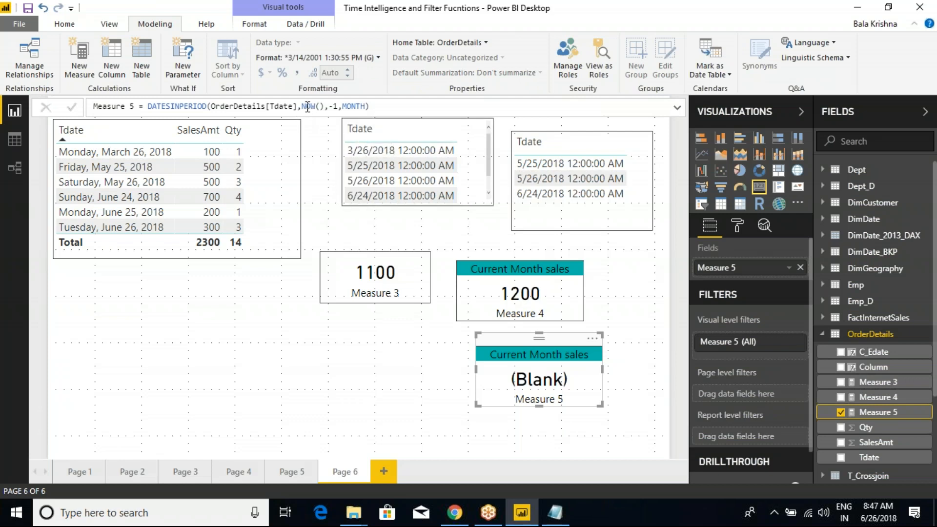
left_click_drag(302, 106, 322, 106)
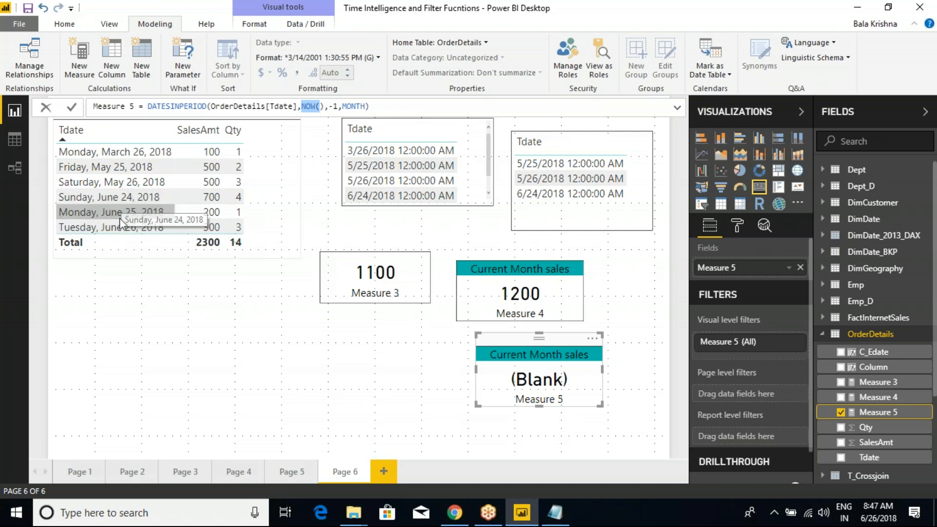
key("Right")
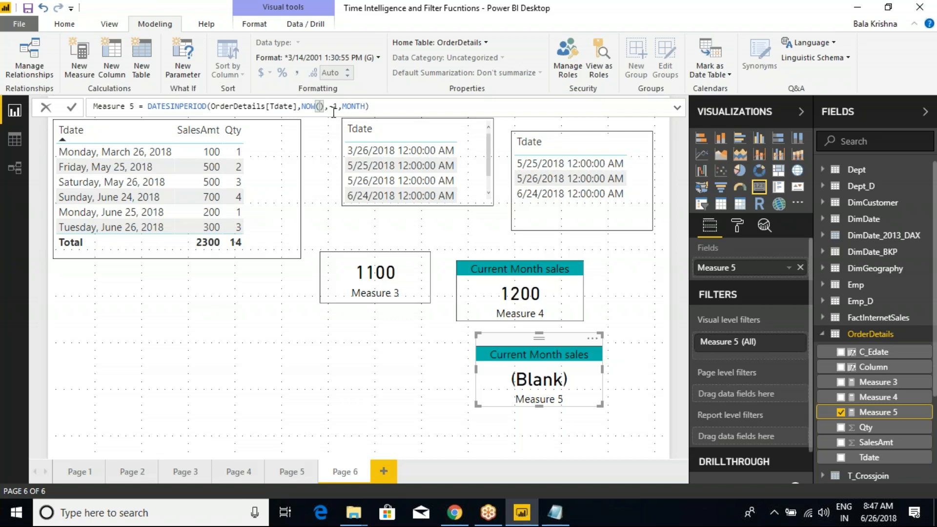
key("BackSpace")
key("BackSpace")
key("BackSpace")
key("BackSpace")
key("BackSpace")
type("d")
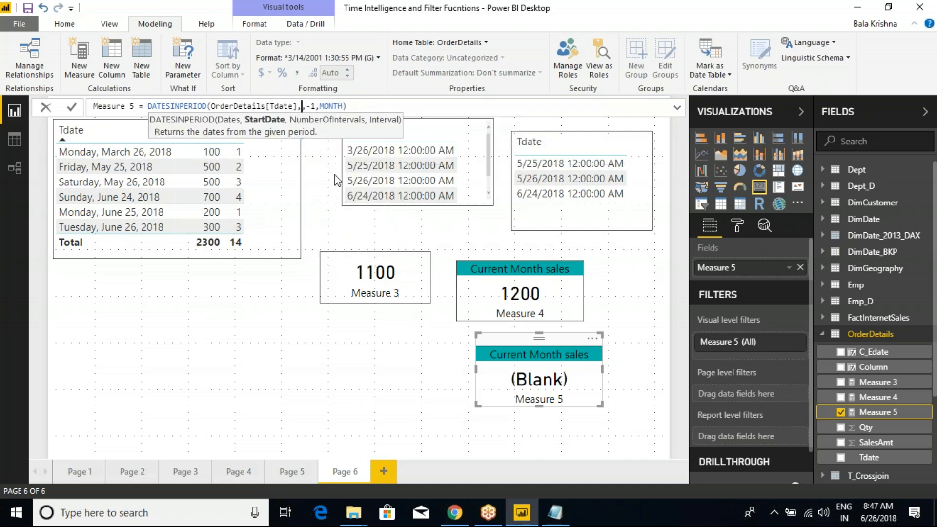
type("ate],DATE(20")
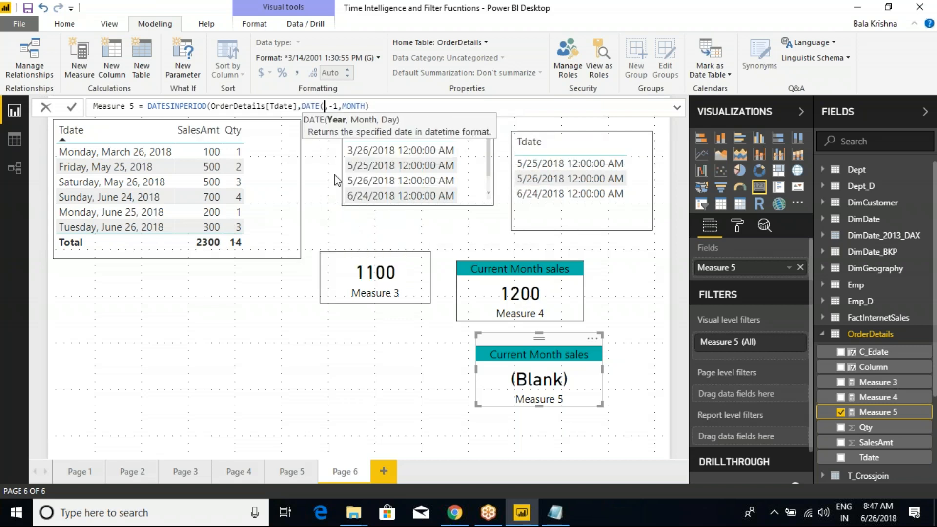
type("18,")
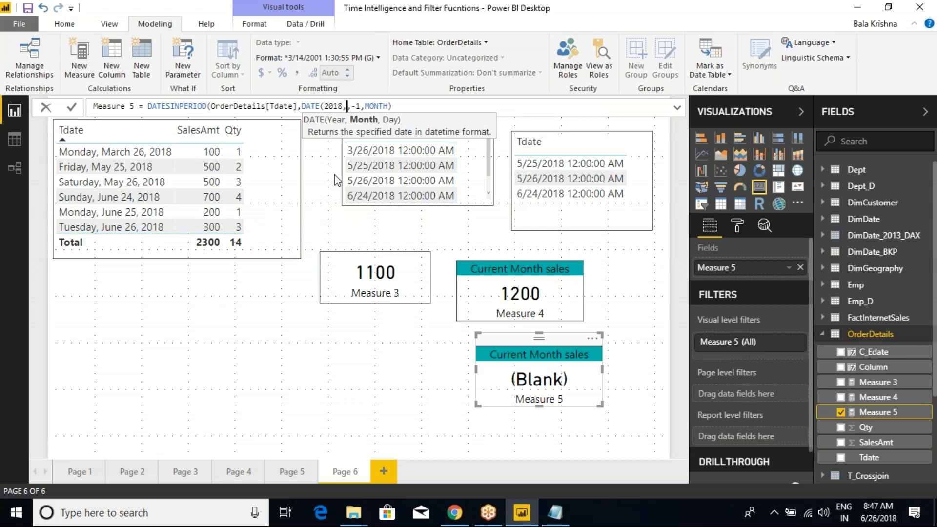
type("06,")
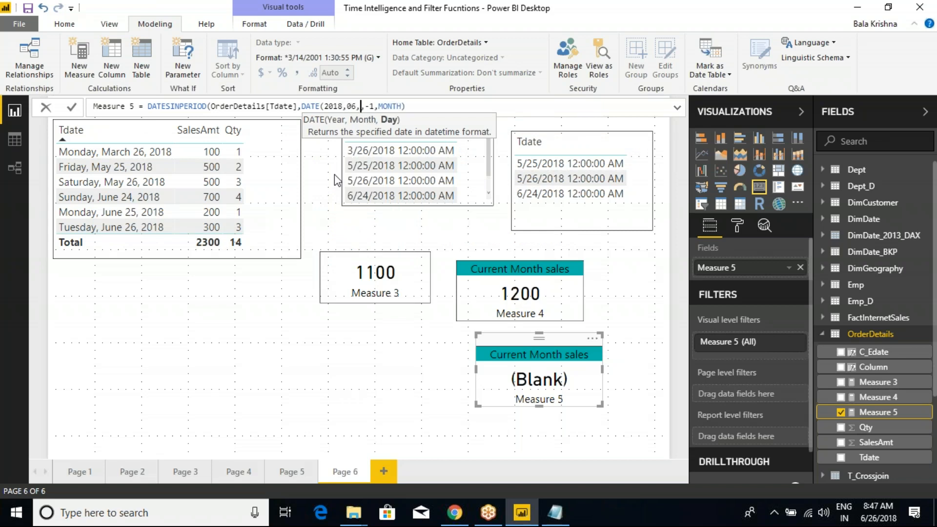
type("26)")
key("Return")
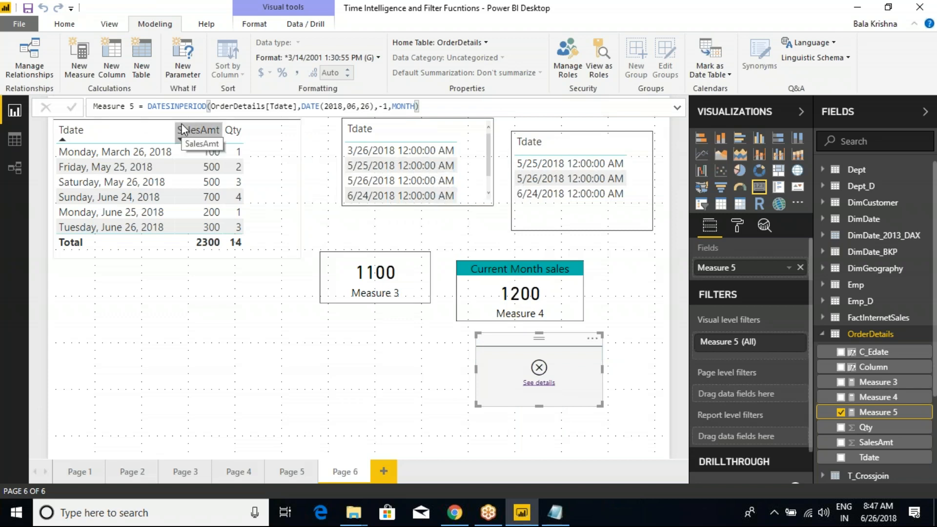
Wrap the Measure 5 formula in CALCULATE with SUM(OrderDetails[SalesAmt]), commit it, and move its card below the Measure 3 card
left_click(151, 112)
type("CALCULATE(")
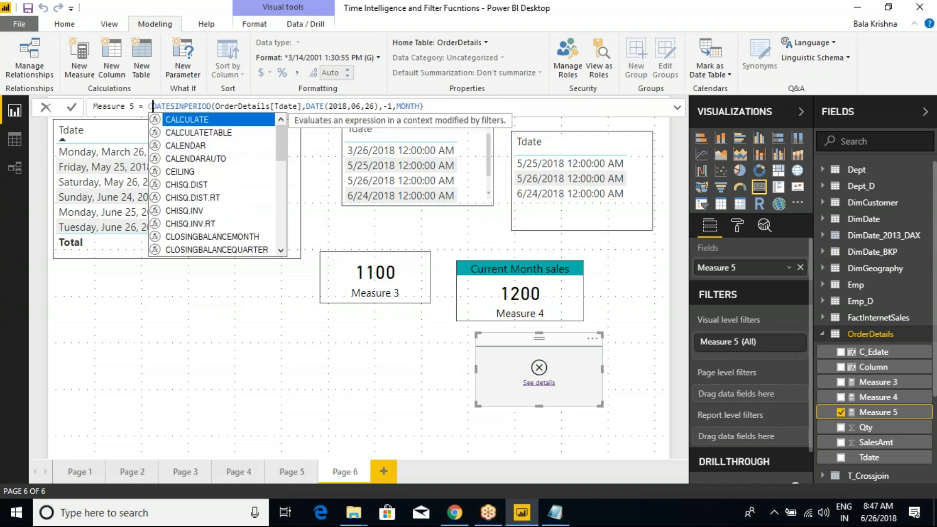
type("SUM(")
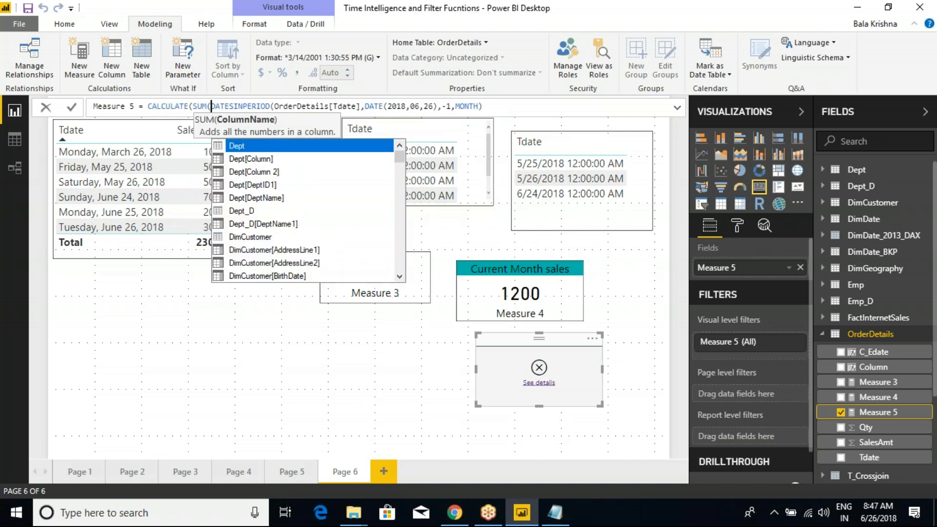
type("AMT")
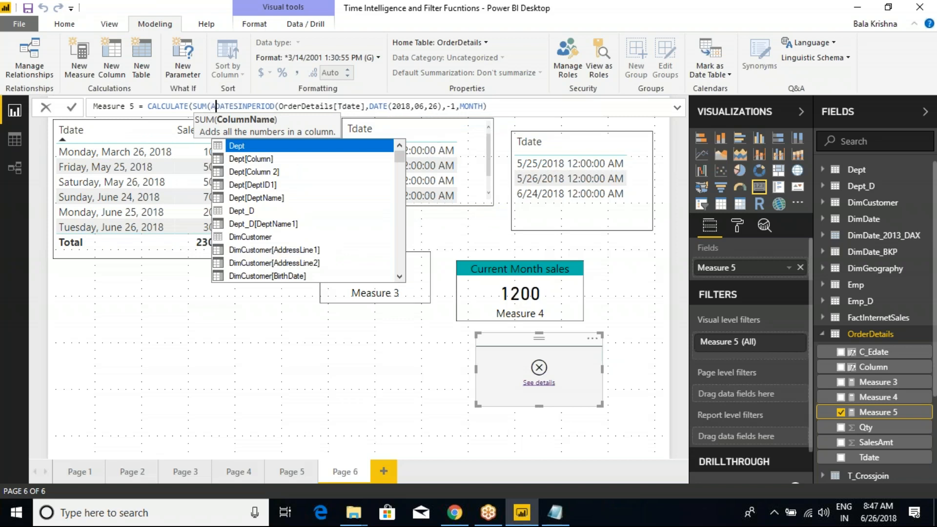
key("Down")
key("Tab")
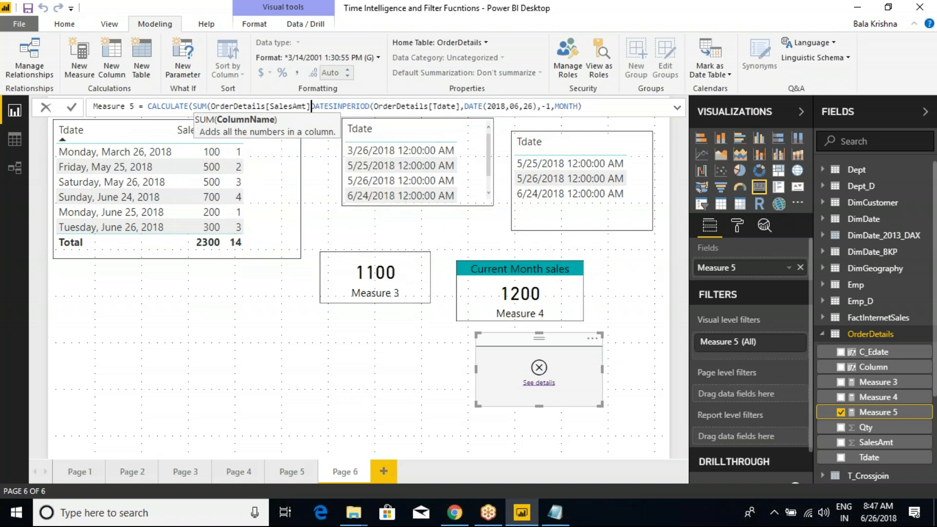
type("),")
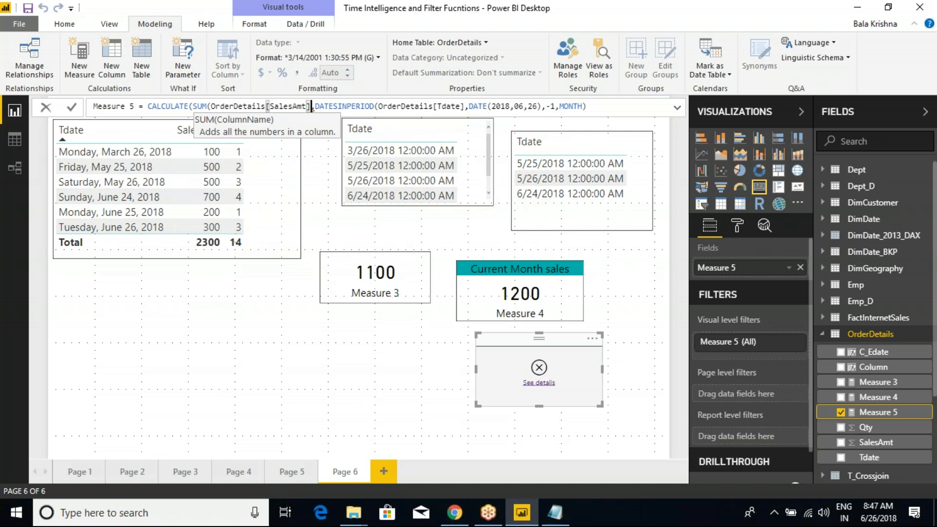
left_click(603, 106)
type(")")
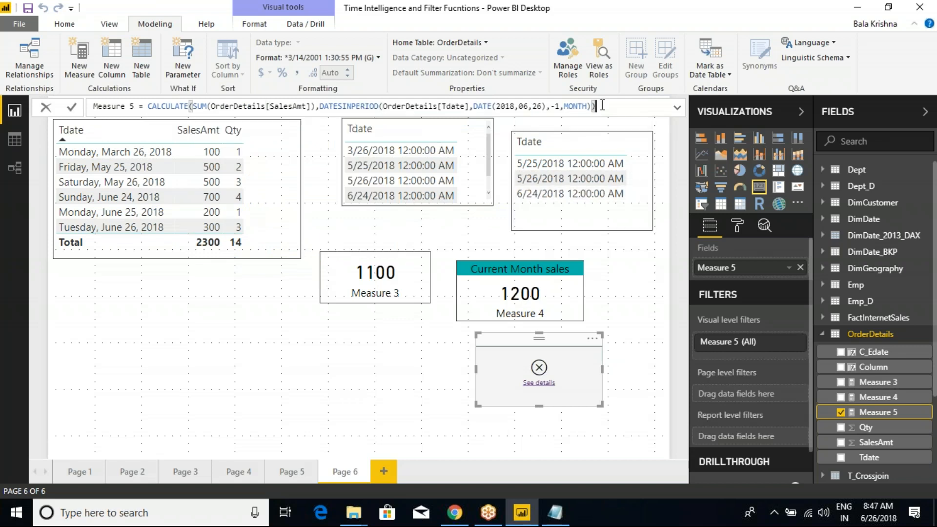
key("Return")
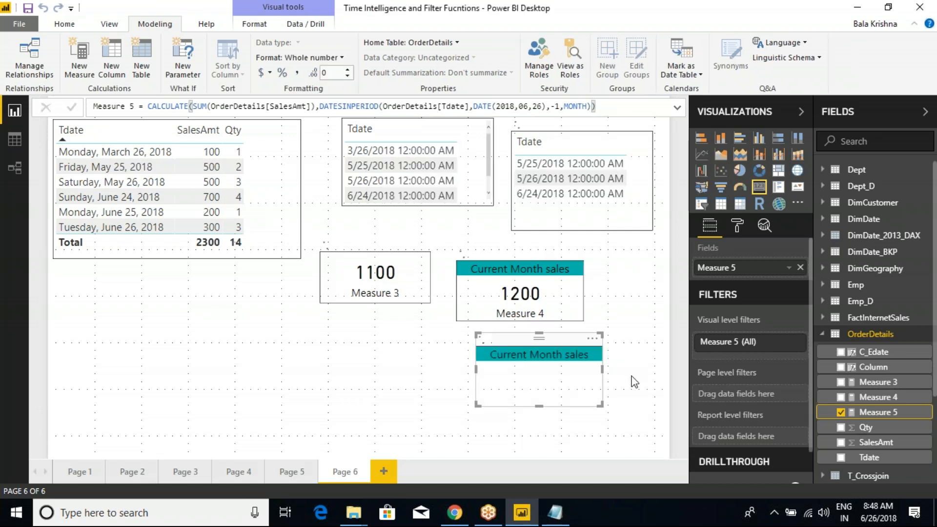
left_click_drag(532, 347, 378, 334)
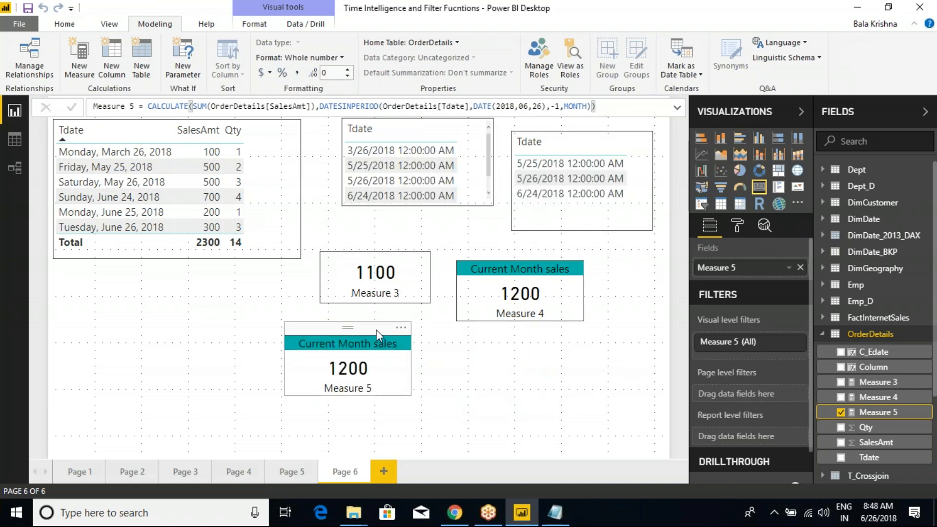
Compare the DATESBETWEEN formula of Measure 4 with the DATESINPERIOD formula of Measure 5
left_click(505, 262)
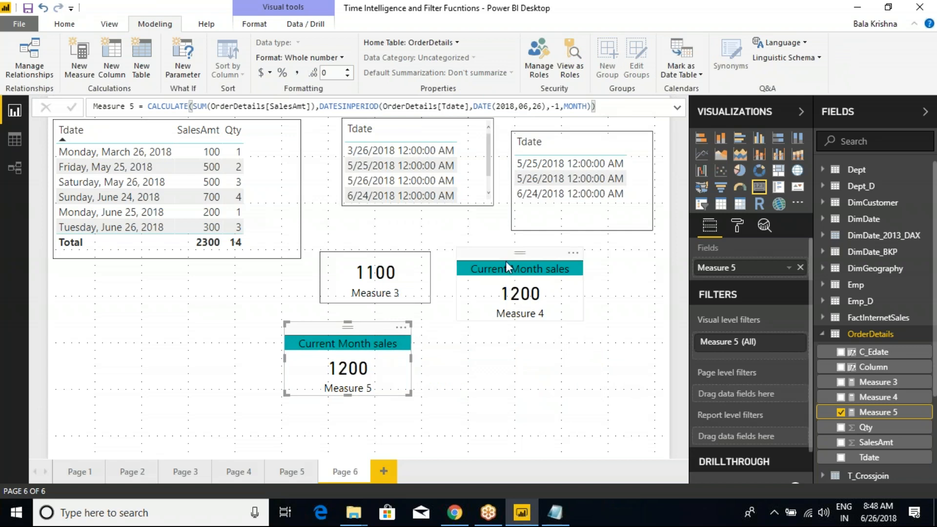
left_click(885, 398)
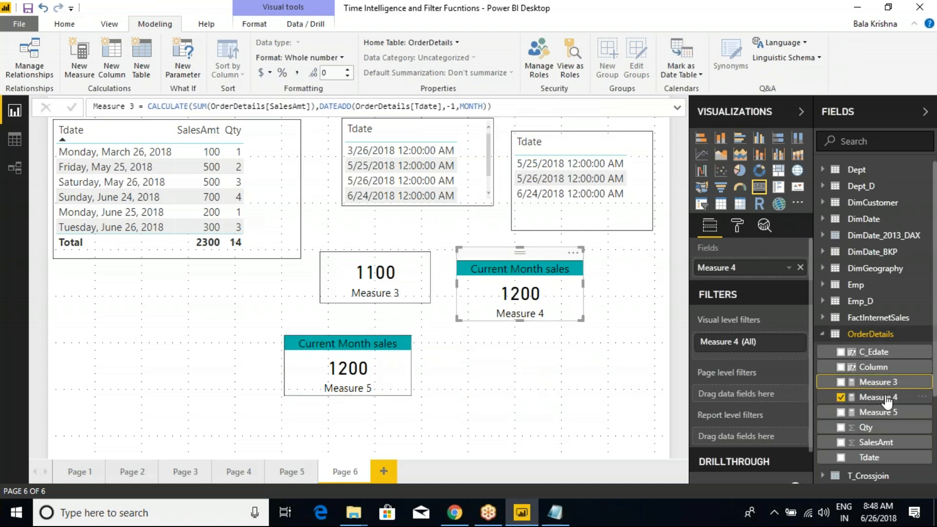
double_click(363, 105)
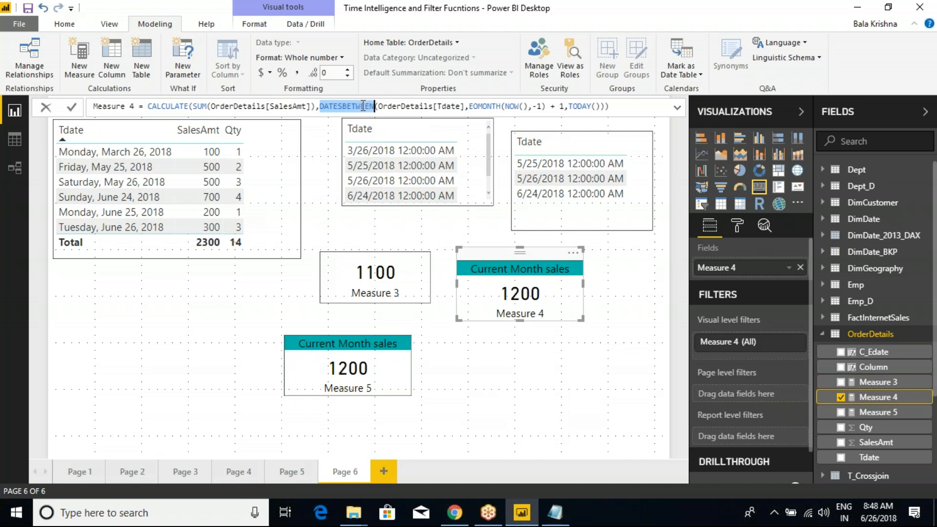
left_click(878, 413)
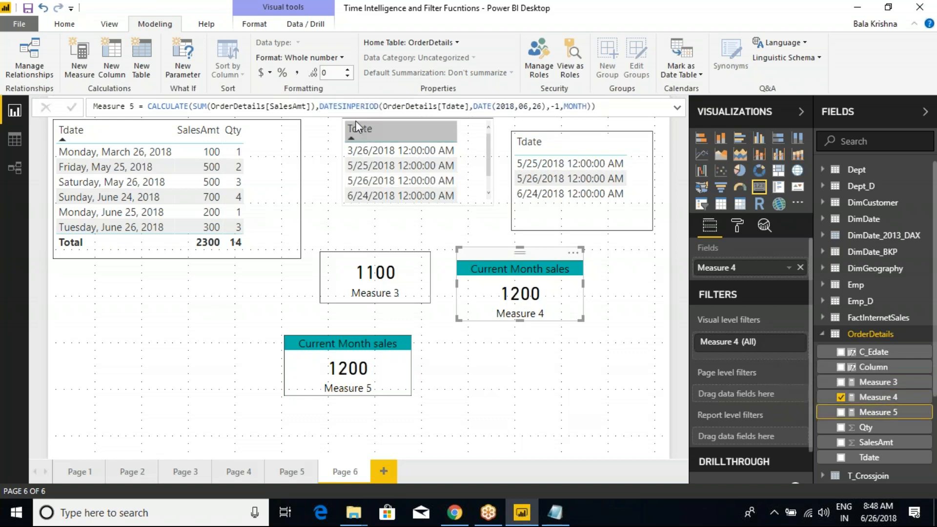
Set the DATESINPERIOD start date in the Measure 5 formula to NOW() in place of the DATE function and commit it
left_click(343, 338)
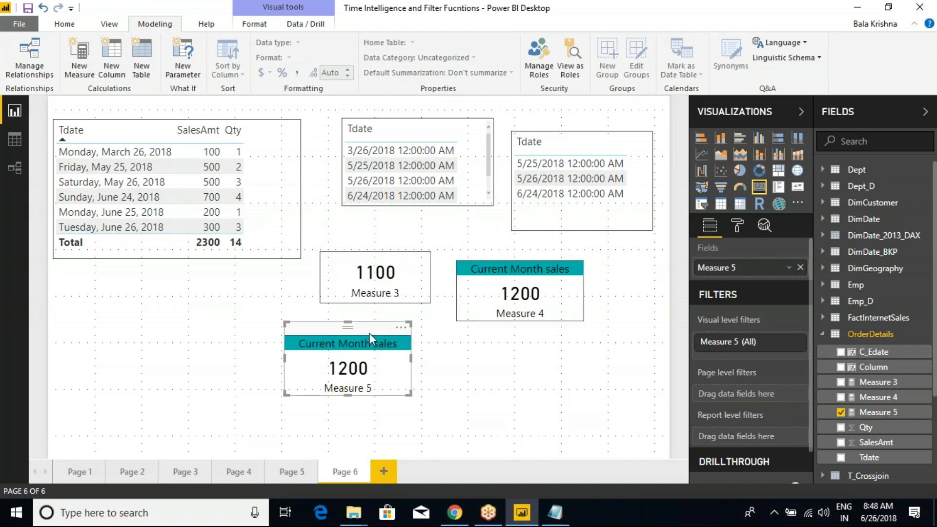
left_click(881, 413)
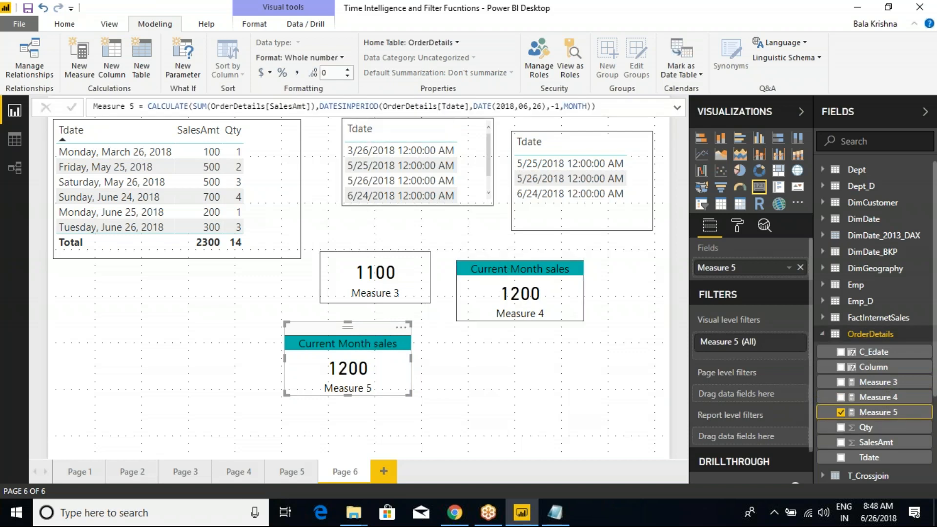
left_click_drag(546, 106, 478, 106)
key("BackSpace")
key("BackSpace")
type("NOW()")
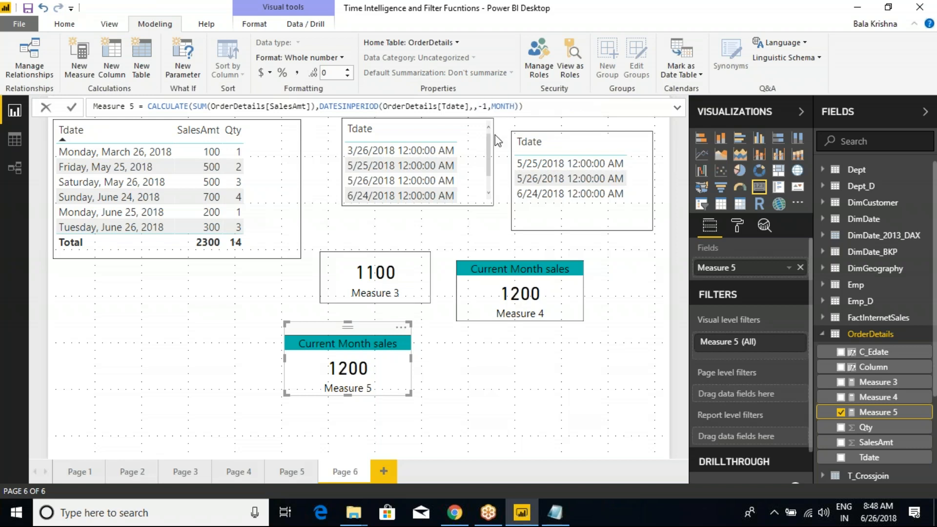
key("Return")
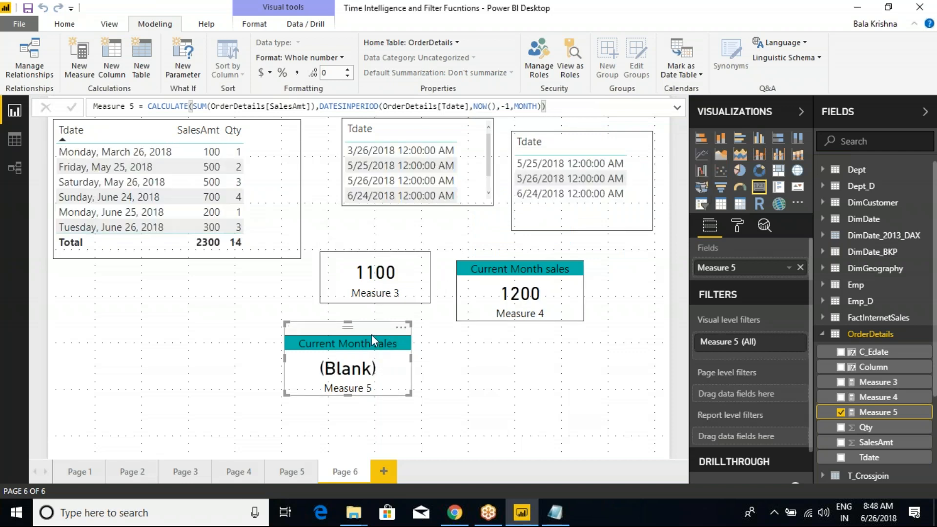
Replace NOW() with TODAY() as the start date in the Measure 5 formula and commit it
left_click(494, 107)
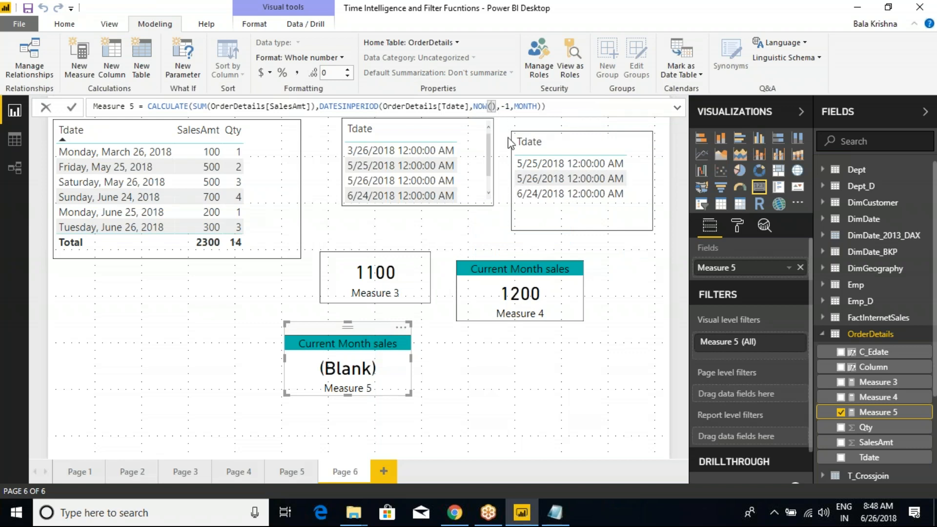
key("BackSpace")
key("BackSpace")
key("BackSpace")
key("BackSpace")
type("TODAY")
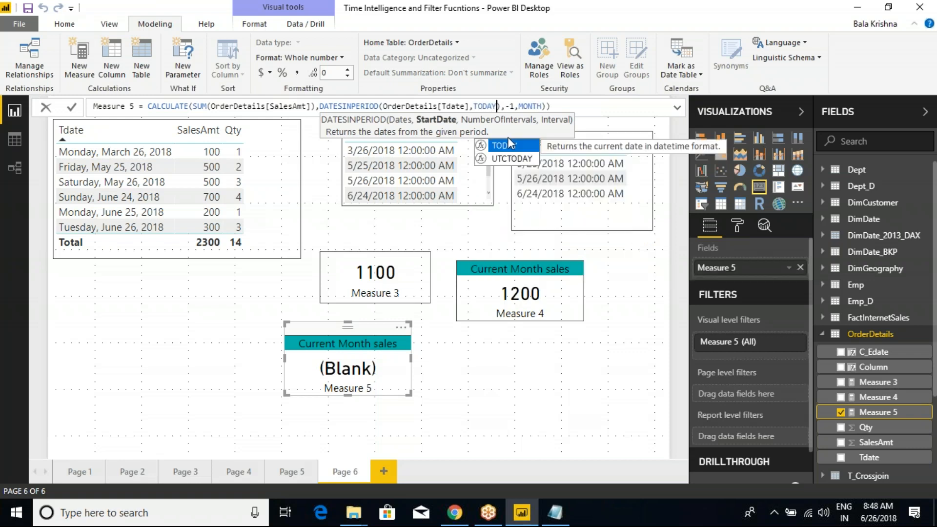
key("Tab")
type(")")
key("Return")
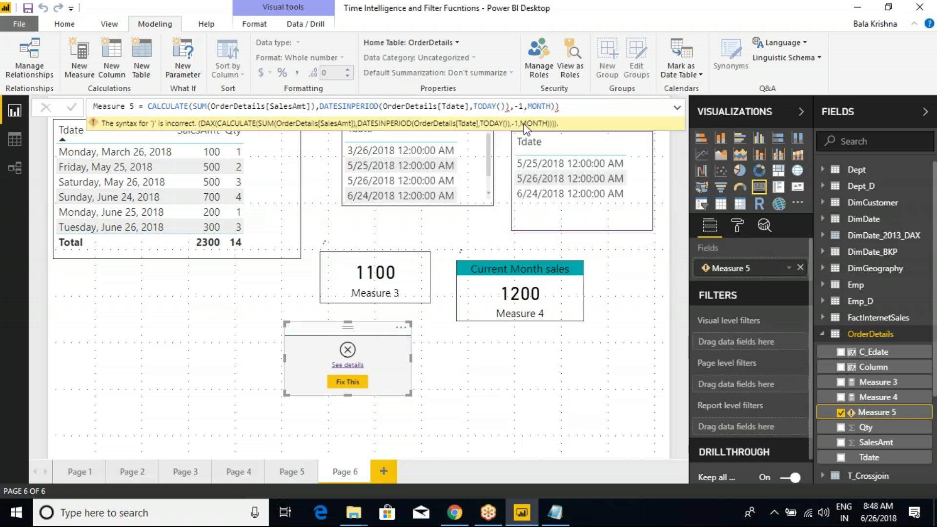
Remove the extra closing parenthesis after TODAY() in the Measure 5 formula, commit it, and make the Measure 5 card slightly taller
left_click(505, 106)
key("Delete")
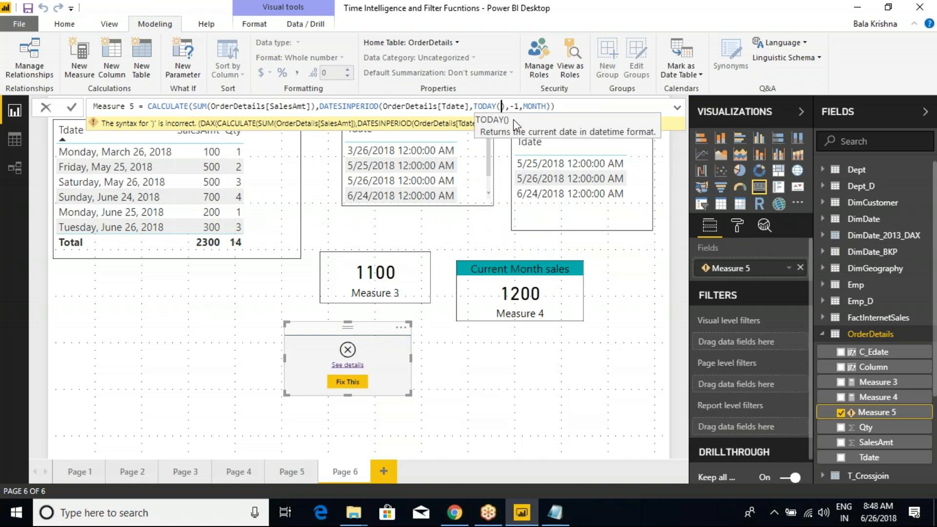
key("Return")
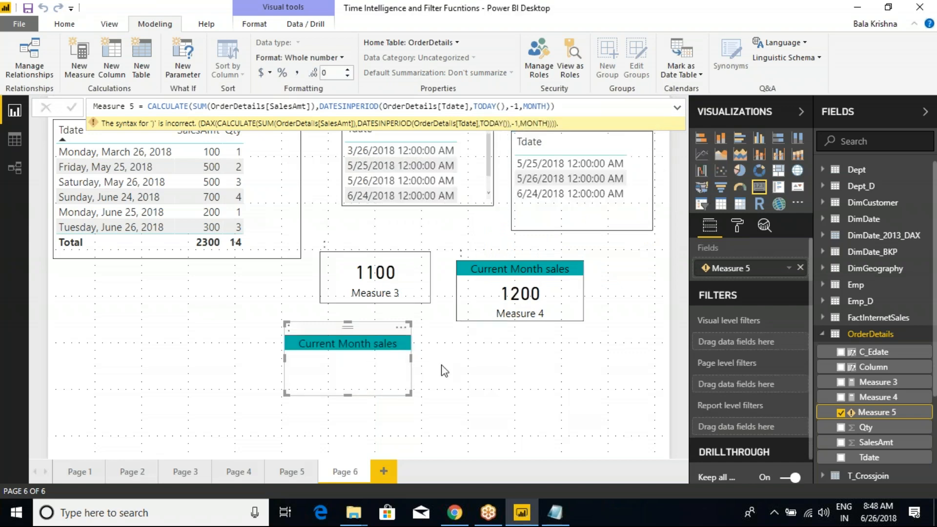
left_click_drag(408, 392, 409, 408)
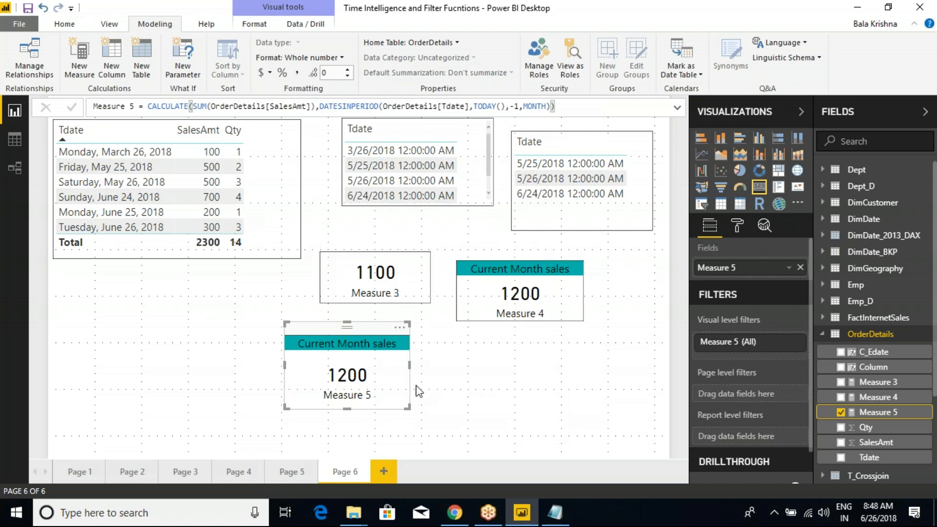
Switch to the Class Notes in Notepad and review the DATEADD, DATESBETWEEN and DATESINPERIOD lines with their return types
left_click(500, 253)
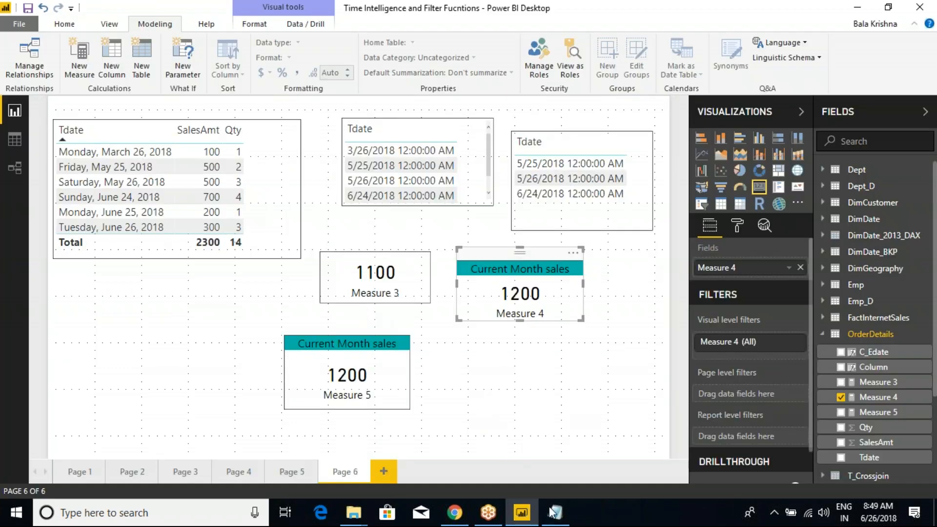
left_click(552, 512)
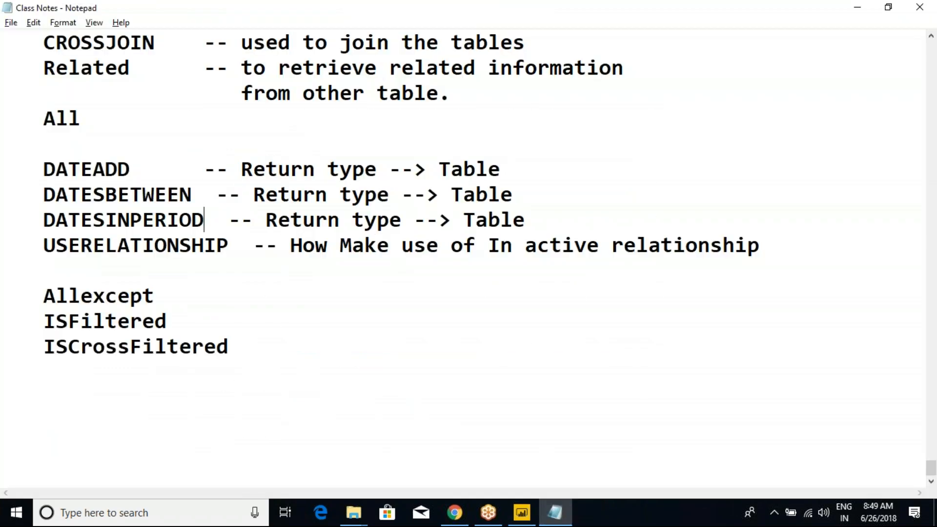
left_click_drag(41, 176, 546, 220)
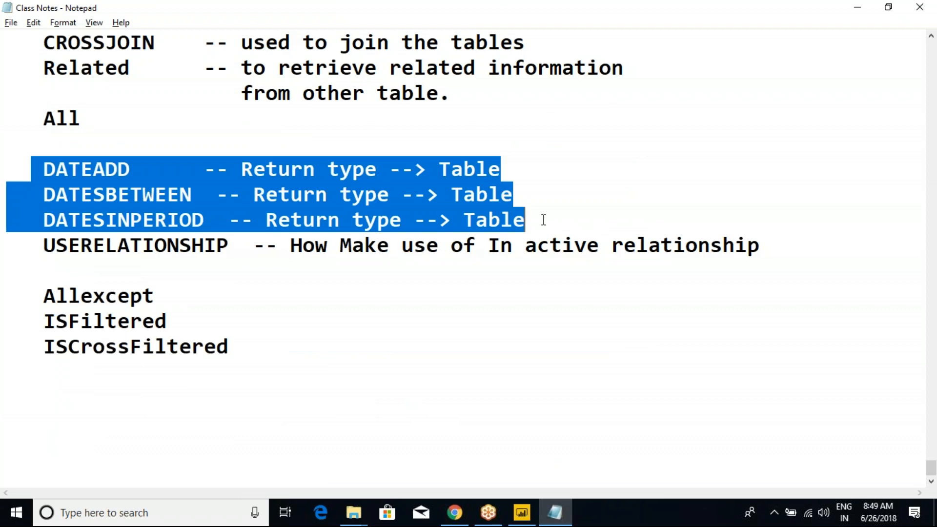
left_click(232, 194)
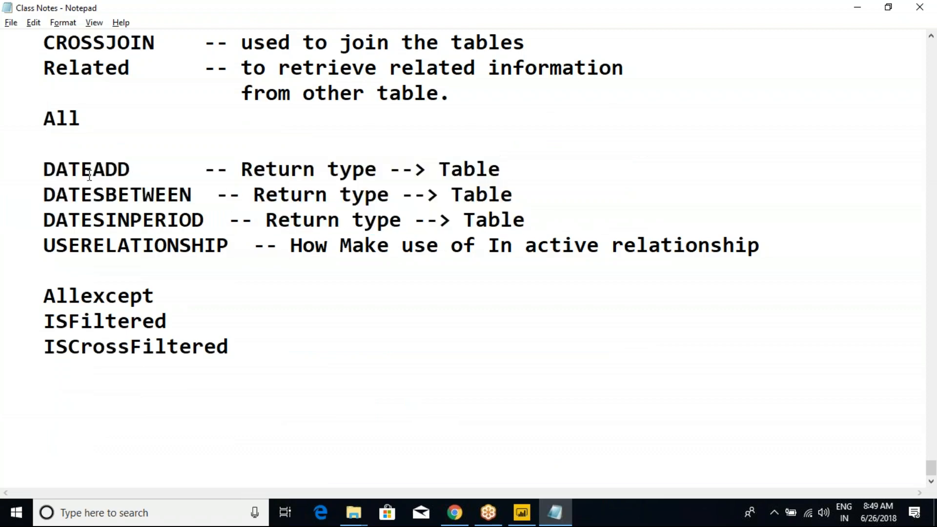
left_click_drag(27, 160, 584, 223)
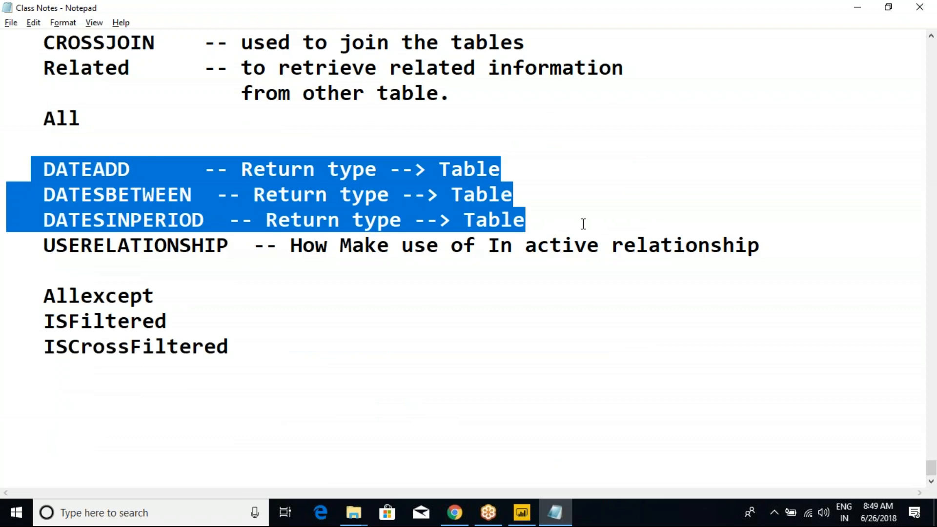
Switch to the Power BI report and compare the Measure 3, Measure 4 and Measure 5 cards on Page 6
left_click(521, 513)
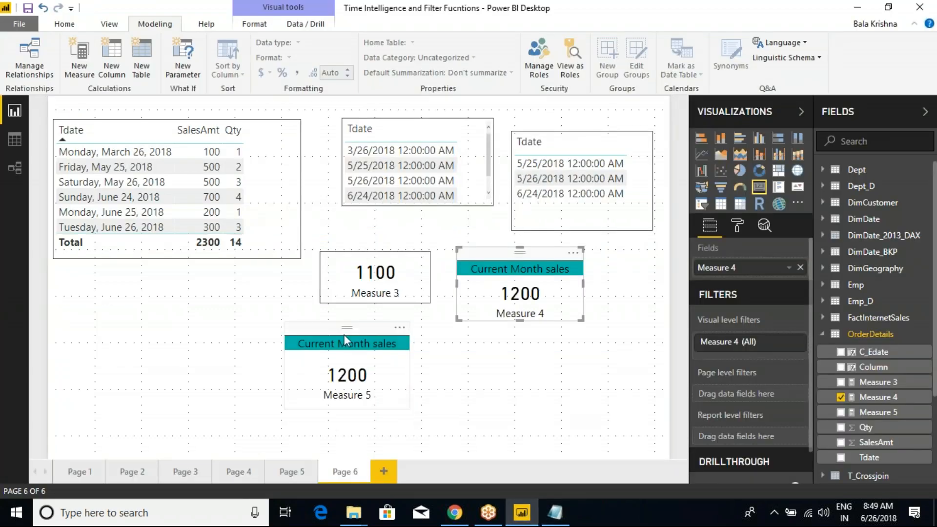
left_click(370, 270)
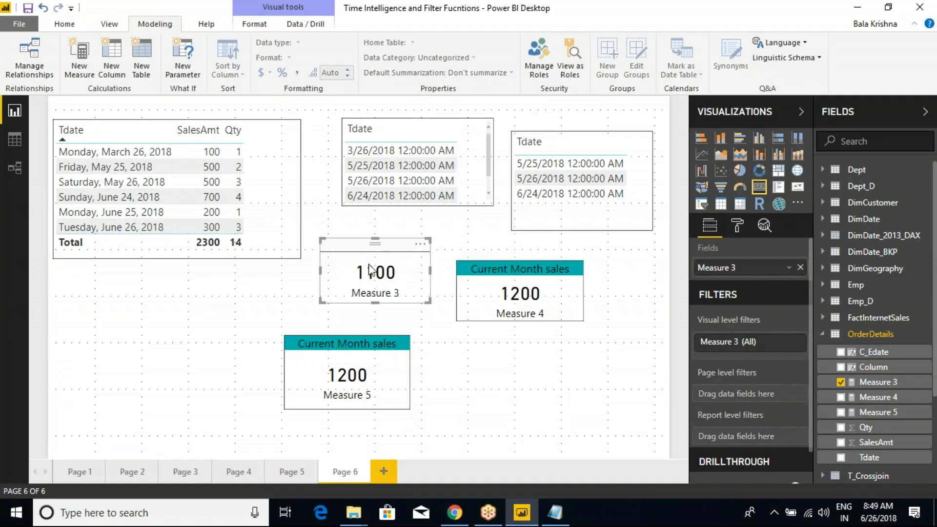
left_click(488, 298)
left_click(347, 334)
left_click(216, 314)
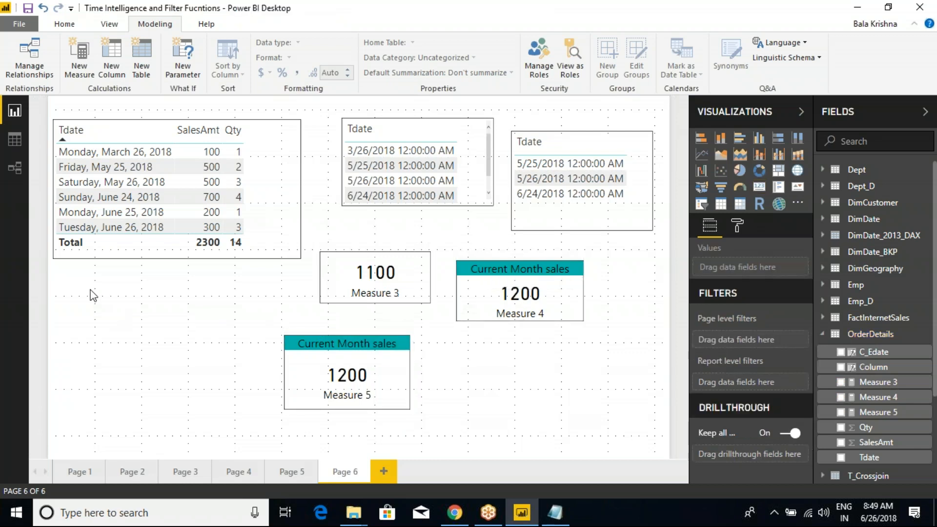
left_click(352, 250)
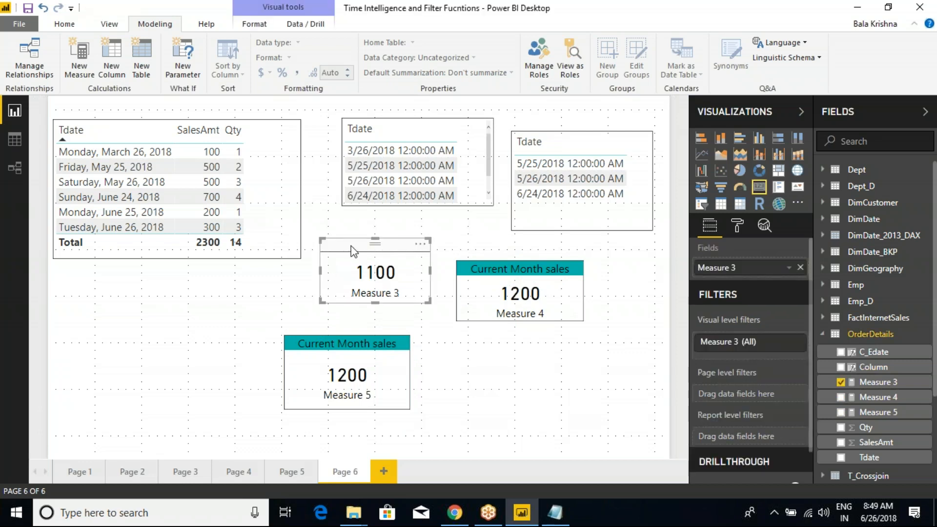
left_click(475, 259)
left_click(349, 248)
left_click(464, 254)
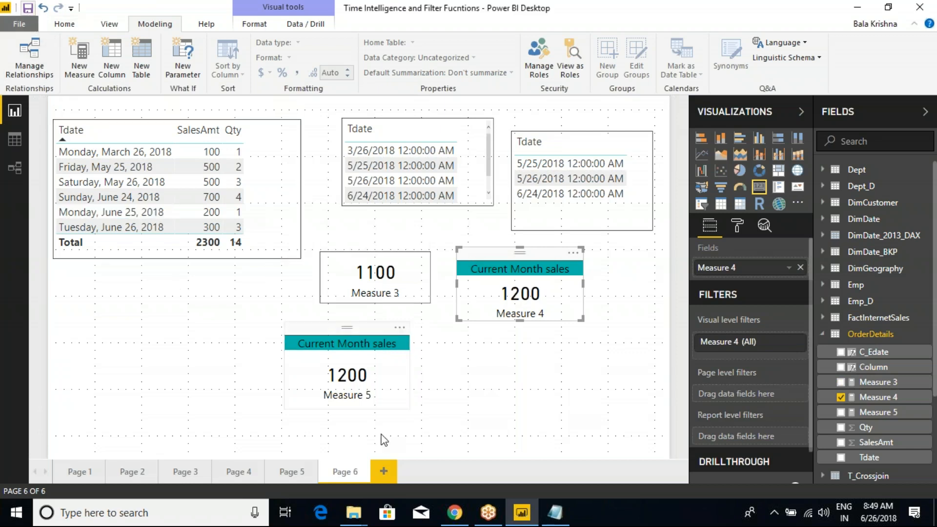
Switch to the Class Notes in Notepad and review the date functions, USERELATIONSHIP, Allexcept, ISFiltered and ISCrossFiltered lines
left_click(554, 512)
left_click(339, 246)
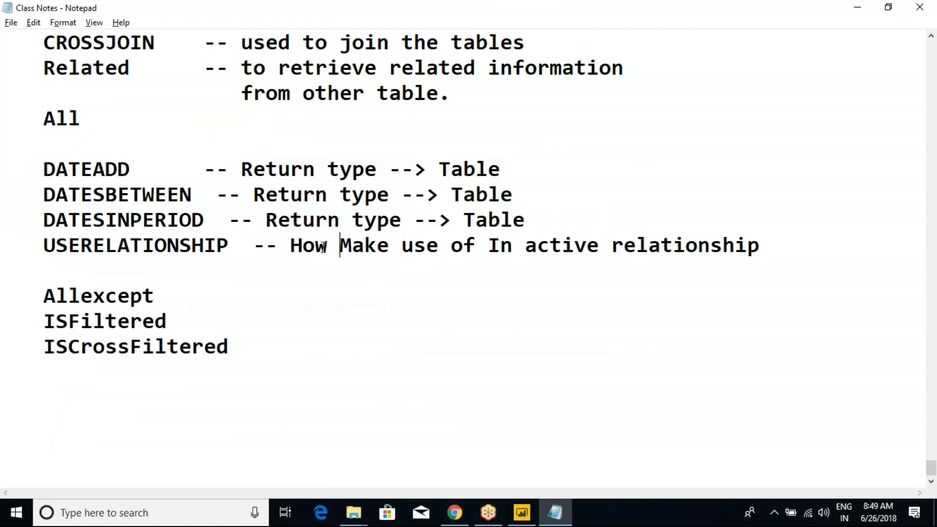
left_click_drag(31, 168, 546, 223)
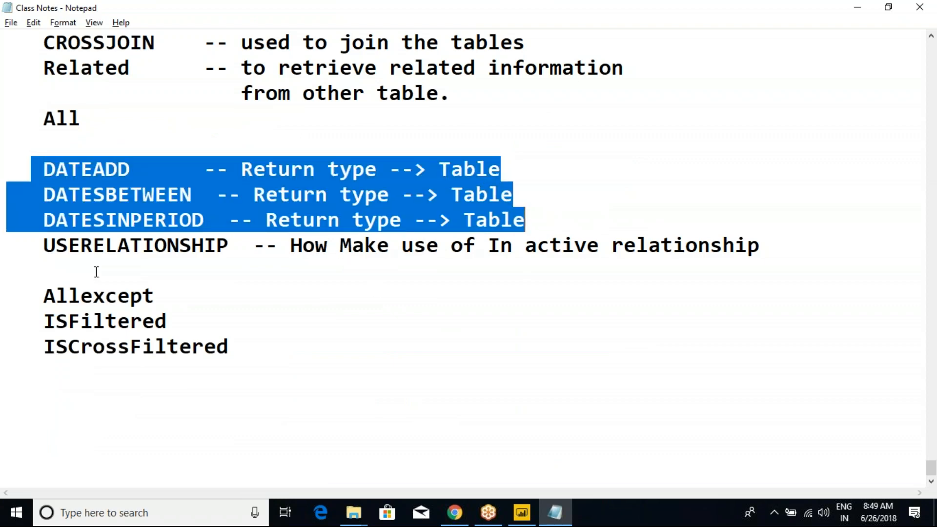
left_click_drag(31, 245, 760, 248)
left_click(760, 248)
left_click_drag(34, 247, 752, 246)
left_click(760, 245)
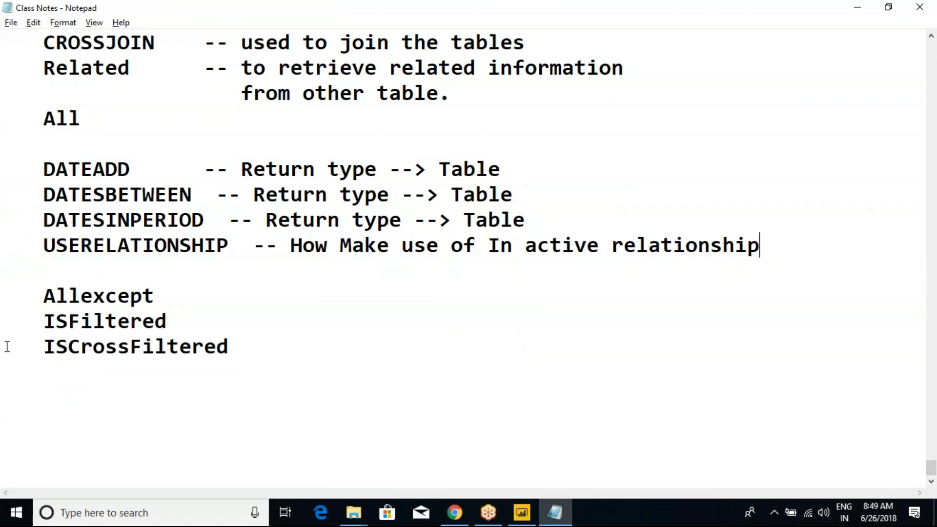
left_click_drag(122, 321, 31, 296)
left_click(219, 347)
left_click_drag(8, 246, 408, 358)
left_click(408, 358)
Open the Relationships view in Power BI and move DimCustomer, DimDate_BKP and DimGeography away so that FactInternetSales is uncovered
left_click(522, 512)
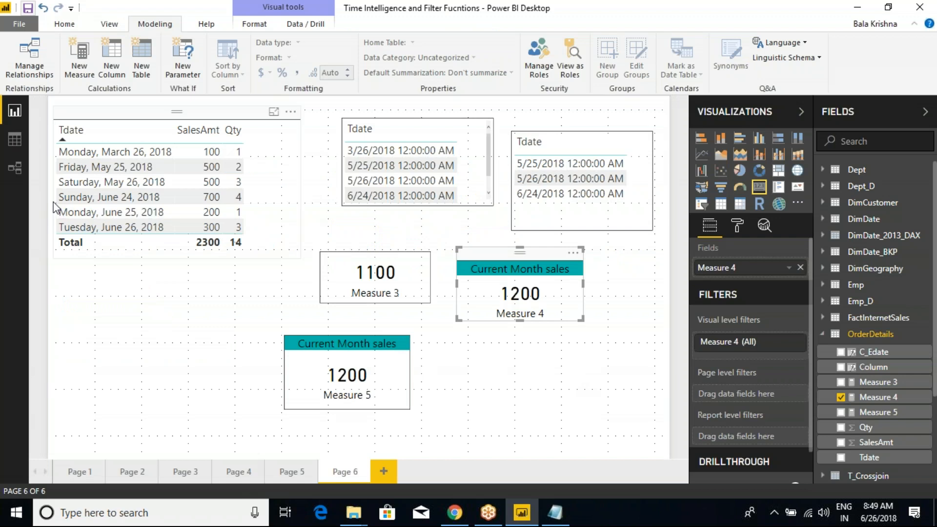
left_click(13, 170)
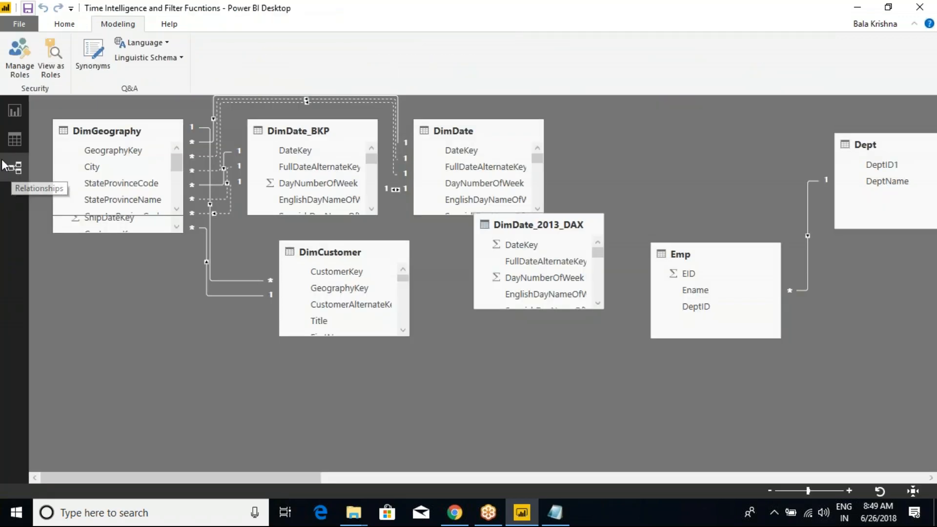
left_click_drag(341, 253, 291, 343)
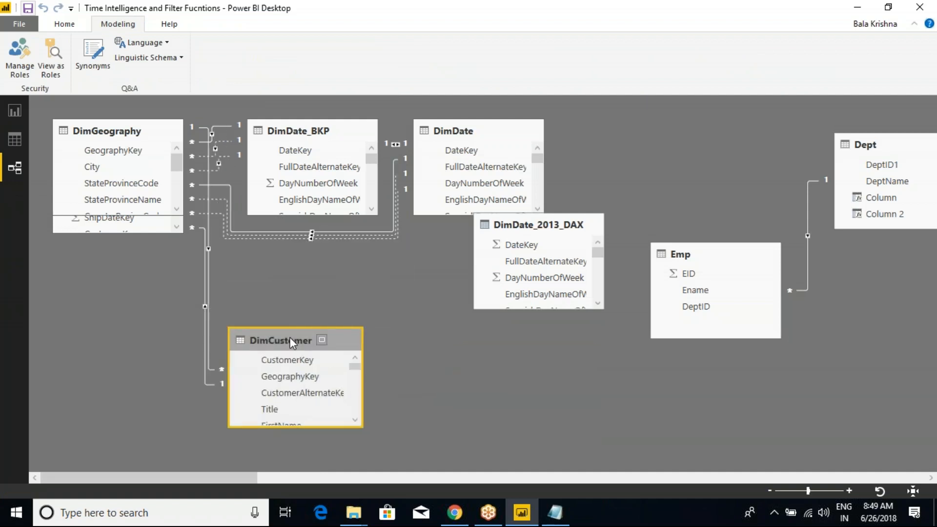
left_click_drag(298, 130, 487, 289)
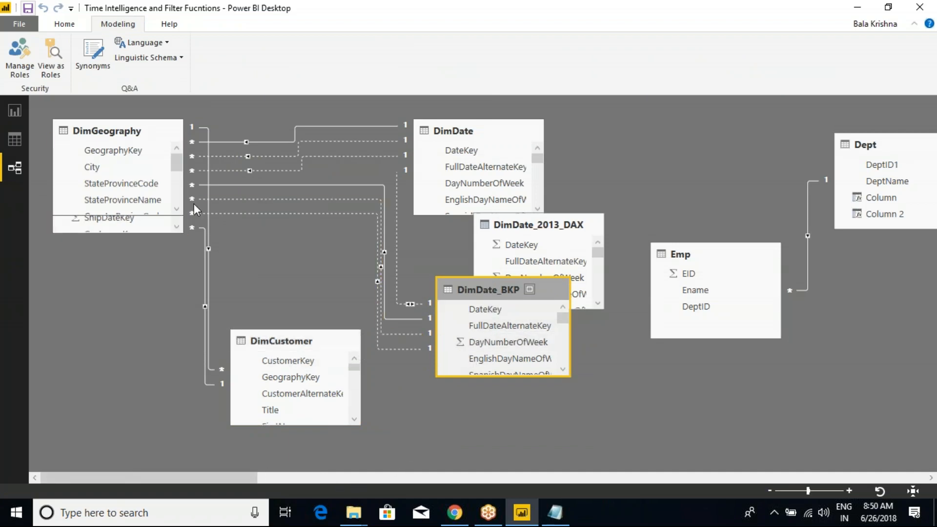
left_click_drag(112, 135, 689, 141)
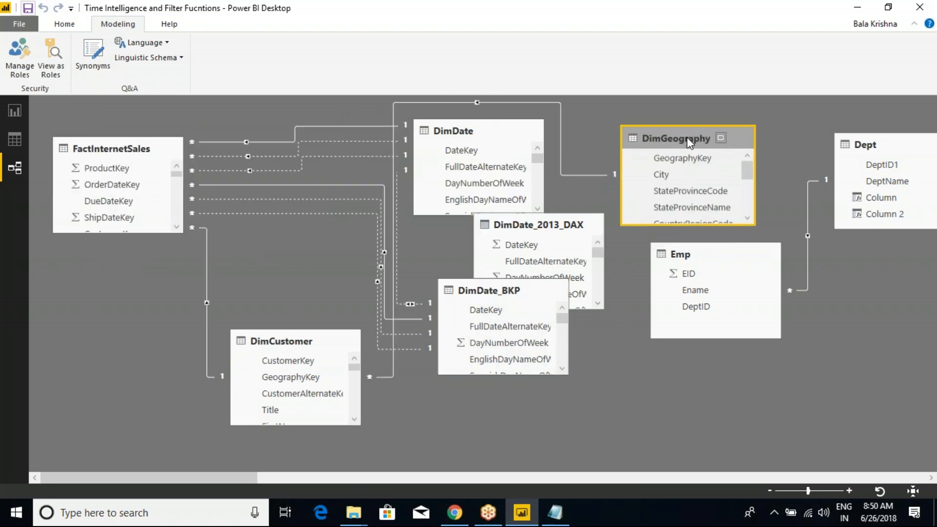
Arrange DimDate beside FactInternetSales and DimCustomer beneath it, and move DimDate_BKP and DimDate_2013_DAX out of the way
left_click_drag(529, 134, 315, 101)
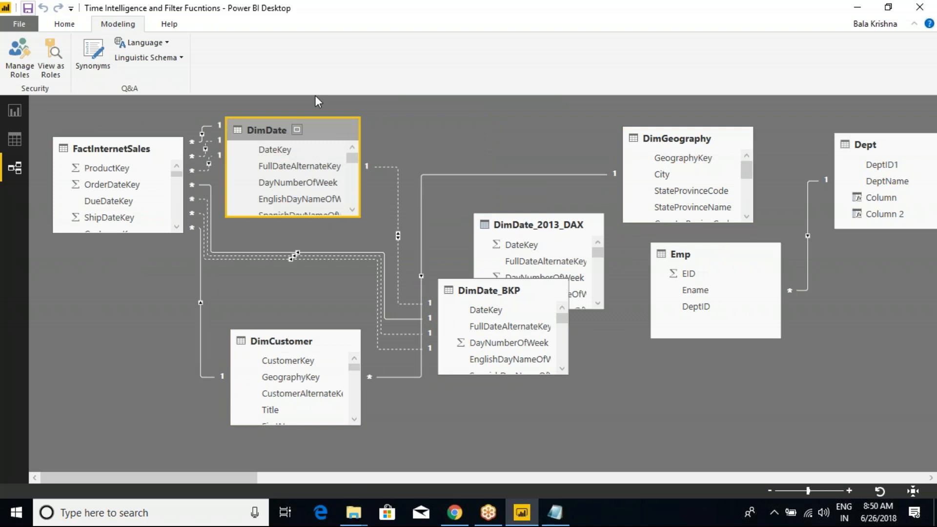
left_click_drag(236, 344, 58, 352)
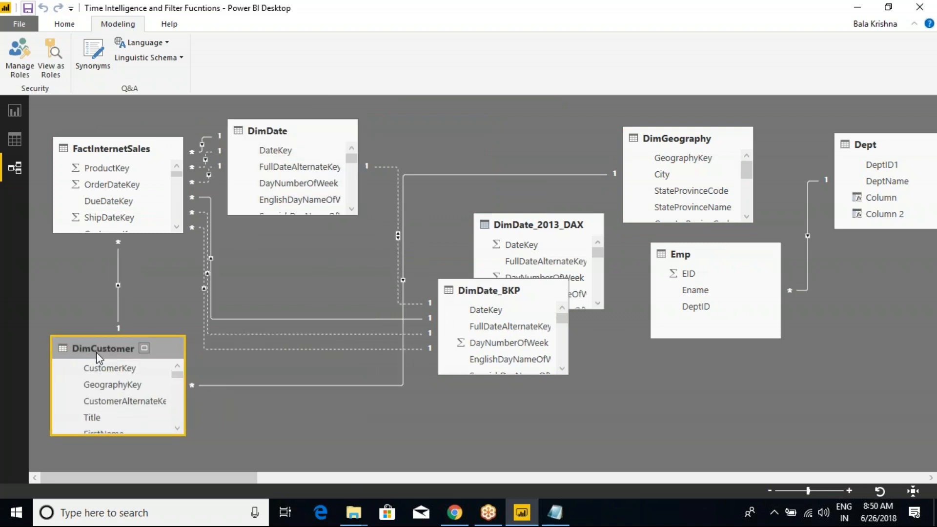
left_click_drag(512, 298, 788, 378)
left_click(529, 243)
left_click_drag(593, 221, 870, 289)
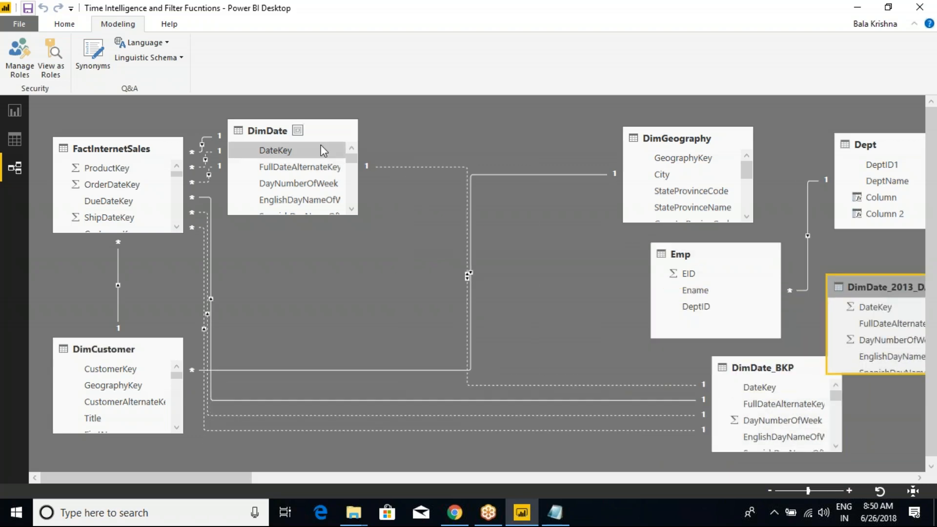
left_click_drag(282, 124, 405, 113)
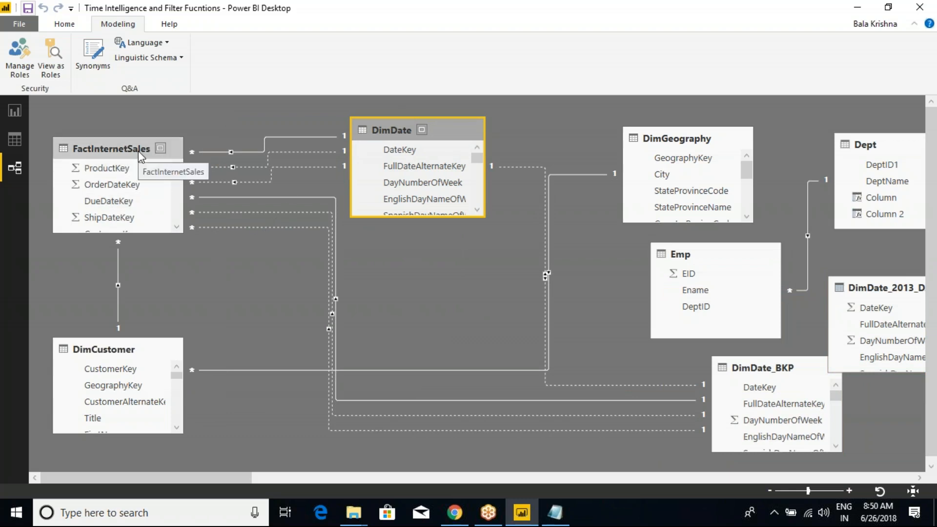
Examine the active and inactive relationships between FactInternetSales and DimDate, and look through the FactInternetSales fields
left_click_drag(45, 123, 166, 210)
left_click_drag(770, 387, 748, 413)
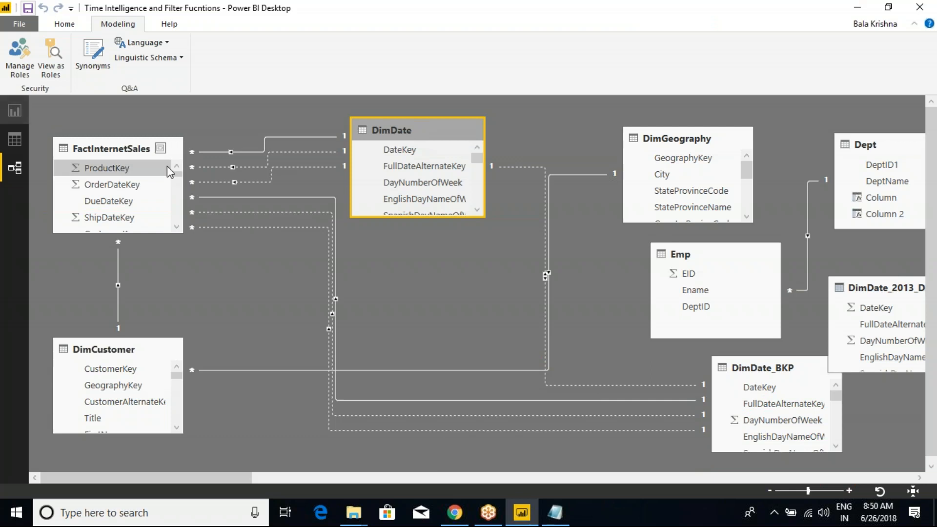
left_click(269, 165)
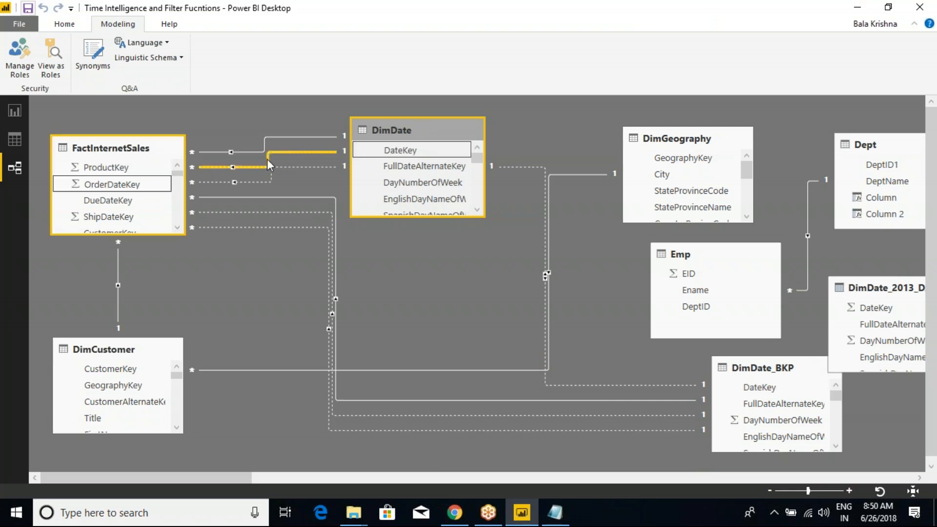
left_click(142, 148)
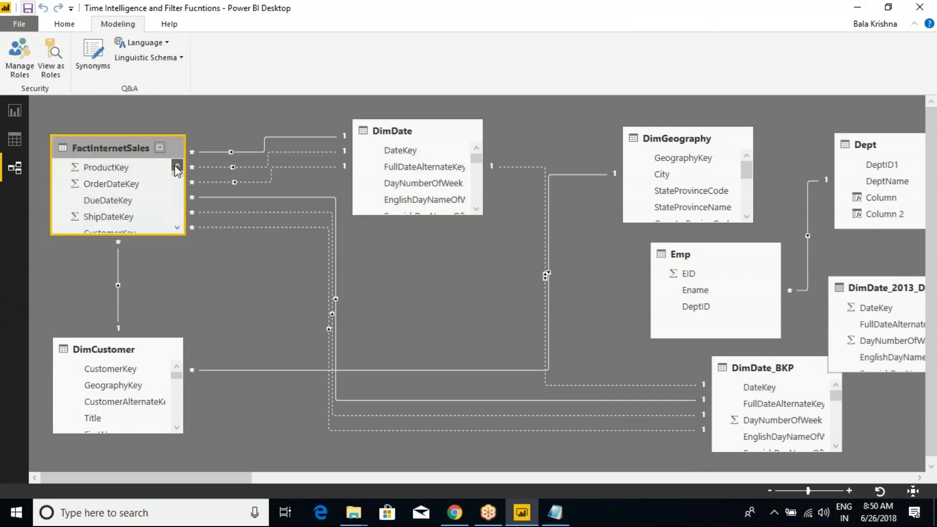
left_click(178, 227)
left_click(177, 227)
left_click(176, 229)
left_click(176, 230)
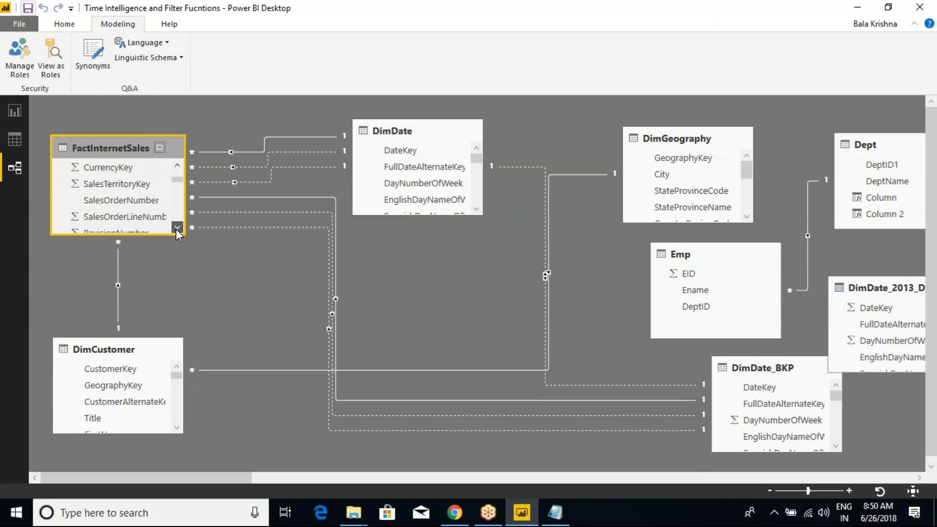
left_click(265, 141)
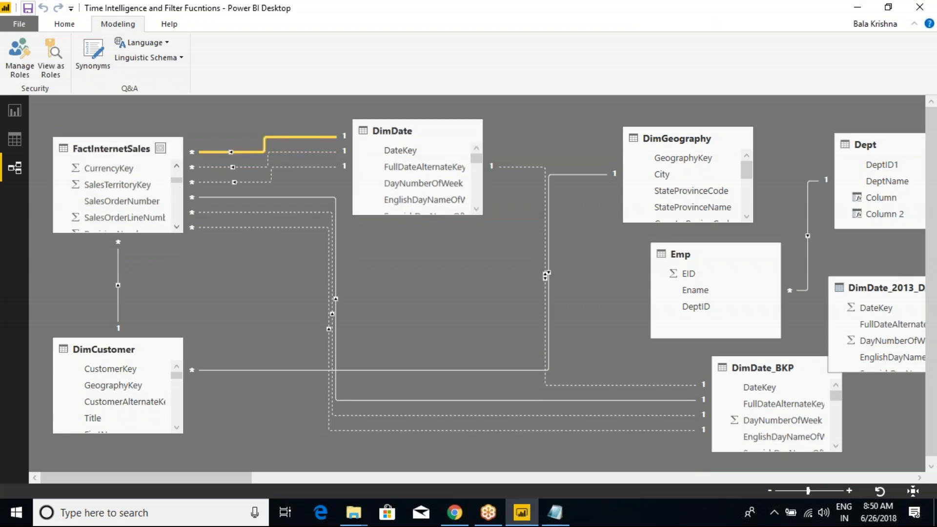
Return to the FactInternetSales date keys and mark DueDateKey and ShipDateKey along with DateKey in DimDate
left_click(177, 165)
left_click(178, 165)
left_click(177, 165)
left_click(177, 165)
left_click(177, 165)
left_click(177, 165)
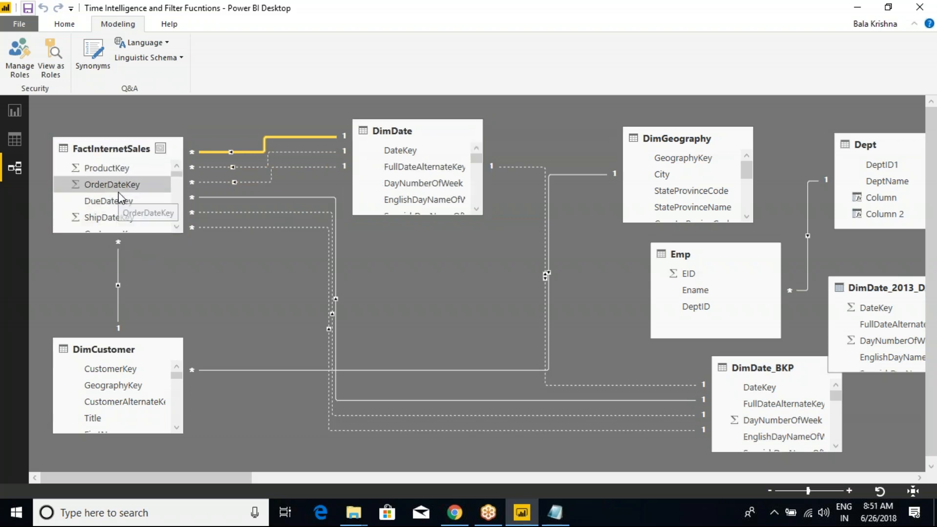
left_click(269, 182)
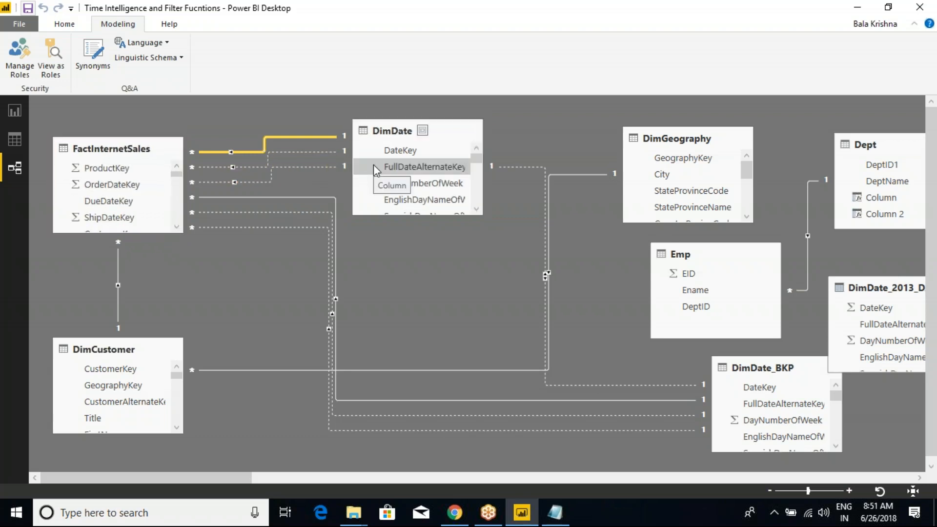
mouse_move(361, 136)
left_mouse_down()
mouse_move(380, 150)
mouse_move(454, 158)
left_mouse_up()
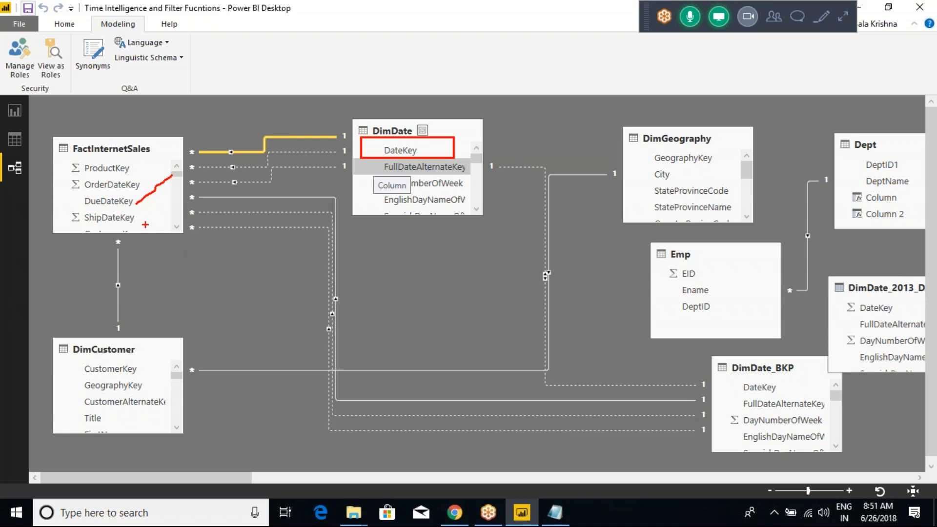
left_click_drag(144, 225, 167, 208)
Launch Excel from the Windows Run dialog and create a blank workbook
key("super+r")
type("EX")
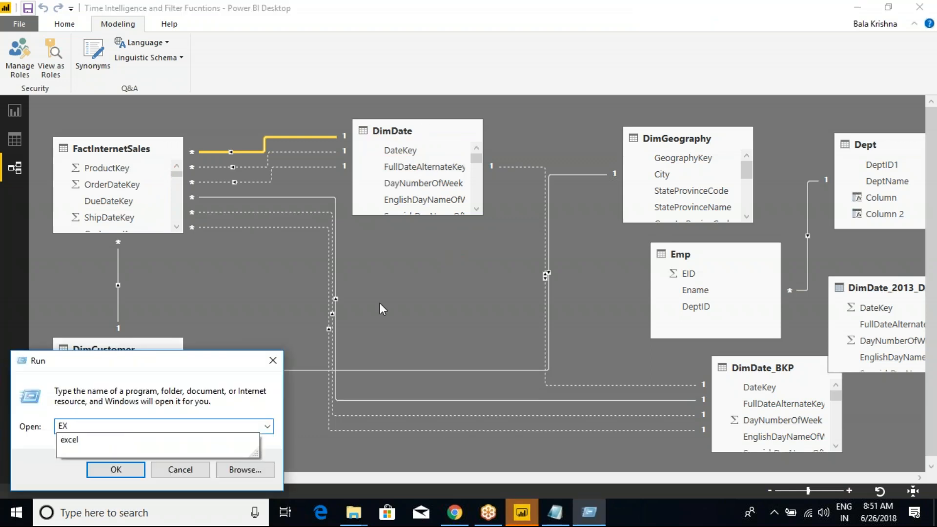
key("Return")
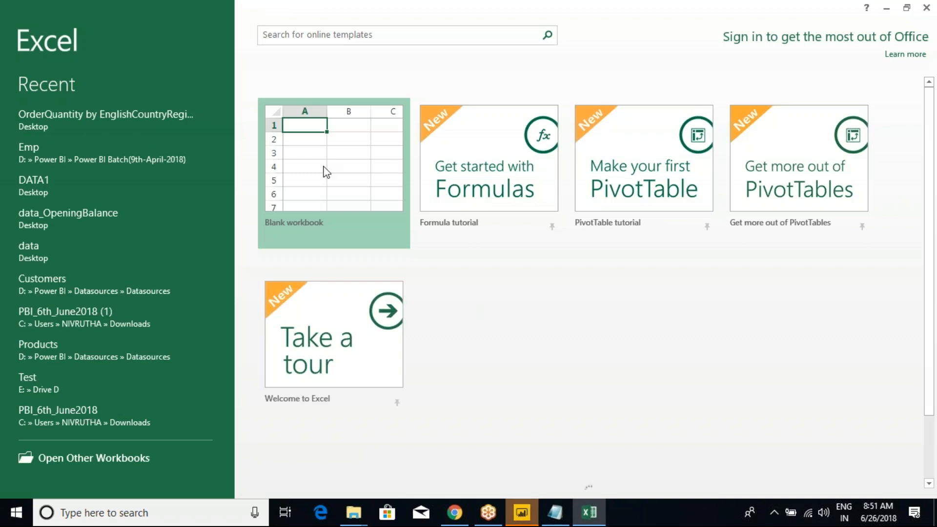
left_click(324, 171)
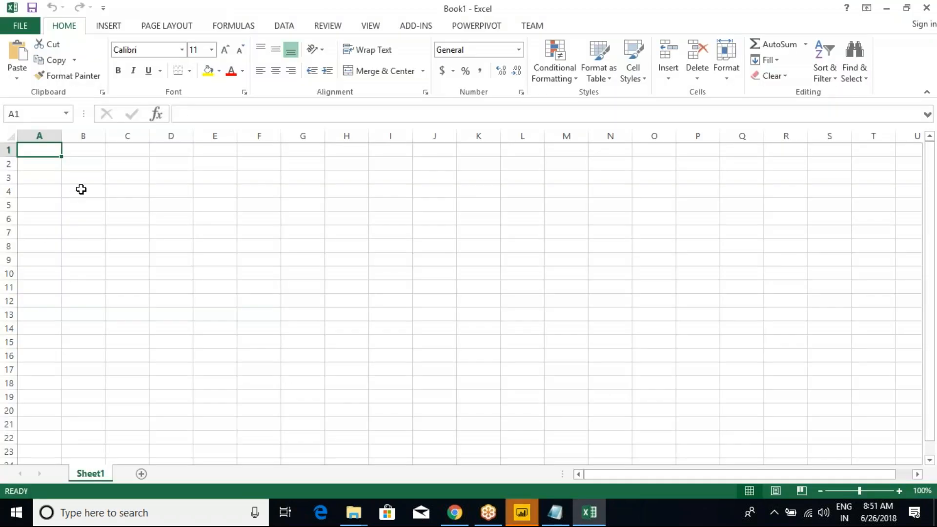
Enter the headers OrderDate, Duedate and ShipDate in A1:C1 and fit the column widths to them
type("OrderDate")
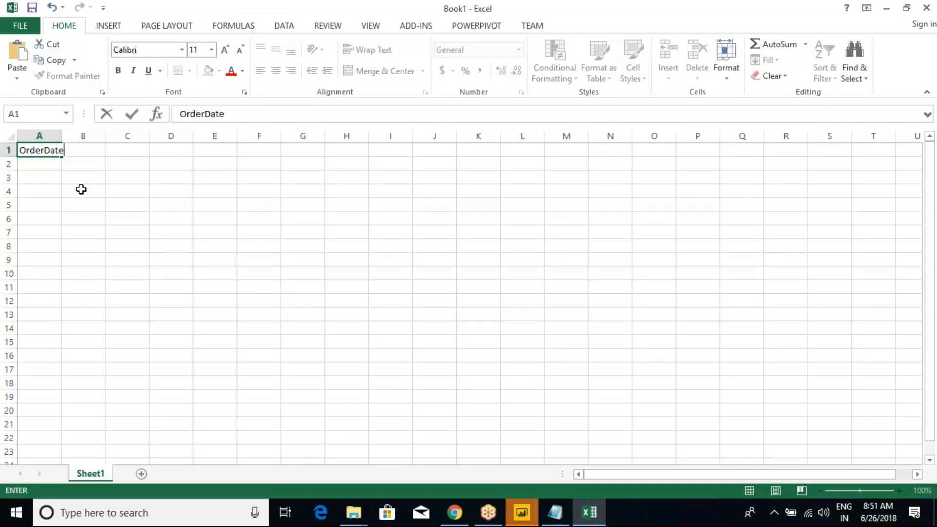
key("Tab")
type("D")
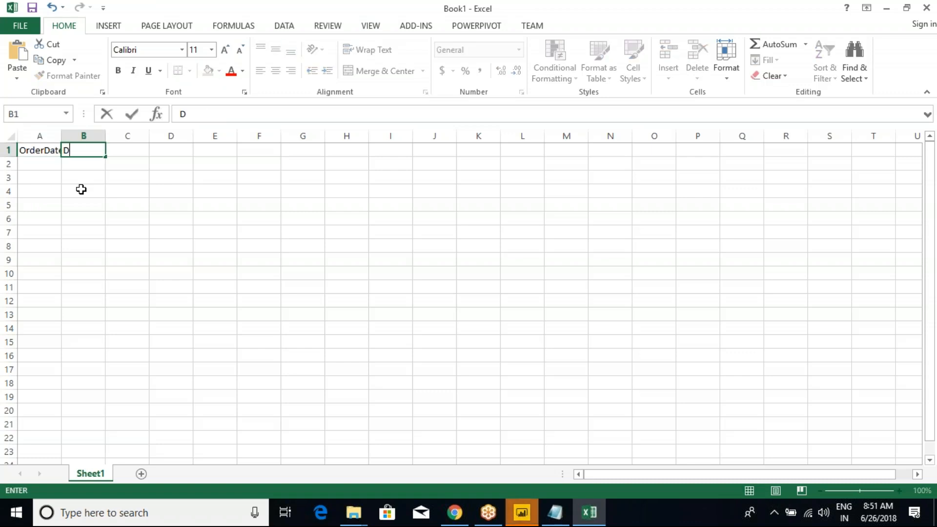
type("uedate")
key("Tab")
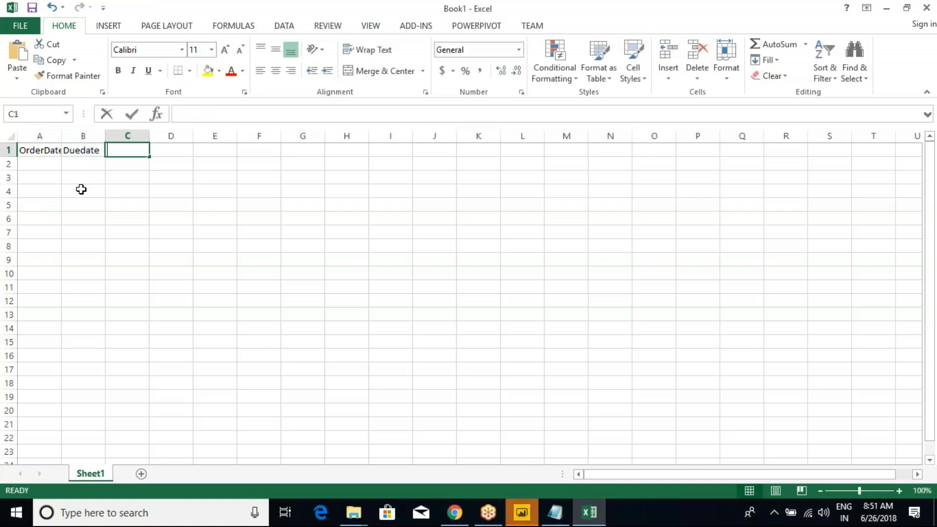
type("ShipDate")
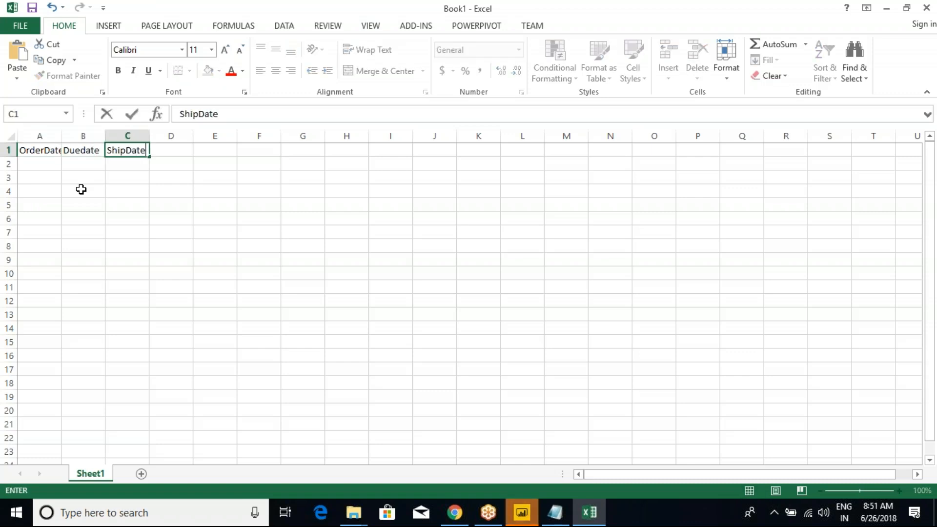
left_click(10, 136)
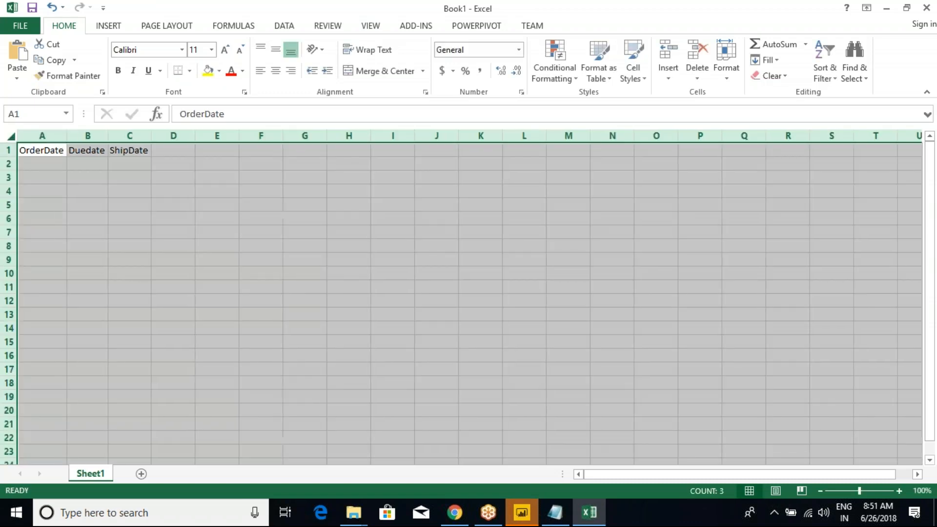
Insert a new column before OrderDate, head it CustomerID in A1, and widen it to fit the header
right_click(48, 138)
left_click(81, 237)
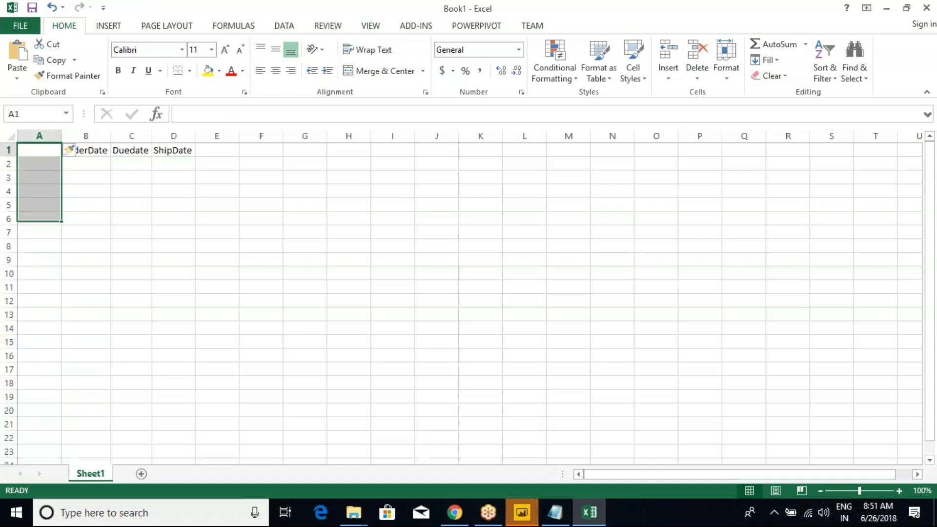
type("Customer")
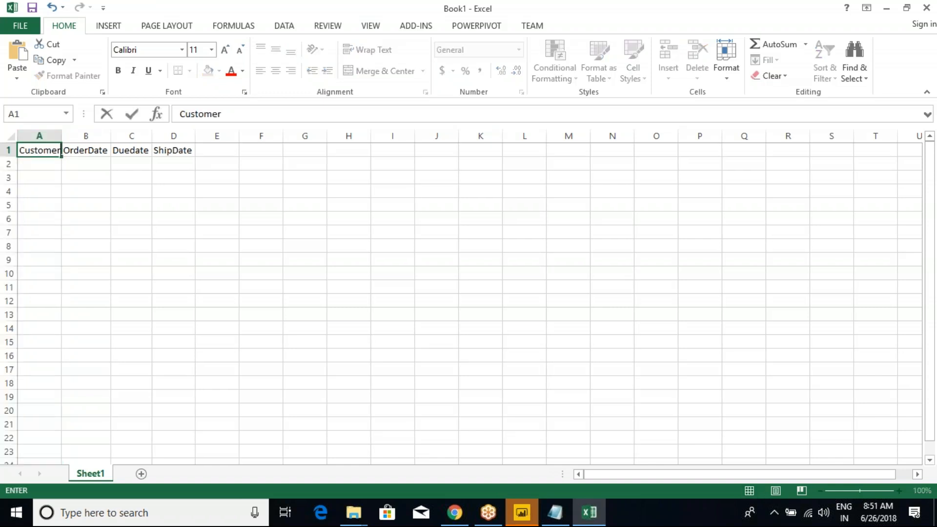
type("ID")
key("Tab")
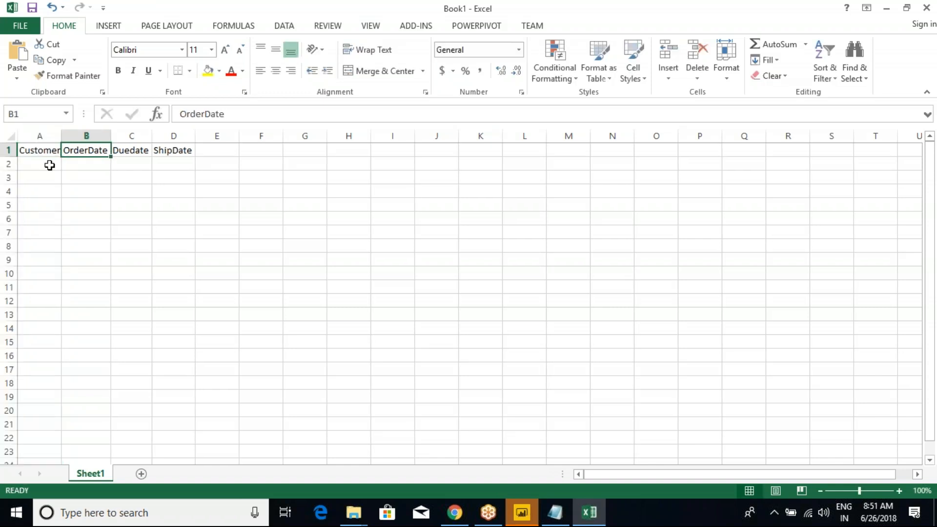
left_click(56, 189)
left_click_drag(62, 136, 73, 136)
Enter 1 as the first CustomerID in A2 and center the contents of column A
left_click(57, 162)
type("1")
left_click(106, 168)
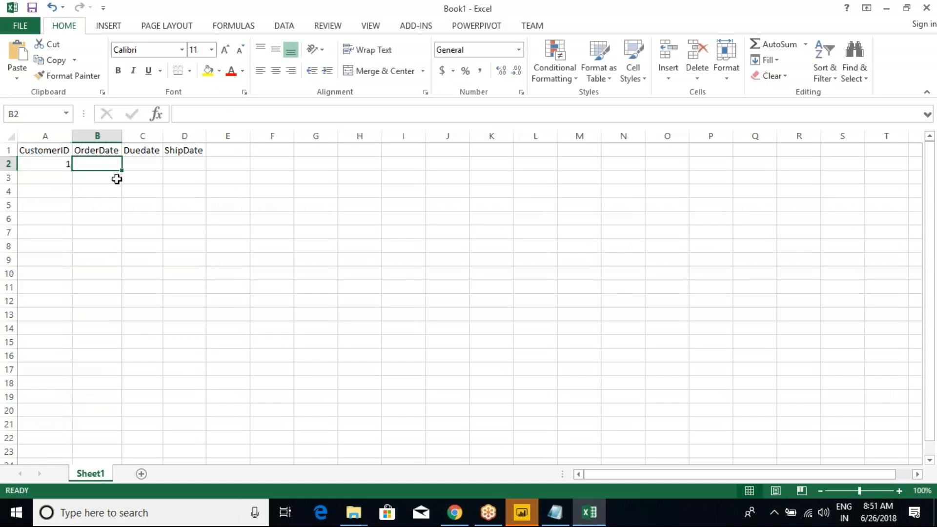
left_click(45, 137)
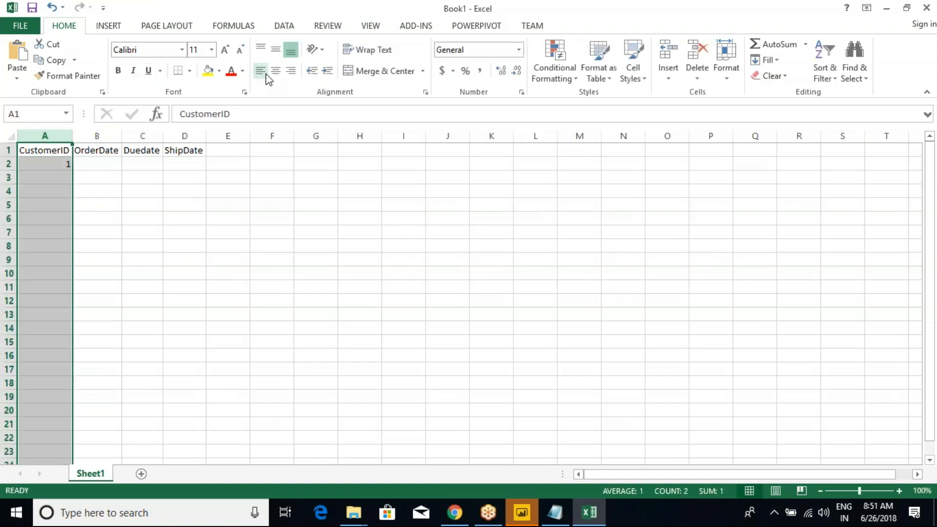
Enter June-1st-2018 as the OrderDate in B2 and fit the column width to it
left_click(113, 163)
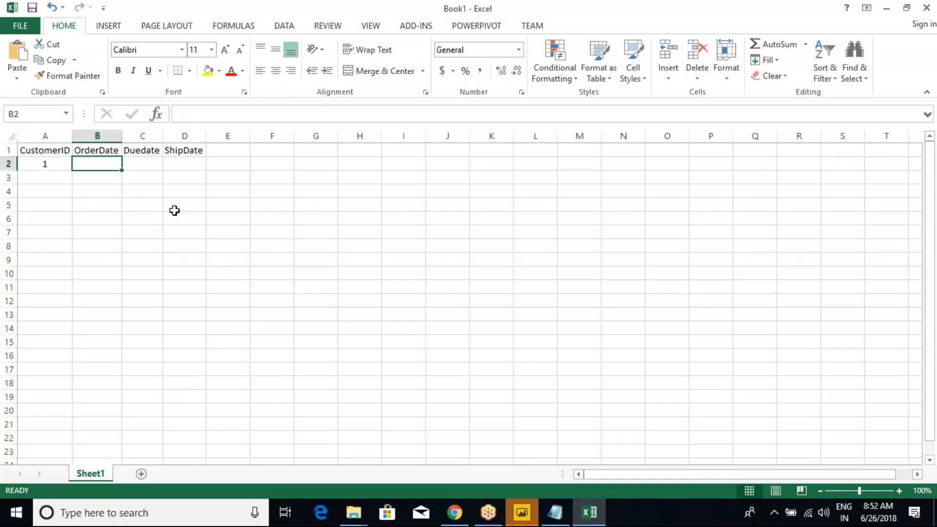
type("0")
key("BackSpace")
key("BackSpace")
key("BackSpace")
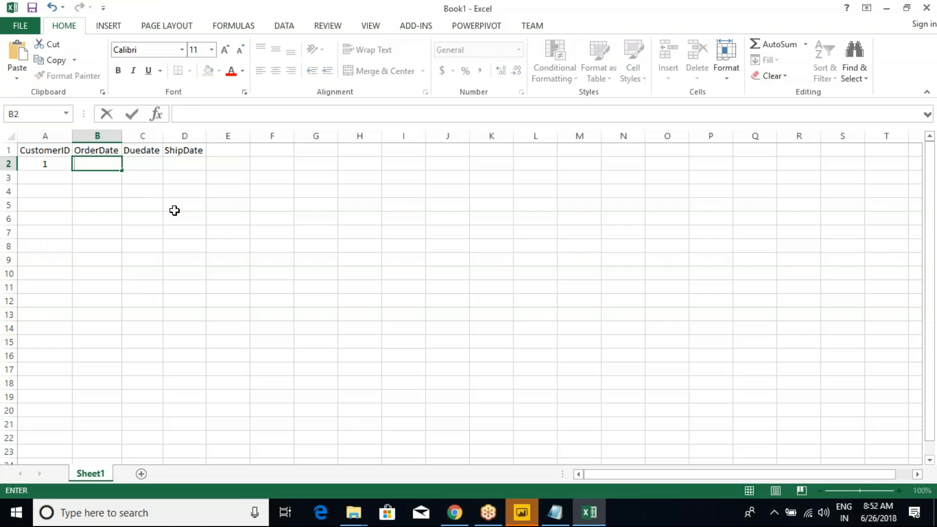
type("June-1st-201")
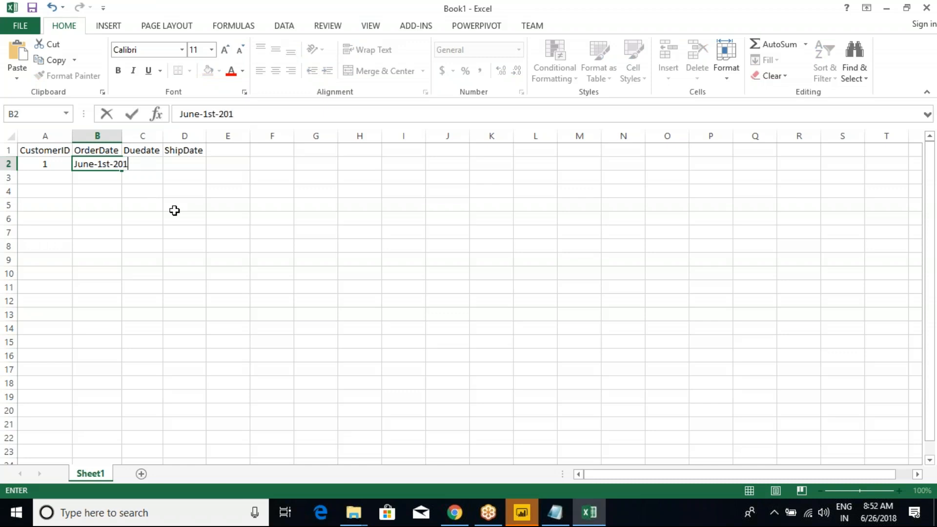
type("8")
key("Return")
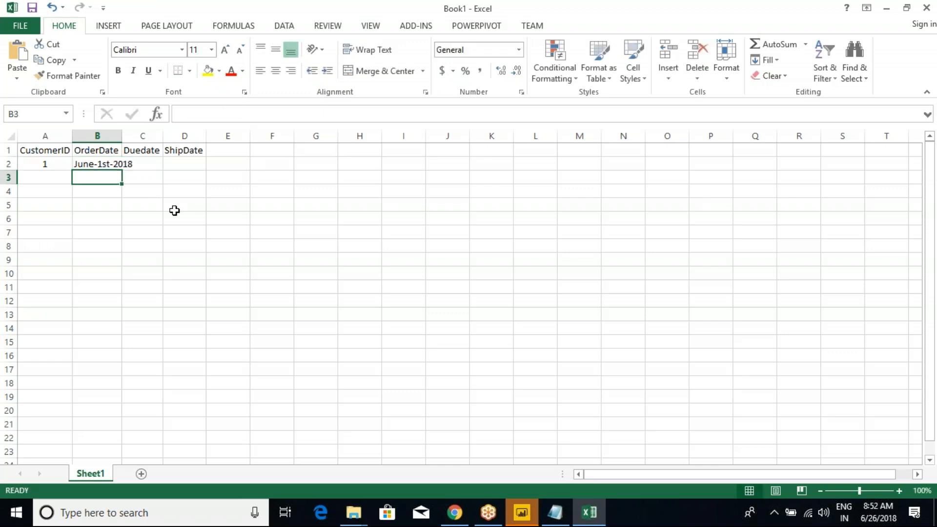
double_click(122, 135)
left_click(111, 163)
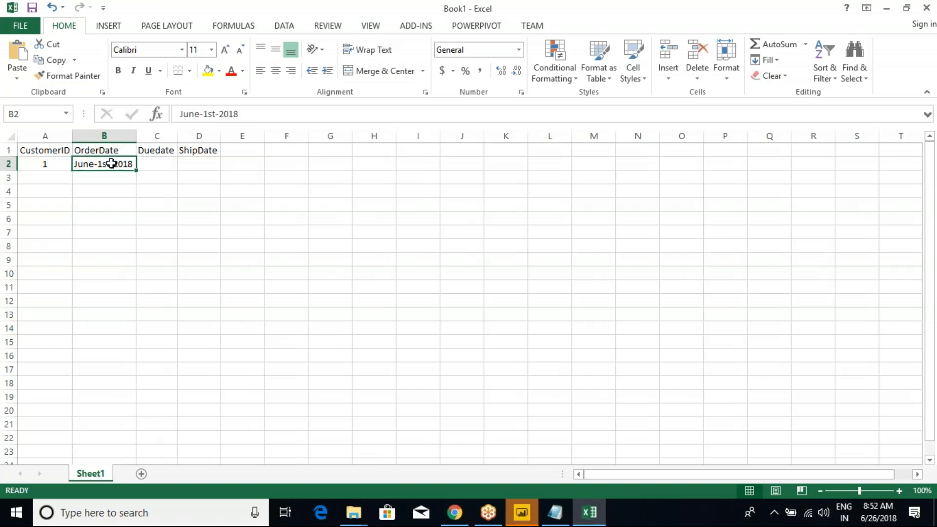
Enter June-5th-2018 as the Duedate in C2 and fit the column width to it
left_click(153, 164)
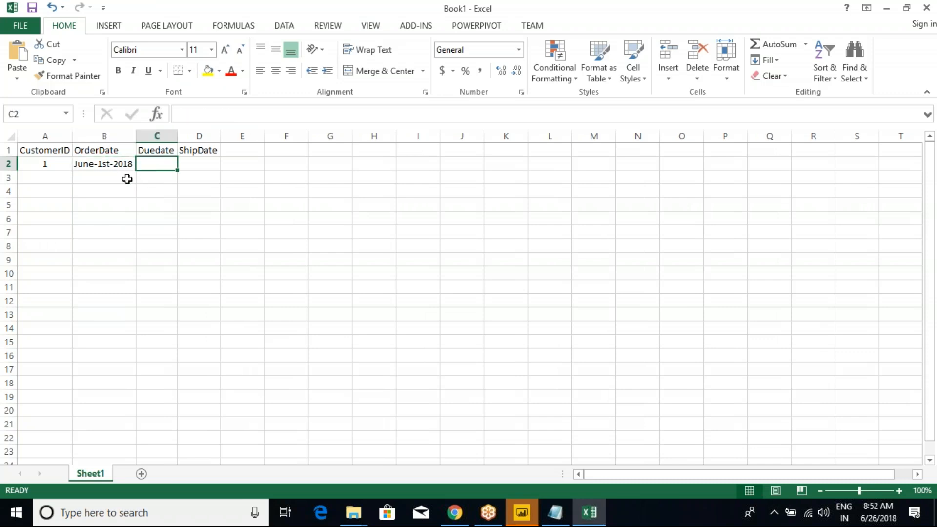
left_click(107, 166)
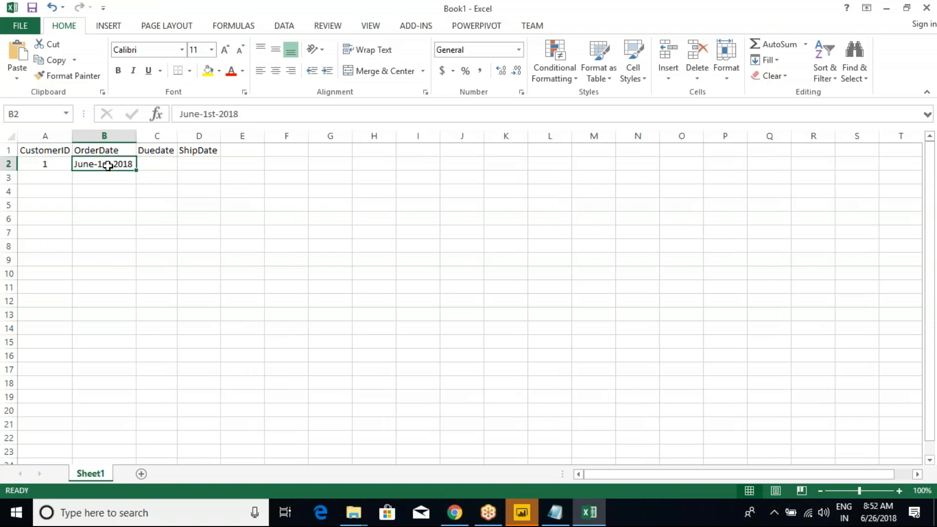
left_click(152, 164)
type("June")
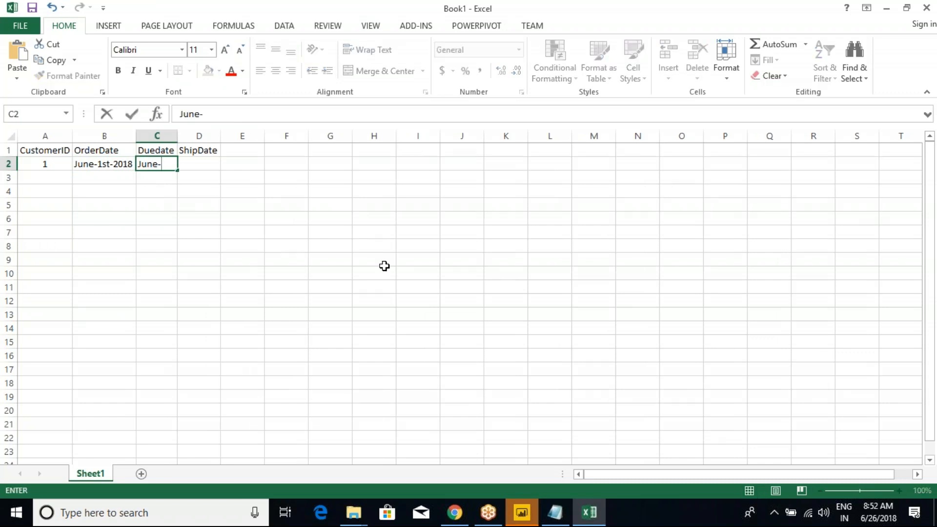
type("-5th-2018")
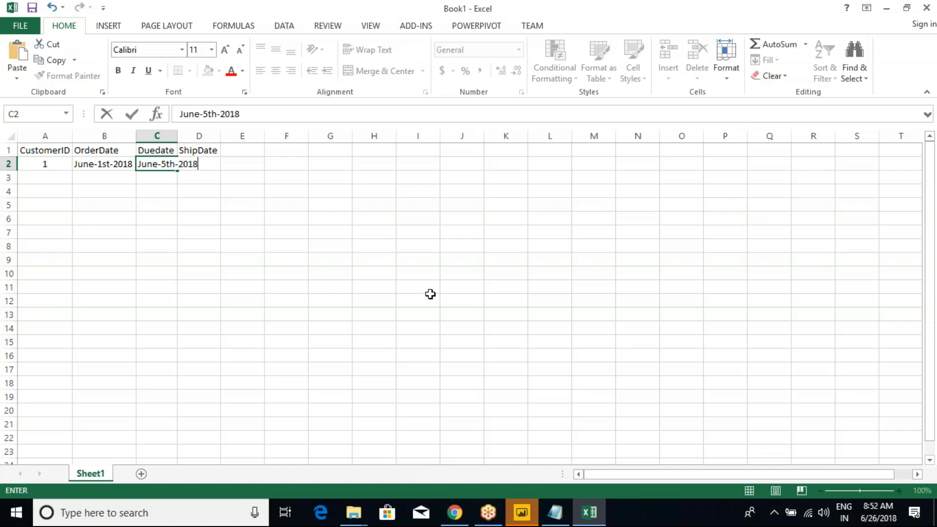
left_click(166, 190)
double_click(177, 136)
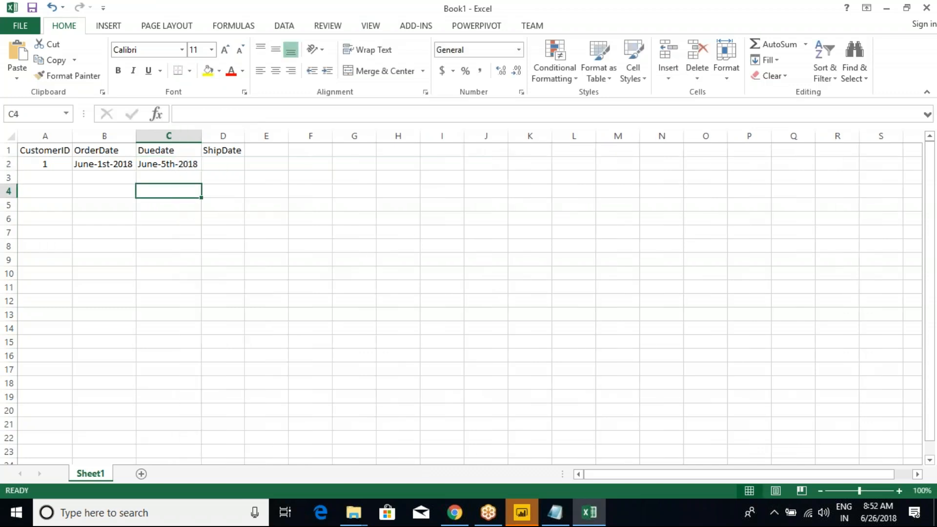
Enter June-6th-2018 as the ShipDate in D2 and fit the column width to it
left_click(230, 165)
double_click(245, 136)
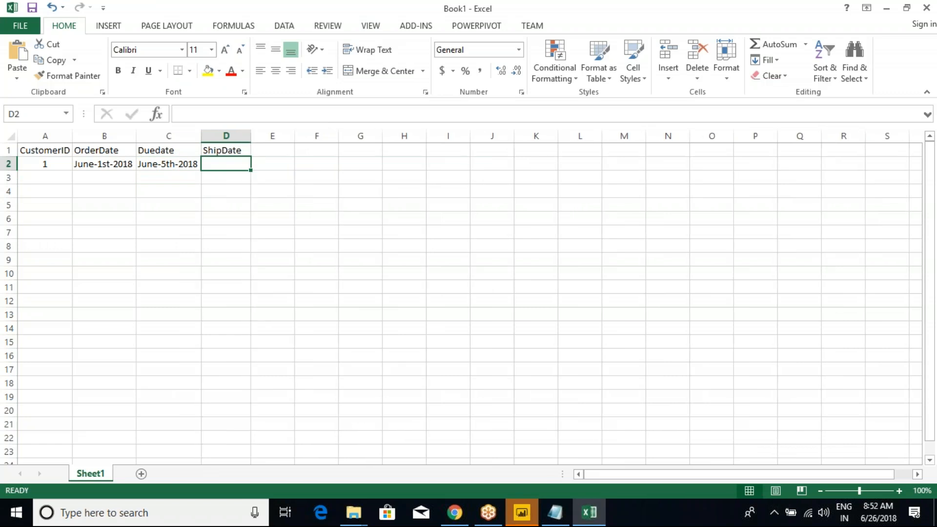
type("June")
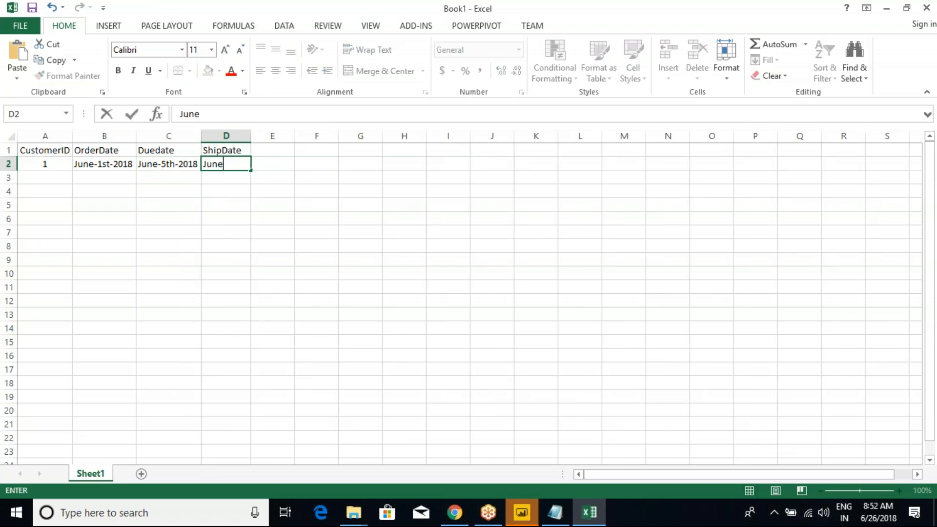
type("-6th-2018")
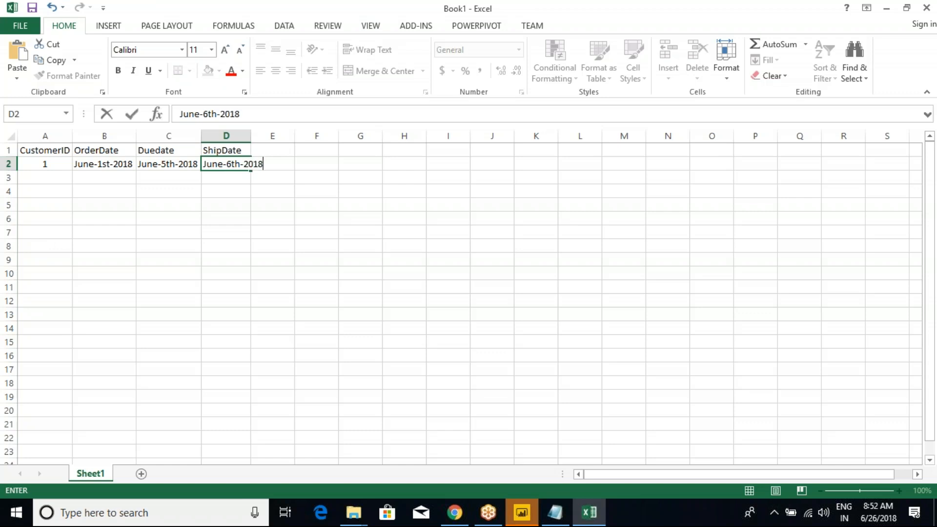
key("Return")
double_click(249, 139)
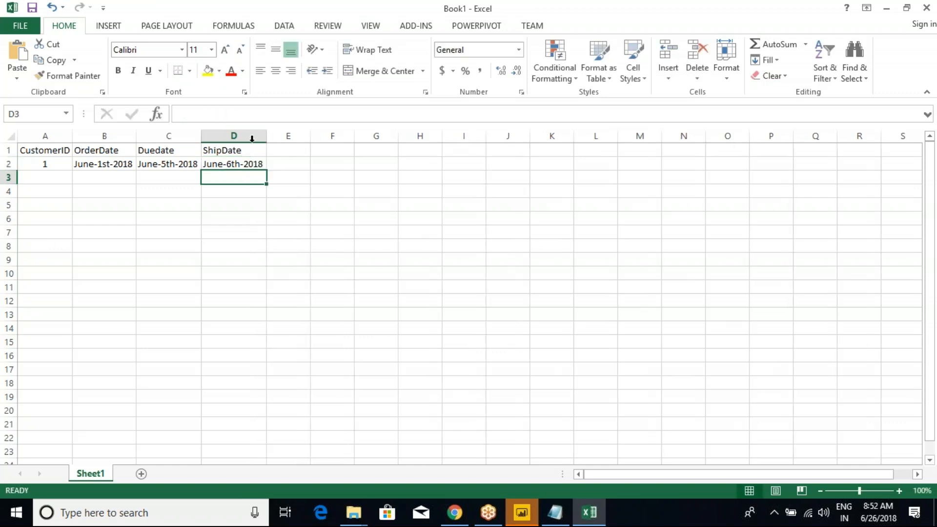
Add an Amt header in E1 with the amount 1000 in E2 for the first customer
left_click(286, 150)
type("Amt")
key("Return")
type("1000")
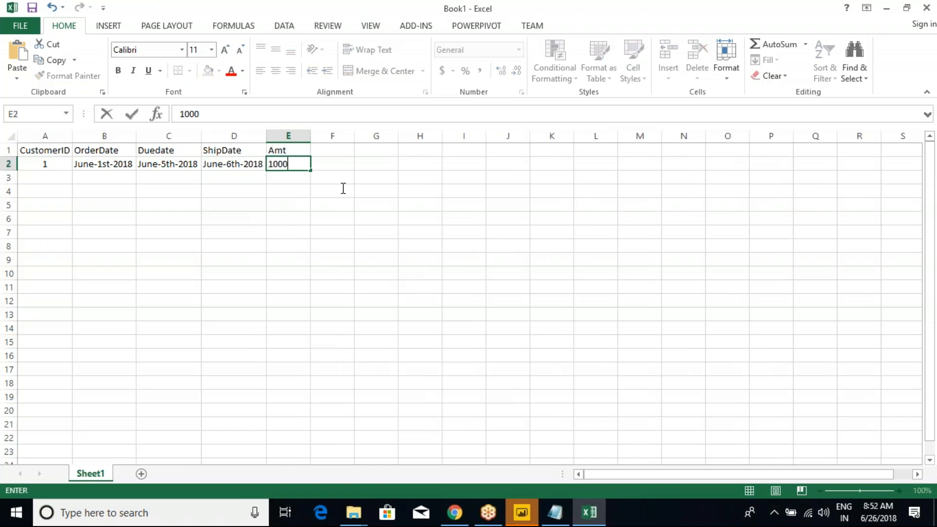
left_click(343, 188)
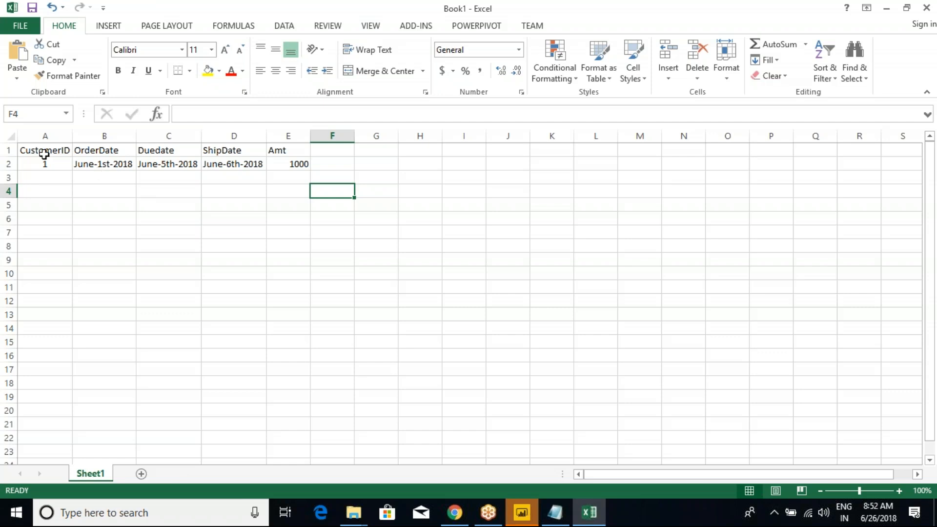
left_click_drag(44, 153, 284, 274)
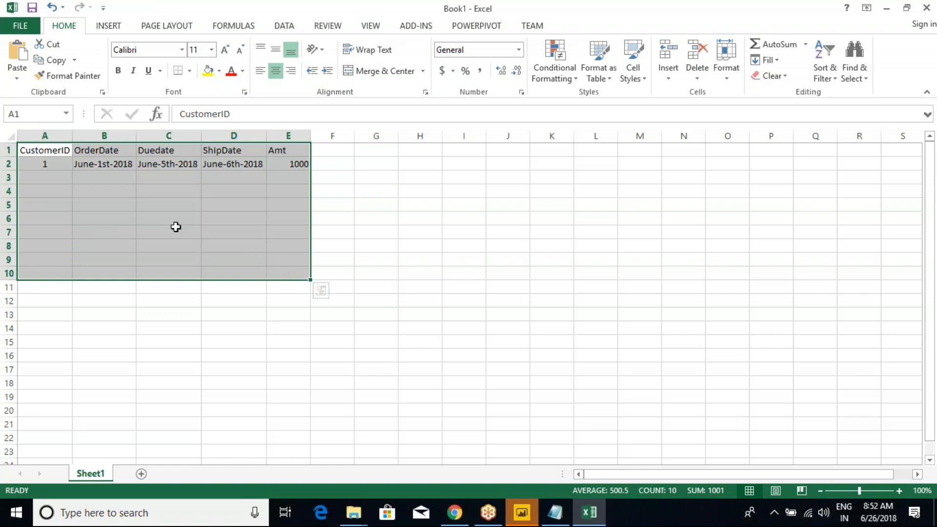
Enter the customer IDs 2, 3, 4 and 5 in A3:A6
left_click(62, 180)
type("2")
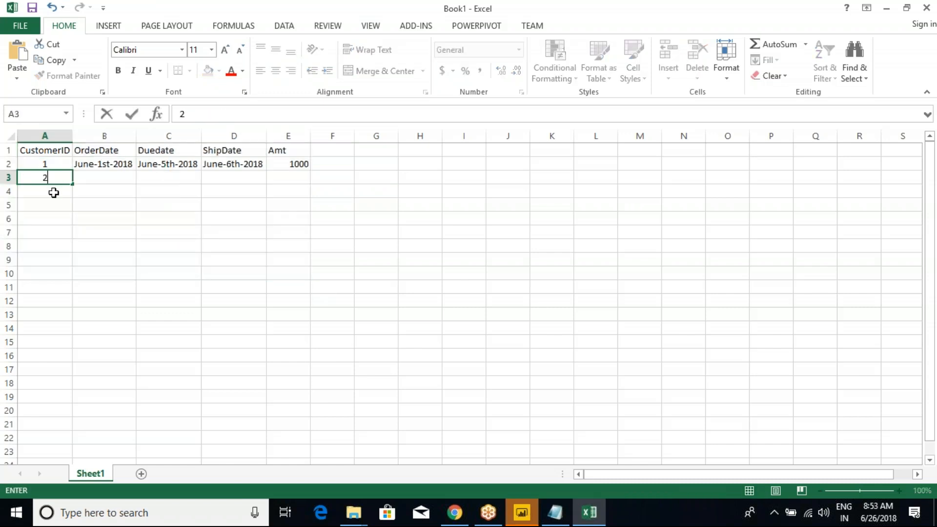
key("Return")
type("3")
key("Return")
type("4")
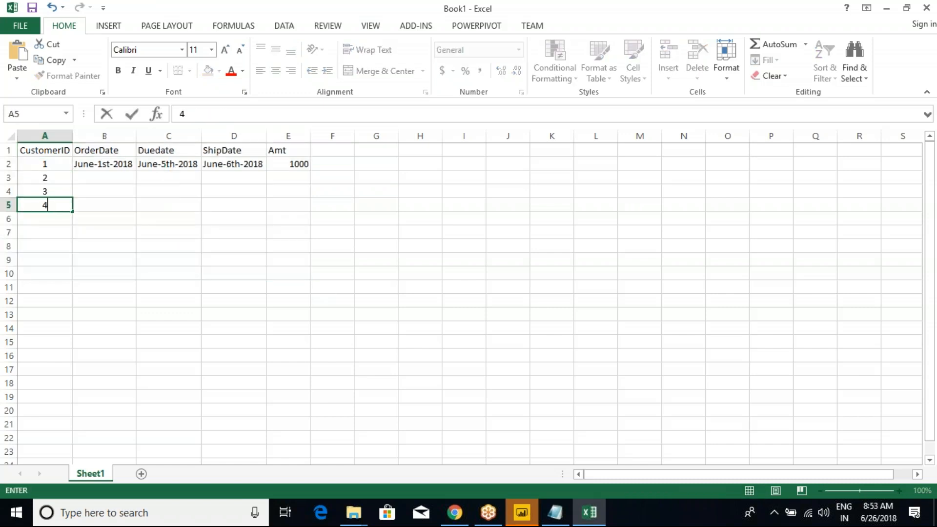
key("Return")
type("5")
key("Tab")
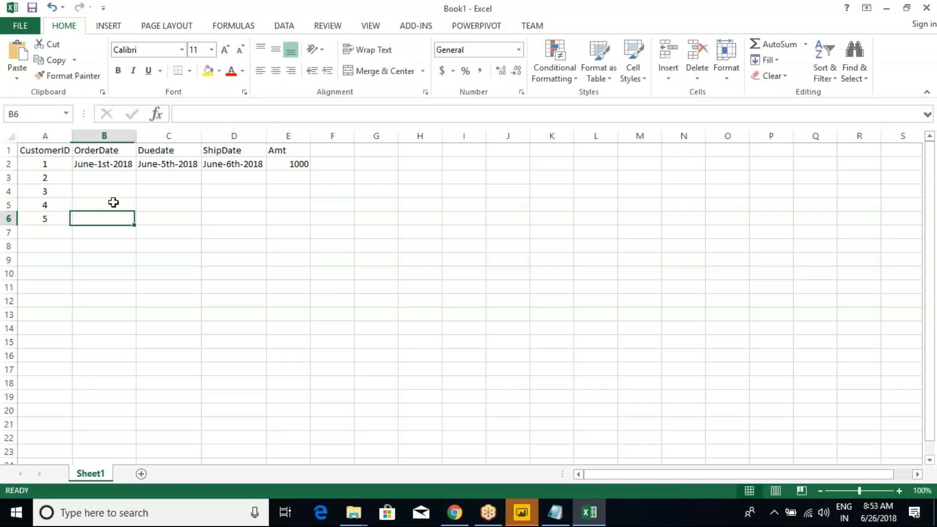
Copy the June-1st-2018 order date from B2 down to B3:B6 for the remaining customers
left_click(104, 164)
key("ctrl+c")
left_click(97, 178)
key("ctrl+v")
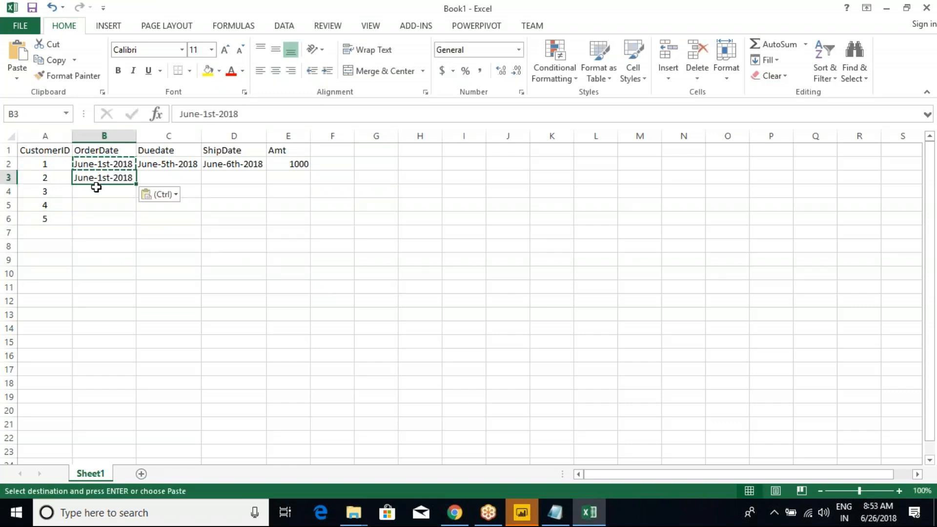
key("ctrl+c")
left_click_drag(98, 192, 105, 218)
key("ctrl+v")
left_click(163, 203)
key("ctrl+s")
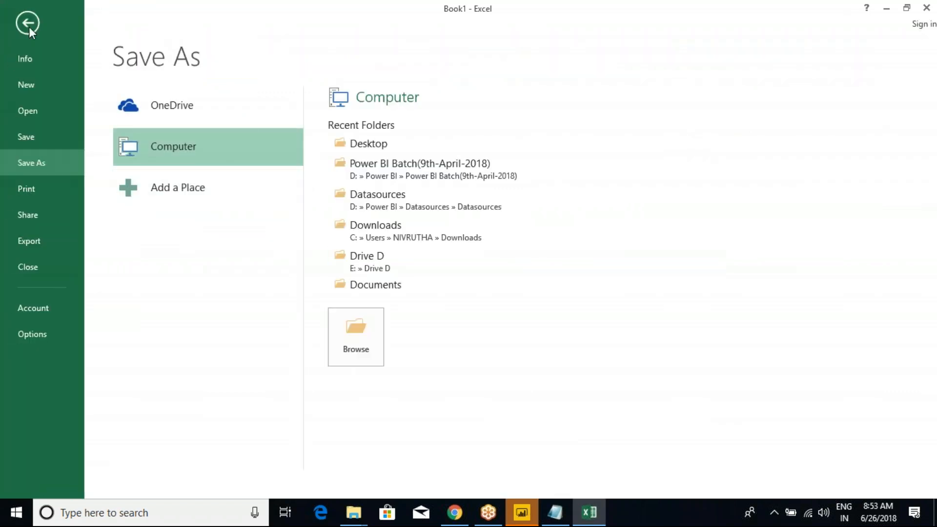
left_click(25, 26)
Copy the June-5th-2018 due date from C2 to C3:C4 for customers 2 and 3
left_click(156, 164)
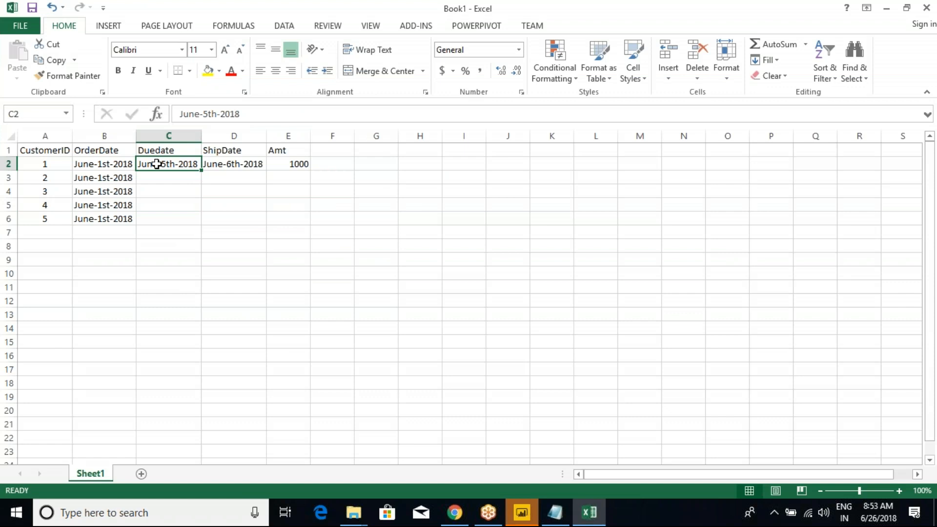
key("ctrl+c")
left_click_drag(157, 178, 160, 192)
key("ctrl+v")
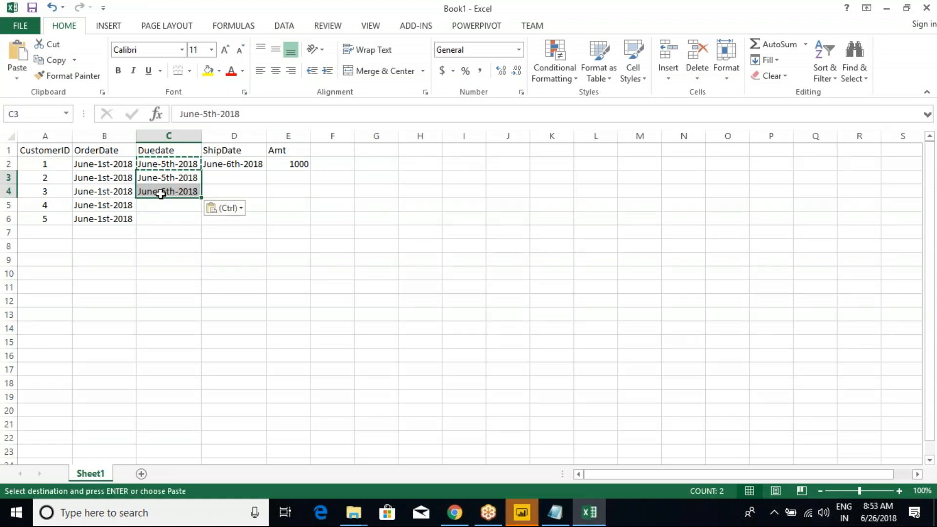
left_click(112, 205)
left_click(112, 217)
Copy the June-6th-2018 date from D2 to C5:C6 as the due date of customers 4 and 5
left_click(168, 205)
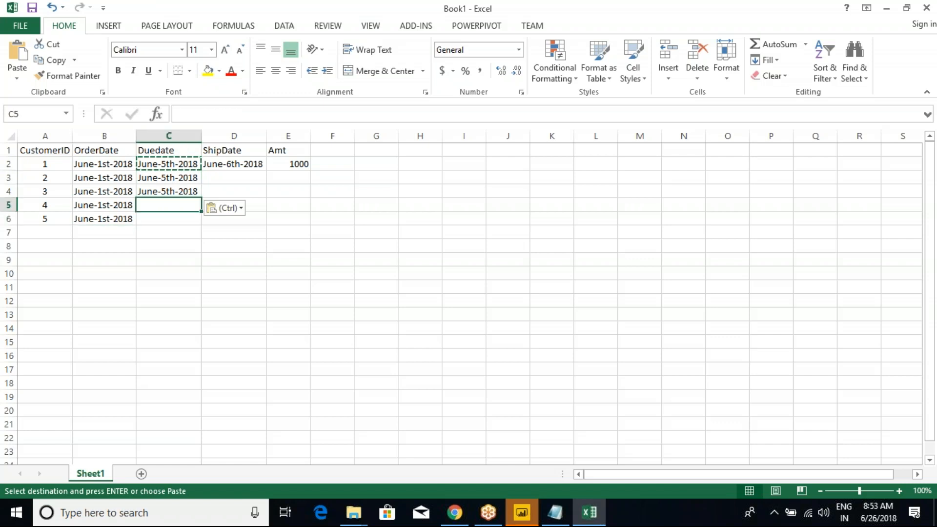
left_click(232, 163)
key("ctrl+c")
left_click_drag(163, 205, 168, 215)
key("ctrl+v")
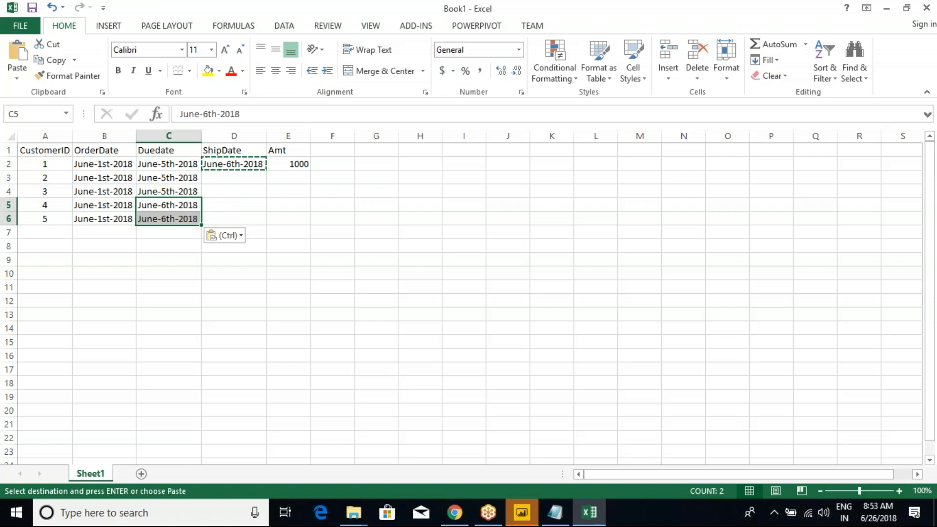
Compare the customers' shared order date with the two groups of due dates by highlighting the corresponding cells
left_click(219, 175)
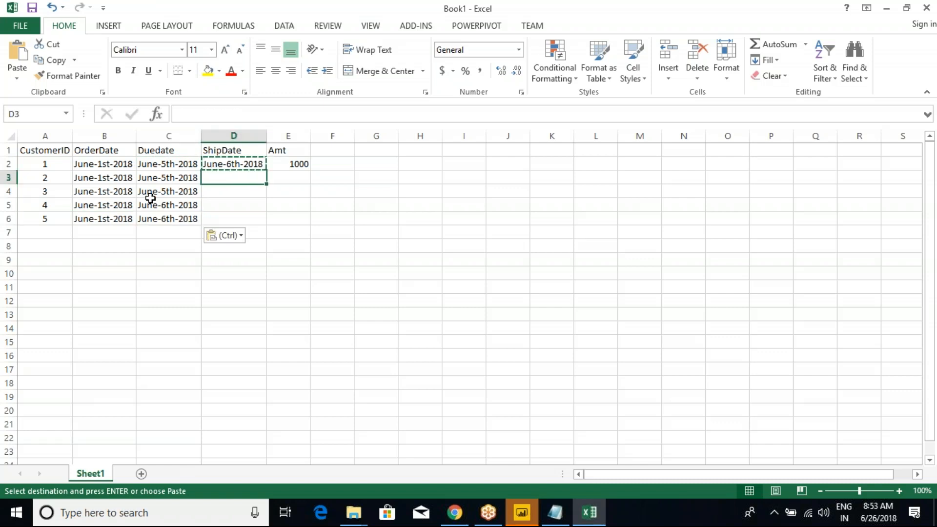
left_click_drag(101, 166, 96, 213)
left_click_drag(48, 166, 46, 213)
left_click_drag(101, 167, 97, 216)
left_click_drag(169, 168, 167, 188)
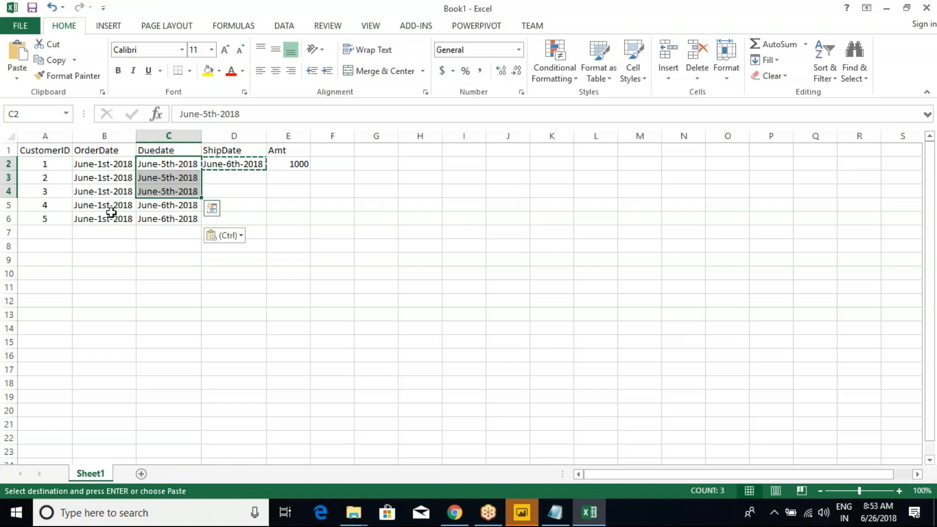
left_click_drag(108, 205, 59, 215)
left_click_drag(163, 207, 166, 219)
Copy the June-6th-2018 ship date from D2 down to D3:D6
left_click(243, 180)
key("Up")
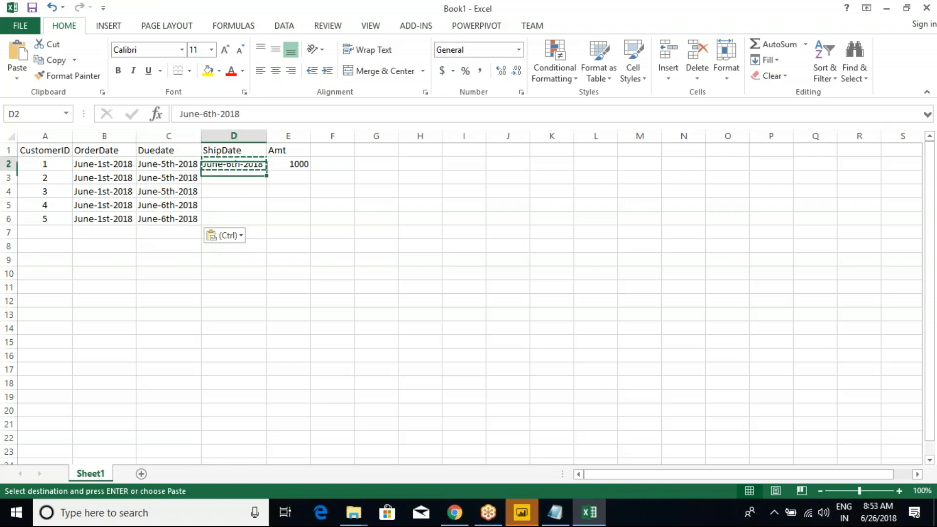
key("ctrl+c")
left_click_drag(227, 179, 219, 218)
key("ctrl+v")
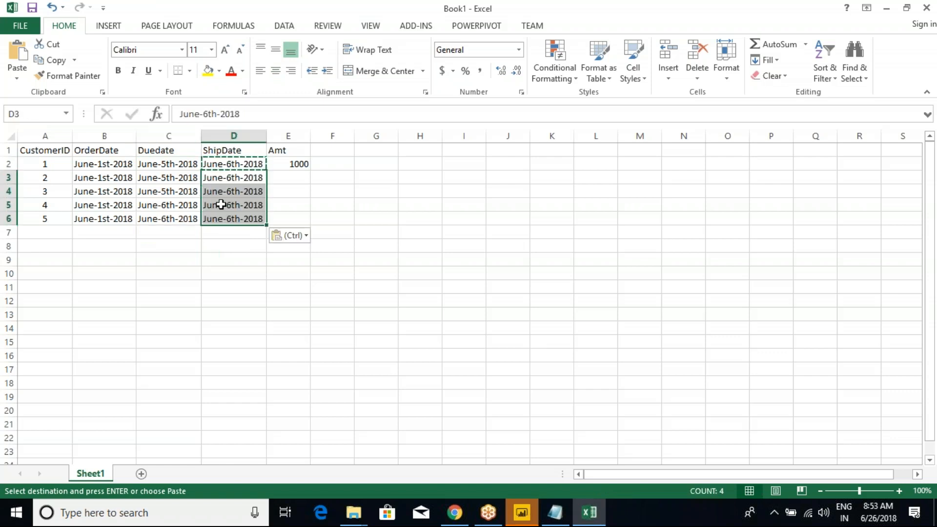
Enter 500 in E3 as the amount for customer 2
left_click(290, 178)
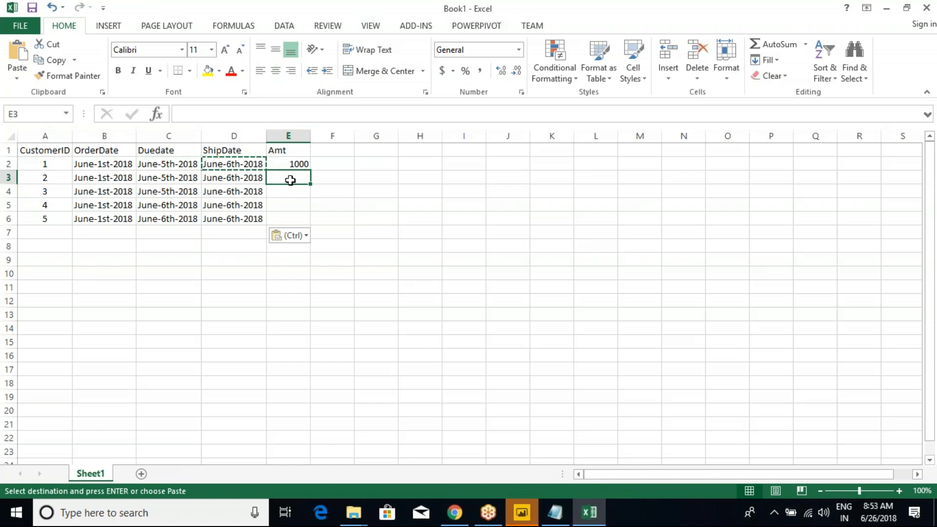
type("500")
key("Return")
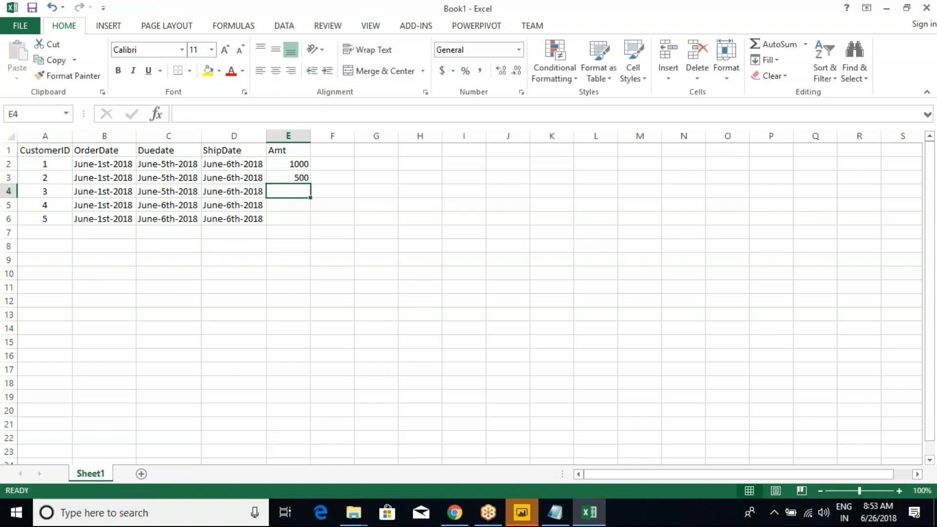
Enter the amounts 2000, 400 and 100 for customers 3, 4 and 5 in the Amt column
type("2000")
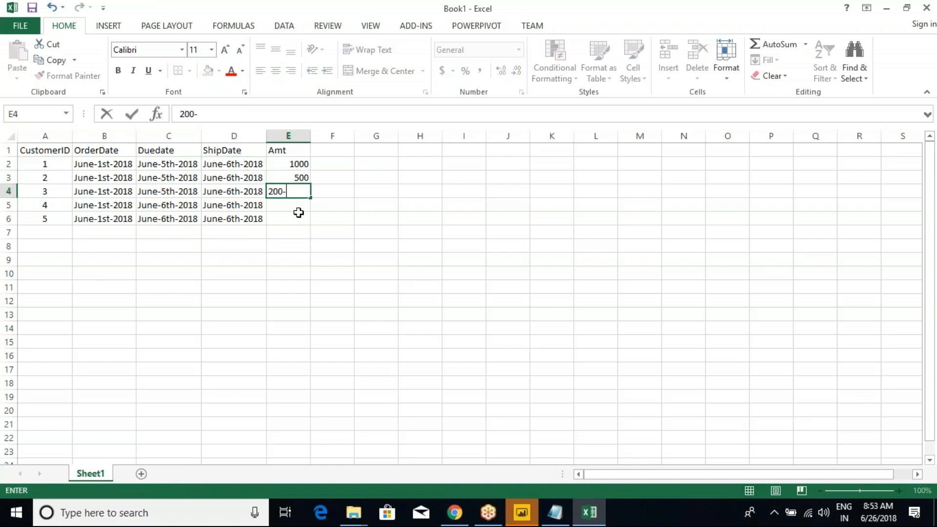
left_click(295, 208)
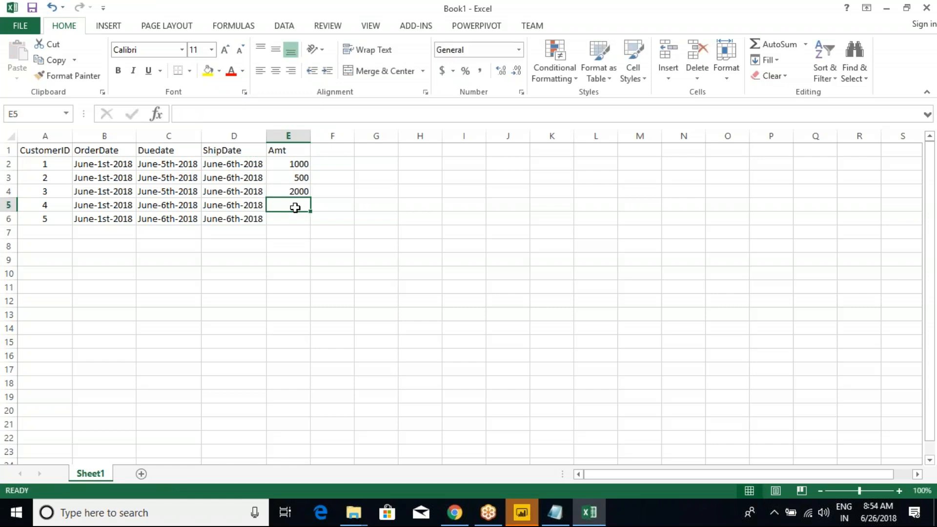
type("400")
left_click(299, 219)
type("100")
left_click(399, 222)
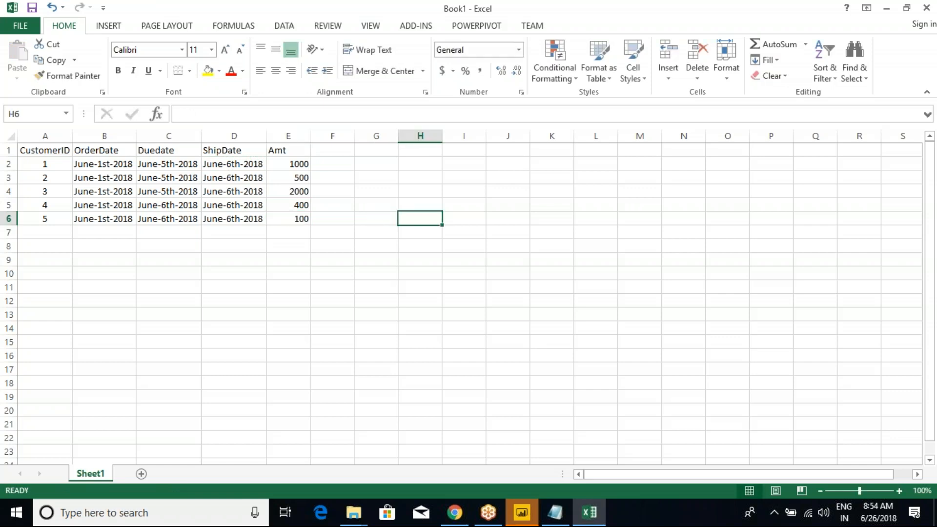
Total the amounts in E7 with =SUM(E2:E6) and make the total bold
left_click(285, 231)
type("=sum")
key("Tab")
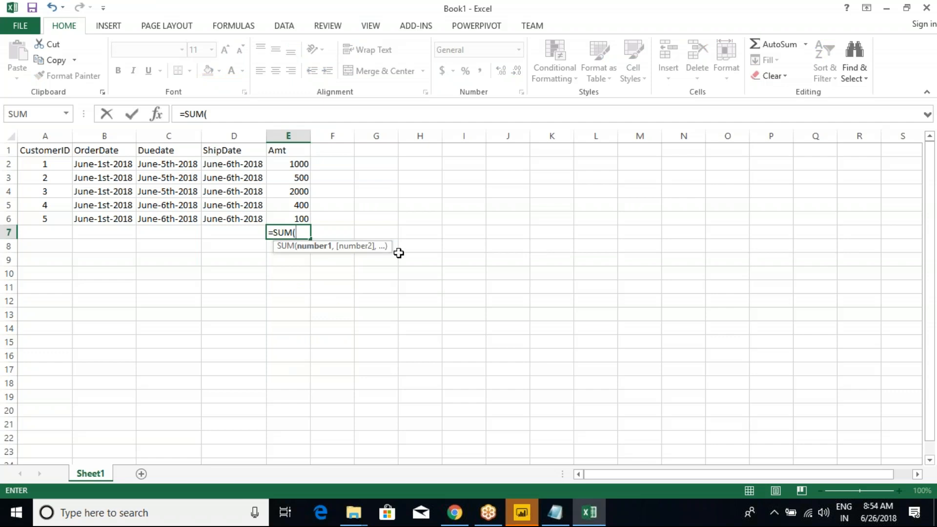
left_click_drag(297, 165, 291, 215)
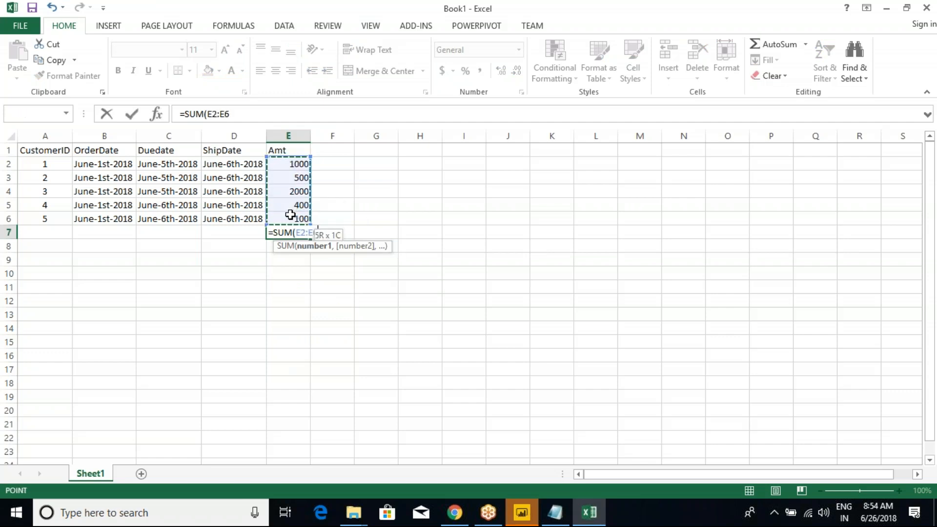
type(")")
key("Return")
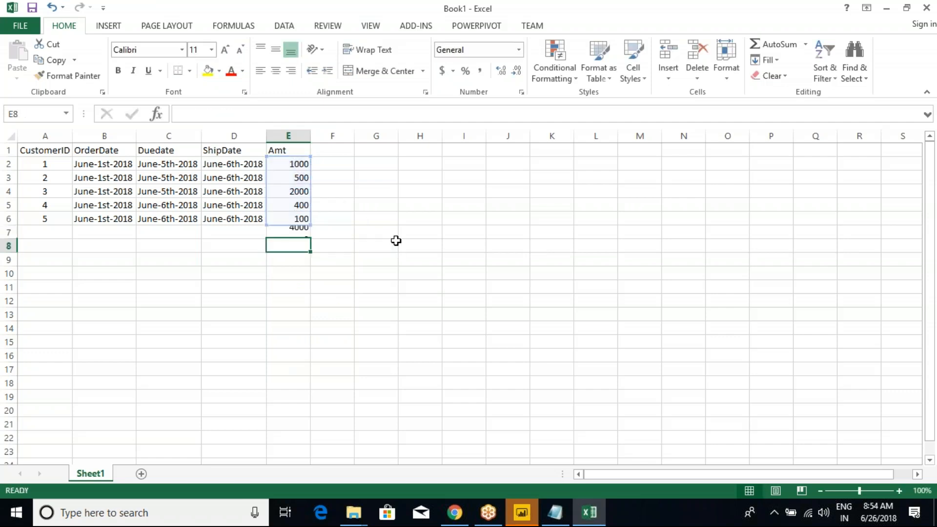
left_click(290, 233)
left_click(118, 70)
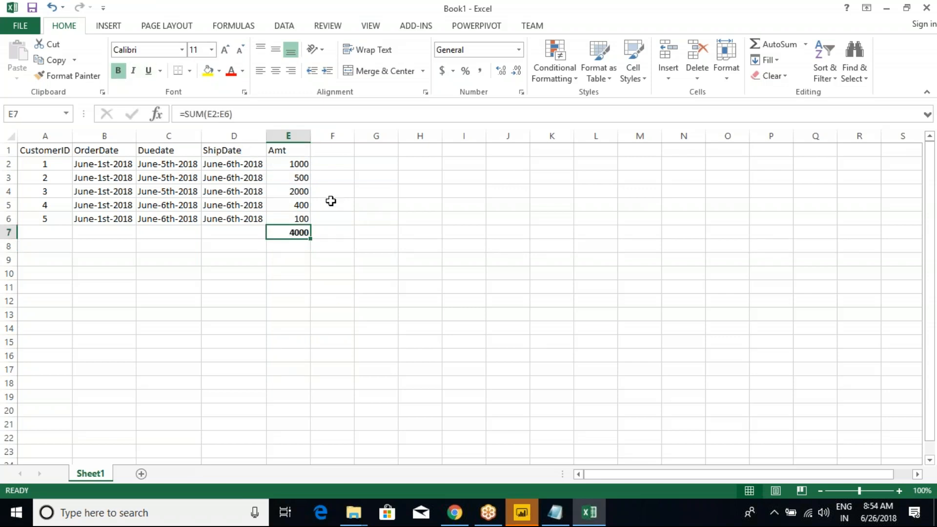
Examine the Amt values, the order dates, the first ship date and the whole customer order table
left_click_drag(293, 163, 295, 219)
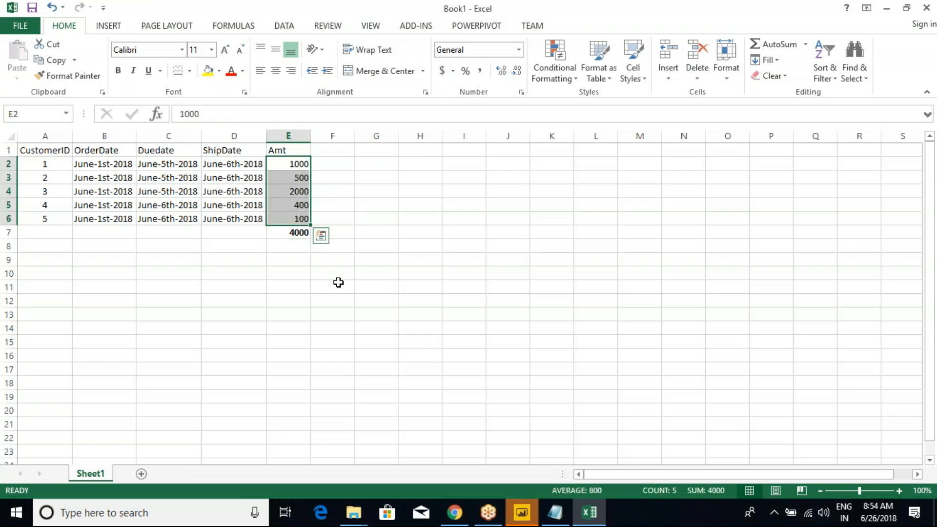
left_click(336, 285)
left_click_drag(109, 163, 97, 217)
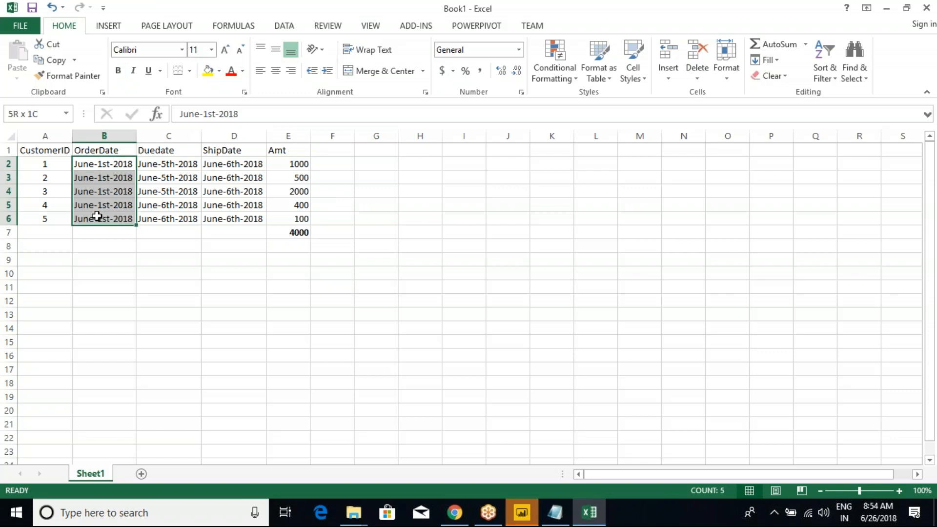
left_click_drag(97, 217, 97, 217)
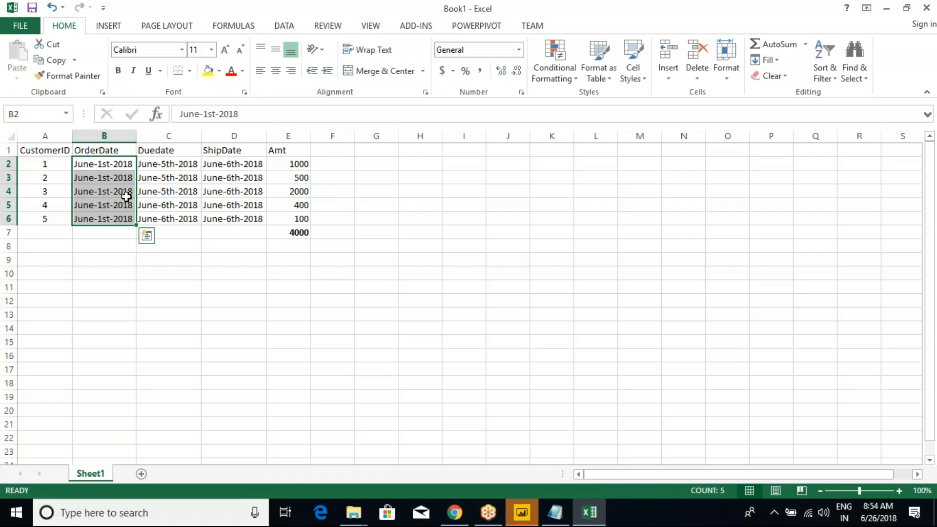
left_click(238, 166)
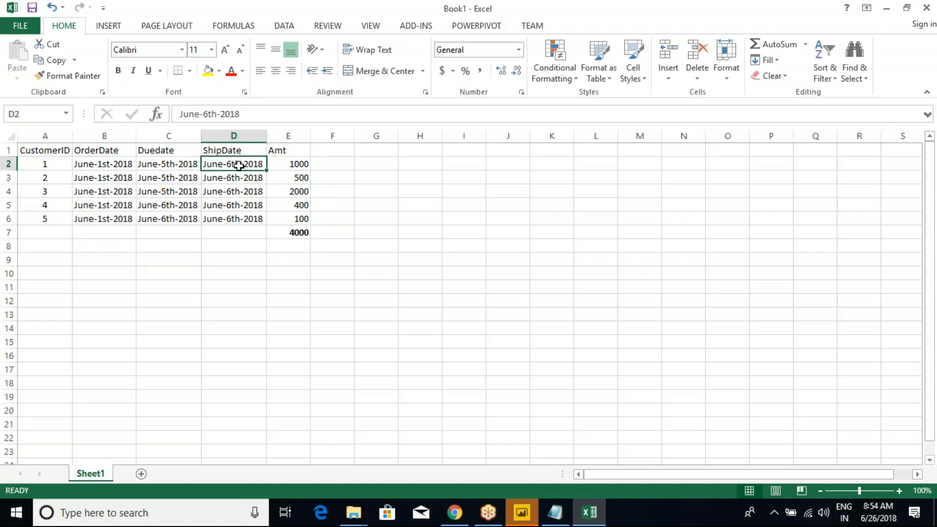
left_click_drag(43, 153, 285, 219)
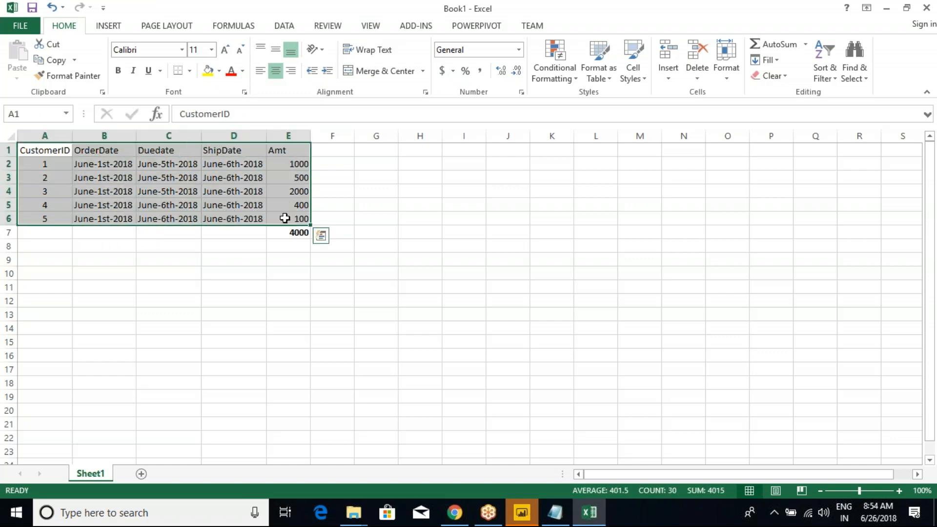
left_click(382, 258)
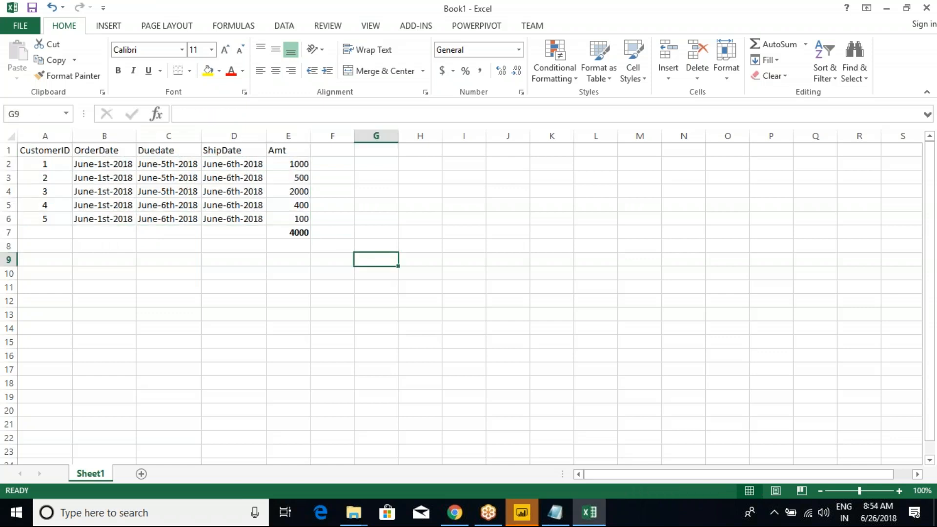
Enter the question "What is Sales On June-6th?" in D11 and fit column D to its text
left_click(233, 289)
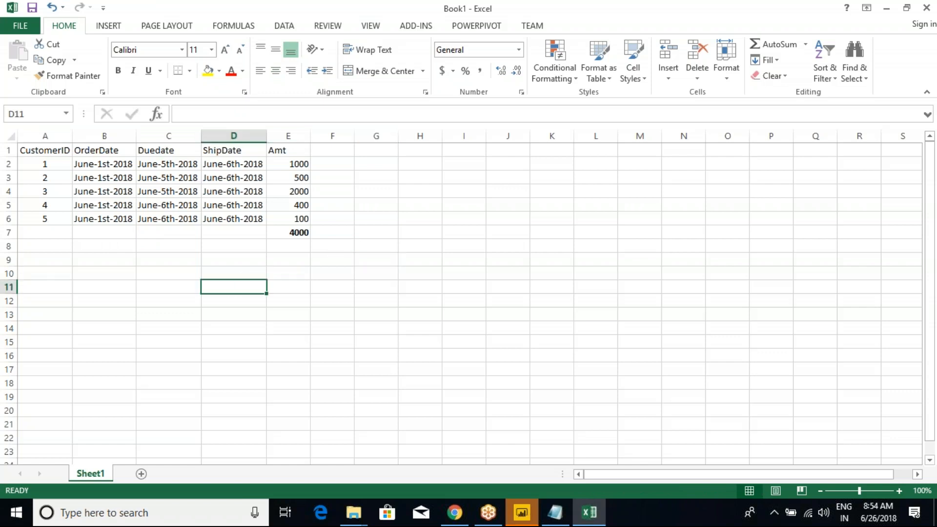
type("What is S")
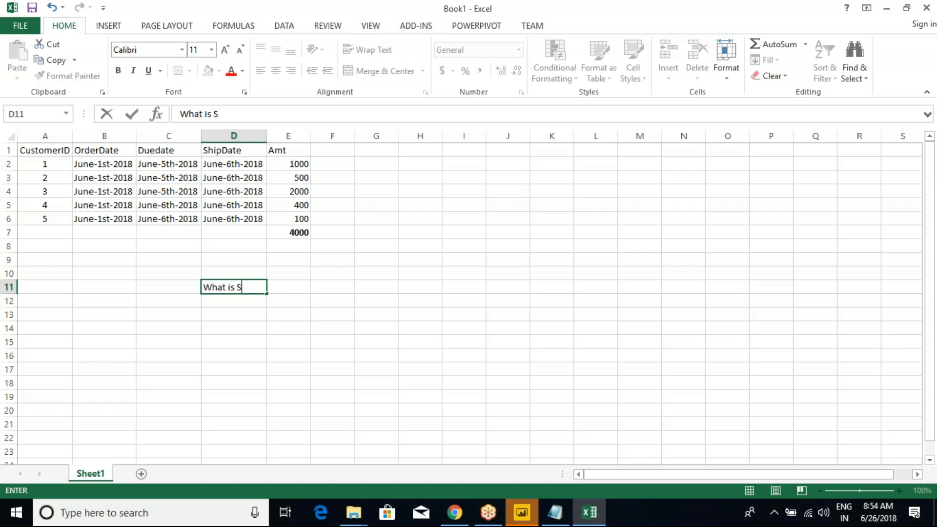
type("ales On June-6th")
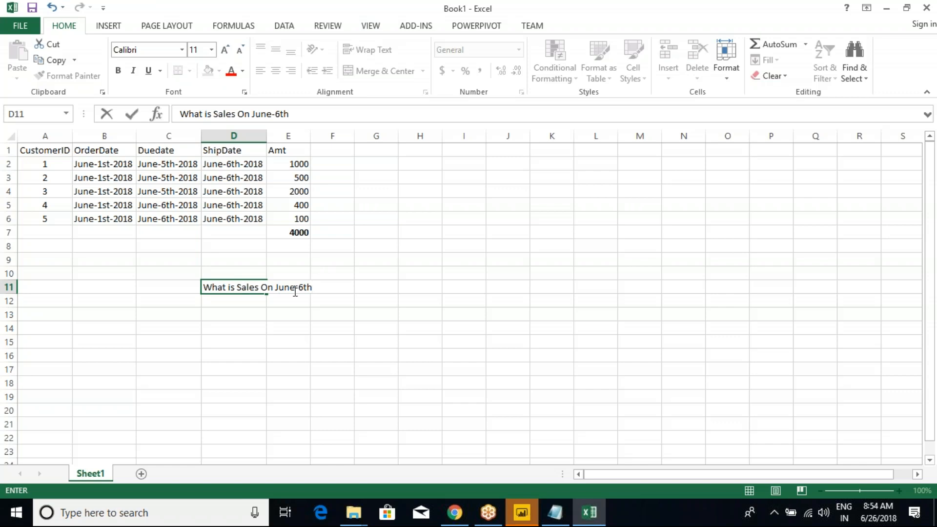
left_click(241, 311)
left_click(234, 288)
double_click(266, 135)
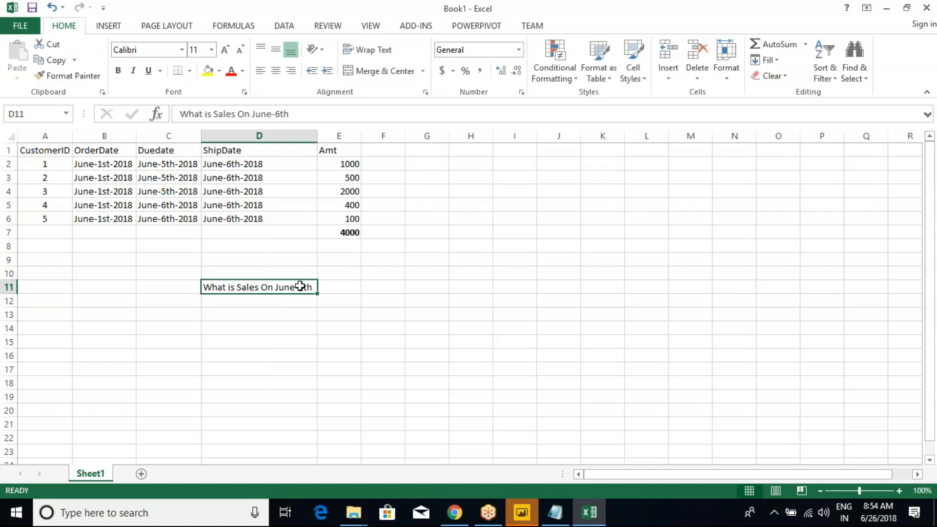
left_click(320, 115)
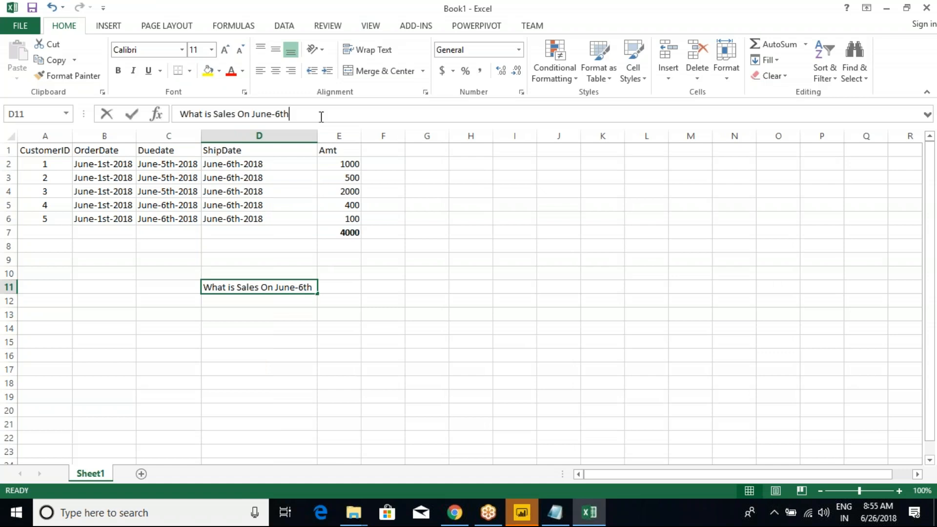
type("?")
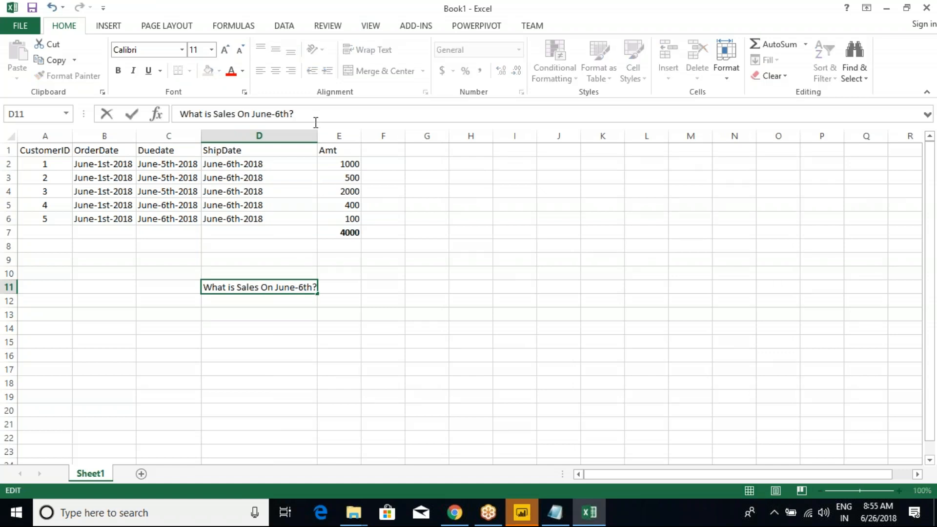
Check the date columns and enter 4000 in E11 beside the question as the first answer
left_click_drag(98, 152, 222, 218)
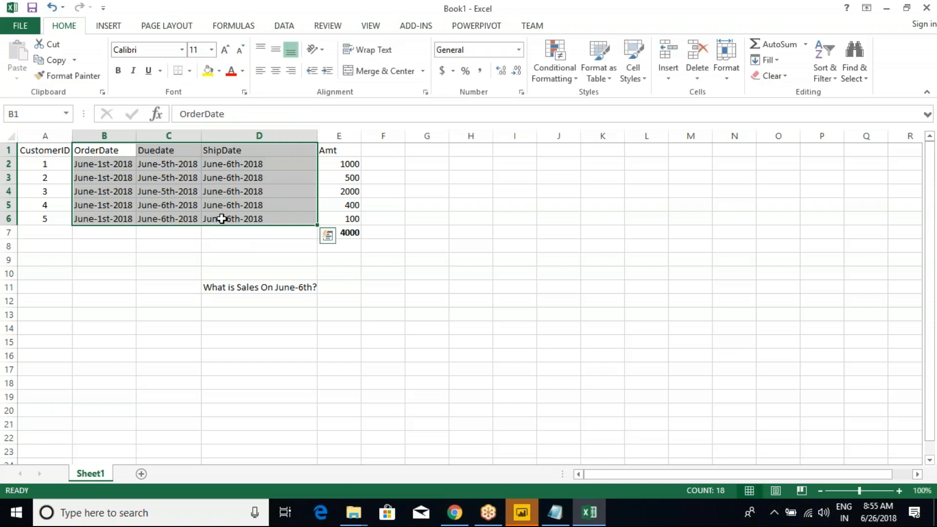
left_click(237, 205)
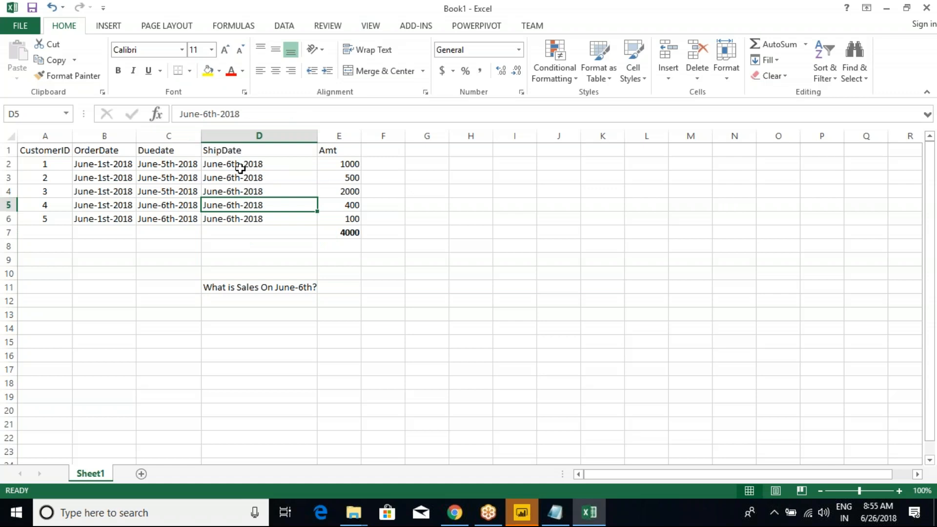
left_click(327, 288)
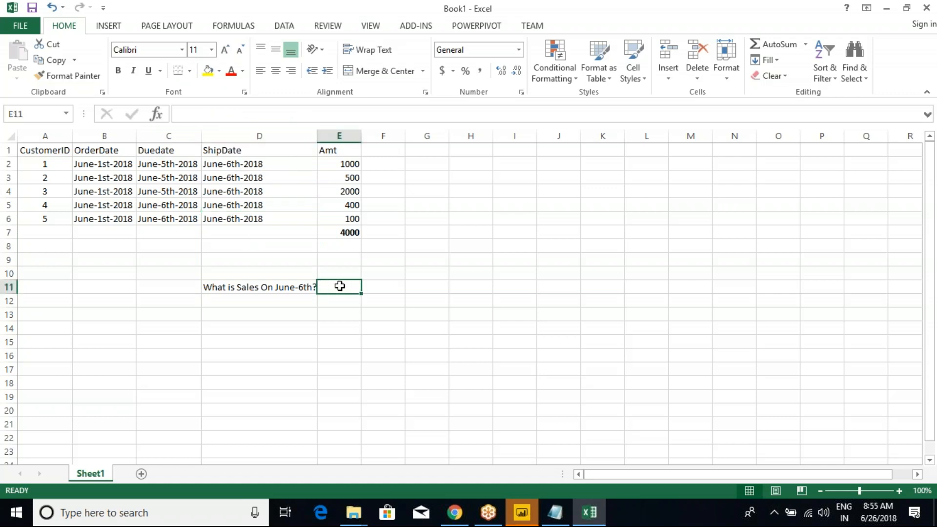
type("4000")
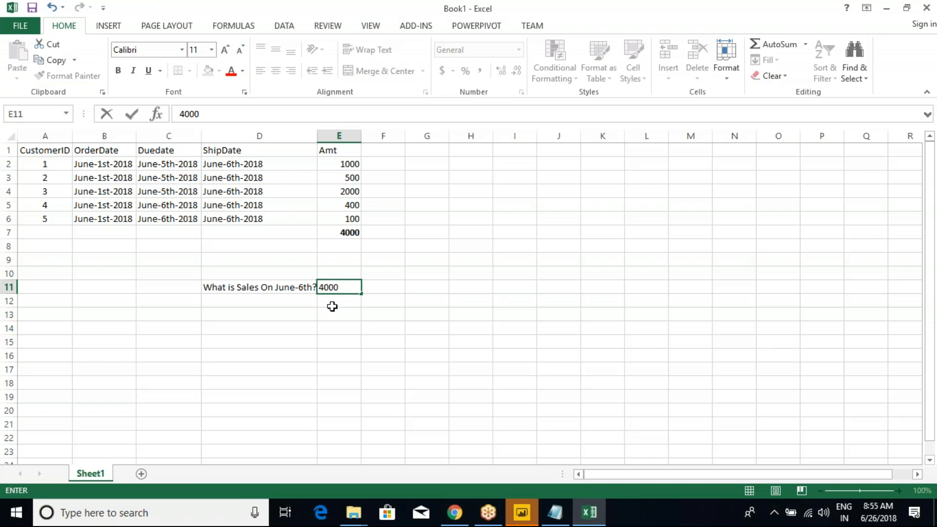
key("Return")
left_click(302, 301)
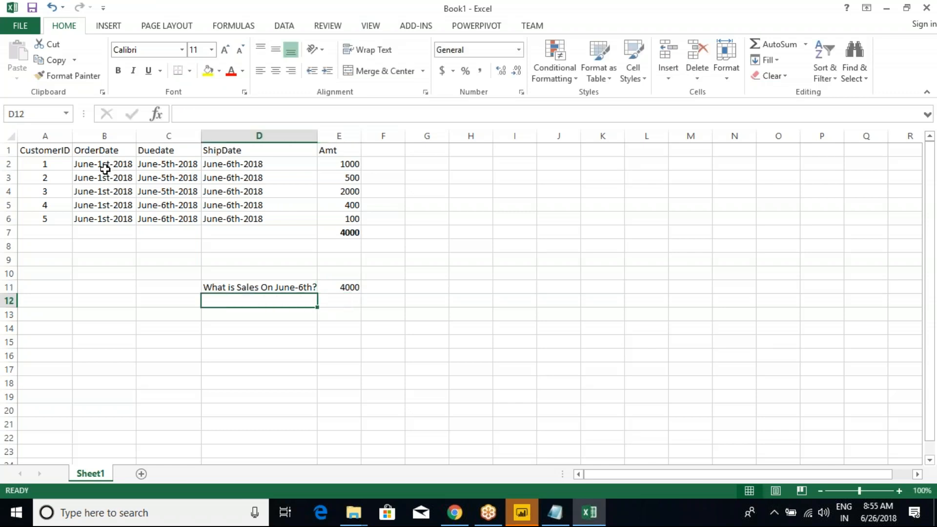
Check the OrderDate values and enter 0 in E12 as the second answer
left_click_drag(104, 166, 107, 220)
left_click(343, 298)
type("0")
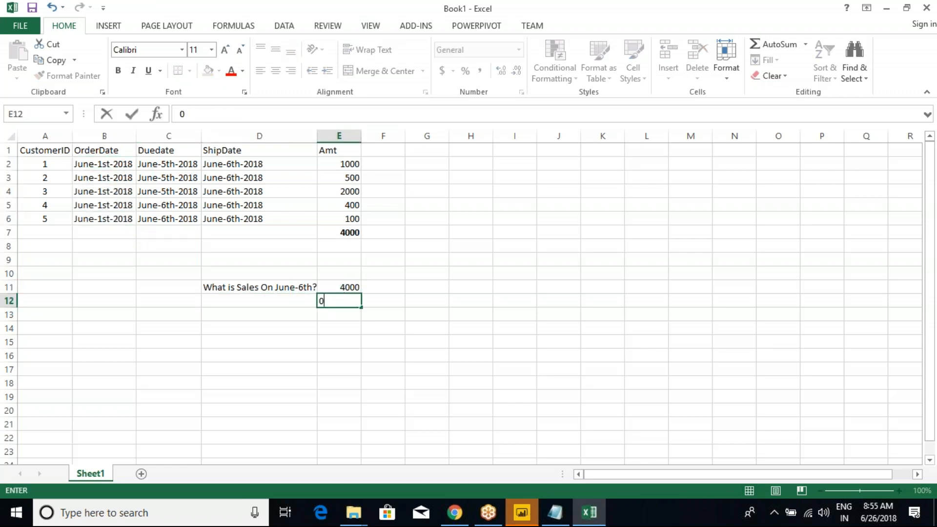
left_click(426, 301)
Check the Duedate values with the amounts of customers 4 and 5, and enter 500 in E13 as the third answer
left_click_drag(173, 167, 171, 218)
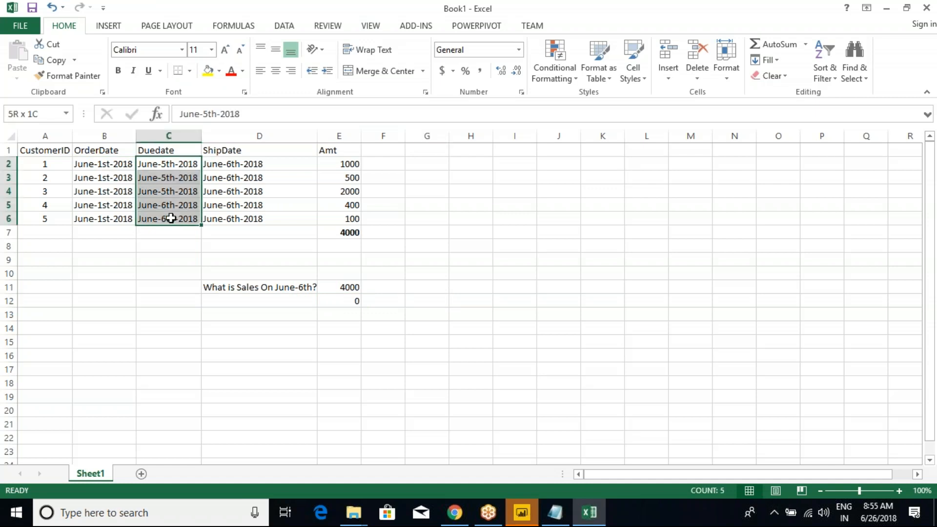
left_click(343, 209)
left_click_drag(343, 210, 343, 219)
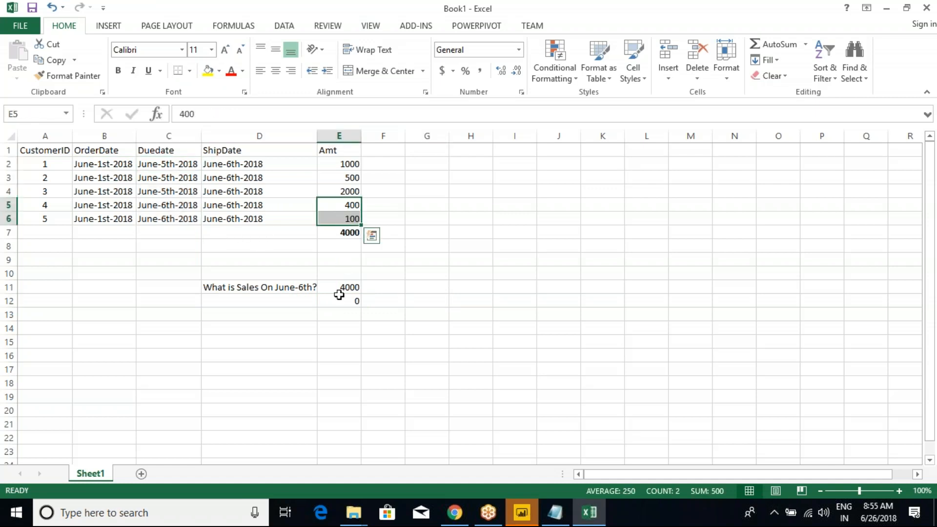
left_click(338, 315)
type("500")
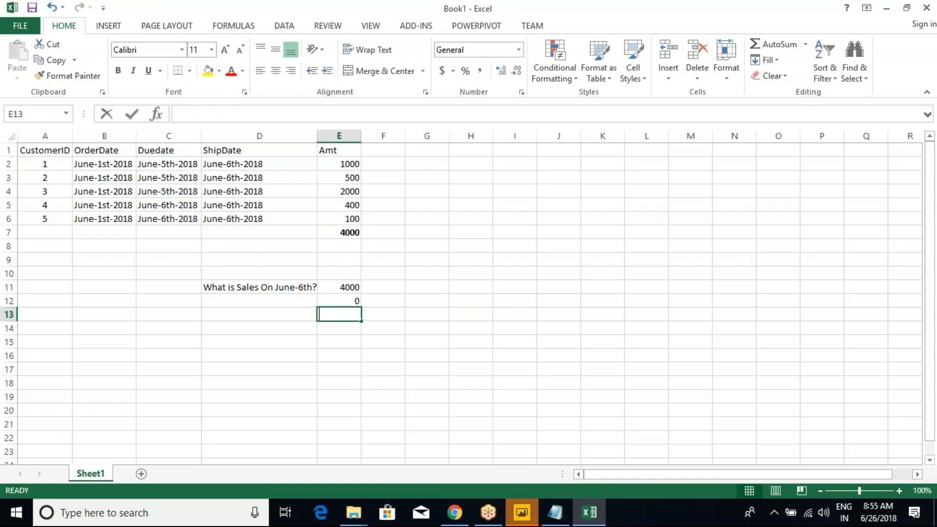
left_click(395, 312)
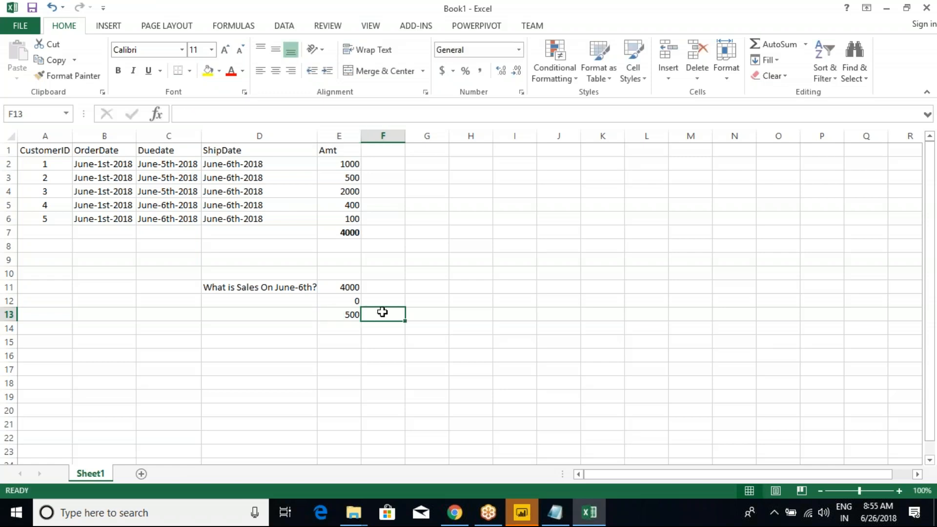
Label the three answers Order, Due and Ship in cells F11 to F13
key("Up")
key("Up")
type("Orde")
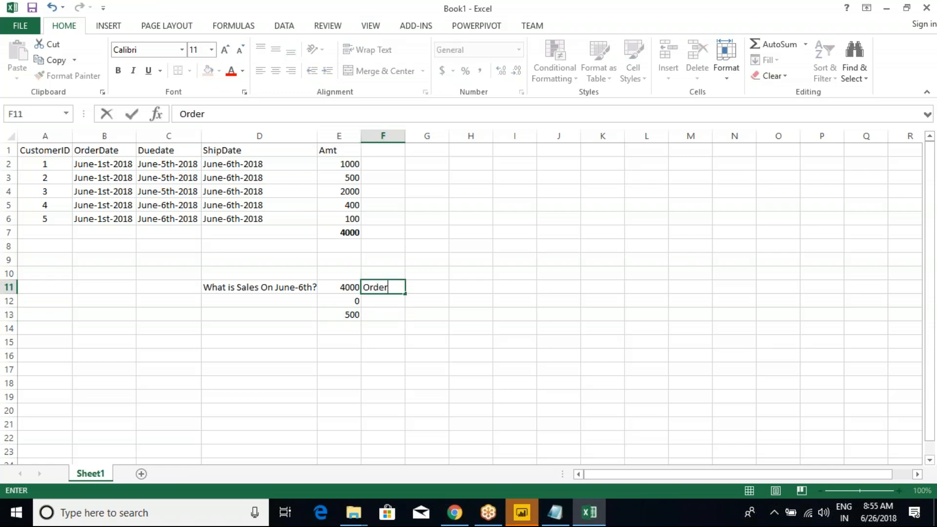
left_click(369, 301)
type("Due")
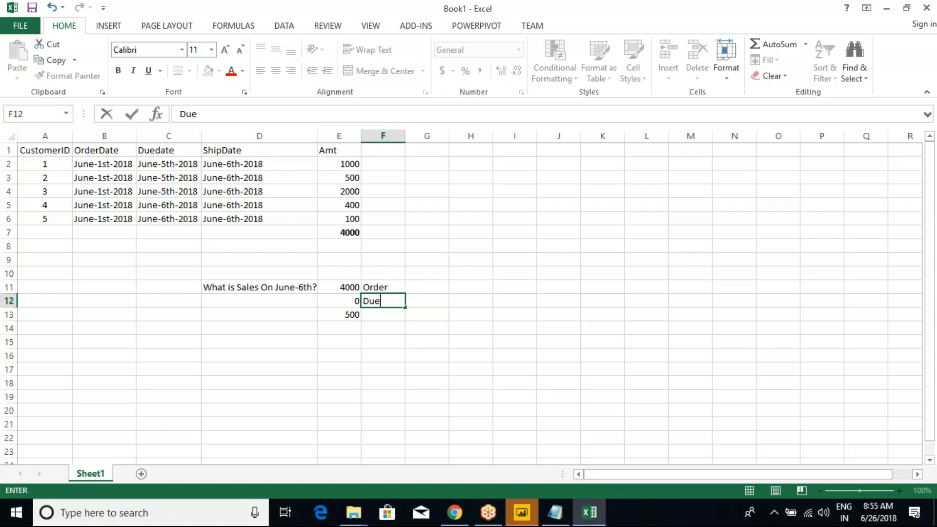
left_click(379, 315)
type("Ship")
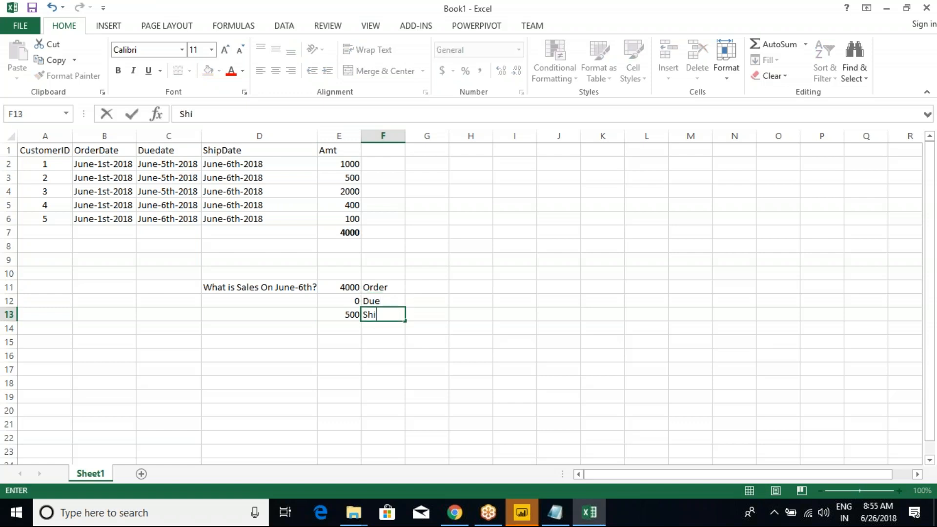
Change the label in F11 to Ship and the one in F12 to order, and select the ShipDate values
left_click(383, 286)
type("Ship")
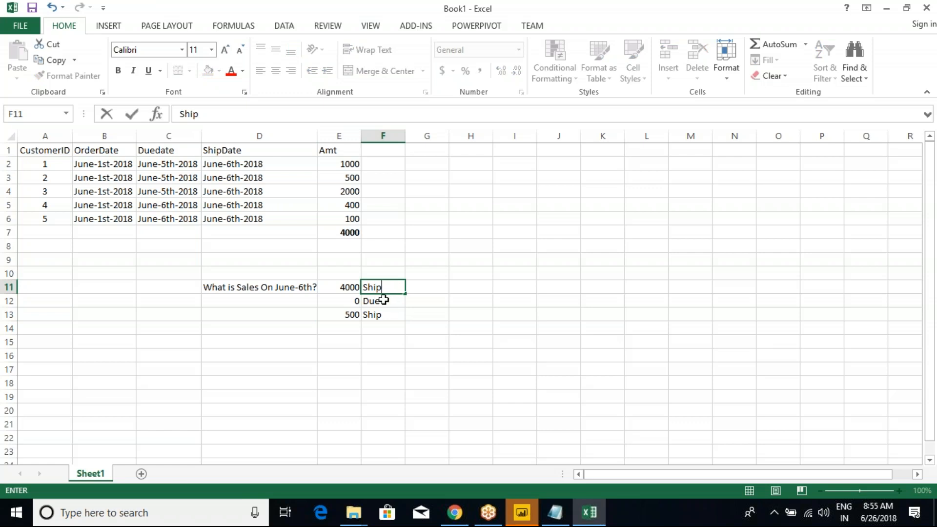
left_click(384, 300)
type("order")
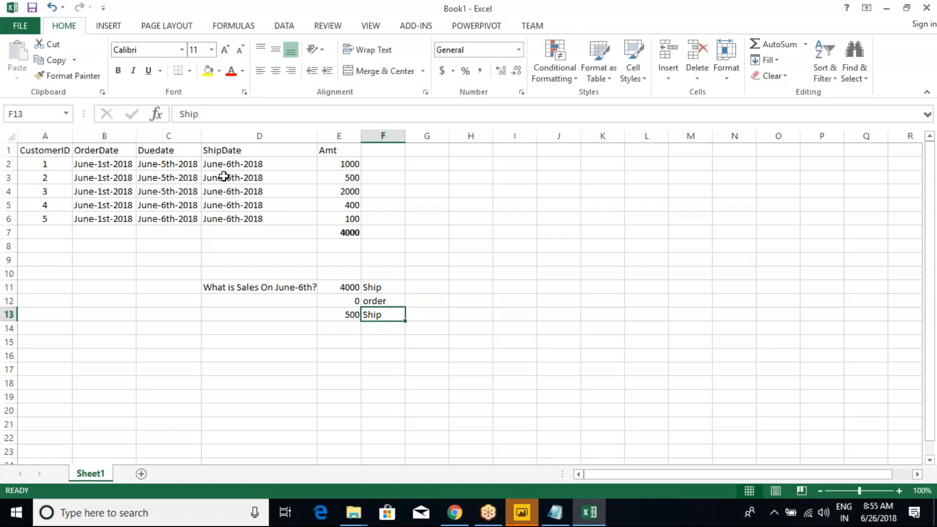
left_click_drag(226, 169, 209, 212)
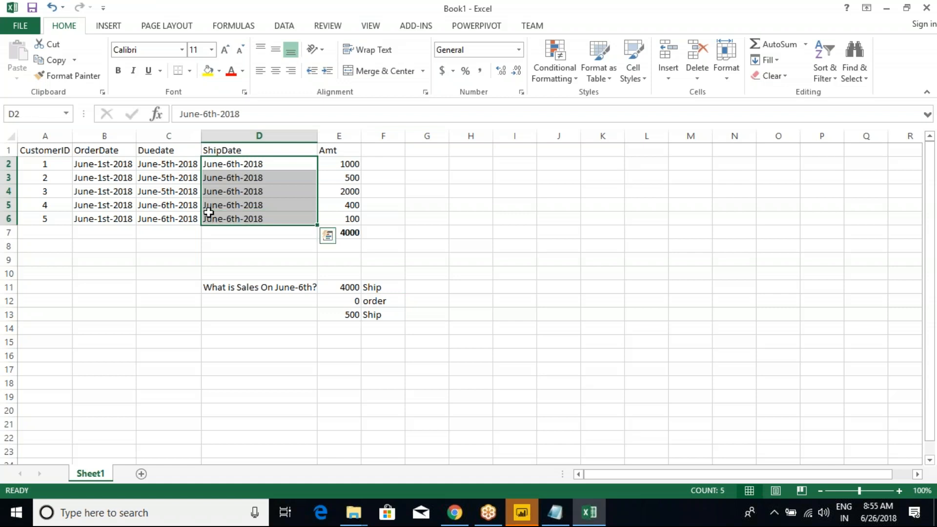
Change the label of the third answer in F13 to Due
left_click(240, 180)
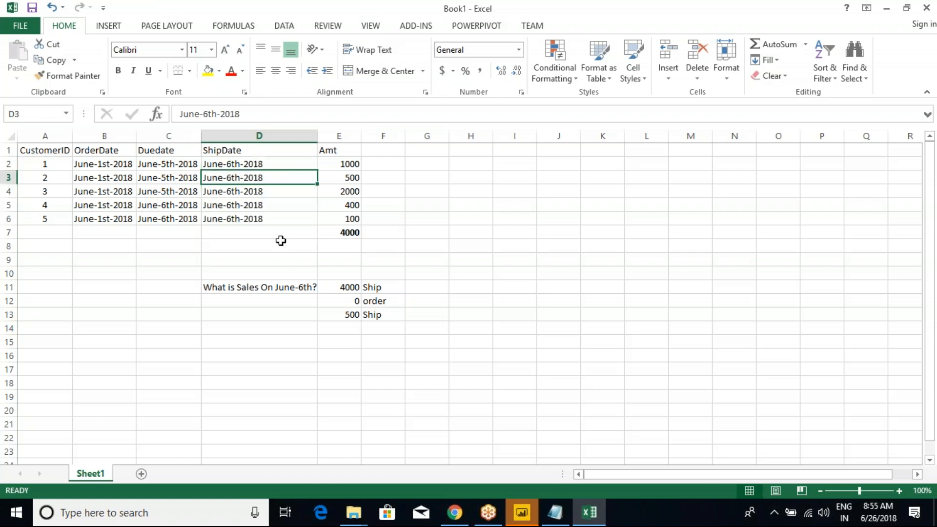
left_click(359, 301)
left_click(377, 303)
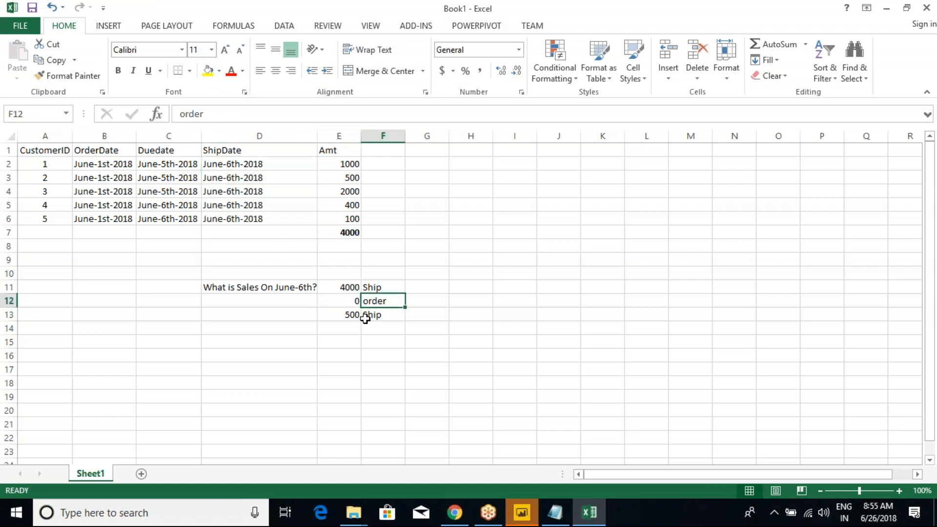
double_click(369, 318)
key("Delete")
key("Delete")
key("Delete")
key("Delete")
type("Due")
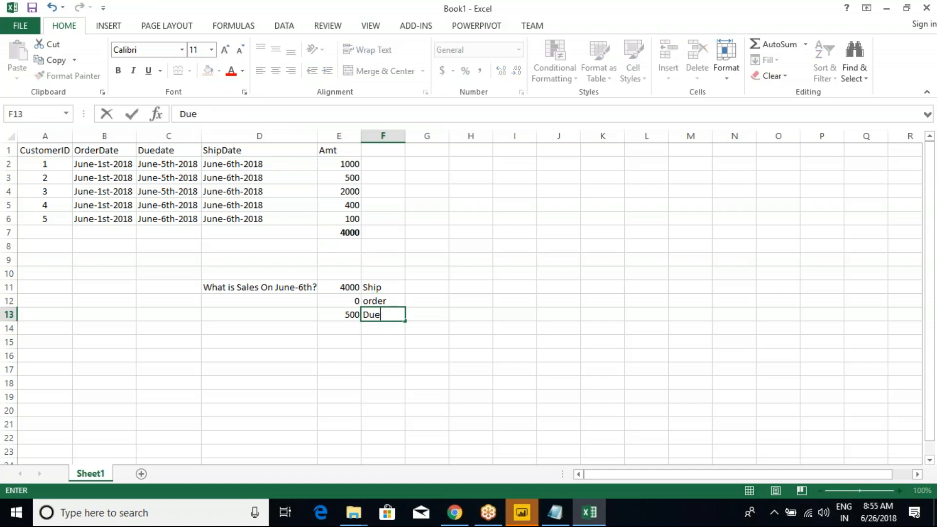
Check the Duedate values and the amounts of customers 4 and 5 against the three labelled answers in E11 to F13
left_click_drag(160, 167, 169, 218)
left_click_drag(343, 210, 341, 218)
left_click_drag(341, 291, 364, 315)
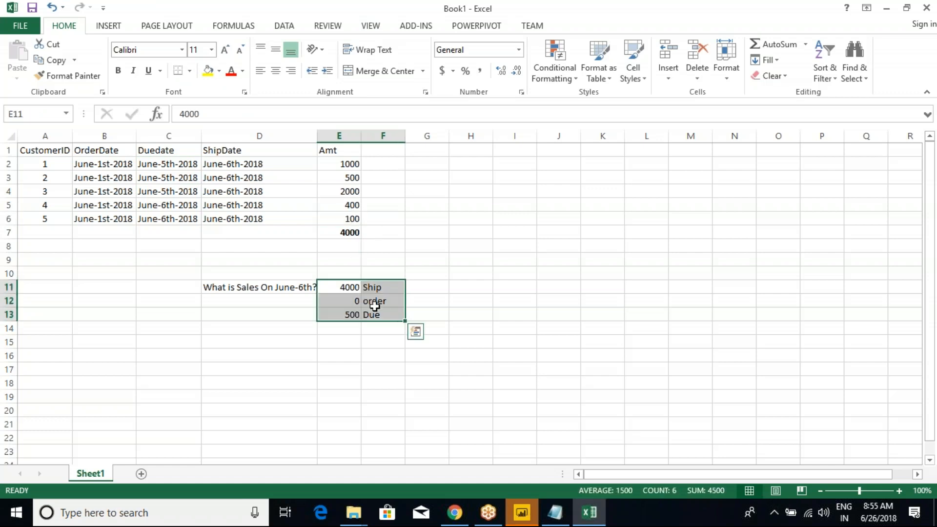
Switch to Power BI Desktop and start a new measure in the FactInternetSales table from the report view
left_click(522, 512)
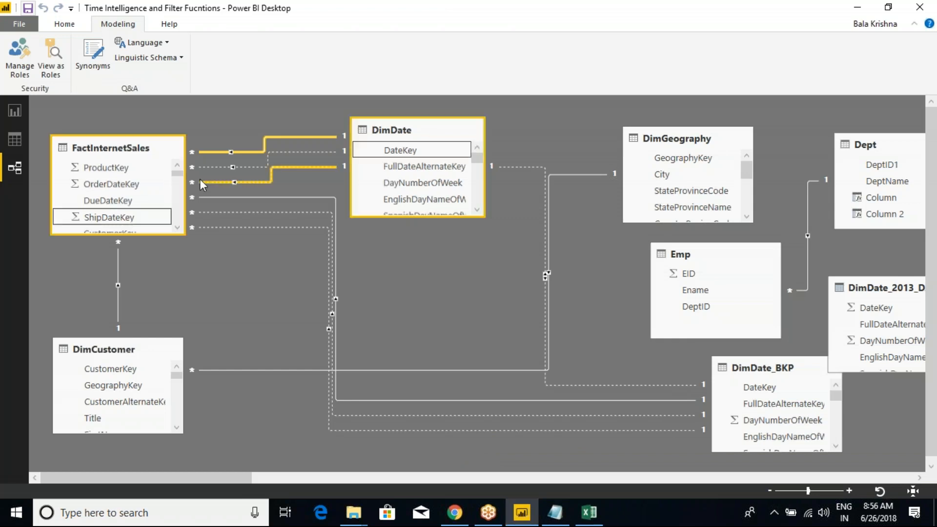
left_click(18, 140)
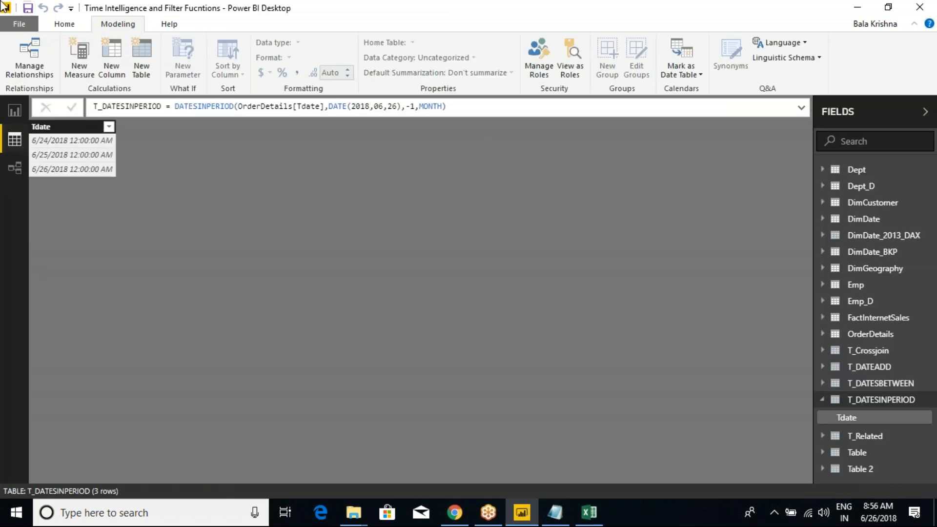
left_click(14, 112)
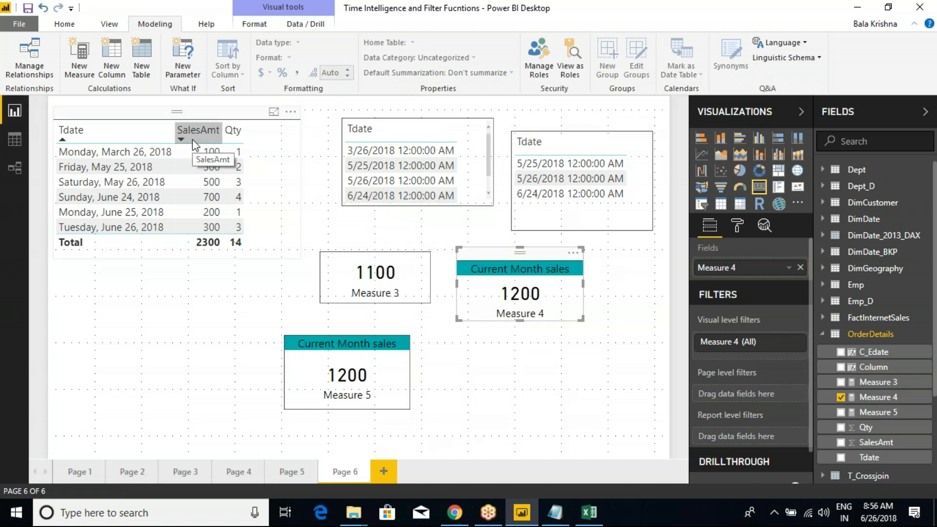
left_click(836, 340)
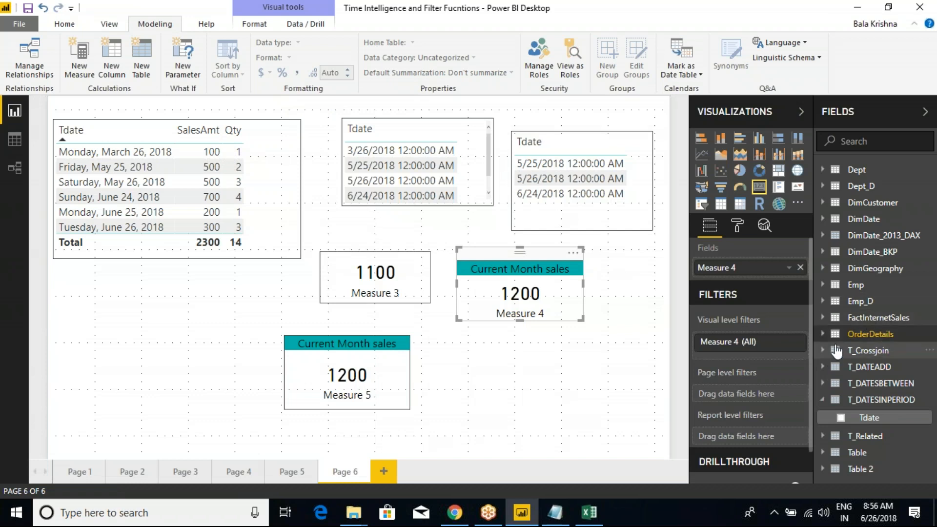
left_click(822, 400)
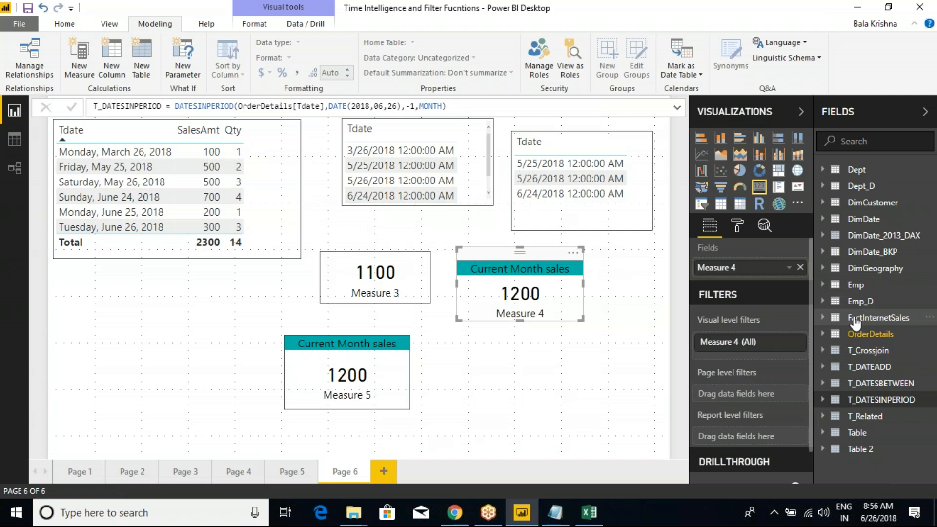
left_click(881, 320)
right_click(883, 321)
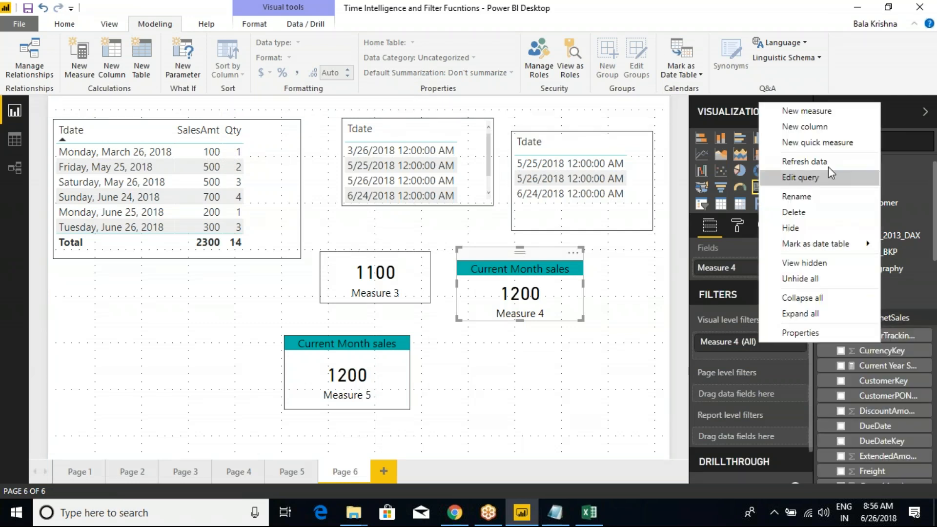
left_click(815, 112)
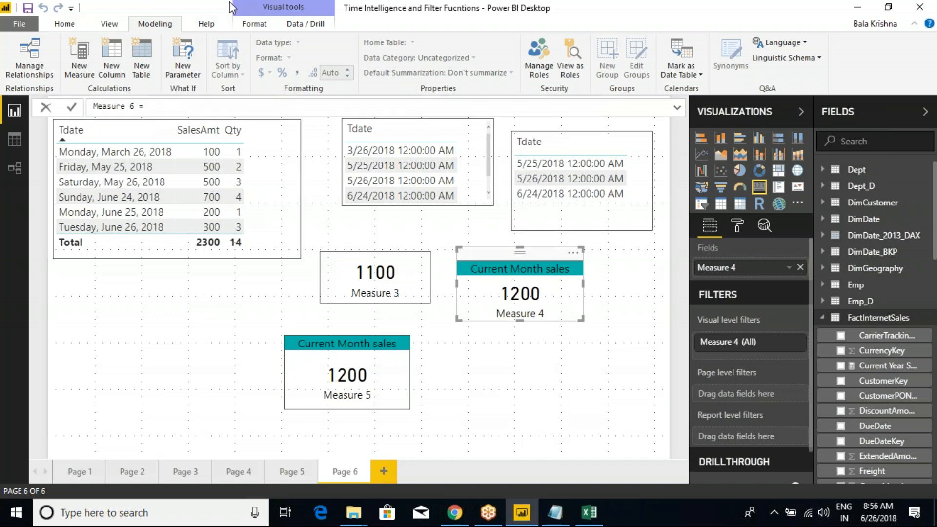
Write the measure as CALCULATE(SUM(FactInternetSales[SalesAmount]), with USERELATIONSHIP( started as its filter argument
type("CALCULATE(")
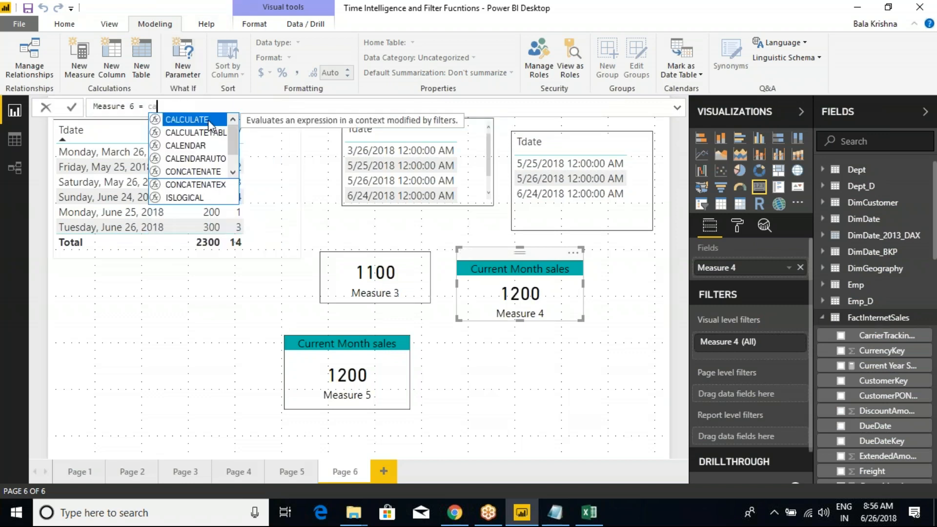
type("sum")
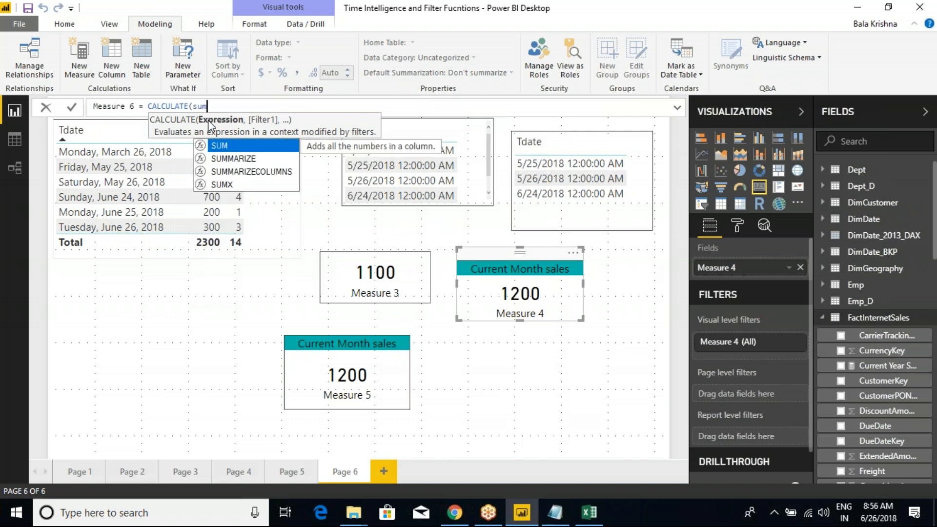
key("Tab")
type("sales")
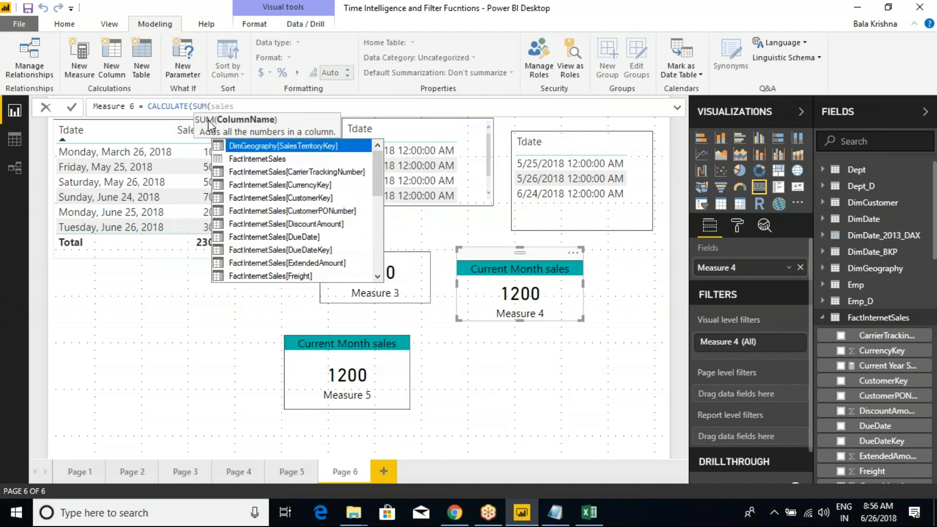
type("a")
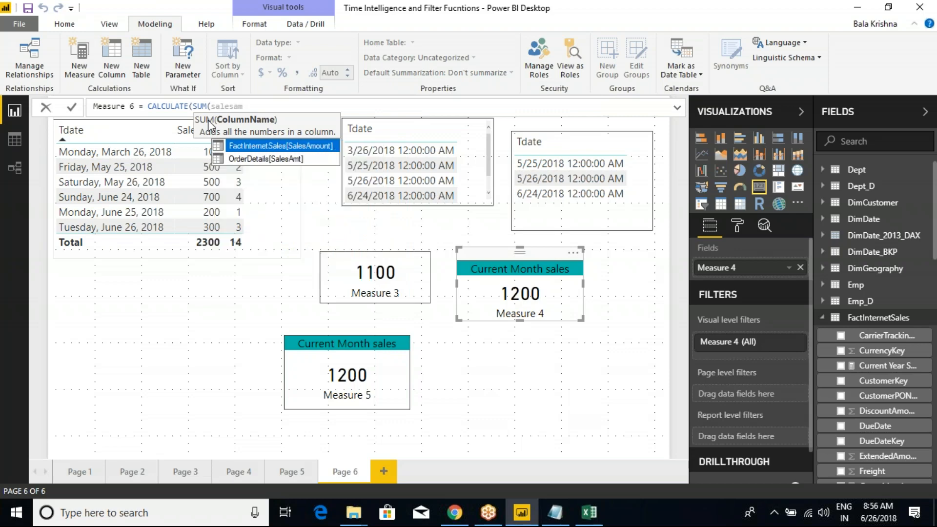
type("m")
key("Tab")
type(")")
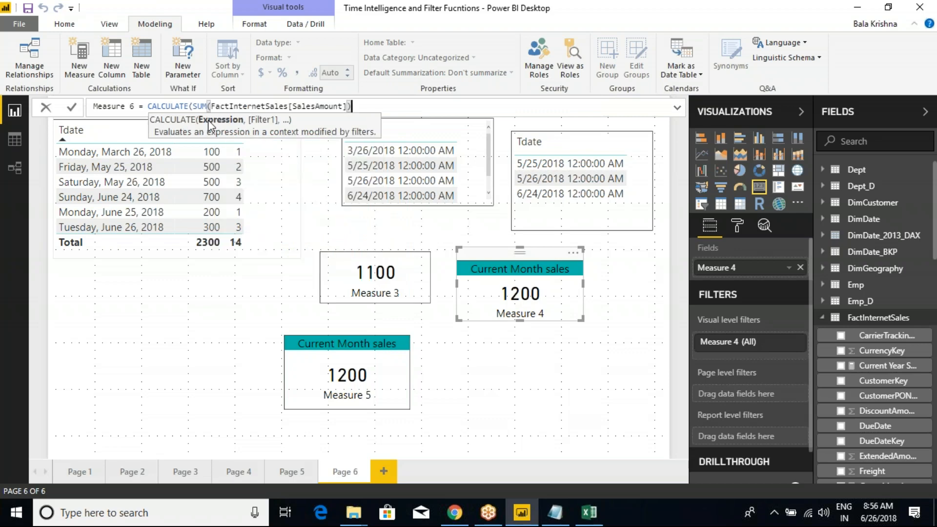
type(",use")
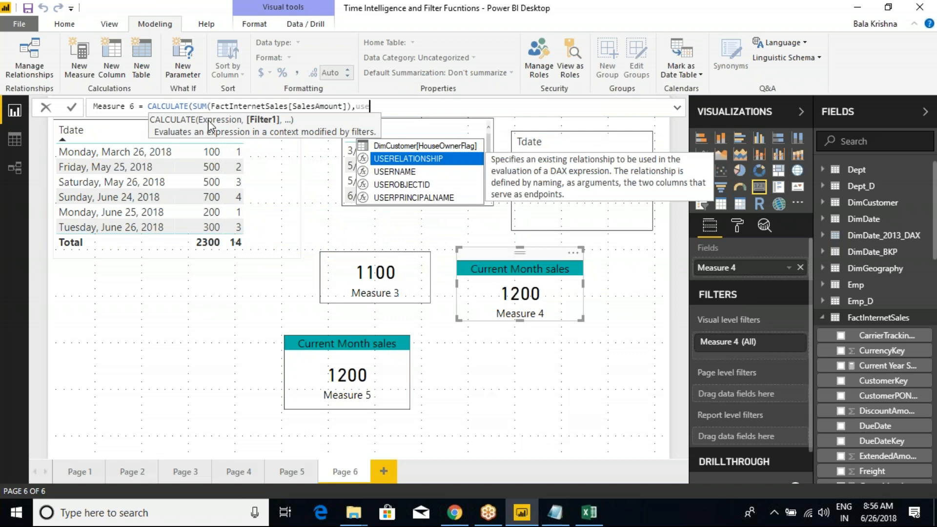
key("Tab")
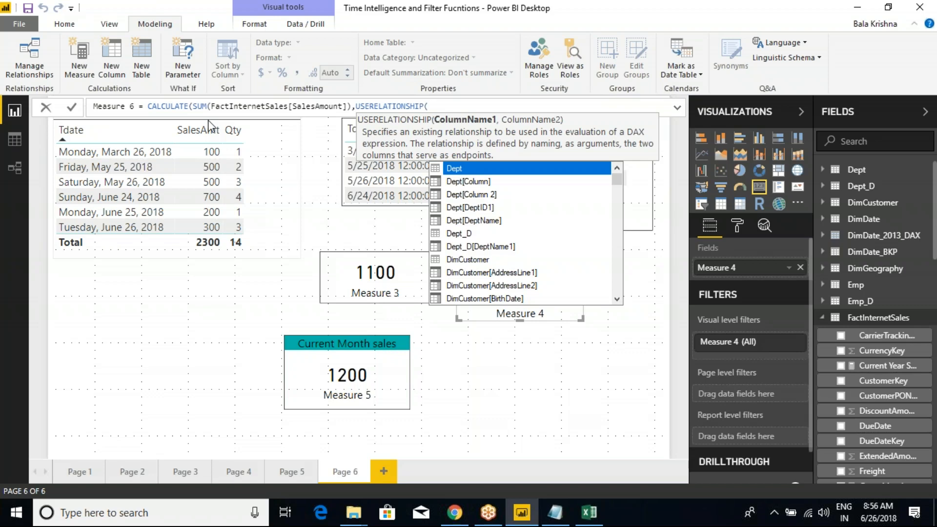
Review the OrderDate and Duedate columns and the three June-6th answers in the Excel workbook, and return to Power BI Desktop
key("alt+Tab")
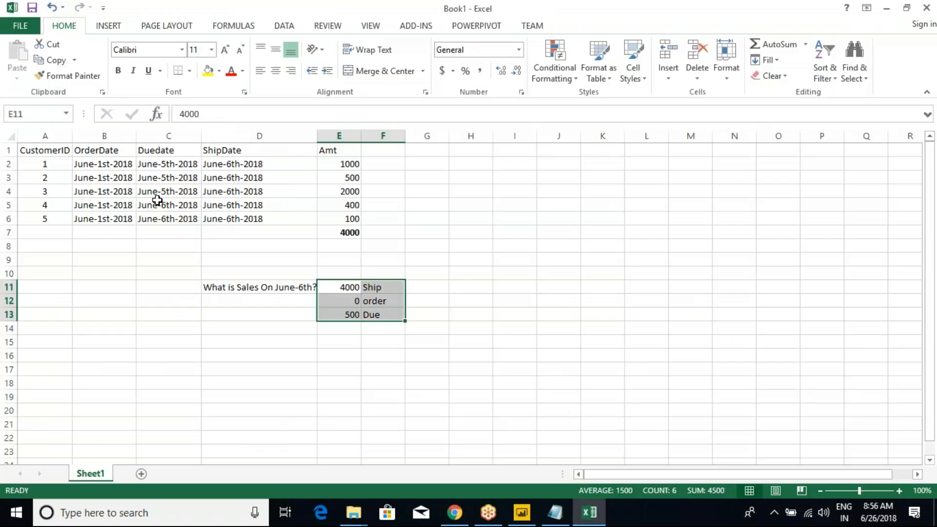
left_click(157, 201)
left_click_drag(108, 151, 186, 220)
left_click_drag(350, 287, 348, 313)
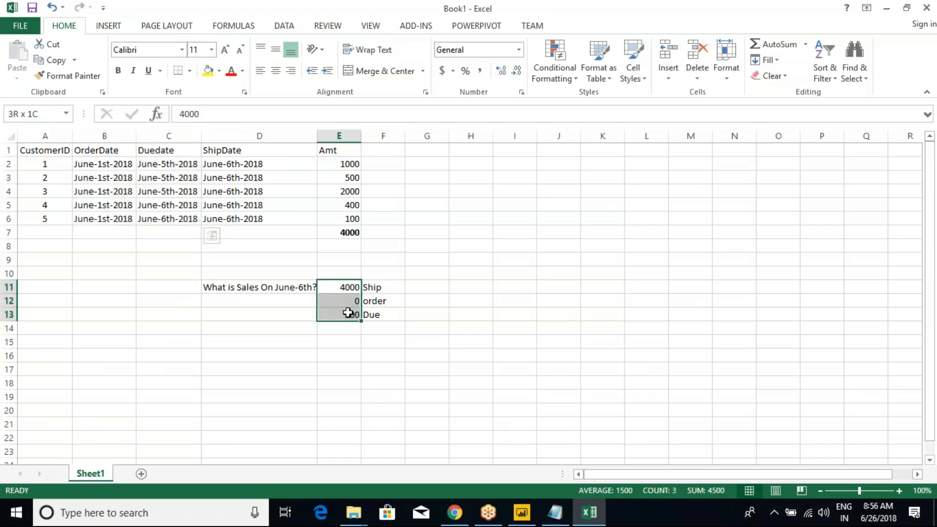
key("alt+Tab")
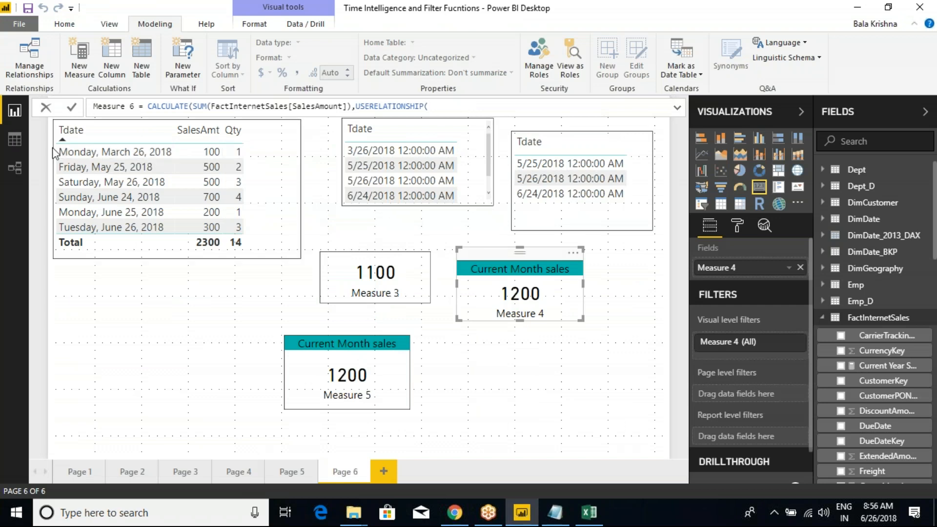
Commit the measure formula with USERELATIONSHIP() left without arguments, and review that function in the formula
left_click(18, 147)
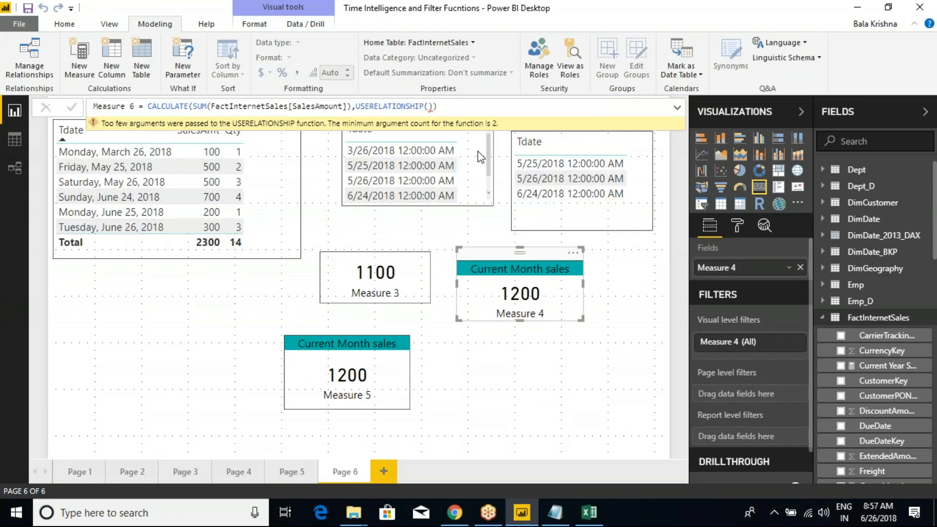
left_click(441, 106)
double_click(381, 107)
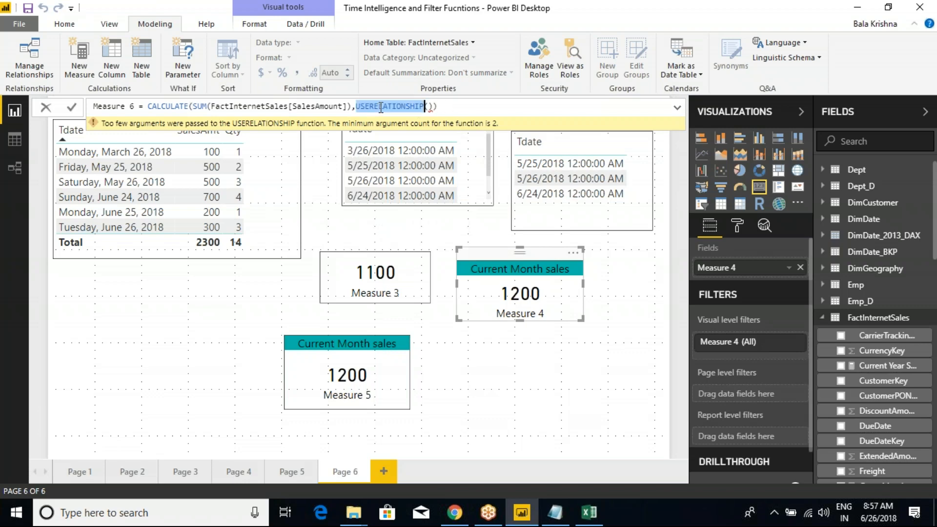
left_click(445, 105)
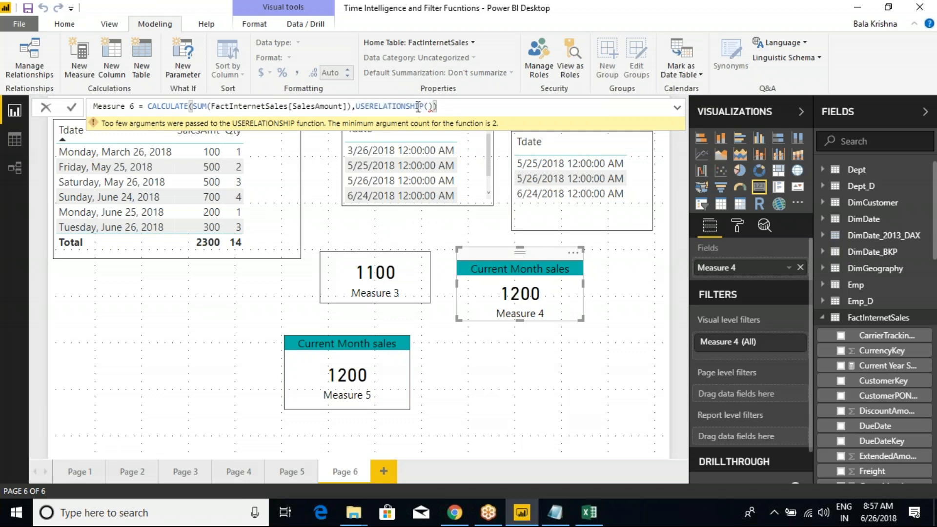
Inspect the active DueDateKey relationship between FactInternetSales and DimDate in the model diagram, and close it without changes
left_click(9, 140)
left_click(16, 166)
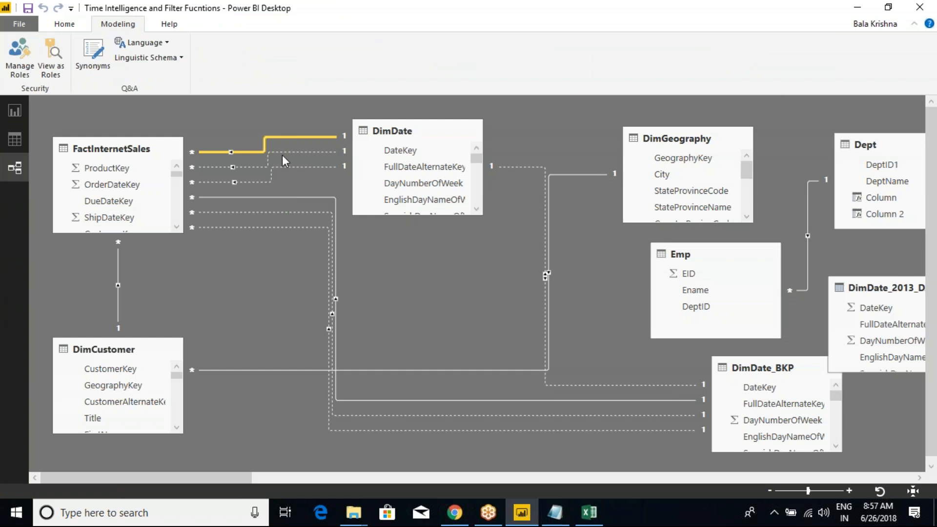
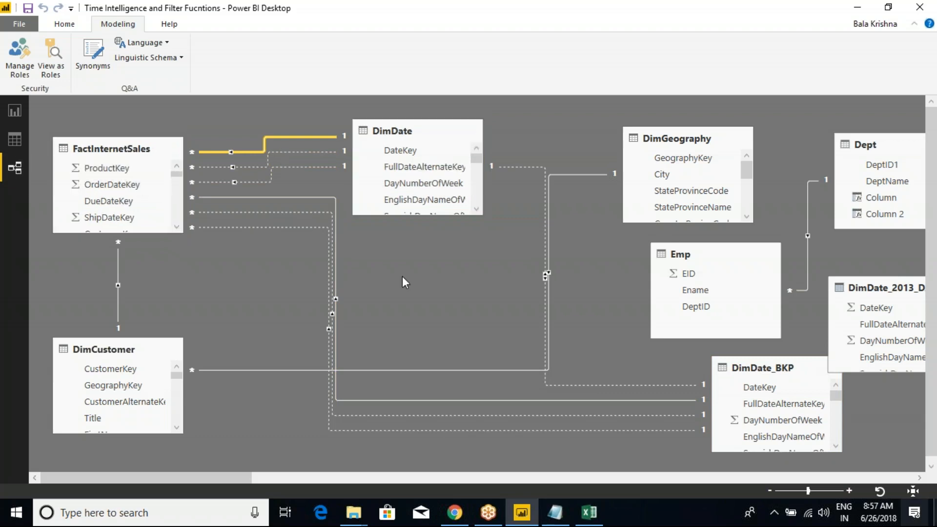
double_click(265, 138)
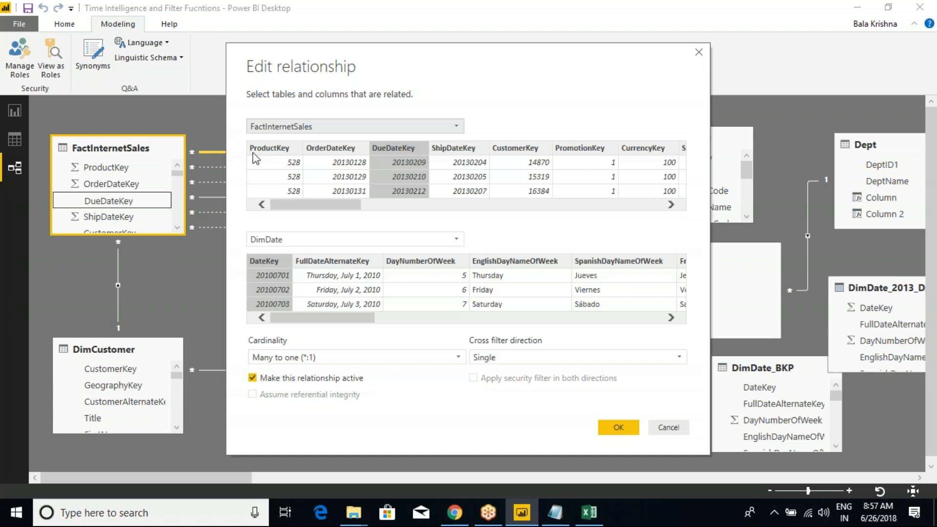
left_click_drag(299, 62, 449, 71)
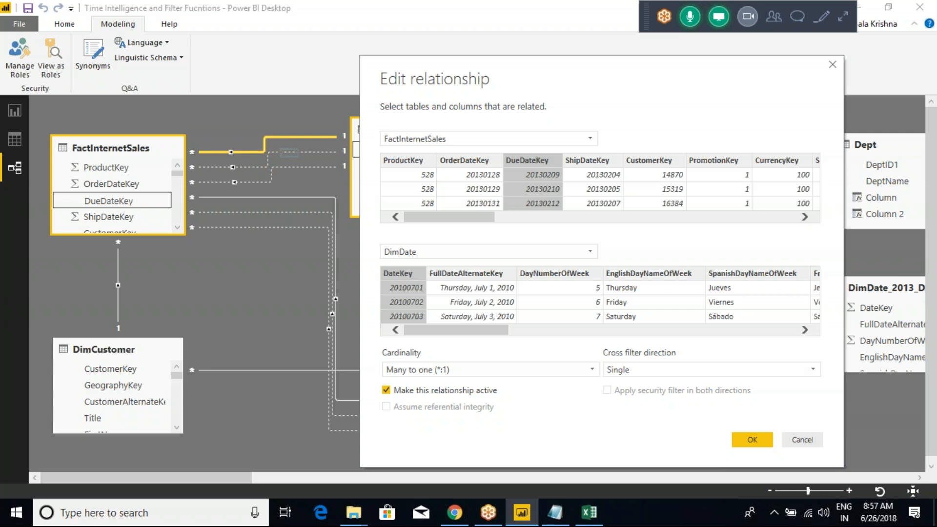
mouse_move(281, 149)
left_mouse_down()
mouse_move(308, 158)
mouse_move(296, 172)
left_mouse_up()
mouse_move(216, 152)
left_mouse_down()
mouse_move(188, 149)
mouse_move(134, 179)
mouse_move(160, 204)
left_mouse_up()
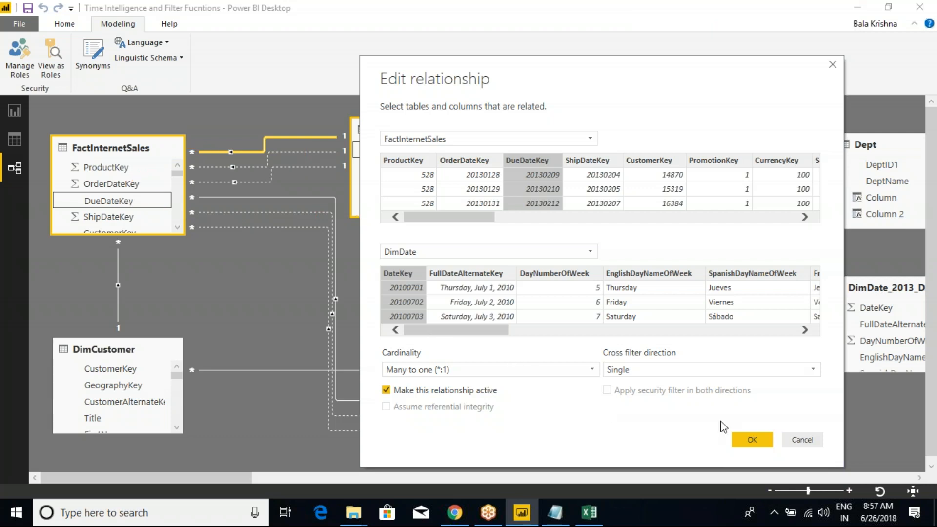
left_click(801, 439)
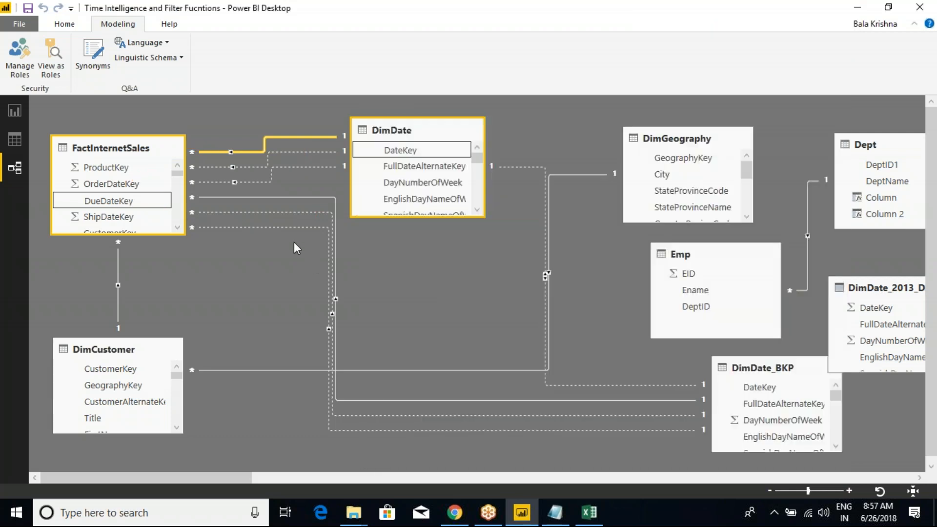
Try to make the inactive OrderDateKey relationship between FactInternetSales and DimDate active, and cancel the edit
left_click(272, 163)
left_click(267, 160)
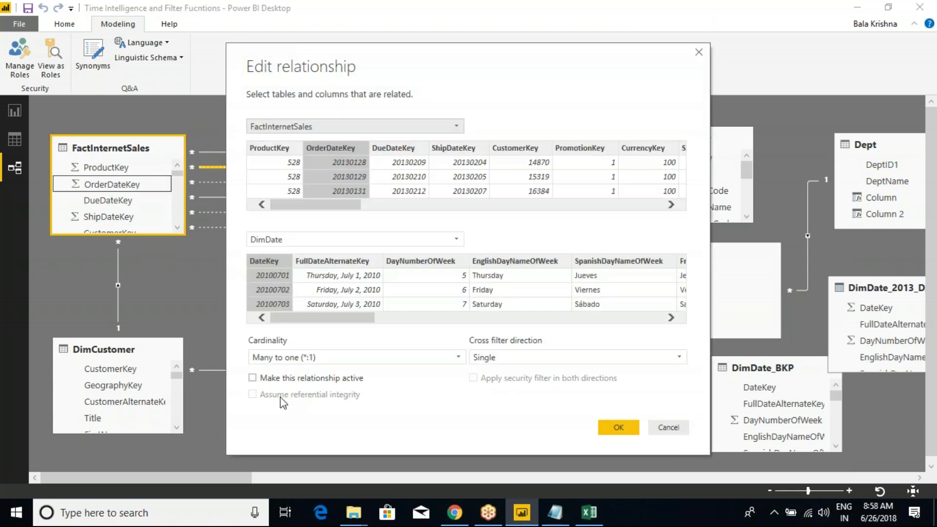
left_click(252, 378)
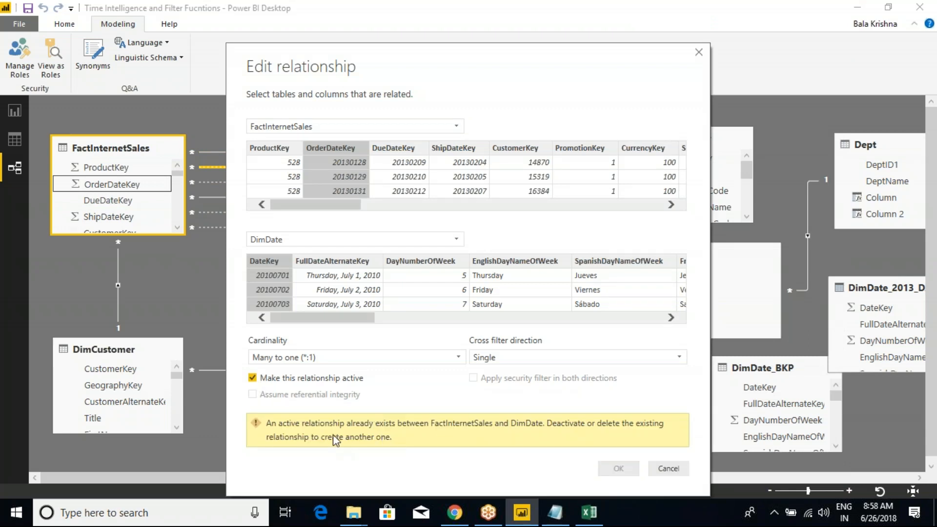
key("ctrl+shift+d")
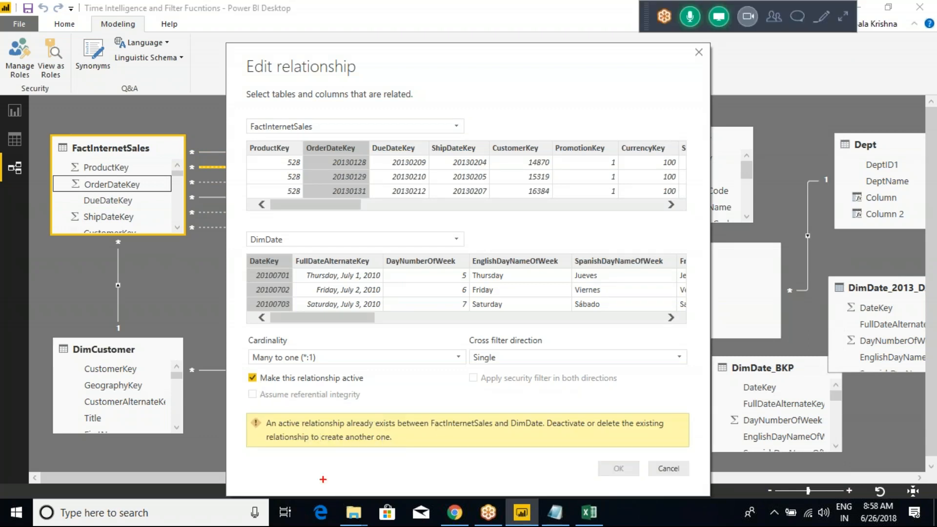
mouse_move(261, 412)
left_mouse_down()
mouse_move(460, 454)
mouse_move(511, 390)
left_mouse_up()
left_click_drag(539, 433, 545, 410)
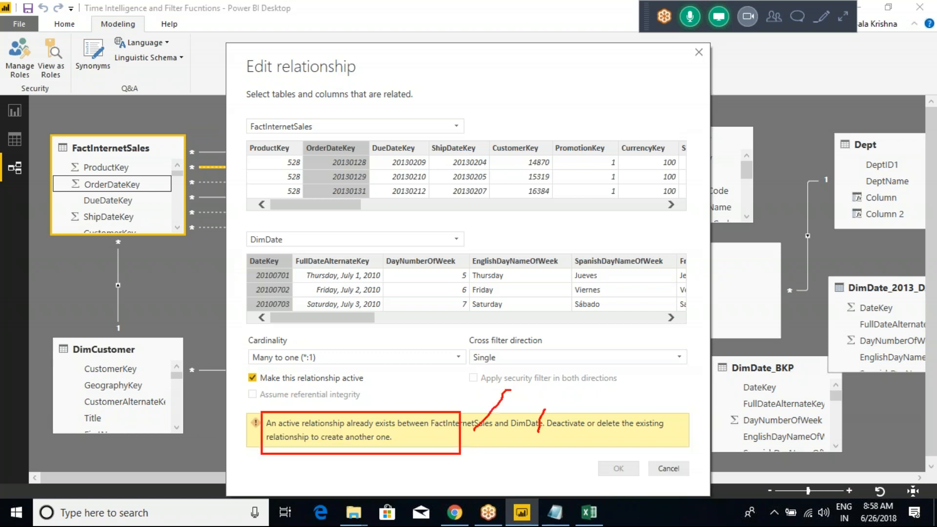
key("Escape")
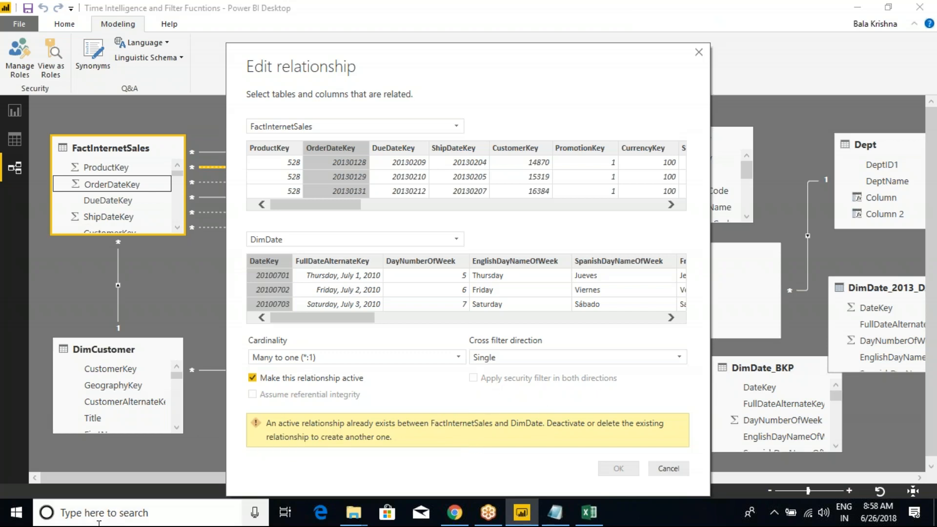
key("ctrl+shift+d")
left_click_drag(220, 360, 356, 398)
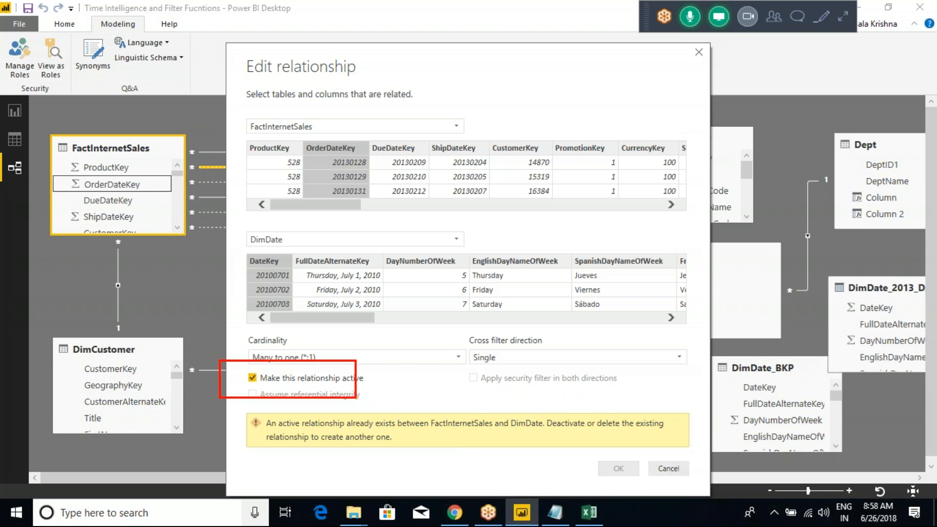
key("Escape")
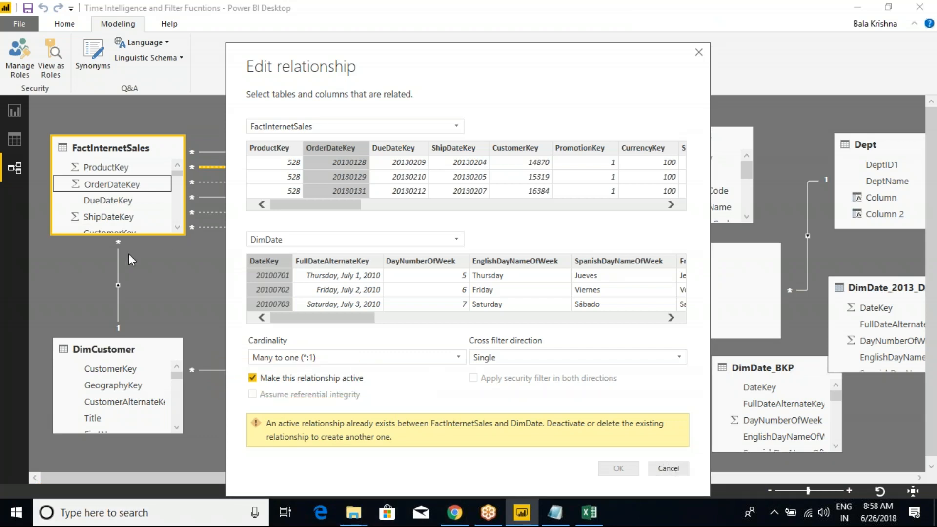
left_click(666, 470)
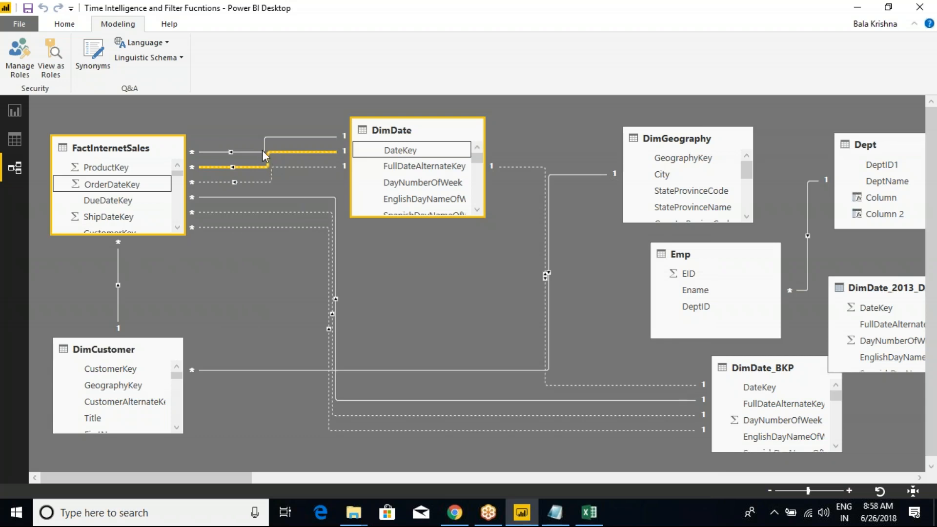
Check the DueDateKey relationship's active setting without changing it, and compare the date links between FactInternetSales and DimDate in the model diagram
double_click(277, 139)
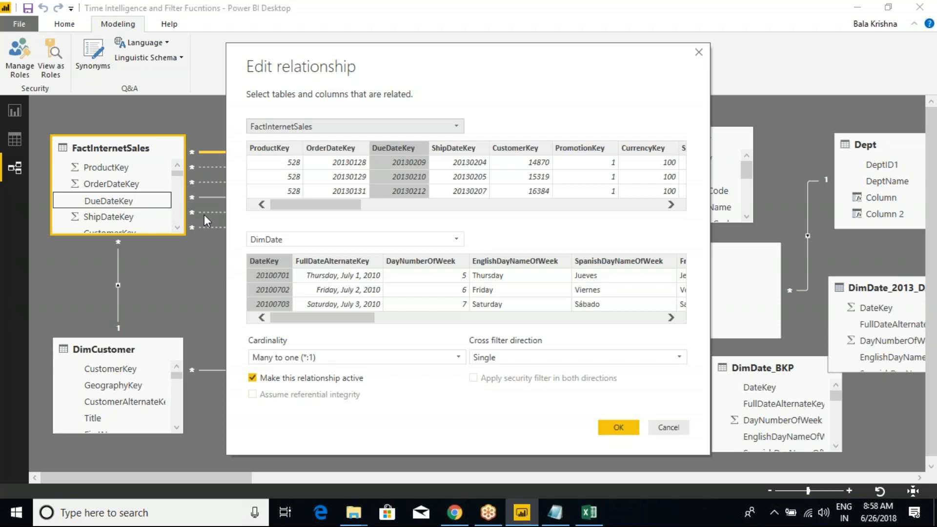
left_click(668, 428)
key("ctrl+2")
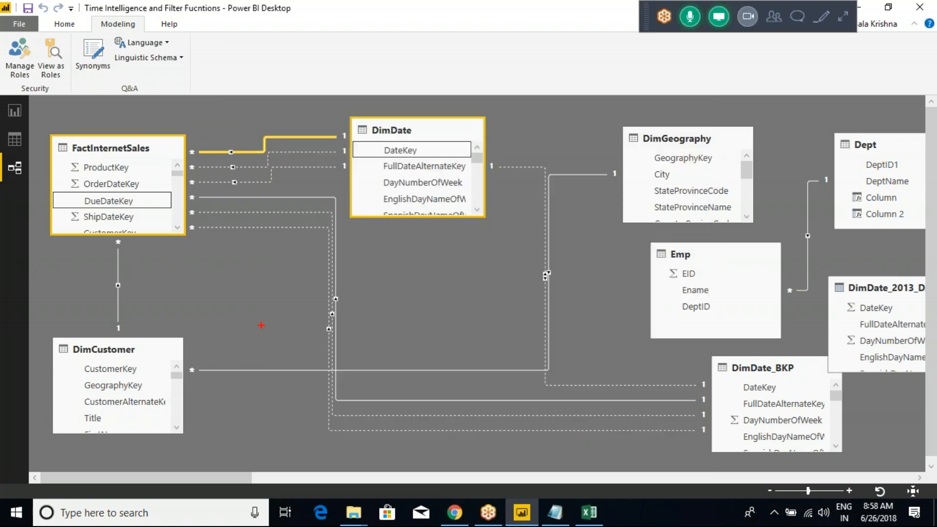
mouse_move(55, 115)
left_mouse_down()
mouse_move(200, 184)
mouse_move(199, 388)
mouse_move(560, 400)
left_mouse_up()
left_click_drag(269, 152, 254, 186)
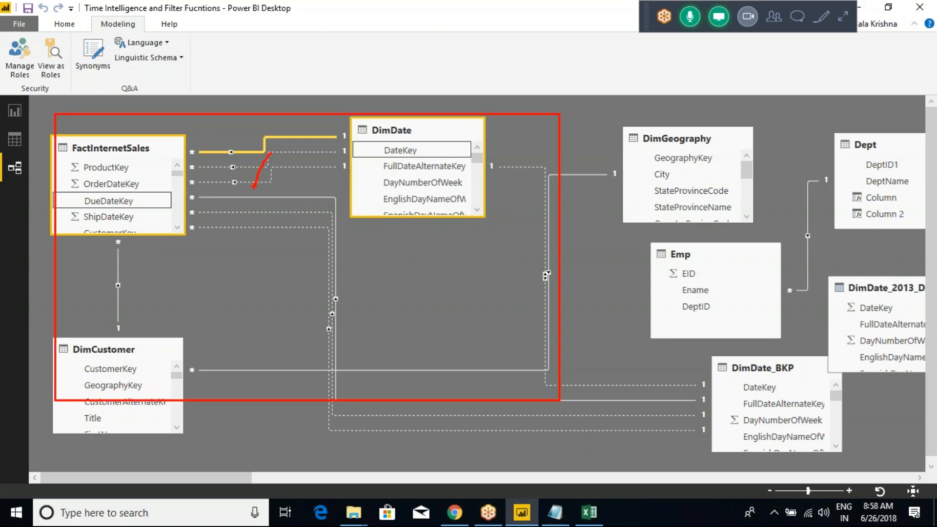
key("Escape")
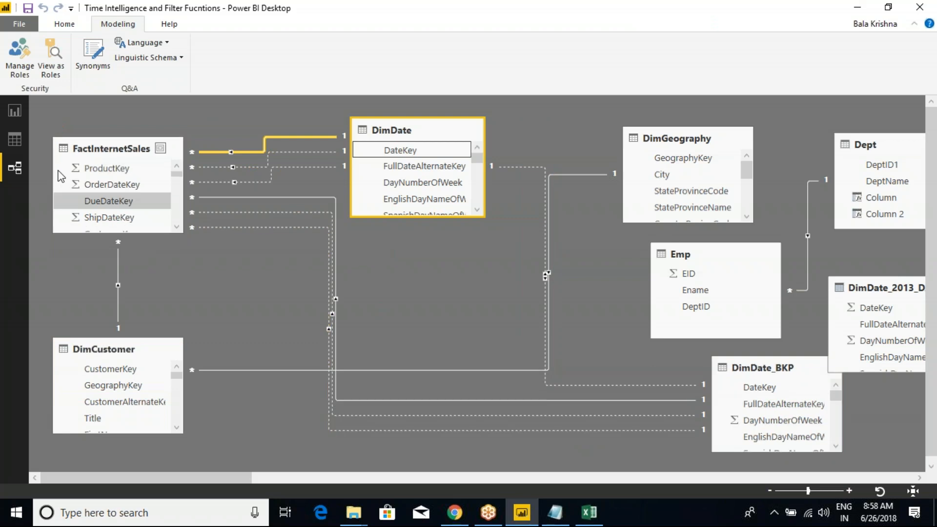
left_click(180, 199)
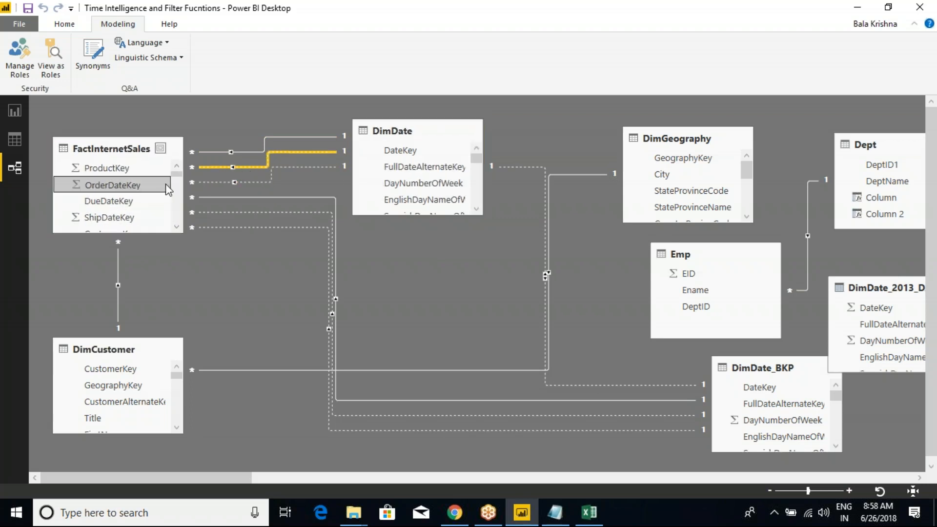
key("alt+Tab")
key("alt+Tab")
key("alt+Tab")
key("alt+Tab")
key("alt+Tab")
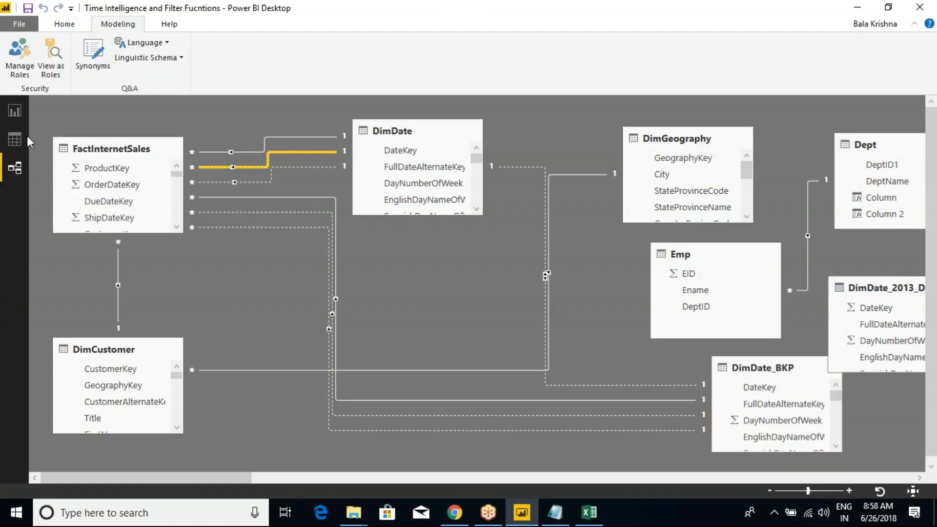
Reopen the formula of Measure 6 in the report and remove the empty parentheses after USERELATIONSHIP
left_click(15, 111)
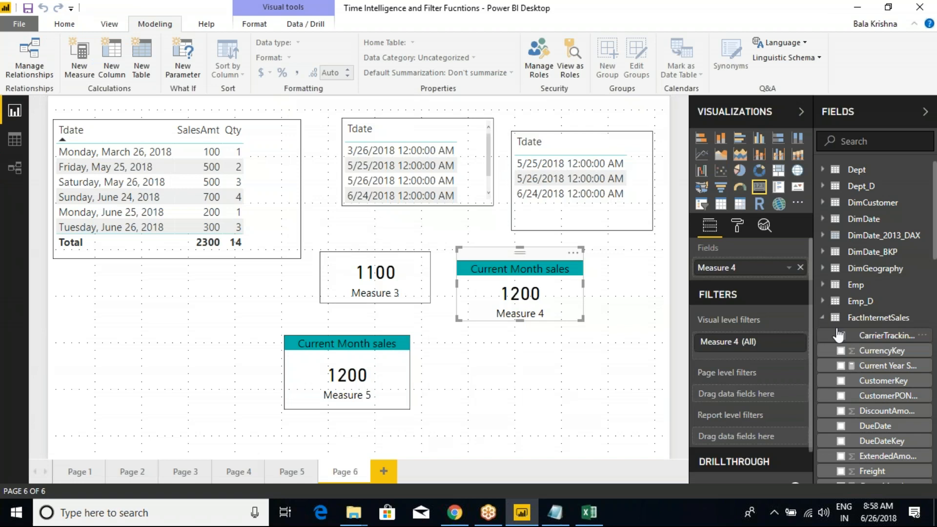
scroll(859, 342, "down", 3)
scroll(862, 344, "down", 5)
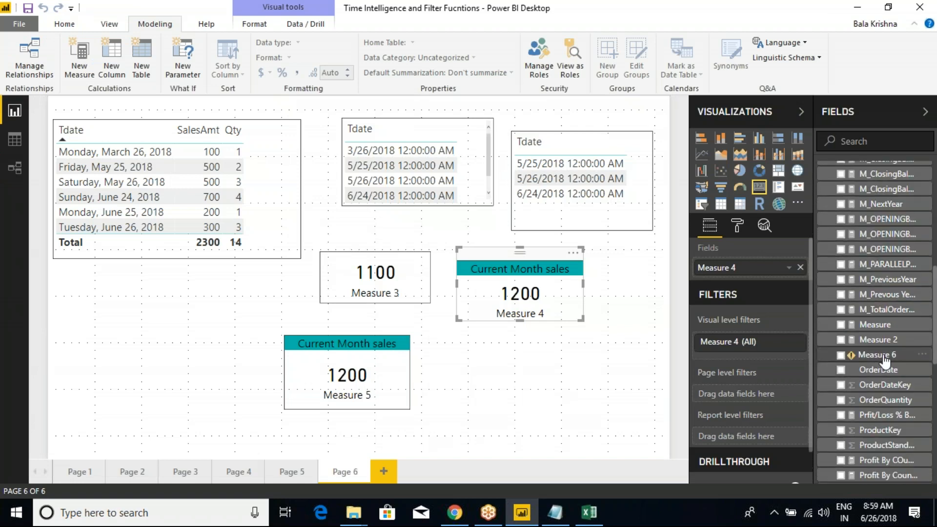
left_click(876, 355)
key("BackSpace")
key("BackSpace")
key("BackSpace")
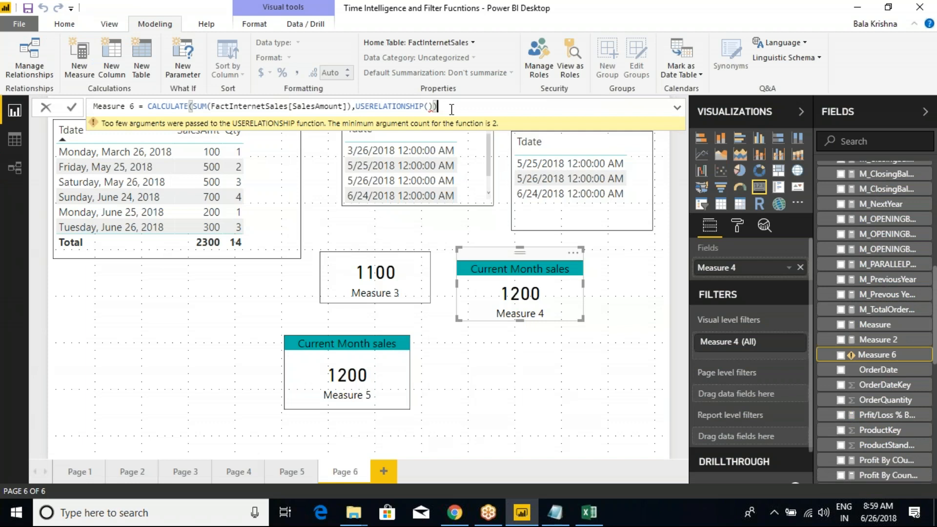
Enter FactInternetSales[OrderDateKey] as the first argument of USERELATIONSHIP in Measure 6
type("(")
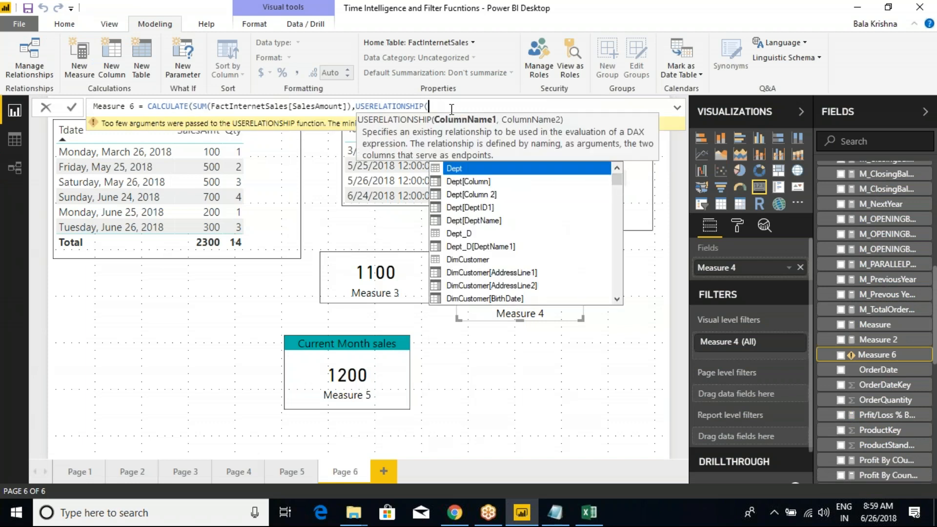
type("or")
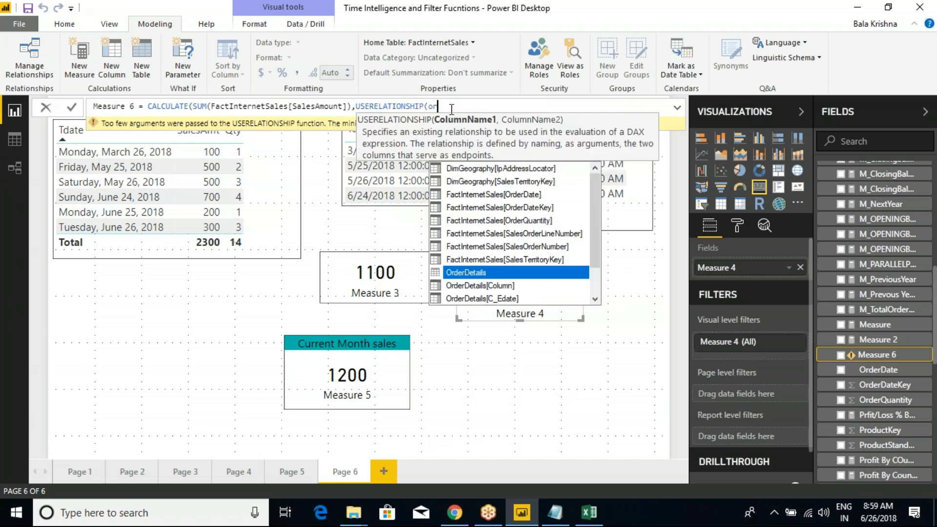
type("derdate")
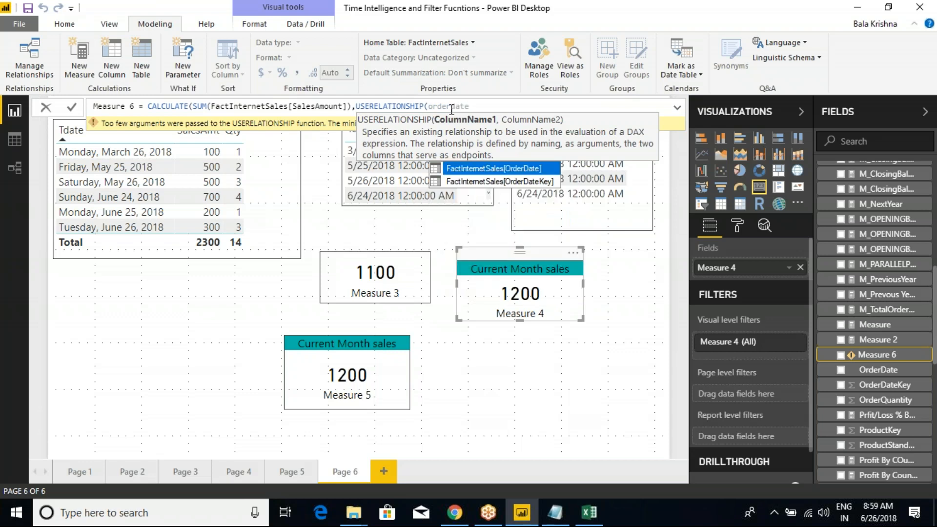
key("Down")
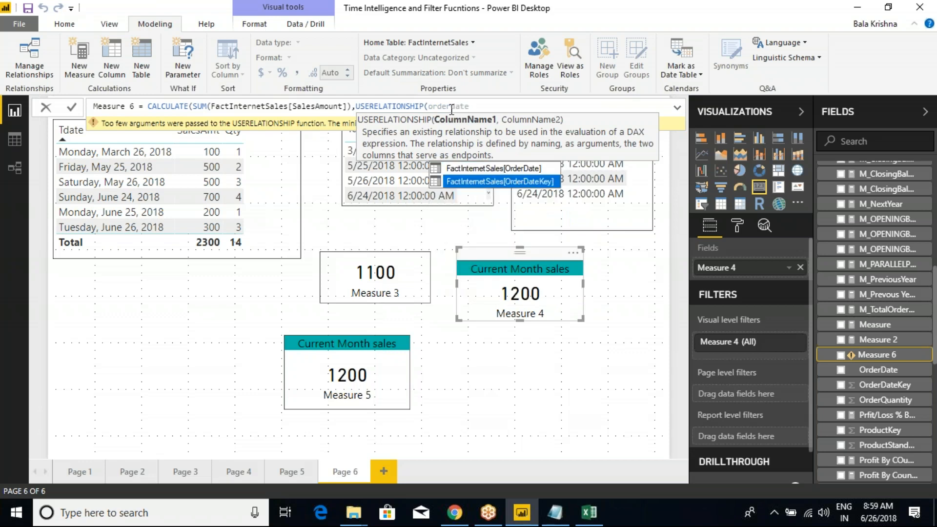
key("Tab")
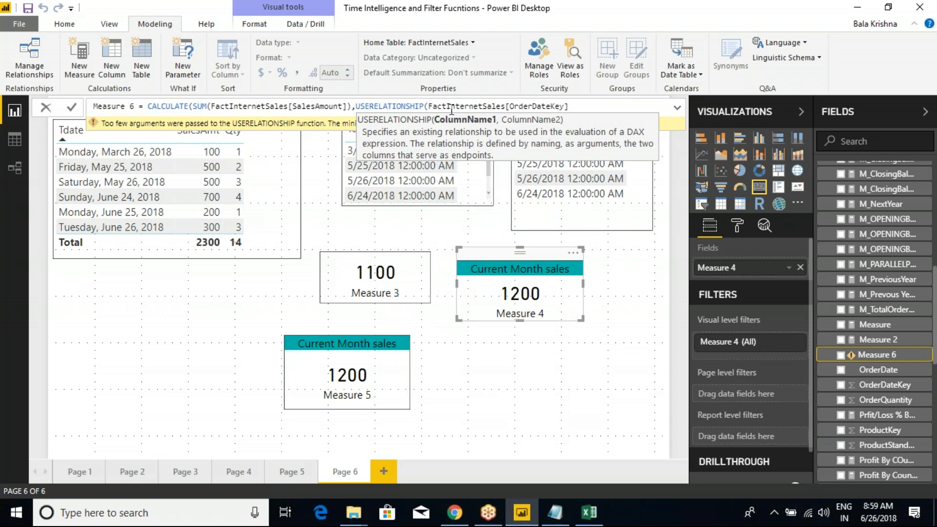
type(",")
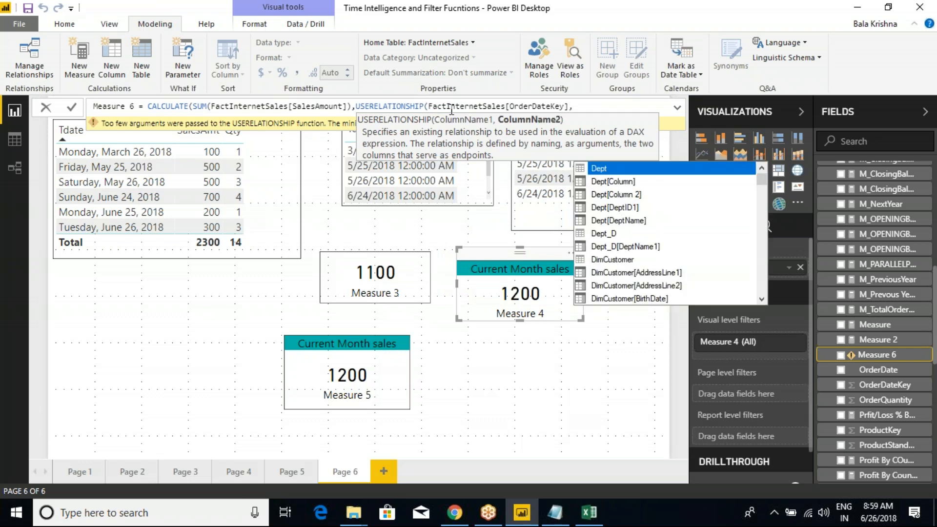
Add DimDate[DateKey] as the second USERELATIONSHIP argument, close both functions and commit Measure 6
mouse_move(359, 96)
left_mouse_down()
mouse_move(368, 107)
mouse_move(566, 115)
mouse_move(245, 145)
mouse_move(266, 154)
left_mouse_up()
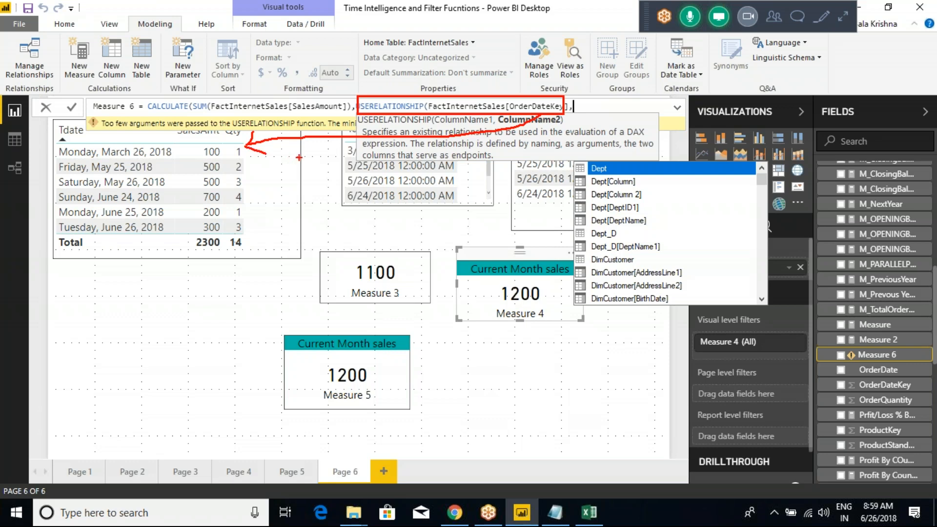
key("Escape")
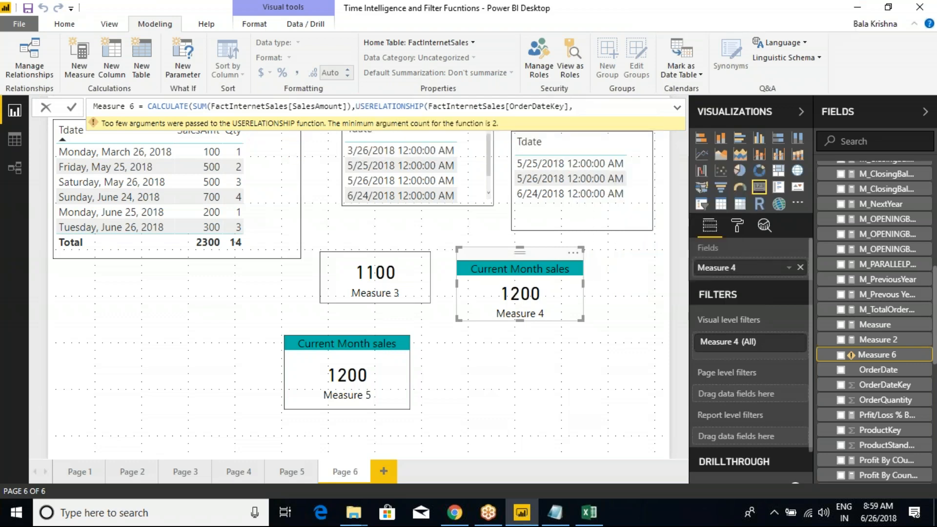
type("datekey")
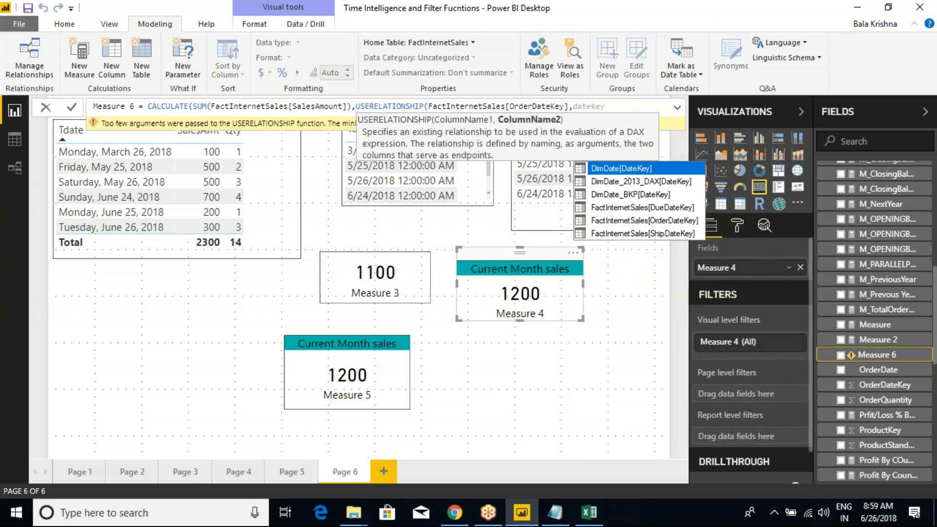
key("Tab")
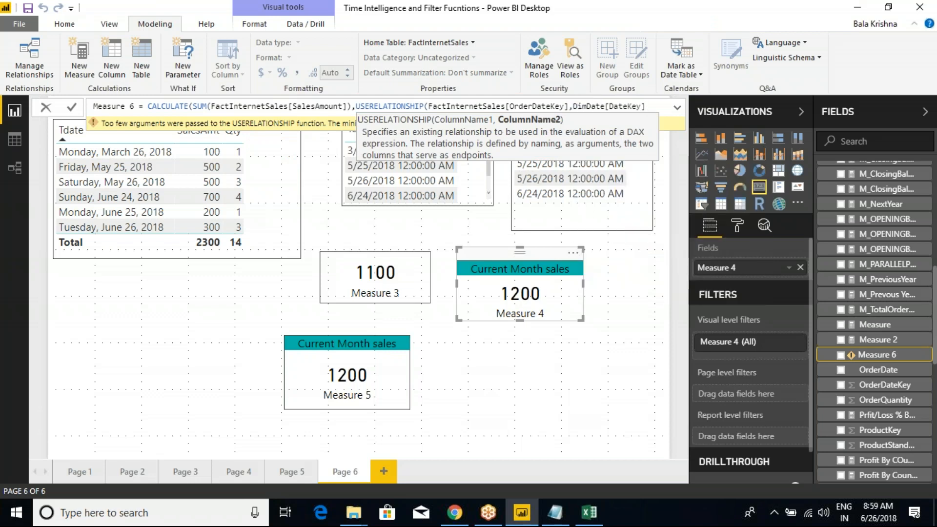
type("))")
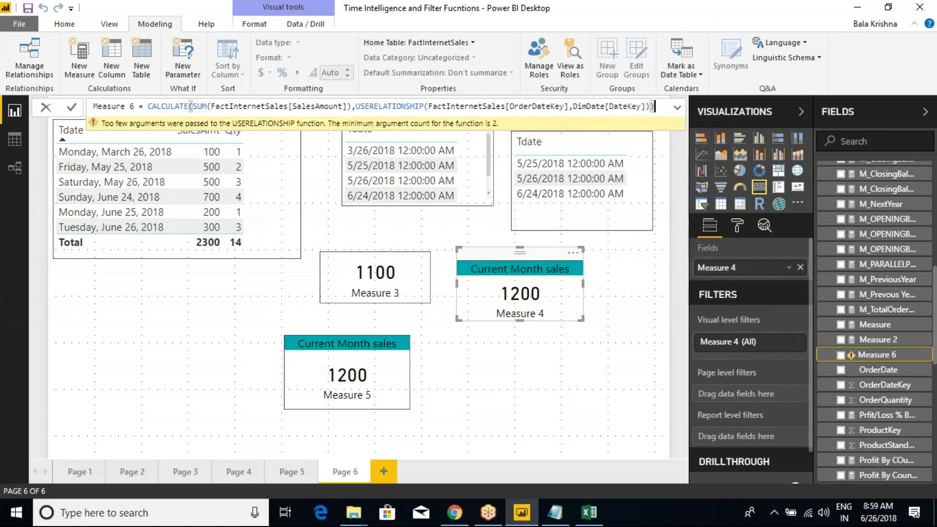
key("Return")
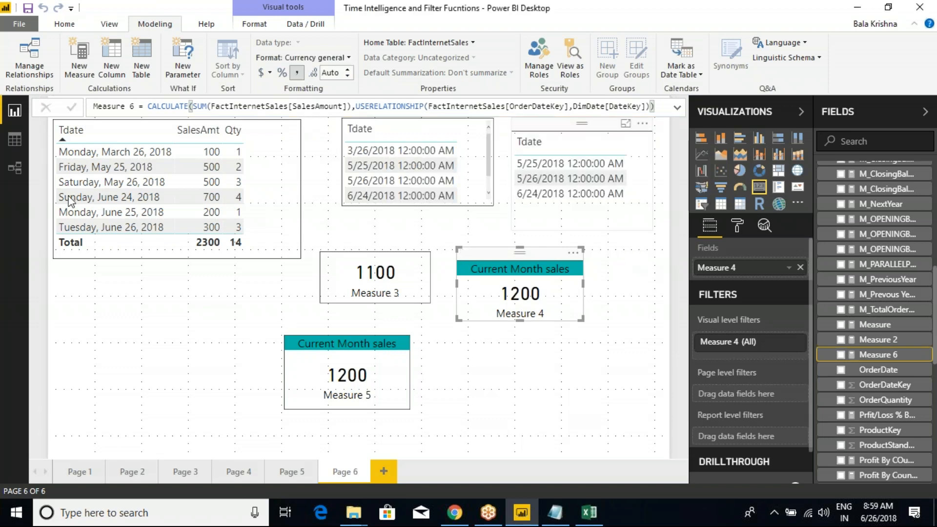
Examine how OrderDateKey in FactInternetSales links to DateKey in DimDate in the model diagram
left_click(14, 169)
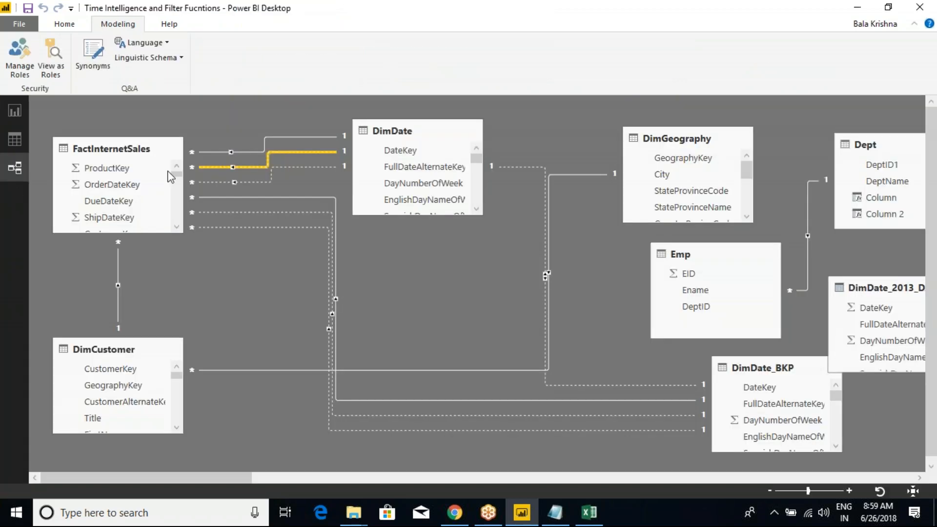
left_click_drag(73, 177, 145, 194)
left_click_drag(373, 139, 437, 160)
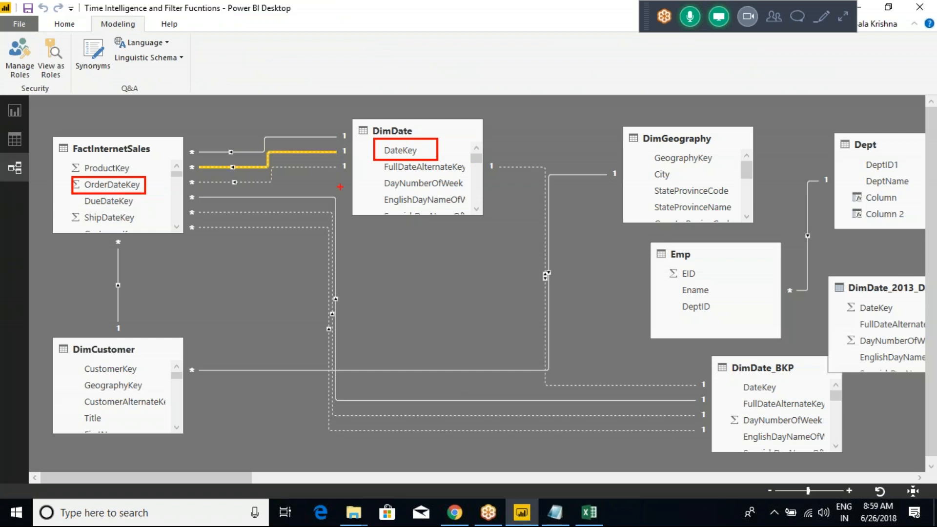
mouse_move(139, 188)
left_mouse_down()
mouse_move(246, 223)
mouse_move(283, 198)
left_mouse_up()
left_click_drag(372, 161, 317, 182)
key("Escape")
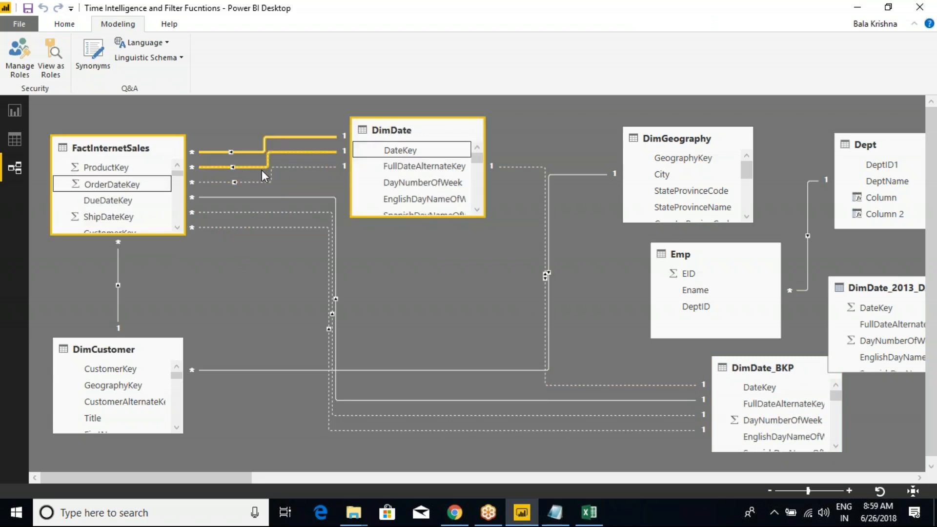
Return to the report and review the USERELATIONSHIP function and its column arguments in the formula of Measure 6
left_click(18, 112)
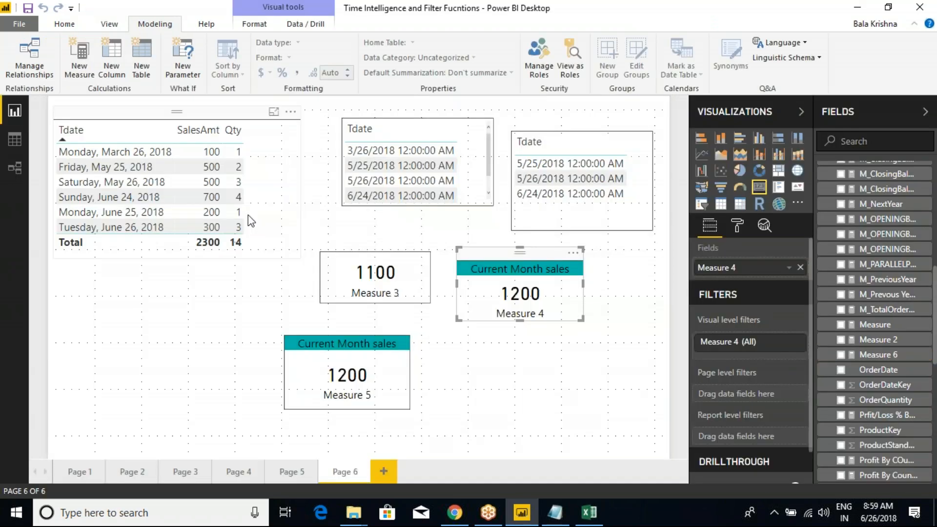
left_click(876, 354)
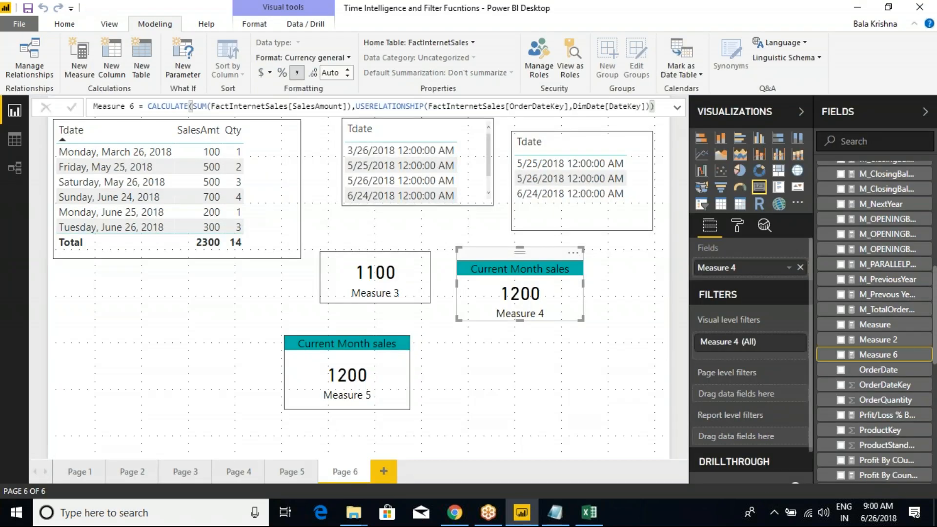
double_click(390, 106)
left_click_drag(483, 107, 595, 108)
left_click(605, 107)
left_click(6, 169)
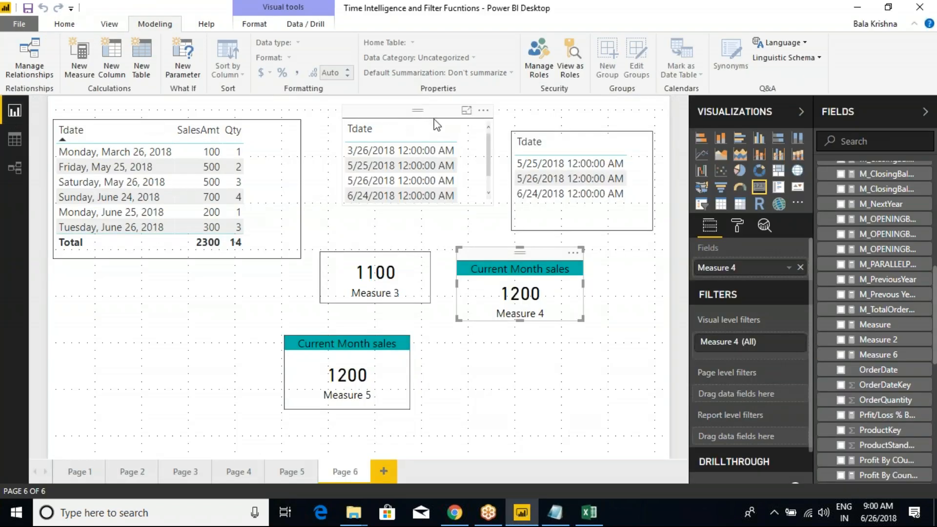
Review the formula of Measure 6 and return to the report
left_click(878, 354)
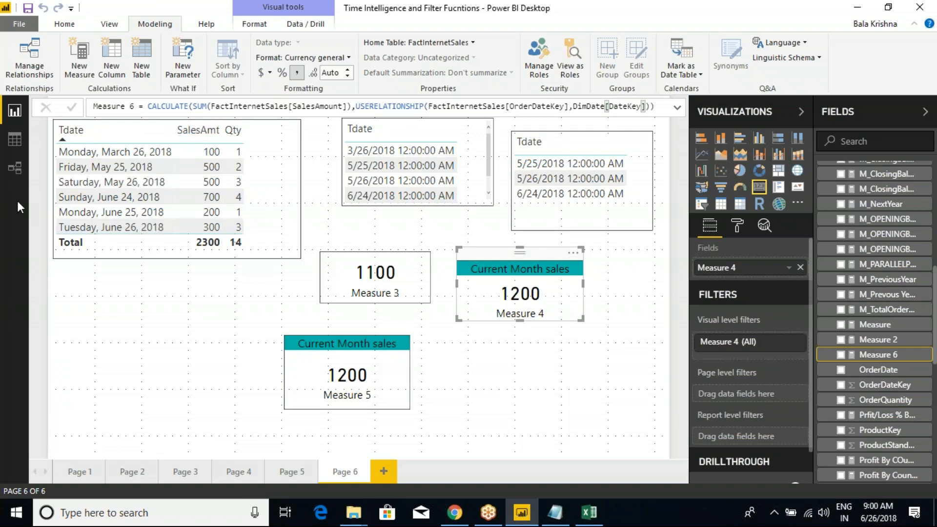
left_click(14, 141)
left_click(14, 110)
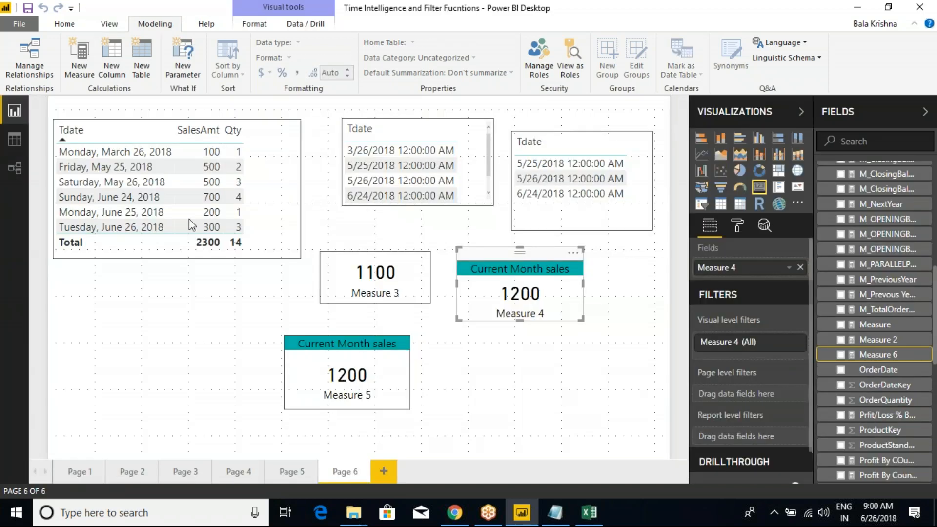
Add a new report page with a card visual showing SalesAmount from FactInternetSales
left_click(375, 471)
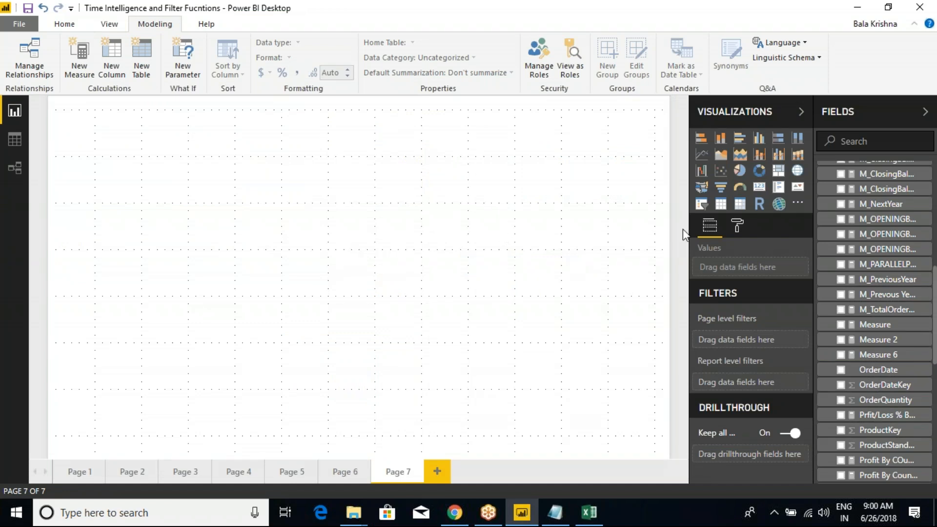
left_click(760, 187)
left_click_drag(152, 200, 229, 241)
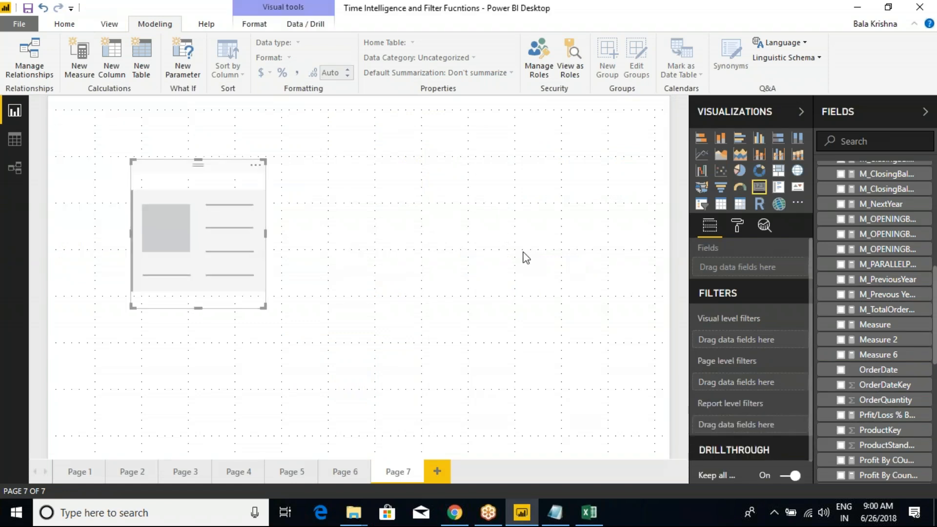
scroll(868, 317, "up", 10)
scroll(870, 278, "down", 10)
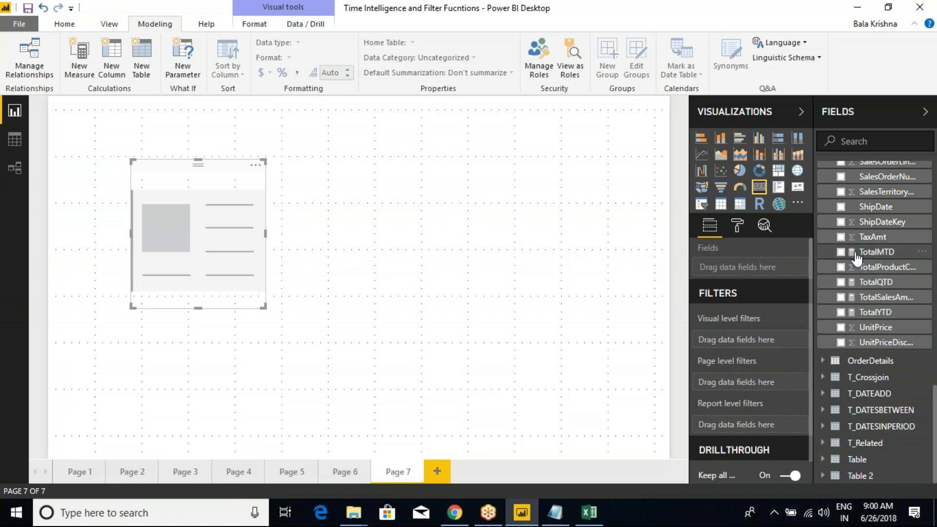
scroll(855, 259, "up", 3)
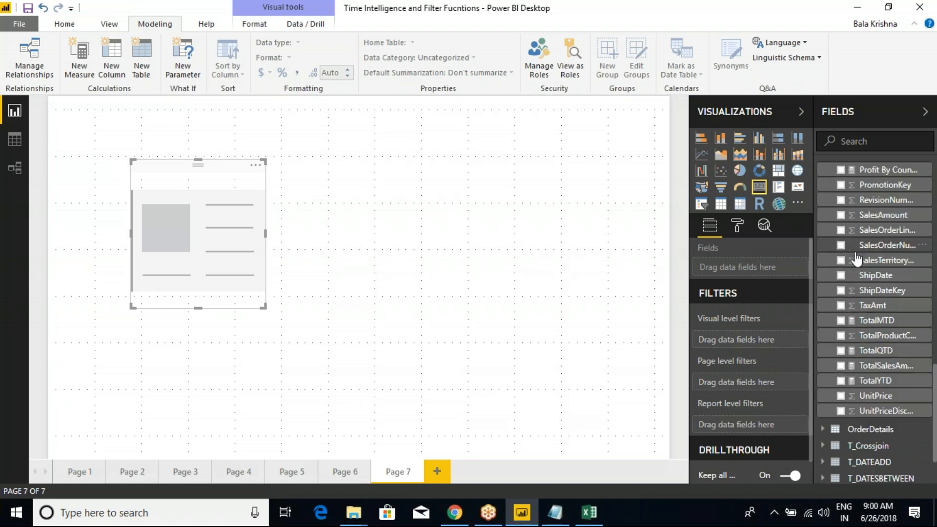
left_click(856, 214)
Set the SalesAmount card's data label display units to None and its text size to 31
left_click(739, 226)
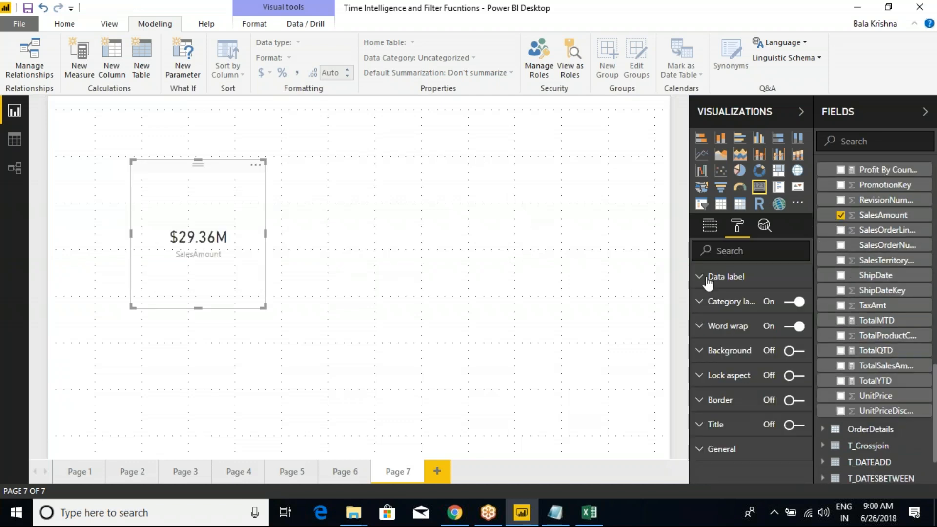
left_click(708, 276)
left_click(759, 326)
left_click(755, 357)
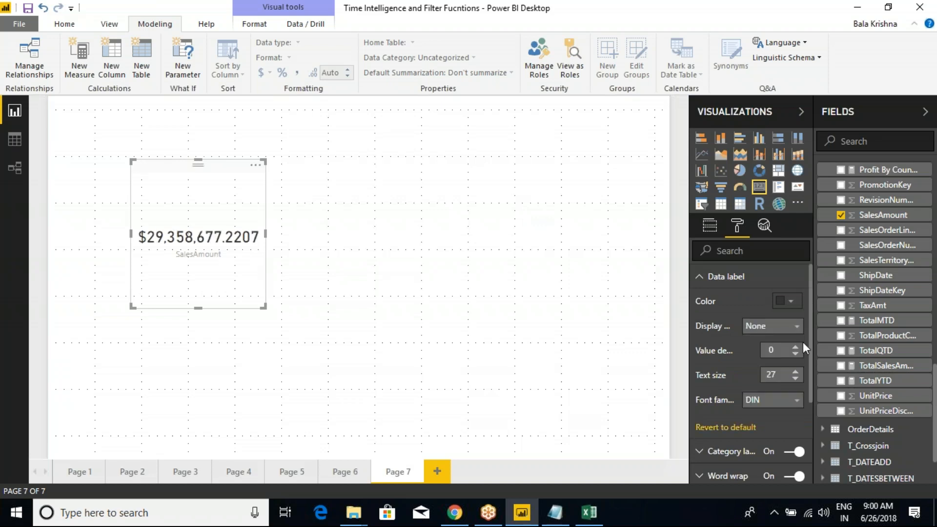
left_click(796, 372)
left_click(796, 372)
left_click(796, 372)
left_click(796, 372)
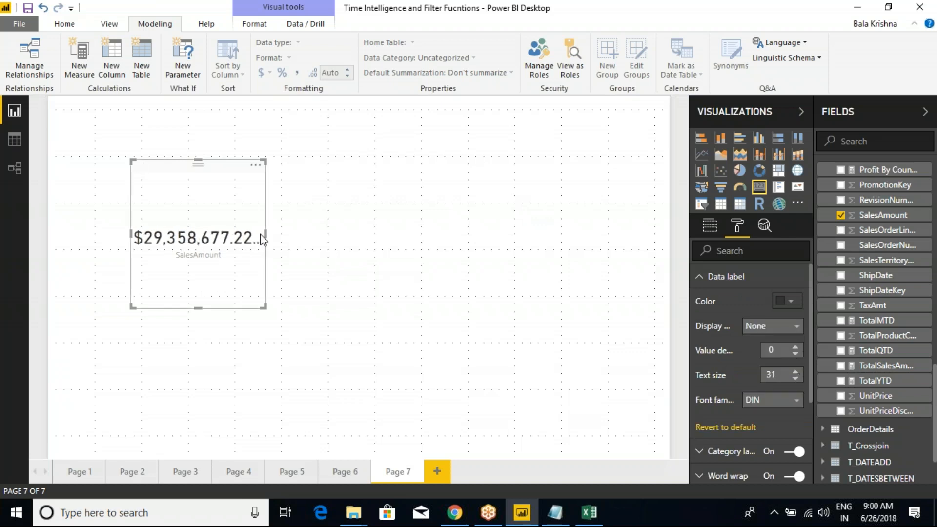
Widen the SalesAmount card so the full value fits, and reduce its height to a compact box
left_click_drag(266, 236, 303, 227)
left_click(508, 285)
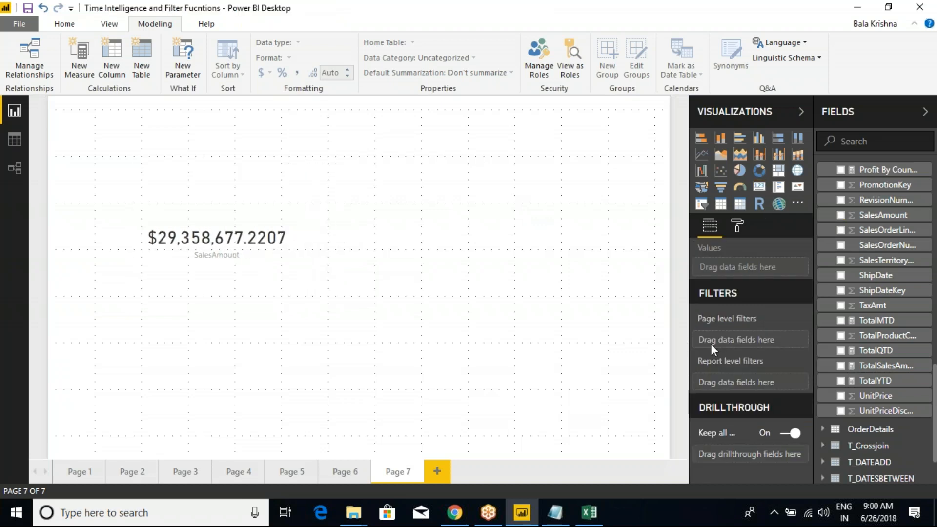
left_click(273, 195)
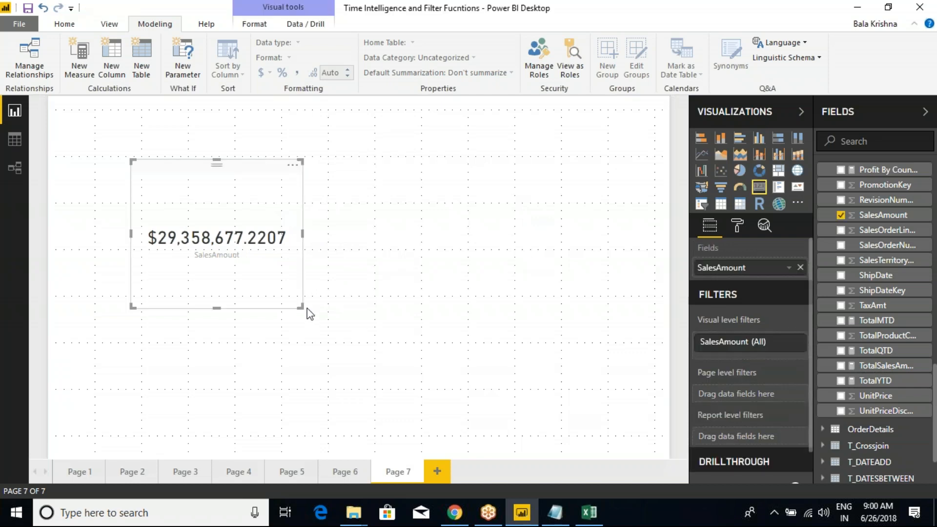
left_click_drag(300, 306, 301, 291)
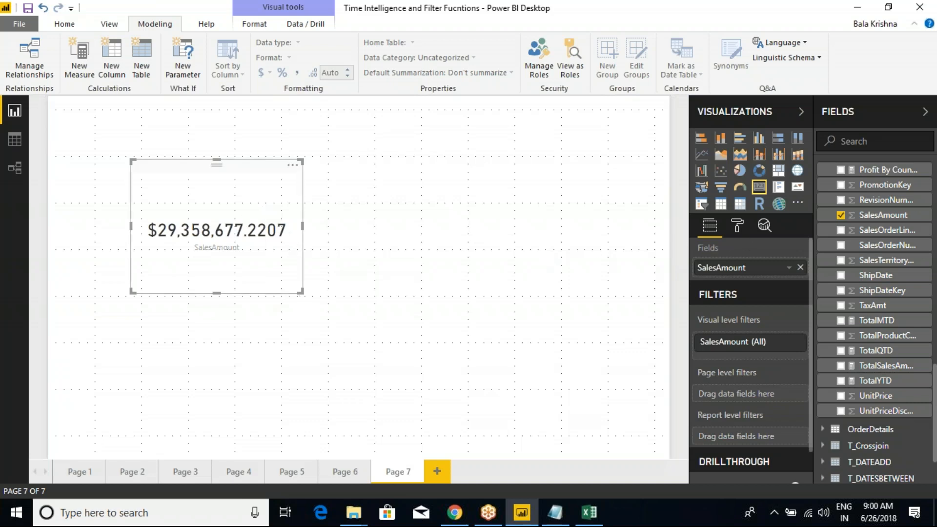
left_click_drag(300, 293, 294, 252)
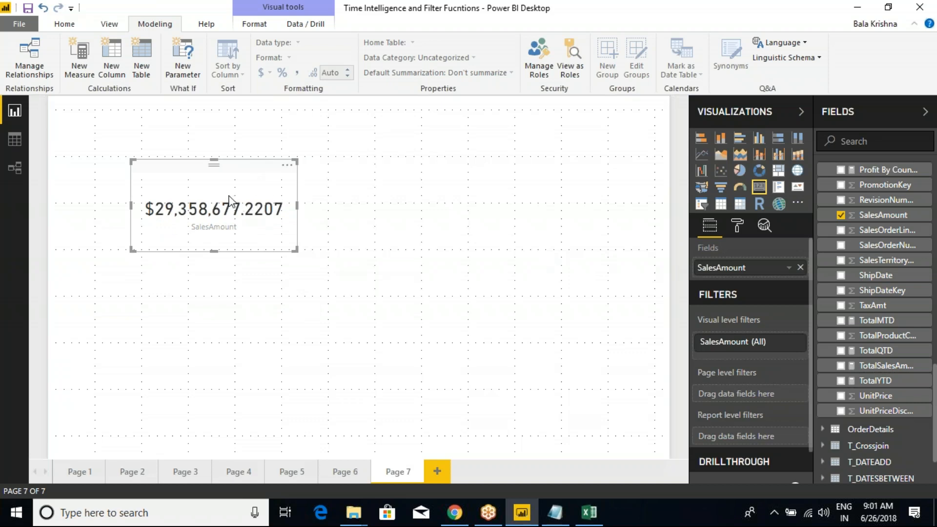
Duplicate the SalesAmount card and place the copy beside the original on the same page
left_click(264, 169)
left_click(259, 167)
left_click(396, 192)
key("ctrl+v")
left_click_drag(462, 183, 459, 170)
Turn on the border for both SalesAmount cards
left_click(738, 227)
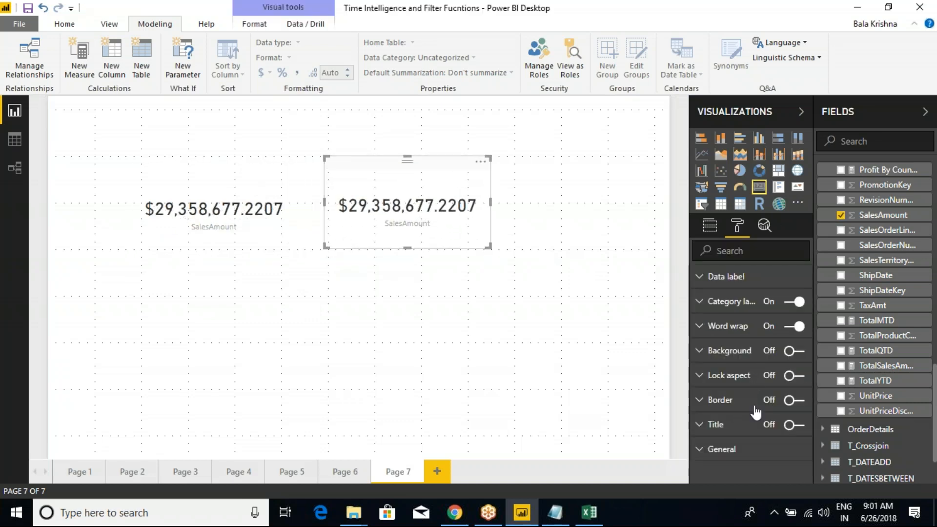
left_click(796, 400)
left_click(233, 168)
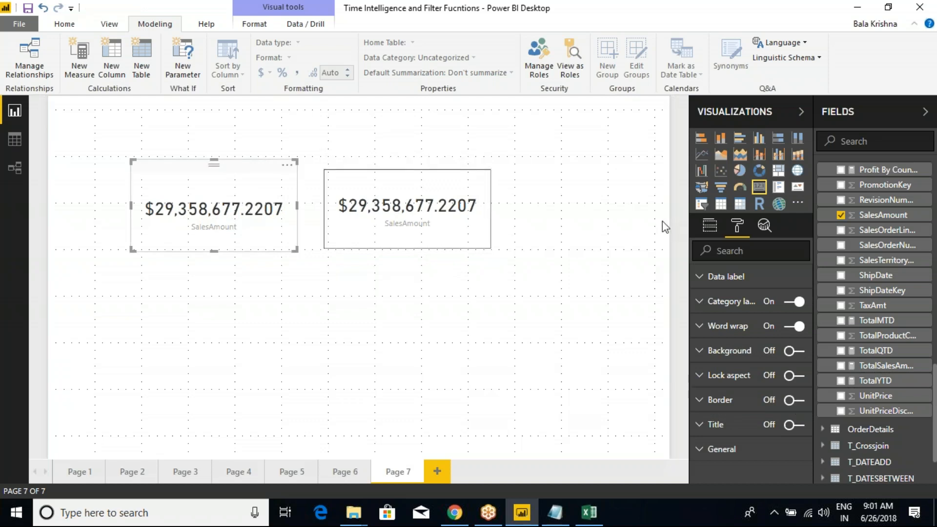
left_click(797, 400)
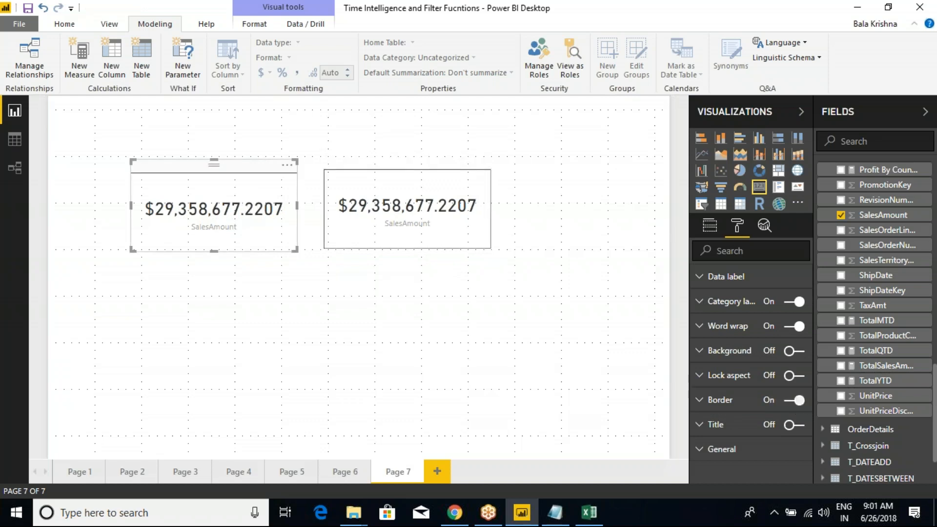
left_click(342, 161)
left_click(364, 177)
left_click(318, 265)
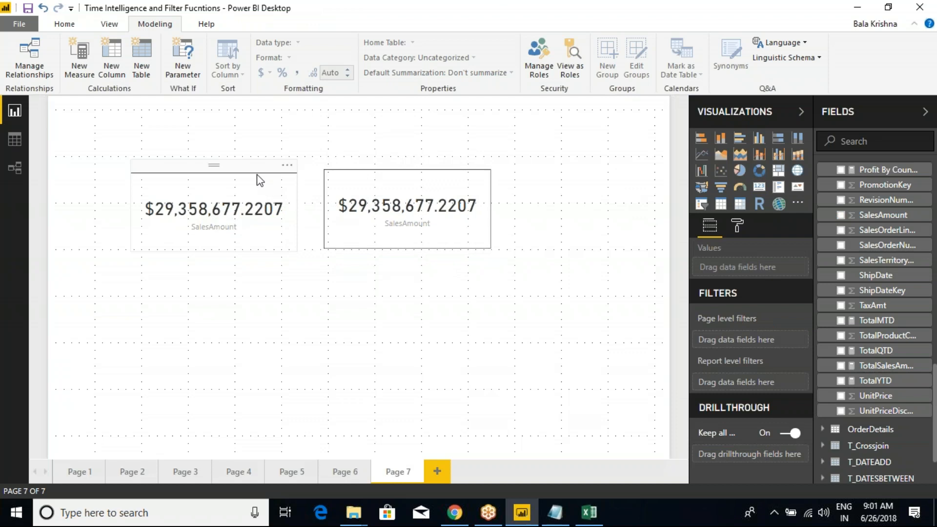
Replace SalesAmount with Measure 6 in the duplicated card and enlarge that card slightly
left_click(395, 177)
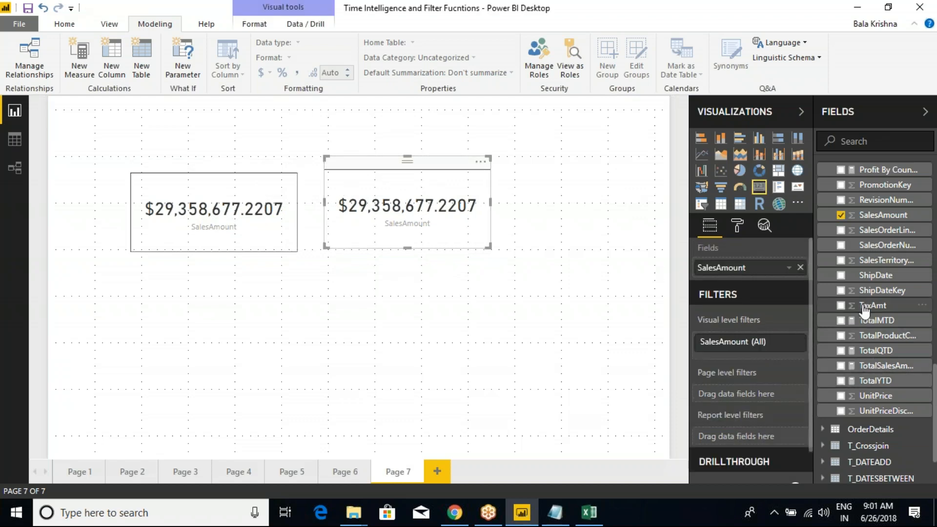
scroll(865, 310, "up", 3)
scroll(865, 310, "up", 6)
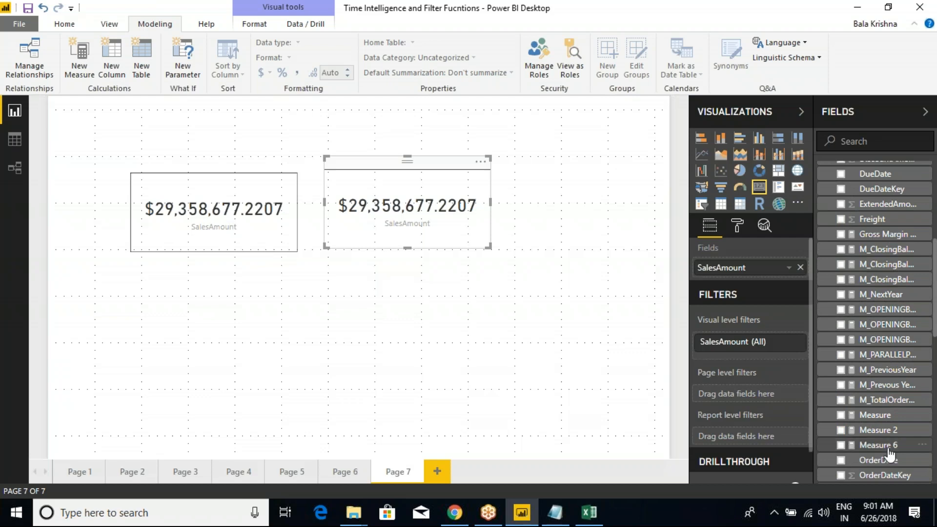
scroll(879, 434, "down", 3)
left_click_drag(879, 308, 776, 278)
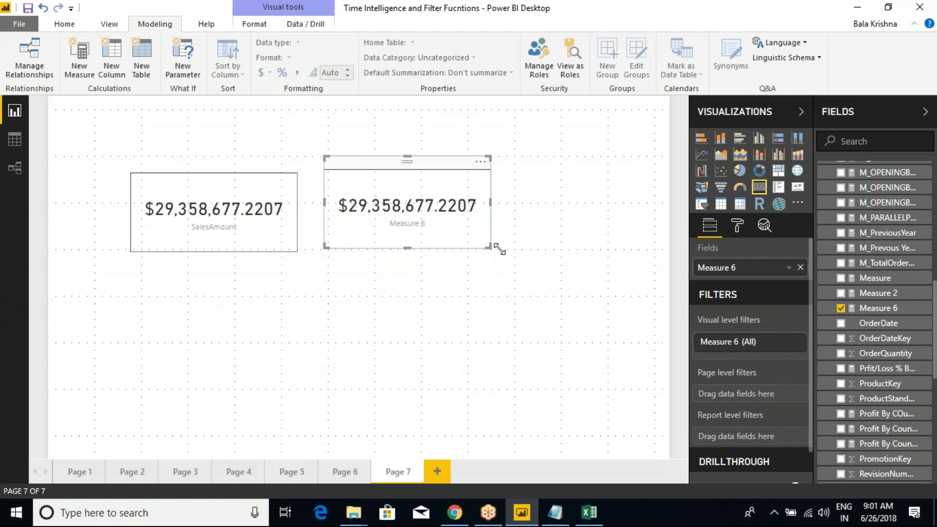
left_click_drag(490, 249, 523, 258)
Compare the SalesAmount and Measure 6 cards and check the relationship named in the formula of Measure 6
left_click(191, 174)
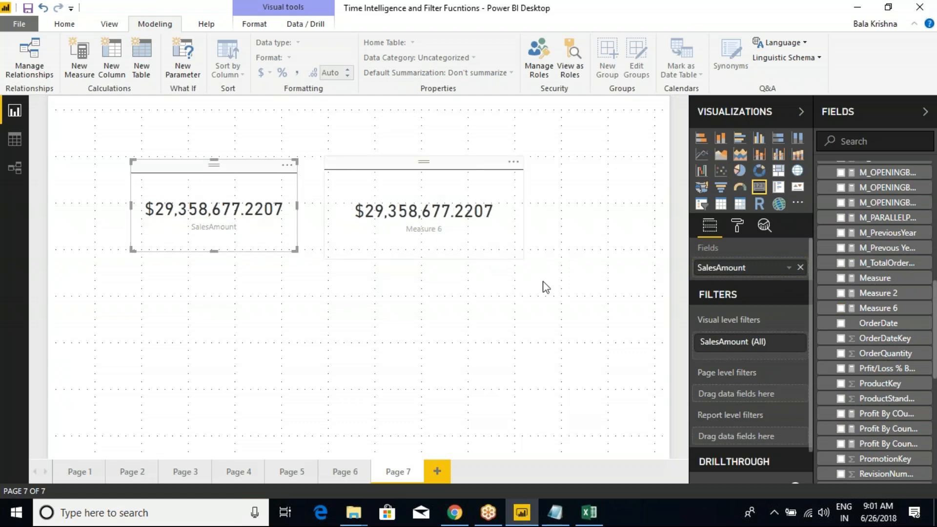
left_click(453, 209)
left_click(875, 308)
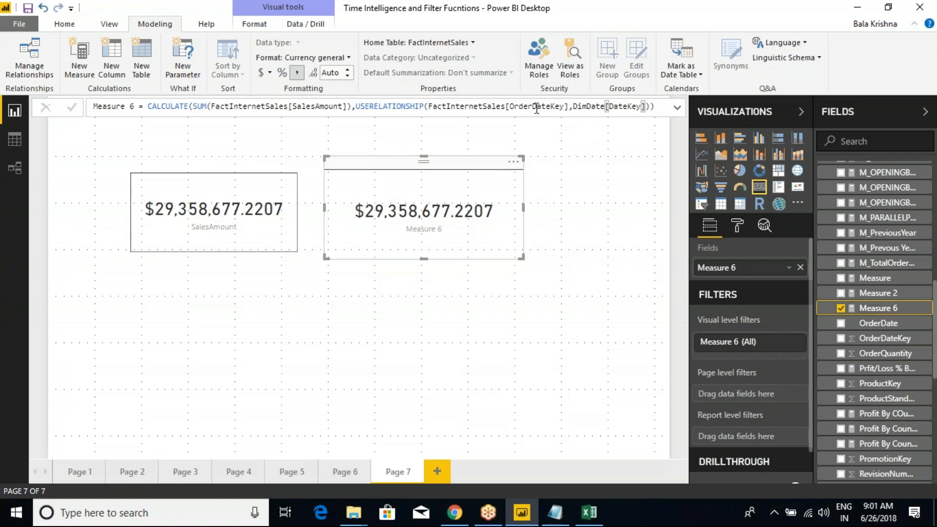
Check which FactInternetSales column the active relationship to DimDate uses in the model diagram, and return to the report
left_click(244, 165)
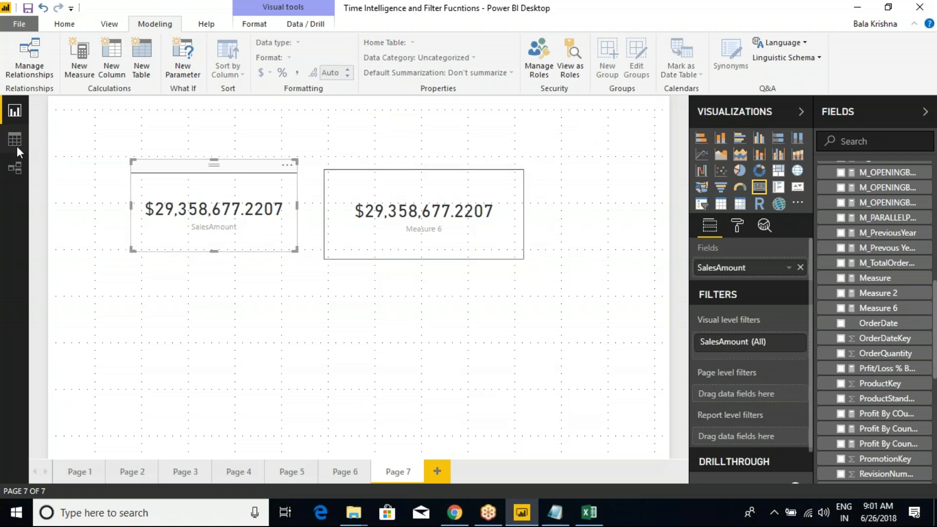
left_click(15, 167)
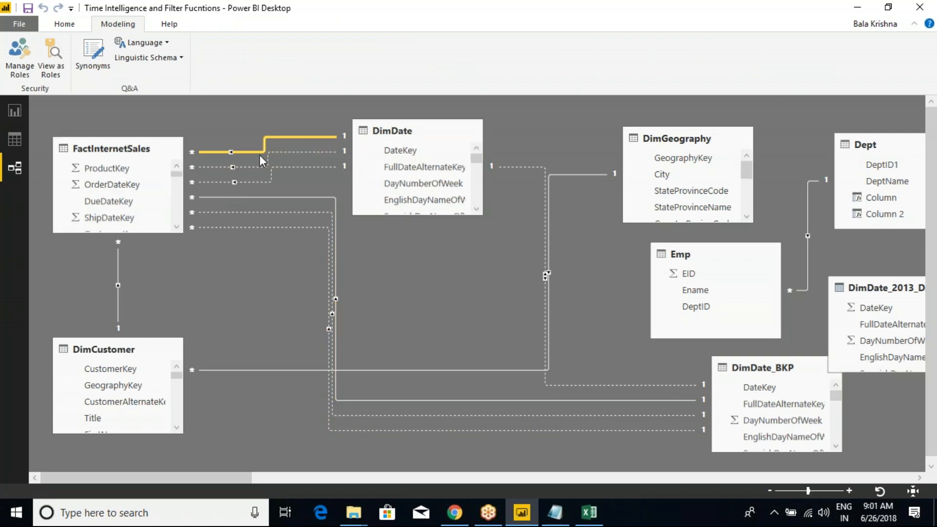
left_click(265, 142)
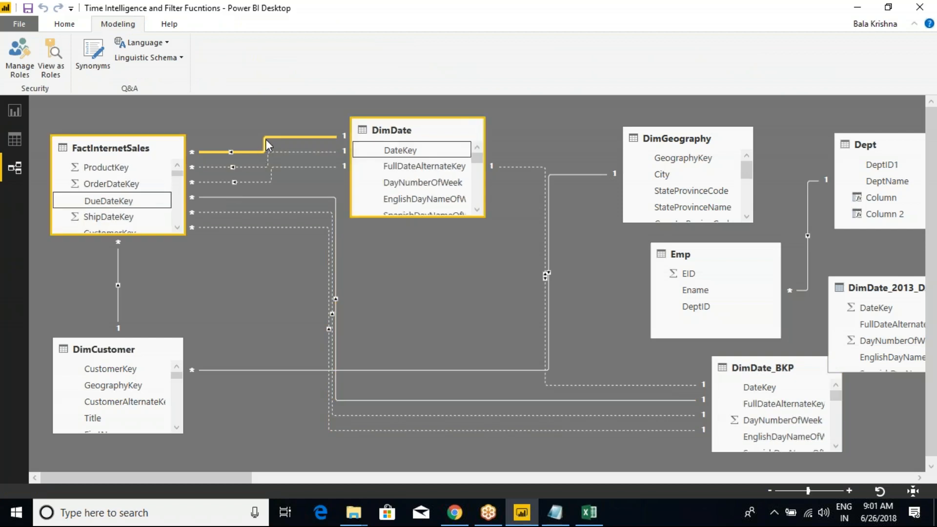
left_click(19, 112)
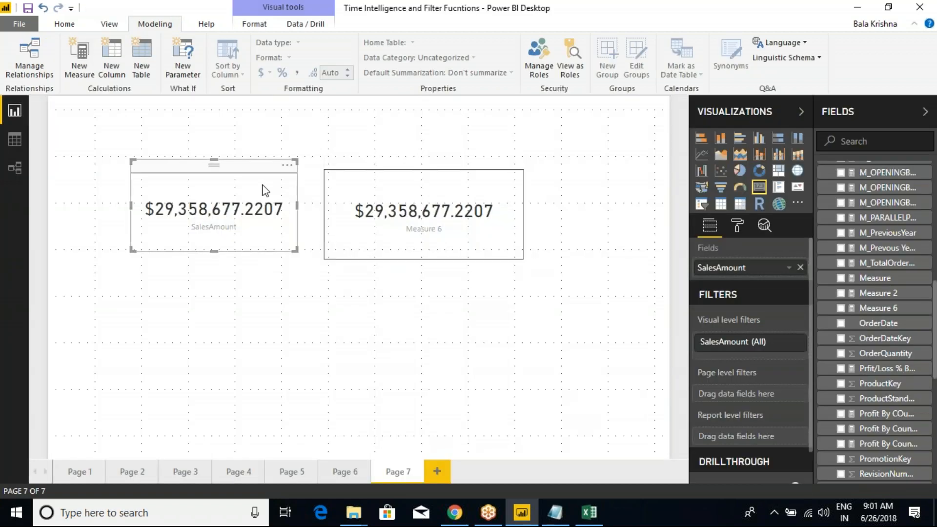
Change the first USERELATIONSHIP argument in Measure 6 to FactInternetSales[DueDateKey] and commit the formula
left_click(368, 175)
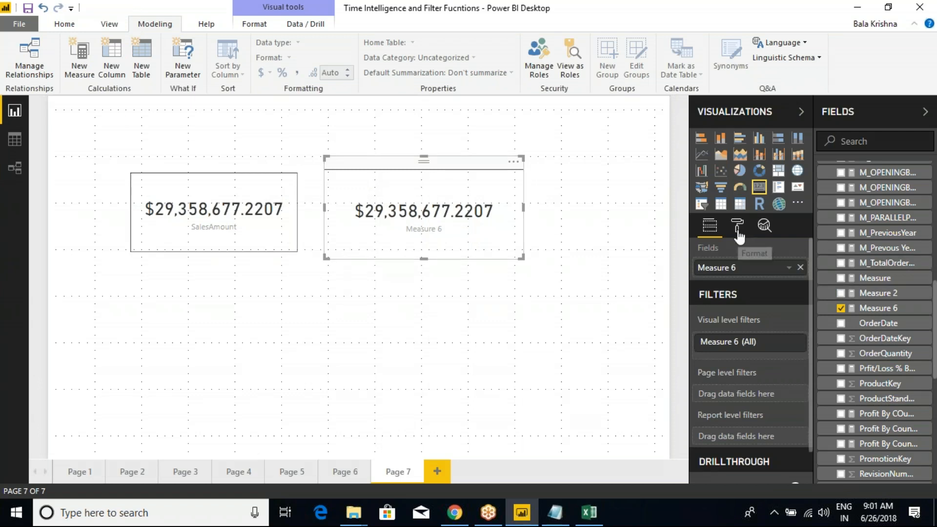
left_click(889, 317)
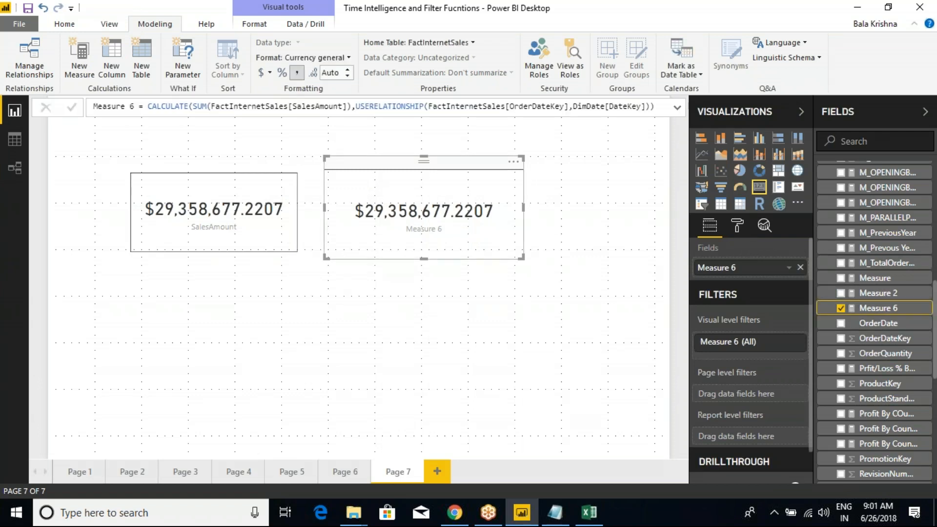
left_click_drag(568, 106, 505, 107)
key("BackSpace")
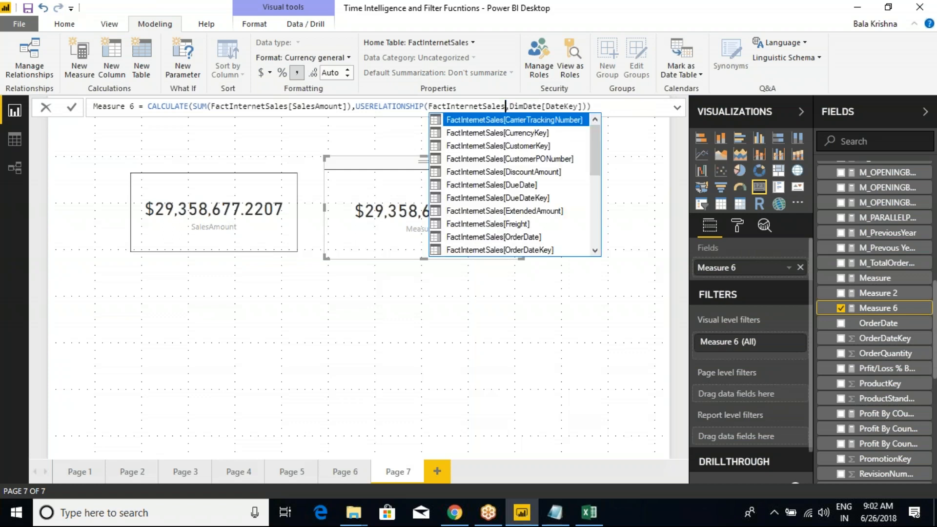
type("[due")
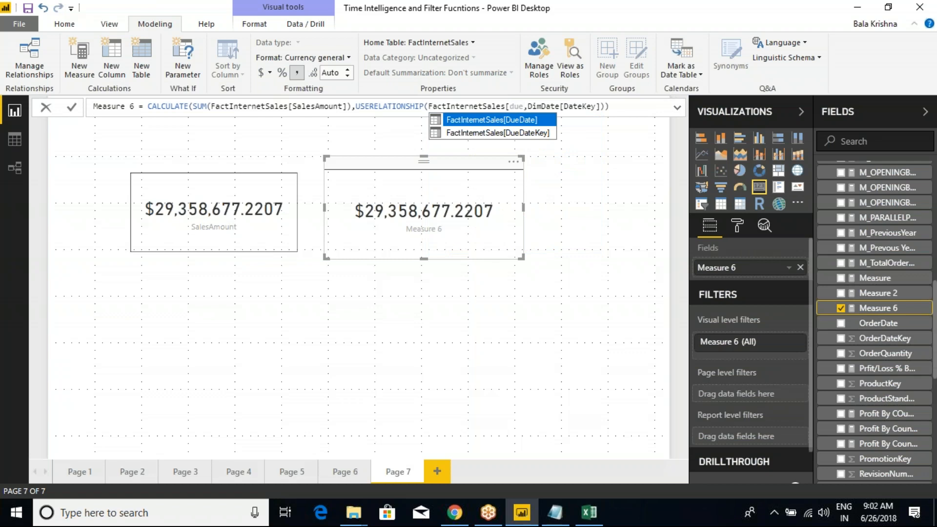
key("Down")
key("Tab")
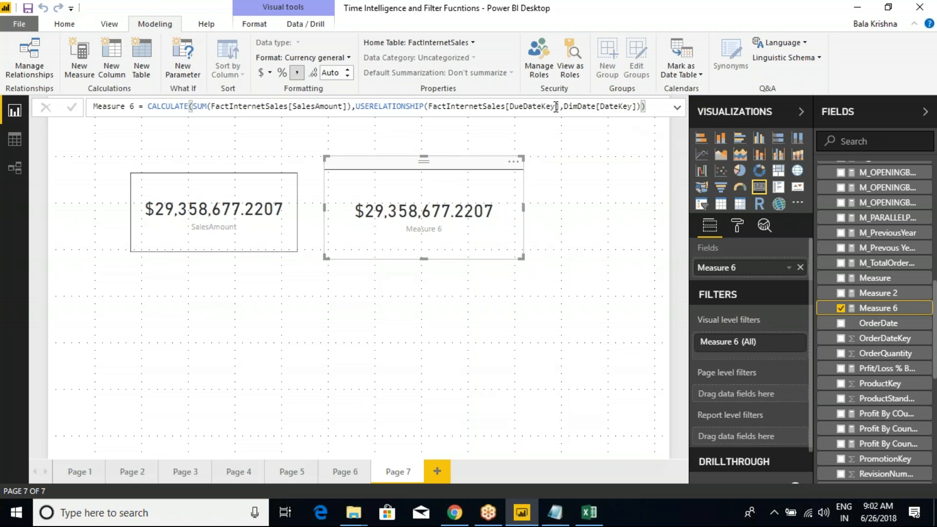
Replace DueDateKey with FactInternetSales[ShipDateKey] in the USERELATIONSHIP call of Measure 6 and commit the formula
left_click_drag(559, 106, 506, 107)
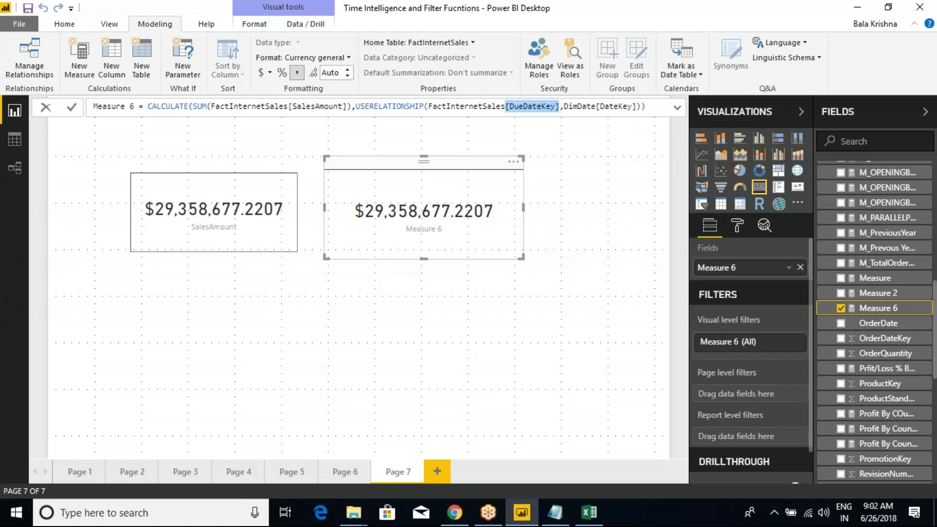
type("[")
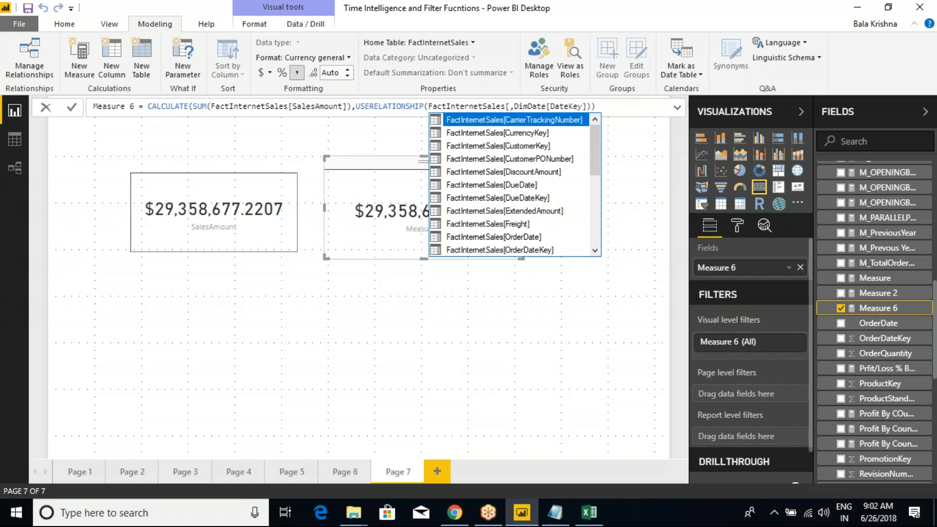
type("ship")
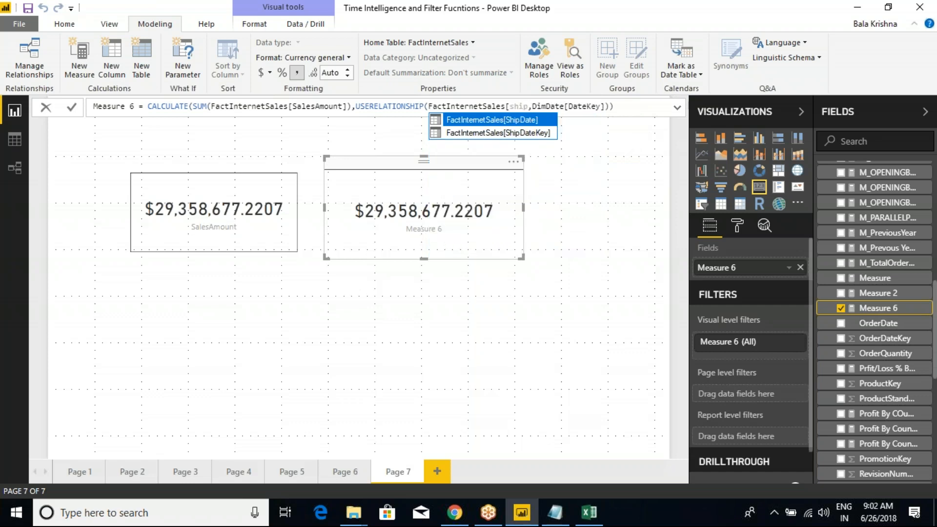
key("Down")
key("Tab")
key("Return")
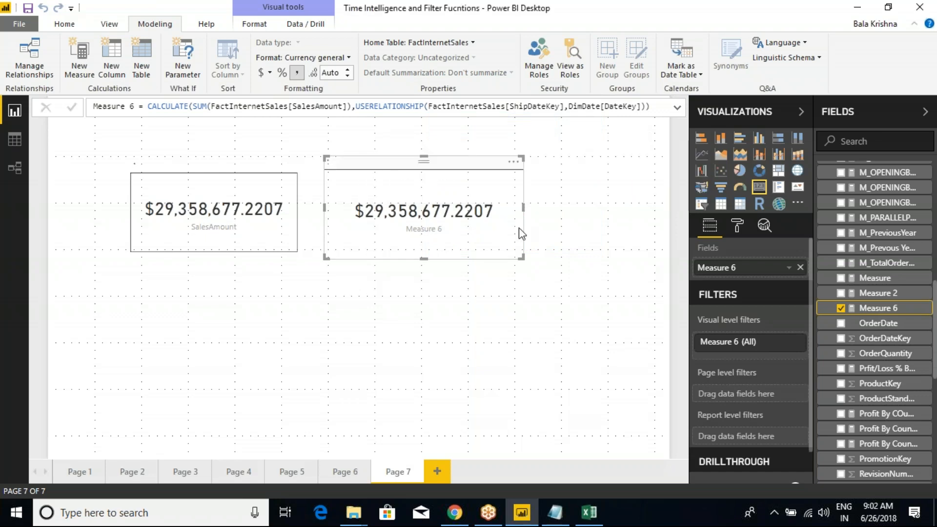
Switch to Excel, copy the sample order table in A1:E6, and return to Power BI to enter it as a new table
left_click(288, 203)
left_click(423, 193)
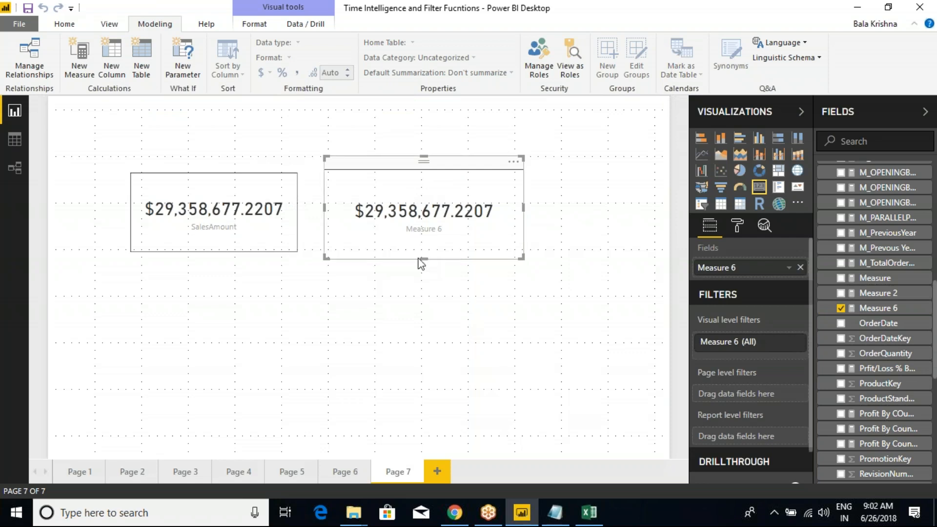
left_click(589, 512)
left_click(330, 218)
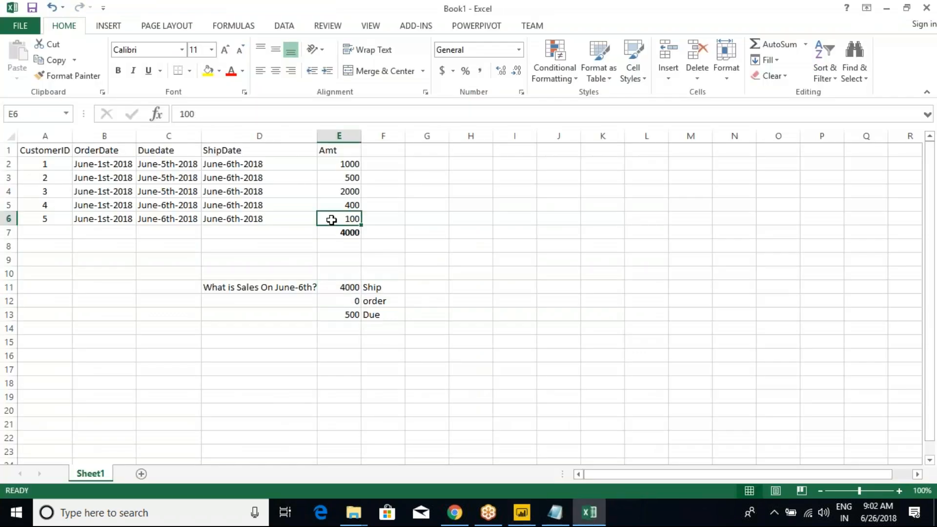
left_click_drag(60, 154, 325, 221)
key("ctrl+c")
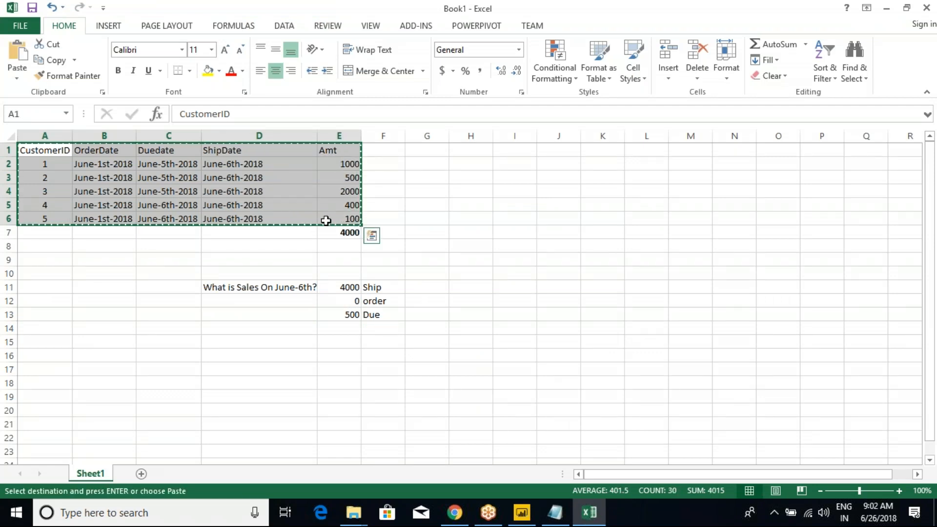
key("alt+Tab")
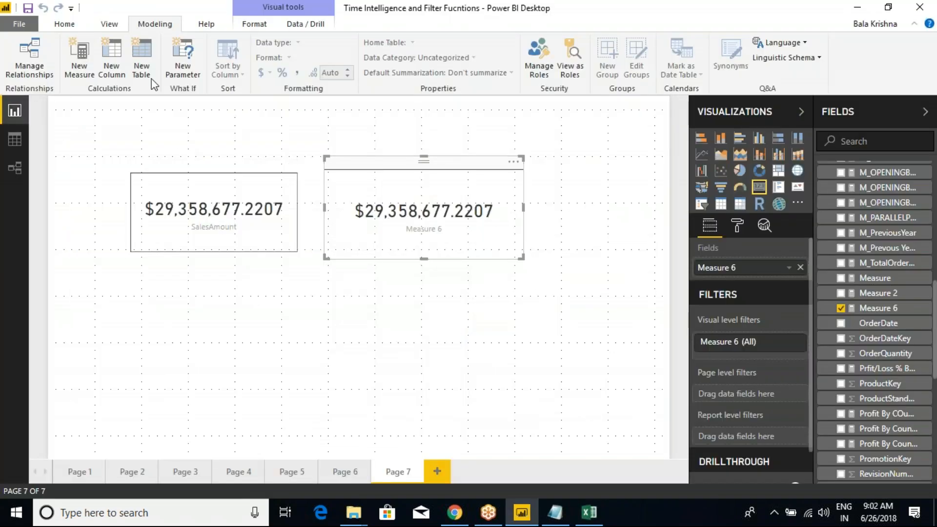
left_click(69, 25)
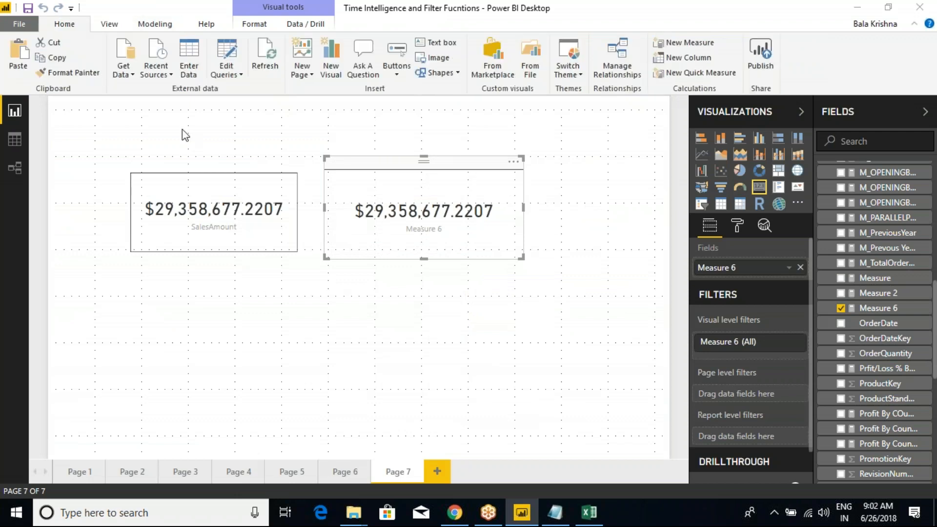
key("alt+Tab")
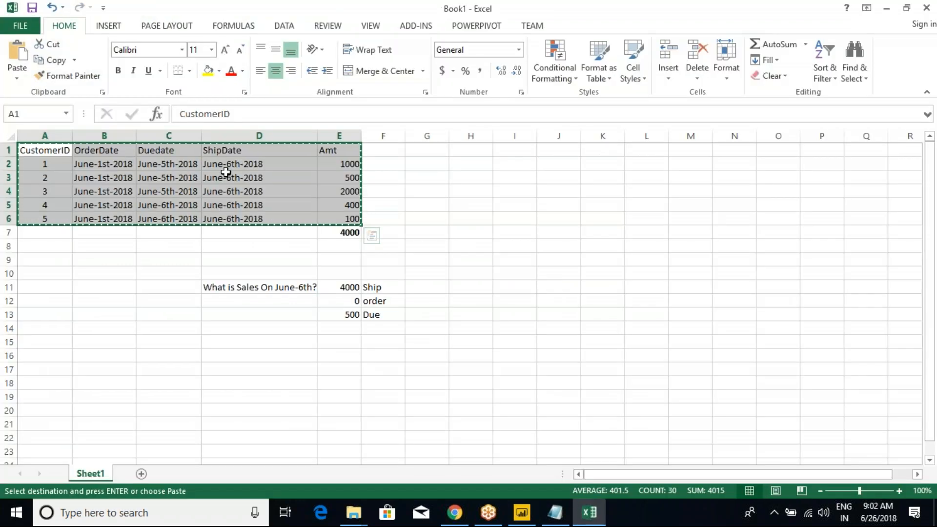
key("alt+Tab")
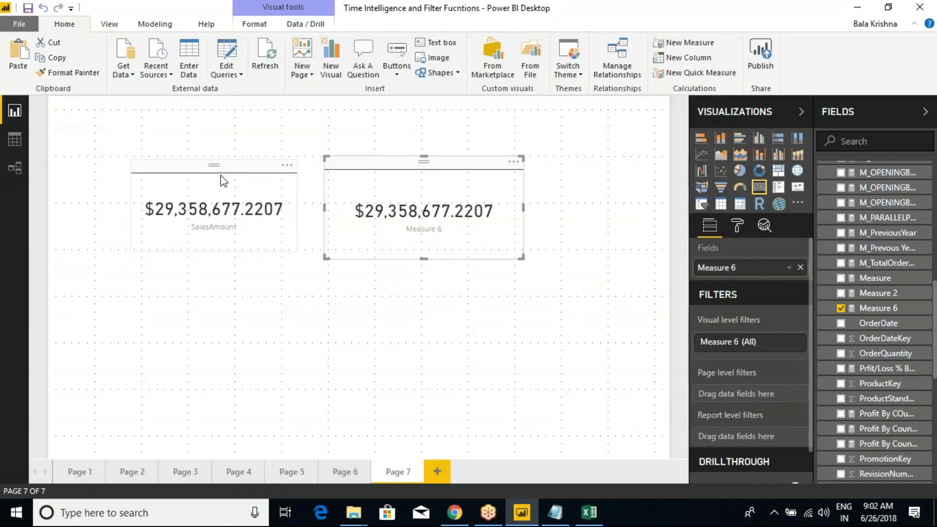
left_click(253, 179)
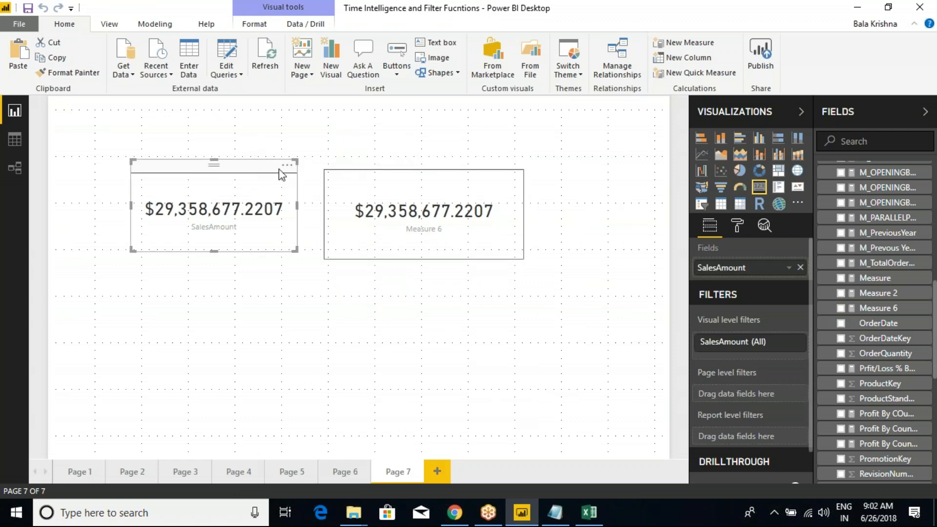
left_click(189, 57)
Check the formula of Measure 6, and move the Measure 6 and SalesAmount cards further up and right on the Page 7 canvas
left_click(428, 189)
left_click(877, 311)
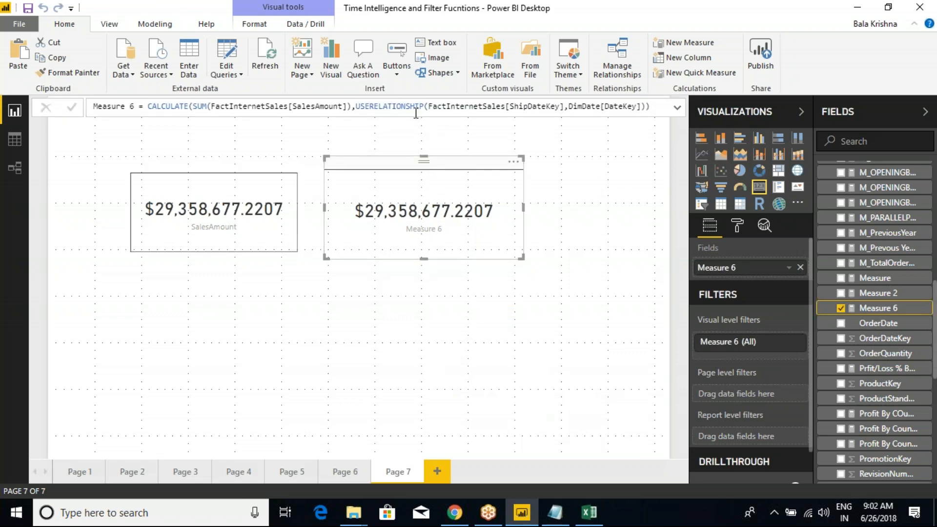
left_click_drag(276, 162, 285, 151)
left_click_drag(395, 160, 499, 133)
left_click_drag(262, 157, 354, 129)
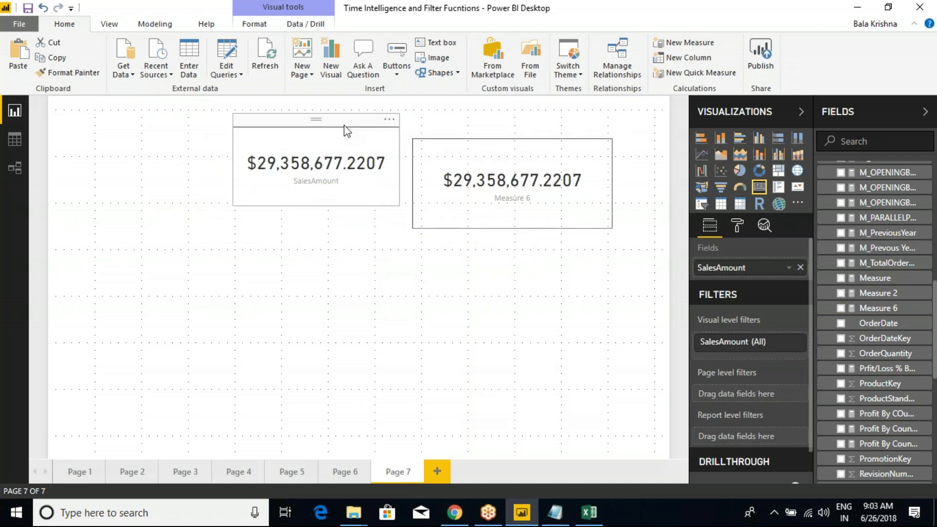
Go back through the report to Page 1 and shrink the CalendarYear sales table visual closer to its contents
left_click(347, 466)
left_click(304, 476)
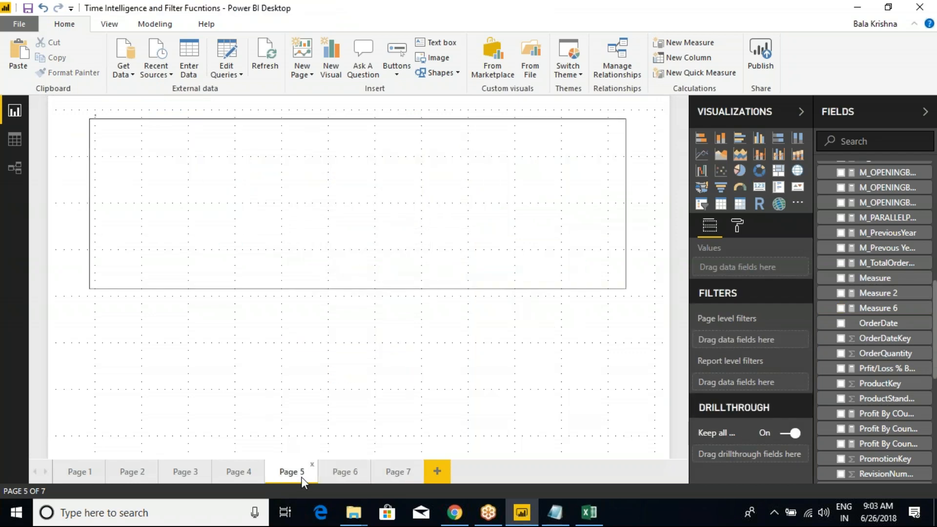
left_click(235, 471)
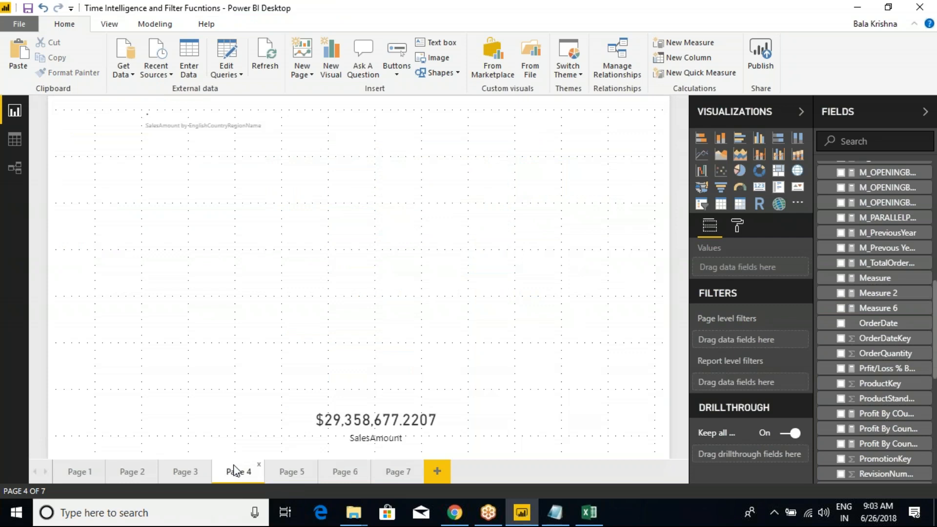
left_click(185, 473)
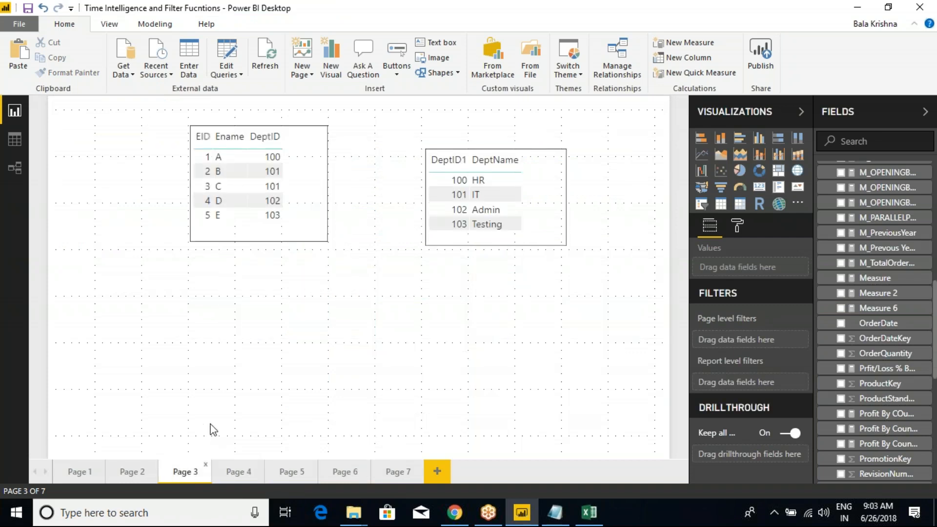
left_click(139, 463)
left_click(88, 472)
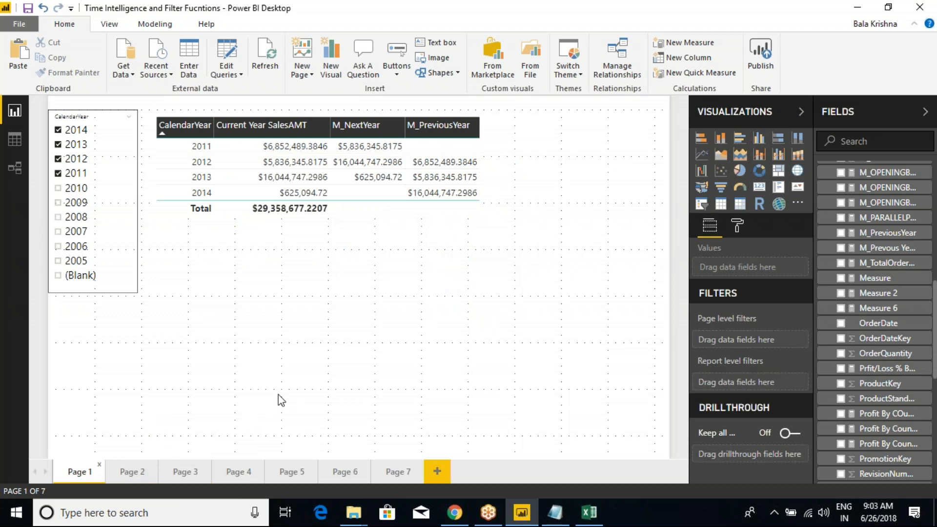
left_click(303, 151)
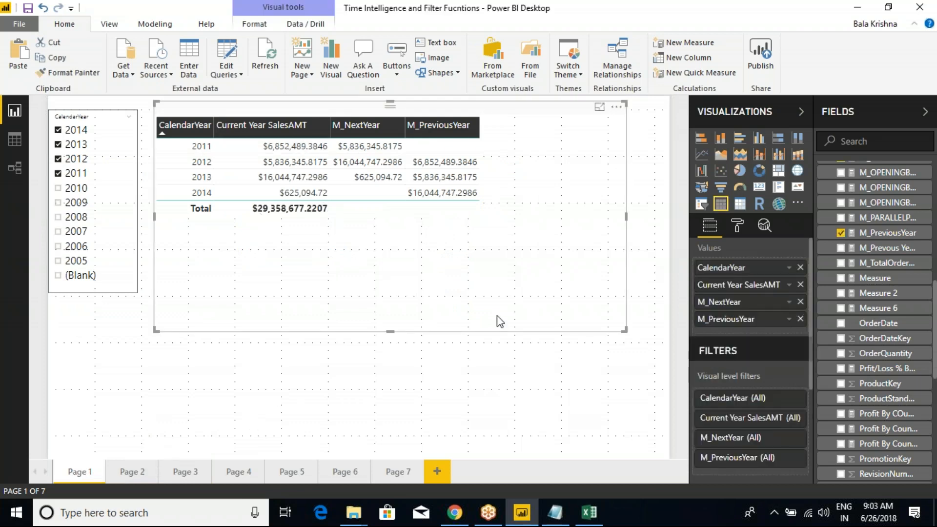
left_click_drag(624, 330, 554, 244)
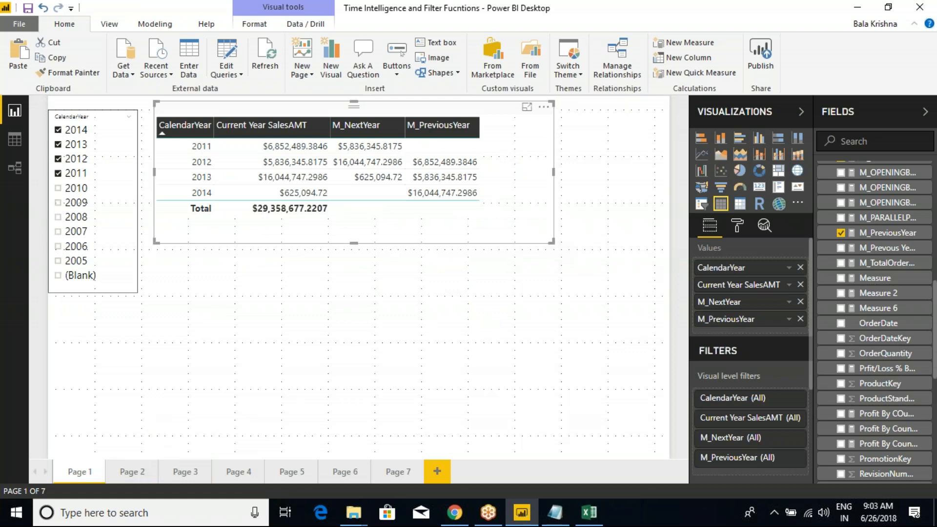
left_click(392, 293)
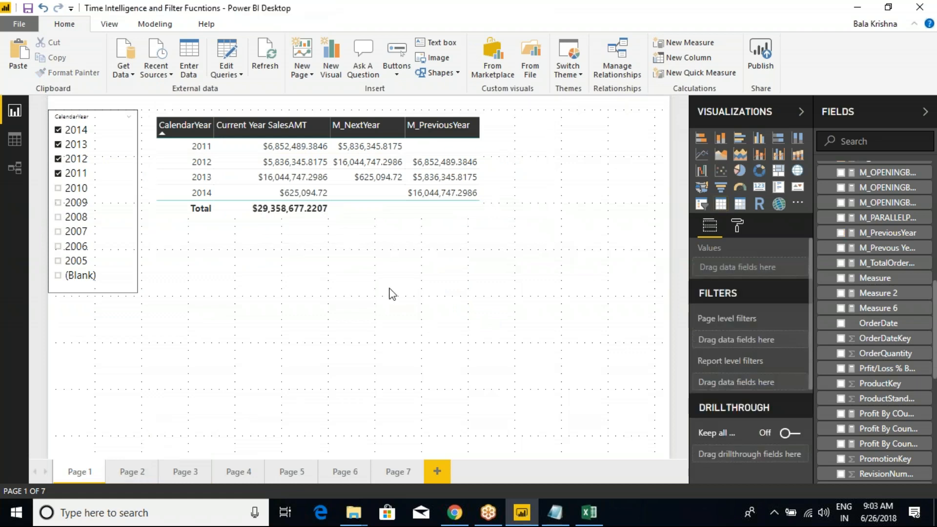
Turn on the border of the CalendarYear sales table visual
left_click(402, 233)
left_click(737, 226)
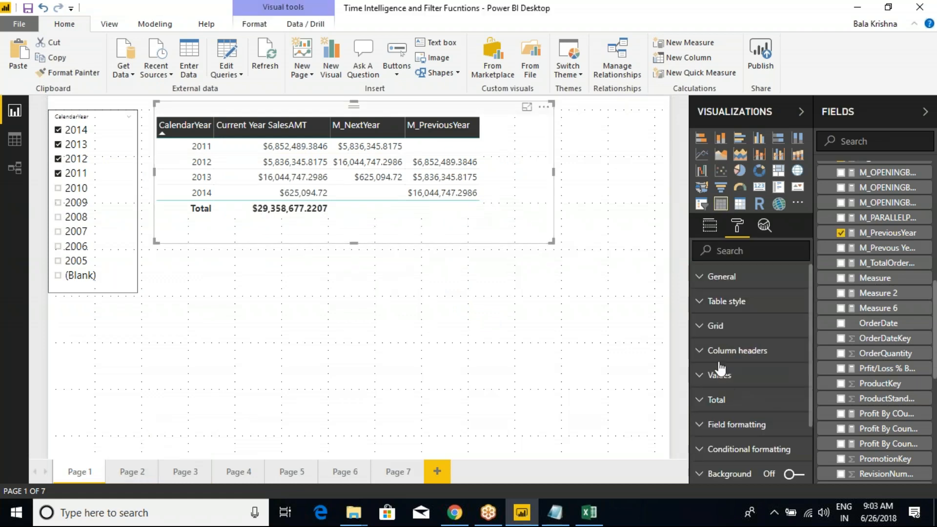
scroll(741, 400, "down", 2)
left_click(796, 447)
left_click(443, 340)
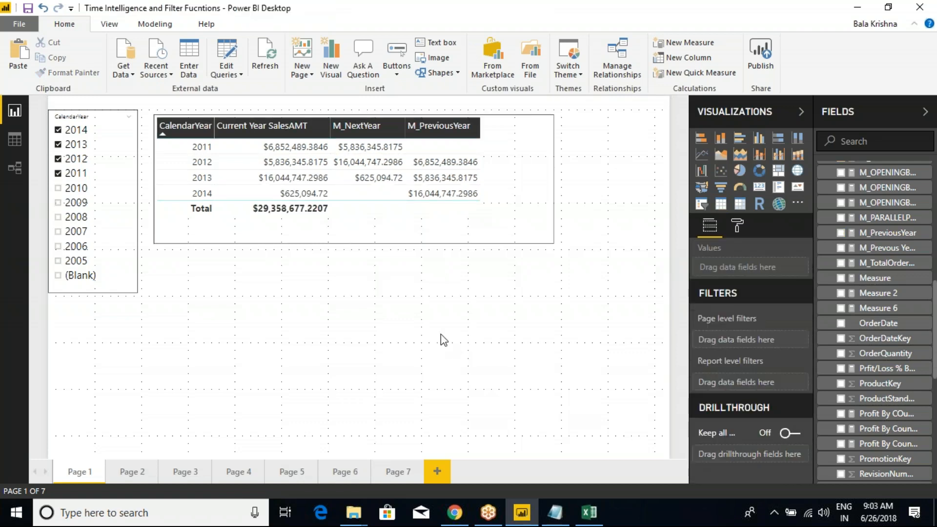
Create a measure M_SelectedValue in FactInternetSales and start its formula with SELECTEDVALUE(DimDate[CalendarYear]
scroll(890, 209, "up", 8)
scroll(890, 209, "down", 3)
right_click(887, 183)
left_click(806, 197)
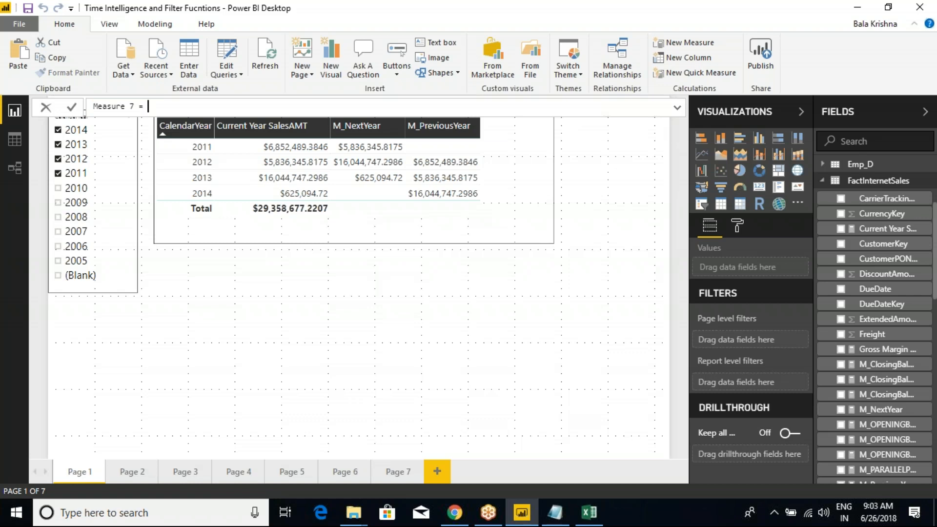
key("ctrl+a")
type("M_SelectedValue =selected")
key("Tab")
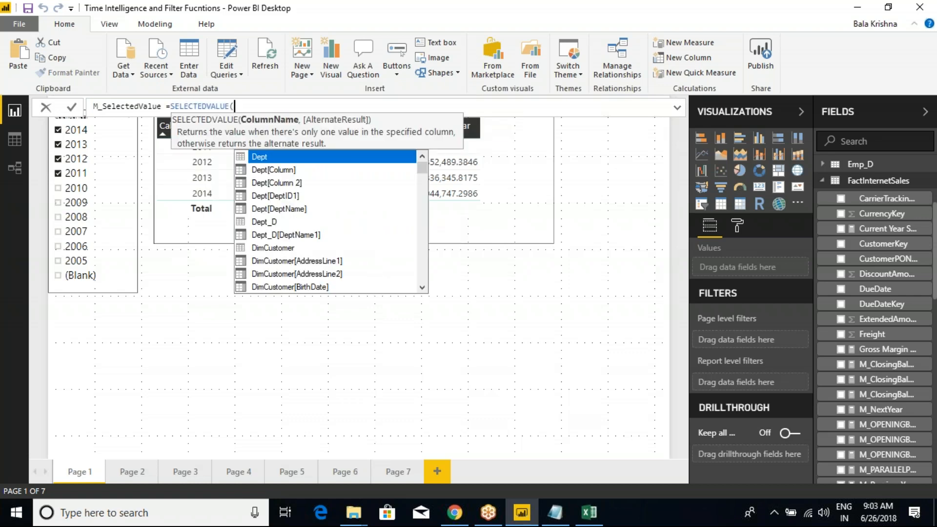
type("cale")
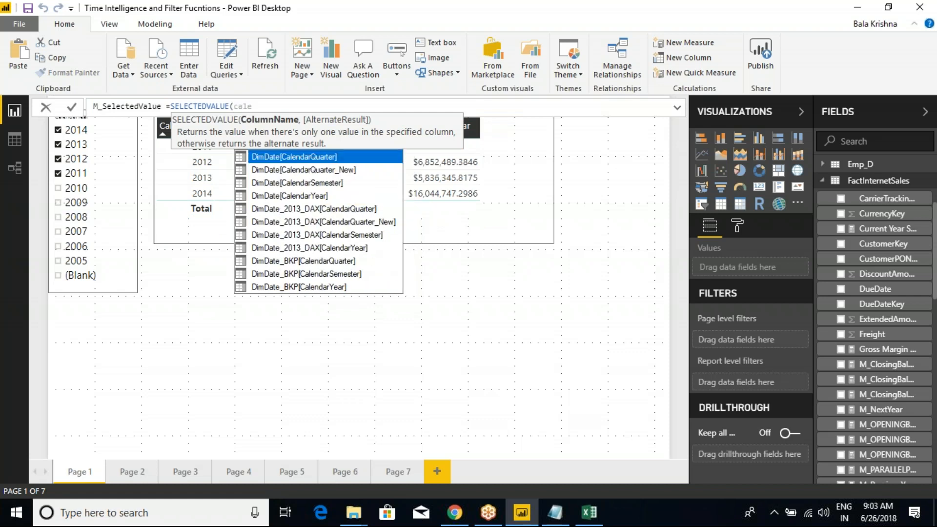
key("Down")
key("Down")
key("Down")
key("Tab")
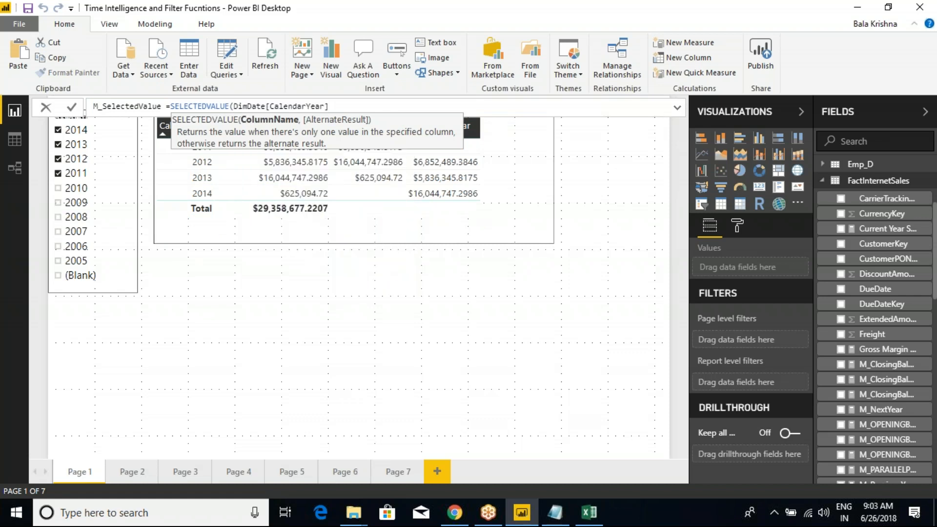
Add "Please Select Year Value" as the alternate result of SELECTEDVALUE, close the formula and commit the measure
type(",")
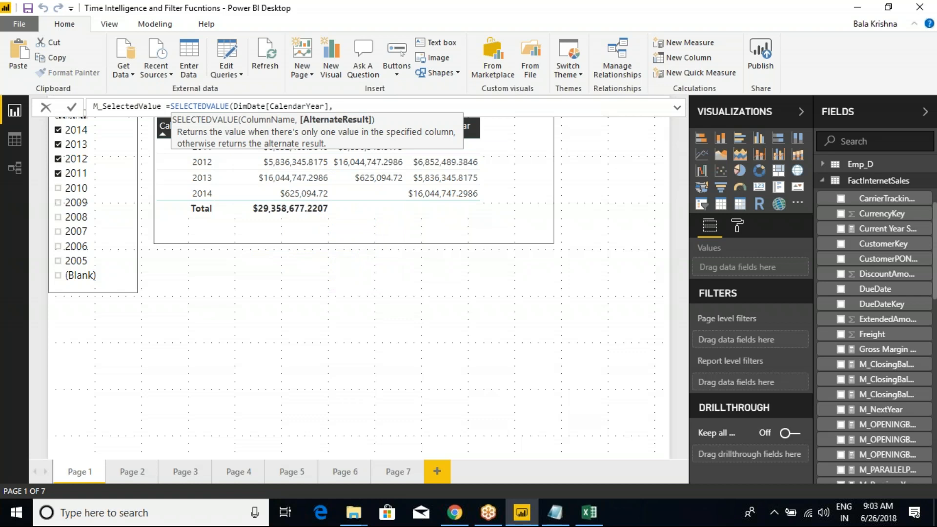
type("\"\")")
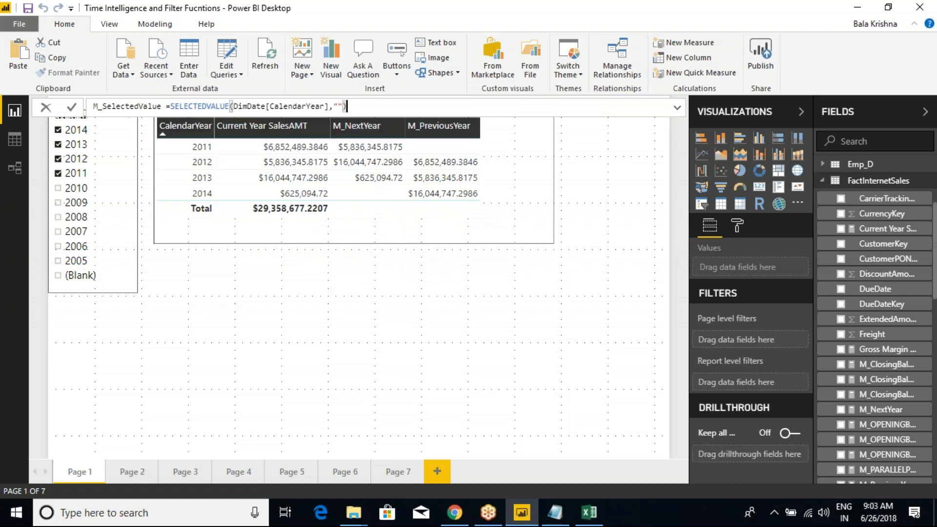
key("Left")
key("Left")
type("Please Sele")
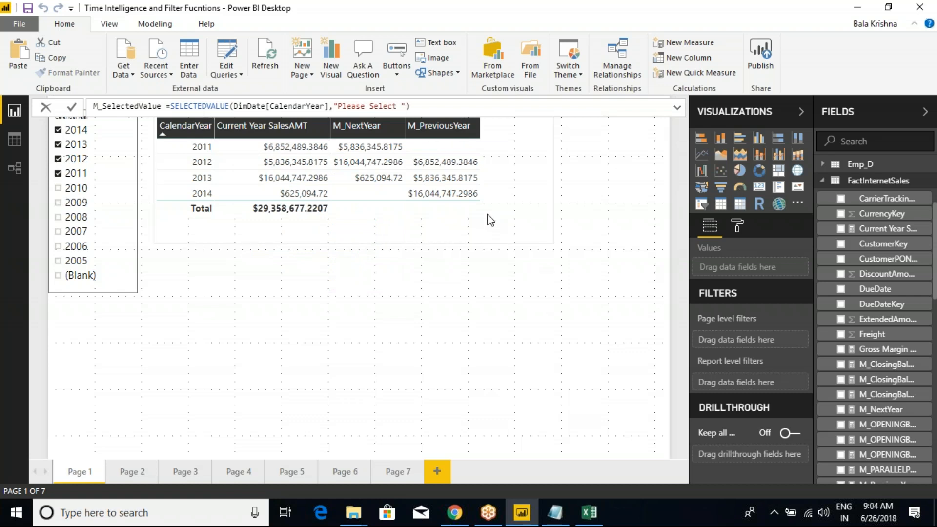
left_click(840, 22)
left_click(839, 21)
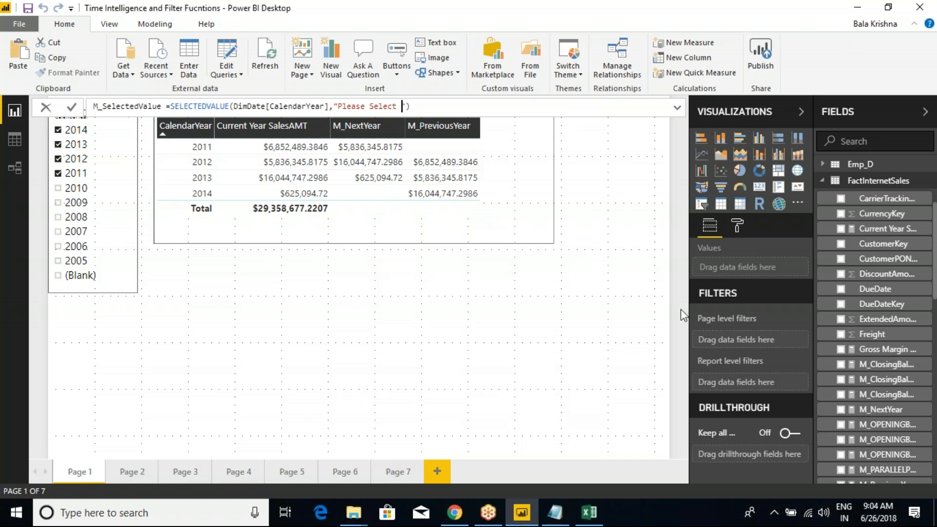
left_click(751, 341)
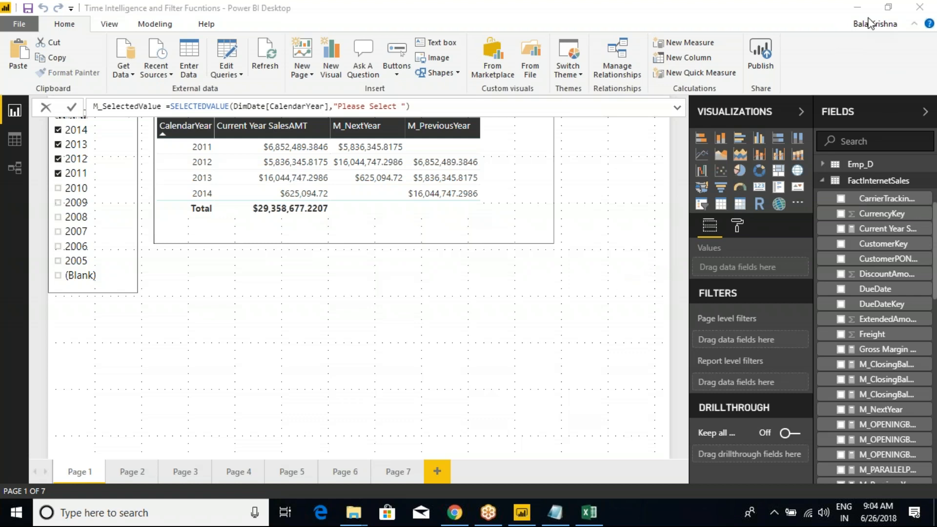
left_click(403, 107)
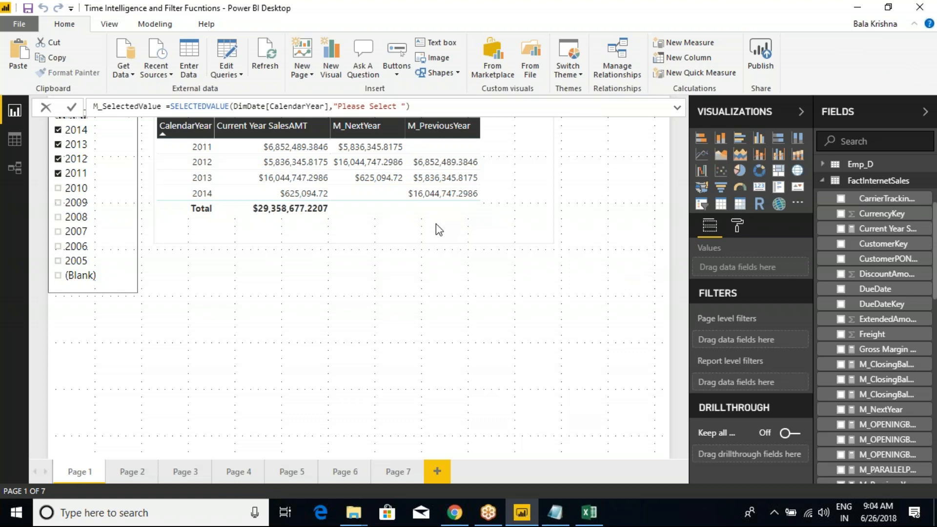
type("Year value")
left_click(432, 107)
key("BackSpace")
key("BackSpace")
type("Va")
left_click(477, 108)
key("Return")
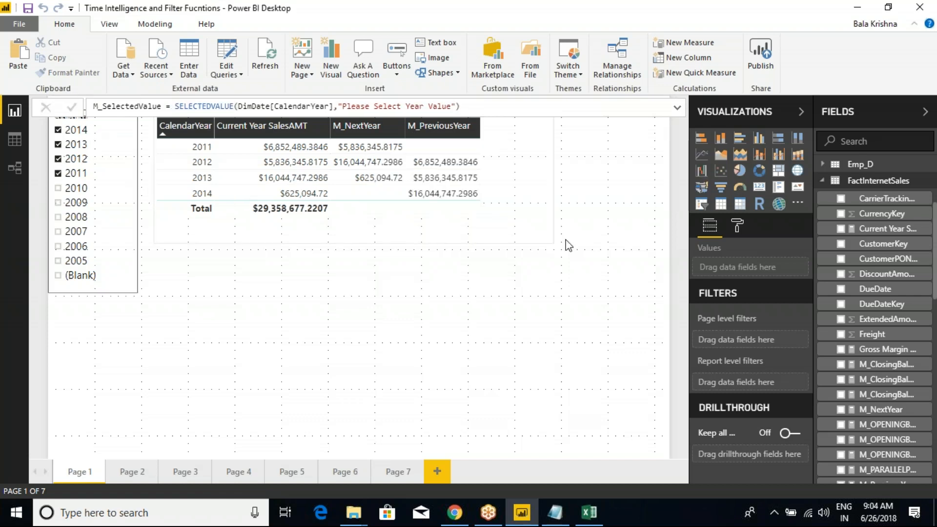
Move the sales table visual down the page and insert a wide, short Card visual in the space above it
left_click(537, 225)
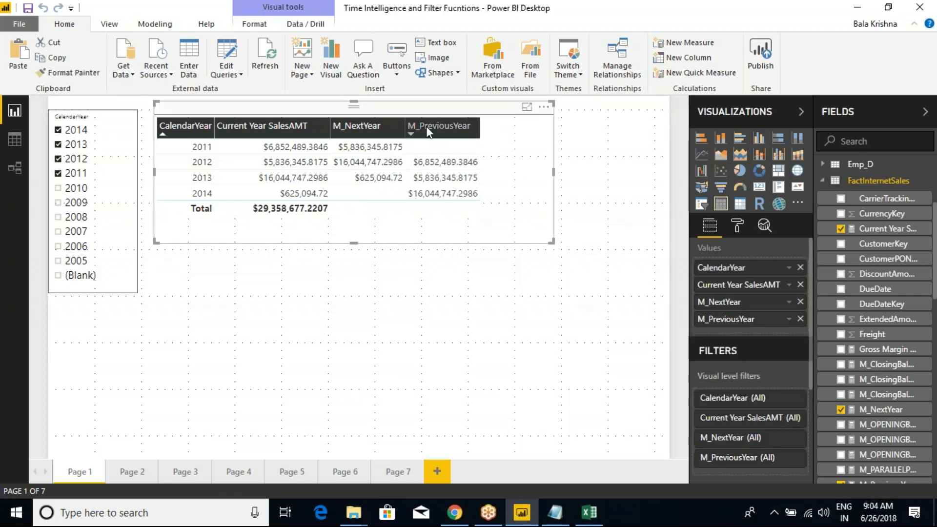
left_click_drag(416, 112, 420, 166)
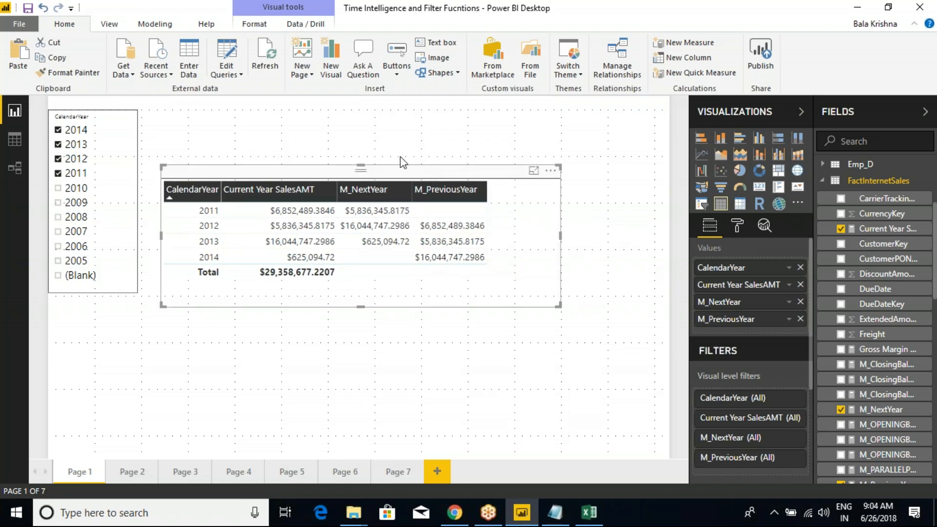
left_click(380, 143)
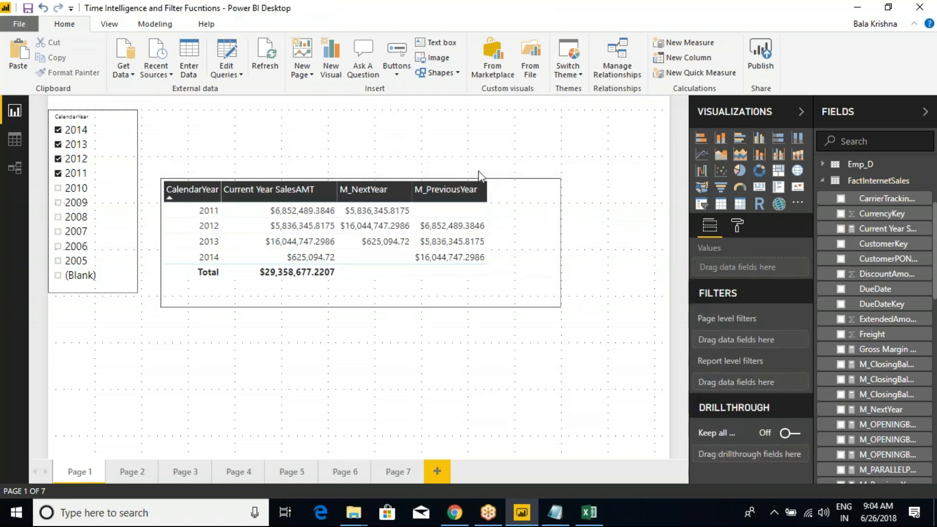
left_click(759, 187)
left_click_drag(130, 351, 233, 163)
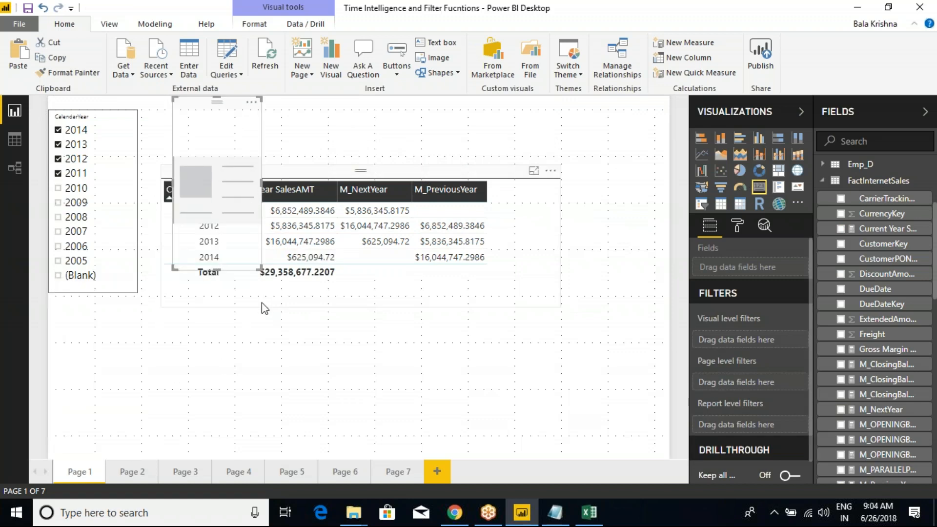
left_click_drag(263, 269, 445, 163)
left_click_drag(310, 120, 293, 125)
Clear 2014, 2013, 2012 and 2011 in the CalendarYear slicer and select the empty card
left_click(58, 130)
left_click(58, 144)
left_click(58, 159)
left_click(58, 174)
left_click(274, 168)
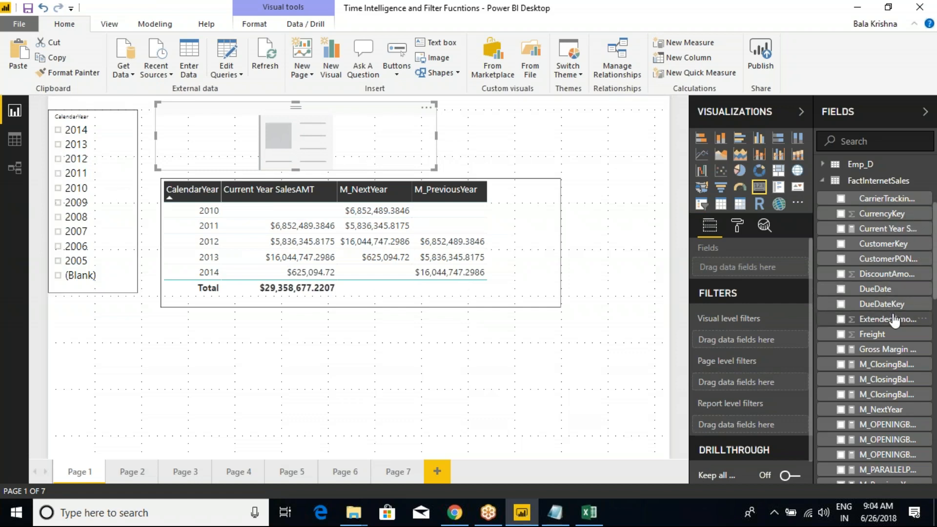
Add the M_SelectedValue measure from FactInternetSales to the empty card and turn off its category label
scroll(896, 316, "down", 3)
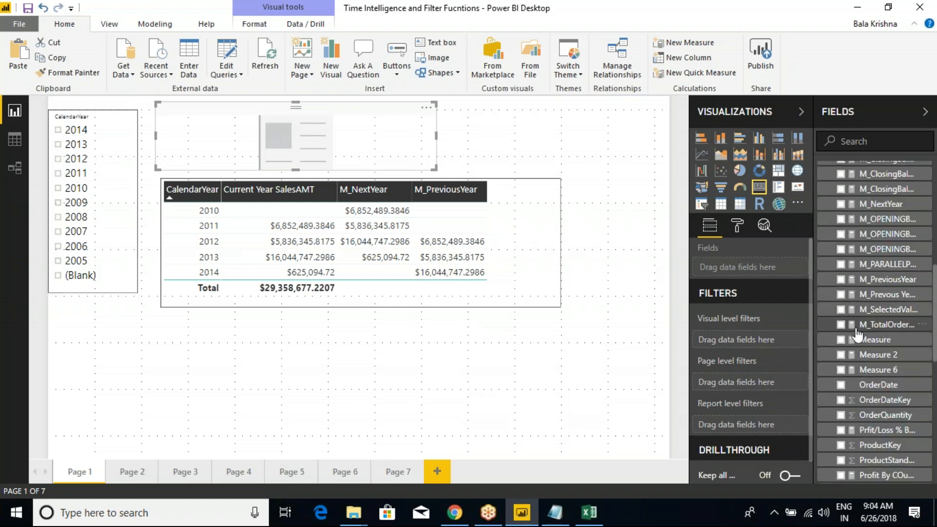
left_click_drag(874, 312, 754, 268)
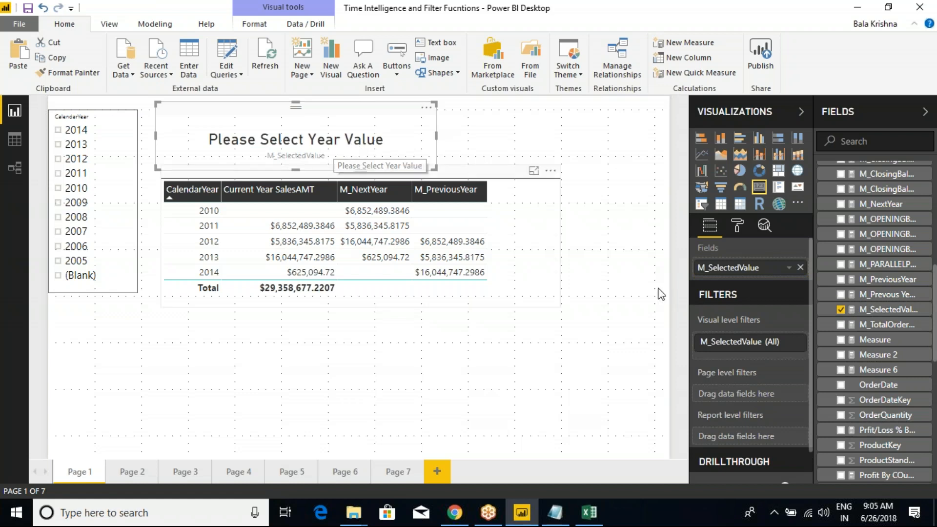
left_click(736, 225)
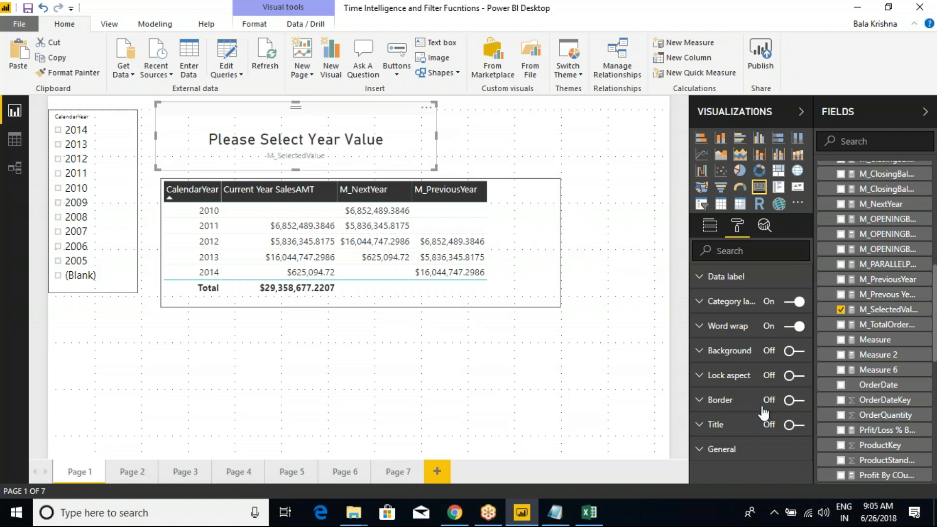
left_click(703, 303)
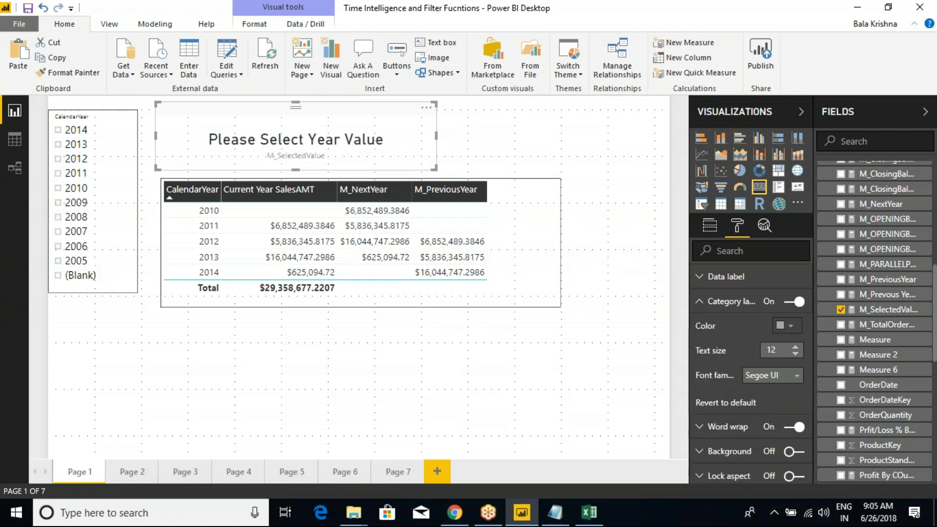
left_click(792, 304)
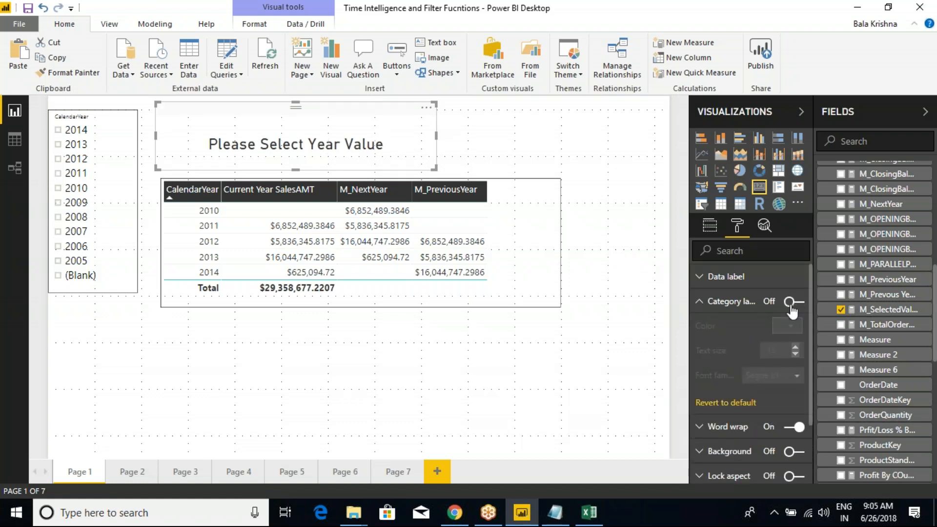
left_click(700, 301)
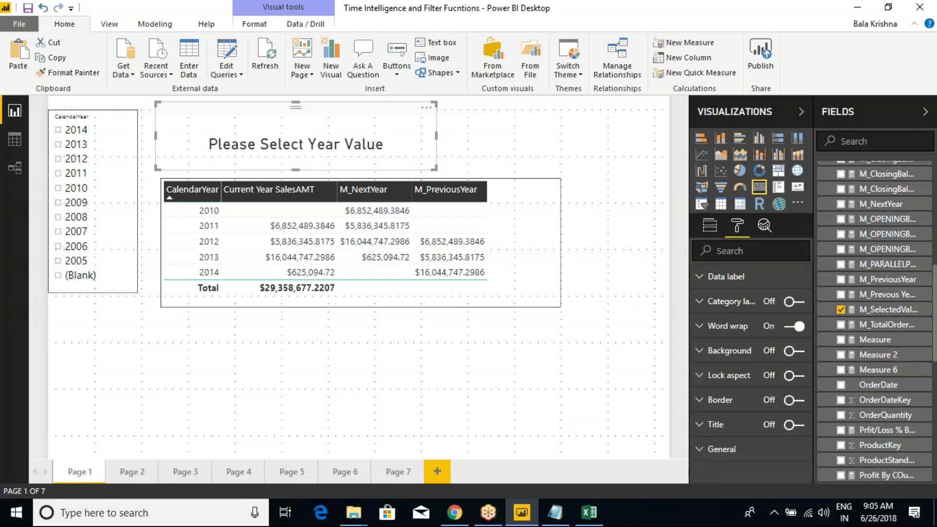
Filter the CalendarYear slicer to 2013, display the M_SelectedValue formula and make the card slightly smaller
left_click(59, 144)
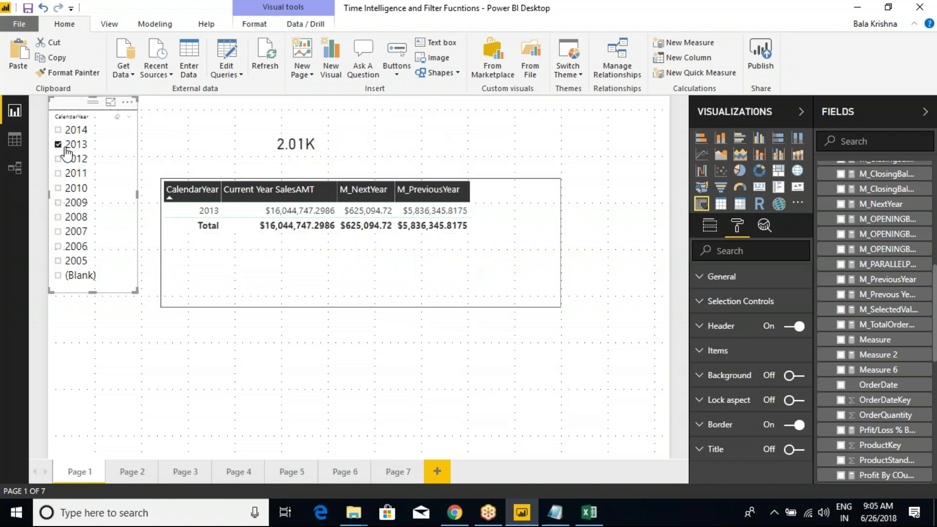
left_click(401, 166)
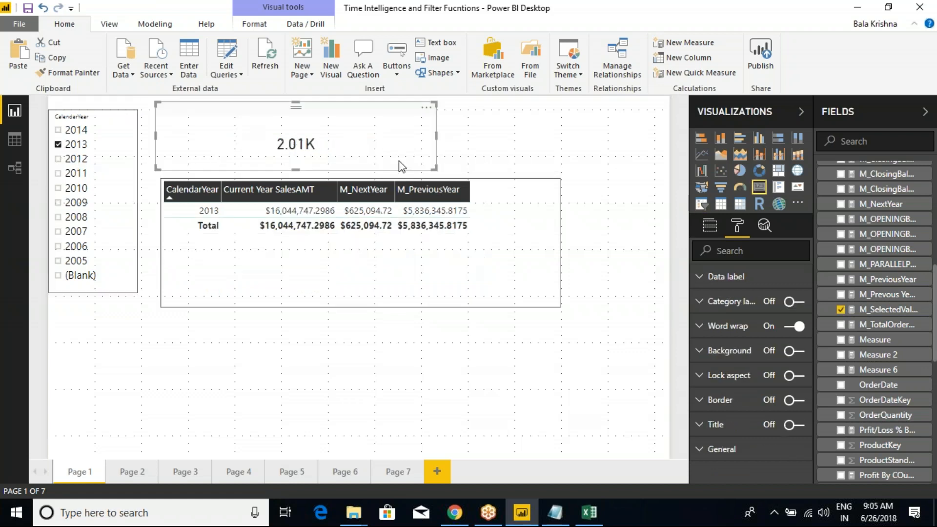
left_click(887, 309)
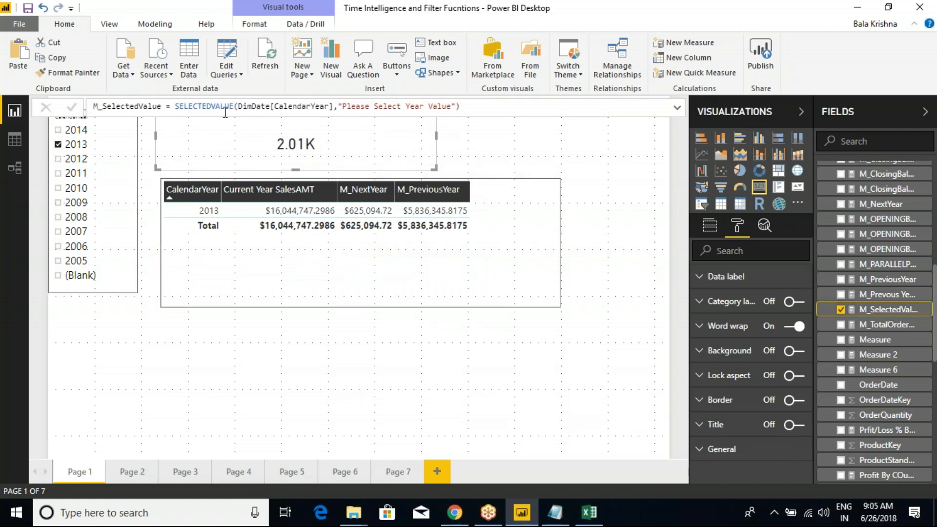
left_click_drag(434, 169, 380, 166)
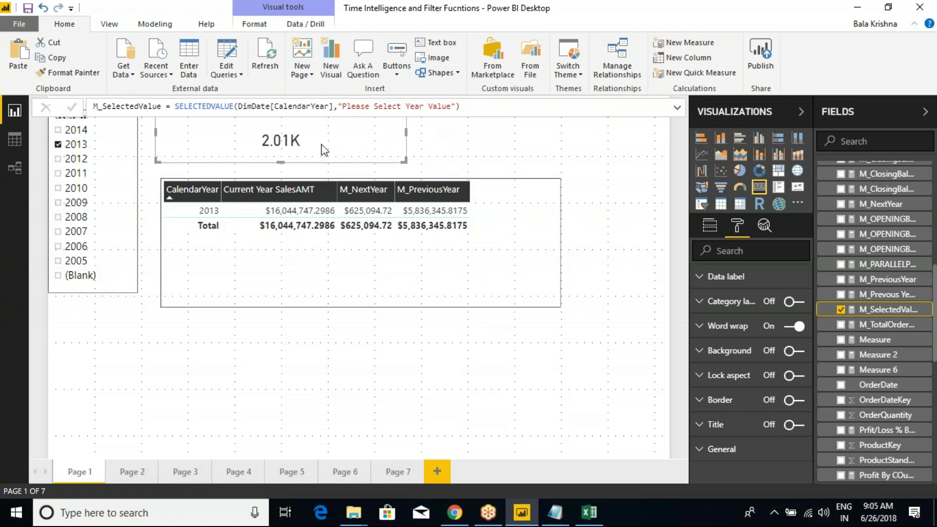
Check which options the M_SelectedValue field offers in the card, leaving the field as it is
left_click(710, 226)
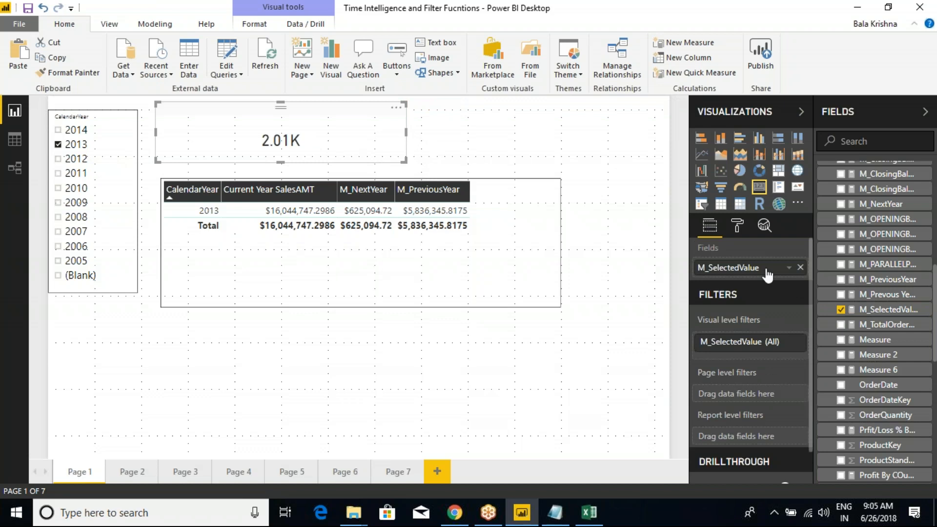
right_click(766, 270)
mouse_move(818, 315)
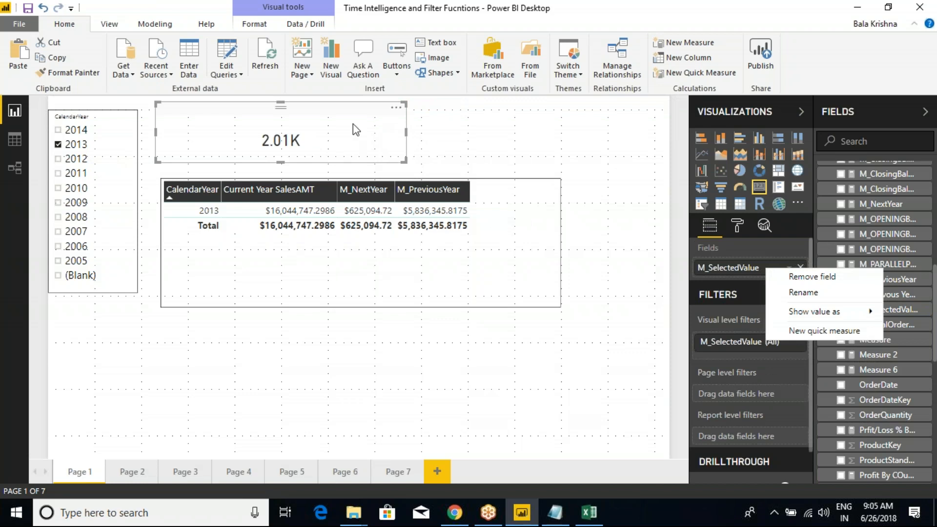
left_click(450, 142)
left_click(383, 142)
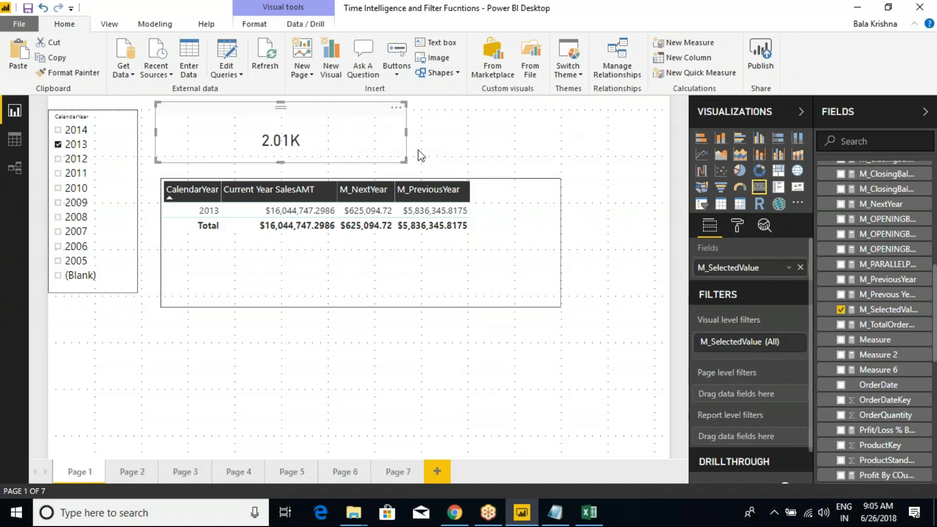
Test the card with 2012 and 2011 together, 2011 alone and 2009 in the CalendarYear slicer, and clear all years
left_click(58, 145)
left_click(58, 159)
left_click(59, 173, "ctrl")
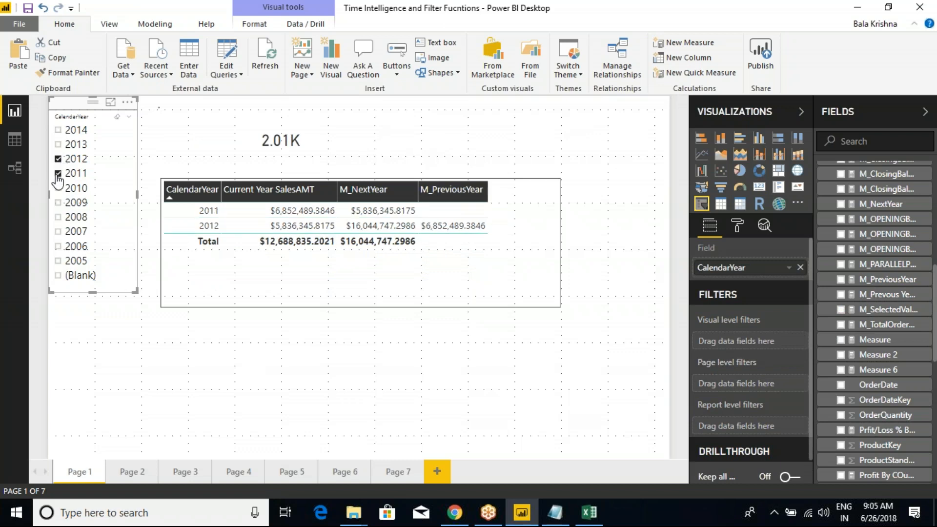
left_click(58, 172)
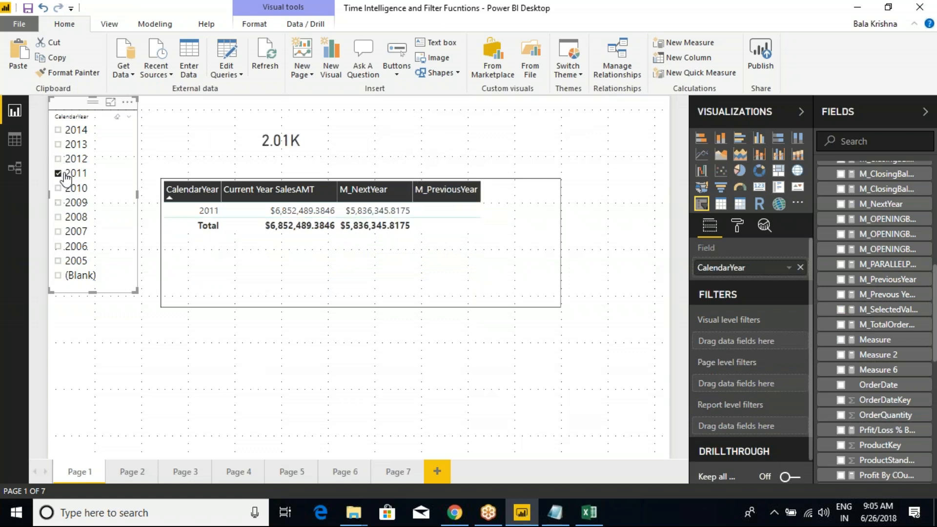
left_click(57, 174)
left_click(58, 203)
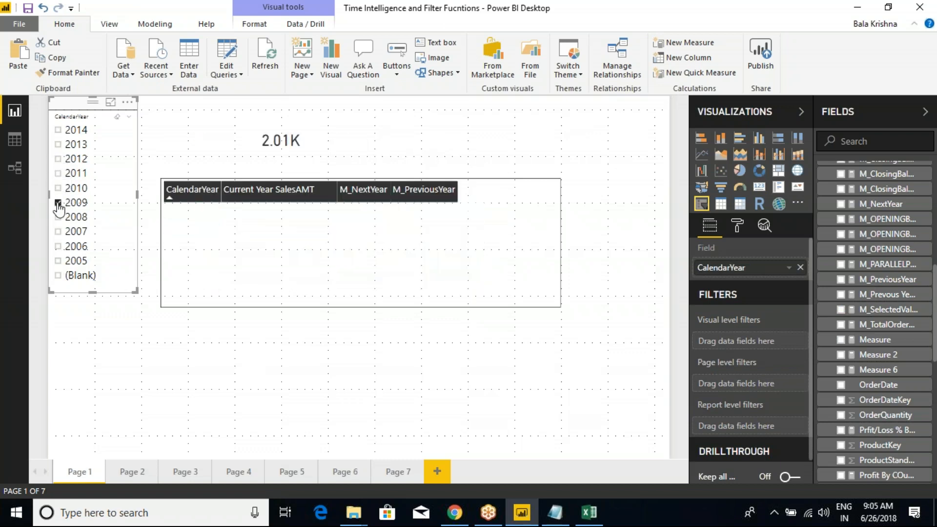
left_click(58, 202)
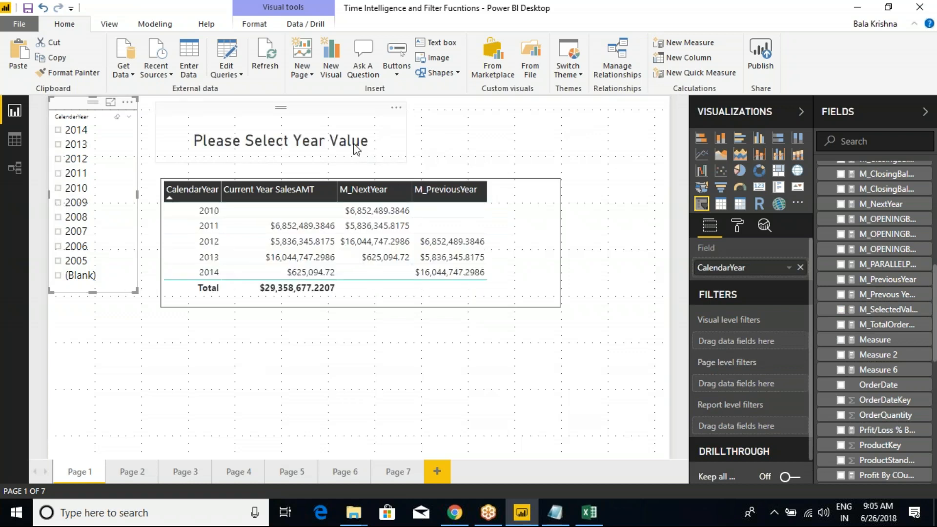
Duplicate the CalendarYear slicer below the original and replace the copy's field with EnglishCountryRegionName from DimGeography
left_click(347, 155)
left_click(336, 337)
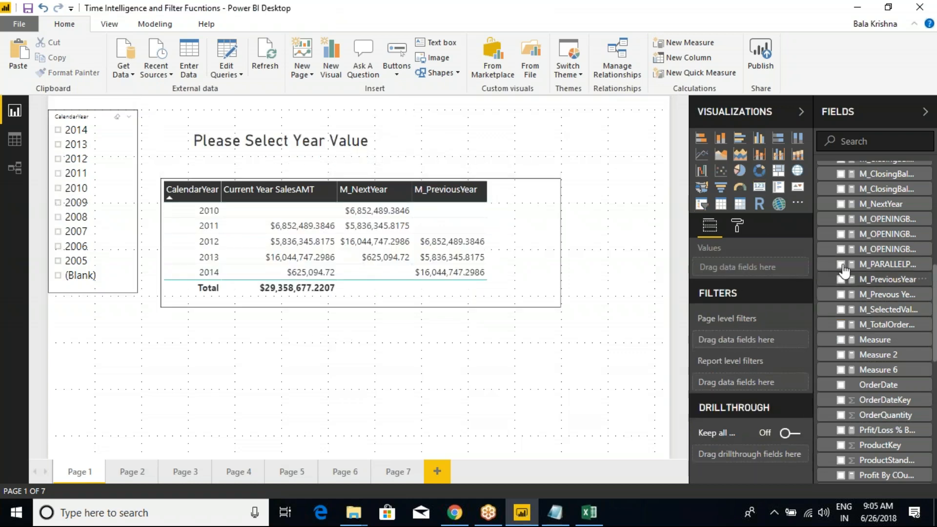
scroll(867, 250, "up", 1)
scroll(868, 250, "up", 4)
left_click(823, 182)
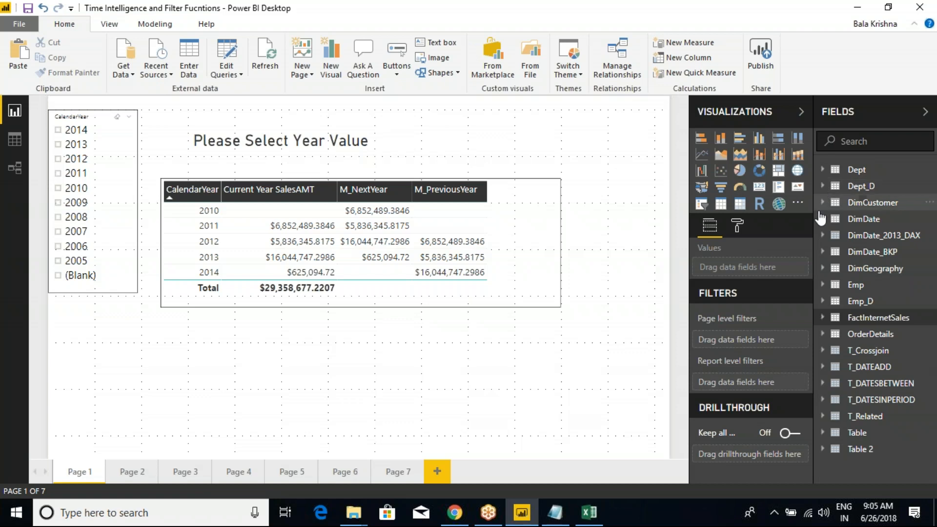
left_click(830, 271)
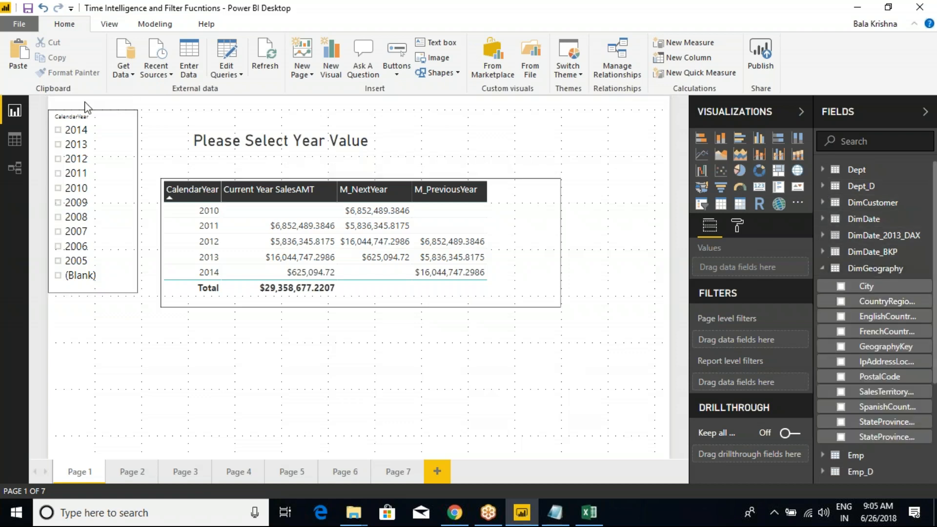
left_click(98, 121)
key("ctrl+c")
key("ctrl+v")
left_click_drag(80, 117, 88, 314)
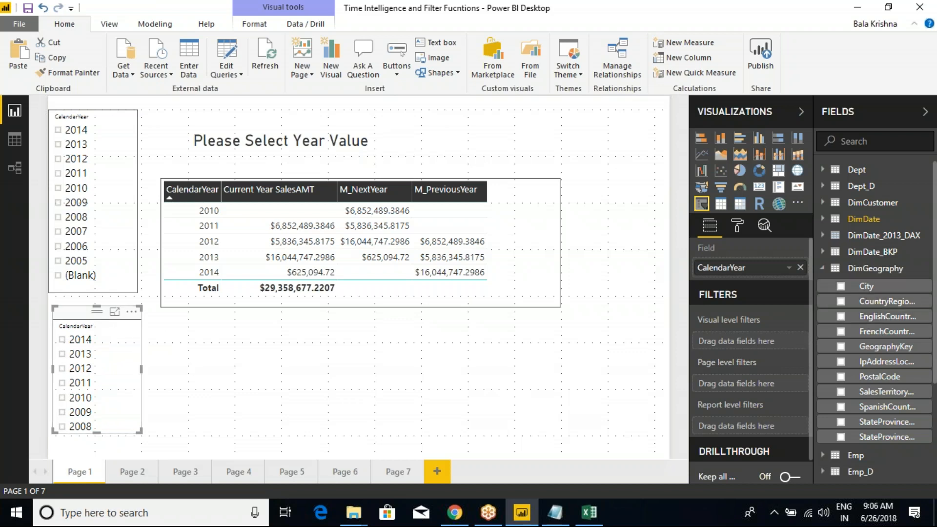
left_click_drag(884, 316, 743, 268)
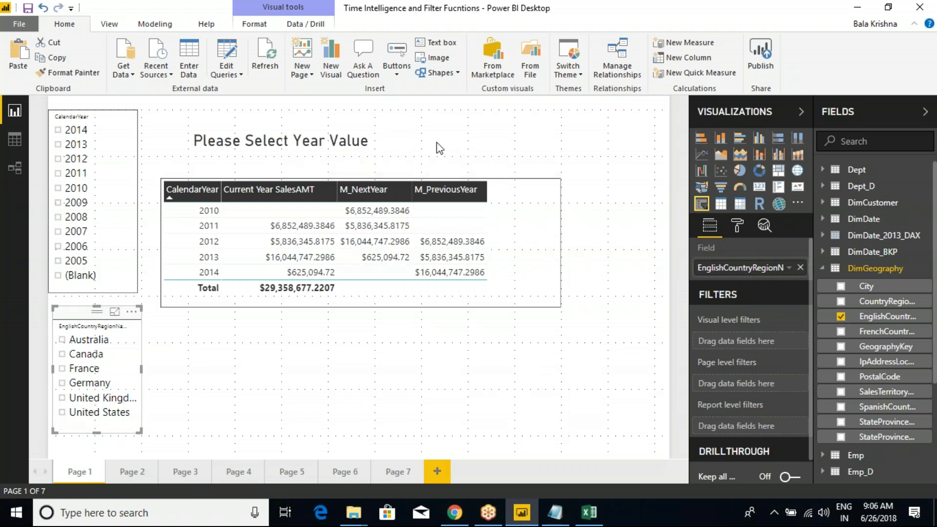
Replace DimDate[CalendarYear] with DimGeography[EnglishCountryRegionName] in the card's M_SelectedValue formula and commit the measure
left_click(444, 159)
left_click(364, 139)
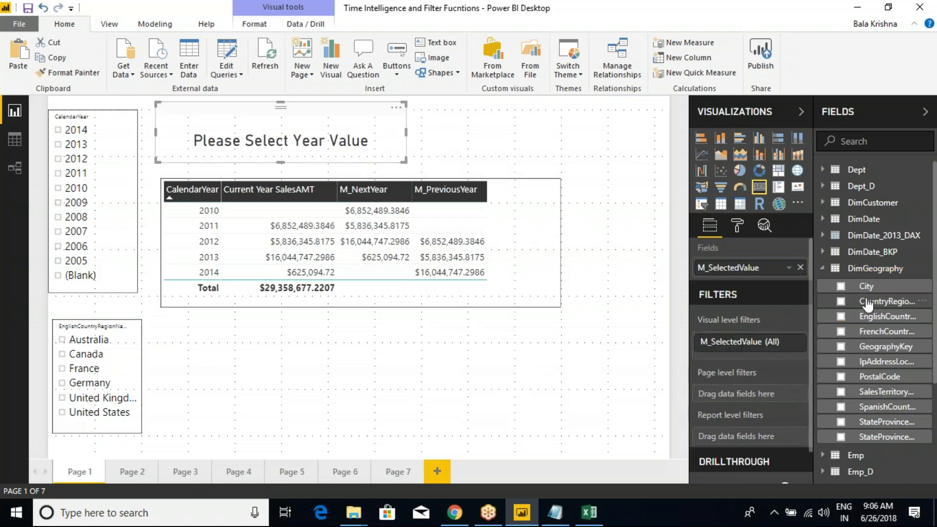
left_click(823, 268)
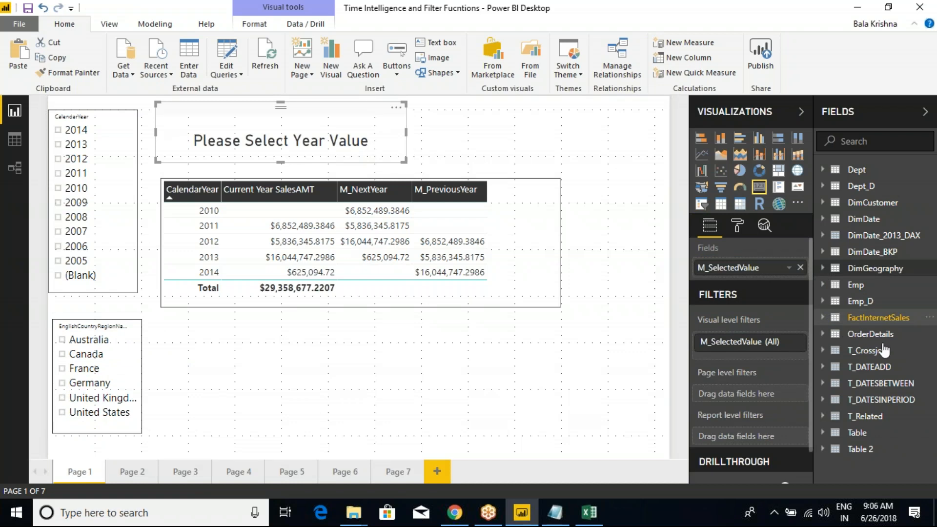
left_click(823, 317)
scroll(883, 381, "down", 10)
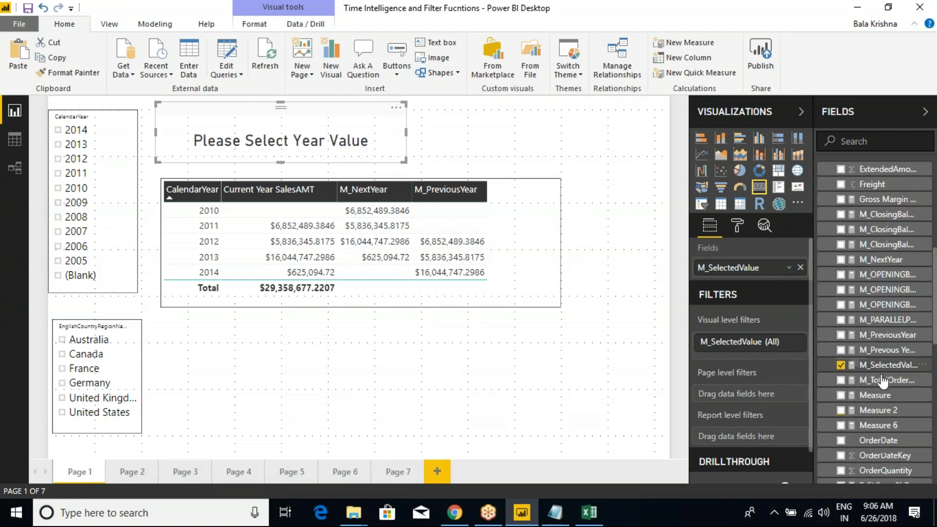
left_click(887, 310)
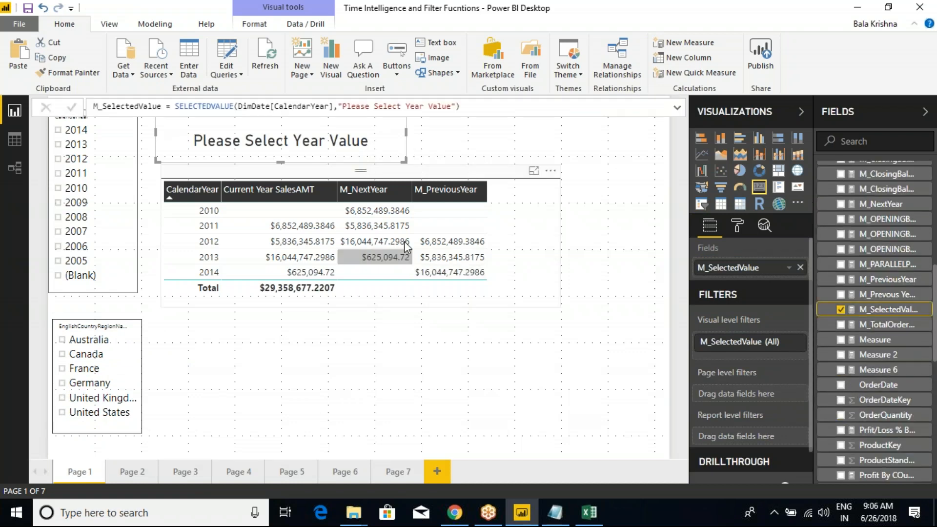
left_click_drag(334, 106, 238, 106)
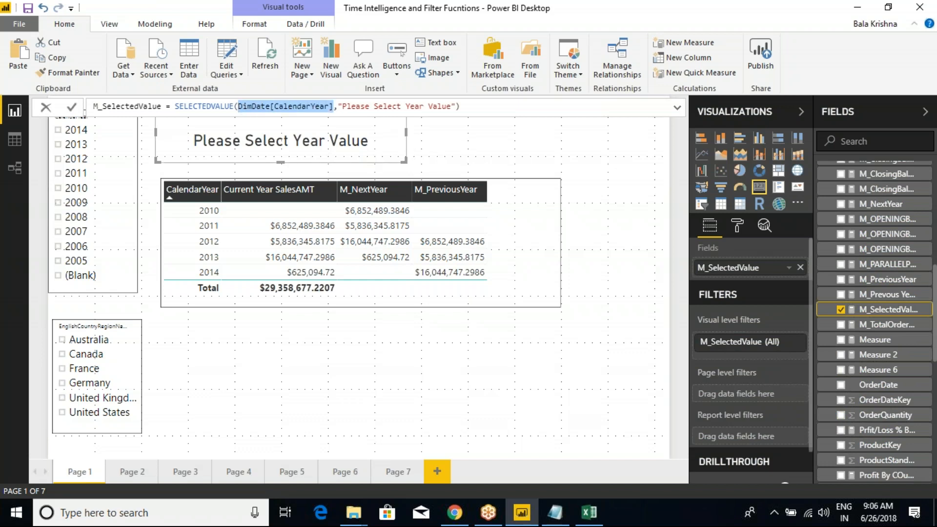
type("eng")
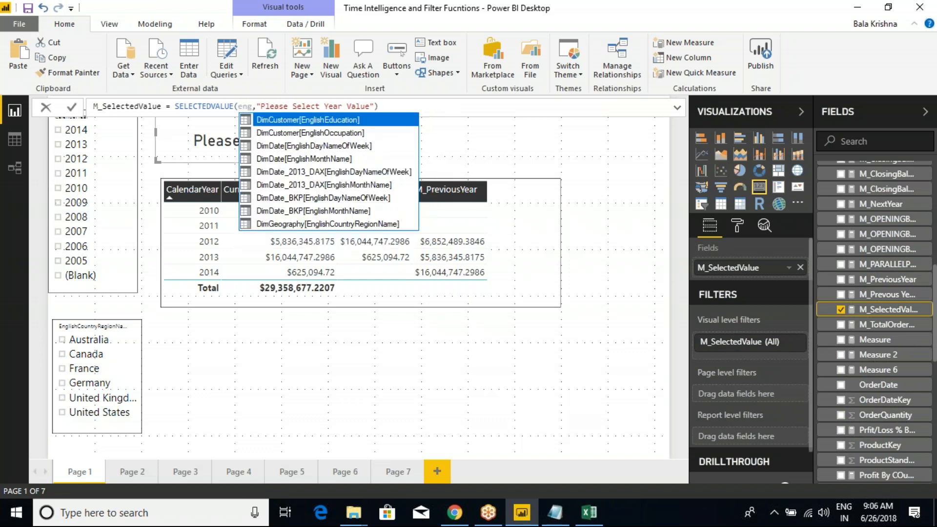
type("lis")
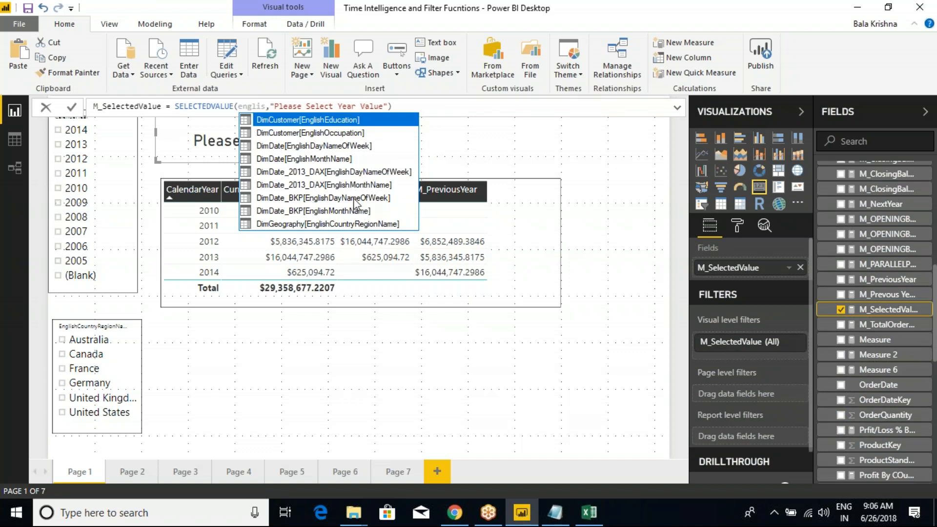
left_click(345, 224)
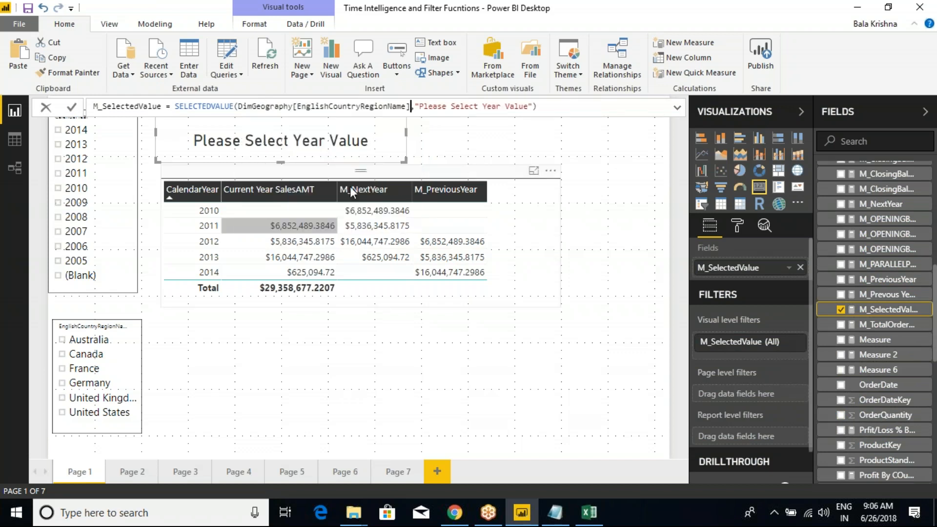
left_click(552, 108)
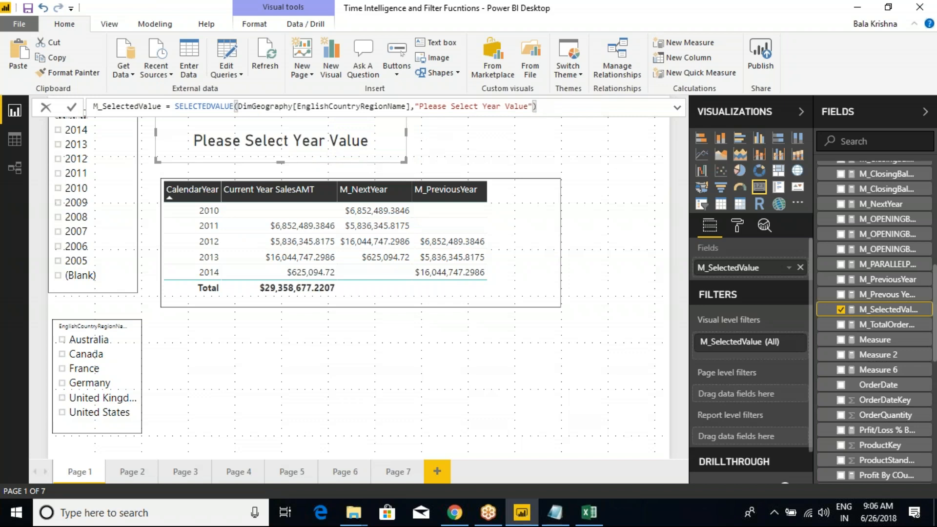
key("Return")
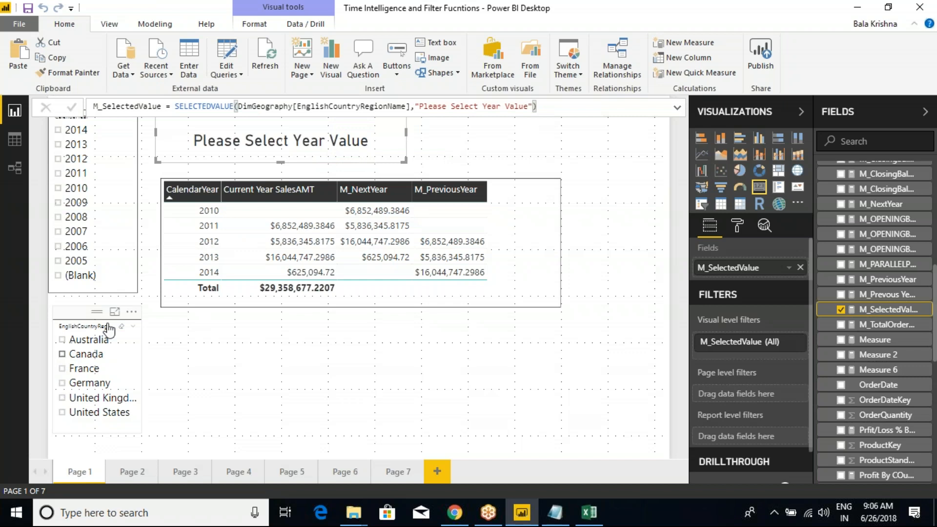
Filter the report to Canada in the country slicer and select the card to check its value
left_click(62, 354)
left_click(291, 142)
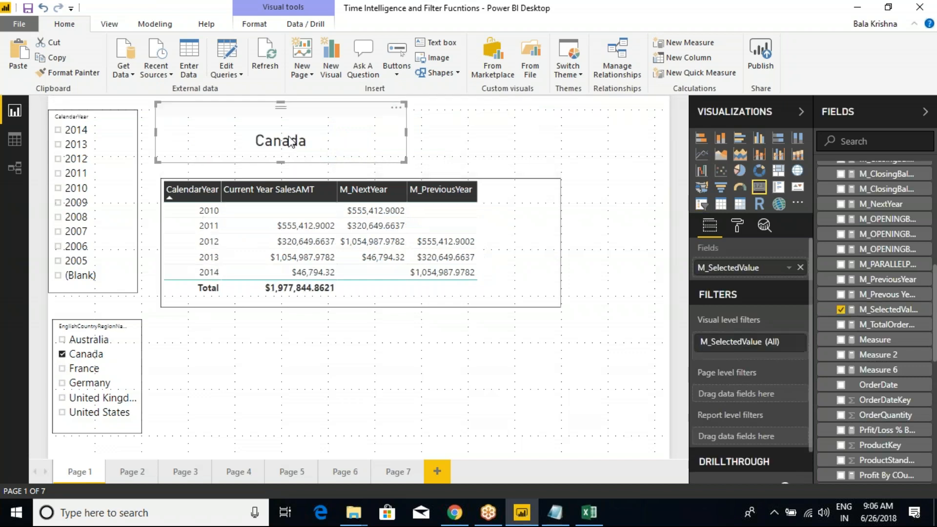
left_click(87, 112)
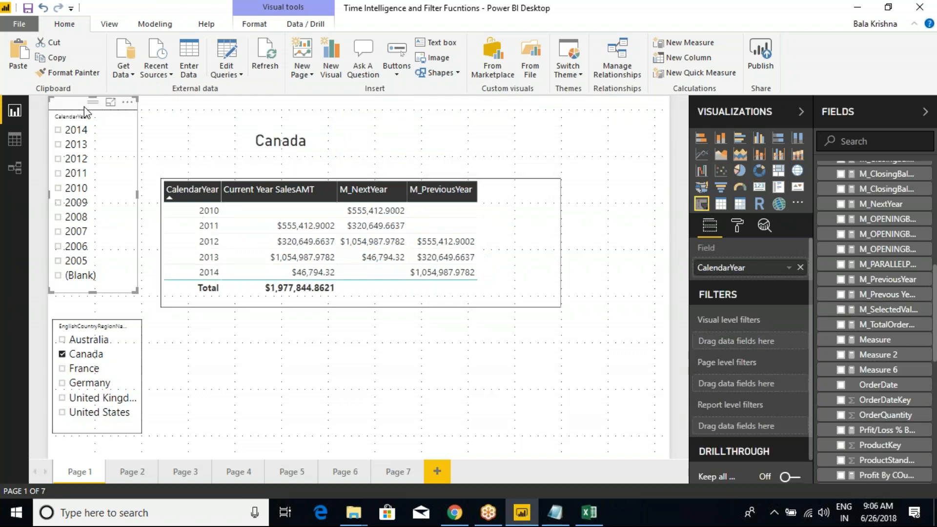
left_click(307, 132)
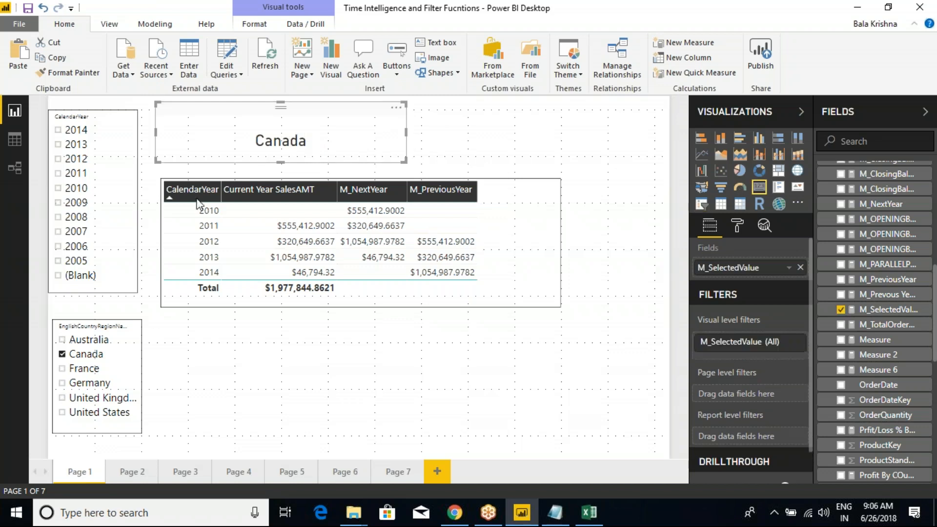
Filter the country slicer to France and Germany together, reduce it to Germany alone, and select the card to check its value
left_click(57, 379)
left_click(65, 358)
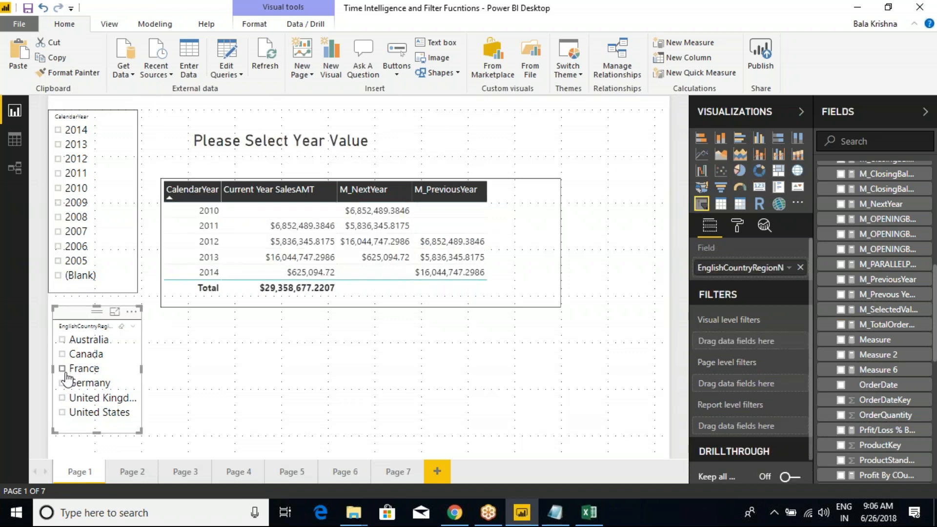
left_click(65, 372)
left_click(62, 383, "ctrl")
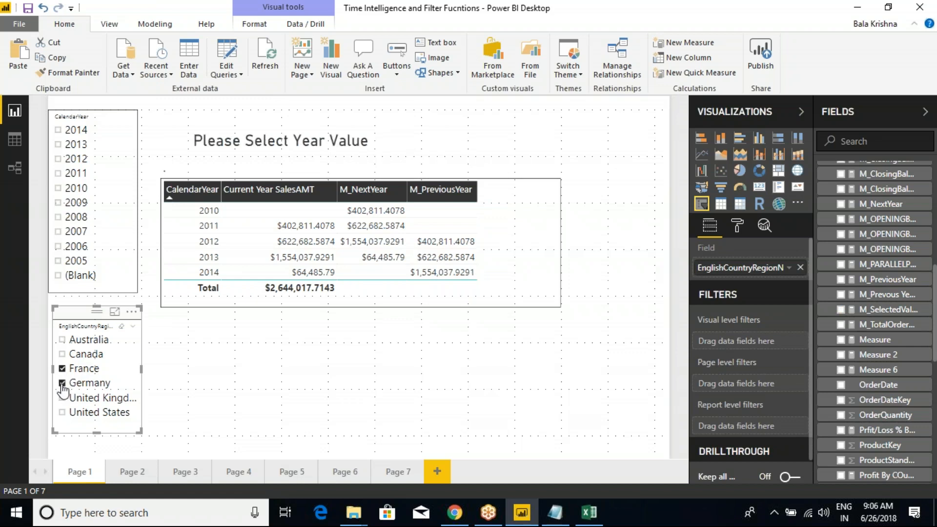
left_click(62, 370, "ctrl")
left_click(62, 383)
left_click(62, 384)
left_click(258, 149)
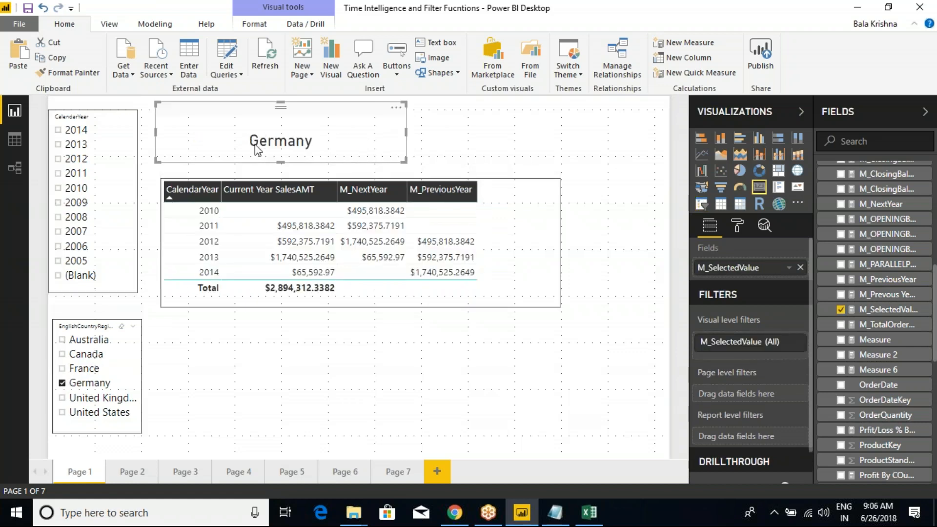
Review the SELECTEDVALUE function in the M_SelectedValue measure's formula and deselect everything on the report page
left_click(884, 309)
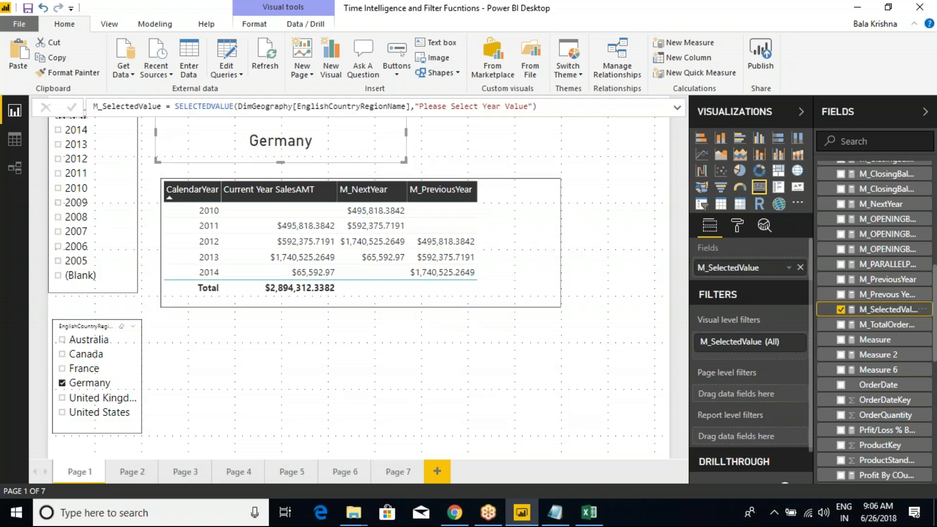
double_click(196, 107)
left_click(438, 148)
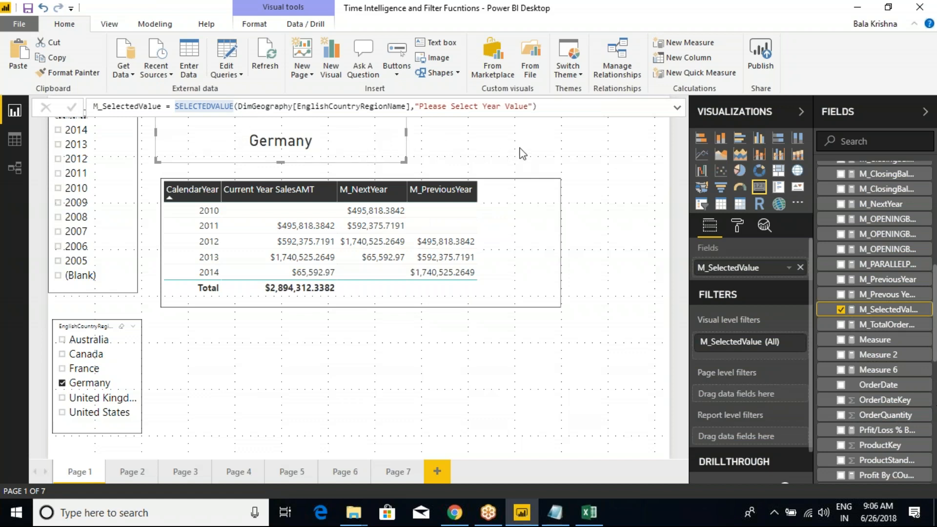
left_click(521, 151)
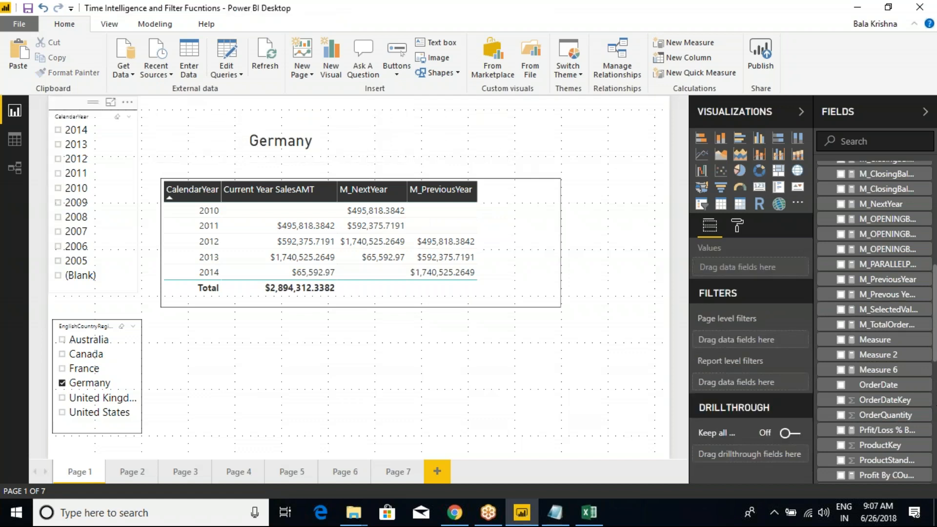
Shrink the M_SelectedValue card above the sales table and turn on its border
left_click(332, 141)
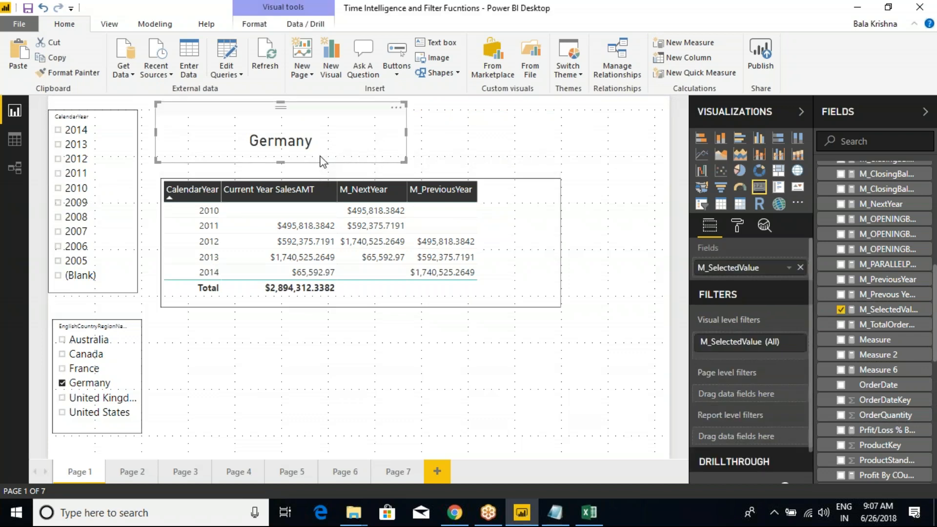
left_click_drag(403, 161, 322, 167)
left_click(311, 136)
left_click(738, 226)
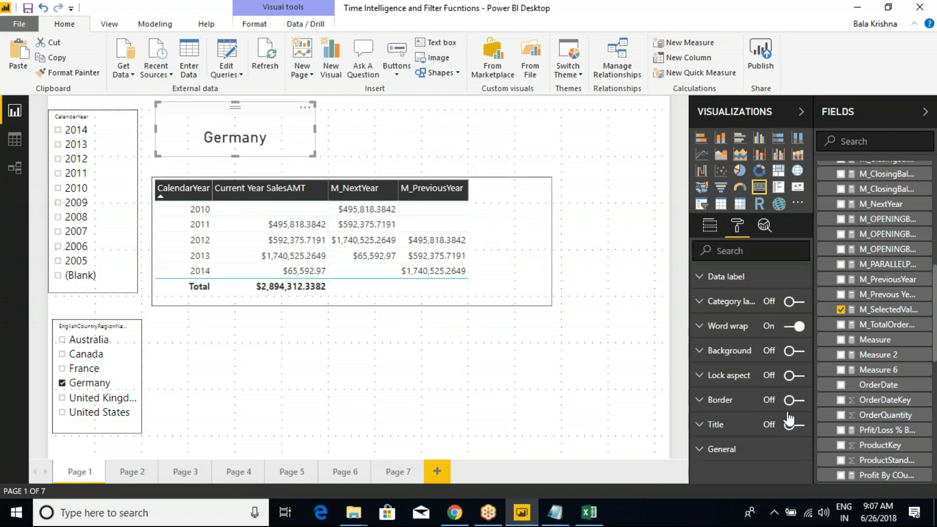
left_click(794, 401)
left_click(463, 374)
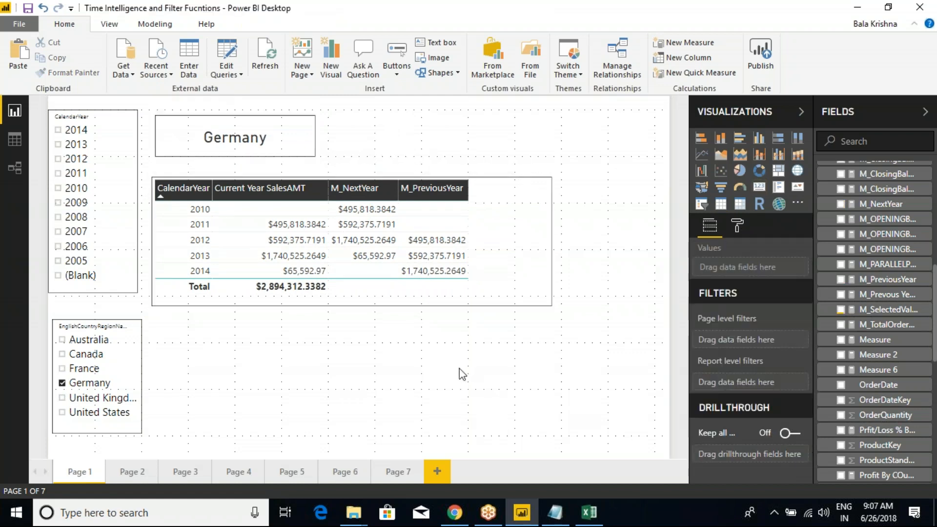
Switch to the Class Notes in Notepad to read the filter functions listed after Allexcept, and return to the Power BI report
left_click(551, 512)
left_click(316, 298)
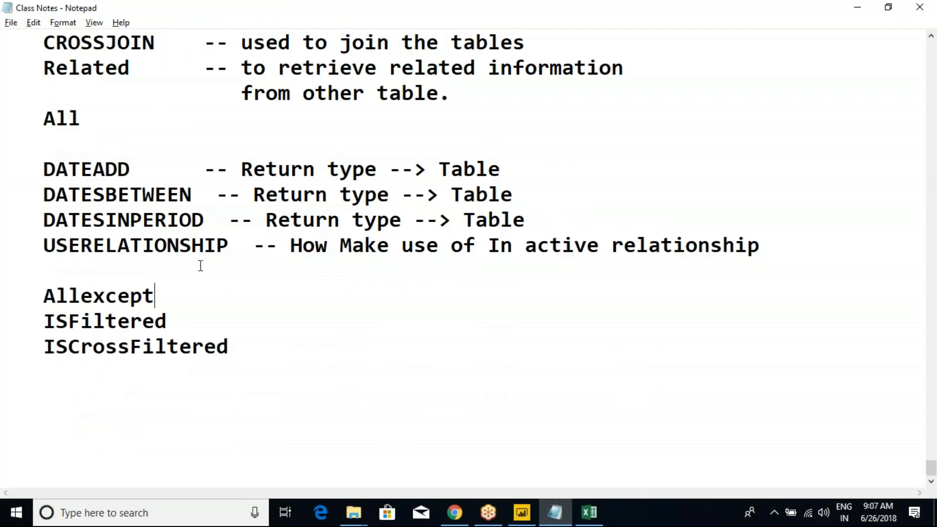
key("alt+Tab")
key("alt+Tab")
key("alt+Tab")
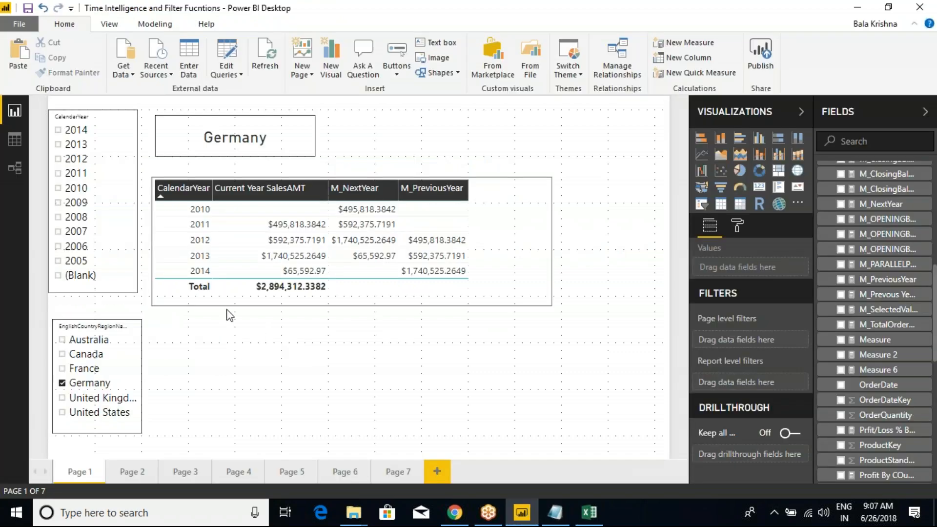
mouse_move(116, 320)
left_click(84, 321)
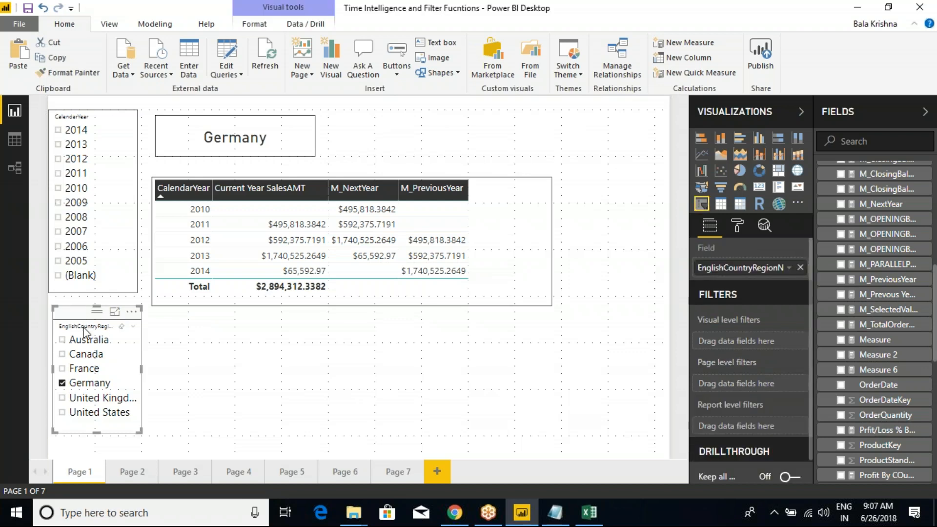
left_click(82, 113)
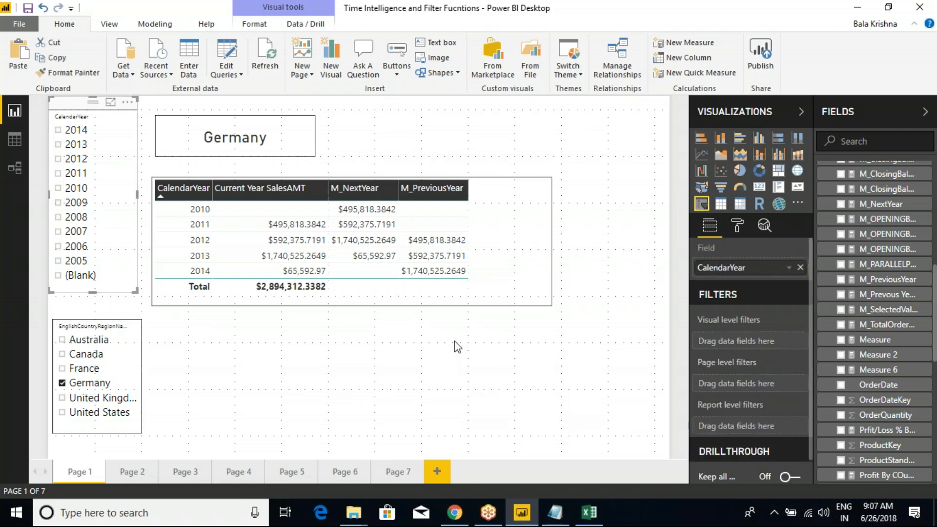
Narrow the sales table and place two copies of the M_SelectedValue card one above the other in the space beside it
left_click(553, 226)
left_click_drag(548, 232, 503, 235)
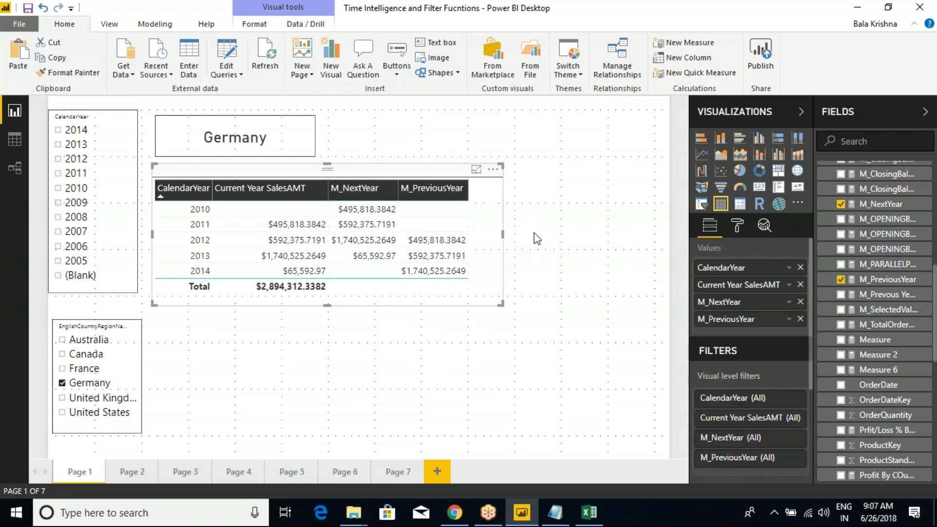
left_click(253, 117)
left_click(454, 123)
key("ctrl+v")
key("ctrl+v")
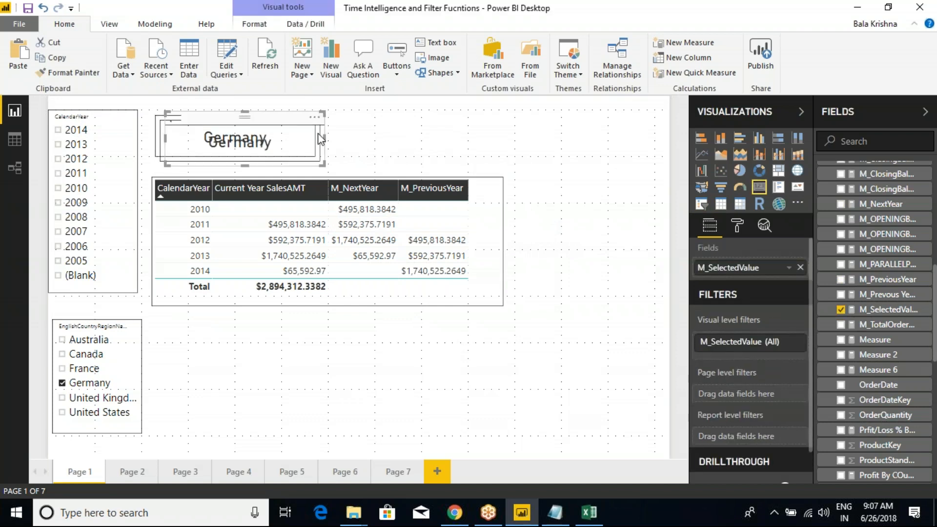
left_click_drag(314, 130, 655, 197)
left_click_drag(261, 114, 605, 257)
left_click(608, 213)
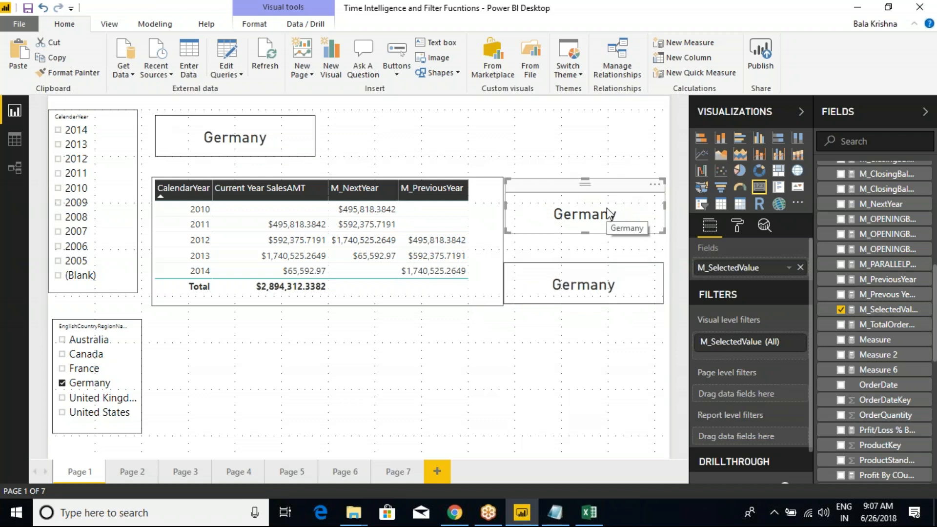
Create a measure in FactInternetSales as IsFiltered = ISFILTERED(DimGeography[EnglishCountryRegionName])
scroll(879, 256, "up", 3)
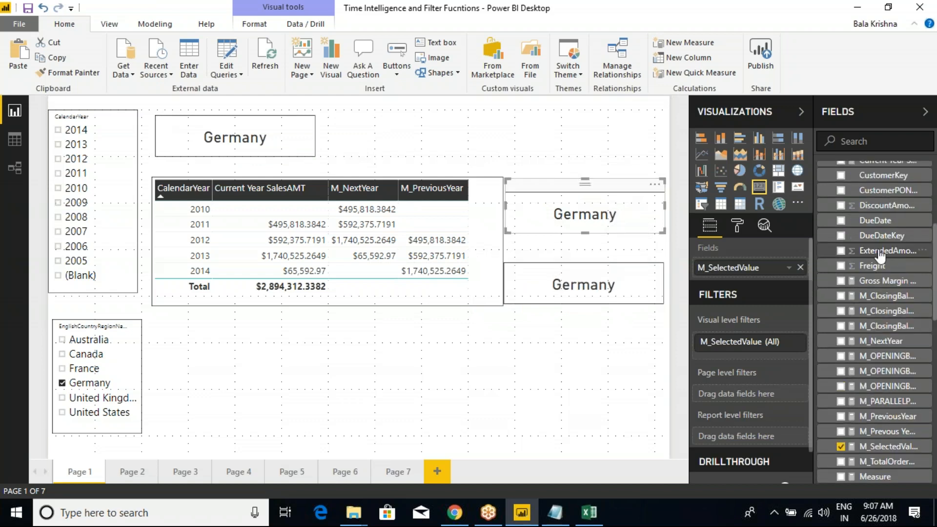
scroll(870, 259, "up", 2)
right_click(868, 180)
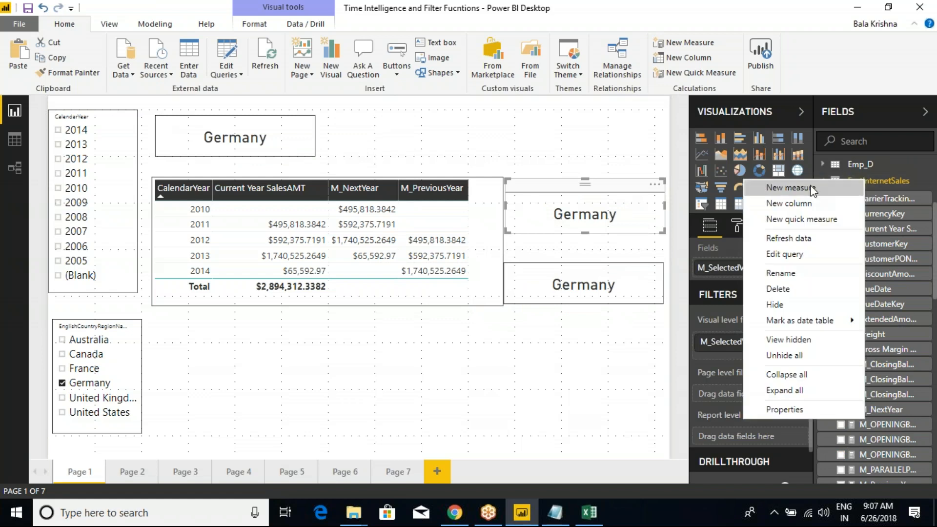
left_click(759, 186)
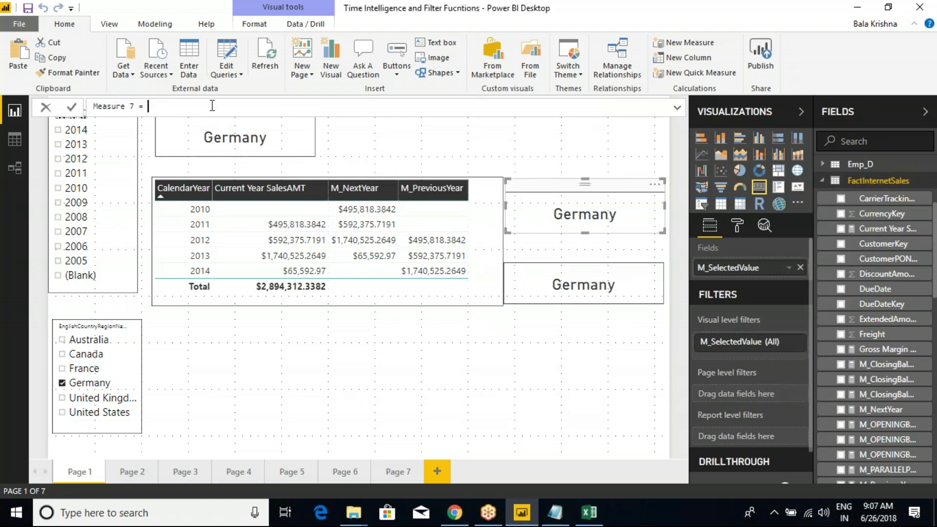
key("ctrl+a")
type("IsFiltered = is")
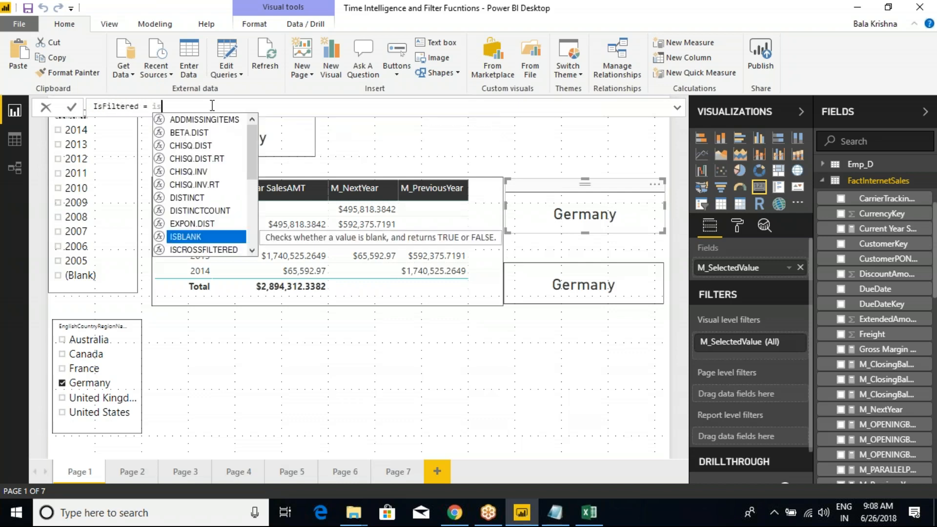
type("filte")
key("Tab")
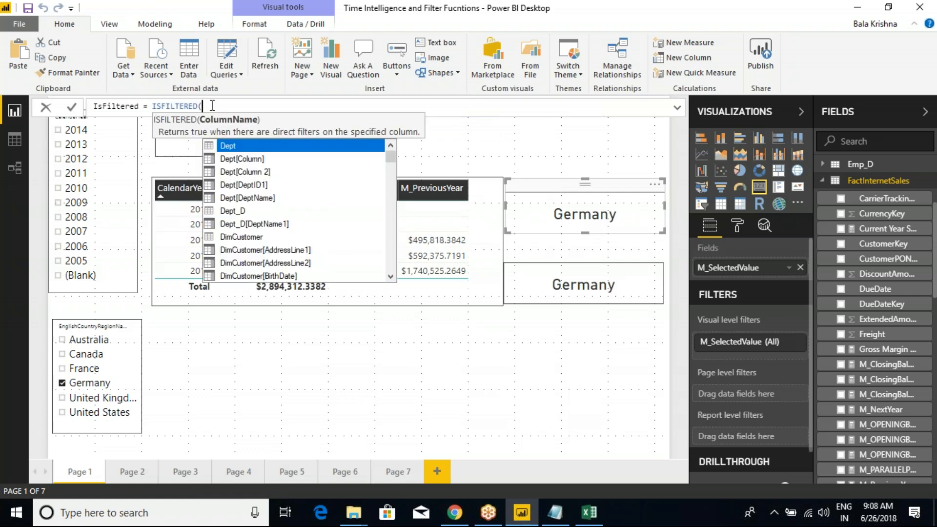
type("englis")
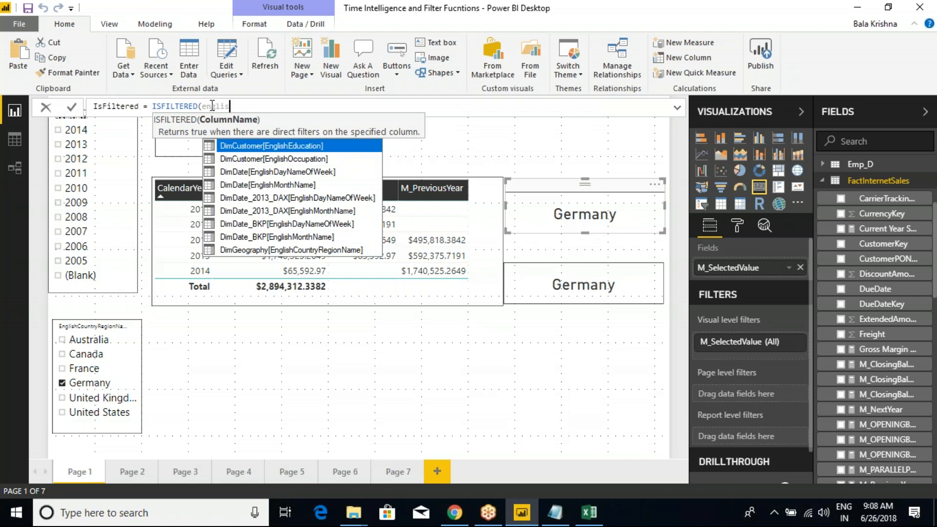
left_click(287, 250)
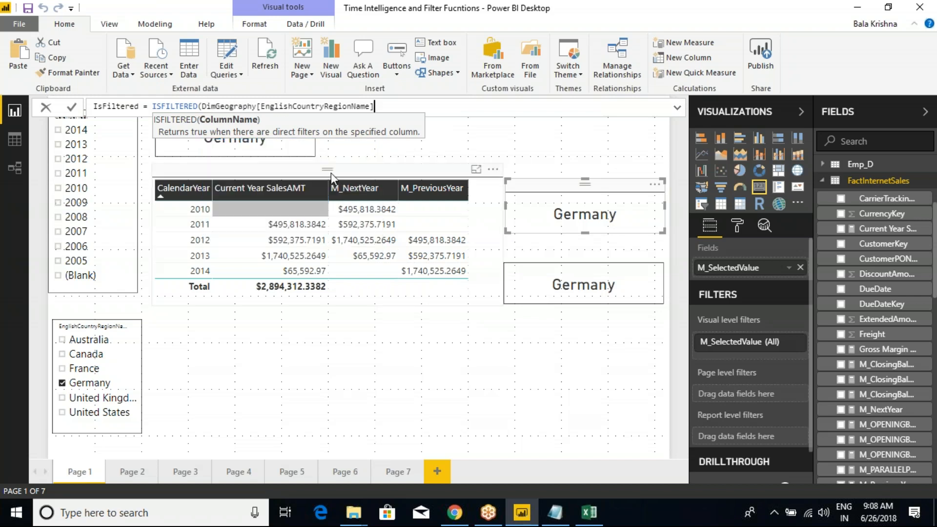
type(")")
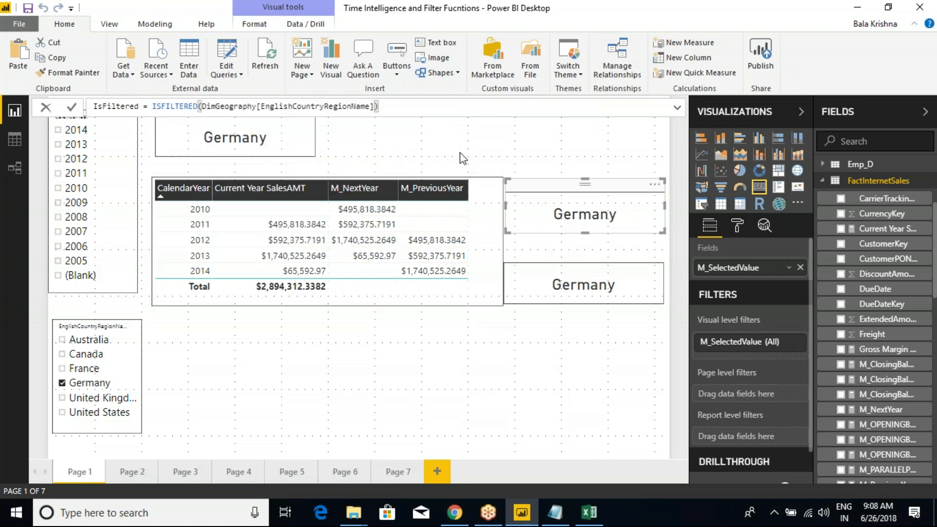
key("Return")
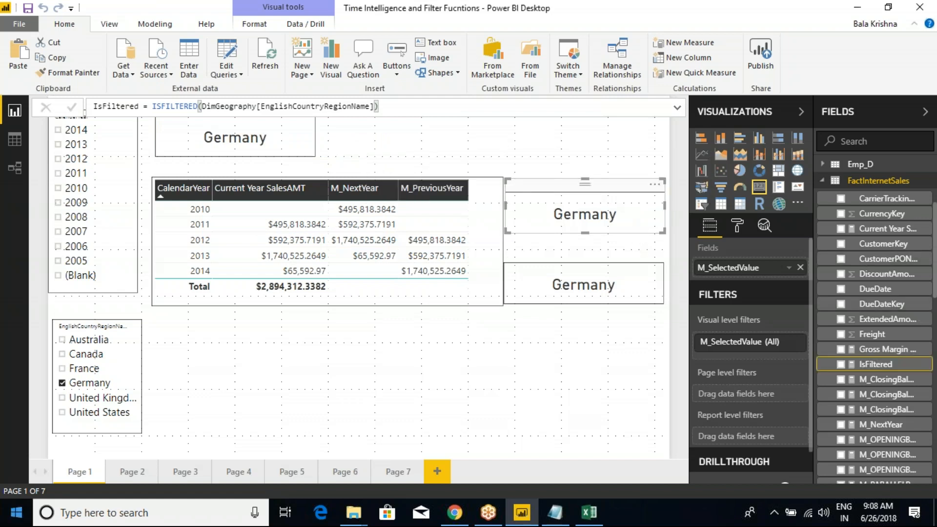
Create another measure in FactInternetSales as IsCrossFiltered = ISCROSSFILTERED(DimGeography)
right_click(881, 180)
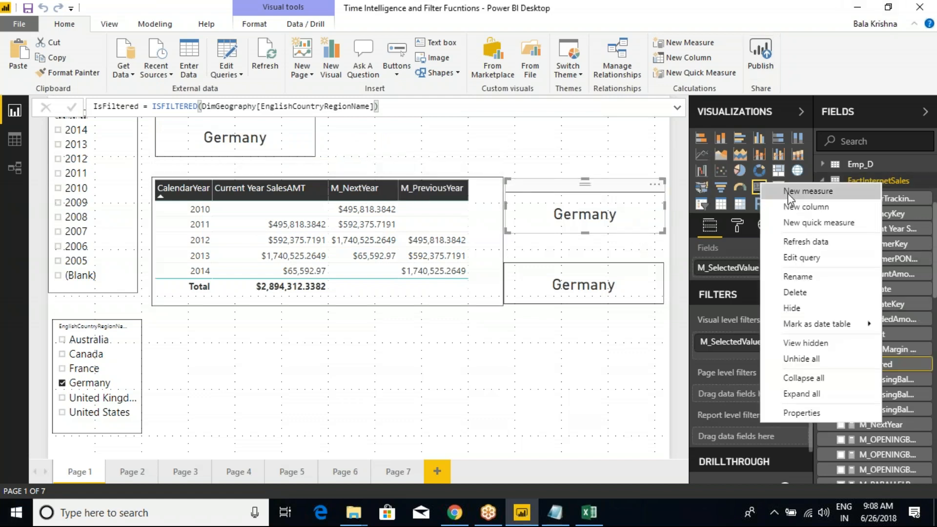
left_click(789, 193)
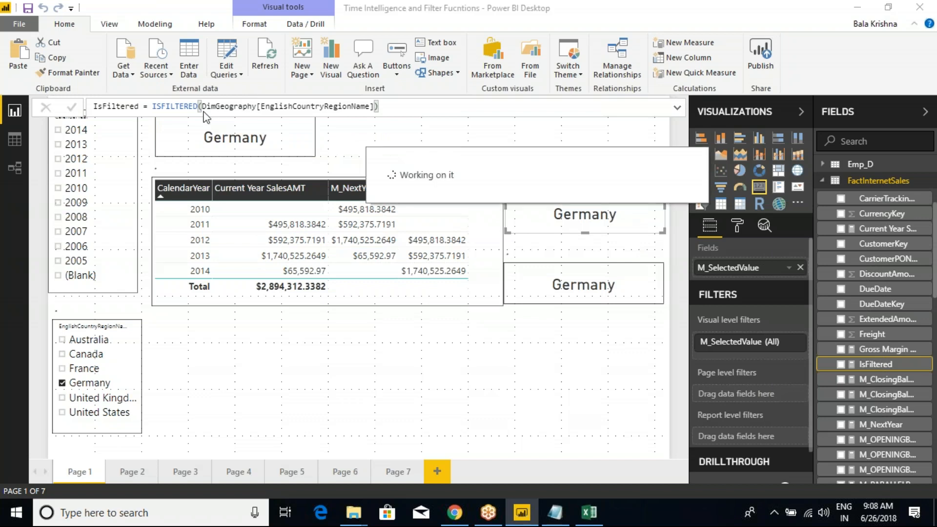
type("IsCrossFiltered =")
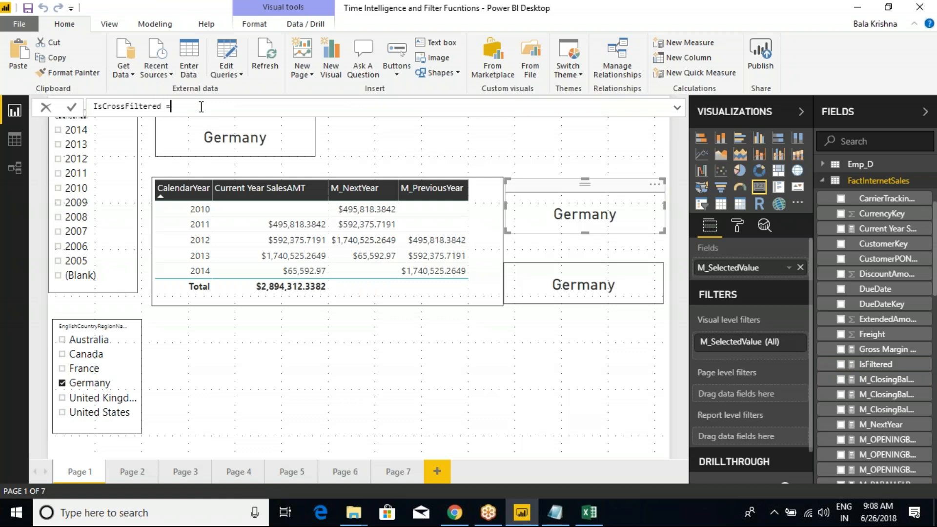
type("iscrod")
key("BackSpace")
key("Tab")
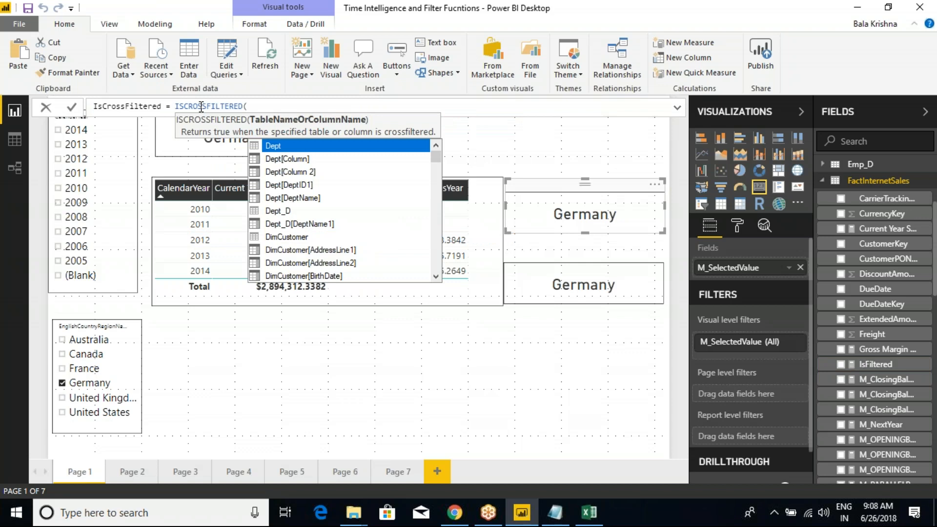
left_click_drag(249, 114, 385, 136)
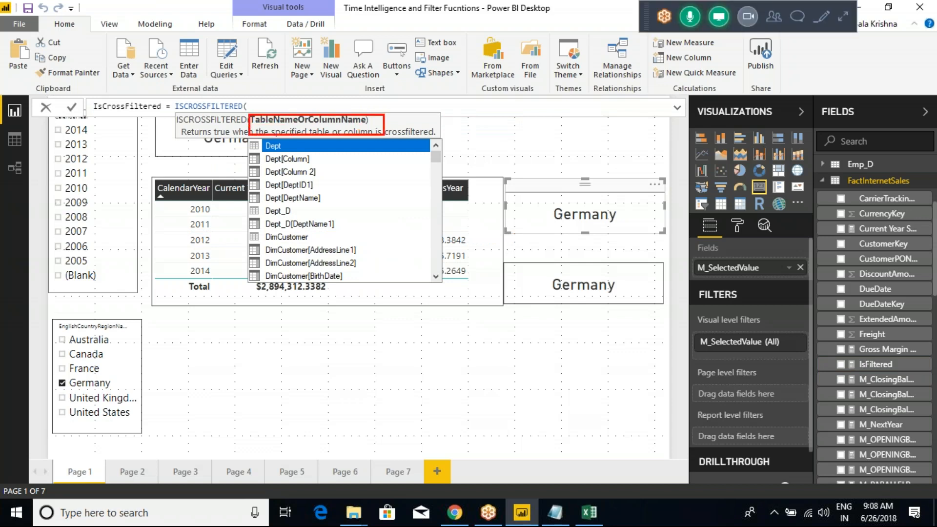
key("Escape")
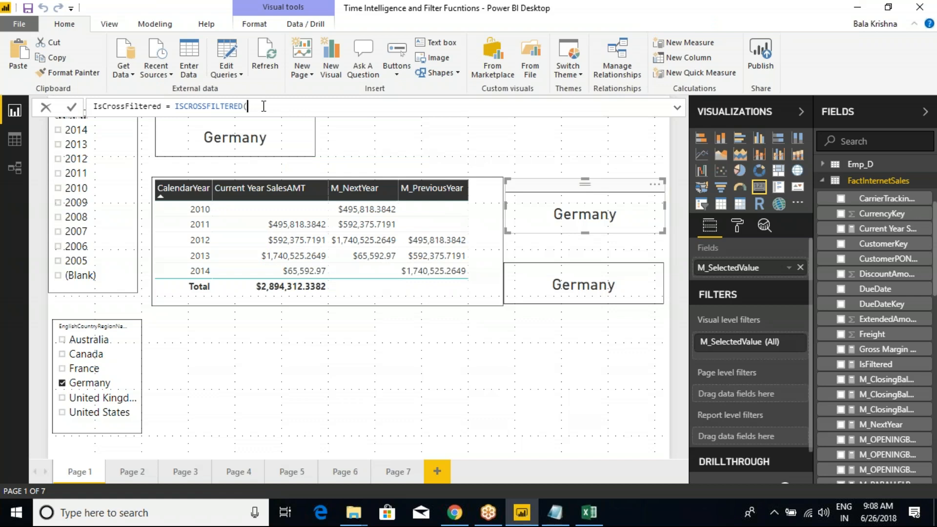
type("geo")
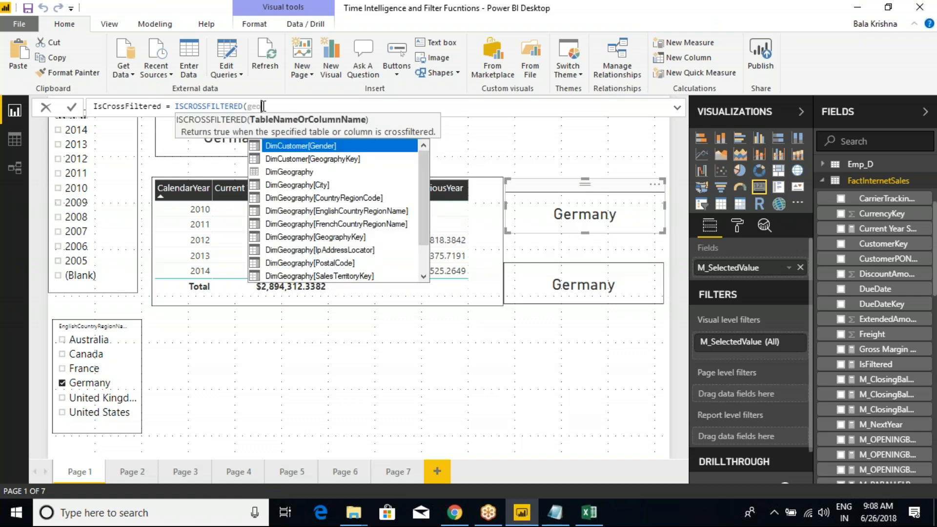
key("Down")
key("Tab")
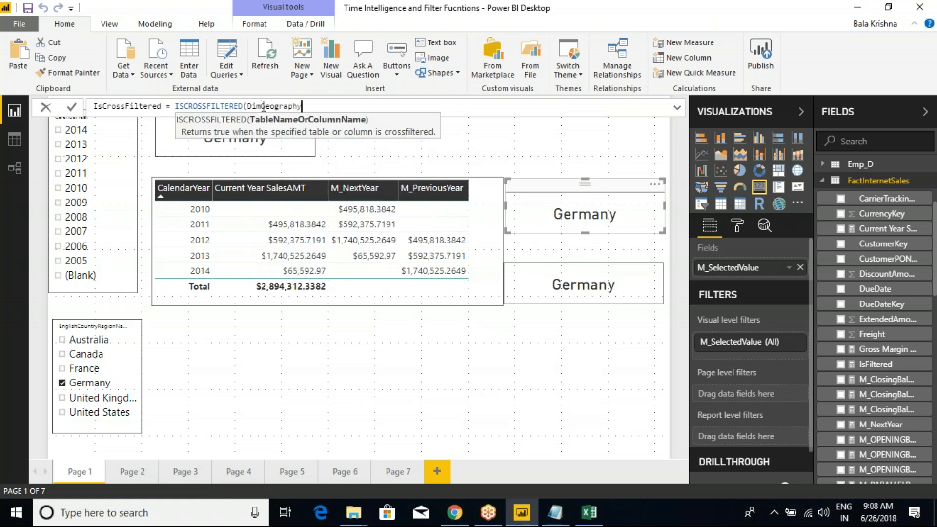
type(")")
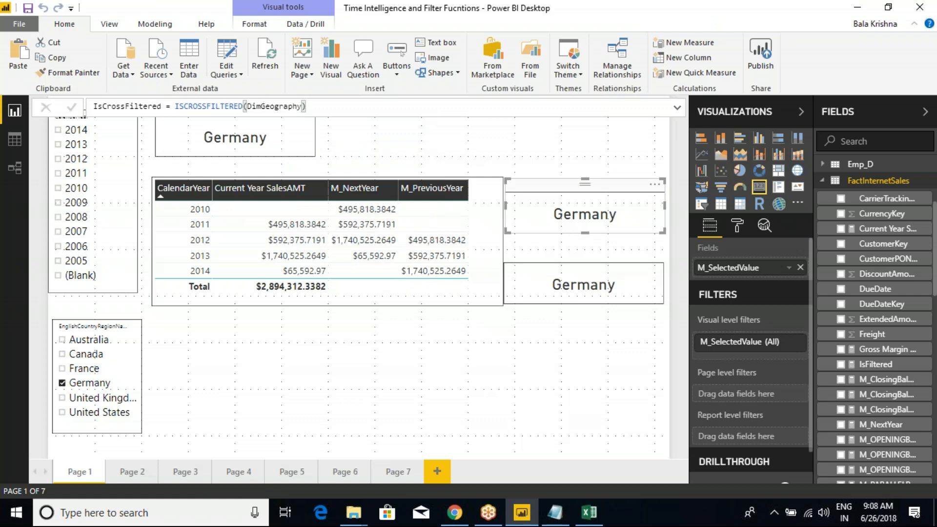
key("Return")
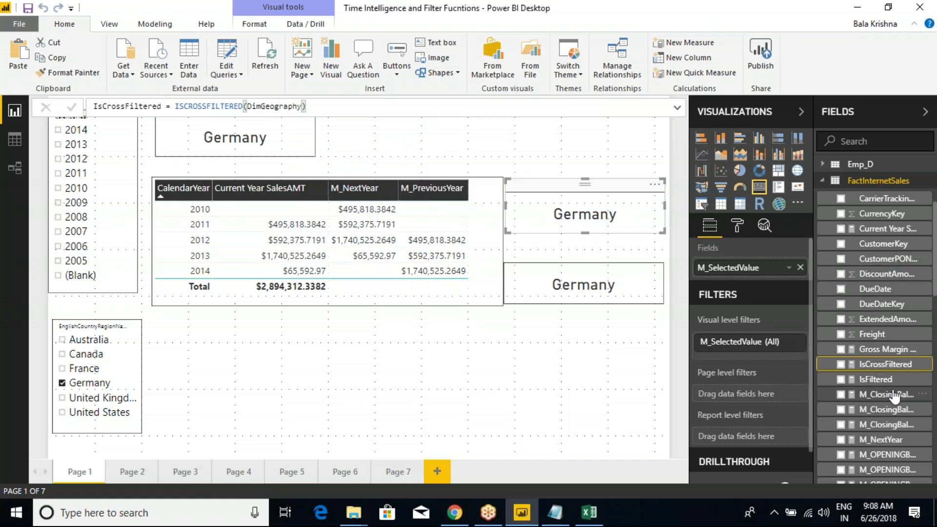
Replace the field in the upper card beside the sales table with IsFiltered and in the lower card with IsCrossFiltered
left_click(876, 380)
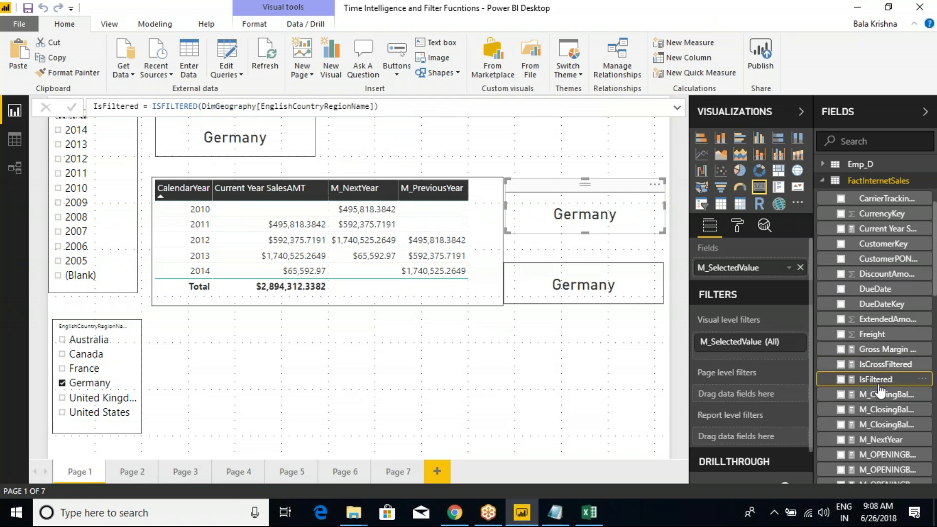
left_click_drag(866, 376, 765, 279)
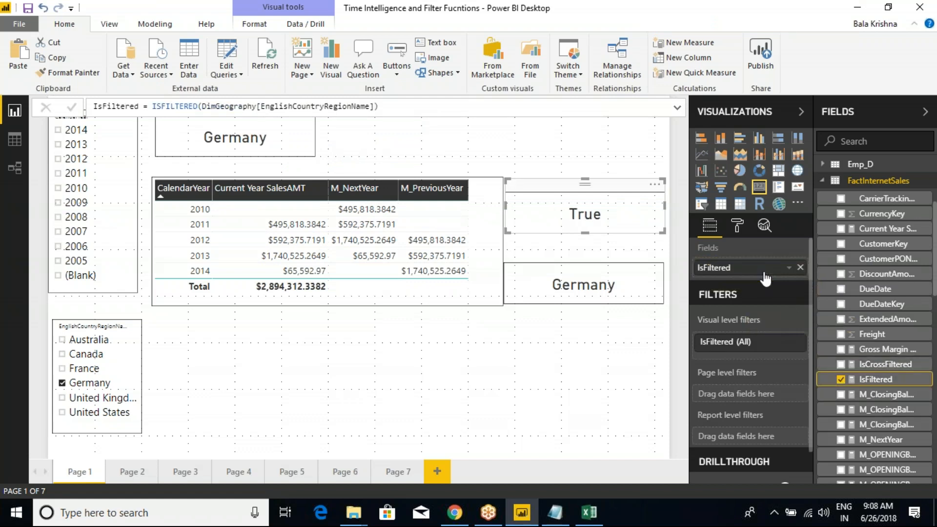
left_click(651, 284)
left_click_drag(881, 364, 759, 277)
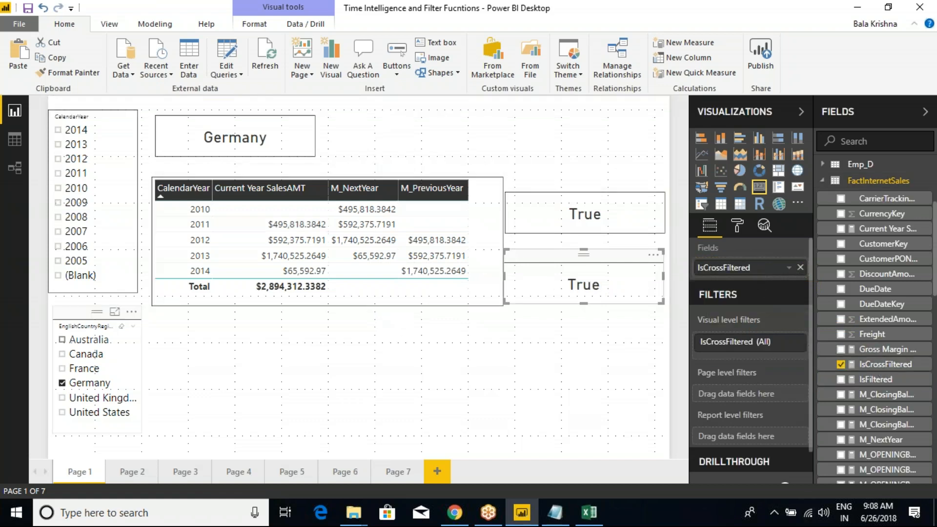
Clear Germany in the country slicer and check the two filter cards against the IsFiltered measure's formula
left_click(63, 384)
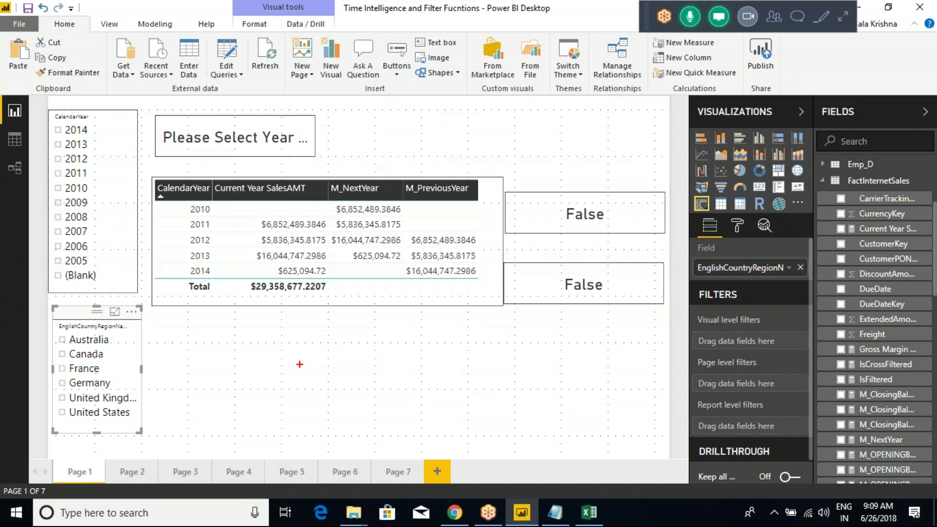
left_click_drag(346, 353, 348, 379)
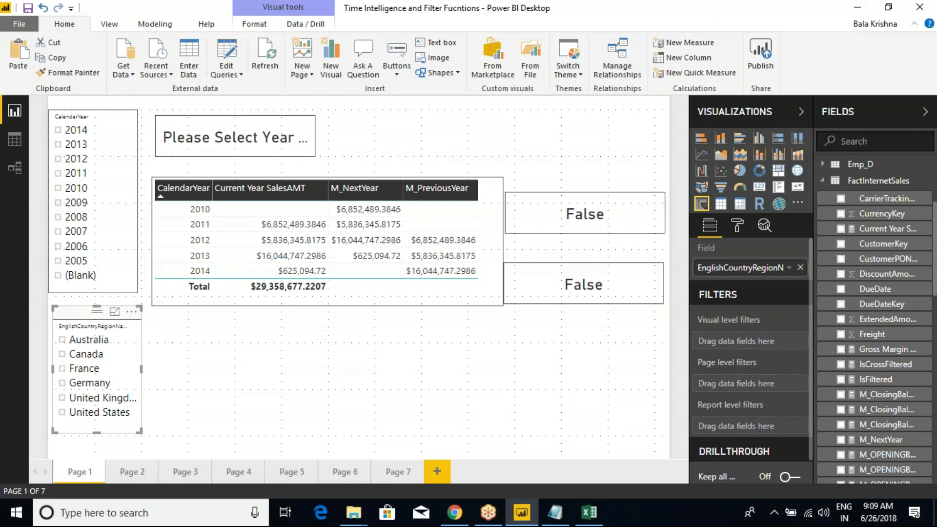
left_click(548, 220)
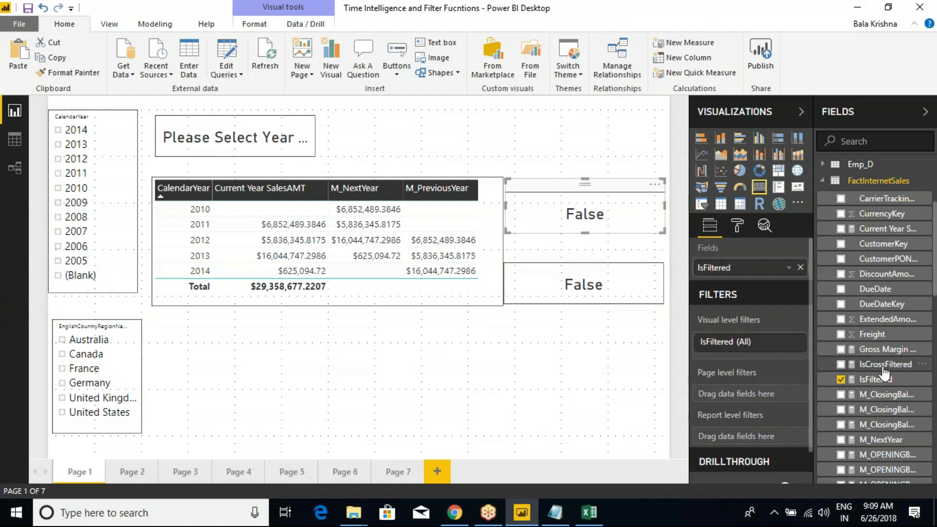
left_click(618, 287)
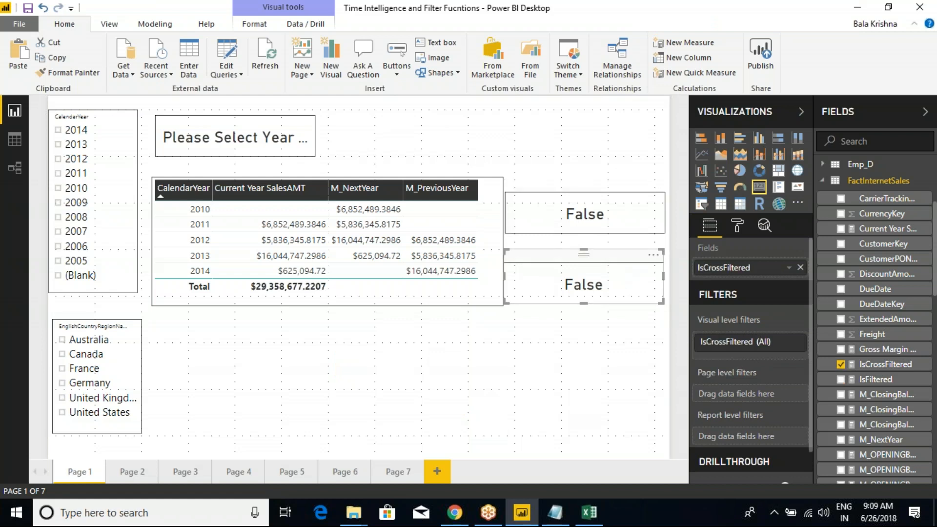
left_click(876, 379)
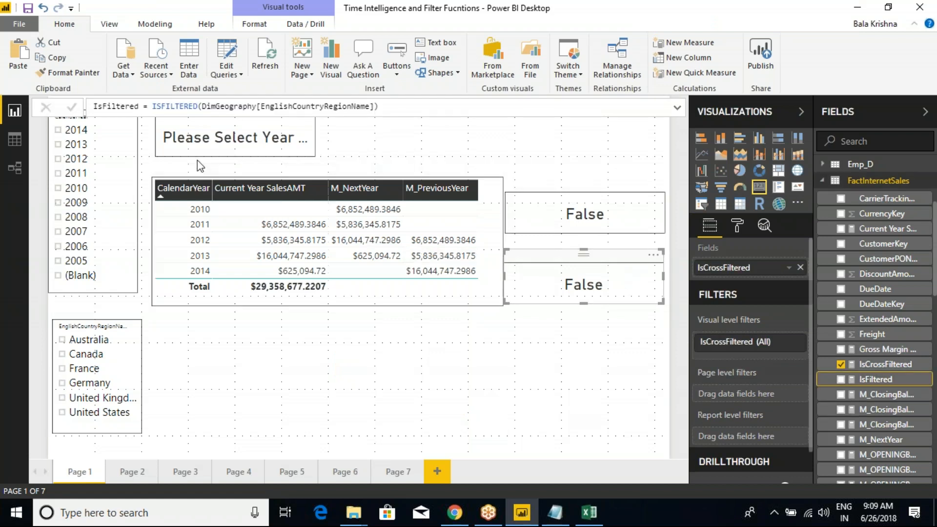
left_click_drag(292, 54, 292, 88)
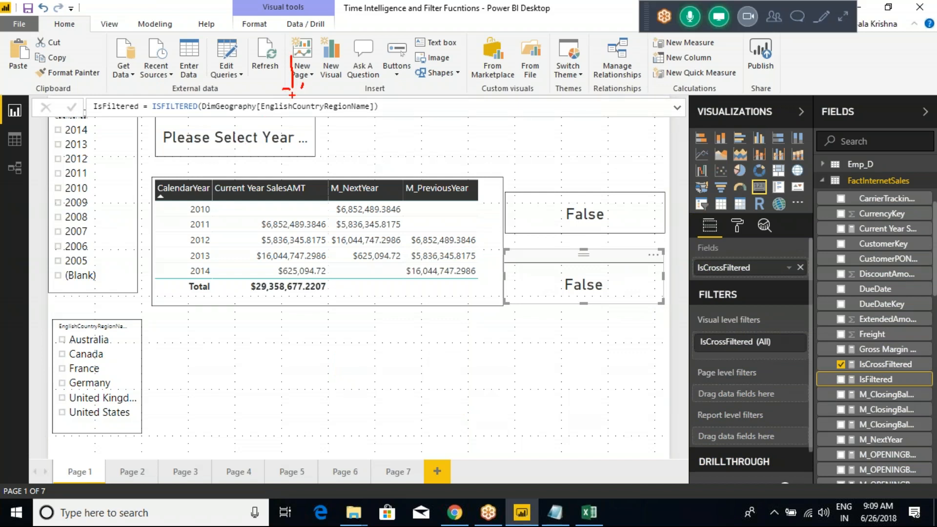
key("Escape")
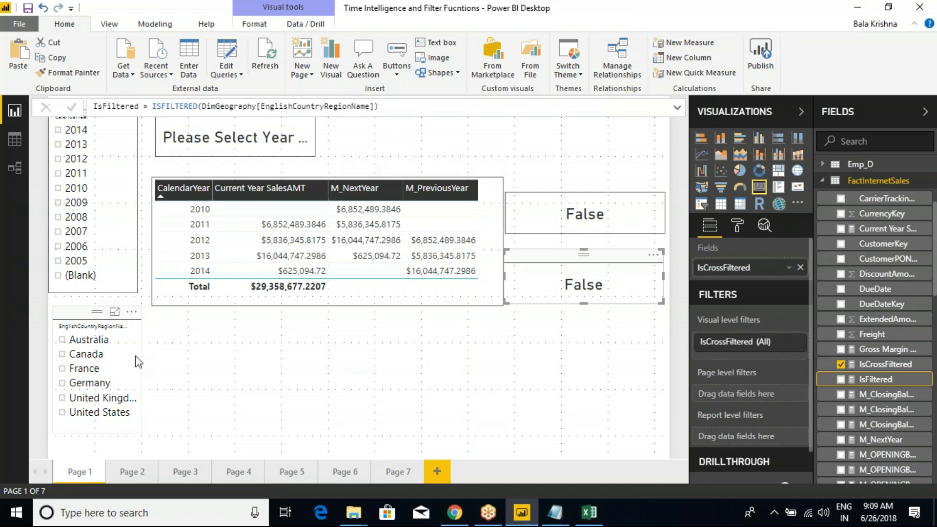
Select France in the country slicer and turn on the category label for the IsFiltered and IsCrossFiltered cards
left_click(77, 370)
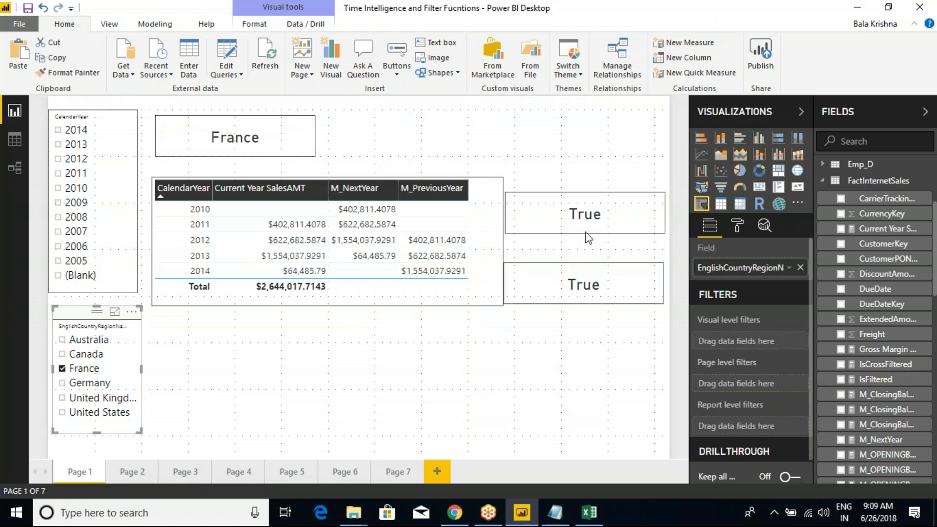
left_click(591, 215)
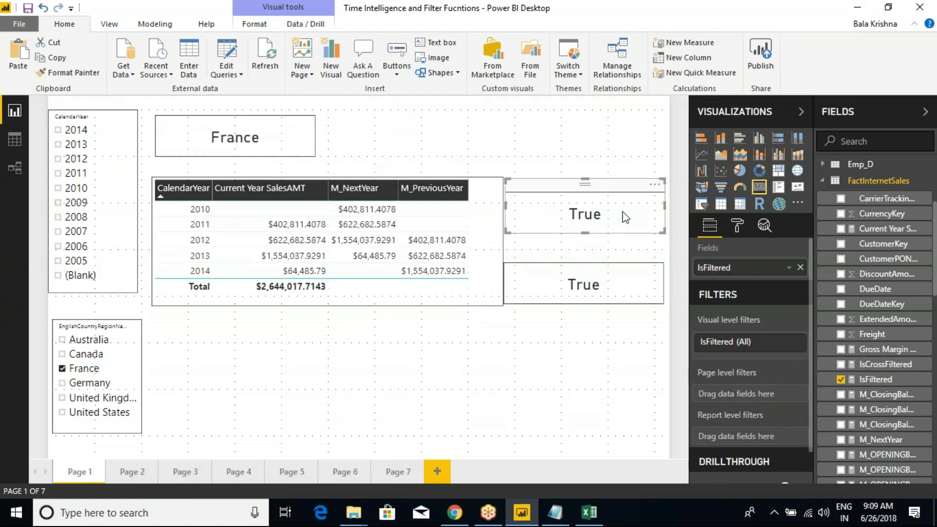
left_click(736, 228)
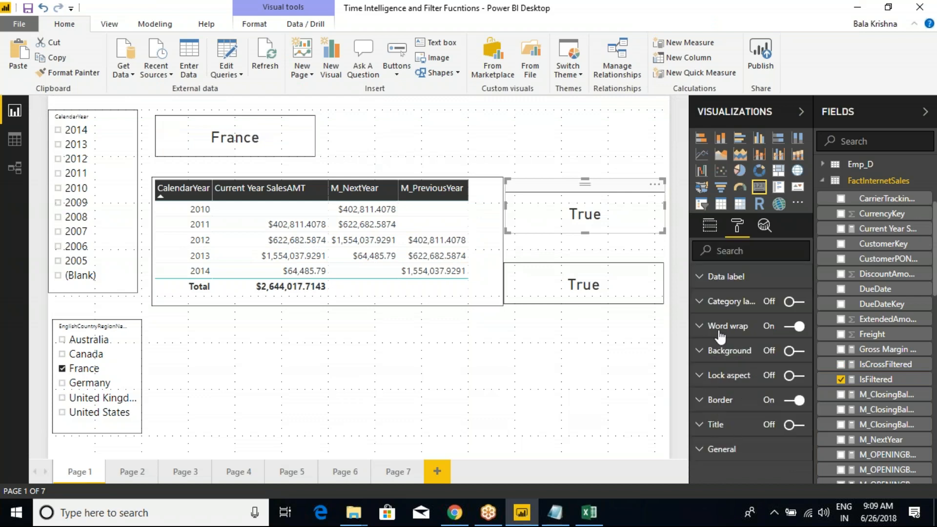
left_click(797, 302)
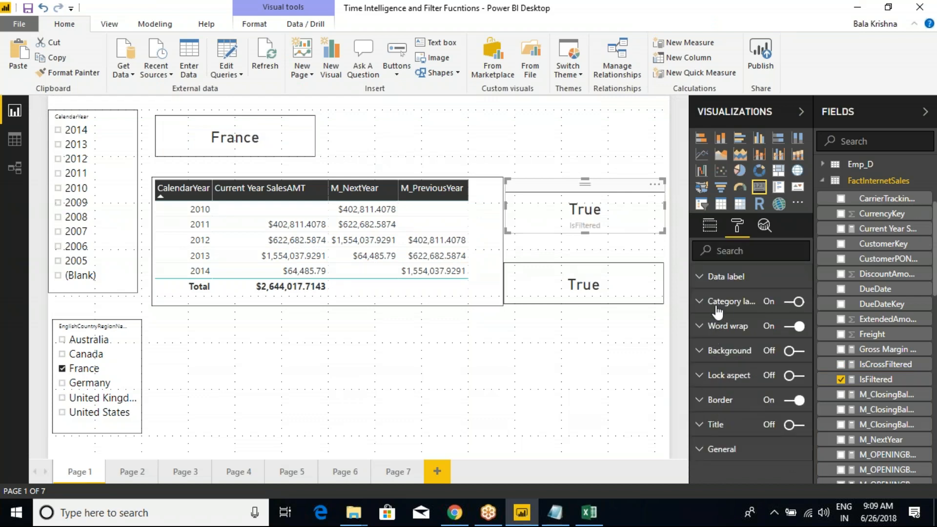
left_click(645, 288)
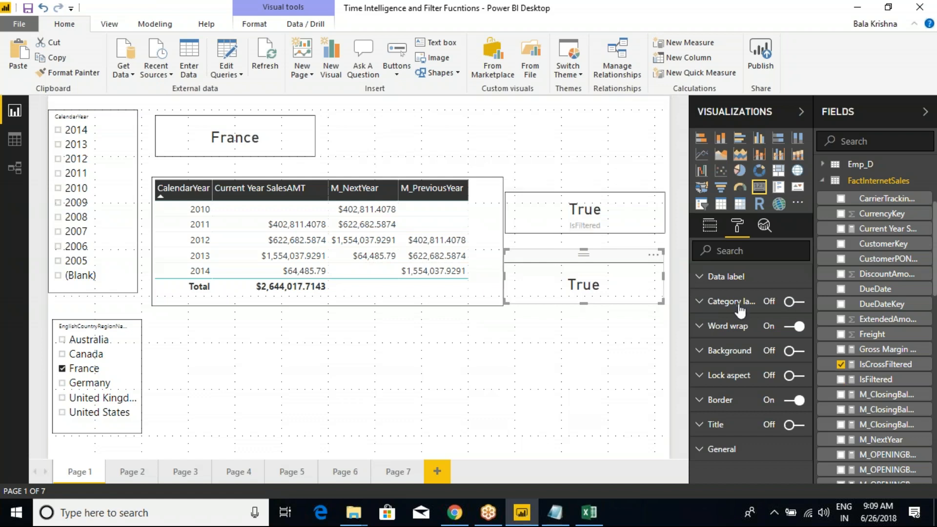
left_click(796, 302)
Set the category label text size to 18 on the IsCrossFiltered card and 17 on the IsFiltered card
left_click(699, 303)
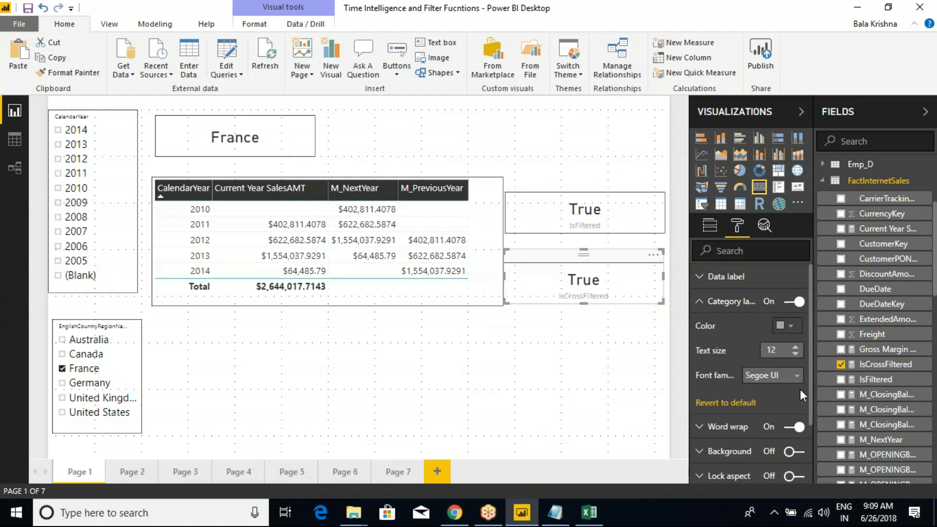
left_click(795, 348)
left_click(795, 347)
left_click(795, 347)
left_click(795, 347)
left_click(796, 347)
left_click(796, 348)
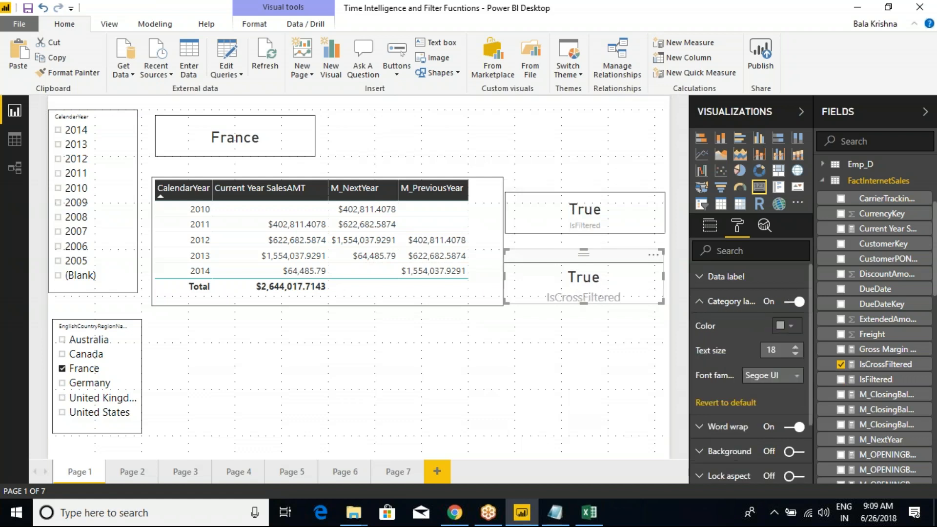
left_click(619, 229)
left_click(796, 348)
left_click(796, 348)
left_click(795, 348)
left_click(795, 348)
left_click(796, 348)
Change the category label colour to black on both the IsFiltered and IsCrossFiltered cards
left_click(786, 326)
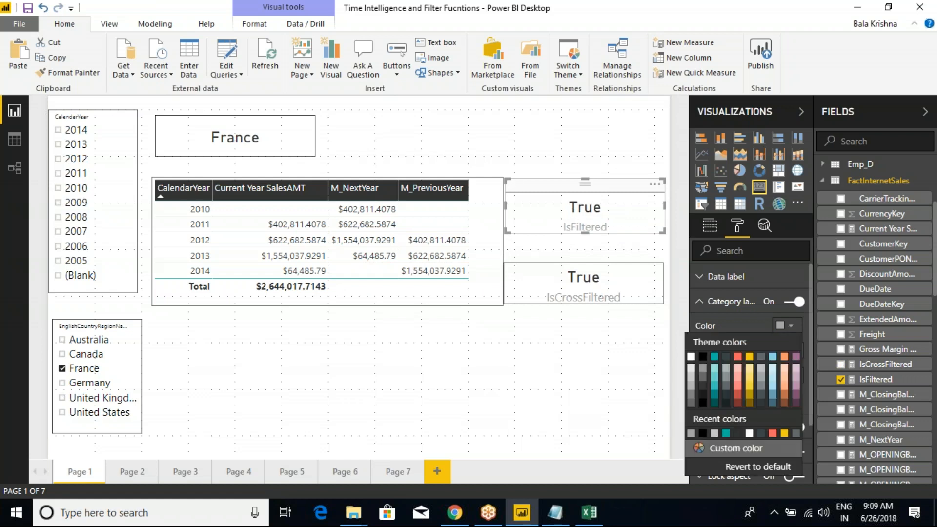
left_click(713, 375)
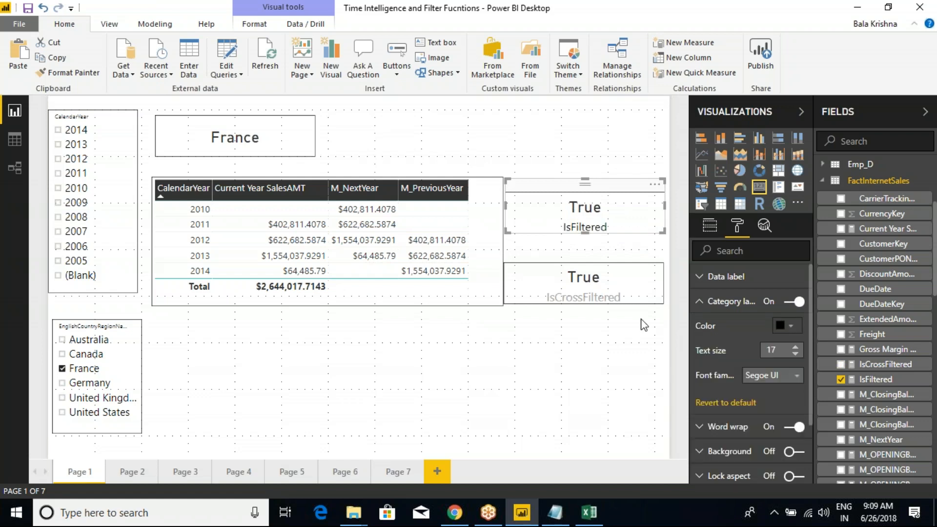
left_click(786, 326)
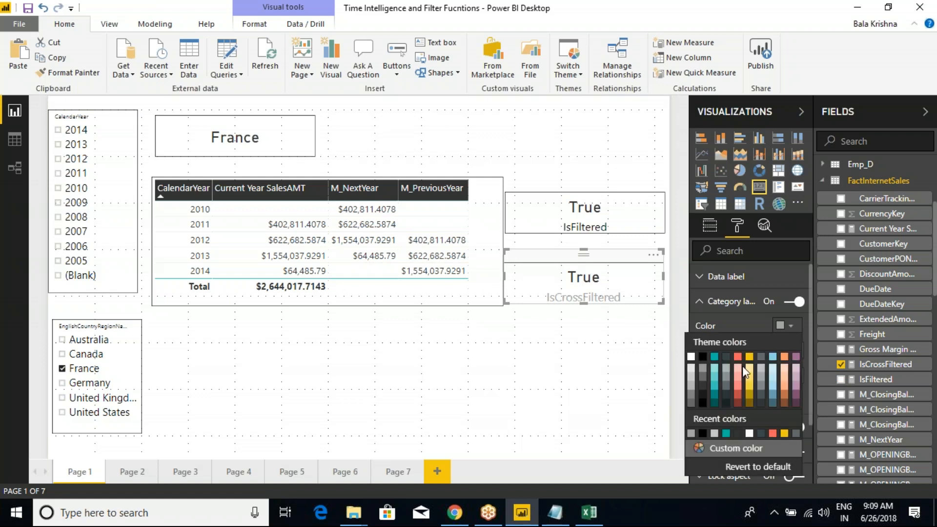
left_click(713, 363)
left_click(566, 340)
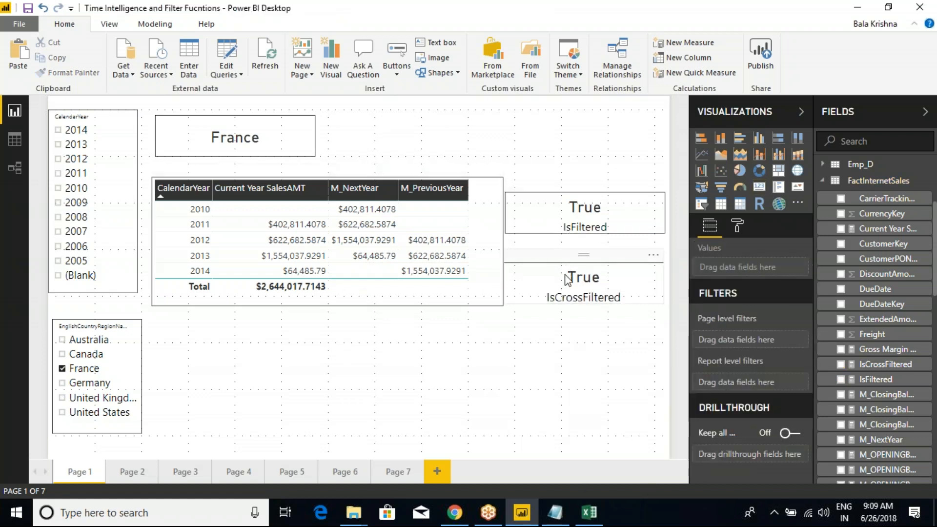
Clear France in the country slicer and compare the values of the IsFiltered and IsCrossFiltered cards
left_click(547, 215)
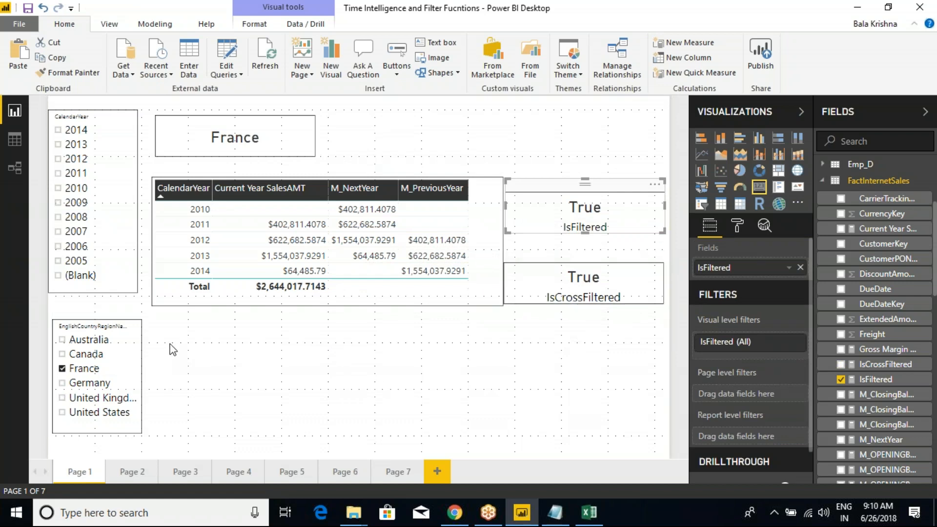
mouse_move(118, 316)
left_mouse_down()
mouse_move(119, 352)
mouse_move(108, 363)
mouse_move(128, 363)
left_mouse_up()
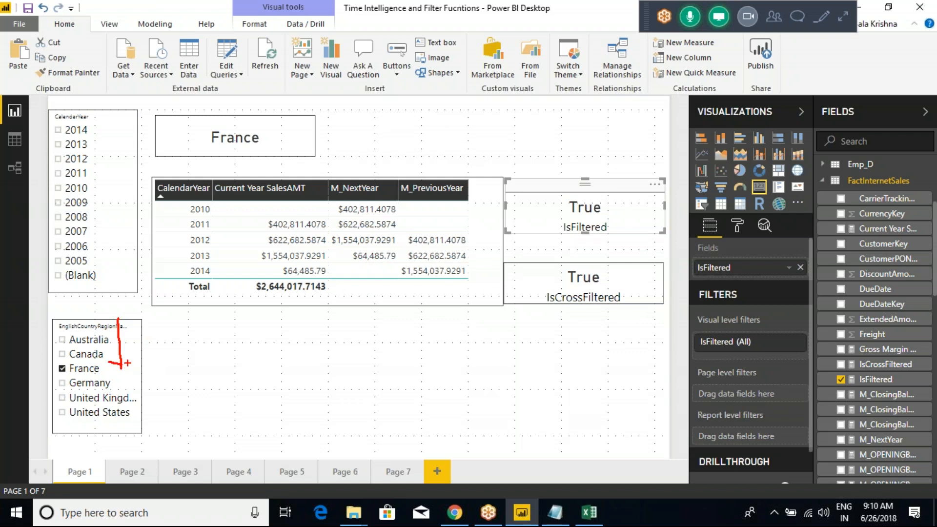
key("Escape")
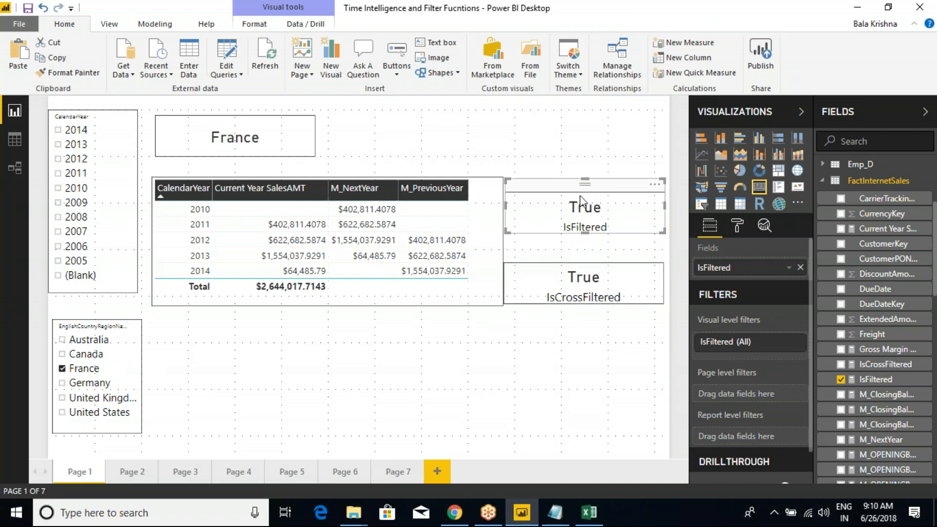
left_click(62, 369)
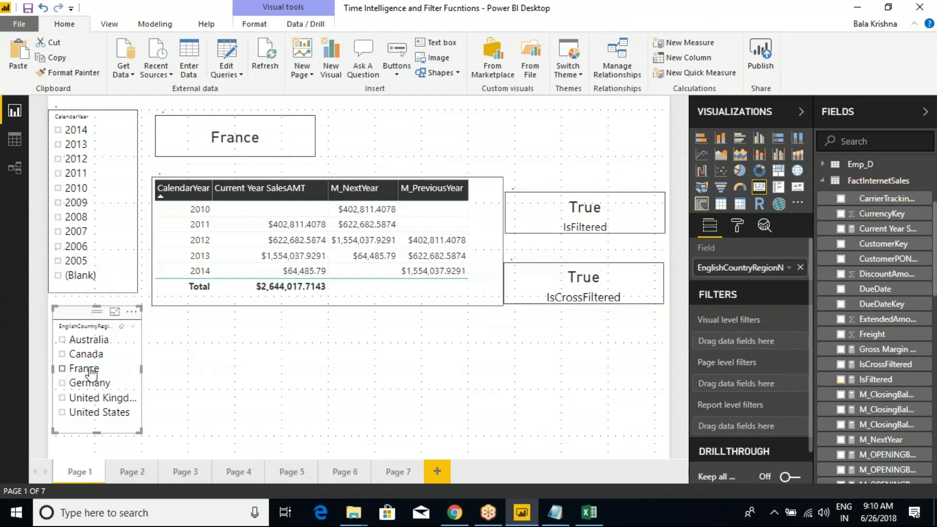
left_click(570, 213)
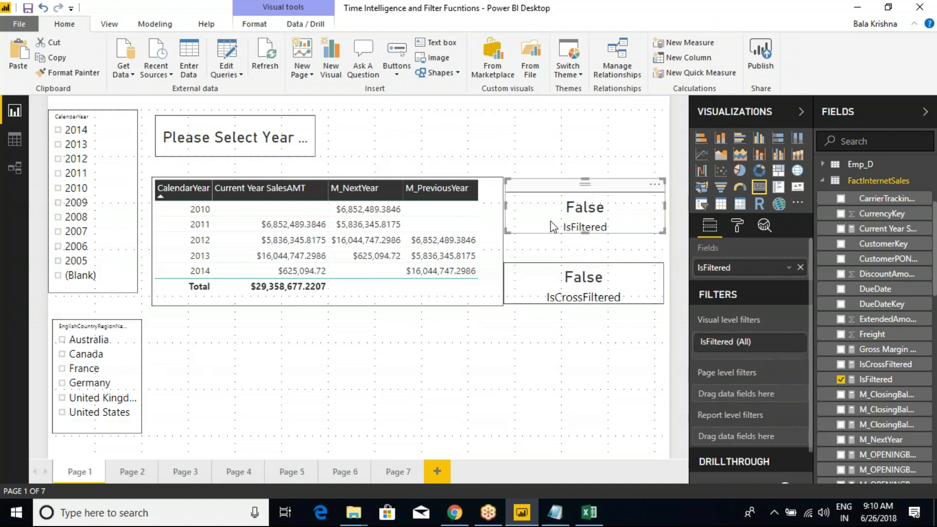
left_click(552, 288)
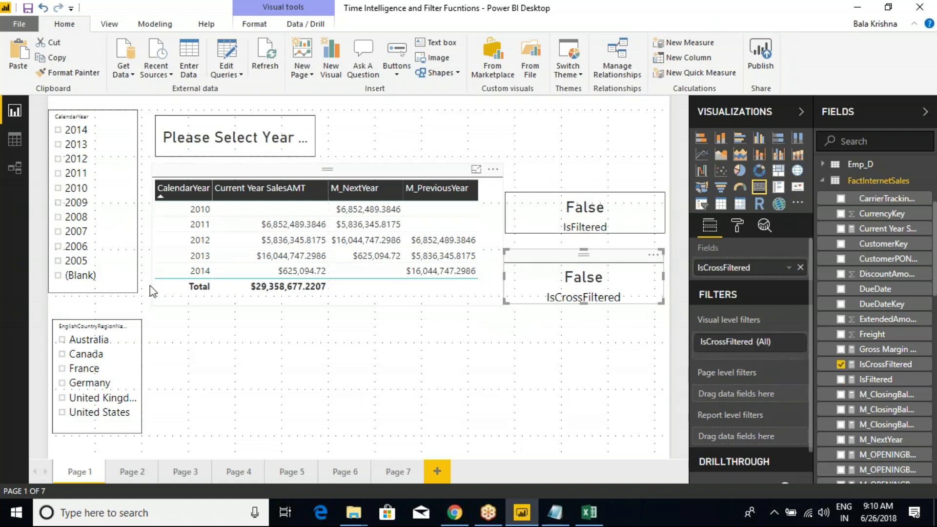
left_click(198, 334)
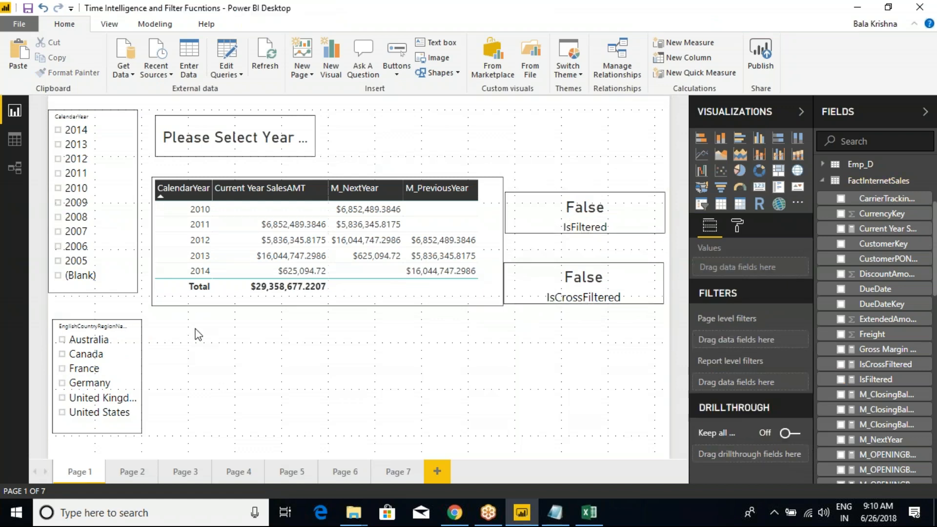
mouse_move(130, 366)
left_mouse_down()
mouse_move(219, 379)
mouse_move(441, 358)
mouse_move(529, 238)
left_mouse_up()
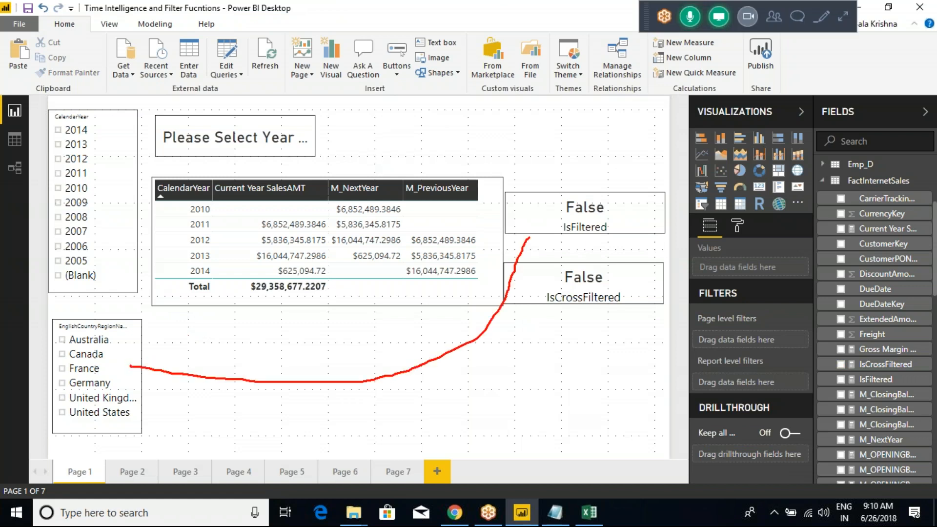
left_click_drag(550, 165, 551, 196)
left_click_drag(570, 299, 570, 333)
mouse_move(21, 311)
left_mouse_down()
mouse_move(74, 336)
mouse_move(138, 411)
left_mouse_up()
key("Escape")
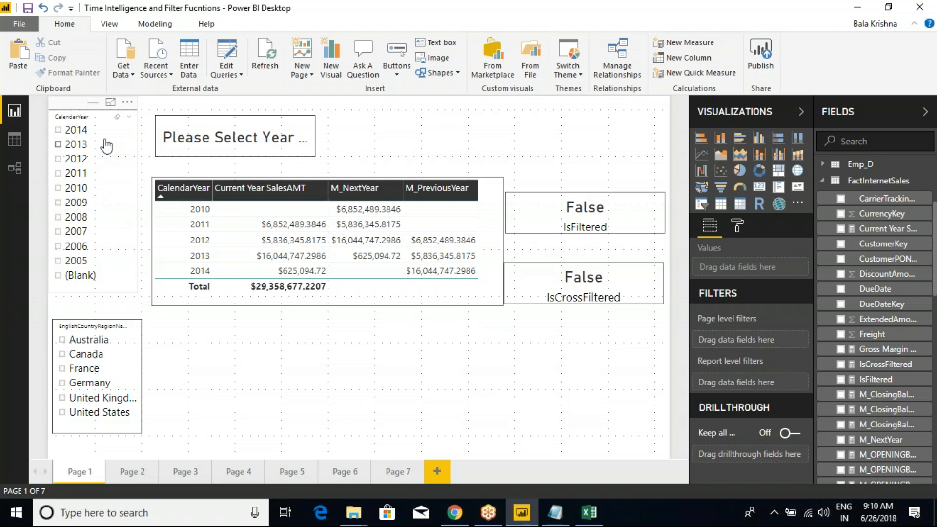
left_click_drag(58, 142, 116, 216)
left_click_drag(92, 180, 116, 174)
left_click_drag(508, 190, 636, 321)
key("Escape")
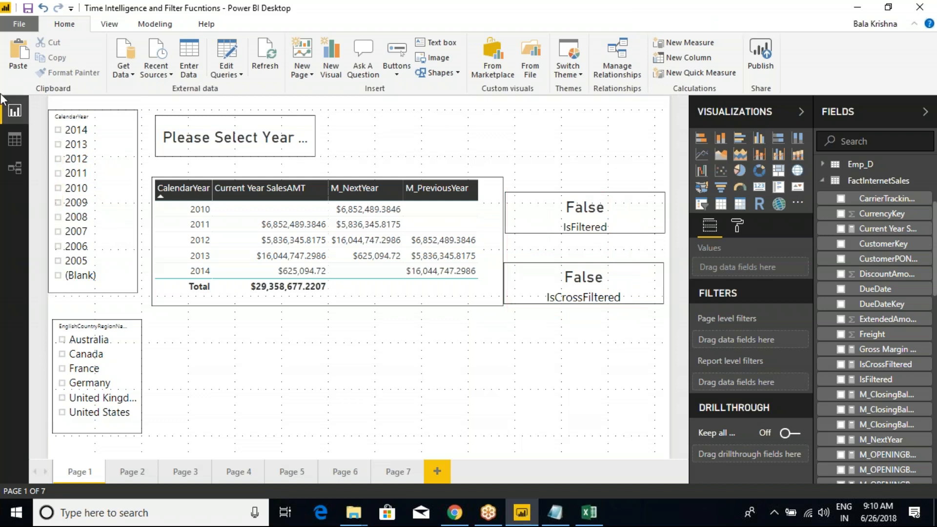
Filter the report to 2012 in the year slicer to check both cards' response, and clear that selection
left_click(65, 164)
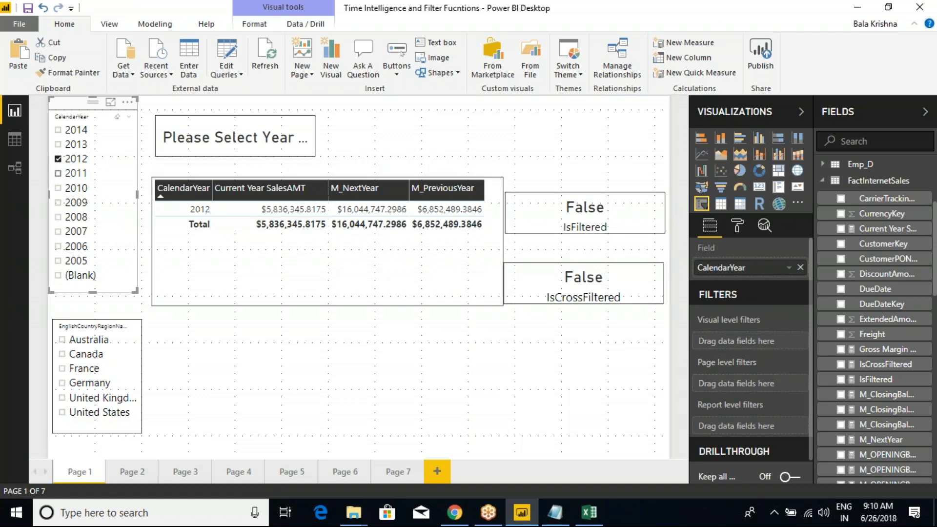
left_click(59, 159)
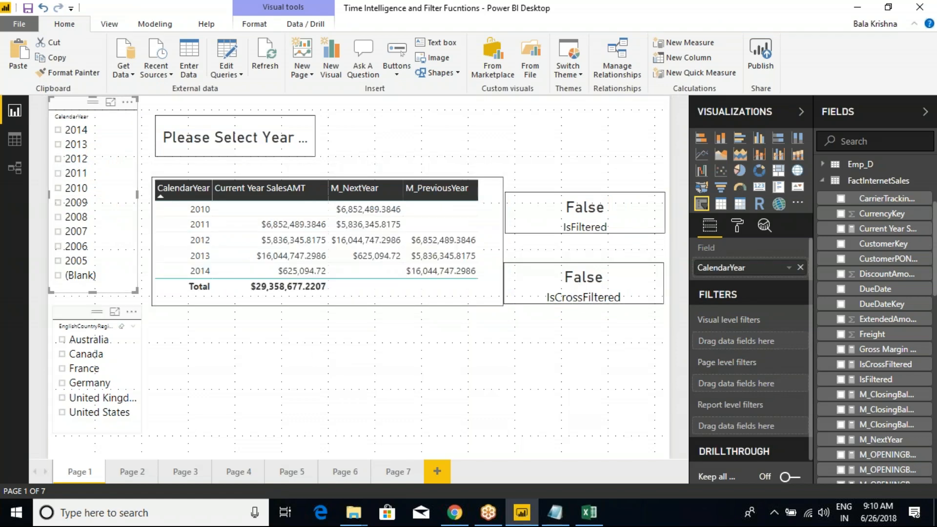
Duplicate the country slicer and place the copy beside the original, below the sales table
left_click(117, 324)
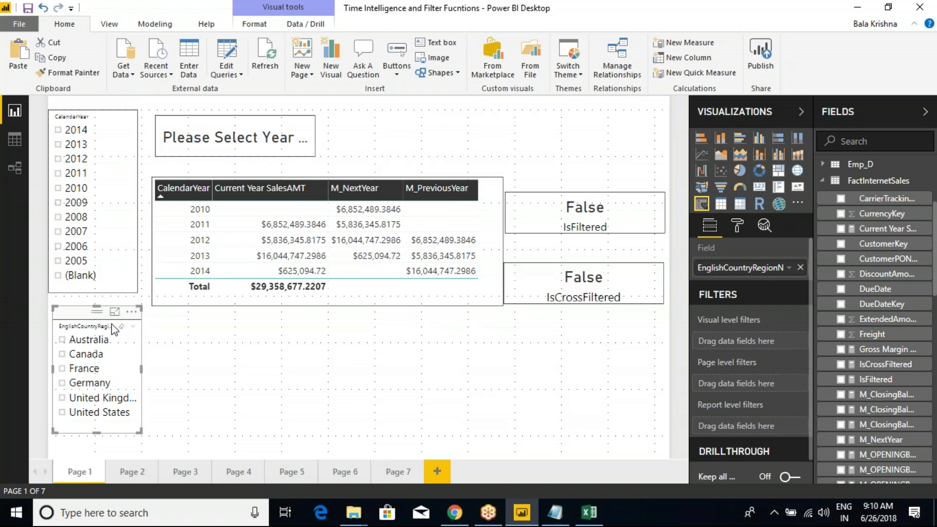
left_click(243, 371)
key("ctrl+v")
left_click_drag(78, 315, 201, 320)
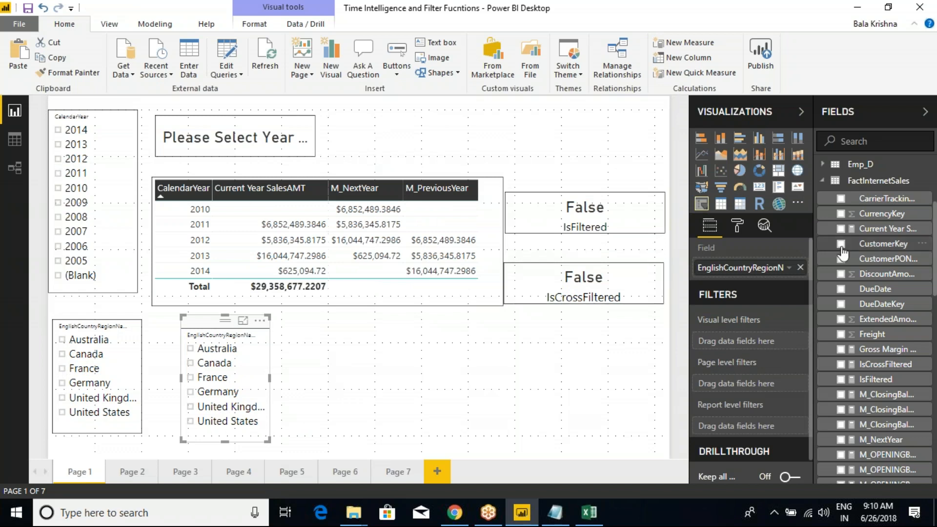
Replace the field of the duplicated country slicer with City from the DimGeography table
left_click(859, 180)
left_click(871, 268)
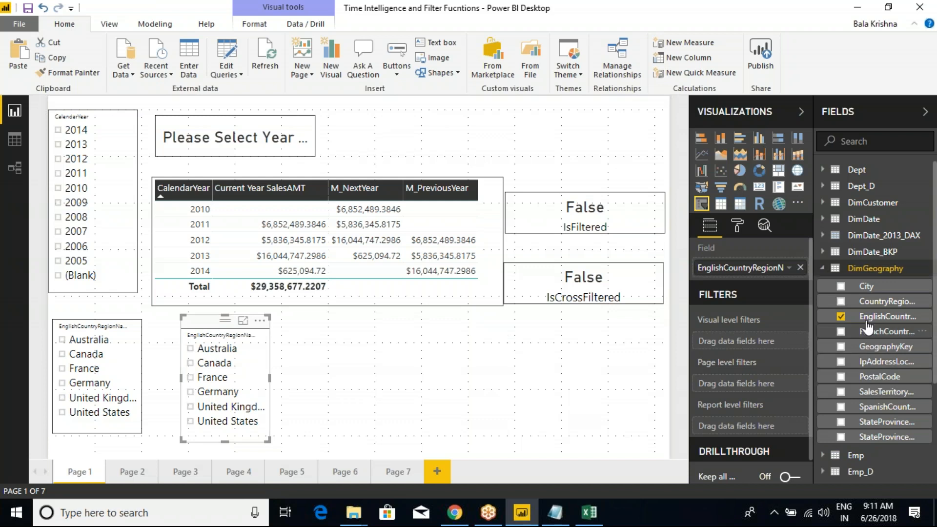
left_click_drag(866, 286, 755, 271)
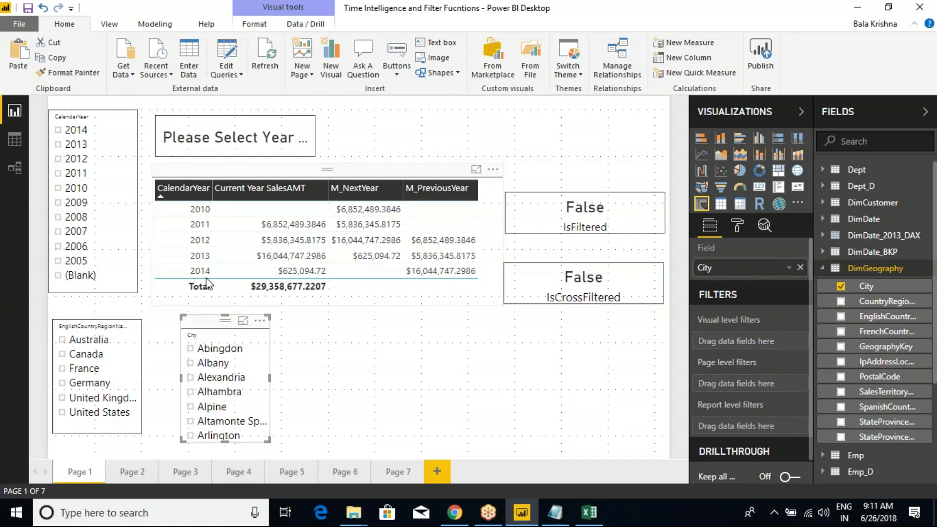
Filter the report to Albany in the city slicer and compare the IsFiltered and IsCrossFiltered cards, marking them with temporary annotations
left_click(191, 363)
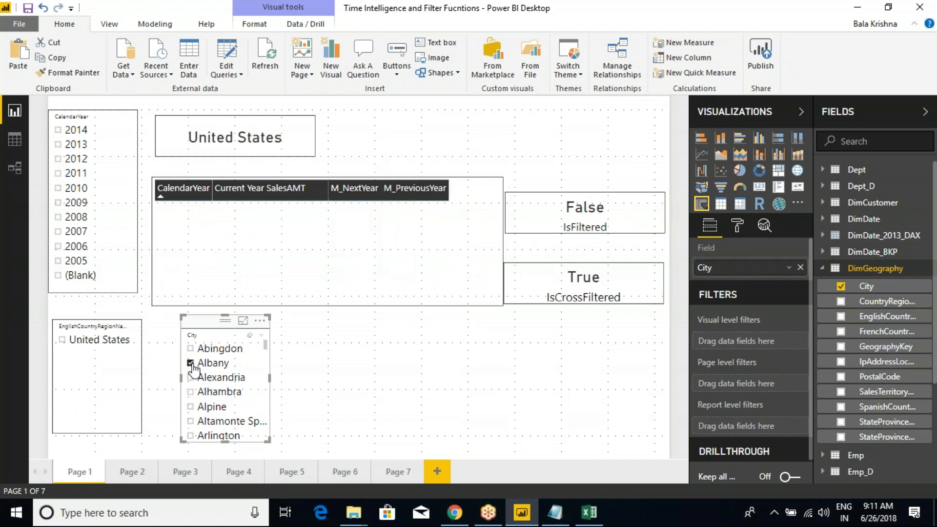
left_click_drag(581, 153, 583, 218)
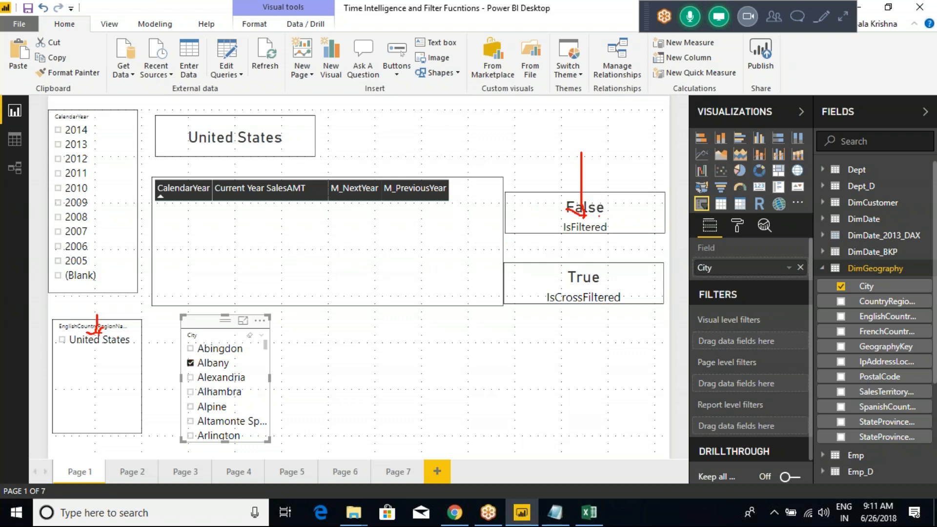
mouse_move(38, 323)
left_mouse_down()
mouse_move(62, 335)
mouse_move(113, 393)
left_mouse_up()
left_click_drag(490, 214, 533, 206)
left_click_drag(527, 196, 544, 201)
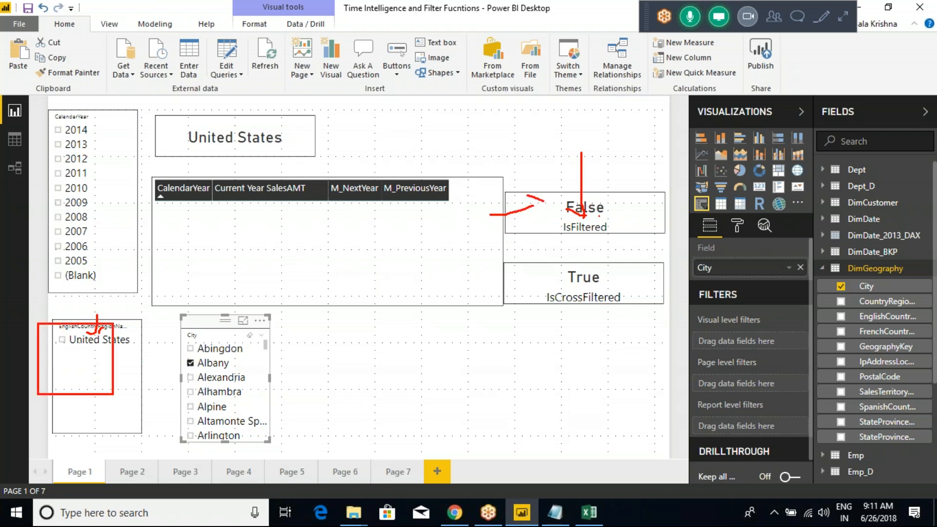
mouse_move(531, 336)
left_mouse_down()
mouse_move(573, 310)
mouse_move(560, 291)
left_mouse_up()
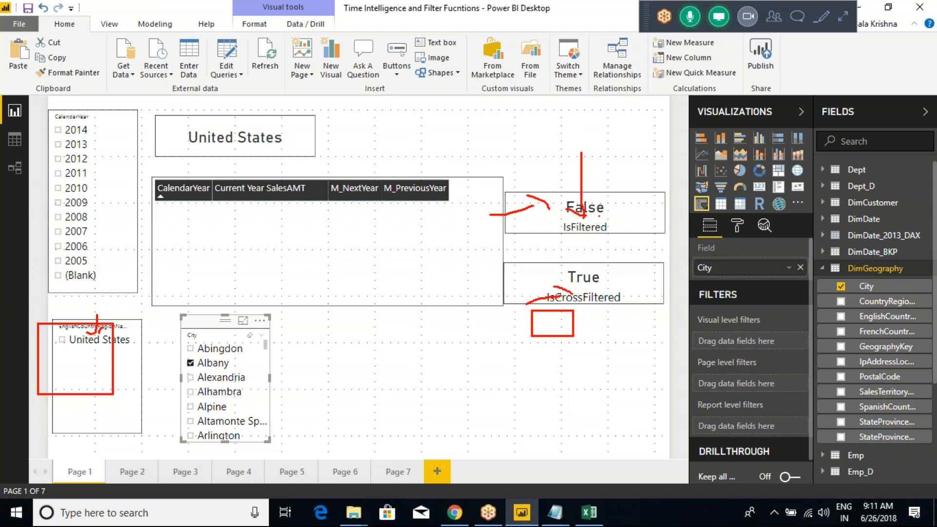
key("Escape")
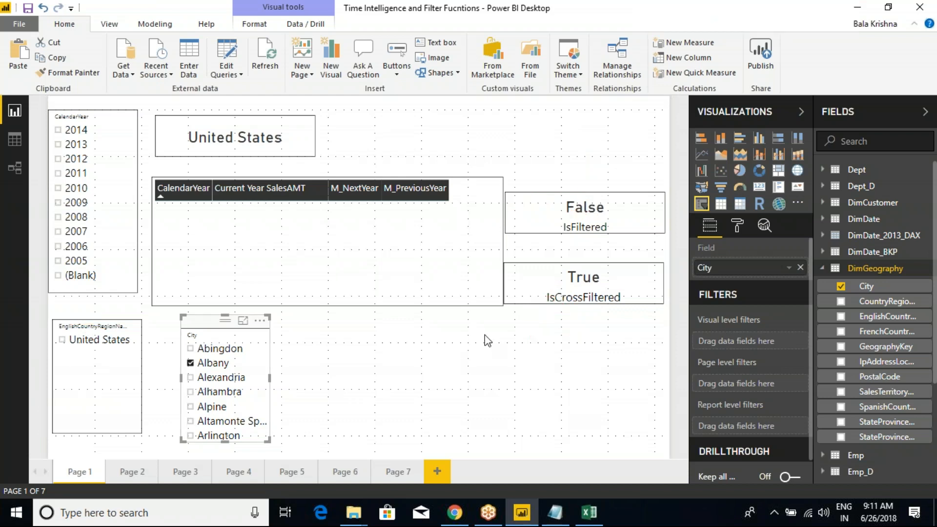
key("ctrl+2")
left_click_drag(536, 239, 540, 281)
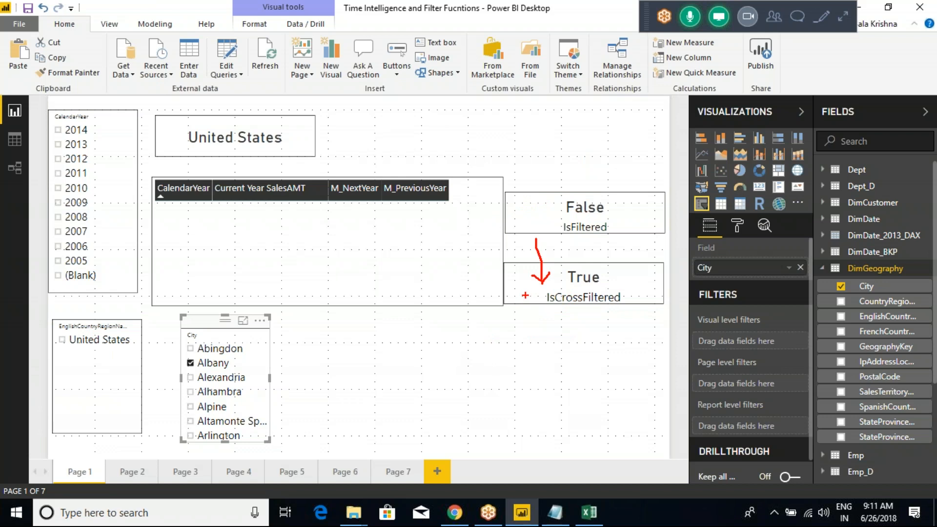
key("Escape")
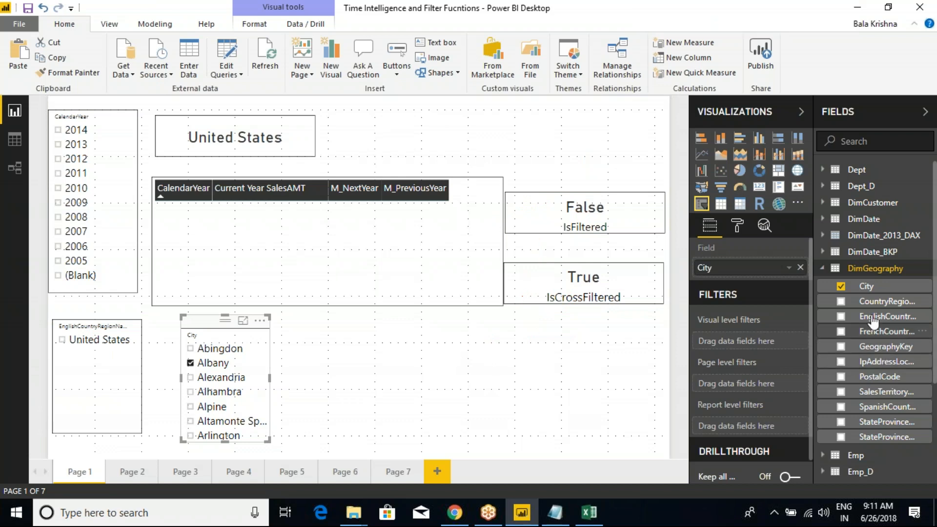
Display the formula of the IsFiltered measure in the FactInternetSales table
left_click(823, 268)
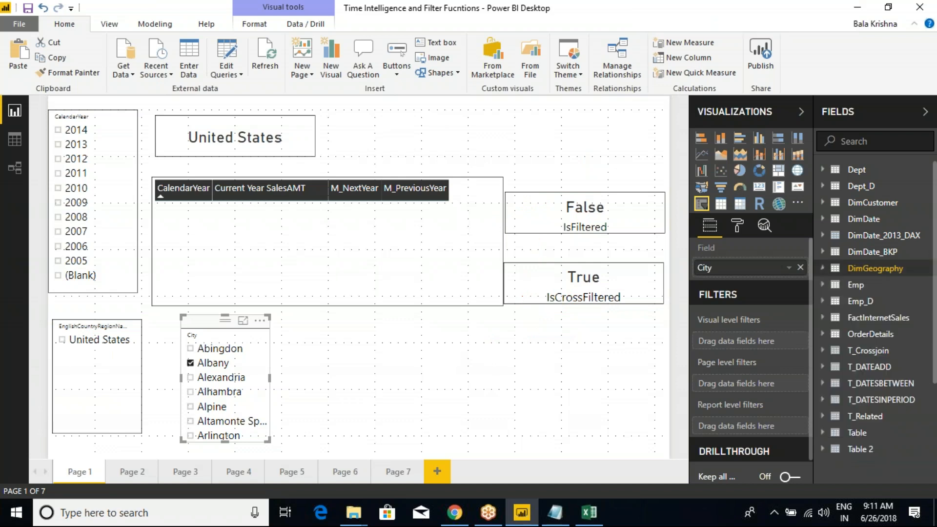
left_click(873, 318)
scroll(878, 430, "down", 2)
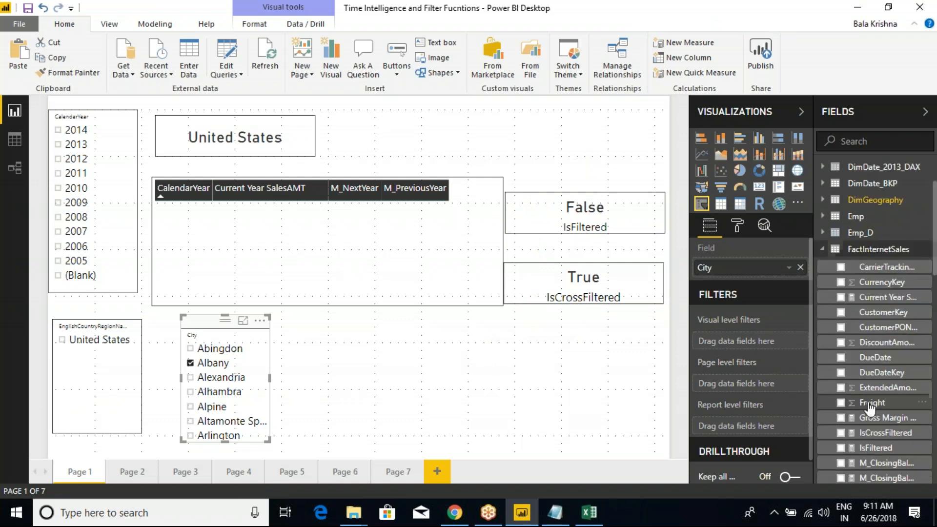
left_click(878, 448)
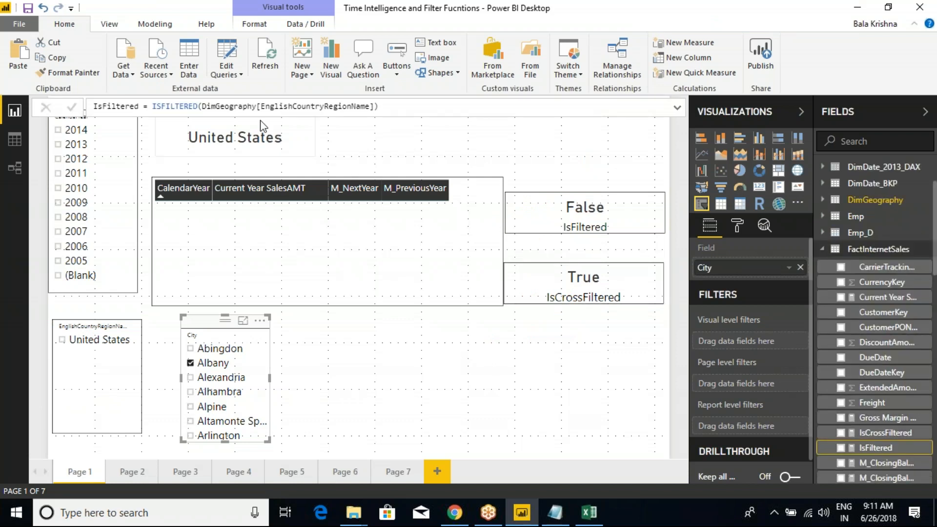
Select the IsFiltered card and trace its link to the country slicer with a temporary annotation line
left_click(616, 212)
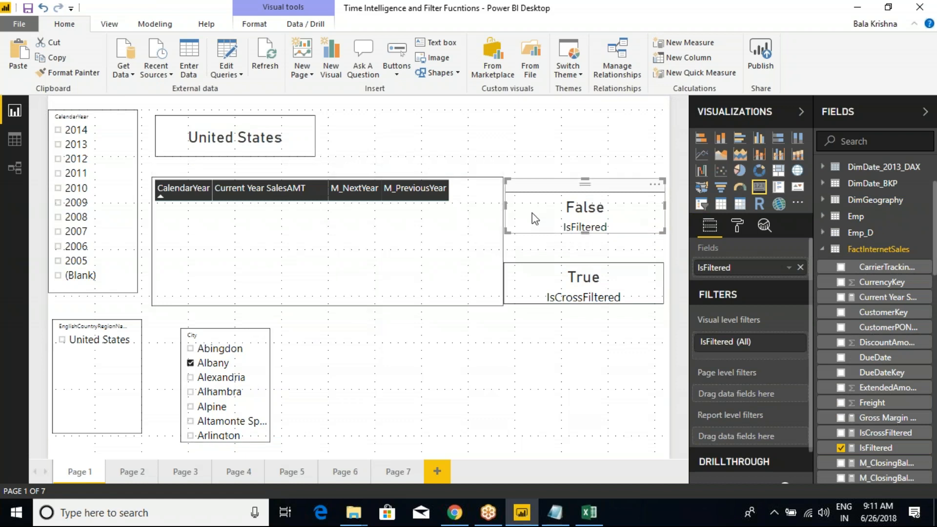
left_click_drag(529, 218, 96, 315)
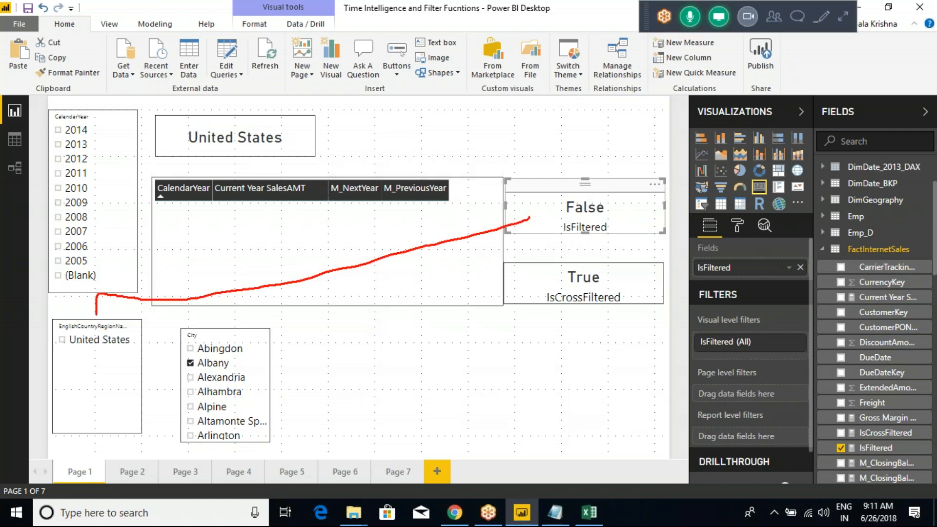
left_click_drag(67, 352, 89, 337)
key("Escape")
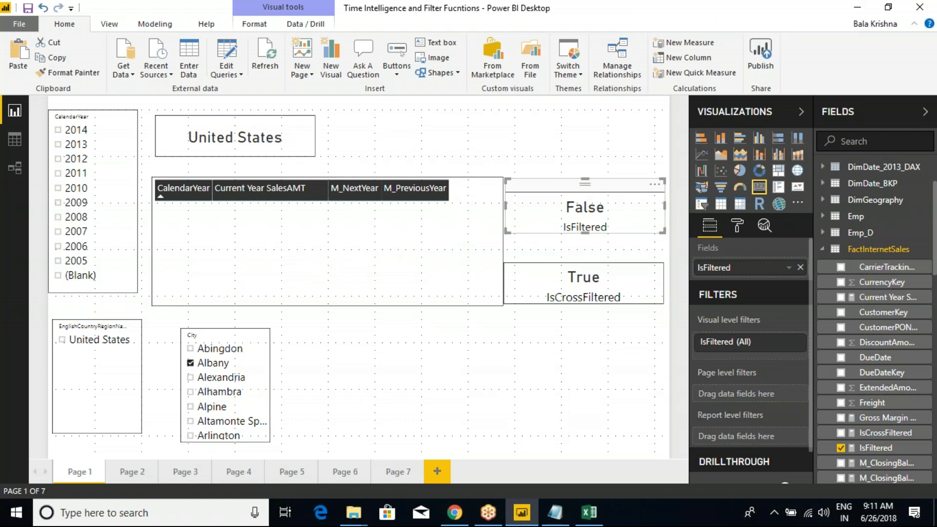
Select the IsCrossFiltered card and list the DimGeography columns, outlining them with a temporary annotation to relate them to the card
left_click(537, 290)
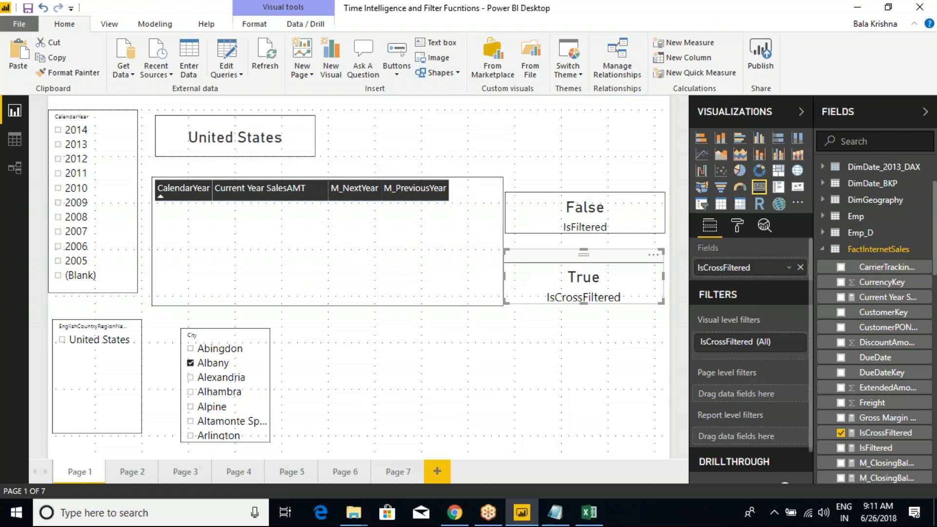
key("ctrl+shift+5")
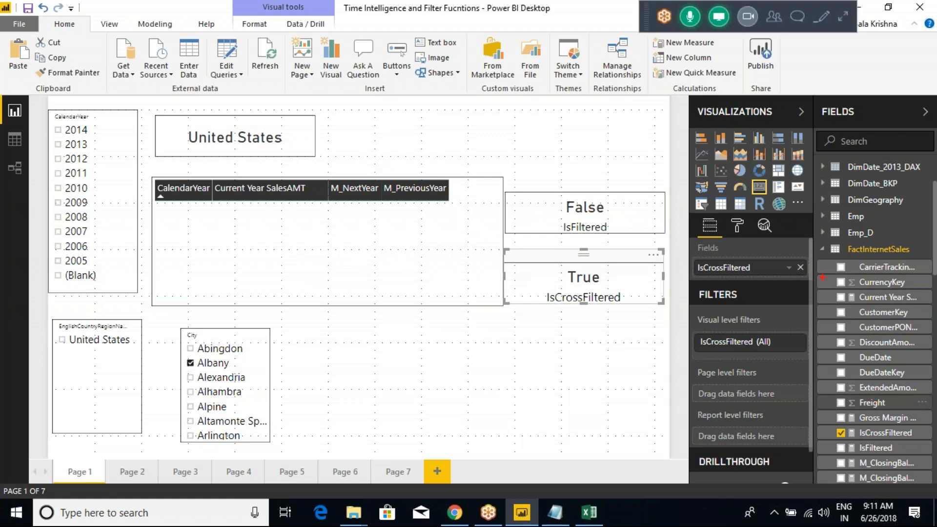
key("Escape")
left_click(822, 250)
left_click(824, 252)
left_click(829, 251)
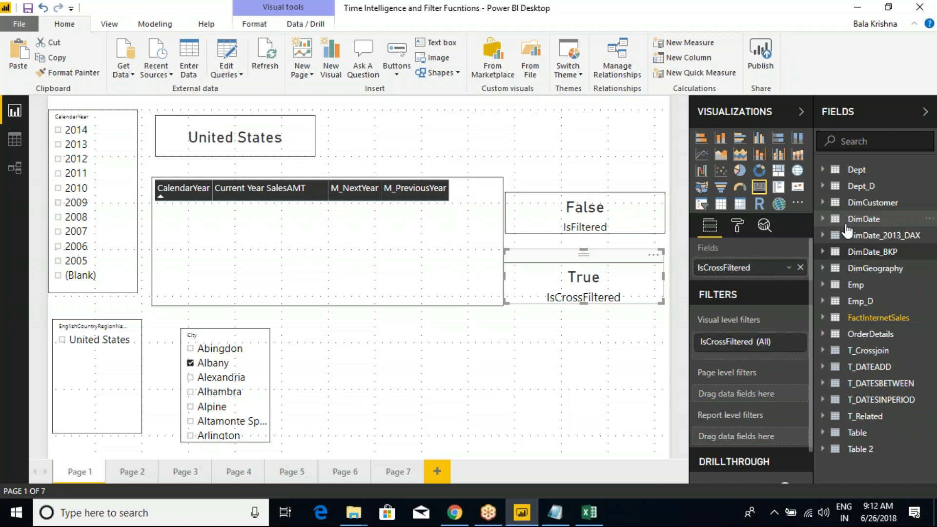
left_click(876, 269)
key("ctrl+shift+5")
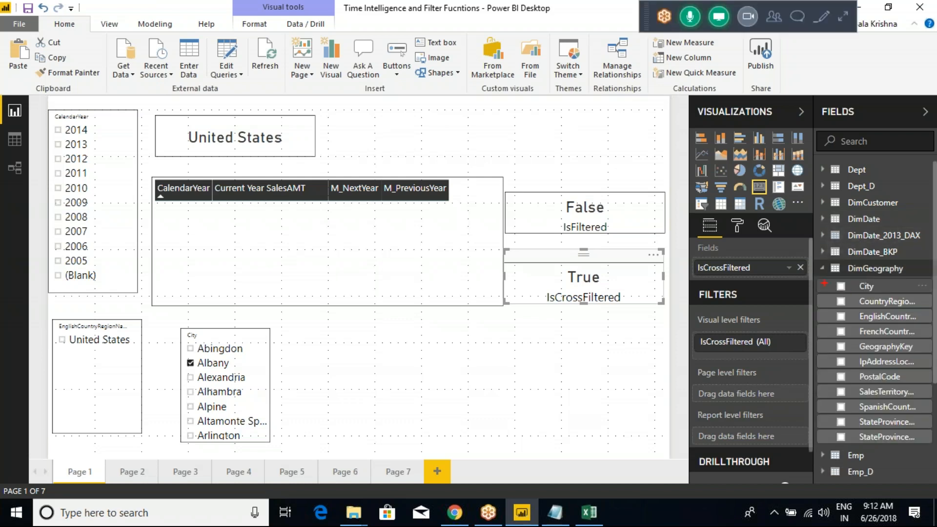
left_click_drag(820, 279, 919, 443)
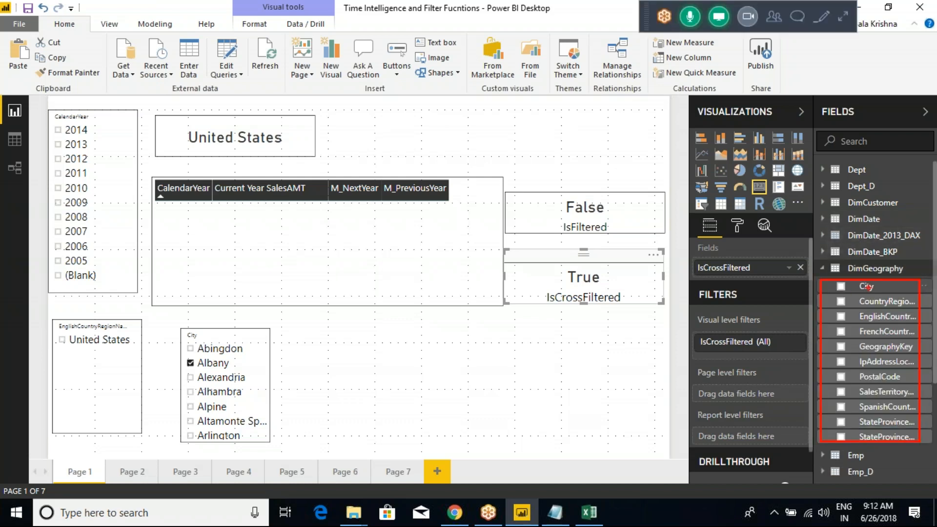
left_click_drag(540, 286, 600, 260)
key("ctrl+shift+5")
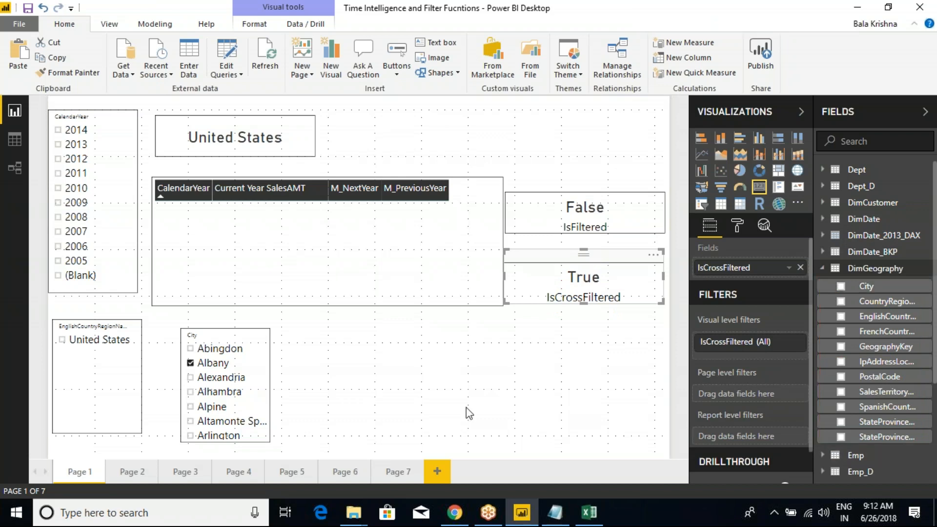
Display the IsCrossFiltered measure's formula in FactInternetSales and examine its DimGeography table argument
left_click(822, 268)
left_click(822, 318)
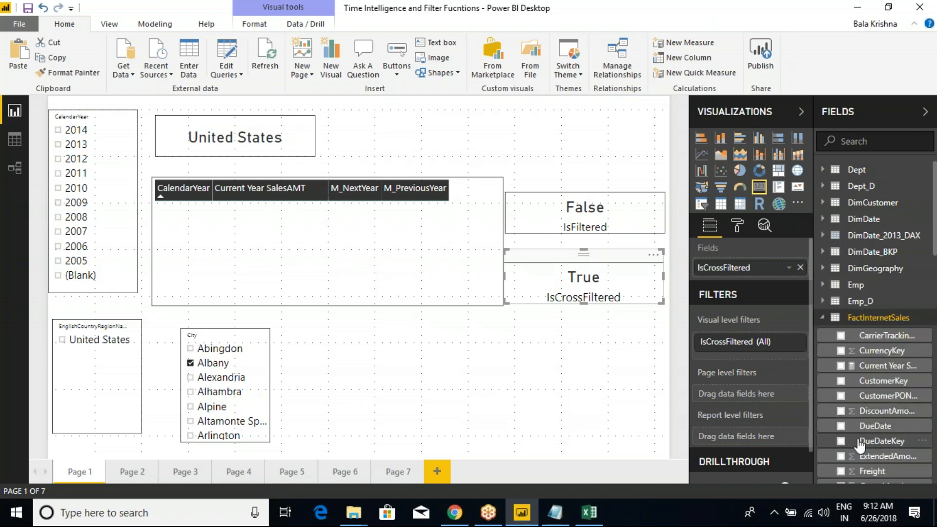
scroll(874, 417, "down", 3)
left_click(884, 296)
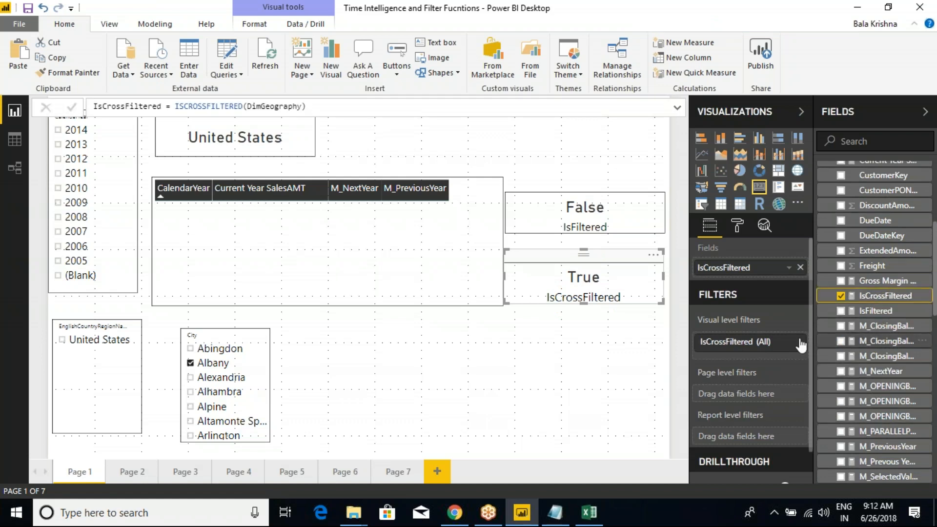
double_click(271, 106)
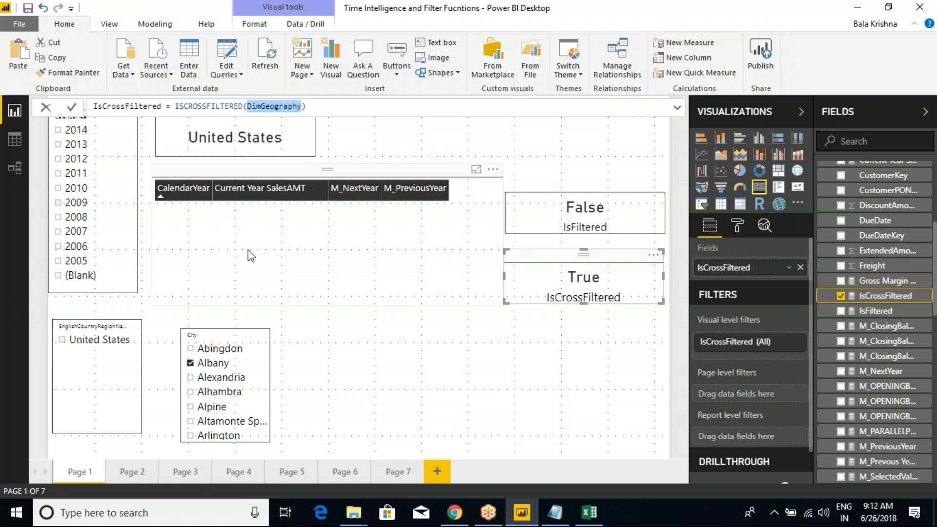
left_click(216, 106)
left_click(336, 107)
key("Return")
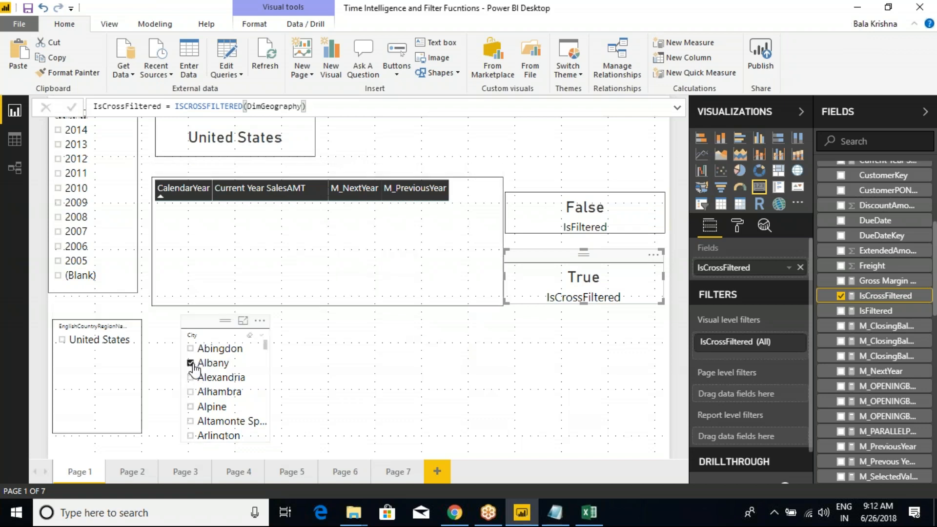
Clear Albany in the city slicer and inspect the sales table and both filter-status cards
left_click(191, 364)
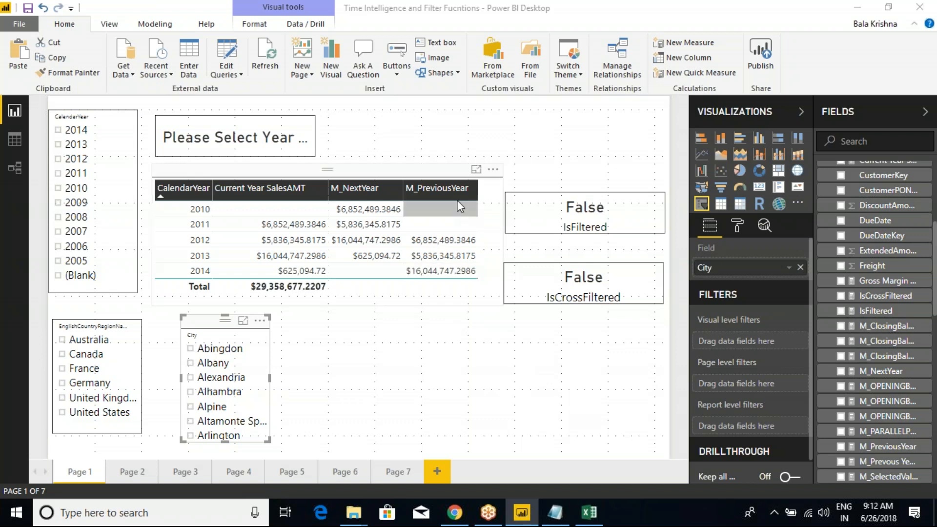
left_click(458, 176)
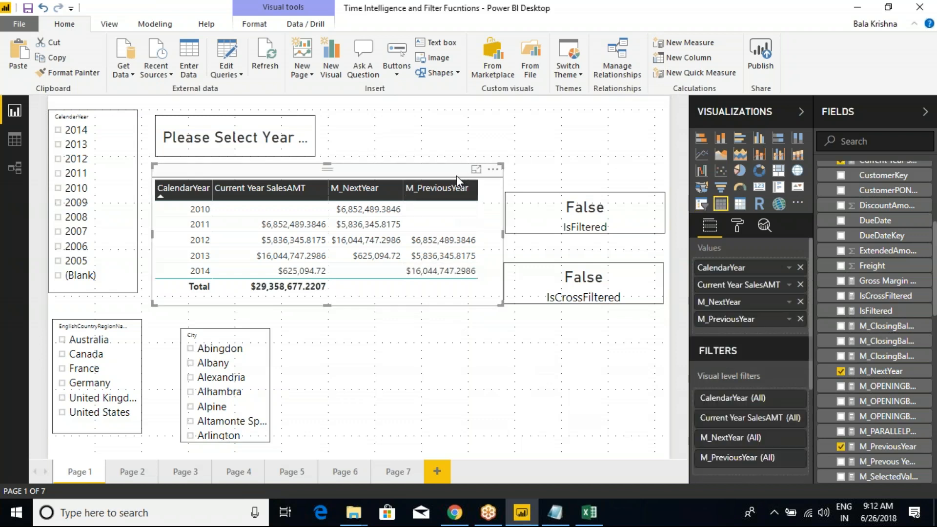
left_click(535, 194)
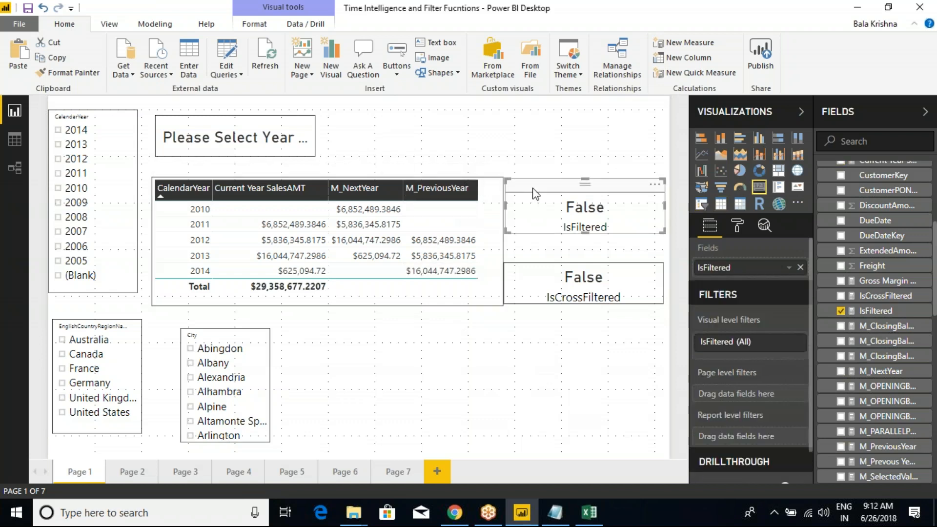
left_click(549, 266)
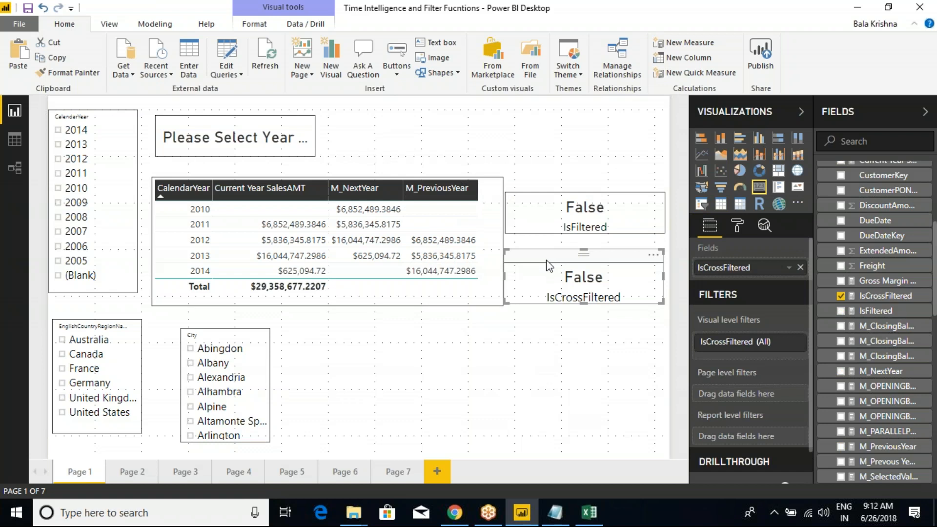